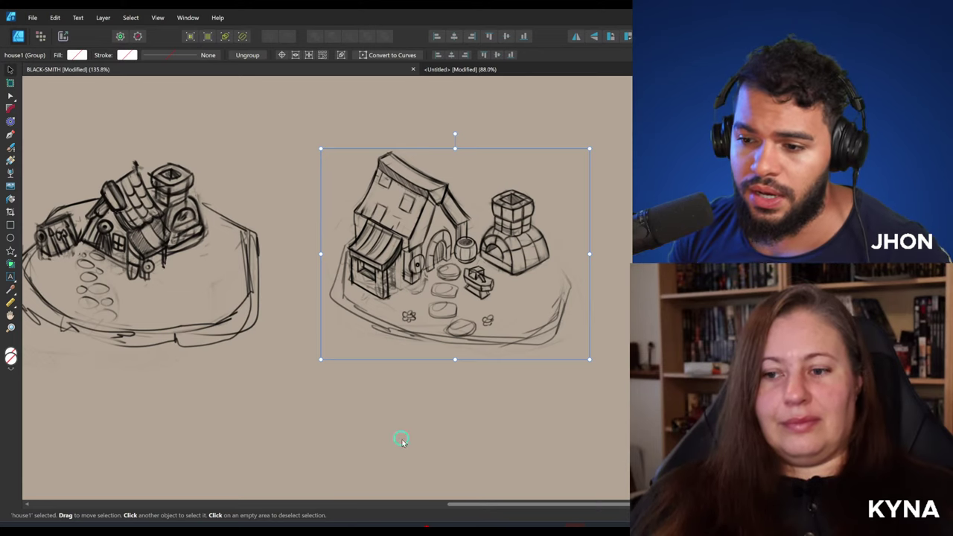
Switch to the LIVE_CLASS mind map and select the topic about dropping bitmap fills onto the colour and swatch panel.
left_click(465, 526)
scroll(371, 440, "down", 4)
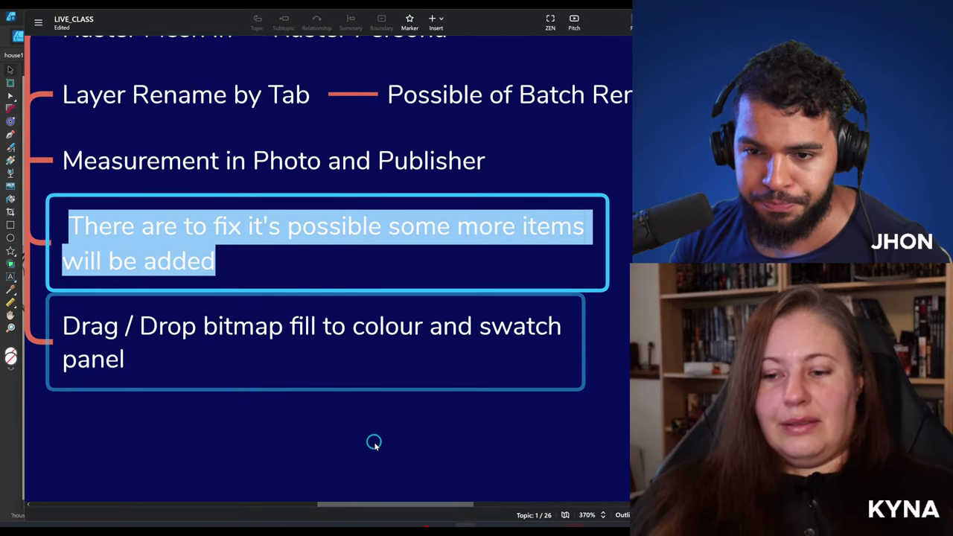
left_click(283, 350)
left_click(249, 272)
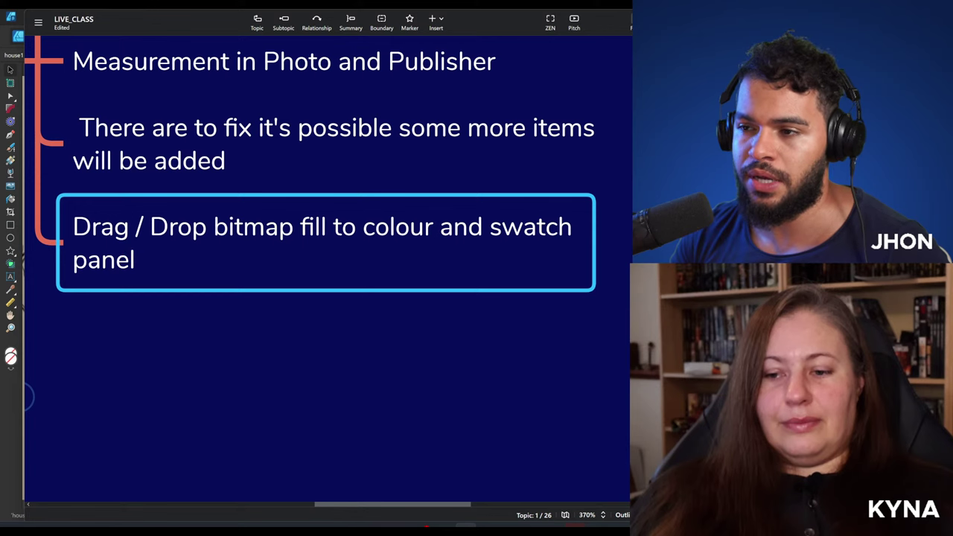
In Affinity Designer's untitled document, merge the left and upper open circles into one curve with the Add boolean operation.
key("alt+Tab")
left_click(420, 257)
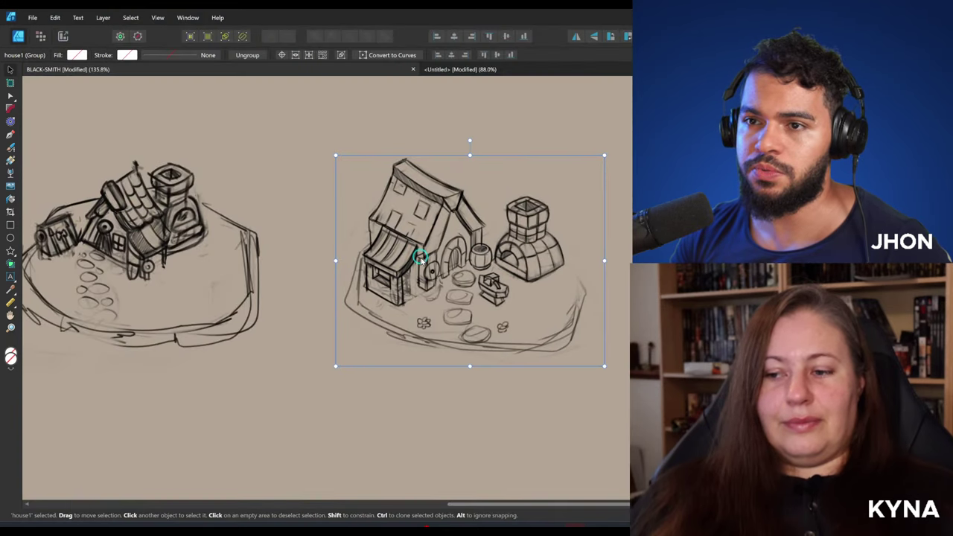
left_click(488, 70)
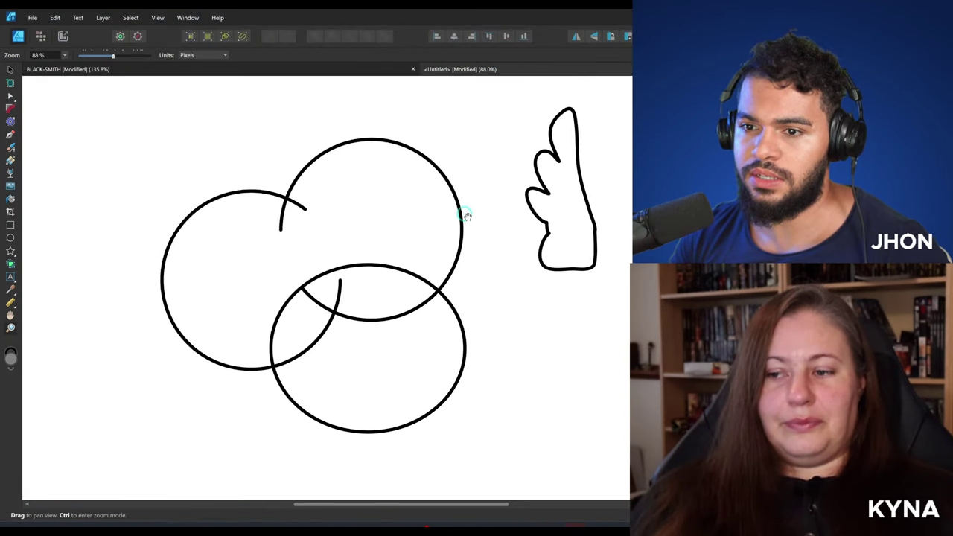
left_click_drag(466, 216, 476, 211)
left_click(470, 214)
left_click(185, 228, "shift")
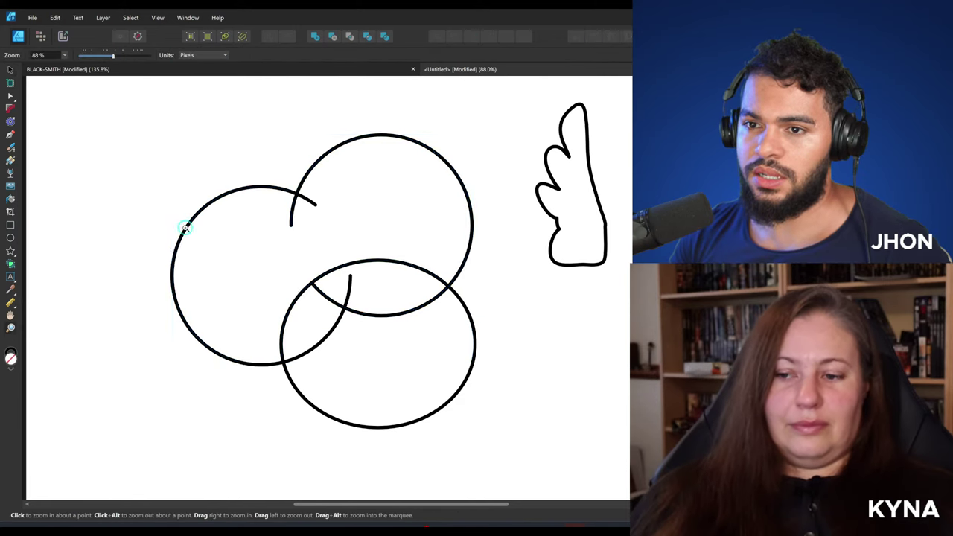
left_click(186, 228)
left_click_drag(185, 227, 227, 229)
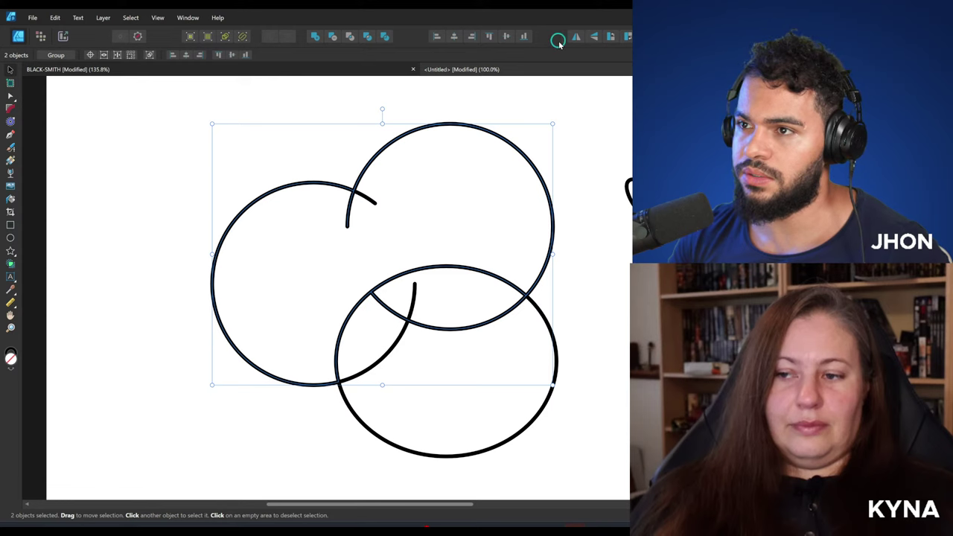
left_click(315, 38)
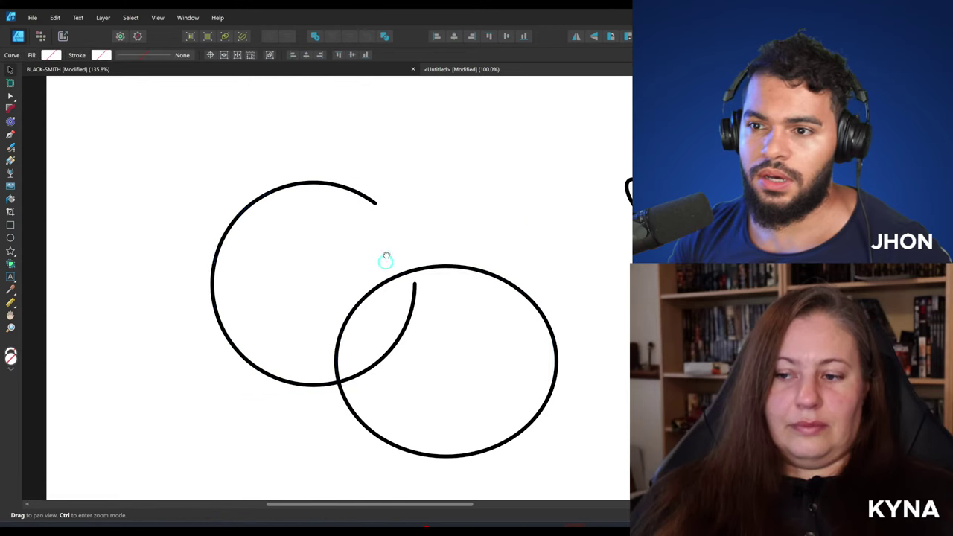
left_click_drag(385, 260, 377, 232)
Fill the merged curve with pineapple-texture.jpg from the Pictures folder.
mouse_move(354, 527)
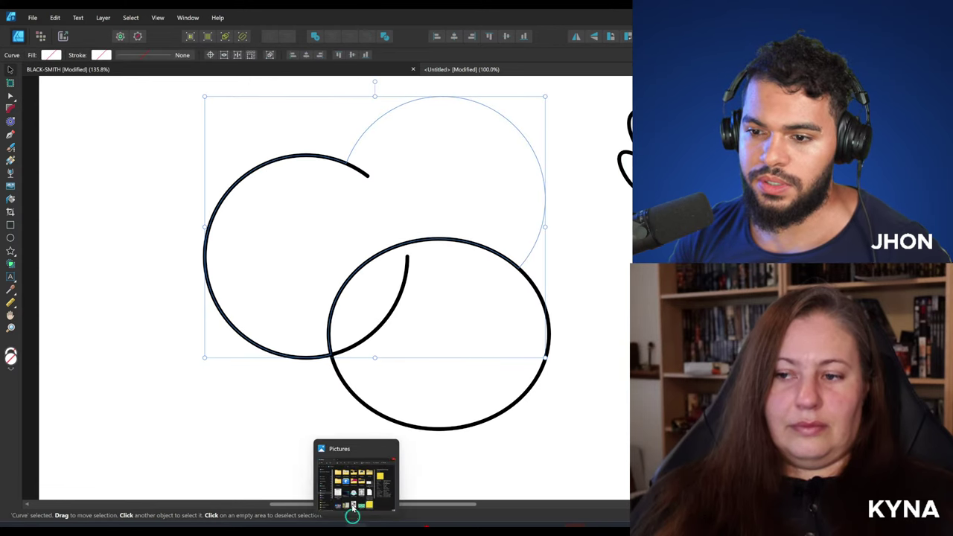
left_click(353, 509)
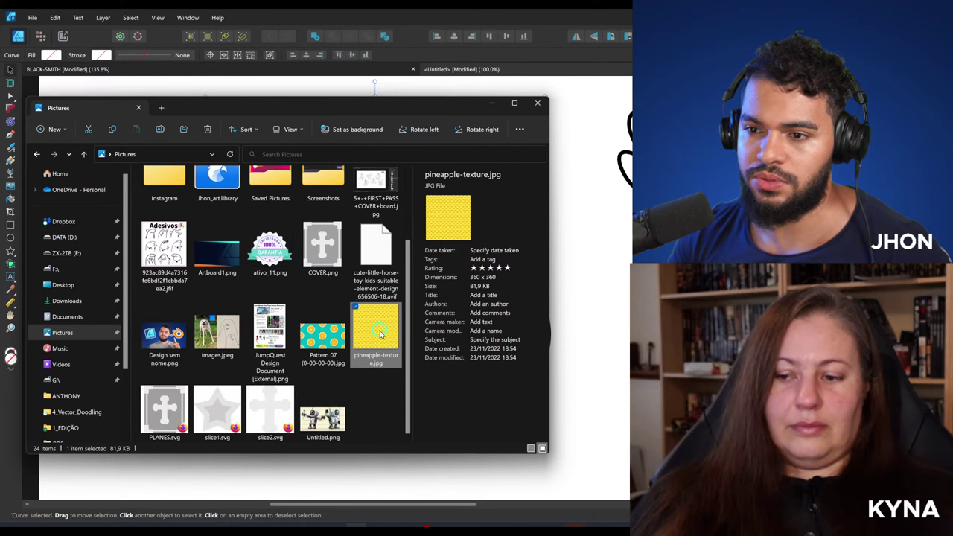
left_click_drag(381, 333, 648, 298)
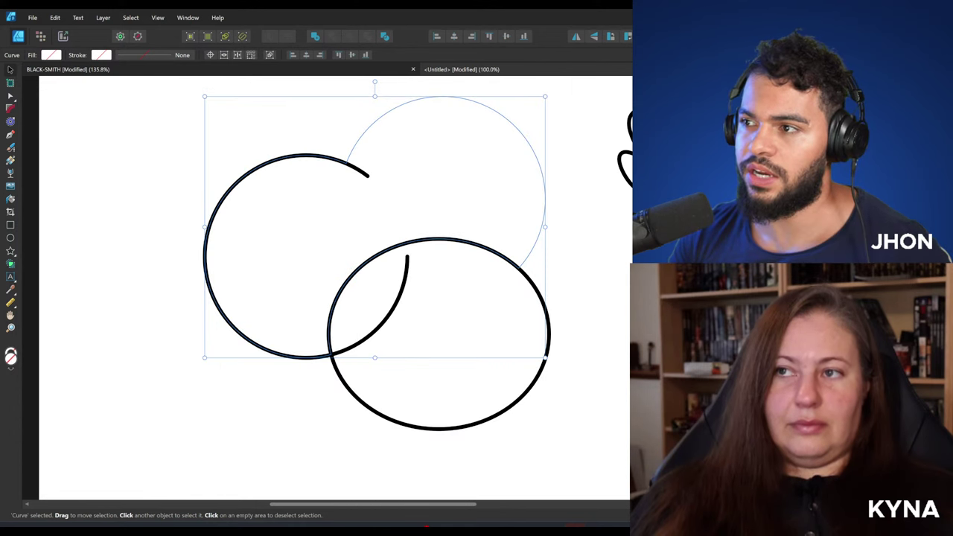
left_click_drag(384, 305, 383, 305)
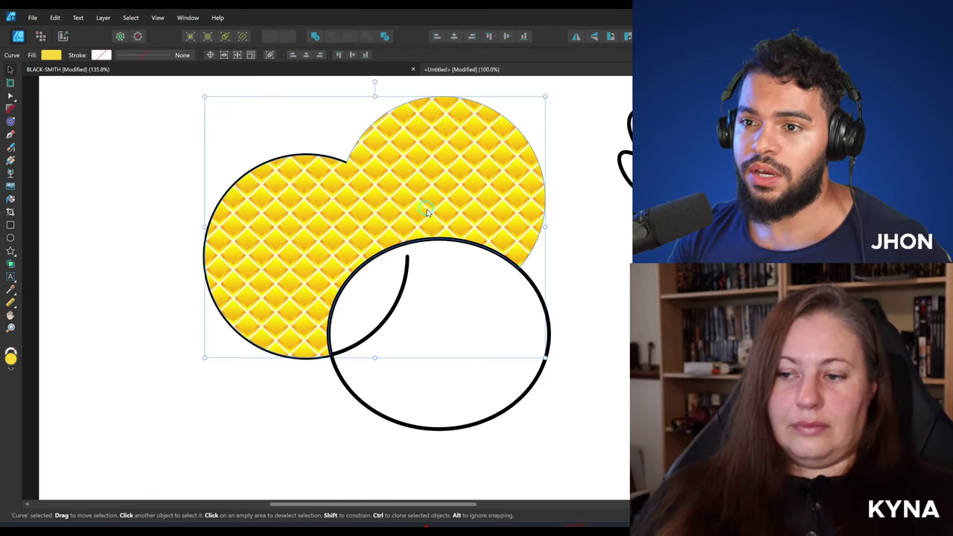
Replace the merged curve's fill with Pattern 07 (0-00-00-00).jpg from Pictures and shrink the repeating oranges using the Fill tool.
key("alt+Tab")
left_click_drag(322, 337, 335, 335)
key("alt+Tab")
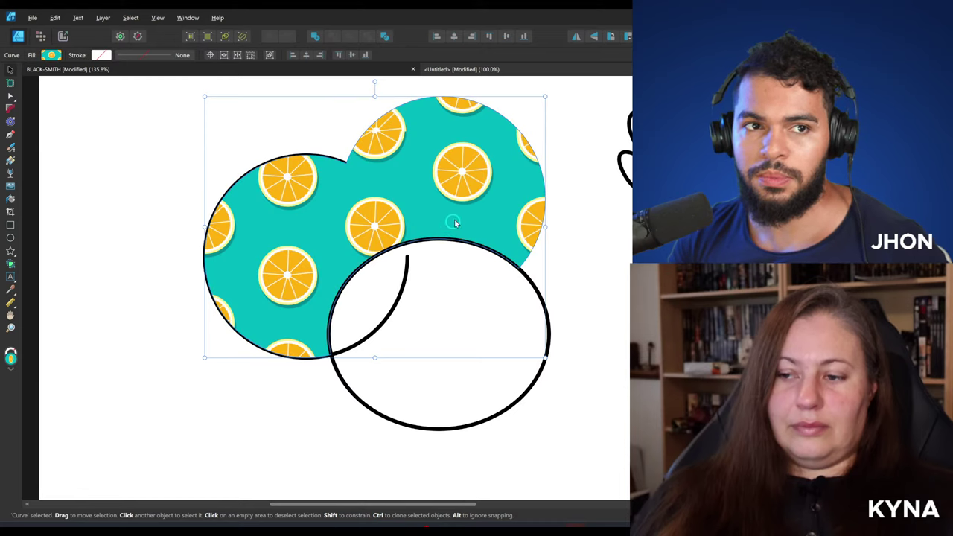
key("g")
left_click_drag(353, 221, 399, 233)
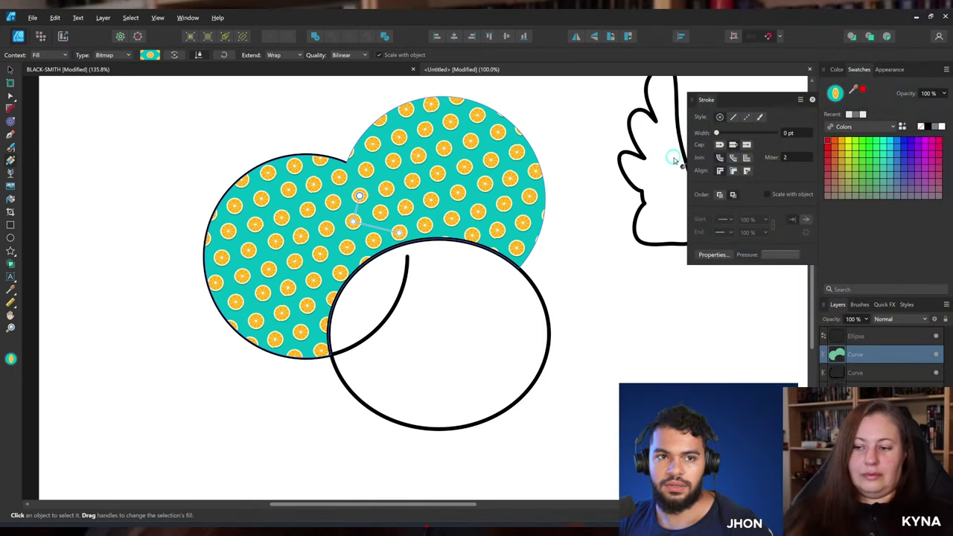
Swap the curve's bitmap fill for pineapple-texture.jpg by dropping the file onto the current fill colour.
key("alt+Tab")
left_click_drag(374, 339, 380, 341)
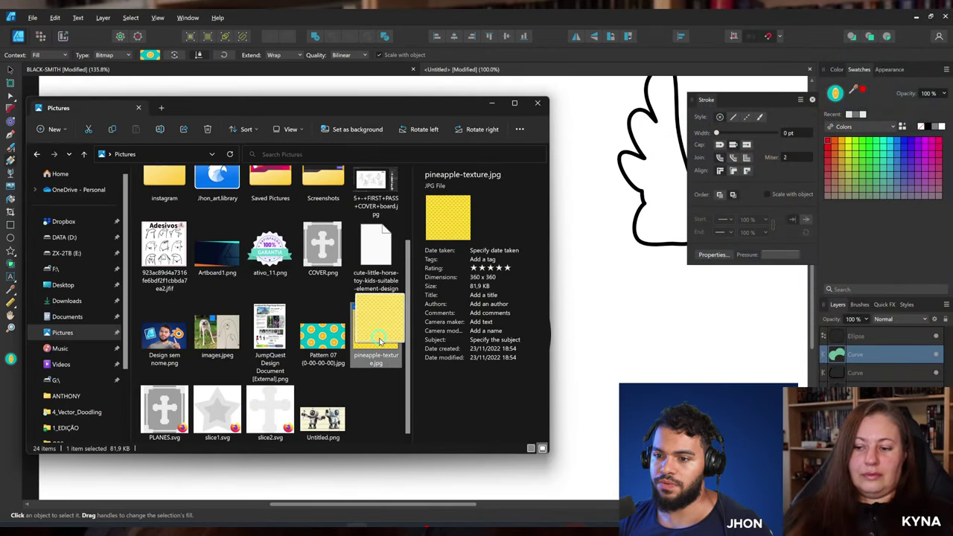
key("alt+Tab")
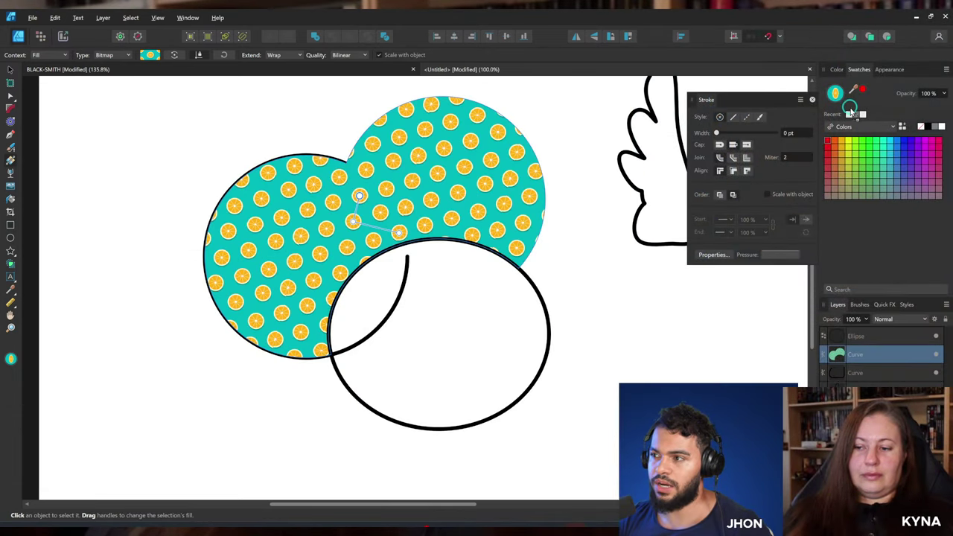
left_click_drag(857, 106, 857, 105)
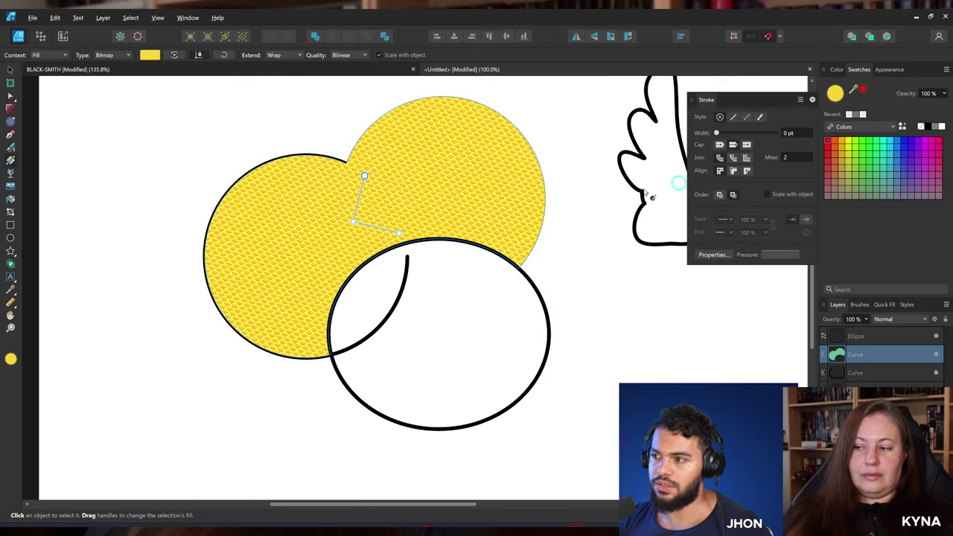
Choose the VECTORIZE swatch palette and add the curve's pineapple fill to it.
left_click(854, 129)
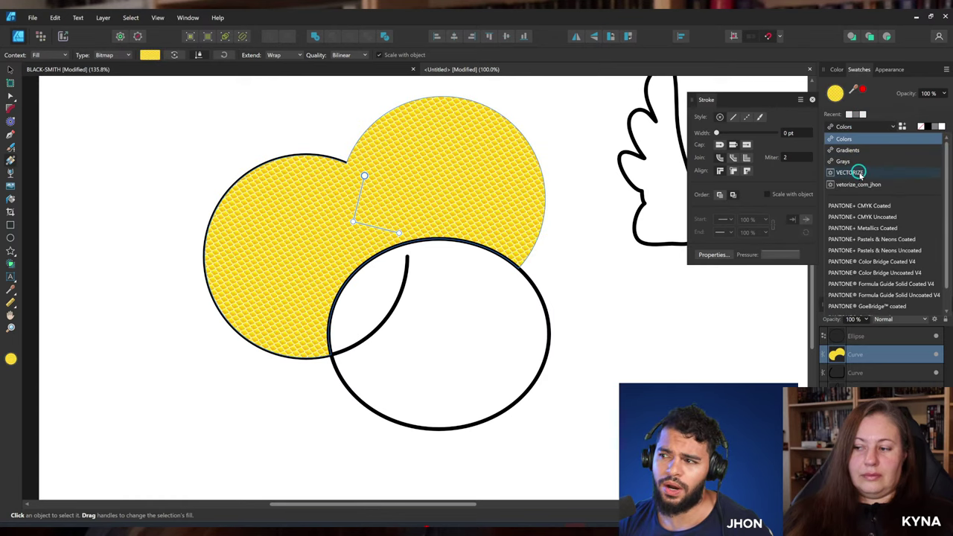
left_click(860, 173)
key("alt+Tab")
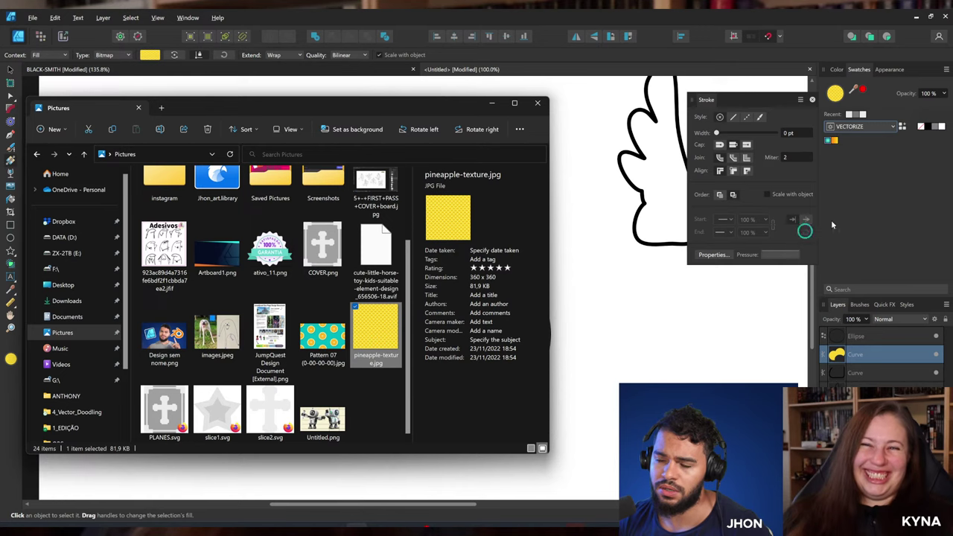
left_click(845, 179)
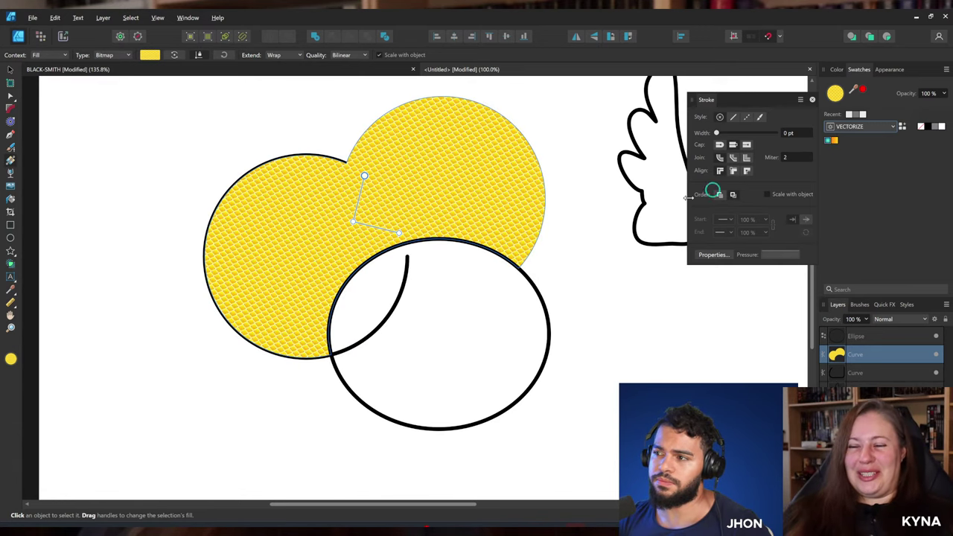
key("alt+Tab")
left_click(910, 128)
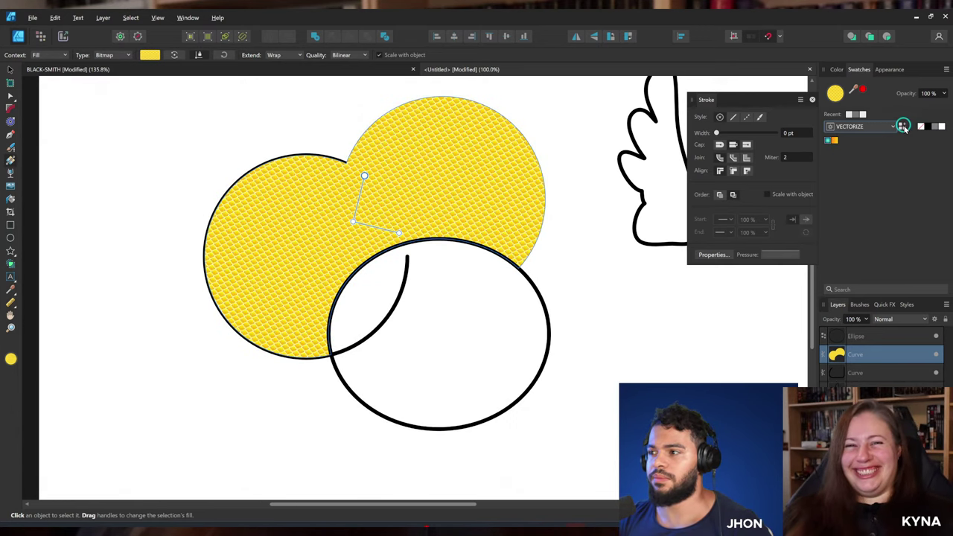
Add Pattern 07 (0-00-00-00).jpg to the VECTORIZE palette, apply the orange pattern to the curve and rescale and rotate its tiling.
key("alt+Tab")
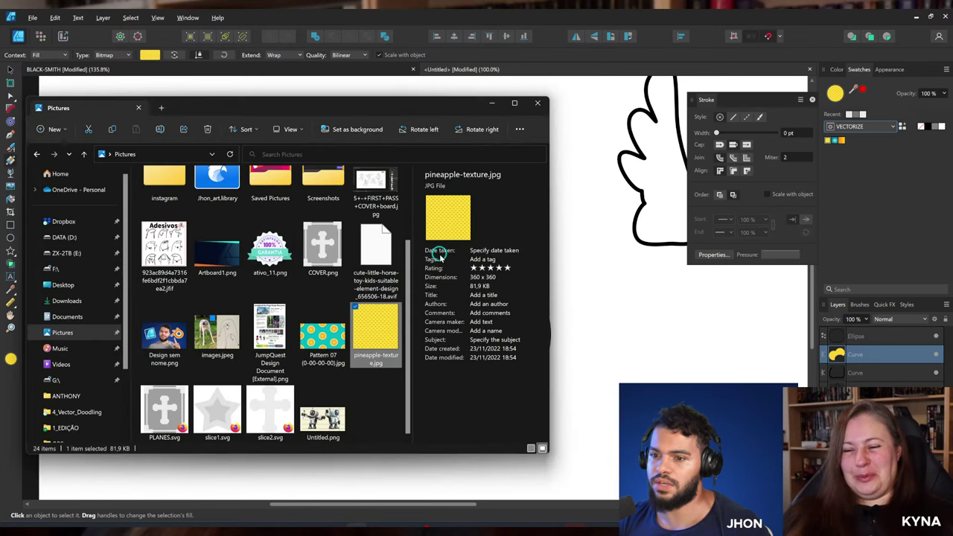
key("alt+Tab")
left_click(835, 141)
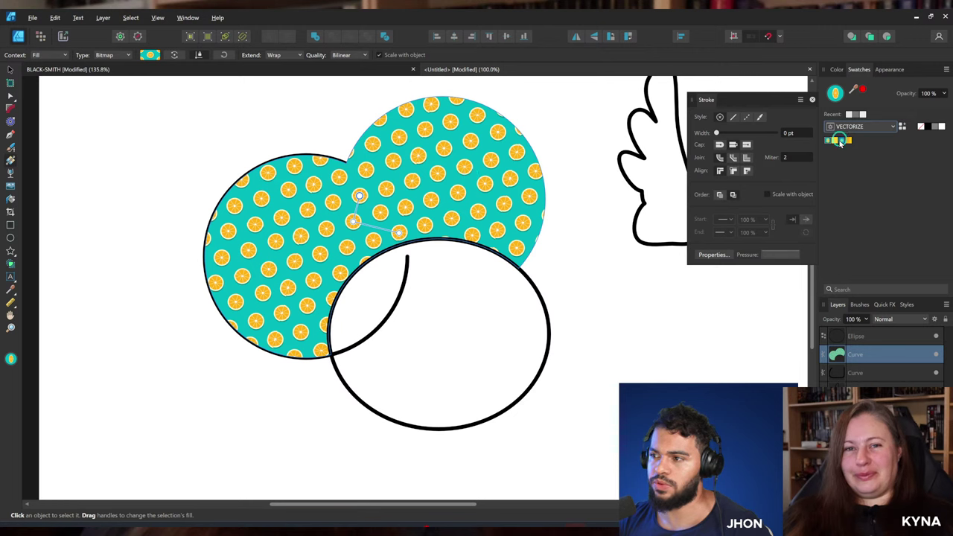
left_click_drag(389, 195, 429, 219)
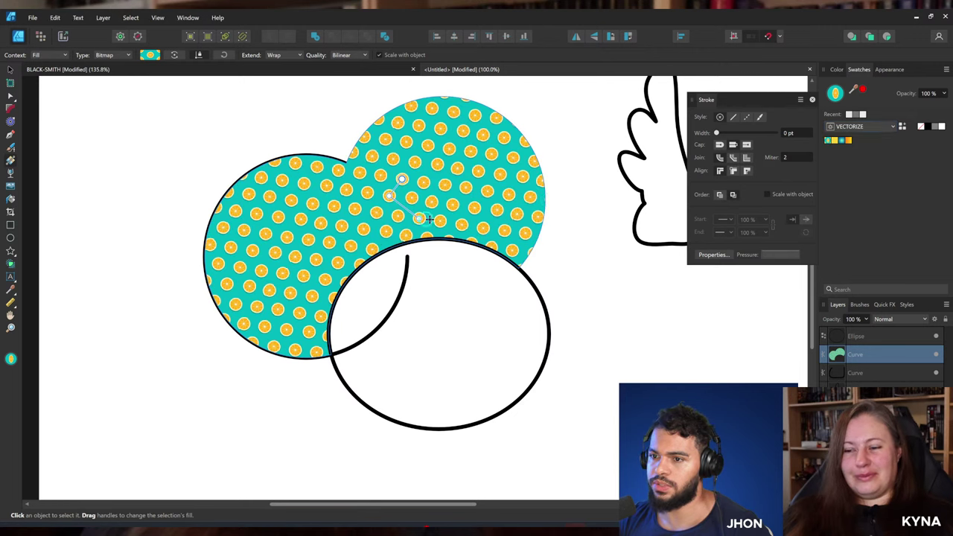
left_click_drag(405, 157, 478, 210)
key("v")
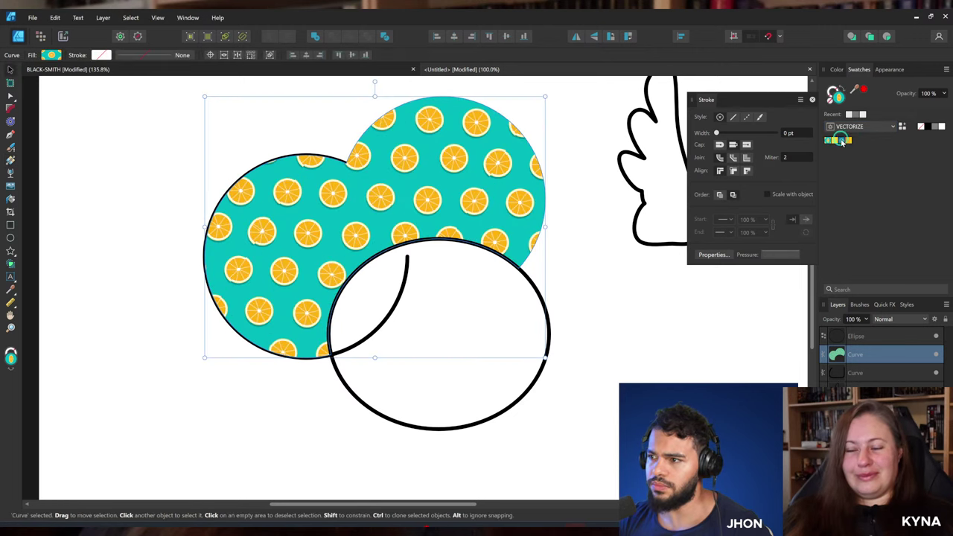
Apply the pineapple swatch to the merged curve and enlarge its tiling with the Fill tool.
left_click(835, 140)
key("g")
left_click_drag(385, 187, 515, 278)
key("v")
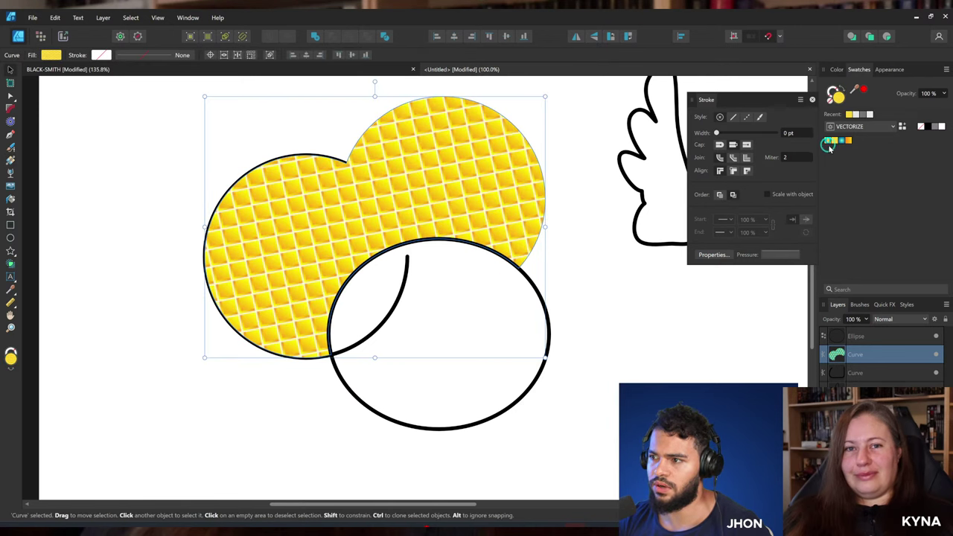
Switch the merged curve's fill back to the orange-slice pattern from the VECTORIZE palette.
left_click(828, 140)
left_click(835, 140)
key("z")
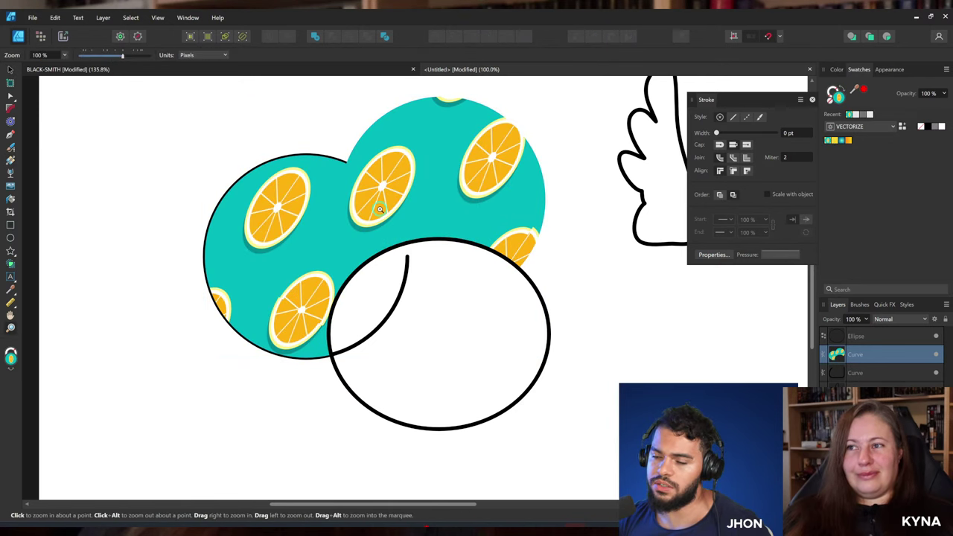
left_click_drag(379, 209, 350, 211)
left_click_drag(479, 196, 451, 203)
left_click_drag(373, 226, 420, 227)
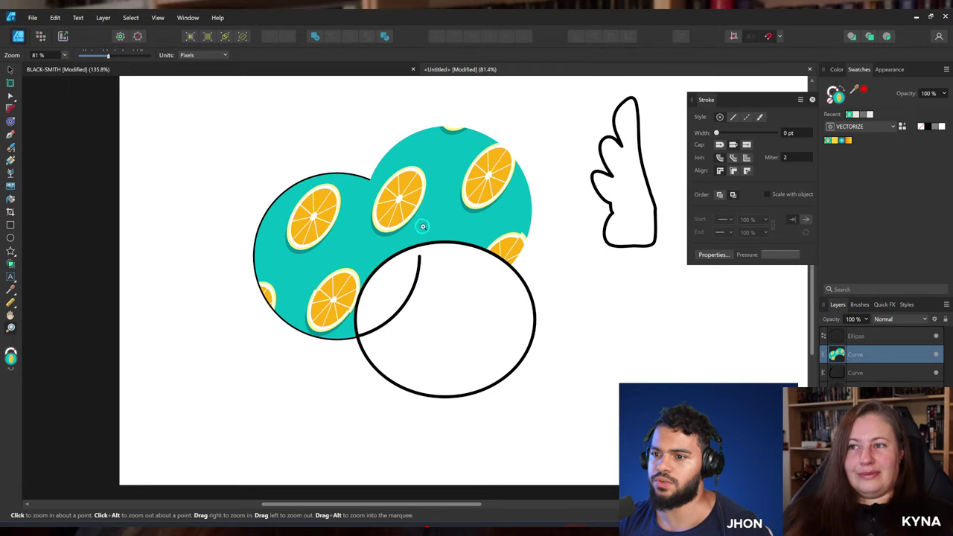
Fill the merged curve with the Adesivos doodle .jfif image from Pictures and reposition and scale it with the Fill tool.
key("alt+Tab")
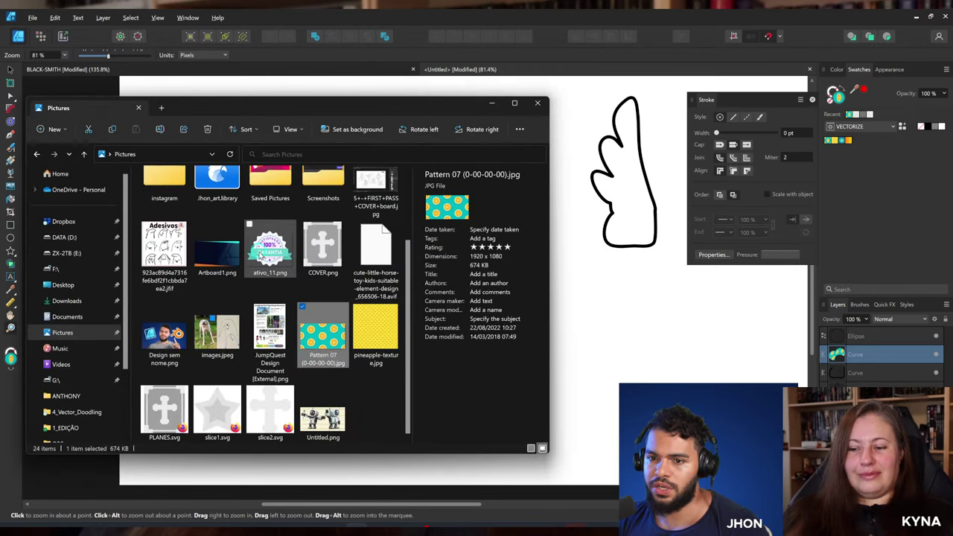
left_click(164, 261)
left_click(840, 149)
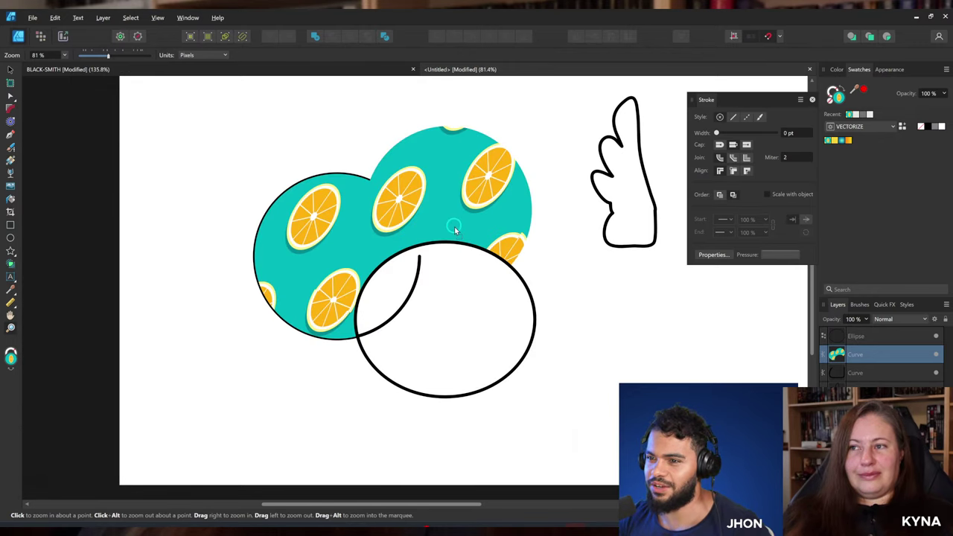
left_click(837, 147)
key("g")
left_click_drag(394, 219, 628, 181)
key("ctrl+space")
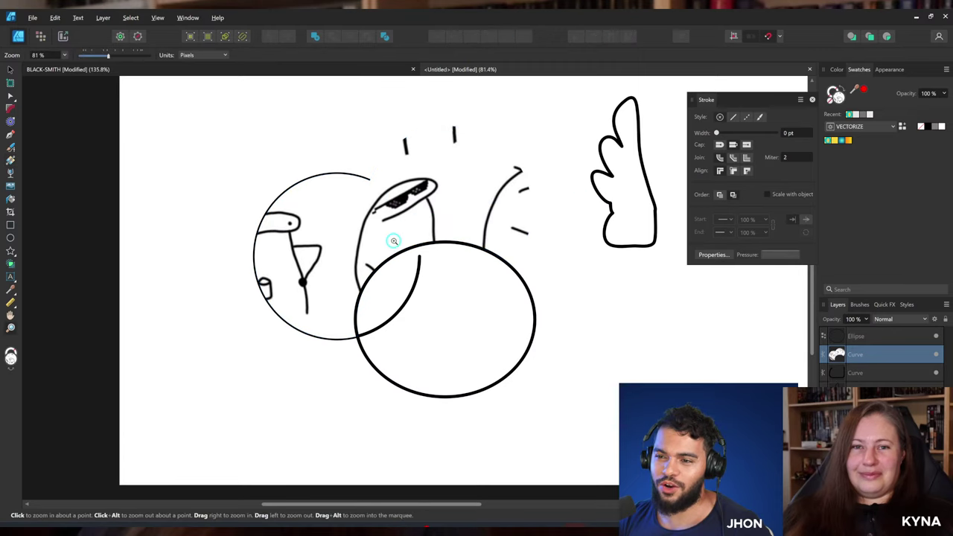
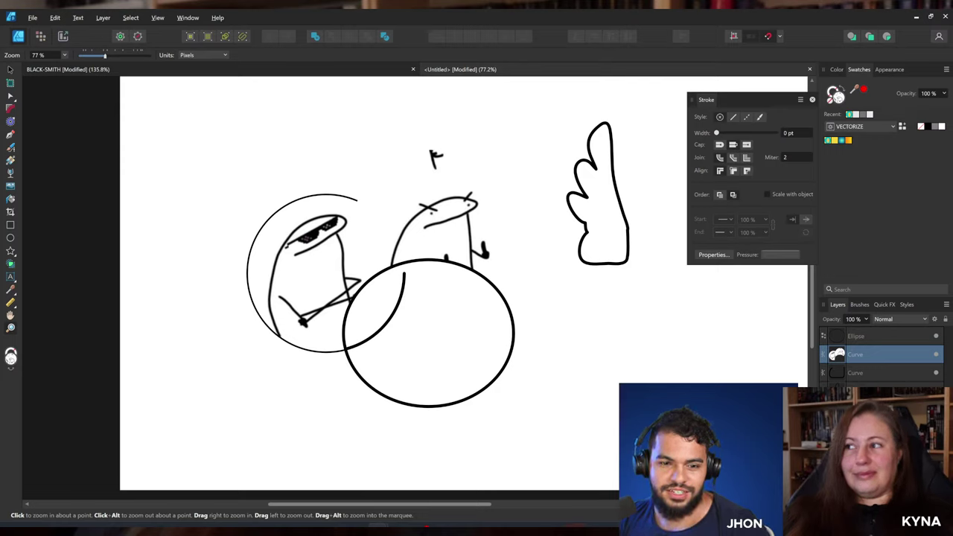
left_click_drag(467, 305, 430, 317)
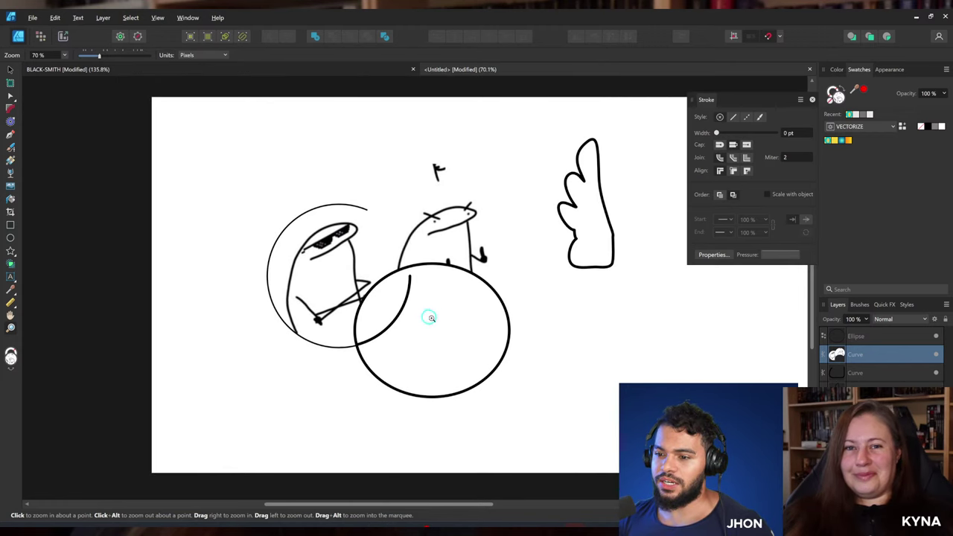
Switch to the LIVE_CLASS mind map and deselect the bitmap fill subtopic to view the News branch.
left_click(458, 469)
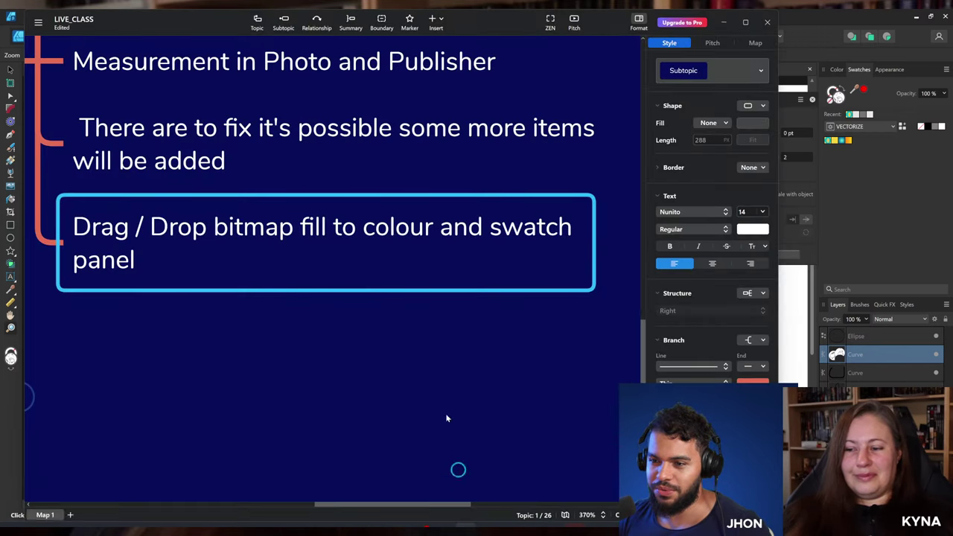
left_click(478, 333)
scroll(424, 355, "down", 3)
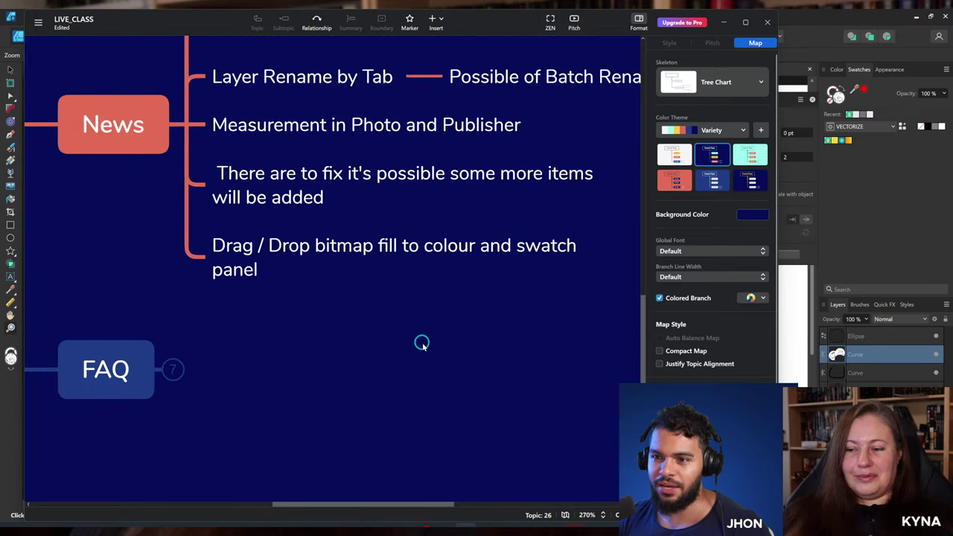
Switch to the browser and review the 2.1 new features and improvements list on the Affinity forum.
mouse_move(368, 530)
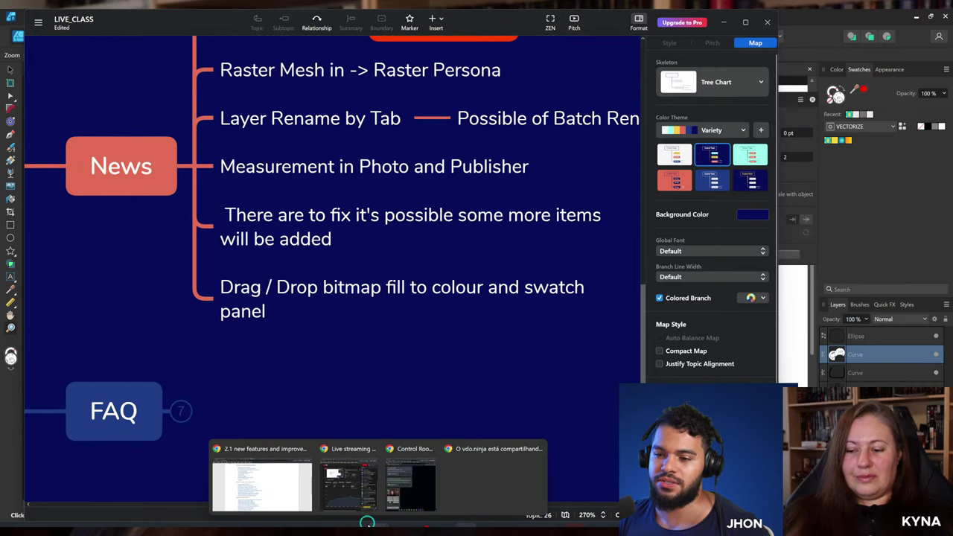
left_click(289, 509)
scroll(508, 275, "down", 1)
scroll(501, 258, "up", 1)
scroll(477, 256, "up", 1)
scroll(390, 249, "down", 3)
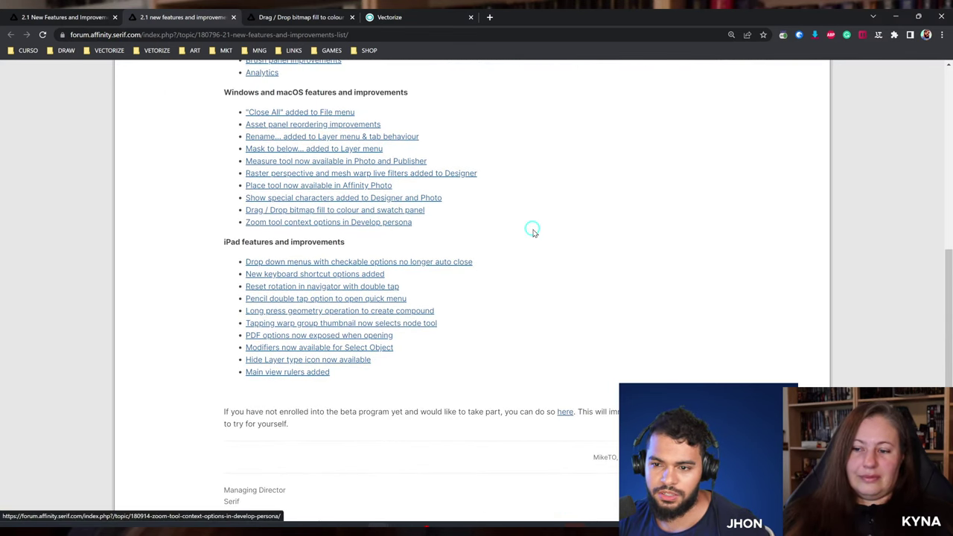
right_click(559, 198)
left_click(743, 155)
scroll(596, 220, "up", 1)
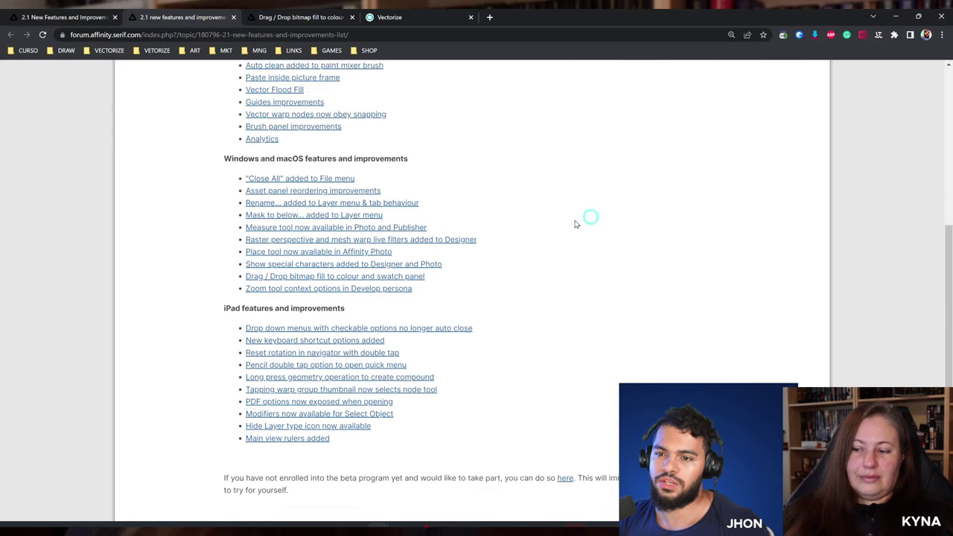
scroll(575, 223, "up", 1)
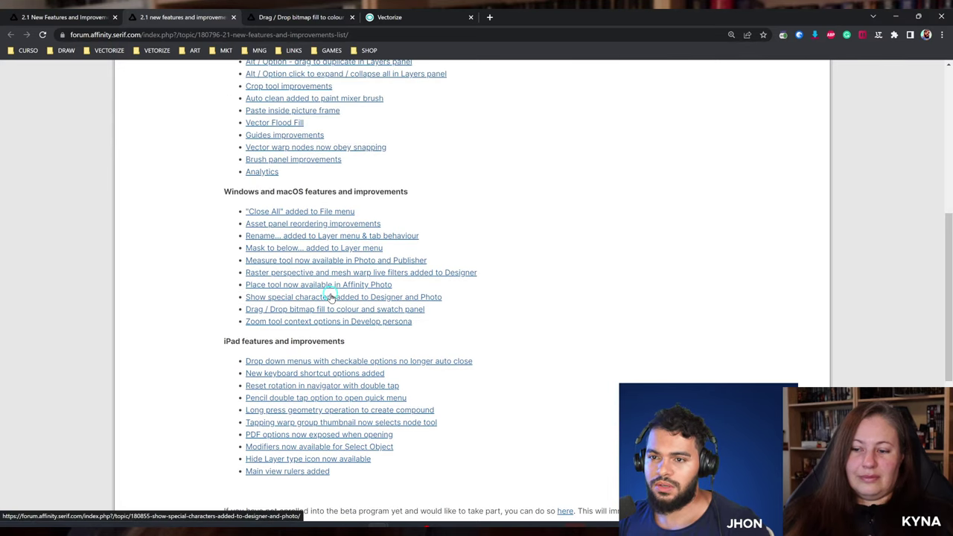
scroll(332, 297, "up", 1)
scroll(342, 253, "up", 1)
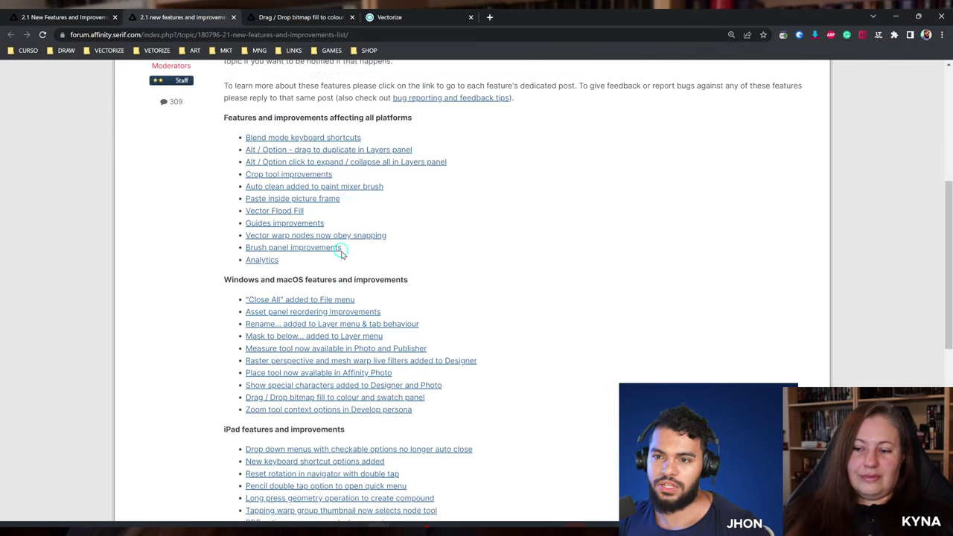
scroll(342, 254, "up", 3)
scroll(365, 246, "down", 4)
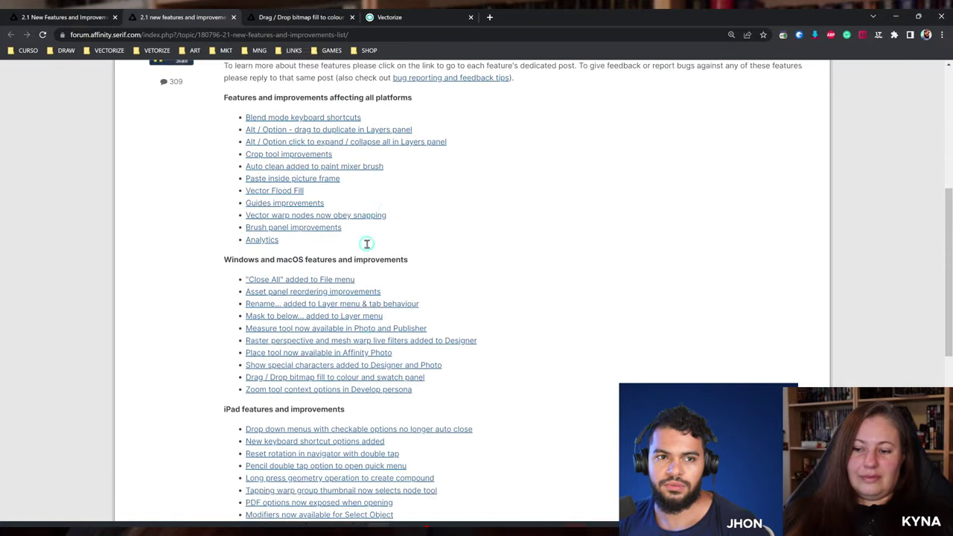
scroll(368, 243, "down", 2)
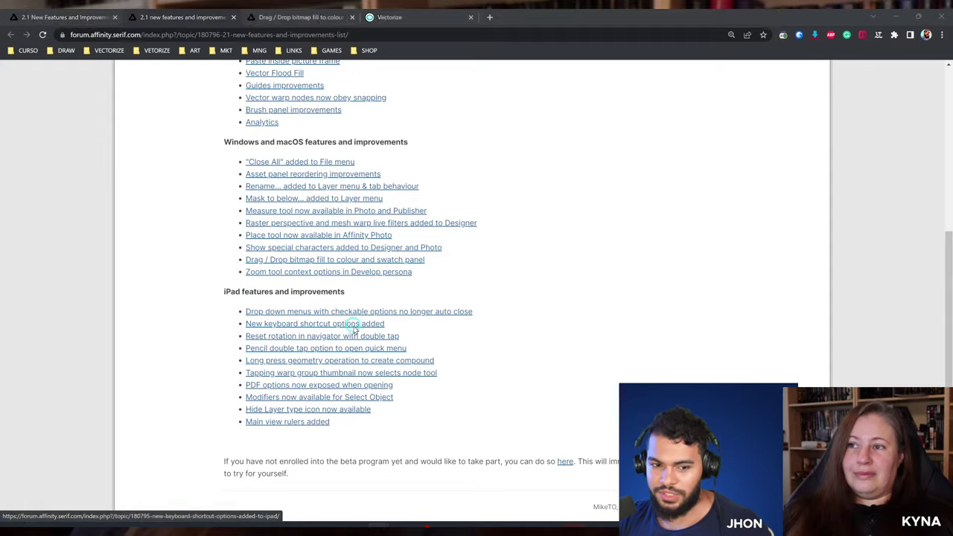
Return to the LIVE_CLASS mind map and expand the FAQ topic to show its subtopics.
key("alt+Tab")
left_click_drag(363, 375, 592, 218)
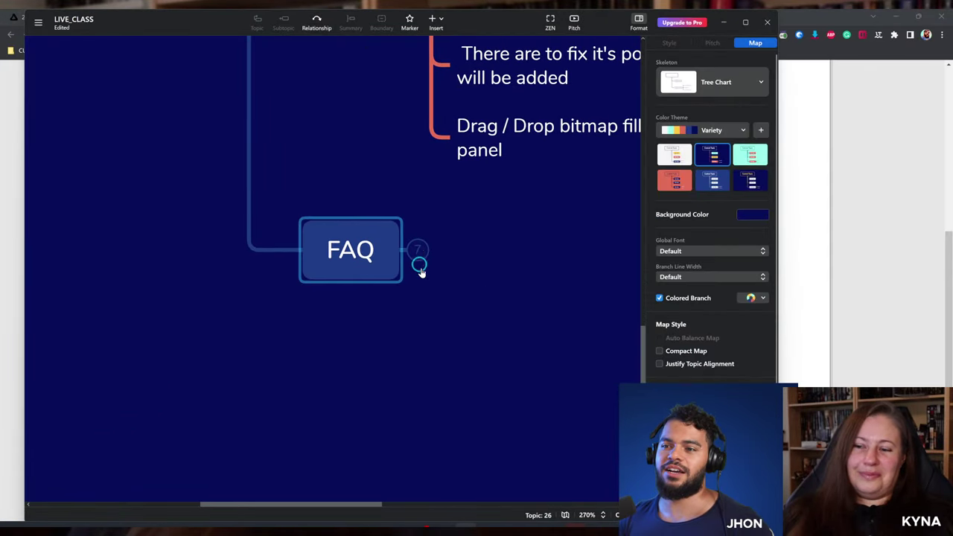
scroll(419, 270, "right", 3)
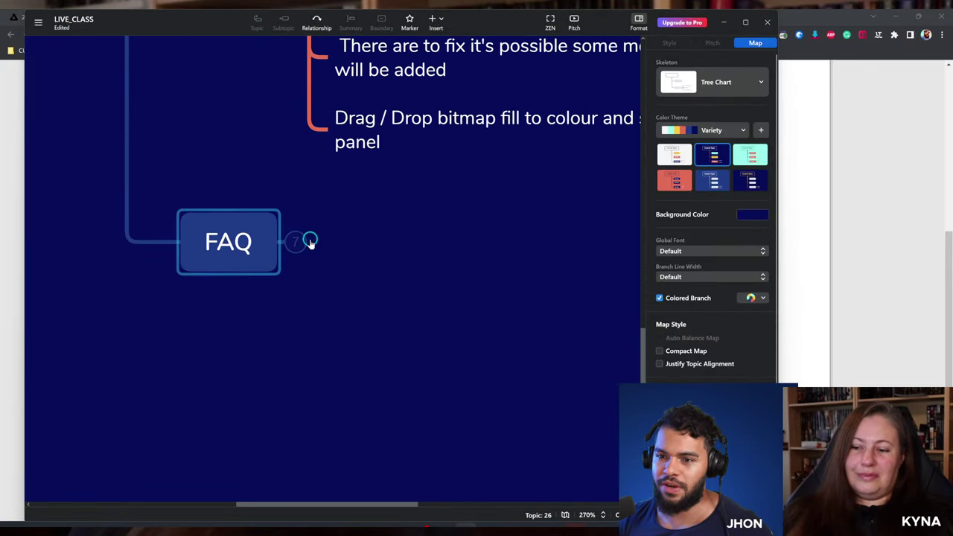
left_click(290, 246)
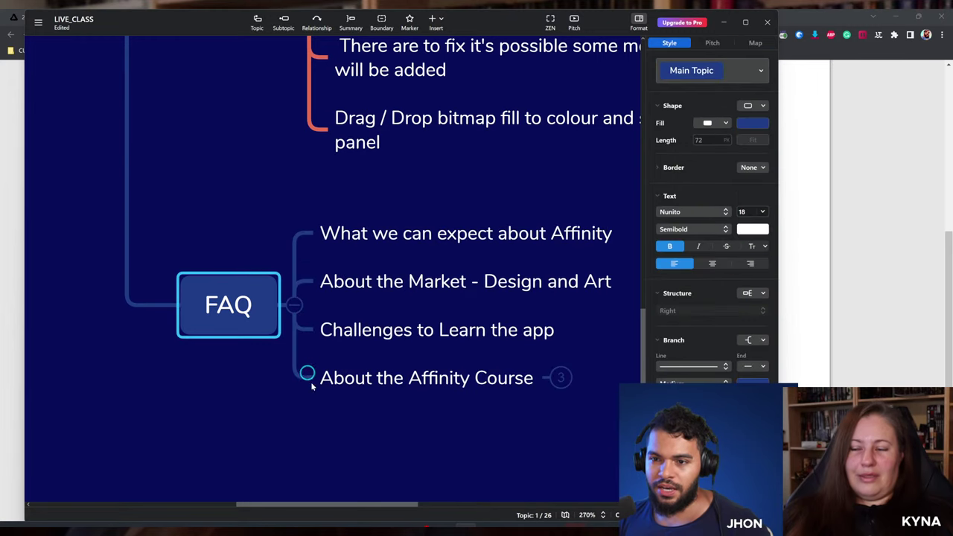
left_click(276, 400)
scroll(209, 328, "up", 5, "ctrl")
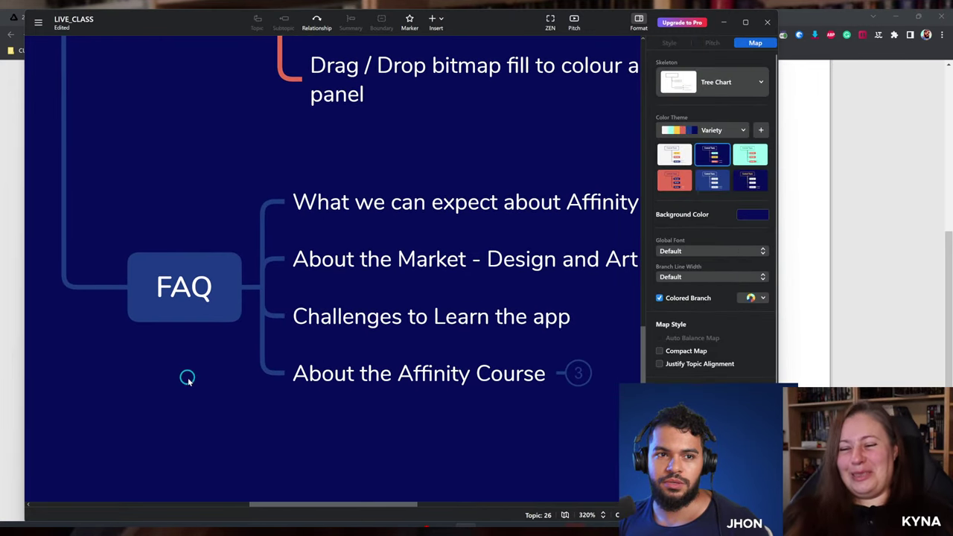
left_click_drag(222, 421, 141, 411)
scroll(228, 183, "up", 5, "ctrl")
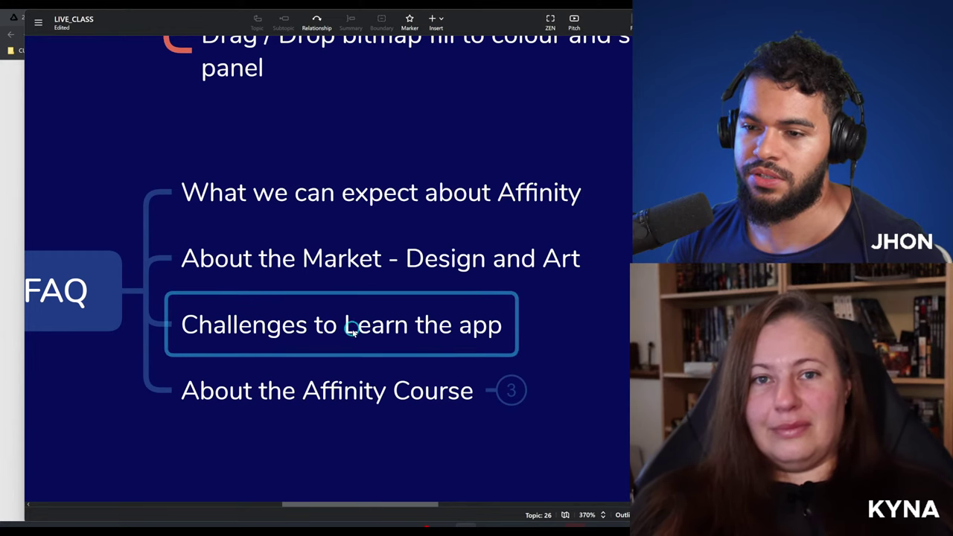
Point out the FAQ subtopic "What we can expect about Affinity" in the mind map.
mouse_move(642, 529)
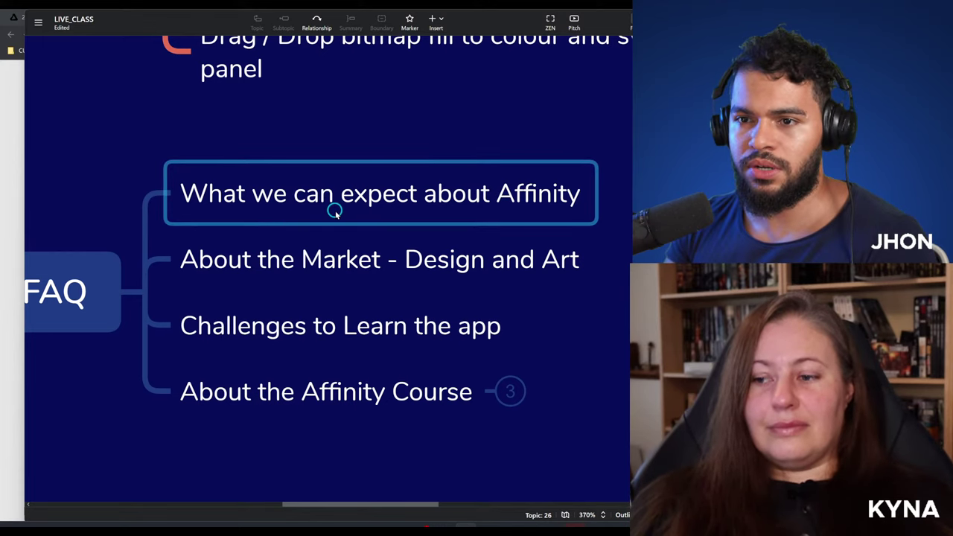
left_click(283, 192)
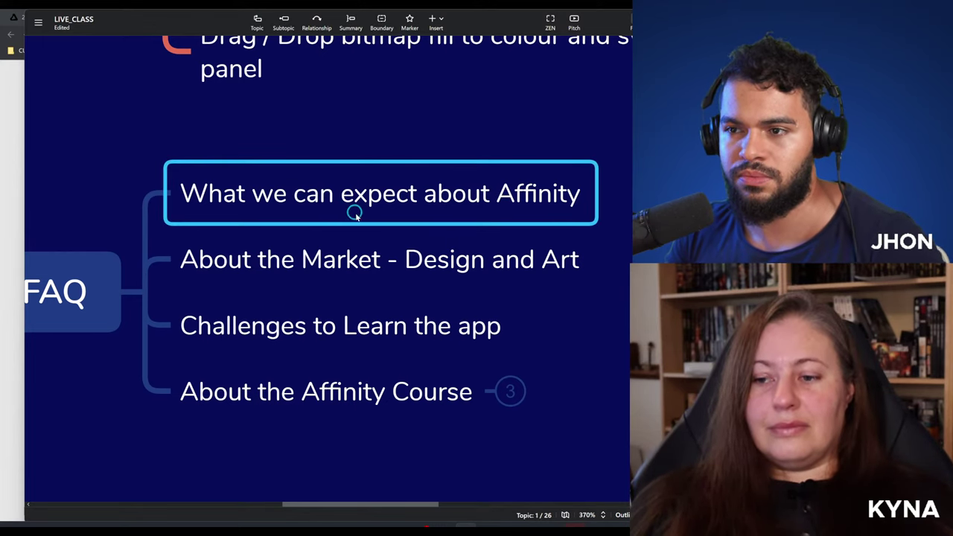
left_click(570, 351)
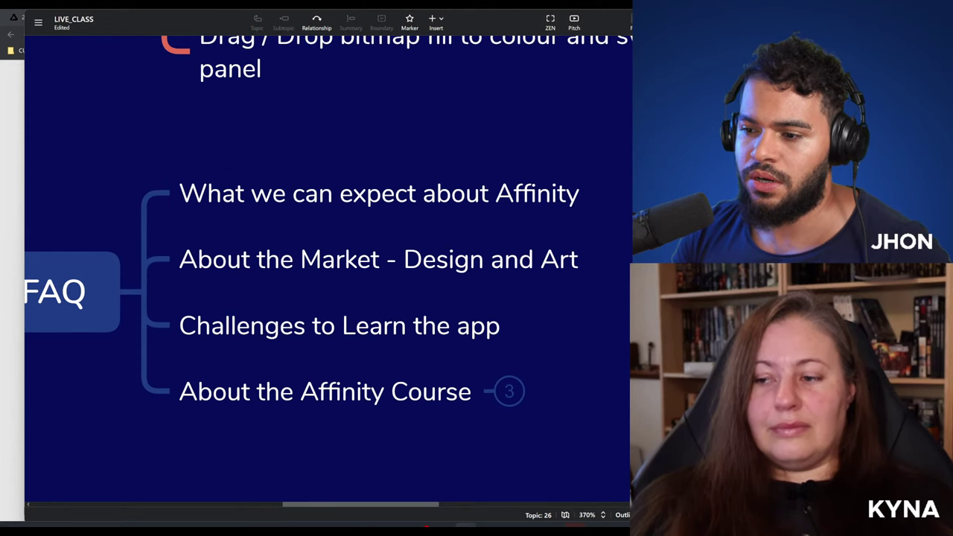
Switch back to Affinity Designer and close the untitled document without saving its changes.
key("alt+Tab")
left_click(346, 71)
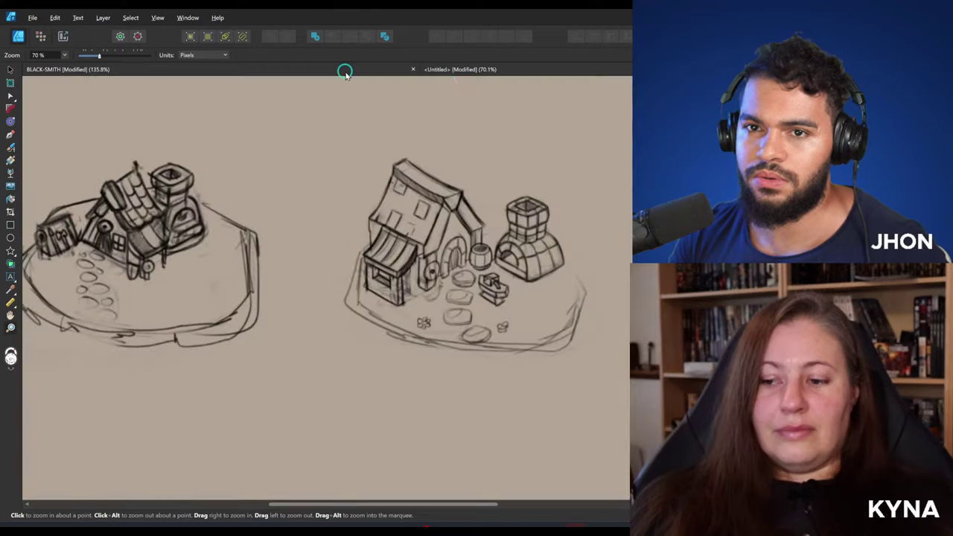
left_click(811, 70)
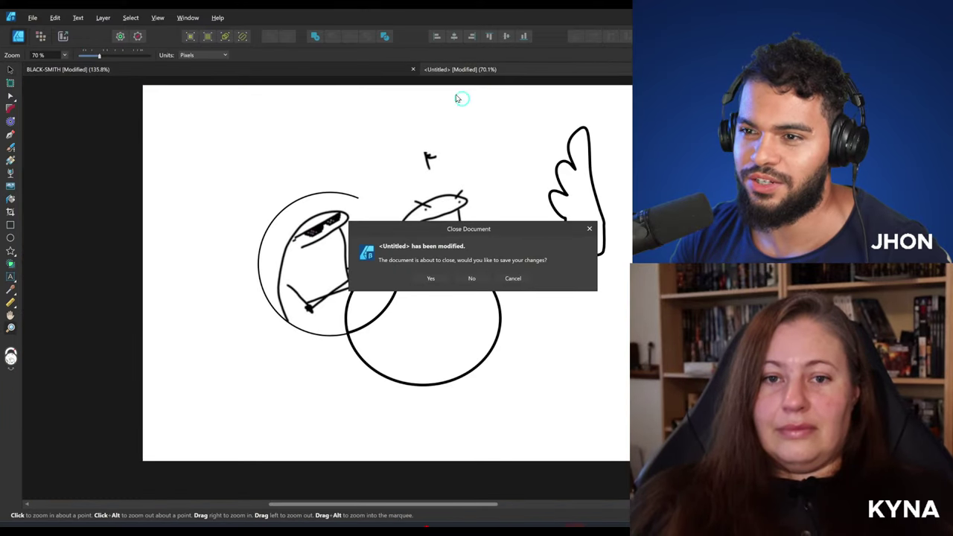
left_click(513, 279)
left_click(811, 69)
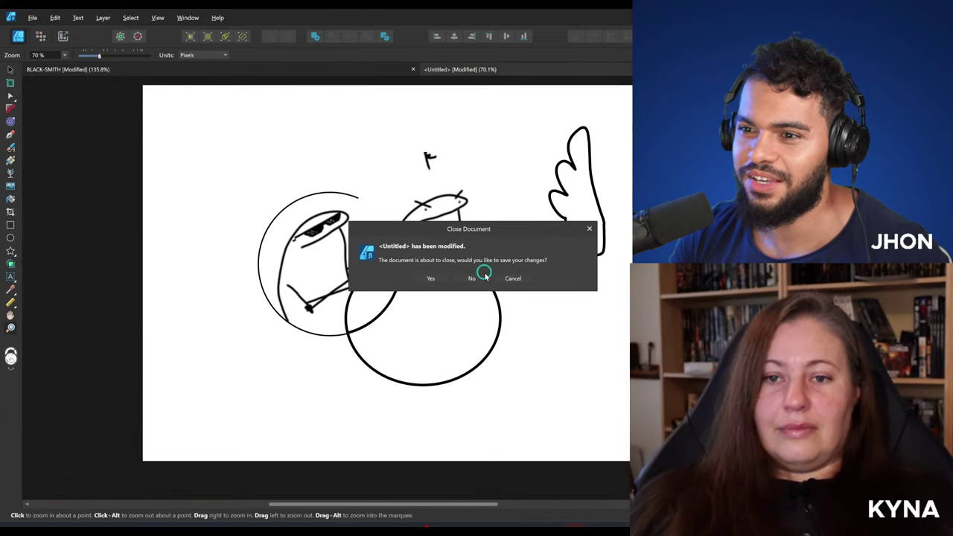
left_click(472, 279)
left_click_drag(445, 279, 149, 328)
left_click_drag(280, 274, 415, 241)
left_click(425, 215)
left_click(317, 216, "shift")
left_click(171, 221, "shift")
mouse_move(184, 223)
left_mouse_down()
mouse_move(174, 229)
mouse_move(190, 222)
left_mouse_up()
key("ctrl+z")
Group the three left-hand blacksmith sketches and move the group down to the lower part of the artboard.
left_click(518, 219)
mouse_move(541, 221)
left_mouse_down()
mouse_move(553, 225)
mouse_move(530, 230)
left_mouse_up()
left_click(569, 230)
left_click_drag(520, 231, 389, 236)
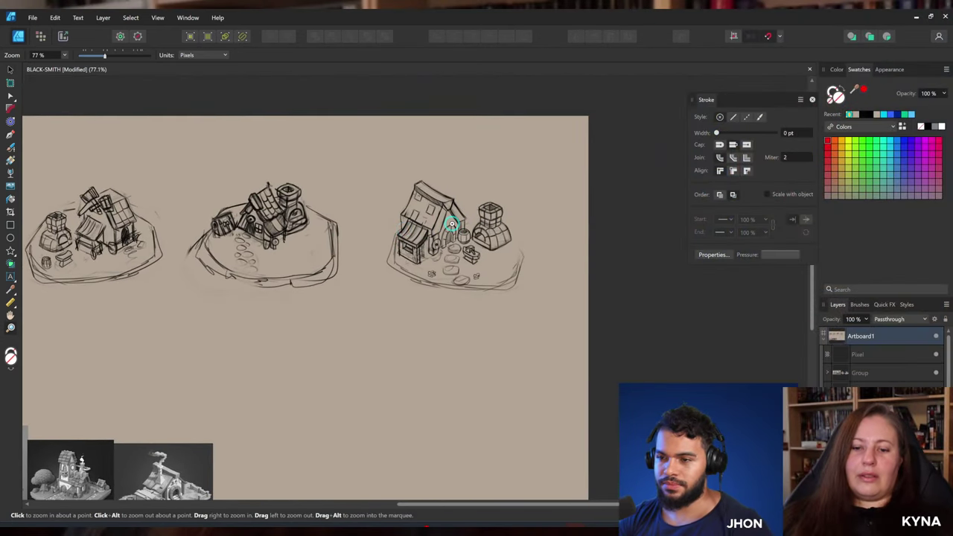
left_click_drag(393, 271, 307, 288)
left_click_drag(307, 287, 383, 251)
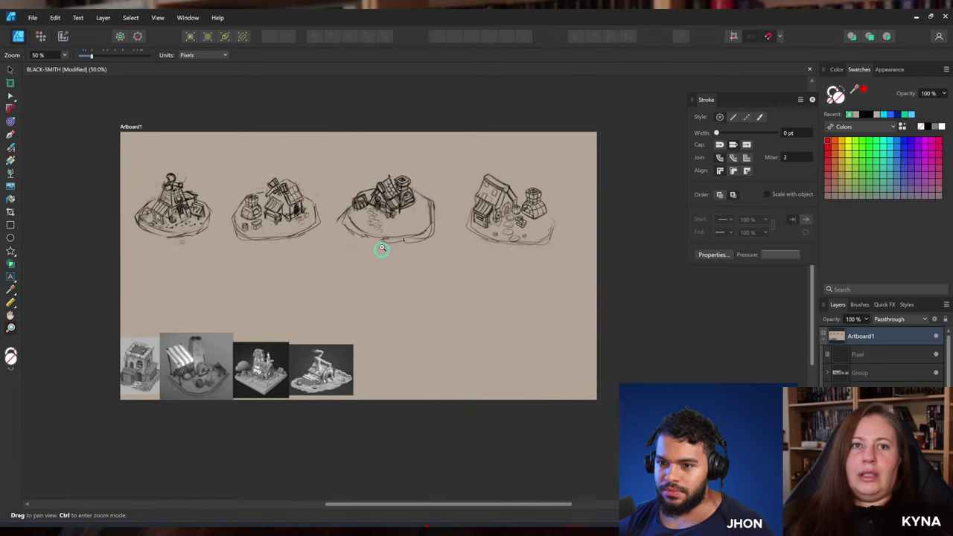
left_click(377, 199)
left_click(300, 207, "shift")
left_click(192, 208, "shift")
left_click_drag(192, 208, 189, 187)
key("ctrl+g")
mouse_move(390, 192)
left_mouse_down()
mouse_move(358, 283)
mouse_move(361, 309)
left_mouse_up()
Move the house1 sketch toward the upper middle of the artboard and enlarge it.
left_click(499, 214)
left_click_drag(501, 216, 313, 190)
left_click_drag(375, 225, 389, 235)
left_click_drag(354, 207, 377, 214)
Shrink the group of three sketches and place it below the house1 sketch.
left_click(354, 295)
mouse_move(353, 294)
left_mouse_down()
mouse_move(463, 302)
mouse_move(484, 291)
left_mouse_up()
mouse_move(526, 260)
left_mouse_down()
mouse_move(459, 276)
mouse_move(414, 304)
left_mouse_up()
Enlarge the house1 sketch a little more and reposition it above the three small sketches.
scroll(326, 195, "up", 3)
left_click(342, 201)
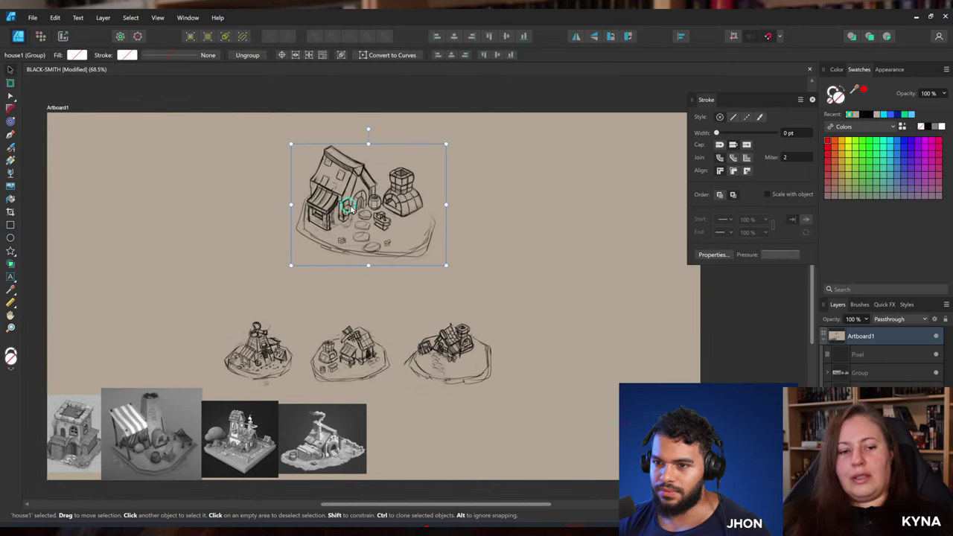
left_click_drag(347, 207, 350, 225)
left_click_drag(449, 285, 459, 294)
left_click_drag(411, 260, 408, 253)
Save the BLACK-SMITH document with the rearranged sketches.
key("z")
mouse_move(326, 180)
left_mouse_down()
mouse_move(389, 193)
mouse_move(426, 257)
mouse_move(407, 239)
left_mouse_up()
key("ctrl+s")
key("ctrl+apostrophe")
key("ctrl+apostrophe")
left_click_drag(348, 228, 423, 246)
key("ctrl+s")
Lower the house1 sketch's opacity to 57 %.
key("v")
left_click(866, 320)
left_click_drag(867, 331, 837, 332)
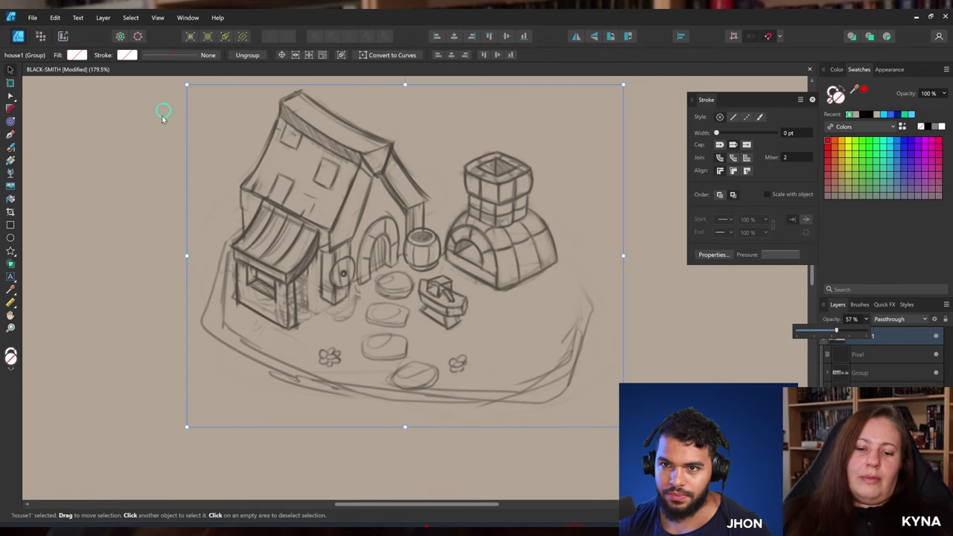
left_click(422, 238)
Starting from the Curve drawing preset, enable snapping to grid, baseline grid, guides, object bounding boxes and shape key points, and save the document.
key("ctrl+apostrophe")
key("ctrl+apostrophe")
left_click(783, 40)
left_click(784, 41)
left_click(780, 38)
left_click(786, 77)
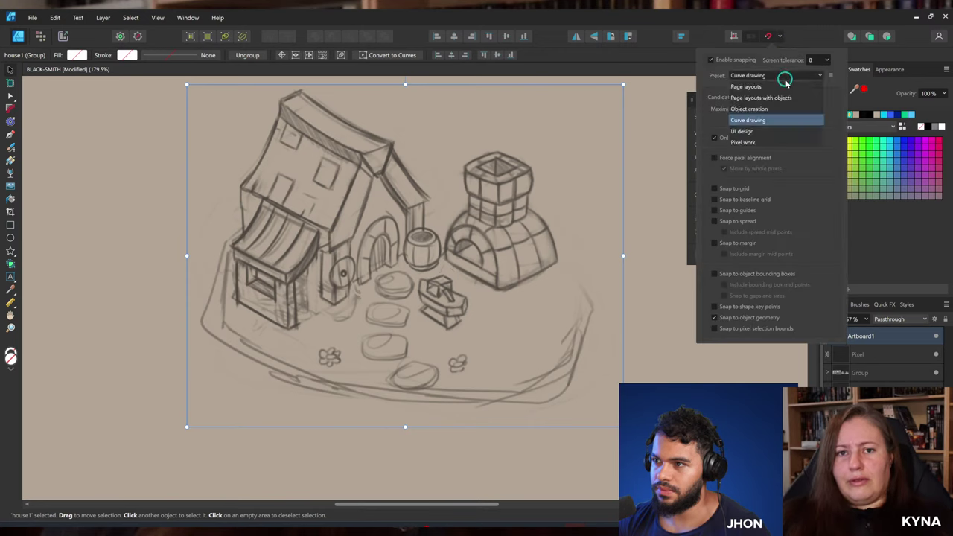
left_click(765, 121)
left_click(739, 190)
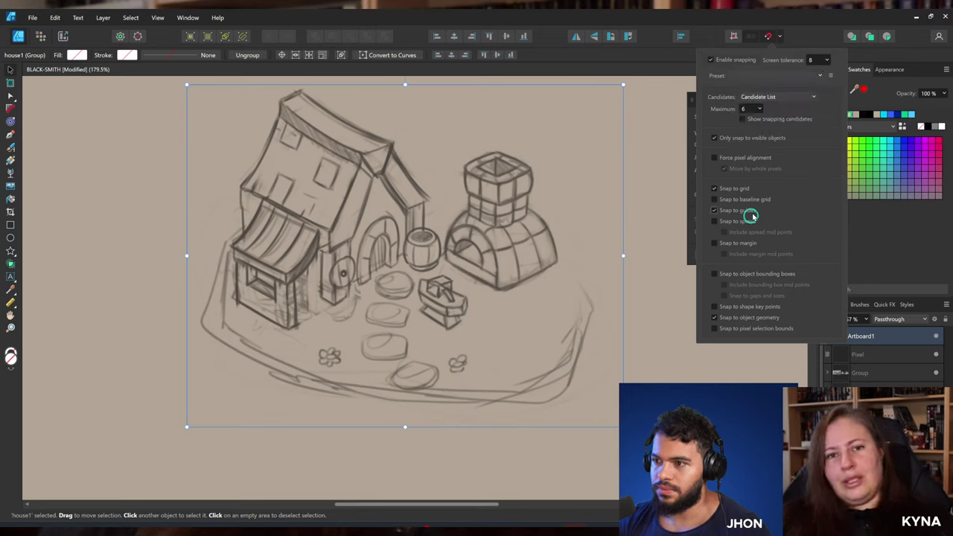
left_click(756, 275)
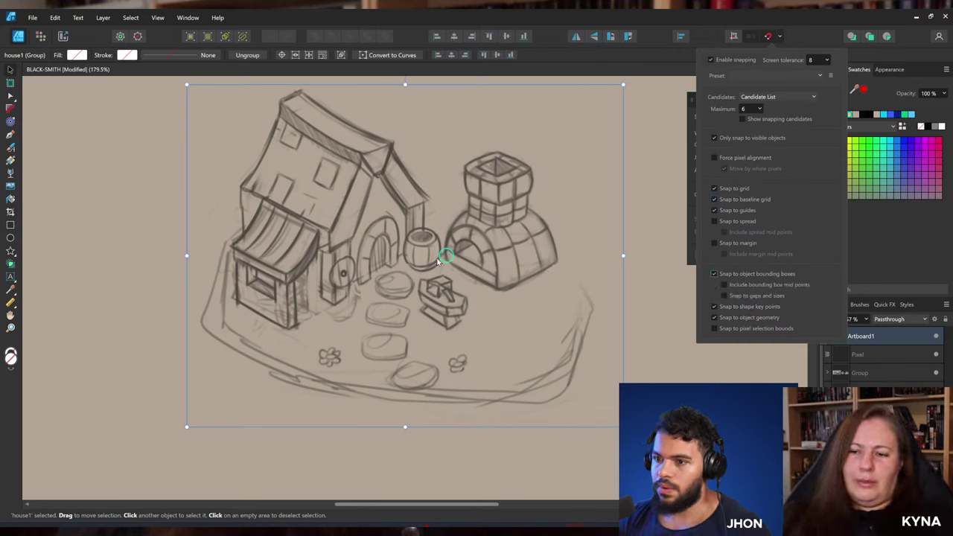
left_click(416, 246)
key("ctrl+s")
Activate the Rectangle tool and show the Isometric panel for the BLACK-SMITH document.
key("z")
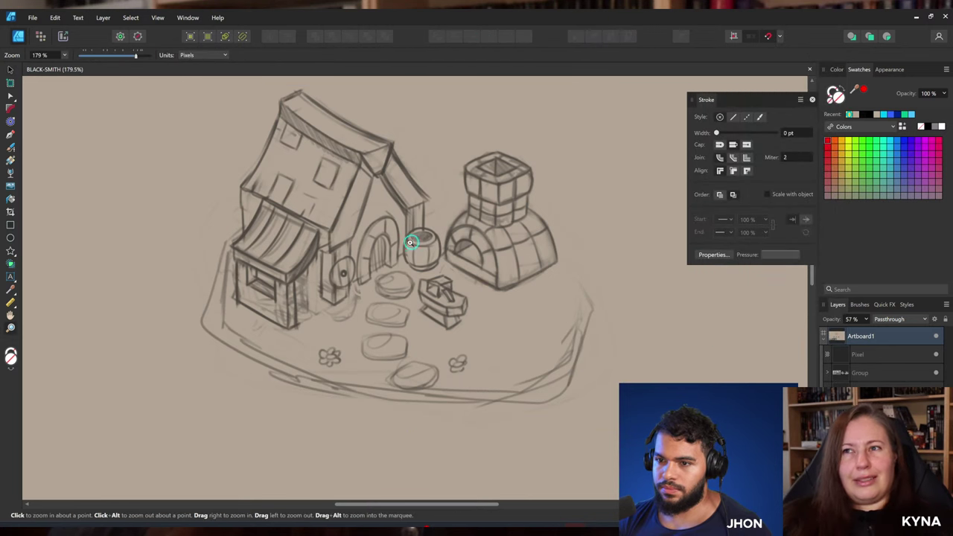
left_click_drag(369, 230, 385, 240)
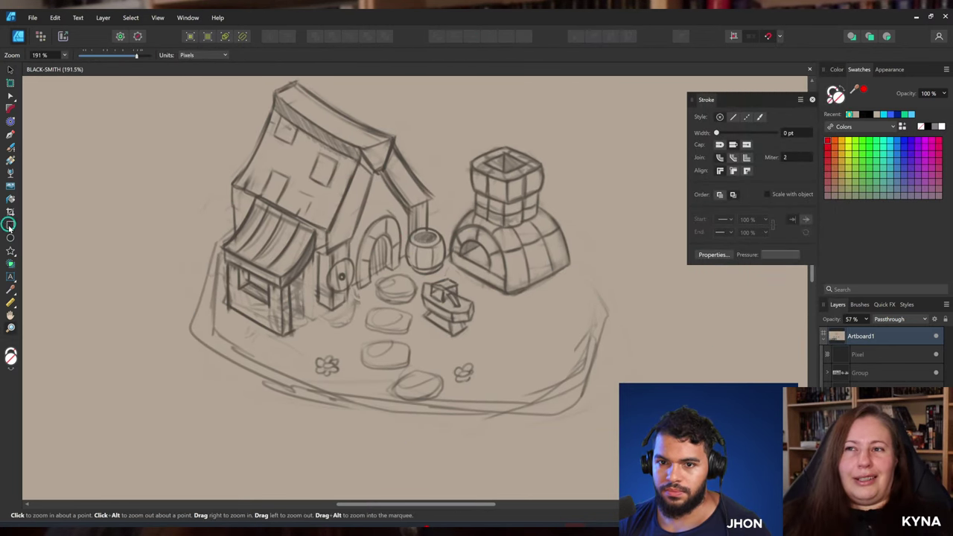
key("m")
left_click(157, 17)
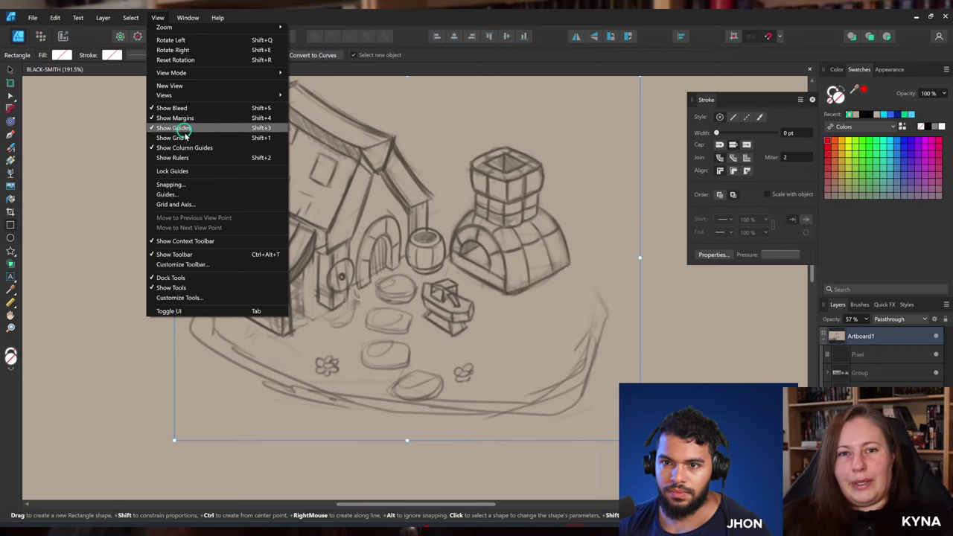
mouse_move(197, 75)
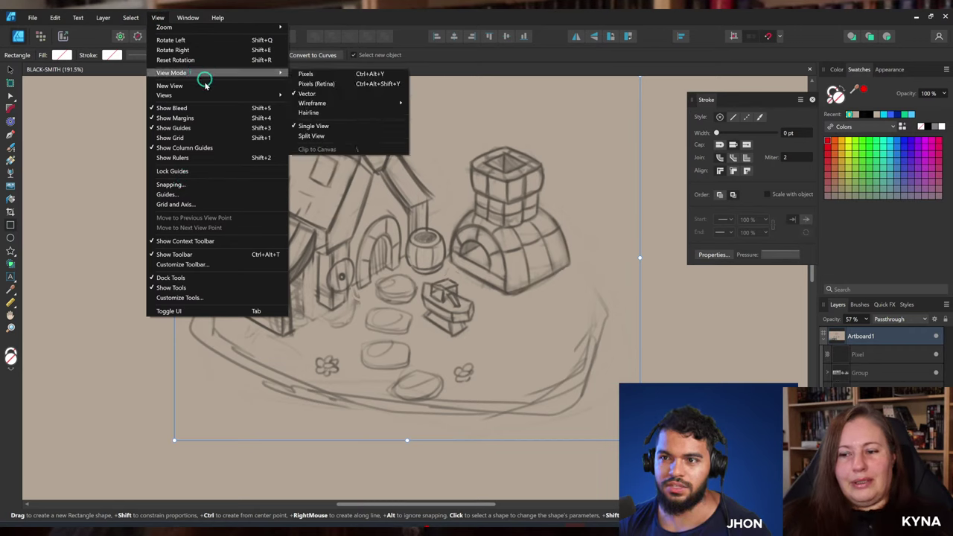
mouse_move(199, 98)
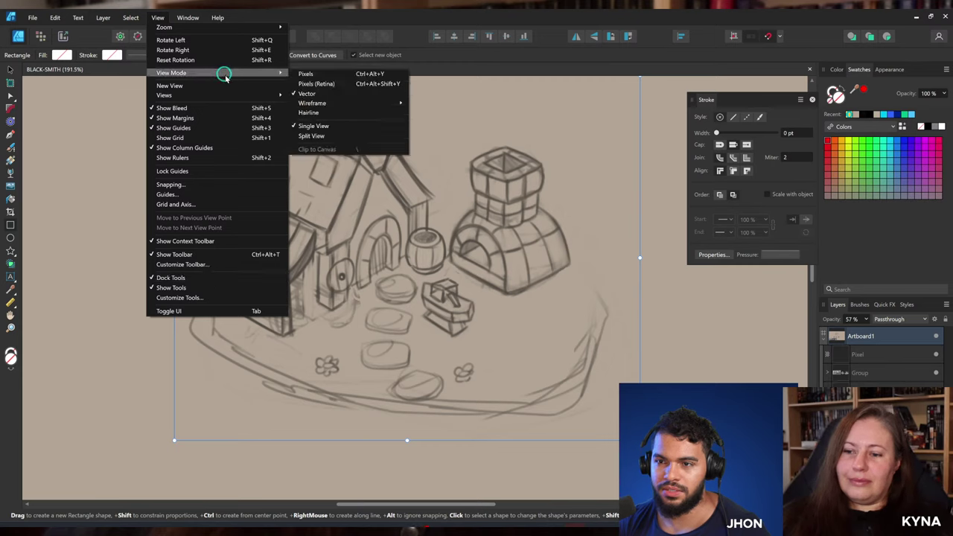
mouse_move(238, 98)
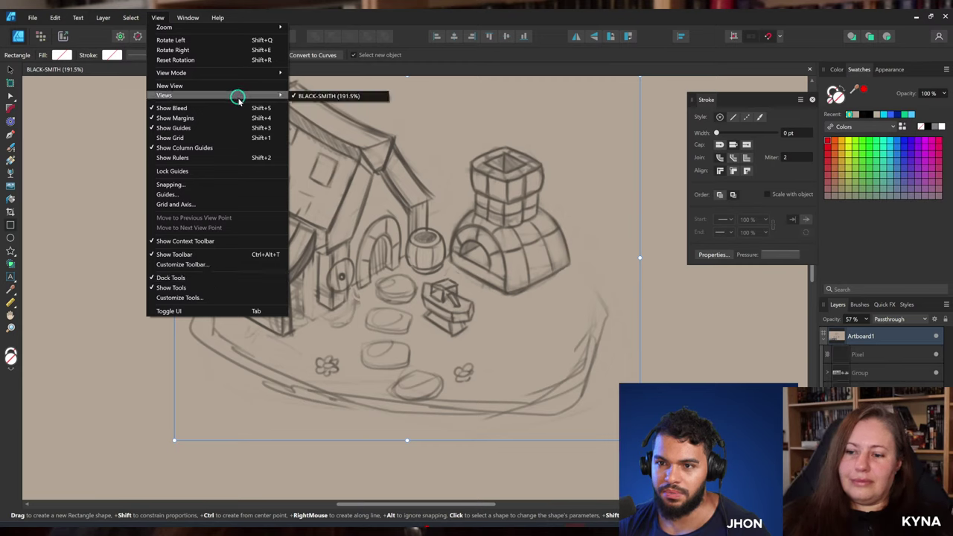
left_click(203, 135)
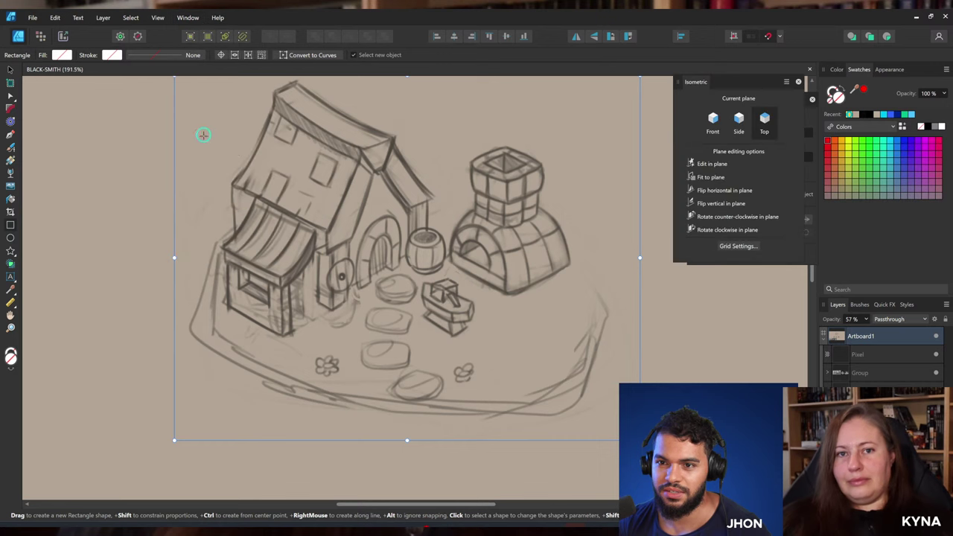
Dock the Isometric panel beside the tools and move the floating Stroke panel slightly upward.
mouse_move(706, 84)
left_mouse_down()
mouse_move(332, 189)
mouse_move(60, 131)
mouse_move(50, 89)
mouse_move(28, 95)
left_mouse_up()
left_click_drag(464, 249, 402, 247)
key("z")
left_click_drag(752, 89, 751, 65)
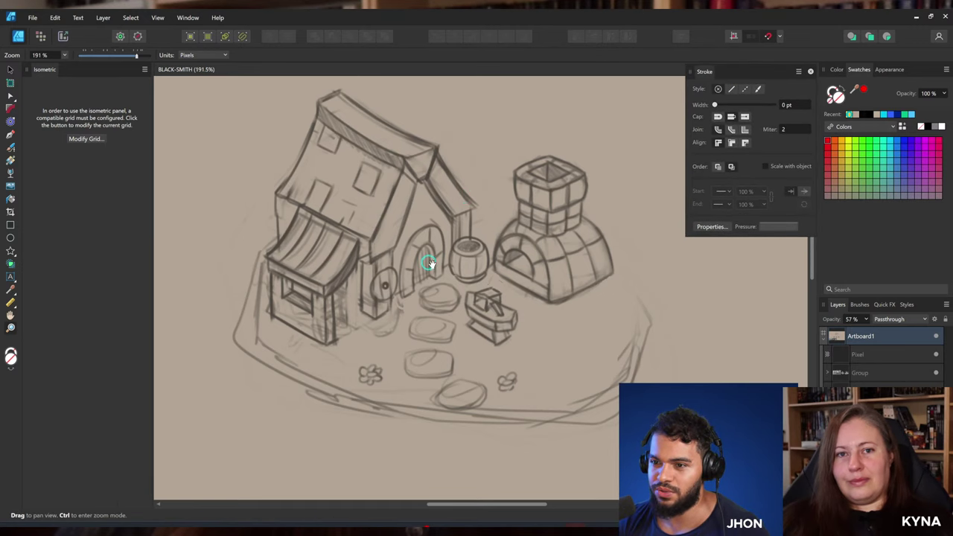
left_click_drag(430, 263, 415, 254)
key("m")
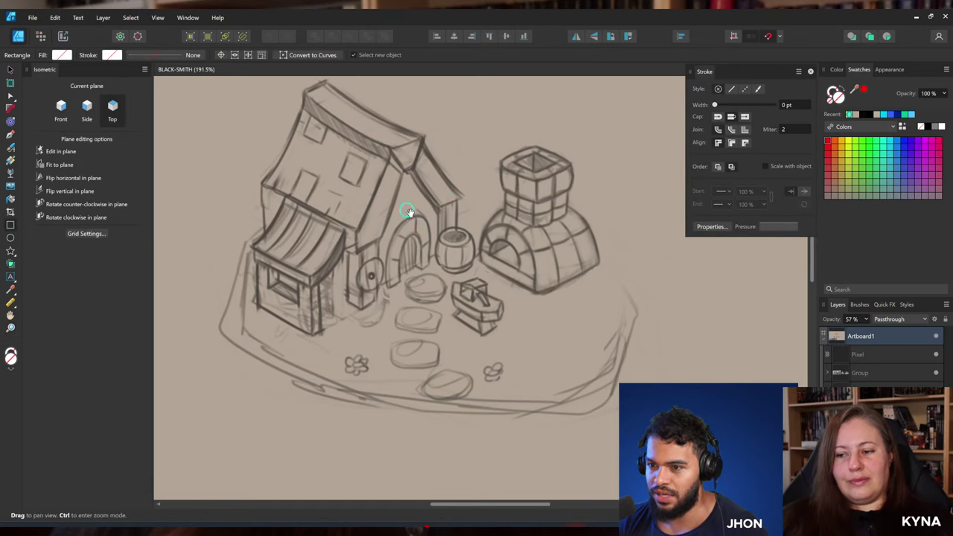
left_click_drag(410, 210, 421, 225)
key("z")
left_click_drag(471, 248, 397, 265)
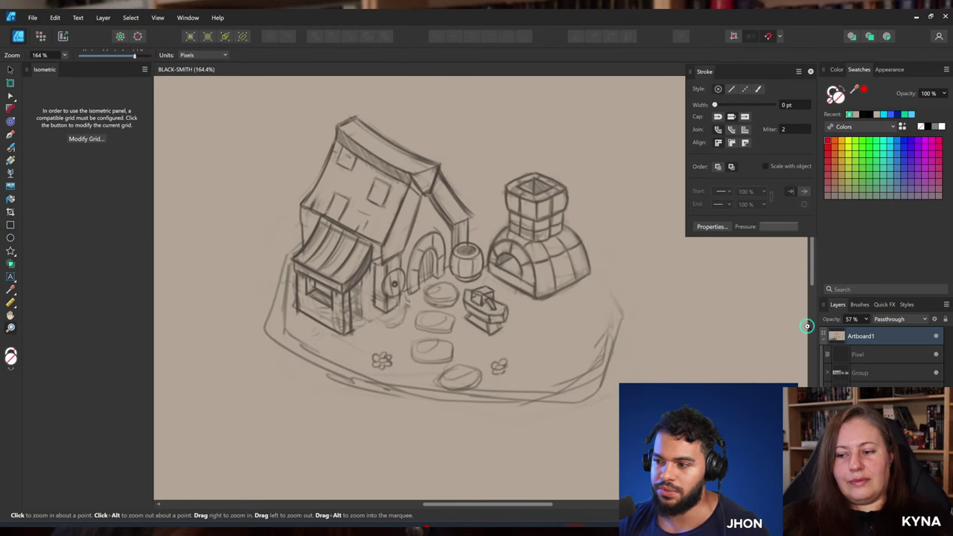
scroll(415, 255, "up", 2)
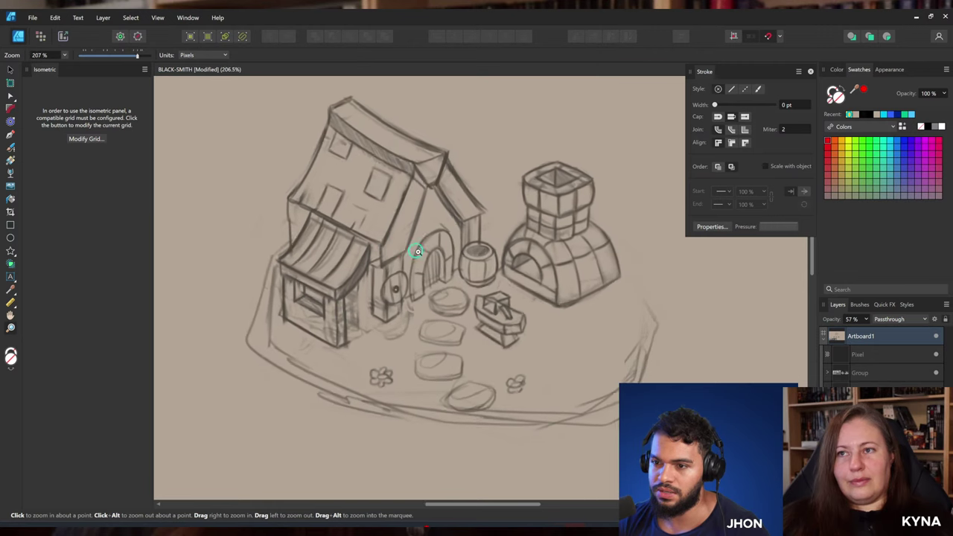
left_click(10, 224)
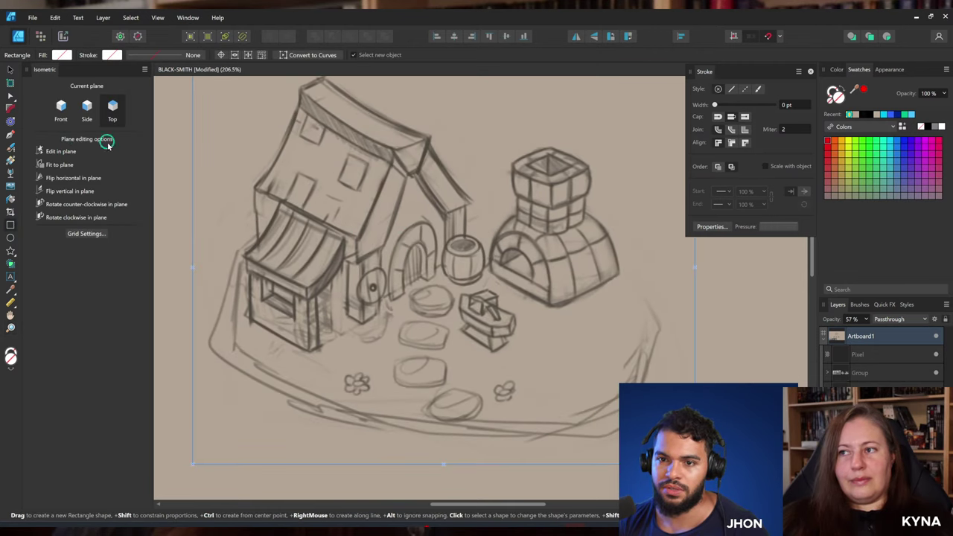
key("z")
left_click_drag(375, 283, 335, 282)
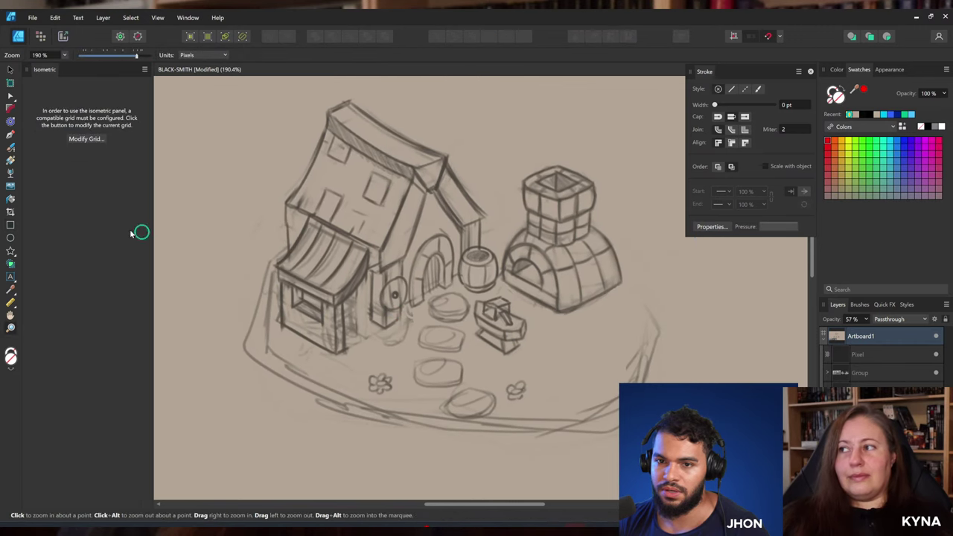
Try drawing a rectangle over the house front with the Front plane current, and undo it.
left_click(10, 224)
left_click(61, 110)
left_click_drag(388, 326, 480, 207)
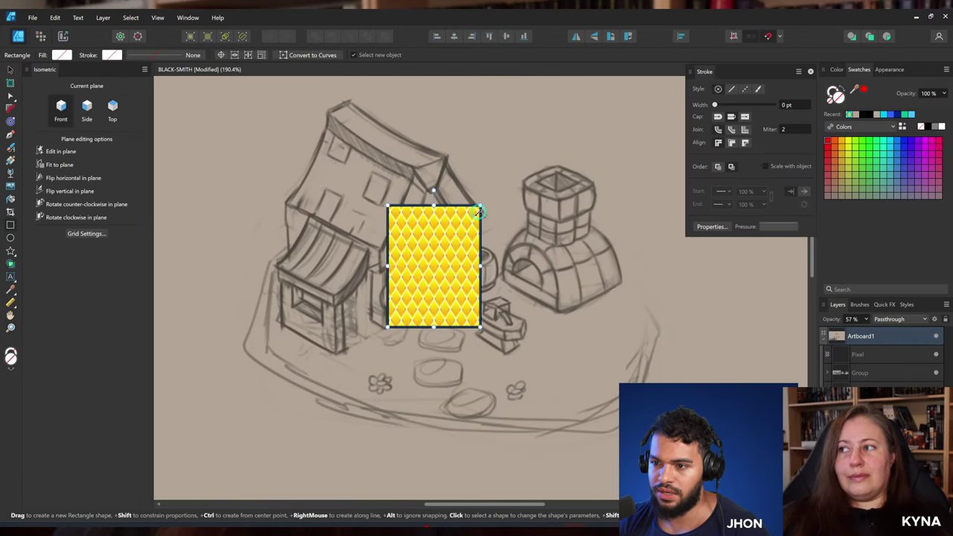
key("ctrl+z")
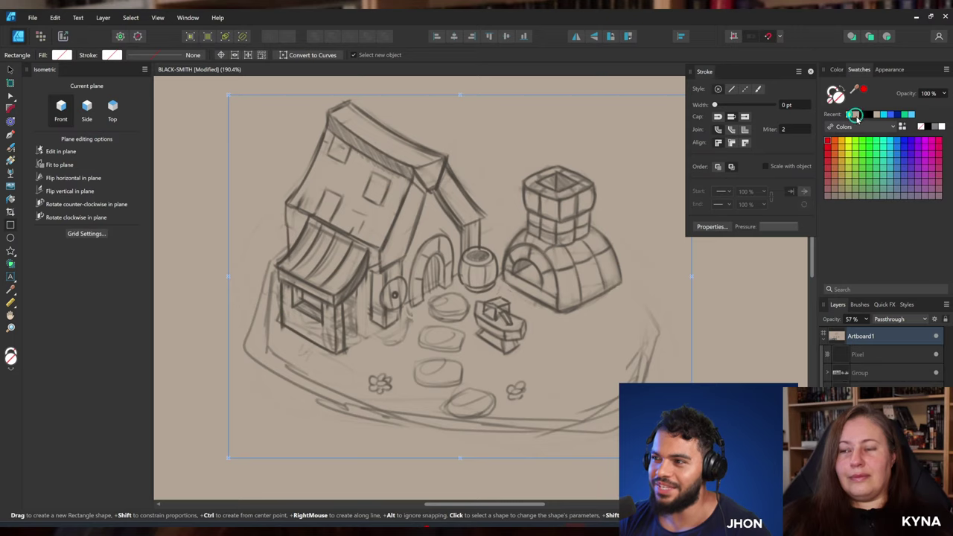
Try the recent beige swatch and a small rectangle beside the doorway, and undo these changes.
left_click(856, 116)
left_click_drag(394, 315, 447, 281)
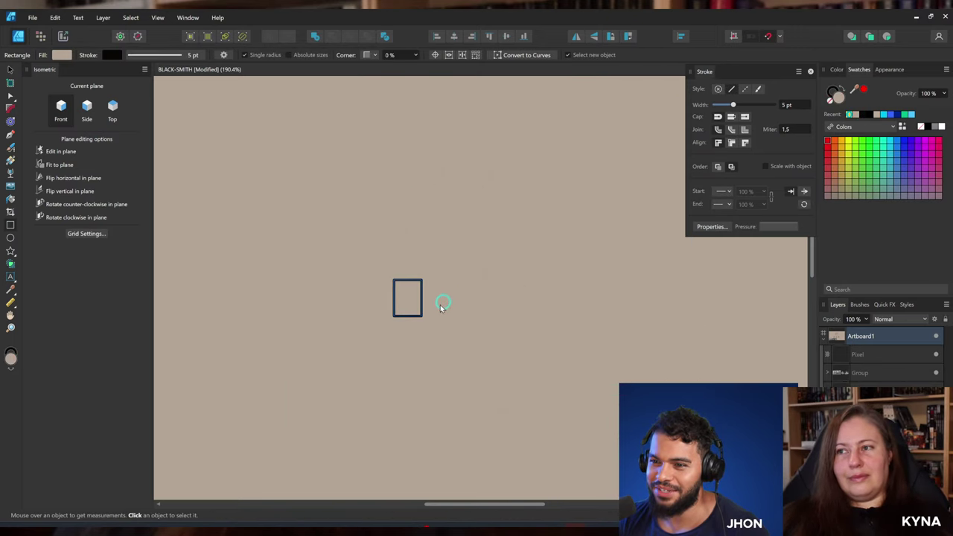
key("ctrl+d")
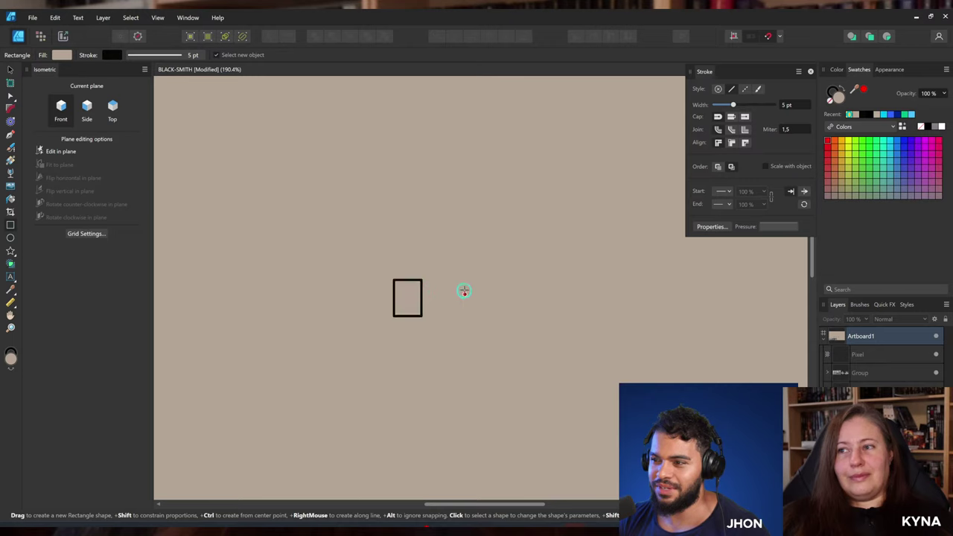
left_click(10, 70)
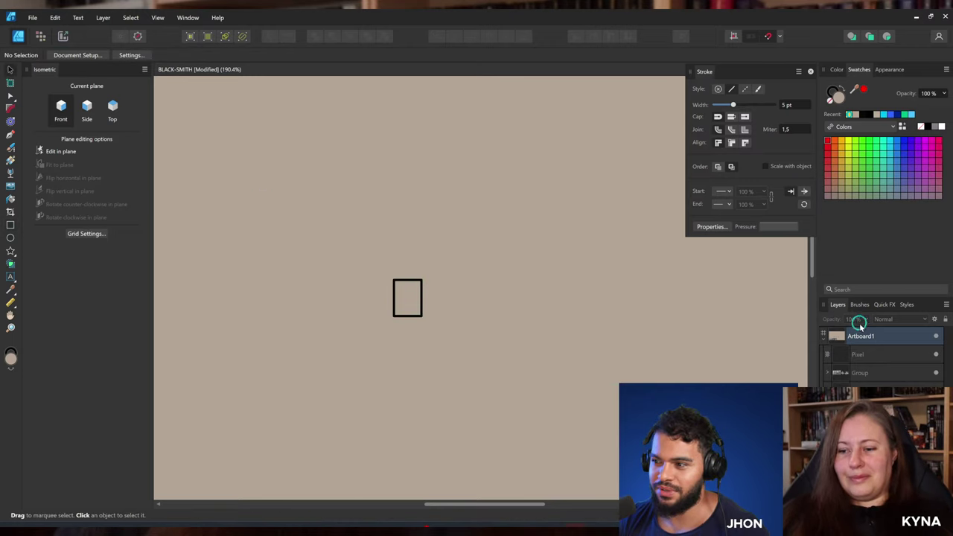
left_click(852, 350)
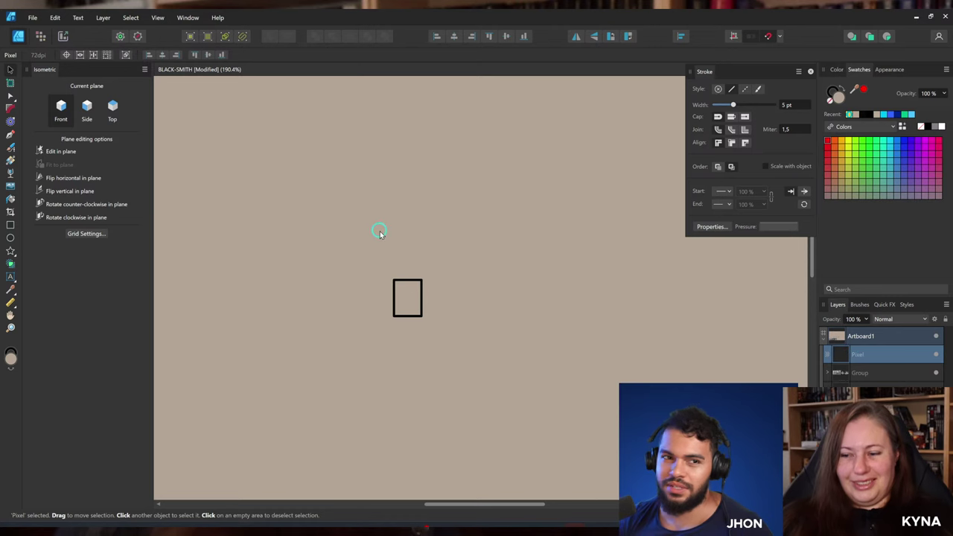
left_click(381, 264)
left_click(396, 280)
key("ctrl+z")
key("ctrl+z")
key("ctrl+z")
key("ctrl+z")
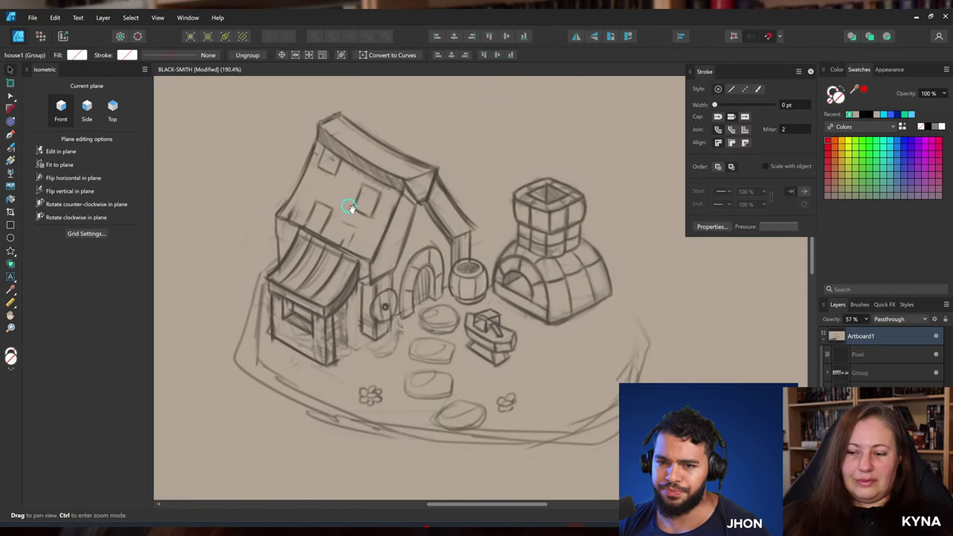
Show the isometric grid over the house1 sketch, set Top as the current plane, and activate the Rectangle tool.
left_click(351, 206)
left_click_drag(241, 191, 236, 181)
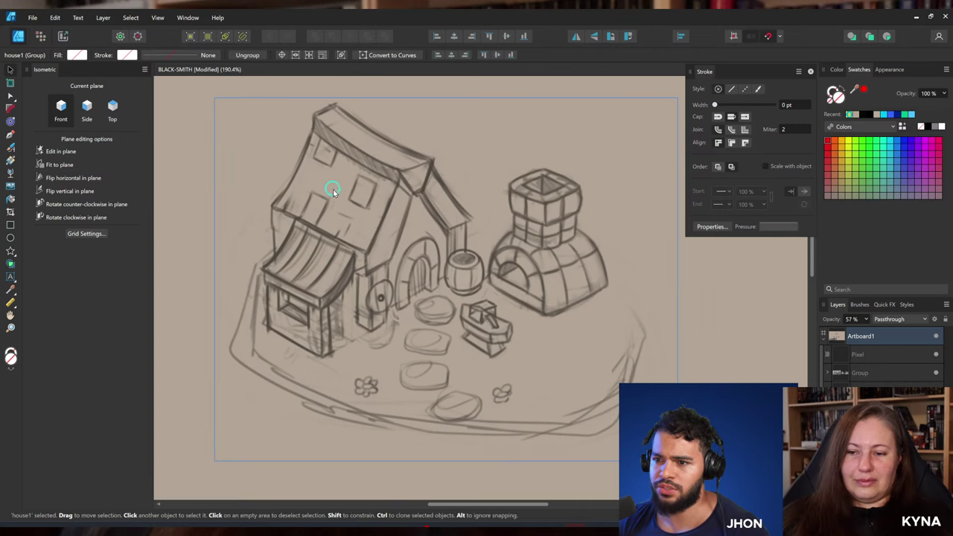
left_click_drag(344, 228, 352, 232)
key("ctrl+apostrophe")
key("space")
left_click_drag(436, 318, 429, 302)
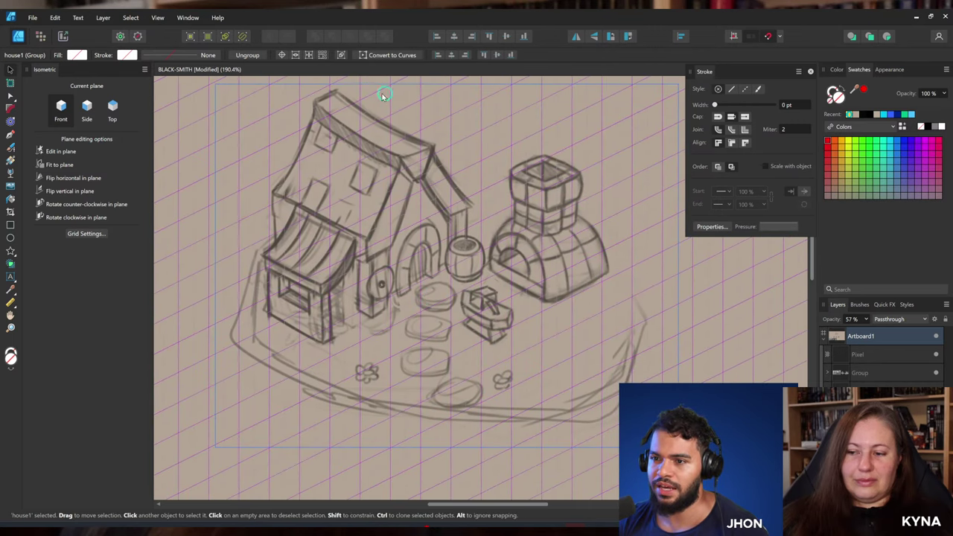
left_click(111, 116)
left_click(90, 111)
left_click(61, 110)
left_click(115, 108)
left_click(13, 227)
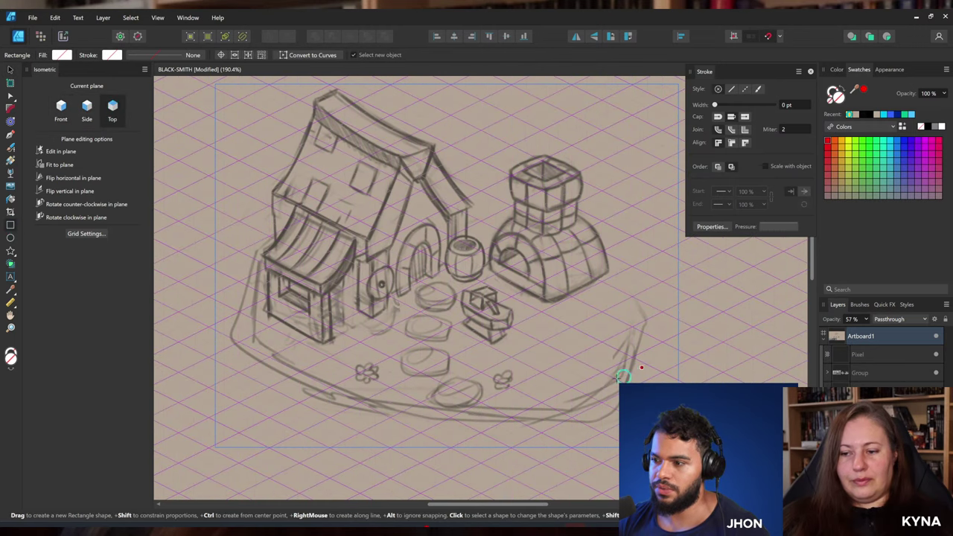
scroll(622, 376, "down", 1)
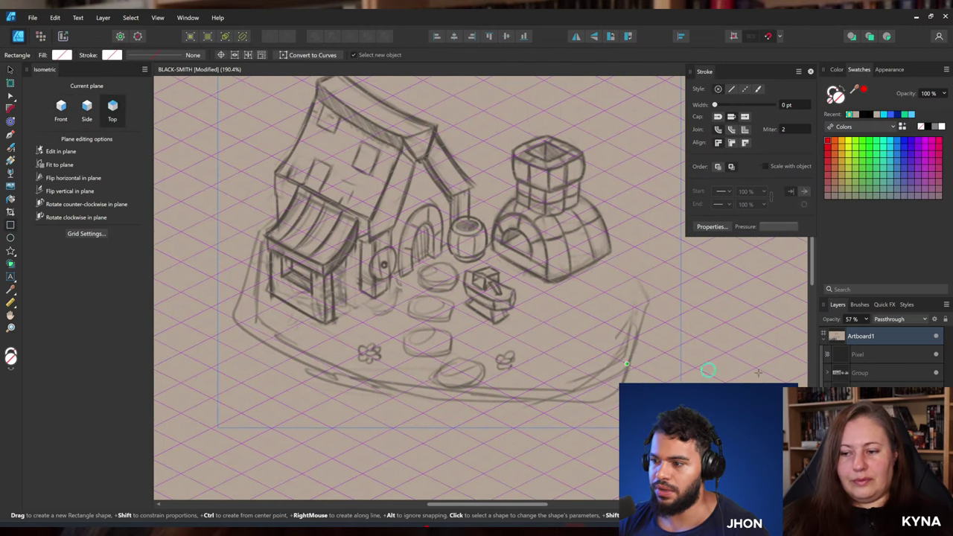
left_click(862, 128)
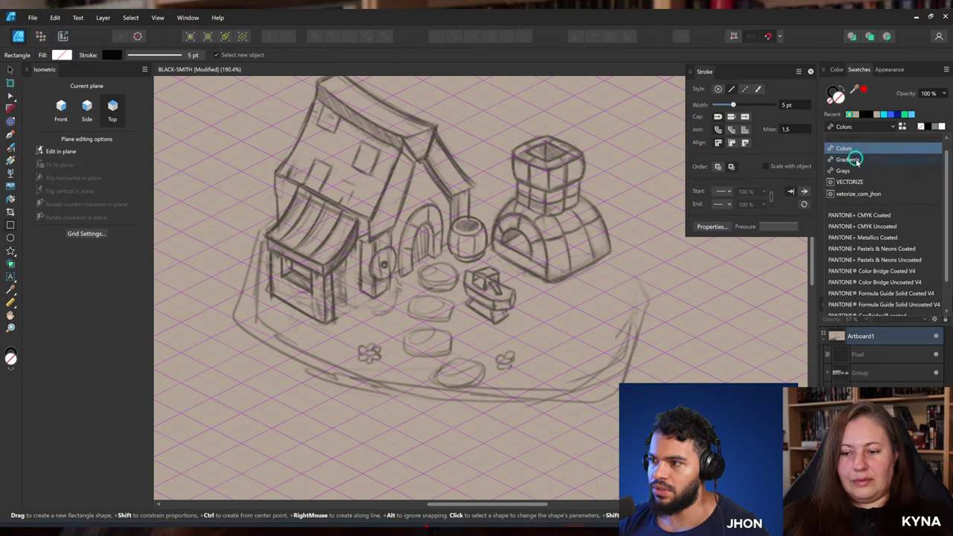
scroll(855, 185, "up", 1)
left_click(851, 142)
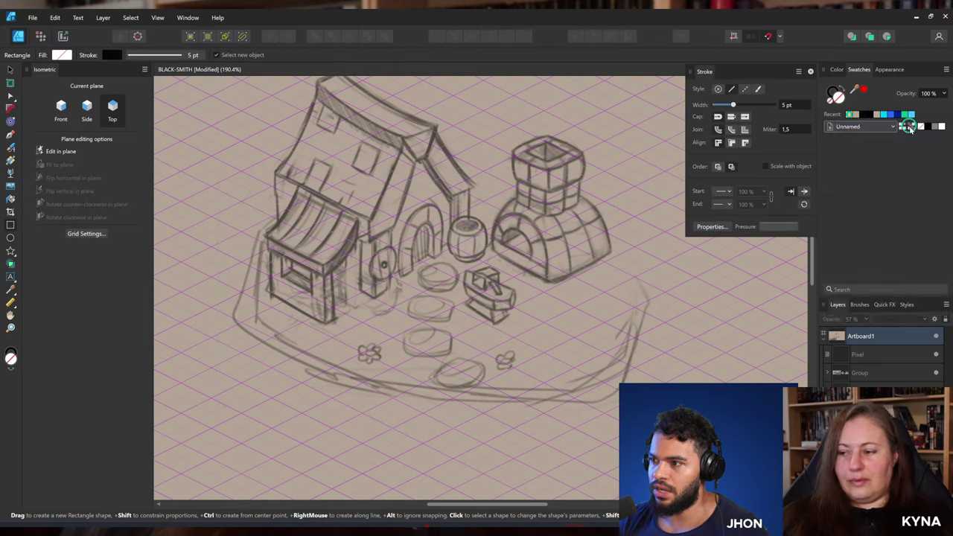
left_click(851, 127)
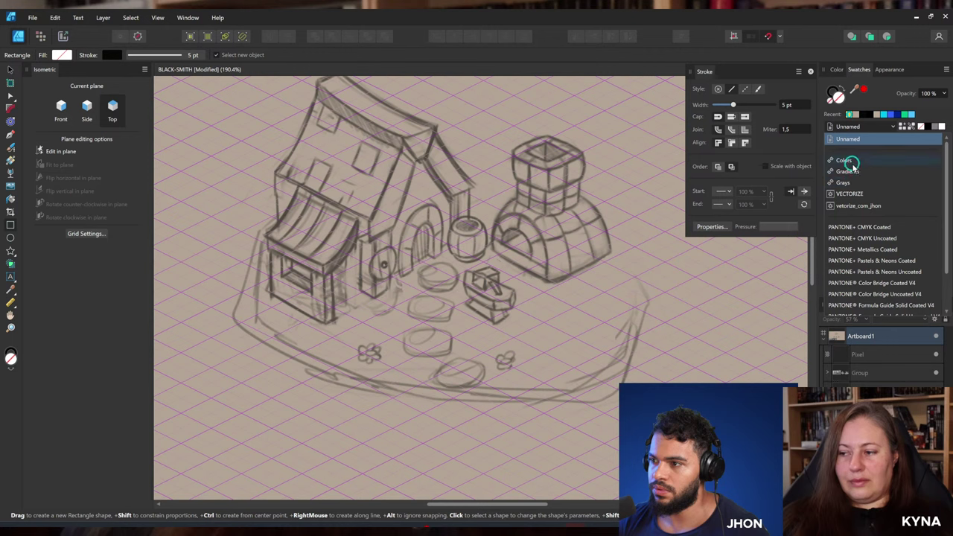
left_click(848, 160)
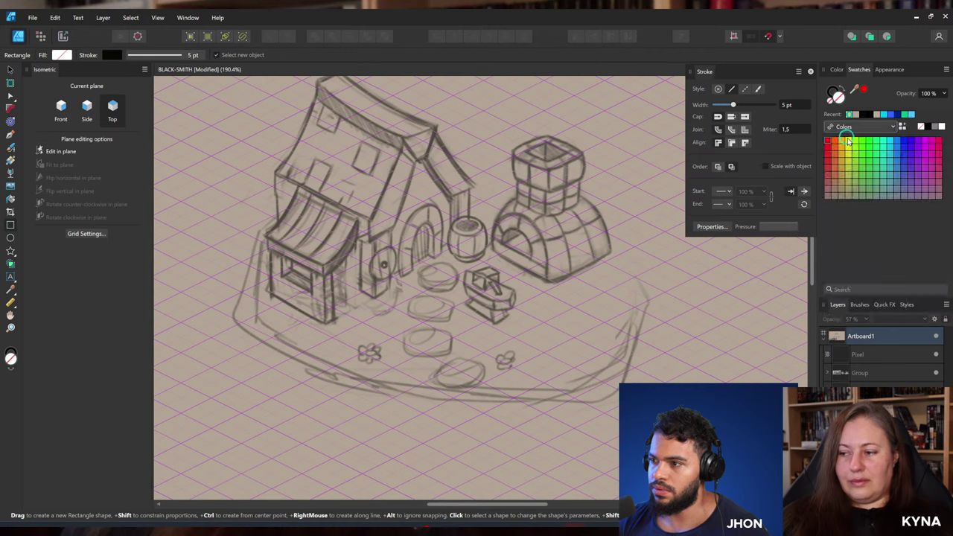
Set the fill to HSL 339, 10, 50, enable Edit in plane, and draw a ground rectangle on the Top plane.
left_click(837, 70)
left_click_drag(463, 240, 621, 355)
key("ctrl+z")
left_click(64, 151)
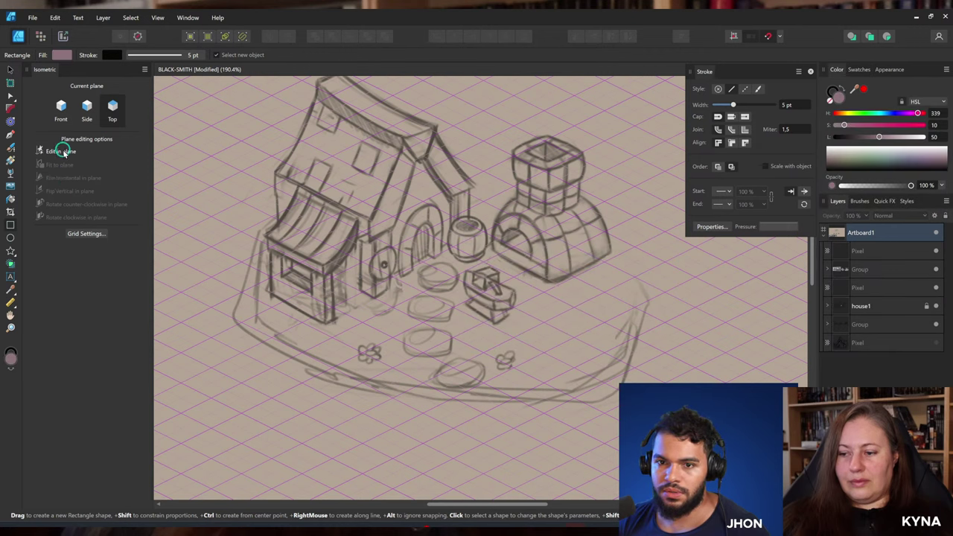
mouse_move(408, 273)
left_mouse_down()
mouse_move(434, 407)
mouse_move(410, 412)
left_mouse_up()
key("v")
left_click_drag(436, 358, 525, 335)
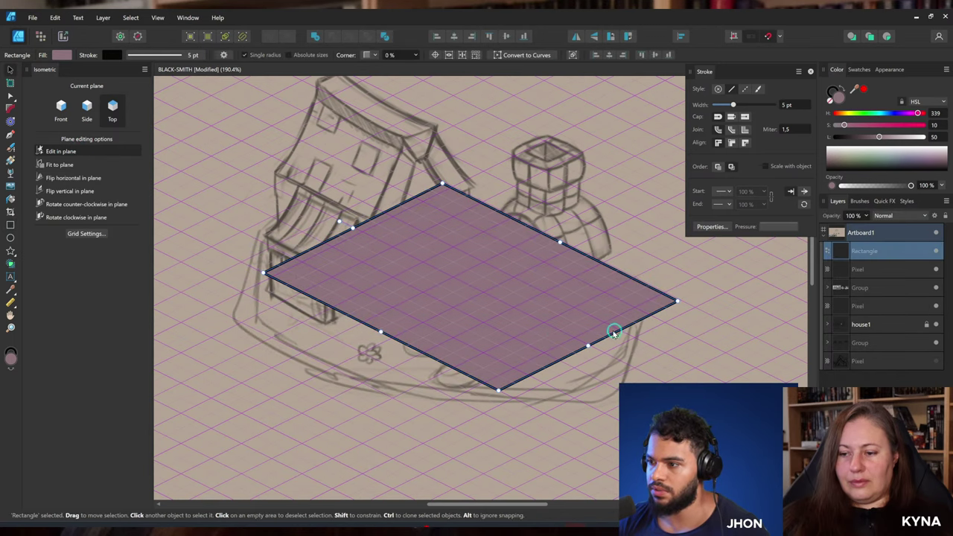
Move the ground rectangle backward in the layer order until it sits below house1.
key("ctrl+bracketleft")
key("ctrl+bracketleft")
key("ctrl+bracketleft")
key("ctrl+bracketleft")
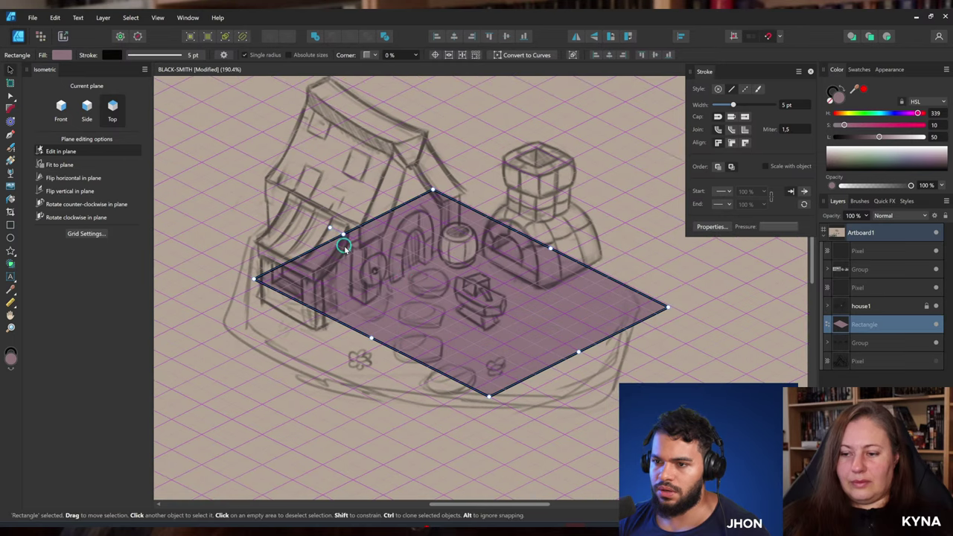
Enlarge and reposition the ground rectangle on the Top plane so it spans most of the sketched island.
mouse_move(347, 234)
left_mouse_down()
mouse_move(372, 261)
mouse_move(345, 236)
left_mouse_up()
left_click_drag(568, 346, 585, 356)
left_click_drag(375, 319, 321, 367)
left_click_drag(352, 344, 384, 306)
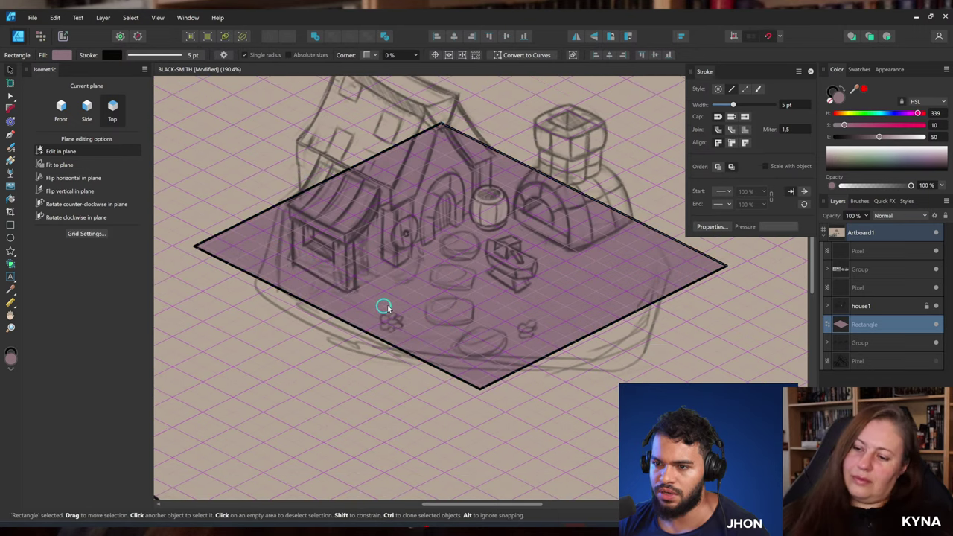
left_click_drag(433, 280, 451, 306)
mouse_move(624, 351)
left_mouse_down()
mouse_move(557, 315)
mouse_move(624, 353)
left_mouse_up()
left_click_drag(613, 346, 565, 344)
key("z")
left_click_drag(488, 266, 499, 280)
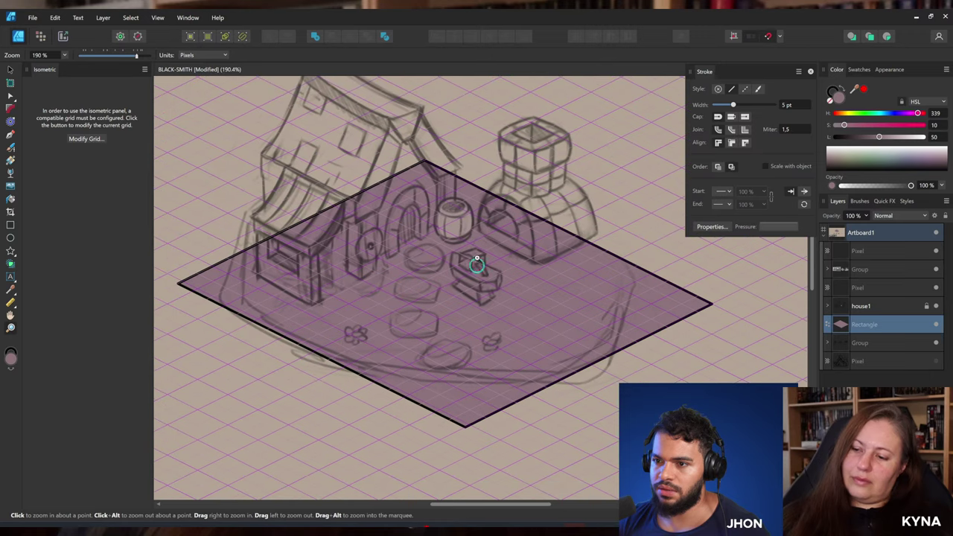
Convert the ground rectangle to curves and reshape its right end to the island outline by adding, deleting and moving nodes.
key("v")
key("ctrl+Return")
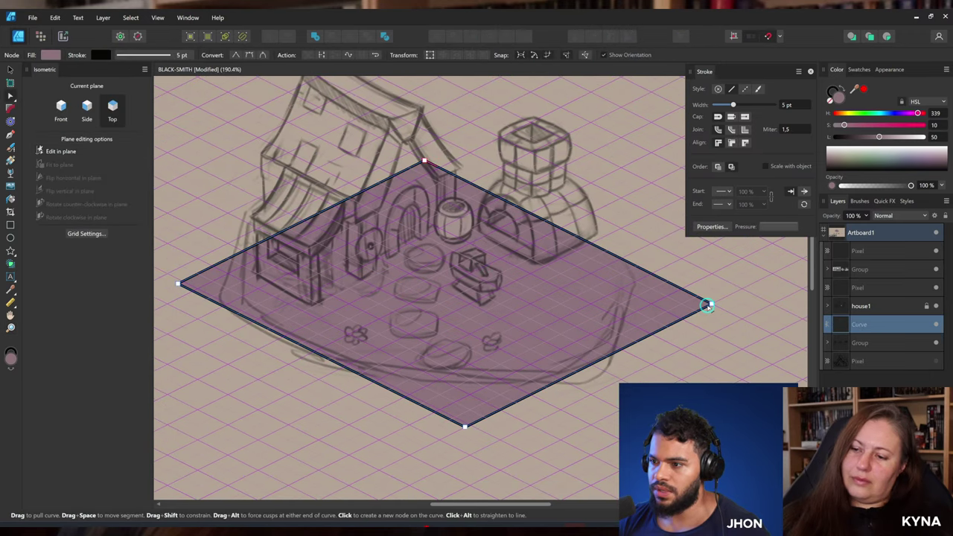
left_click(626, 260)
left_click(709, 303)
key("Delete")
left_click_drag(465, 427, 562, 380)
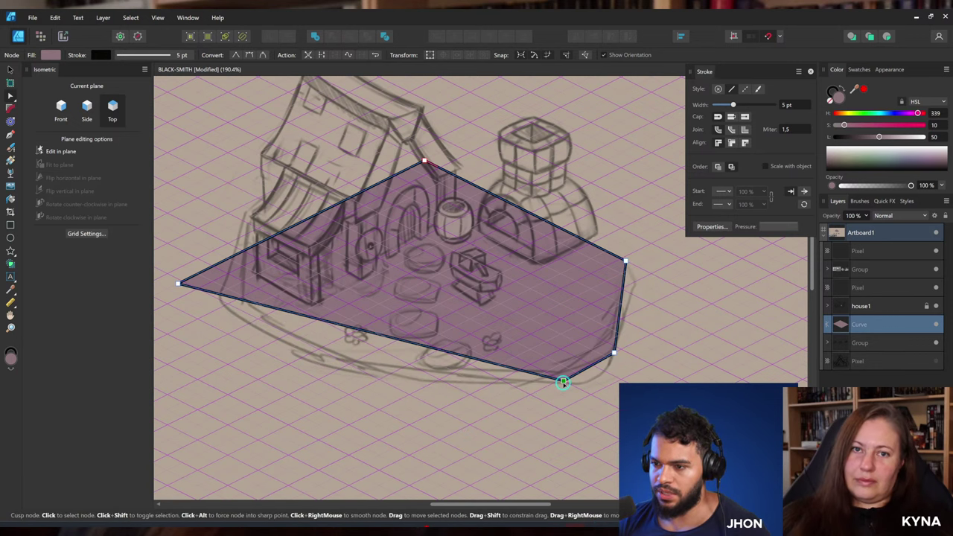
Add and move nodes on the ground curve to follow the island's left and lower-left outline around the awning shed.
scroll(208, 278, "left", 2)
left_click_drag(217, 287, 250, 291)
left_click_drag(326, 245, 288, 211)
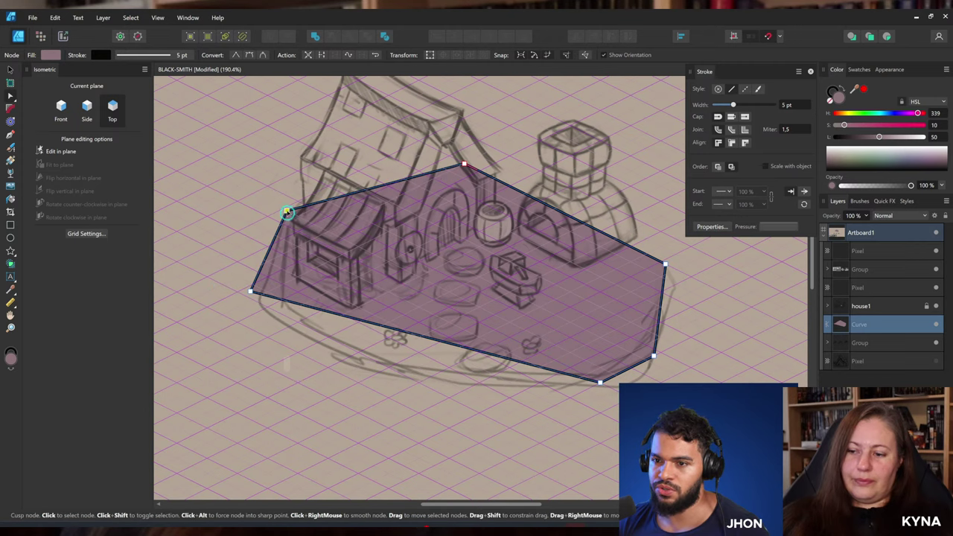
scroll(362, 223, "right", 1)
left_click_drag(342, 314, 381, 366)
left_click_drag(236, 292, 253, 297)
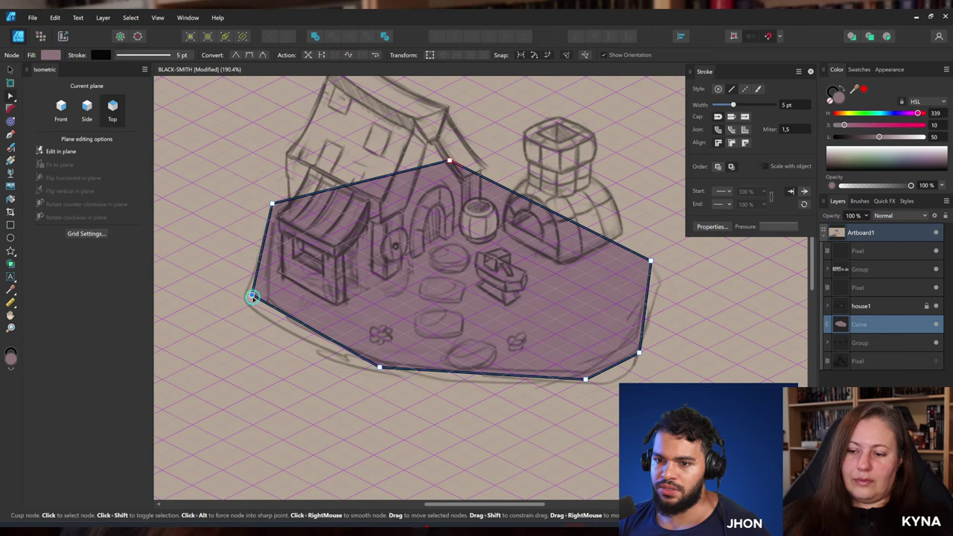
Refine the ground curve's nodes along the island's lower edge and straighten its right side.
left_click(362, 365)
left_click_drag(634, 360, 617, 365)
left_click_drag(568, 386, 635, 359)
scroll(625, 356, "right", 1)
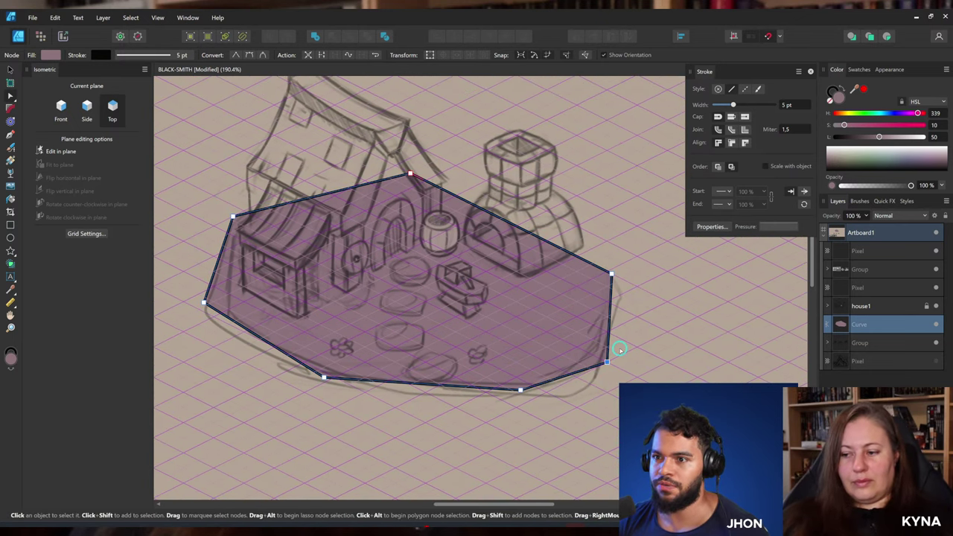
left_click_drag(460, 300, 466, 305)
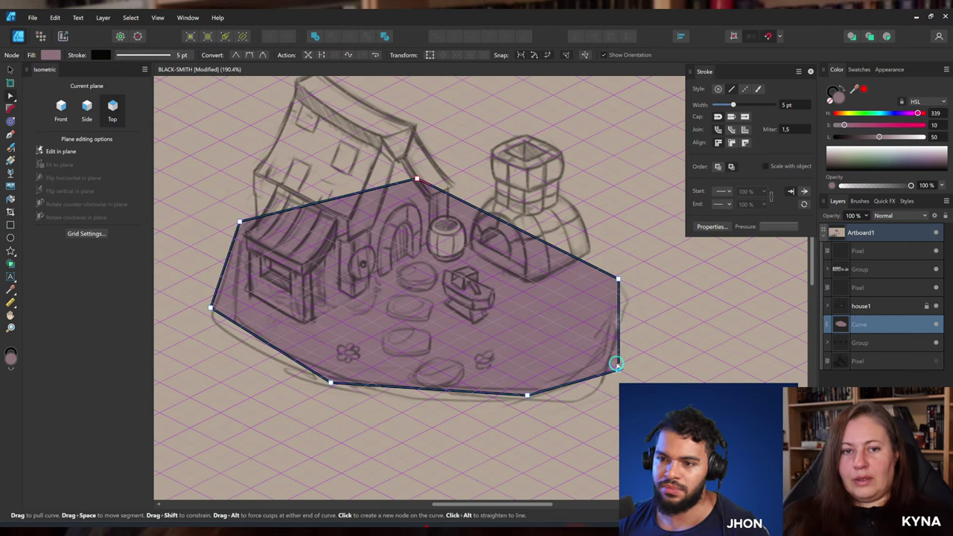
left_click_drag(443, 266, 452, 269)
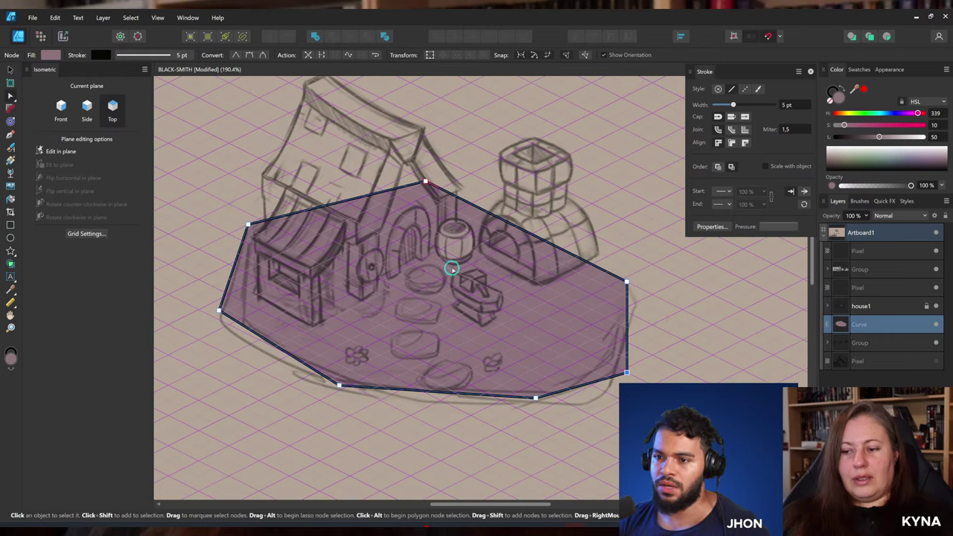
Select the wall rectangle covering the house's arched doorway and save the document.
left_click(10, 224)
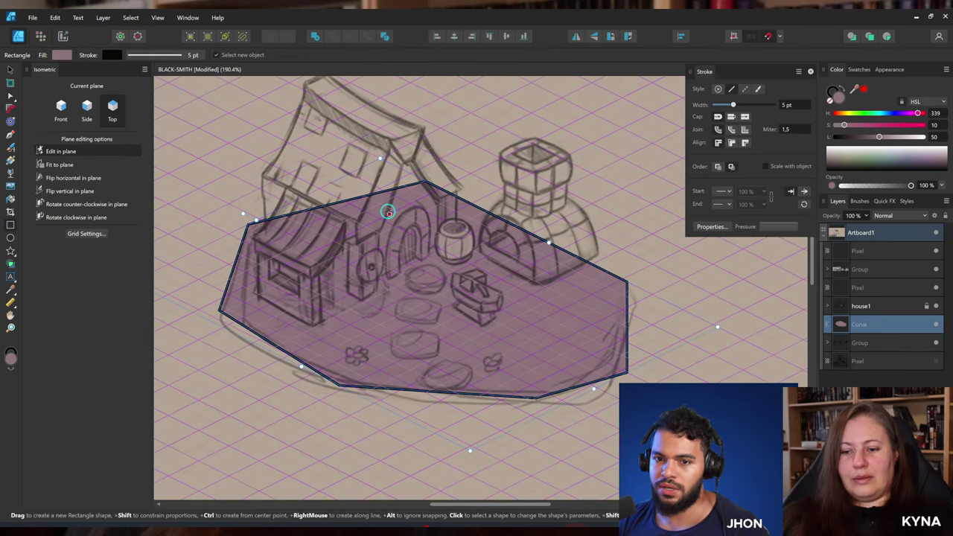
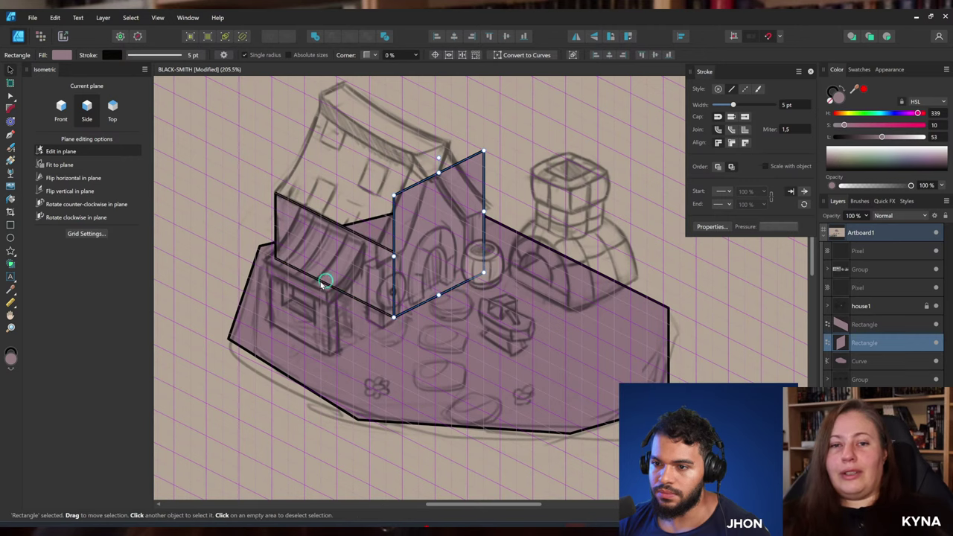
left_click(325, 279)
mouse_move(392, 244)
left_mouse_down()
mouse_move(403, 234)
mouse_move(389, 251)
left_mouse_up()
left_click(425, 233)
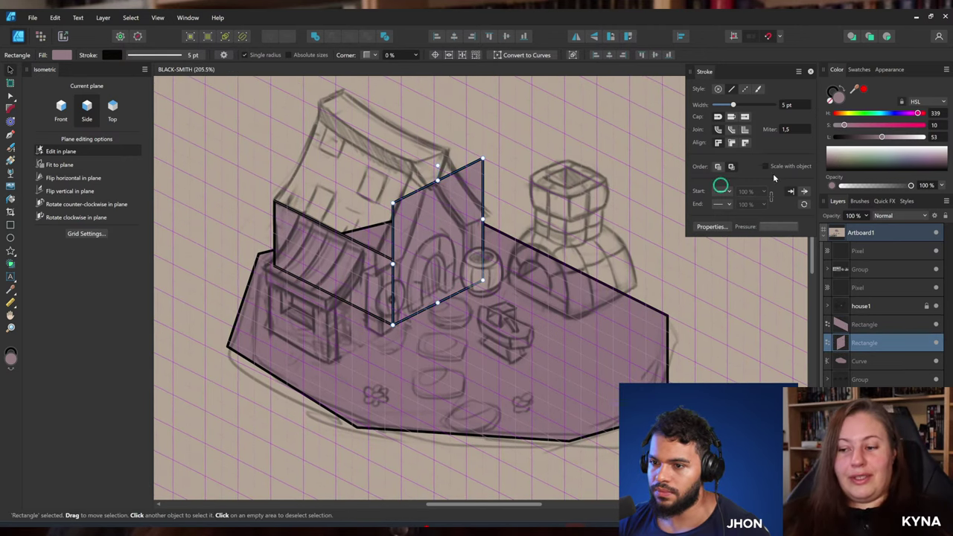
Set the doorway wall's fill lightness to 57 and draw a side-plane rectangle for the roof above the left wall.
left_click_drag(883, 138, 886, 139)
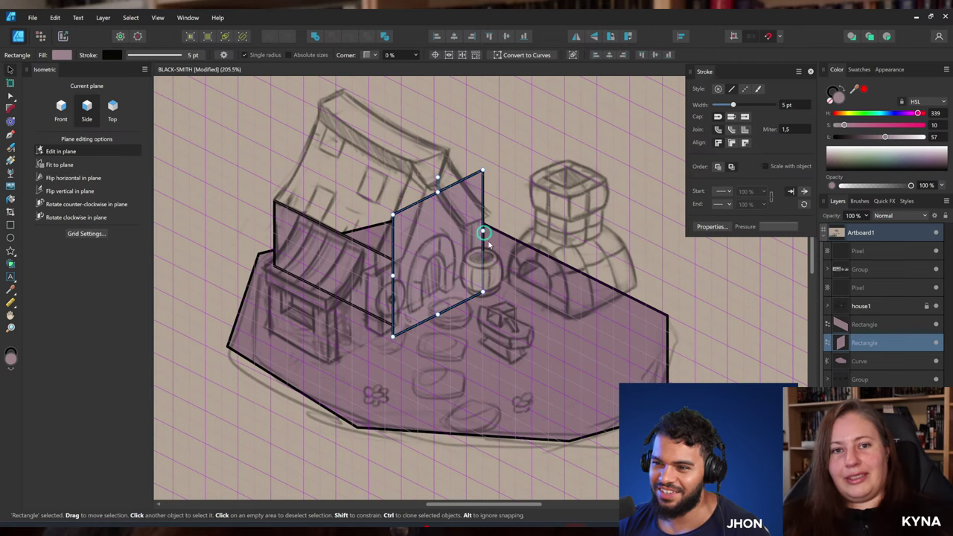
left_click_drag(341, 199, 345, 210)
left_click(11, 225)
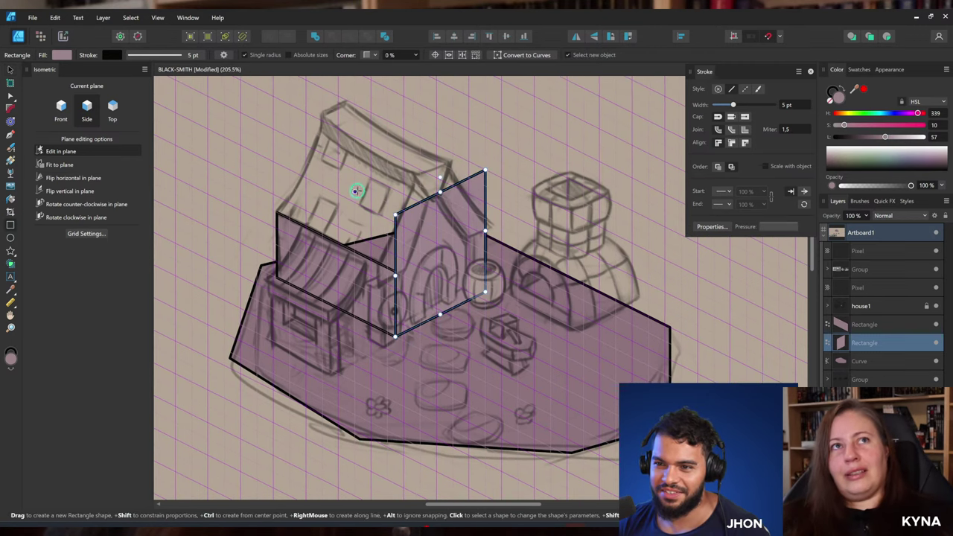
mouse_move(273, 134)
left_mouse_down()
mouse_move(393, 253)
mouse_move(395, 270)
left_mouse_up()
left_click_drag(273, 172, 278, 172)
left_click_drag(338, 160, 374, 189)
key("ctrl+z")
Hide the isometric grid and lower the opacity of the house1 sketch layer.
key("z")
key("ctrl+apostrophe")
left_click_drag(536, 214, 543, 220)
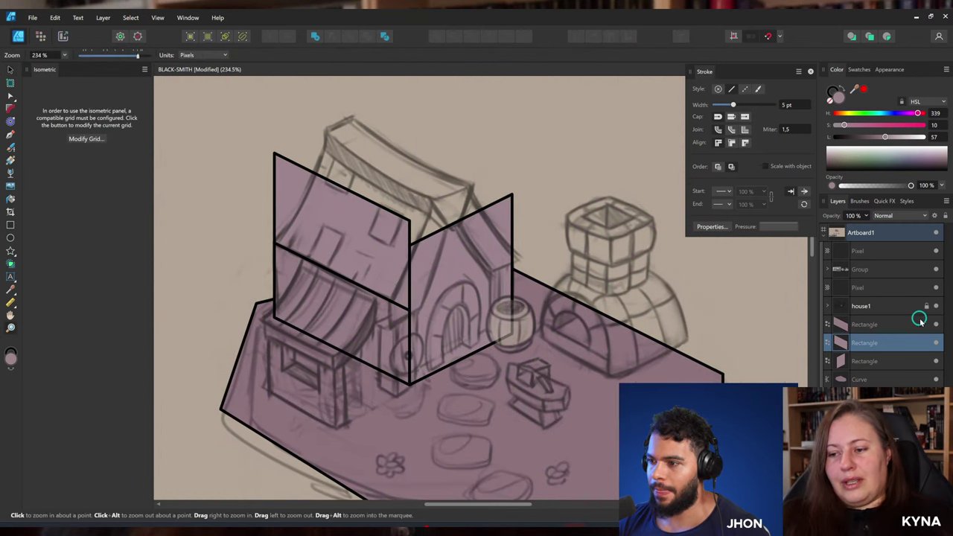
left_click(899, 306)
left_click_drag(865, 220, 844, 229)
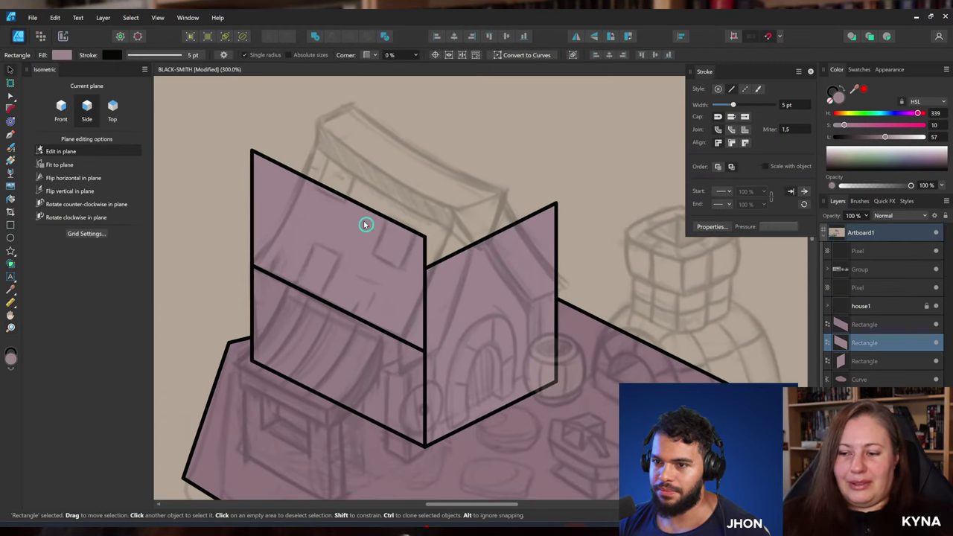
Shear the roof rectangle toward the ridge to follow the sketched slope and lower its top edge to meet the doorway wall.
left_click(336, 187)
left_click_drag(339, 187, 377, 187)
left_click(497, 242)
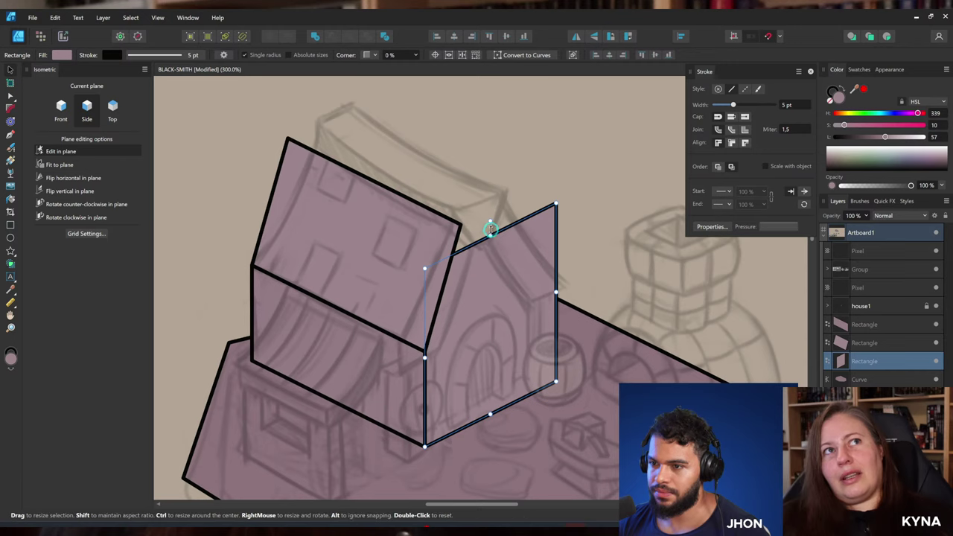
left_click_drag(556, 291, 558, 291)
left_click_drag(440, 225, 437, 238)
left_click(414, 227)
left_click_drag(360, 203, 365, 216)
Raise the doorway wall's top edge and lengthen the roof slope until its upper corner meets that edge.
left_click(515, 235)
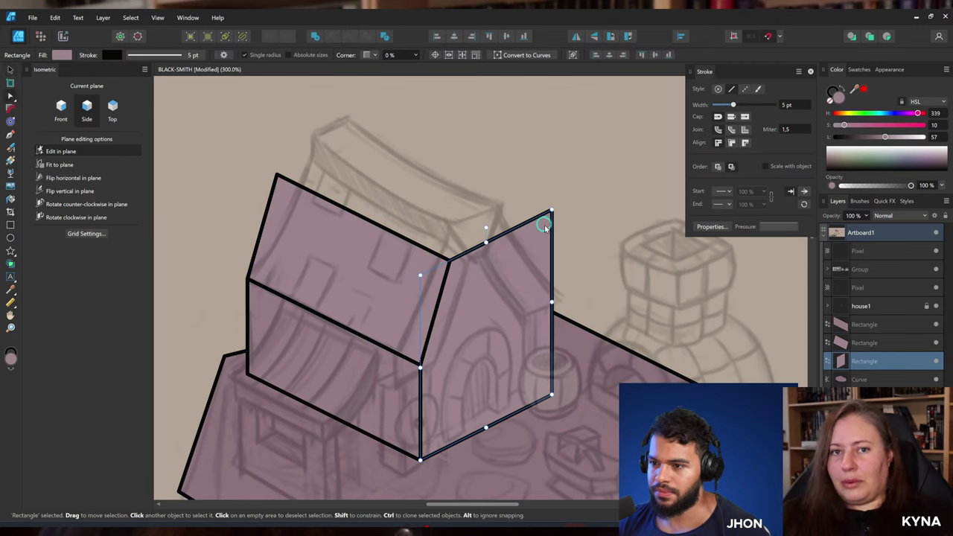
left_click_drag(486, 241, 476, 214)
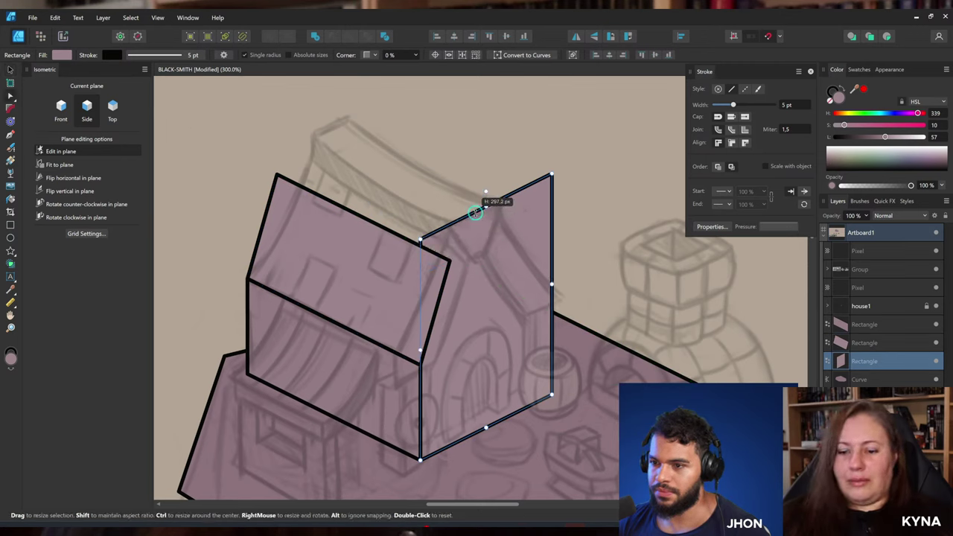
left_click(419, 262)
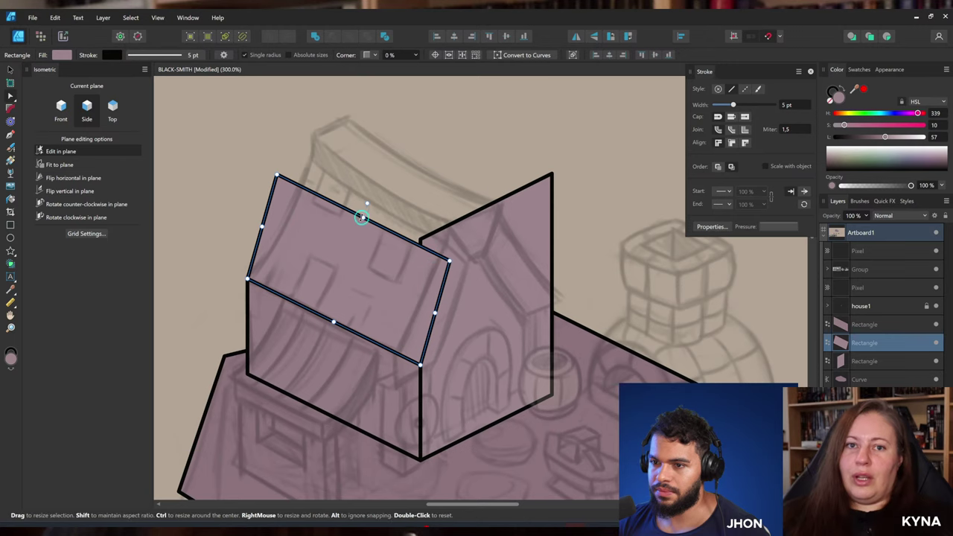
mouse_move(362, 215)
left_mouse_down()
mouse_move(368, 169)
mouse_move(351, 207)
left_mouse_up()
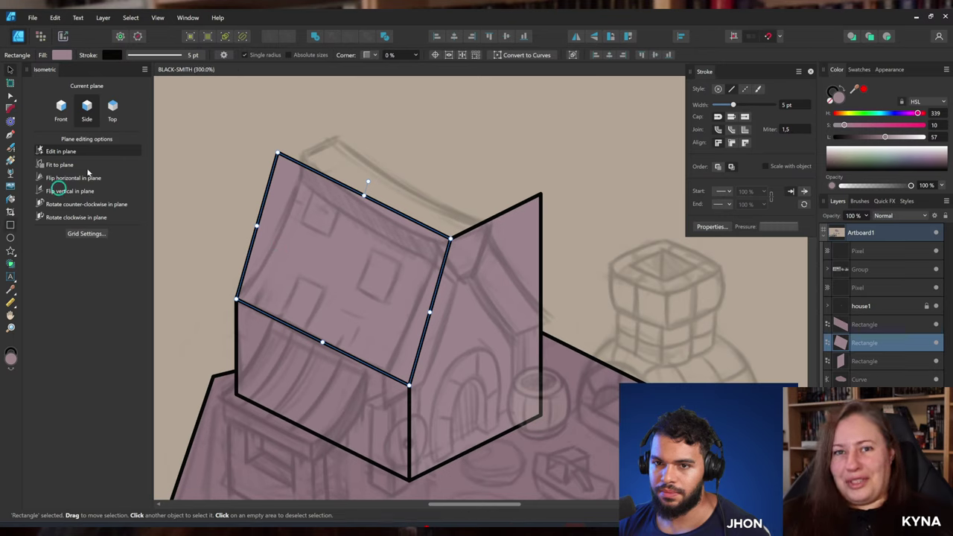
Draw a narrow top-plane rectangle along the roof's upper edge to form the flat ridge, and adjust its width.
left_click(113, 114)
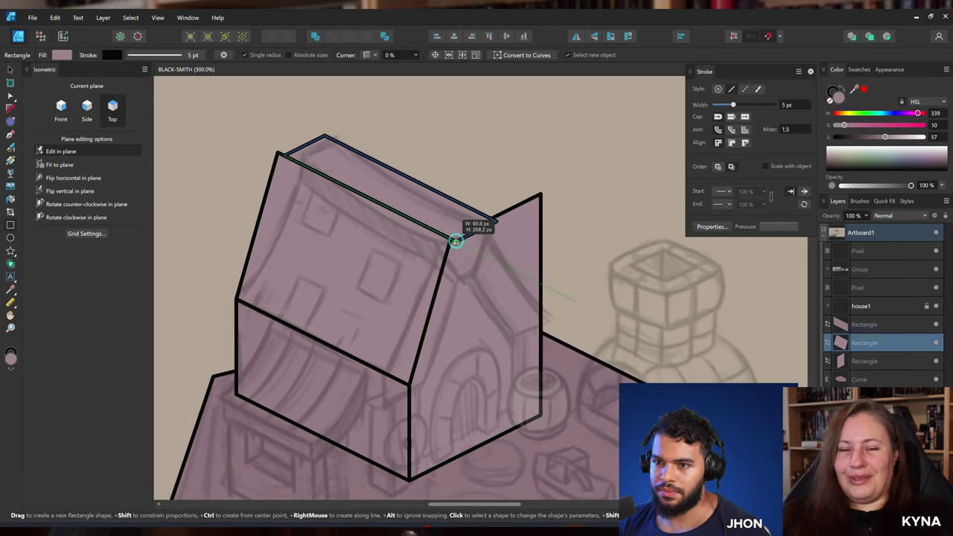
left_click_drag(449, 234, 298, 142)
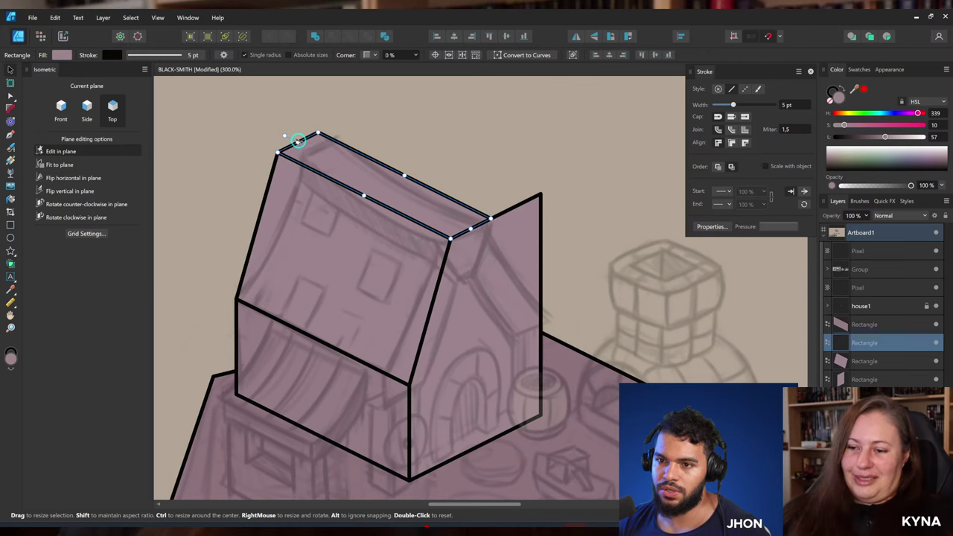
left_click_drag(482, 217, 424, 274)
scroll(419, 274, "down", 2)
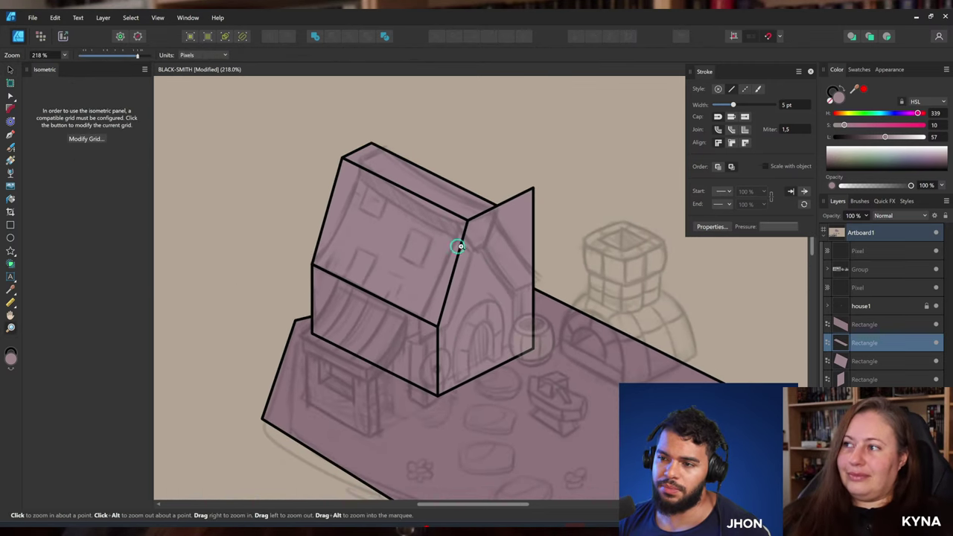
left_click(507, 220)
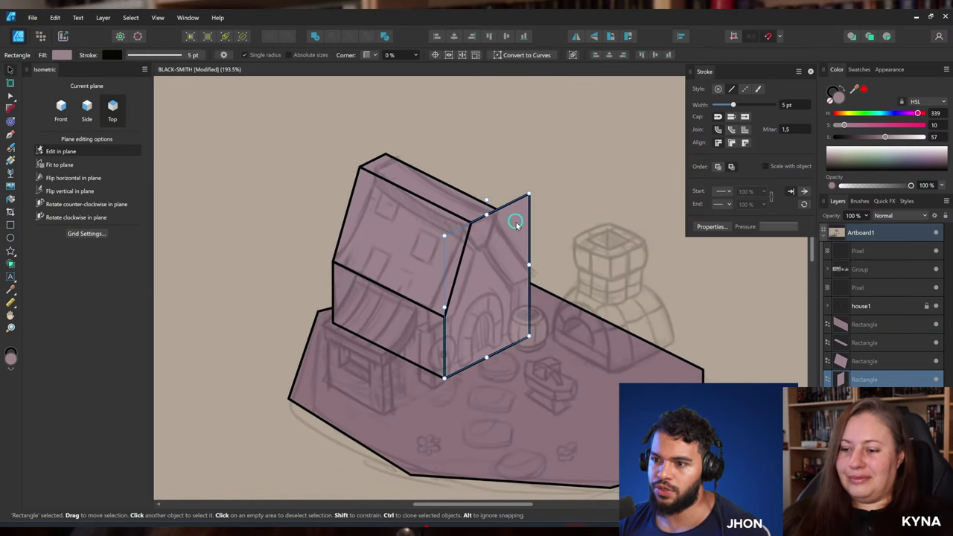
Select the left wall and draw a top-plane rectangle for the awning starting from the wall's upper edge.
key("z")
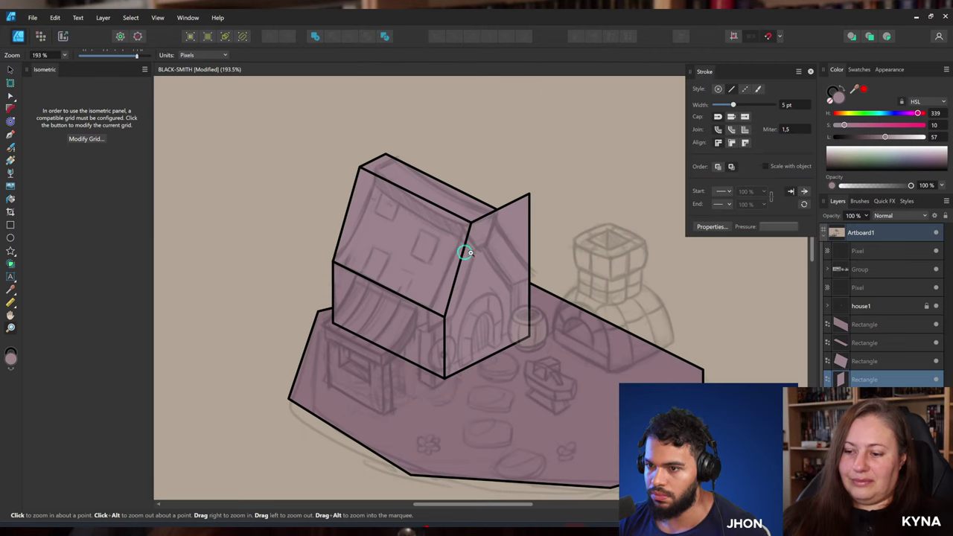
left_click_drag(450, 280, 426, 258)
scroll(420, 261, "up", 1)
scroll(304, 310, "up", 1)
left_click_drag(318, 325, 362, 319)
scroll(345, 317, "up", 2)
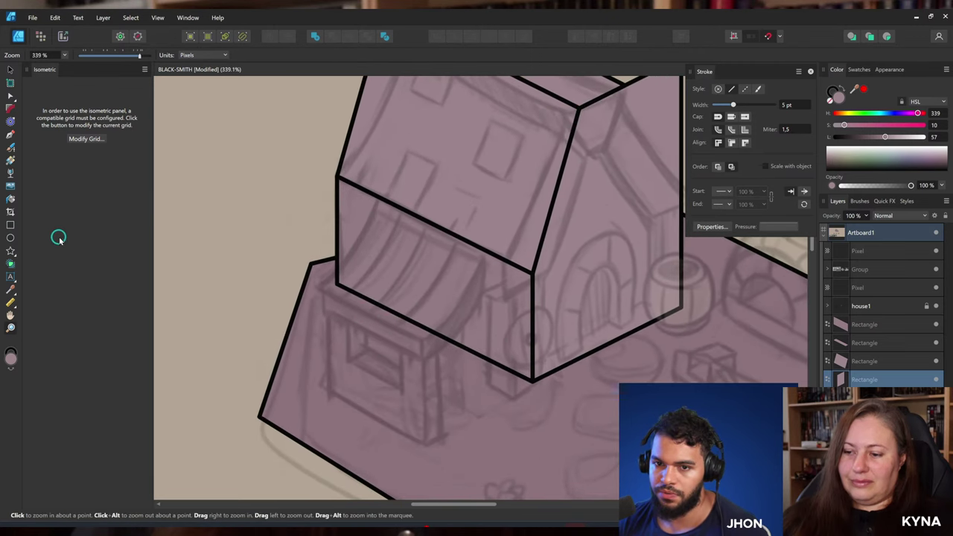
left_click(11, 225)
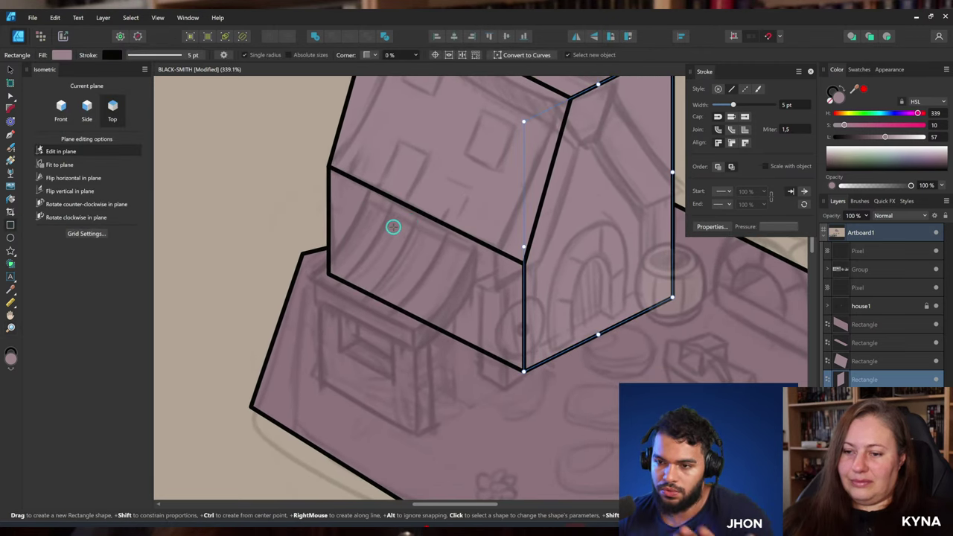
left_click_drag(367, 227, 381, 224)
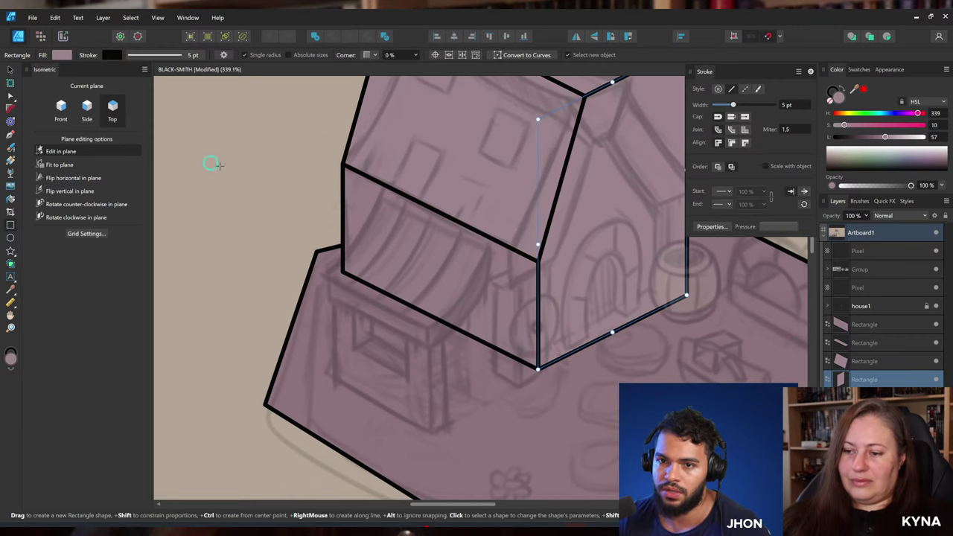
left_click_drag(219, 166, 235, 174)
left_click_drag(428, 263, 421, 263)
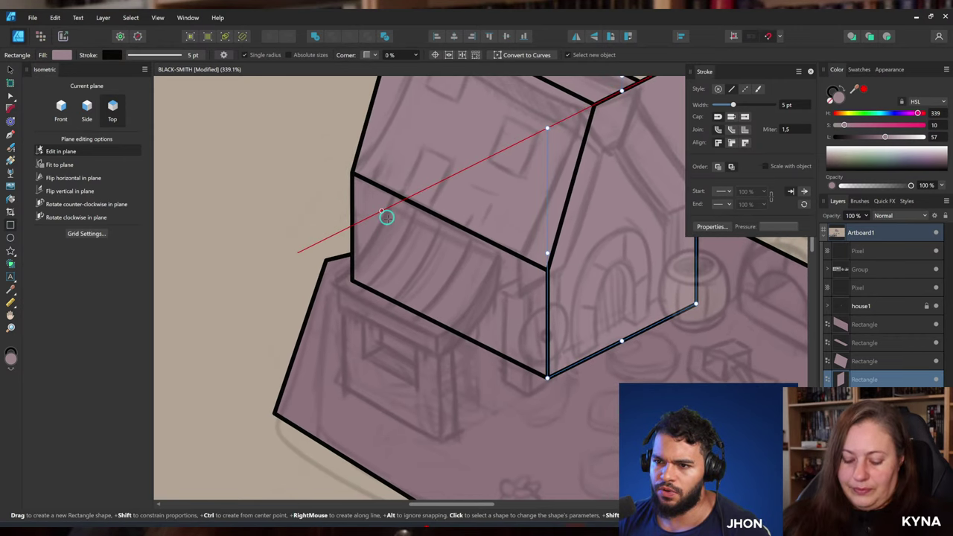
left_click(429, 209)
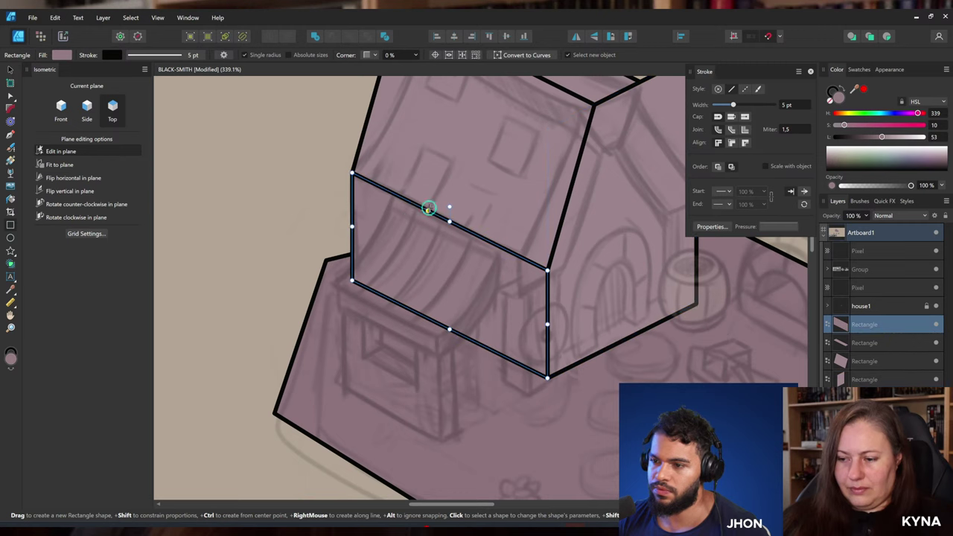
mouse_move(429, 208)
left_mouse_down()
mouse_move(404, 308)
mouse_move(398, 294)
mouse_move(464, 233)
mouse_move(453, 245)
left_mouse_up()
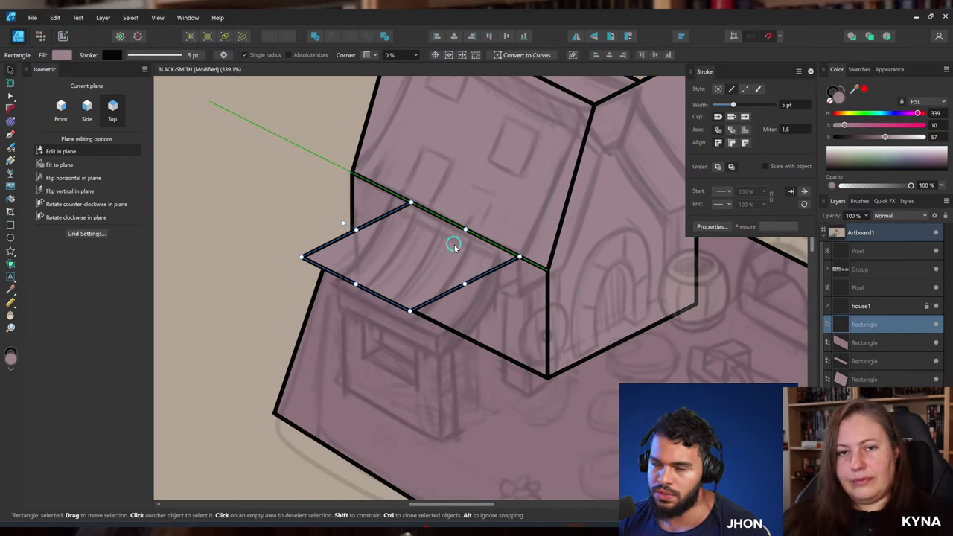
Extend the awning rectangle's outer edge and align its inner edge with the top of the left wall.
left_click_drag(358, 283, 346, 290)
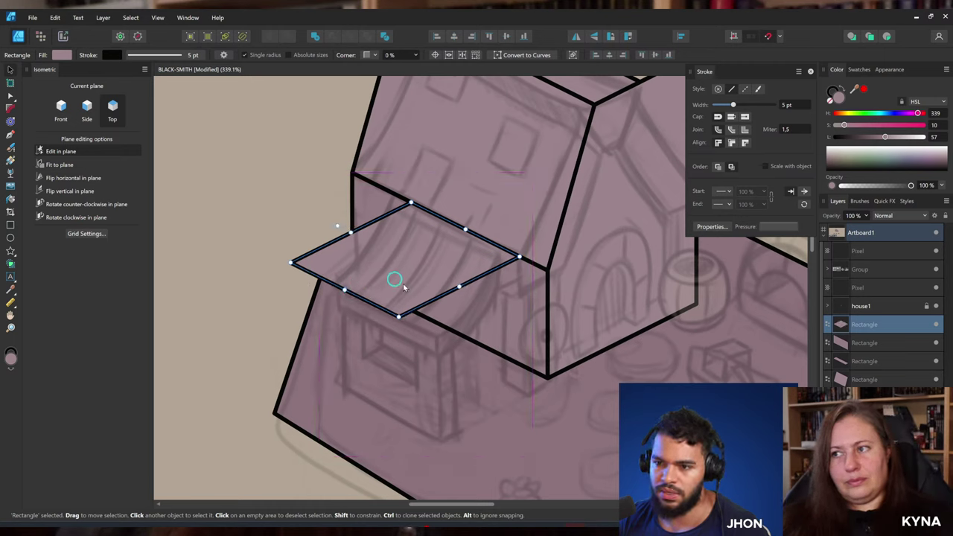
left_click_drag(403, 287, 421, 247)
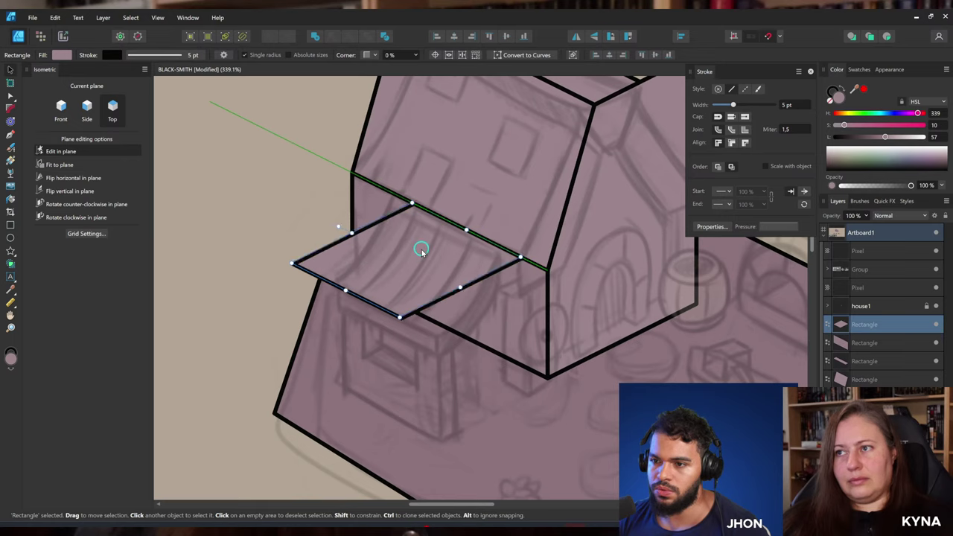
left_click_drag(340, 287, 365, 294)
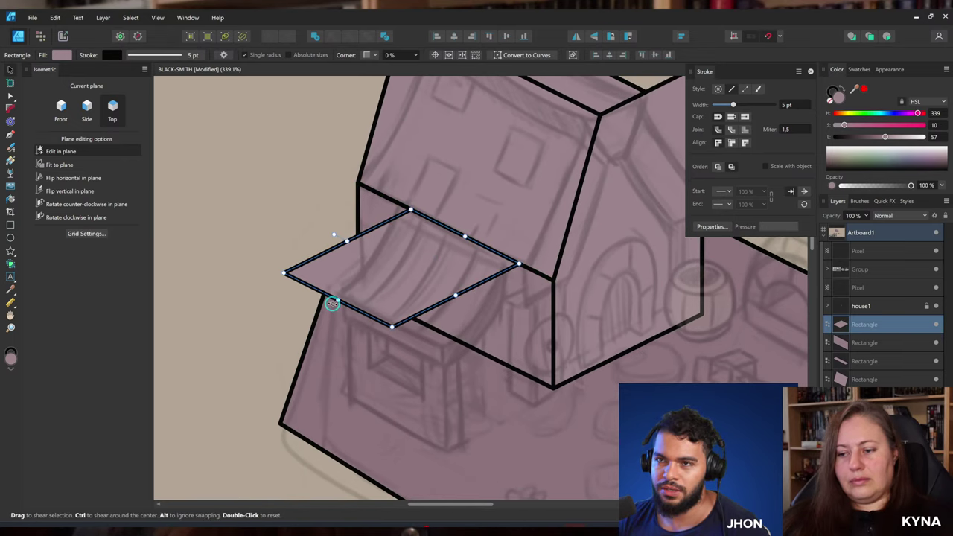
left_click_drag(333, 306, 333, 301)
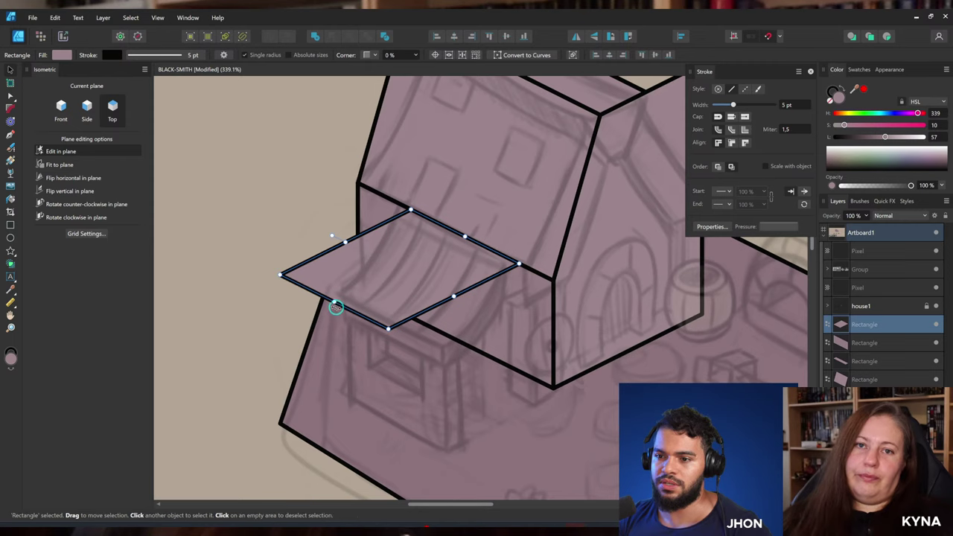
Shear the awning rectangle so it slopes down over the shed and shorten its outer edge to fit the sketch.
left_click_drag(332, 303, 382, 332)
left_click_drag(386, 324, 362, 301)
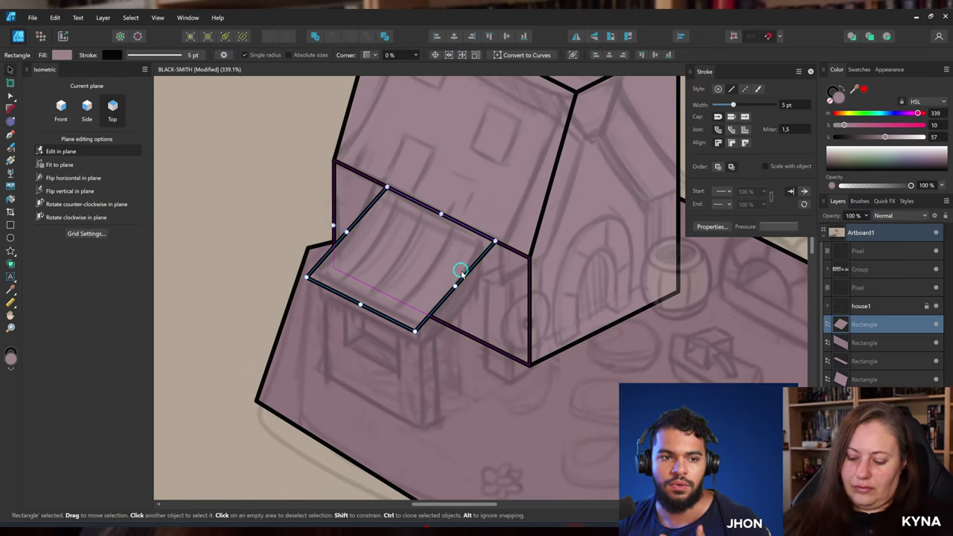
scroll(430, 271, "up", 1)
scroll(431, 271, "left", 1)
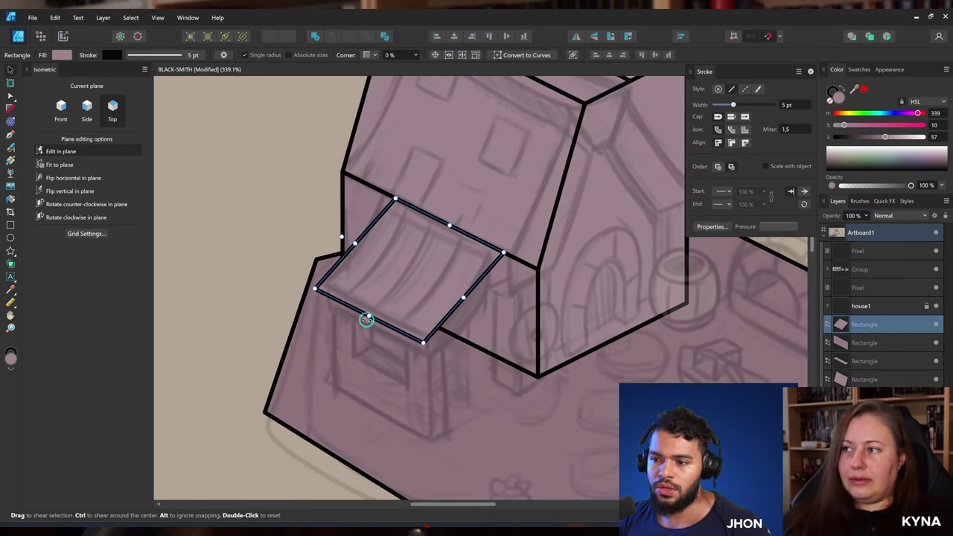
left_click_drag(366, 318, 372, 322)
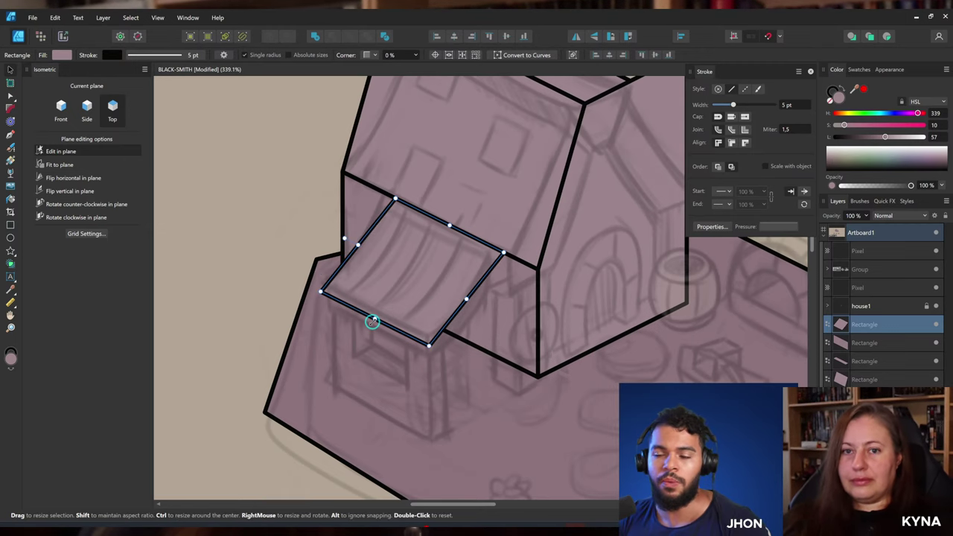
Draw a thin side-plane rectangle along the awning's lower edge as its front strip.
scroll(388, 311, "down", 2)
key("h")
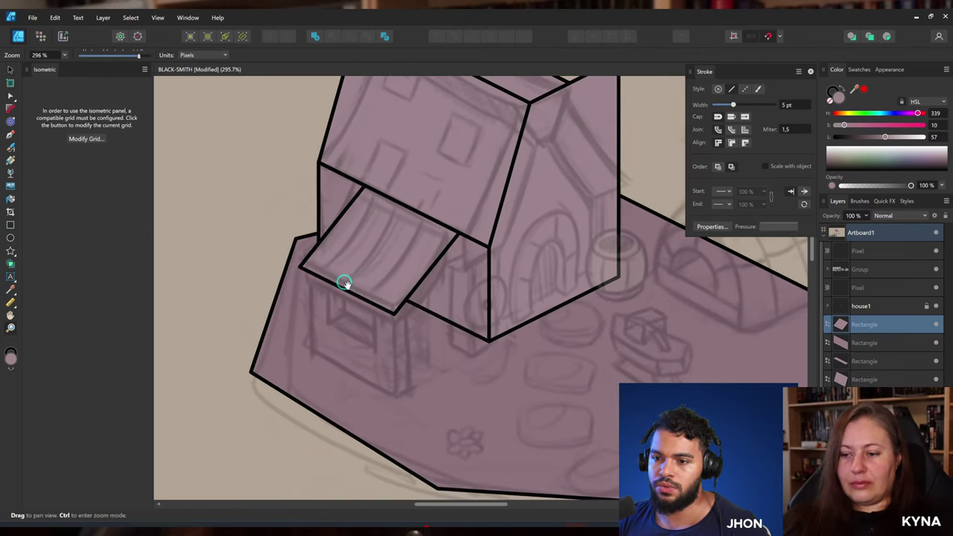
left_click_drag(346, 284, 220, 257)
left_click(10, 227)
left_click_drag(338, 236, 329, 215)
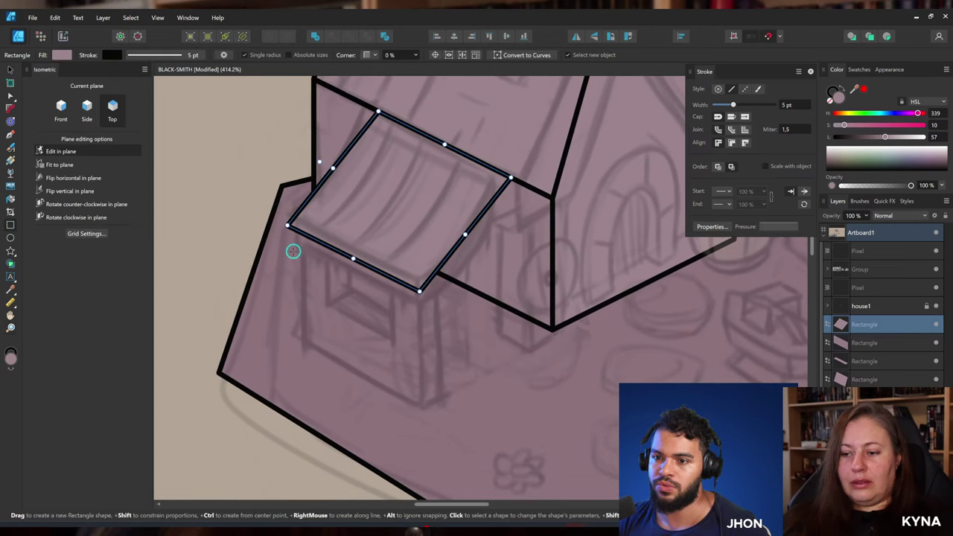
left_click_drag(289, 246, 332, 286)
key("ctrl+z")
left_click(88, 109)
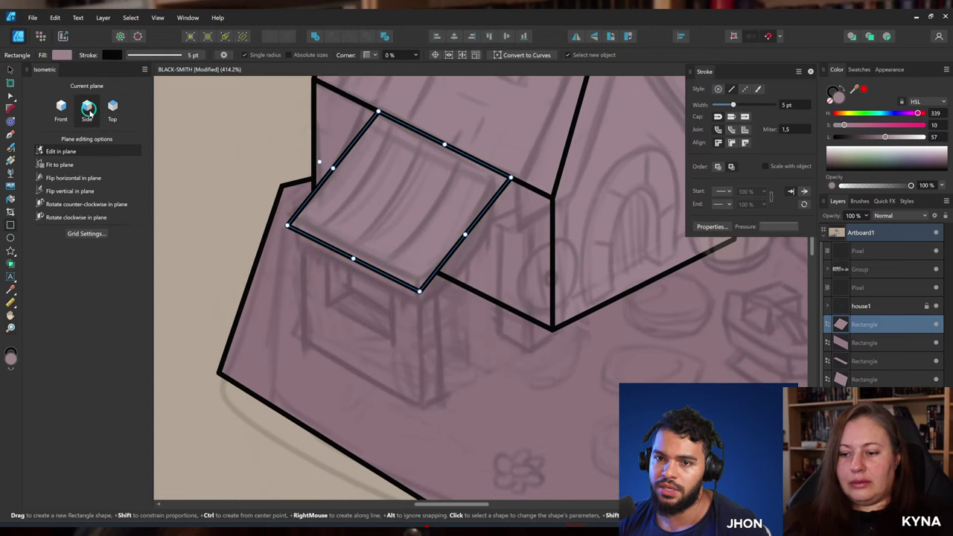
mouse_move(287, 227)
left_mouse_down()
mouse_move(365, 293)
mouse_move(420, 300)
mouse_move(386, 269)
mouse_move(414, 287)
mouse_move(328, 298)
left_mouse_up()
key("z")
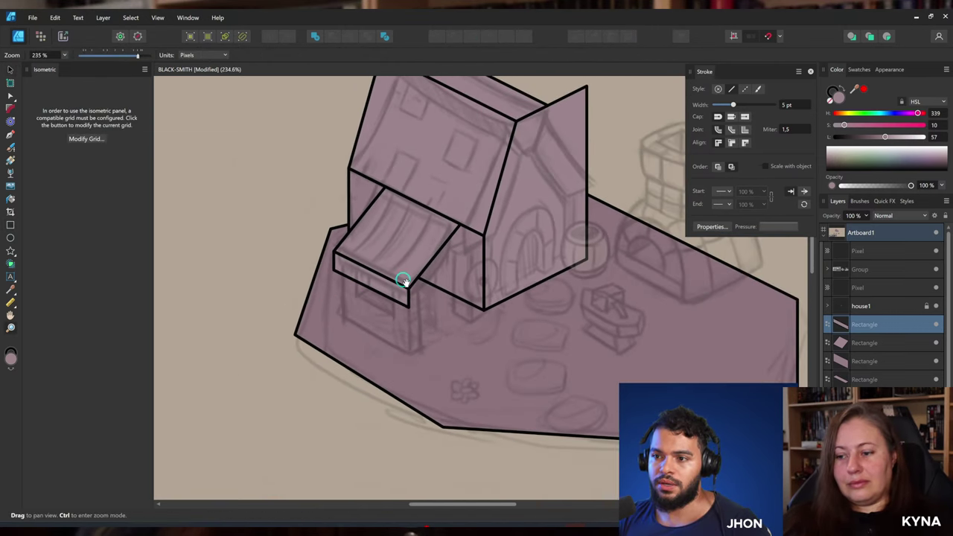
left_click_drag(404, 281, 373, 324)
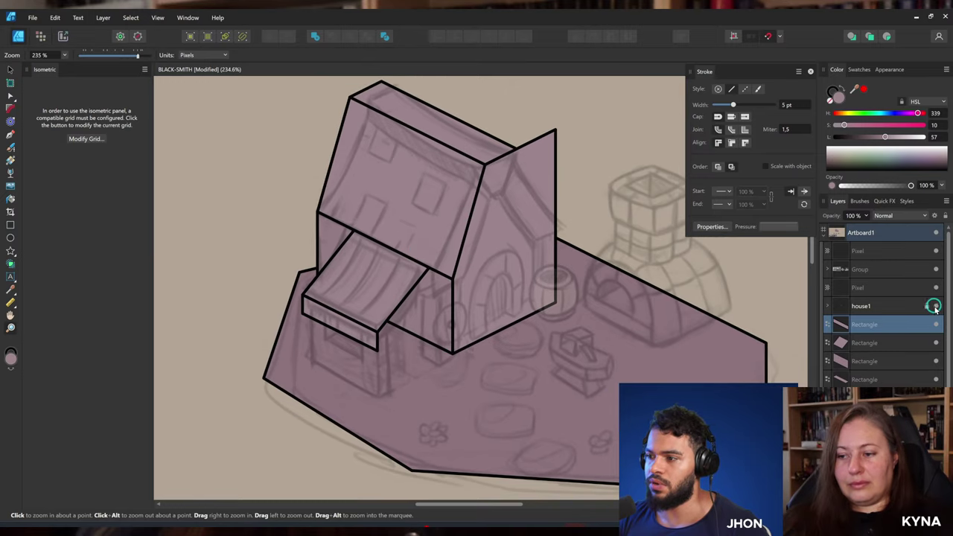
Hide the house1 sketch layer to check the vector shapes, and show it again.
left_click(934, 306)
scroll(445, 241, "right", 1)
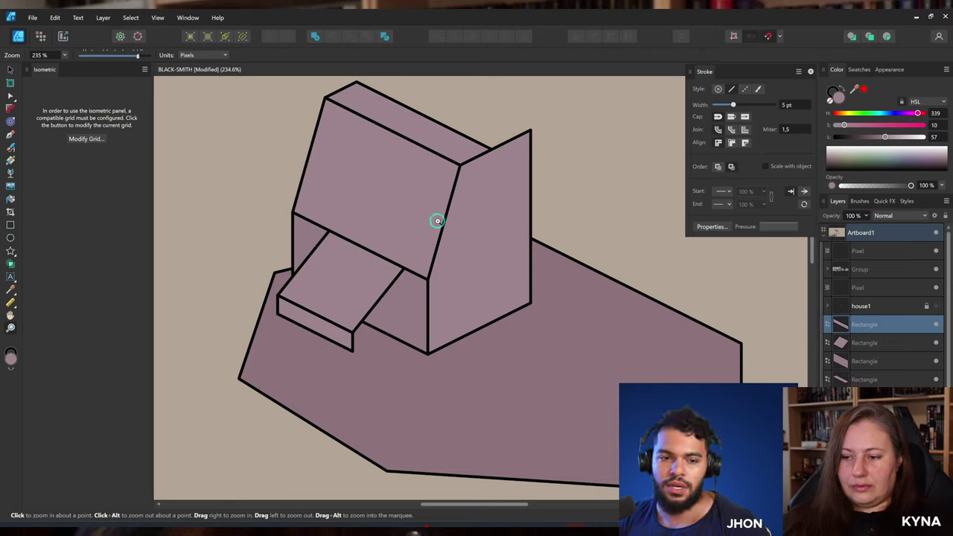
left_click(937, 308)
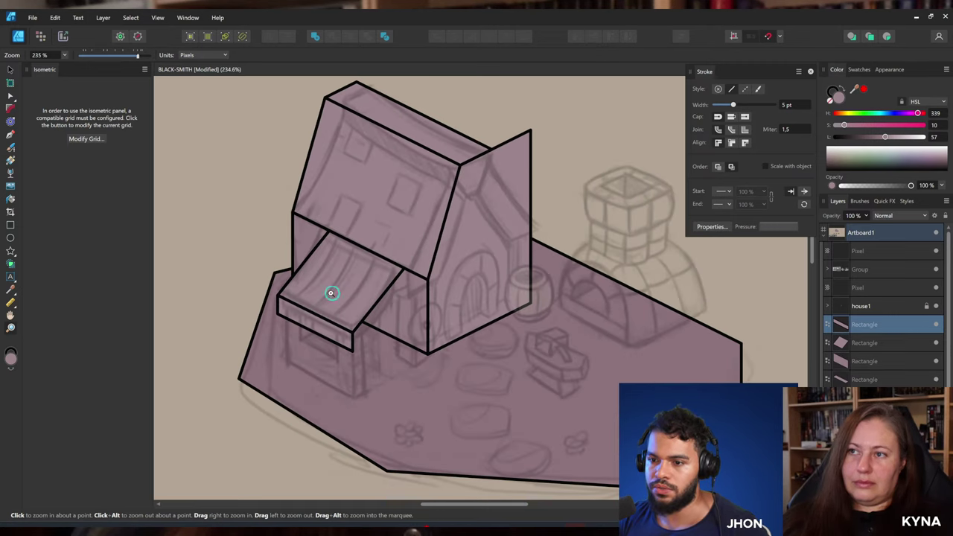
scroll(332, 291, "up", 4)
left_click_drag(360, 287, 362, 252)
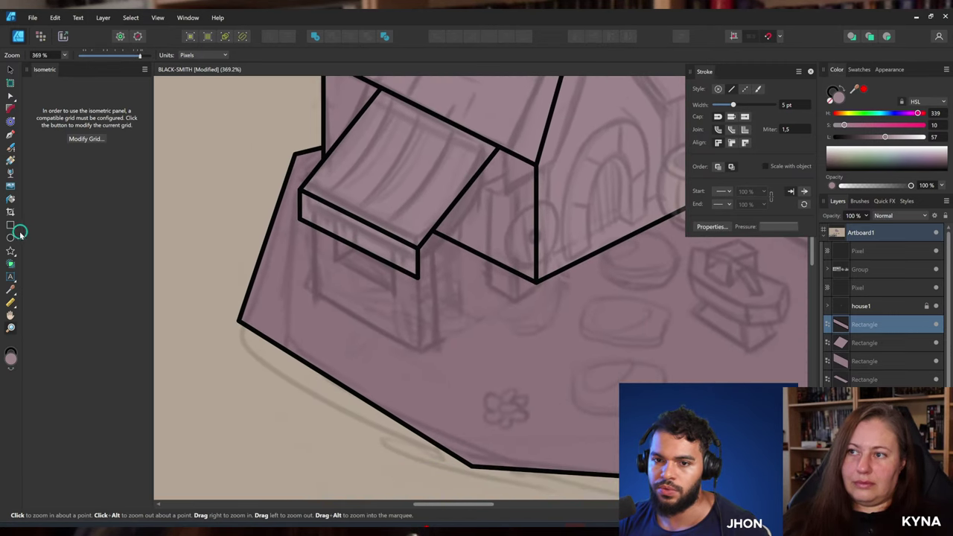
Switch to the LIVE_CLASS mind map to read its FAQ topics, and return to the drawing.
left_click(10, 225)
scroll(365, 277, "left", 1)
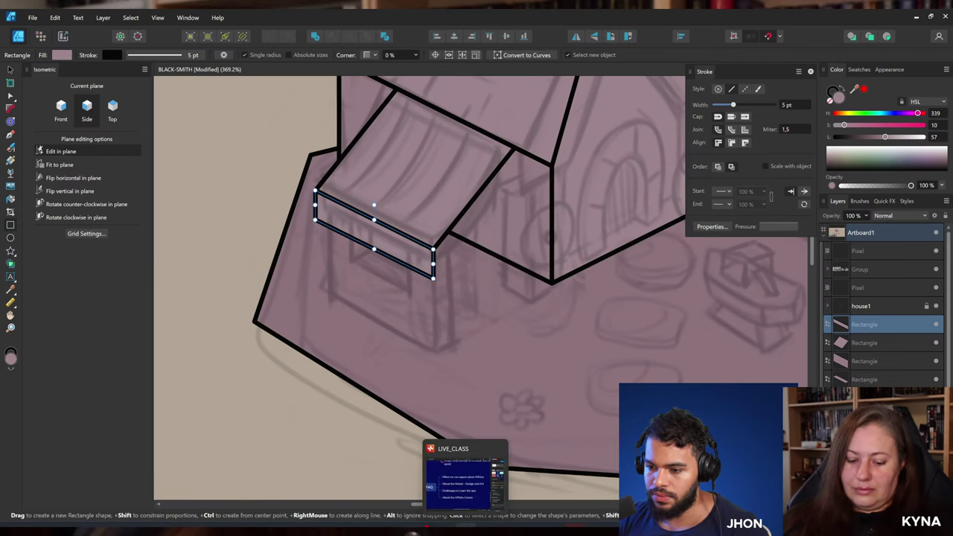
left_click(464, 476)
left_click(462, 266)
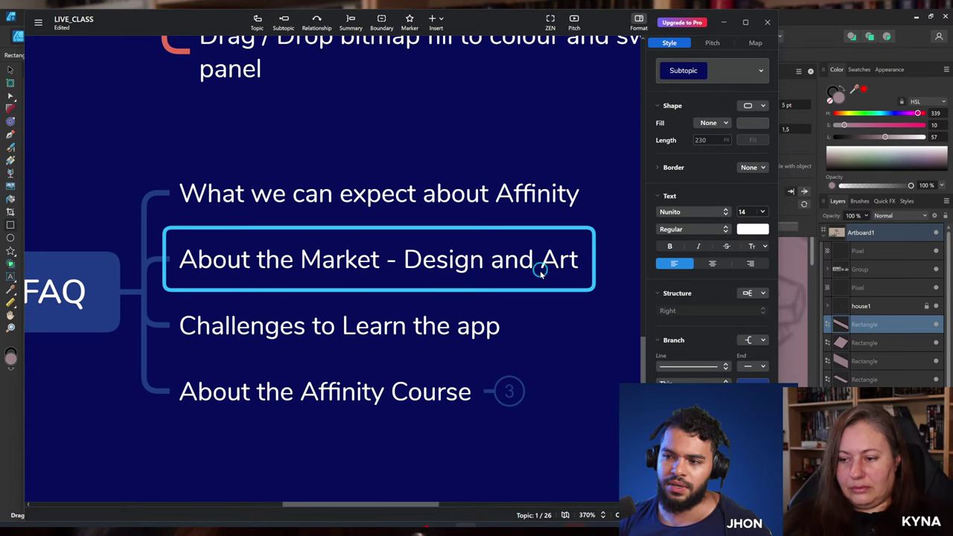
key("alt+Tab")
left_click_drag(356, 270, 364, 260)
left_click_drag(456, 253, 379, 278)
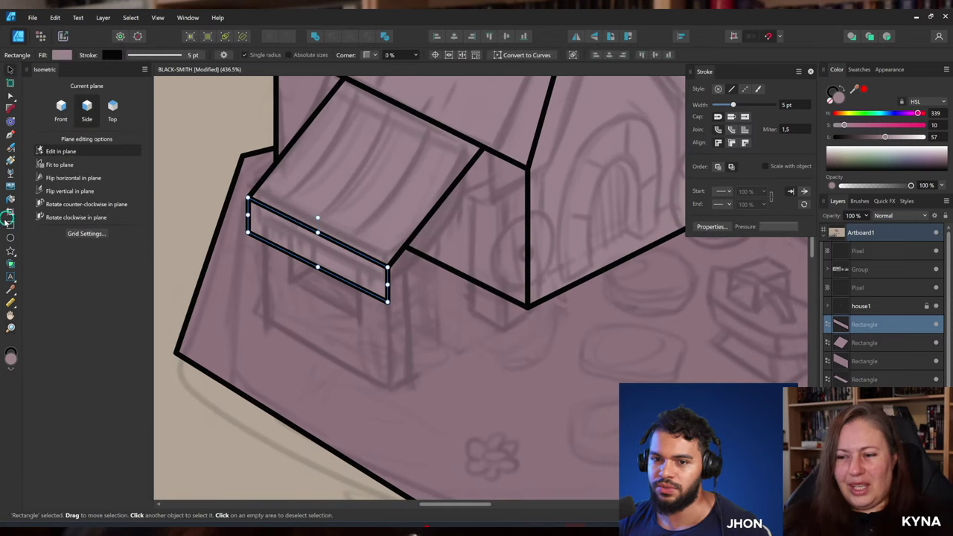
left_click_drag(347, 224, 330, 238)
left_click_drag(421, 288, 463, 296)
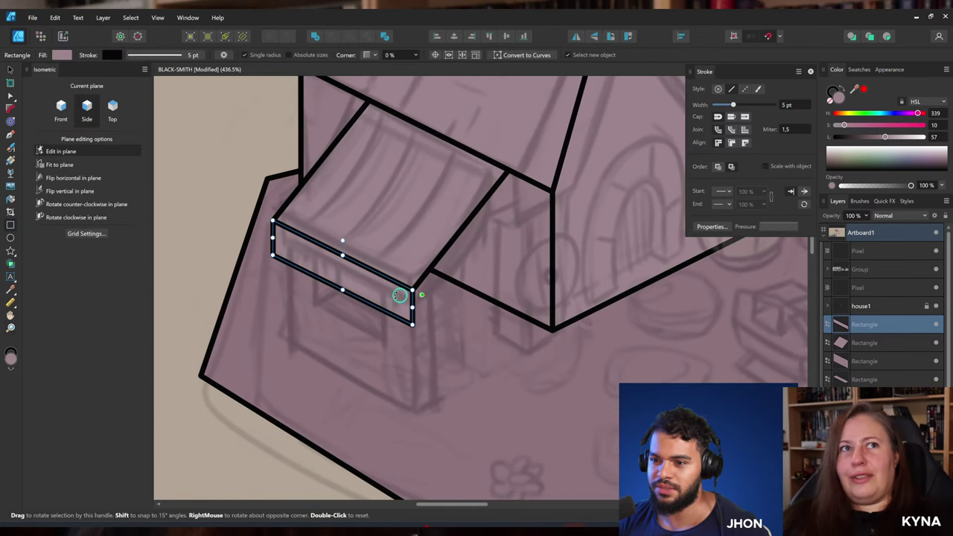
left_click_drag(389, 297, 516, 356)
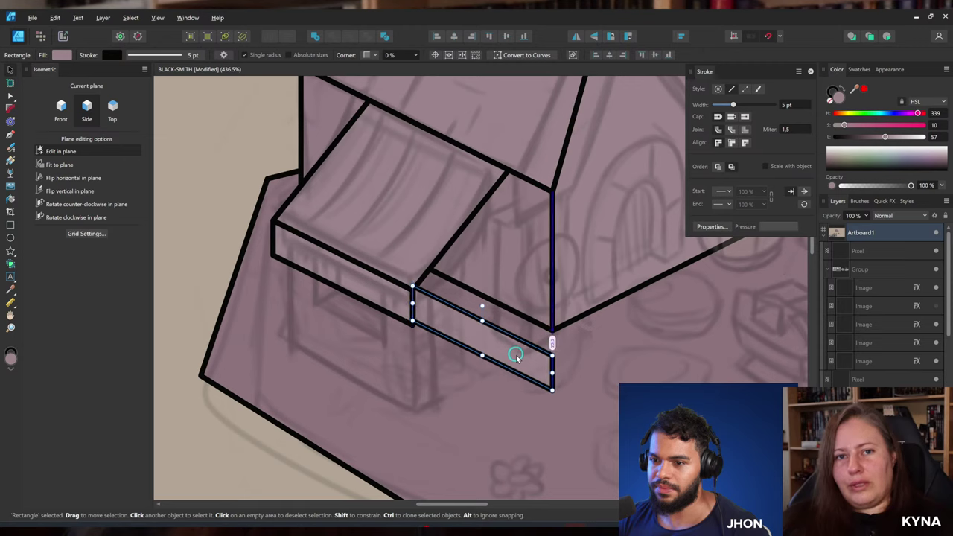
key("ctrl+z")
Add a front-plane strip sloping along the awning's side edge, and a taller shed front panel beneath the awning's front strip.
left_click(11, 225)
left_click(61, 110)
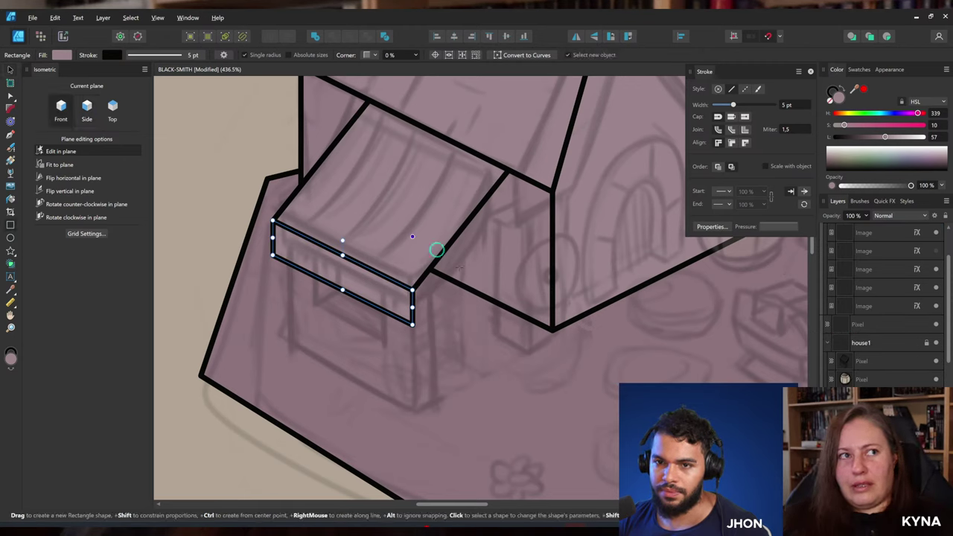
left_click_drag(457, 289, 377, 292)
key("v")
key("z")
key("v")
key("z")
key("v")
left_click(361, 204)
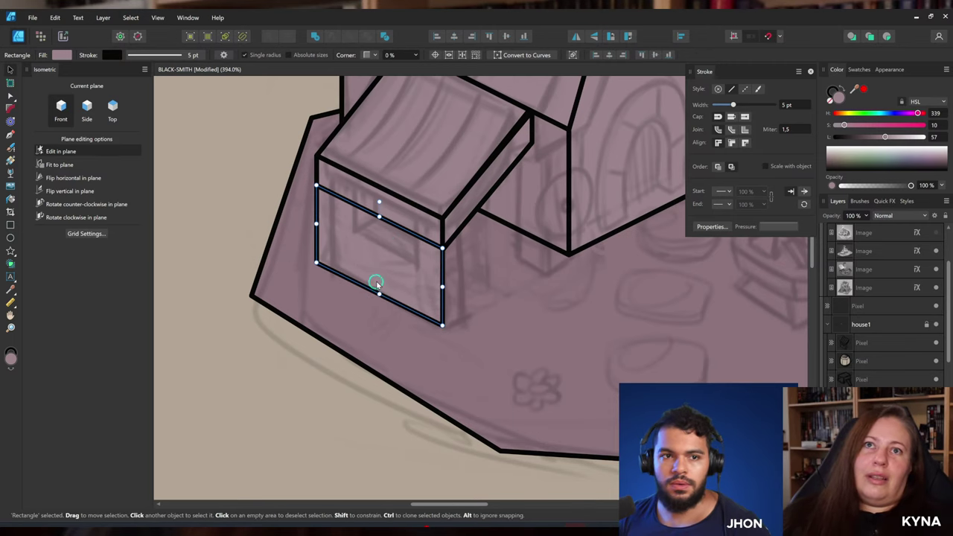
Lower the shed front panel's upper edge to form a counter front, and add a narrow full-height post at each end.
key("z")
left_click_drag(379, 244, 389, 246)
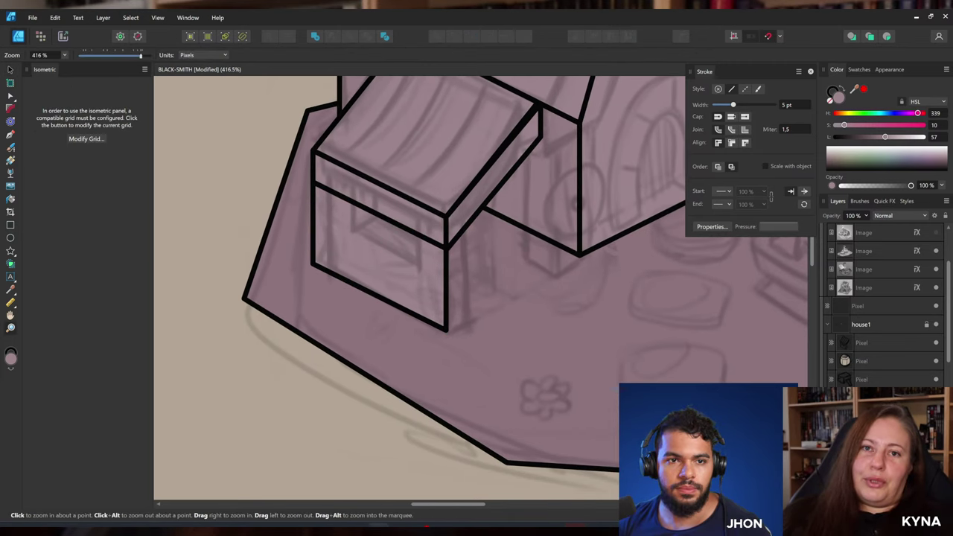
left_click(376, 248)
key("v")
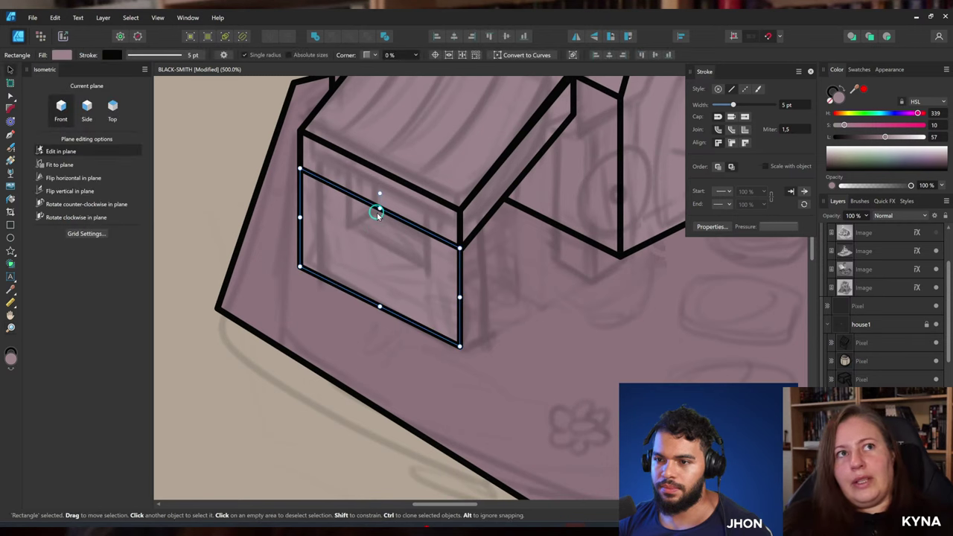
left_click_drag(378, 211, 378, 250)
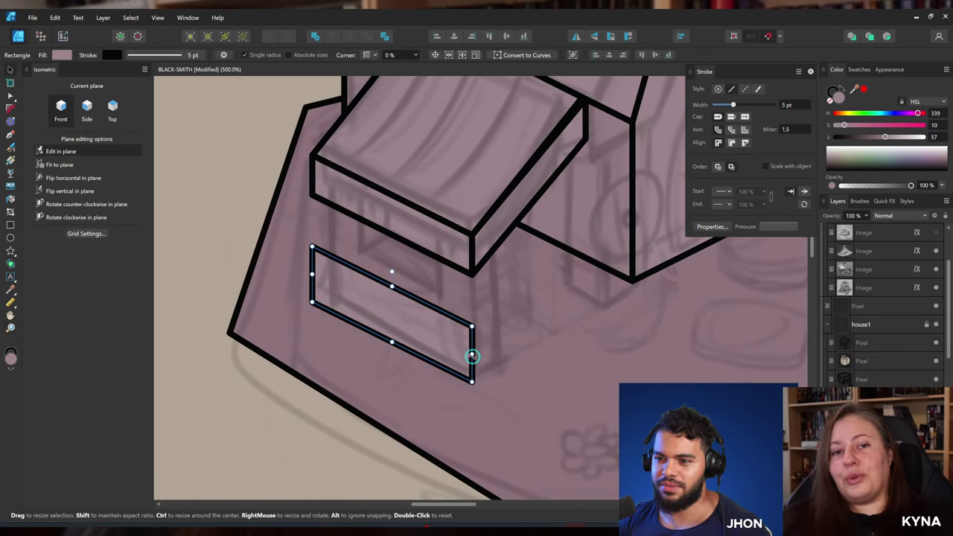
left_click_drag(472, 355, 341, 312)
mouse_move(328, 254)
left_mouse_down()
mouse_move(327, 200)
mouse_move(481, 308)
mouse_move(451, 273)
left_mouse_up()
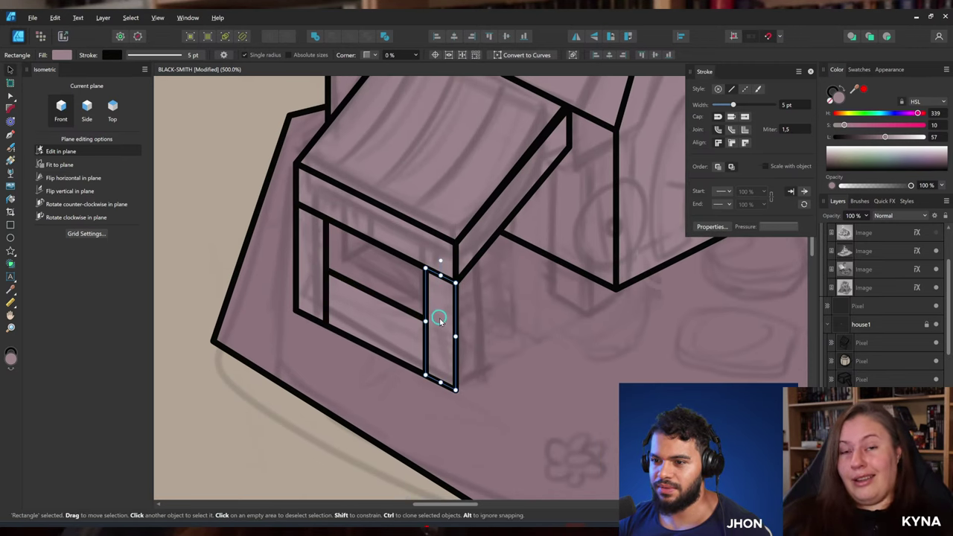
Duplicate the shed's right front post and turn the copy into the post's adjoining side face on the front plane.
left_click_drag(440, 318, 466, 316)
scroll(460, 322, "up", 1)
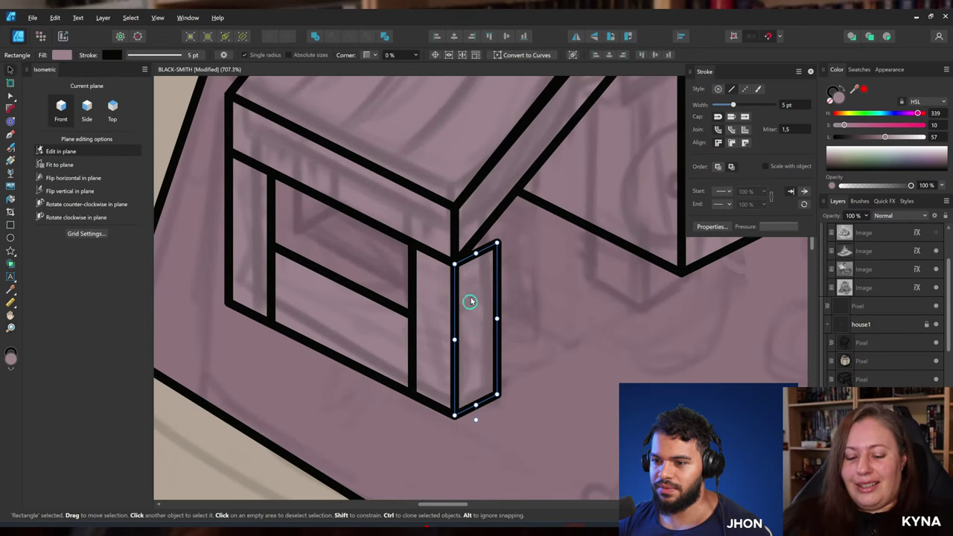
left_click_drag(474, 251, 433, 325)
left_click_drag(322, 322, 400, 294)
Duplicate the counter front and flatten and shear the copy into the counter's top surface between the posts.
left_click(387, 338)
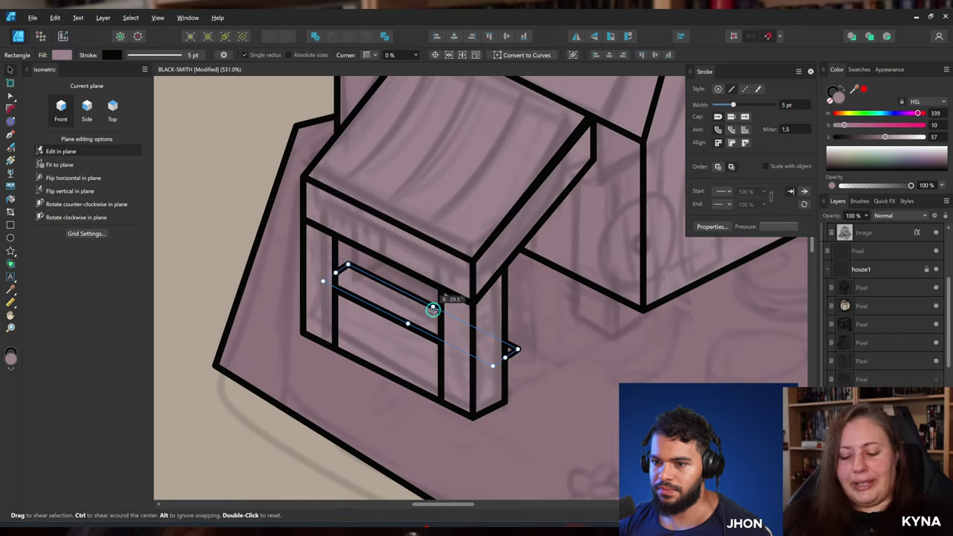
left_click_drag(423, 313, 459, 338)
key("ctrl+space")
Copy the post's side face to the inside of the left post and fit it above the counter as the inner wall.
left_click_drag(336, 279, 311, 319)
left_click(341, 292)
left_click_drag(359, 317, 393, 336)
key("shift+v")
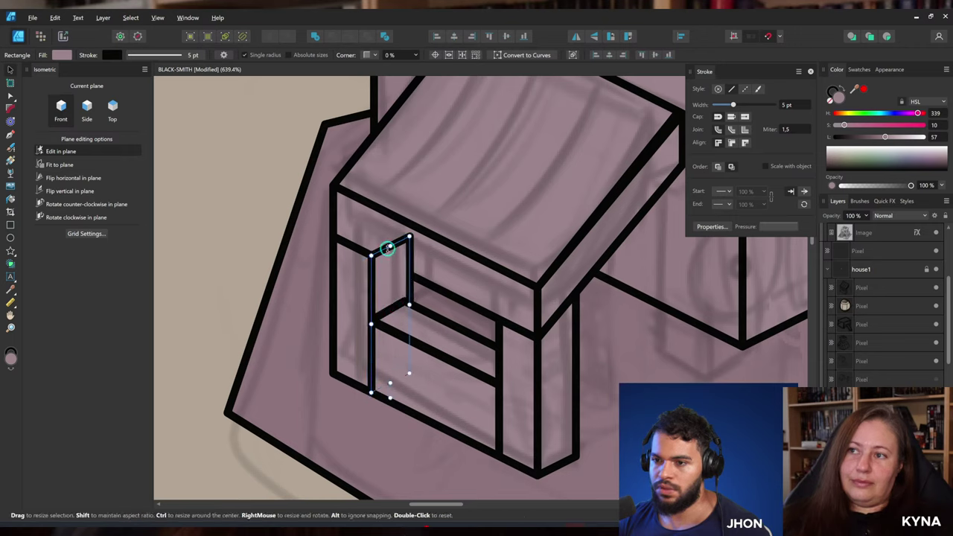
key("z")
left_click_drag(379, 269, 456, 286)
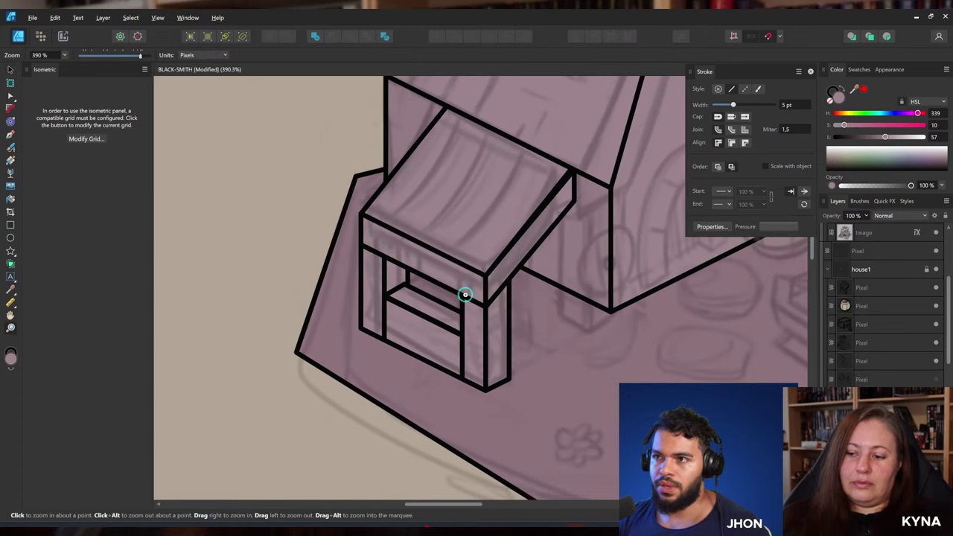
left_click_drag(483, 298, 405, 313)
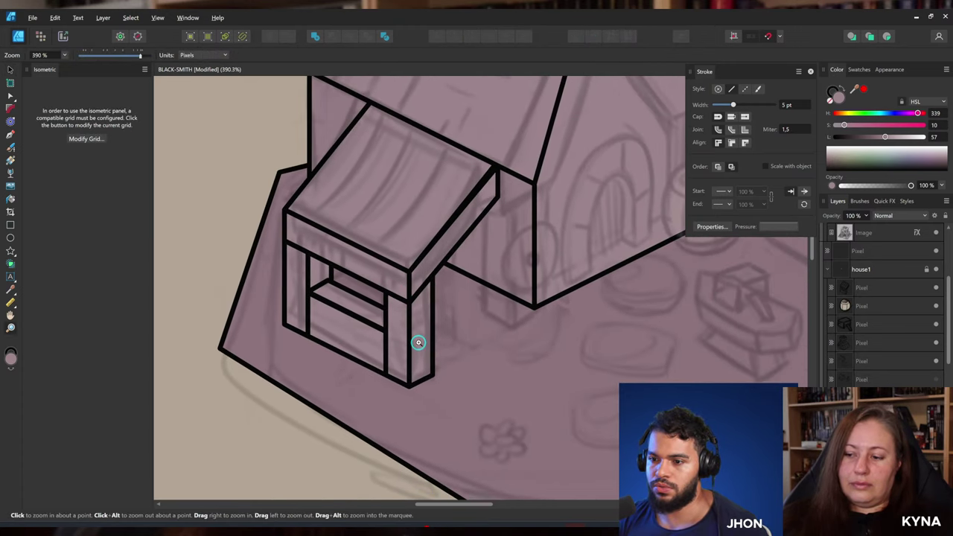
Save the BLACK-SMITH document.
key("v")
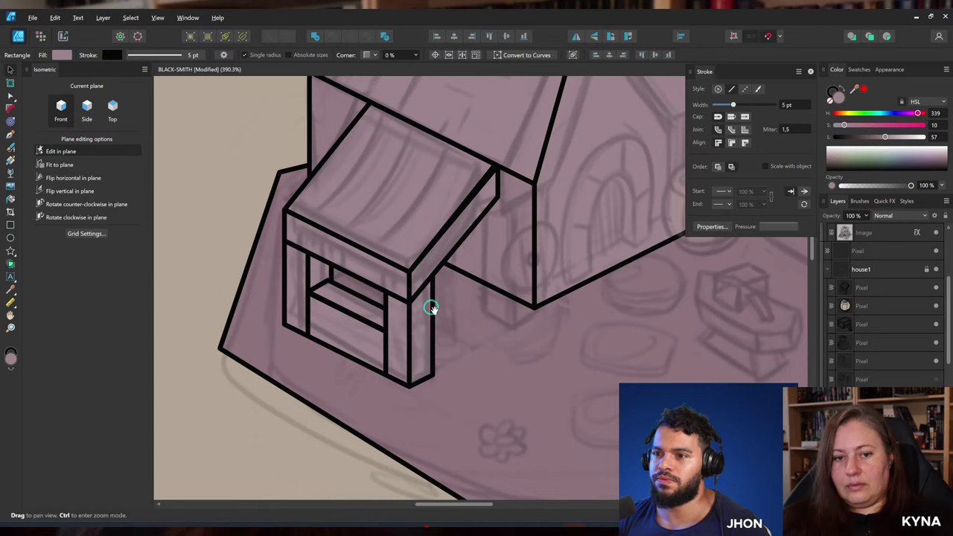
left_click_drag(429, 307, 405, 292)
key("ctrl+s")
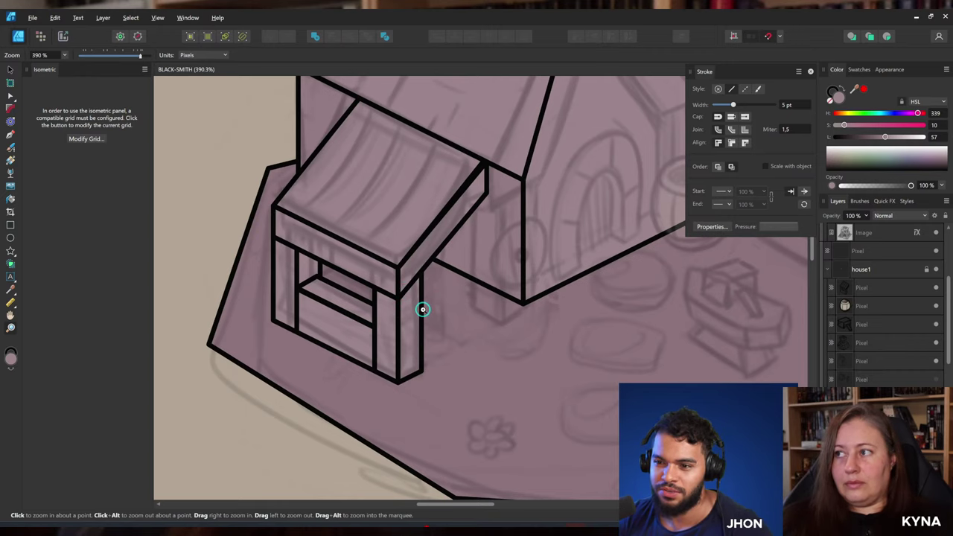
Duplicate the shed post's side face and place the copy at the house's front corner as the rear post.
left_click_drag(423, 309, 429, 309)
left_click_drag(430, 309, 352, 355)
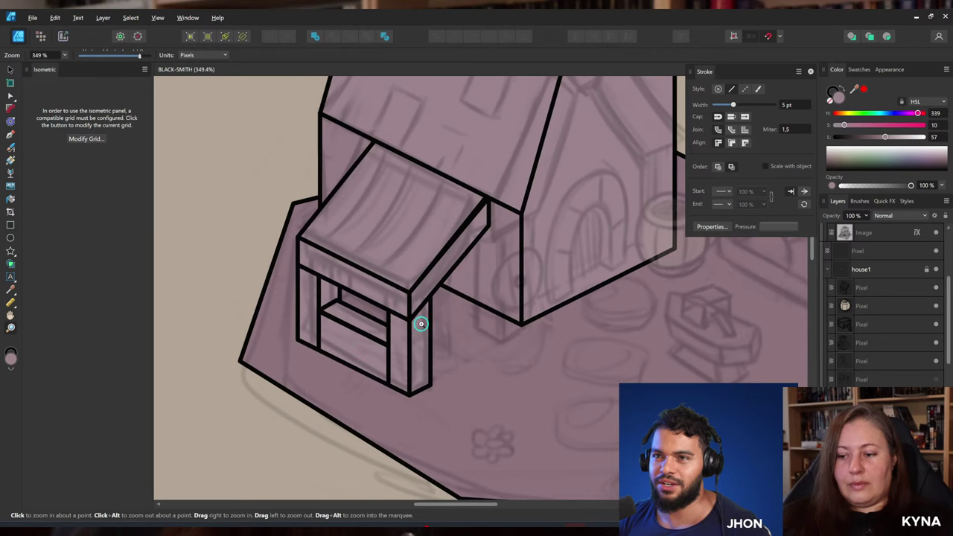
left_click_drag(421, 323, 399, 305)
left_click(461, 197)
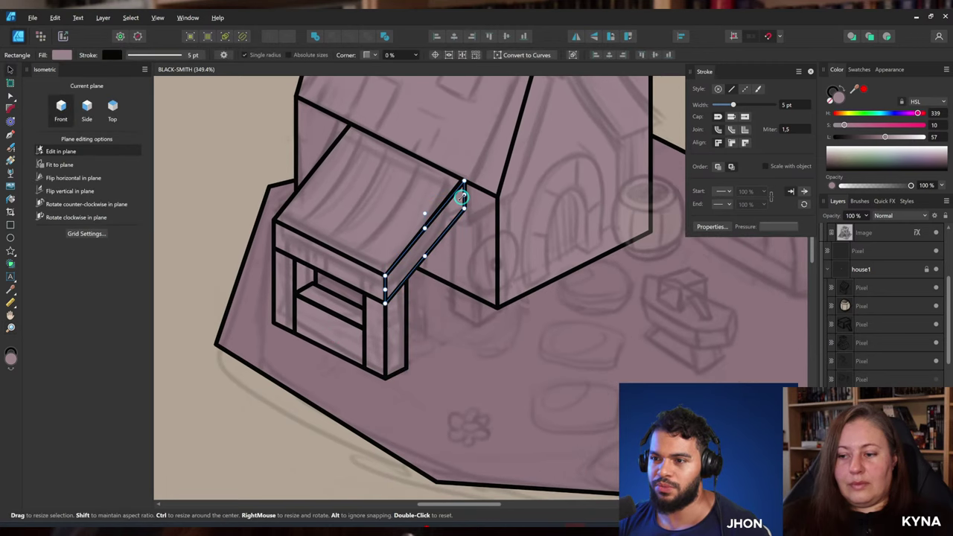
key("ctrl+space")
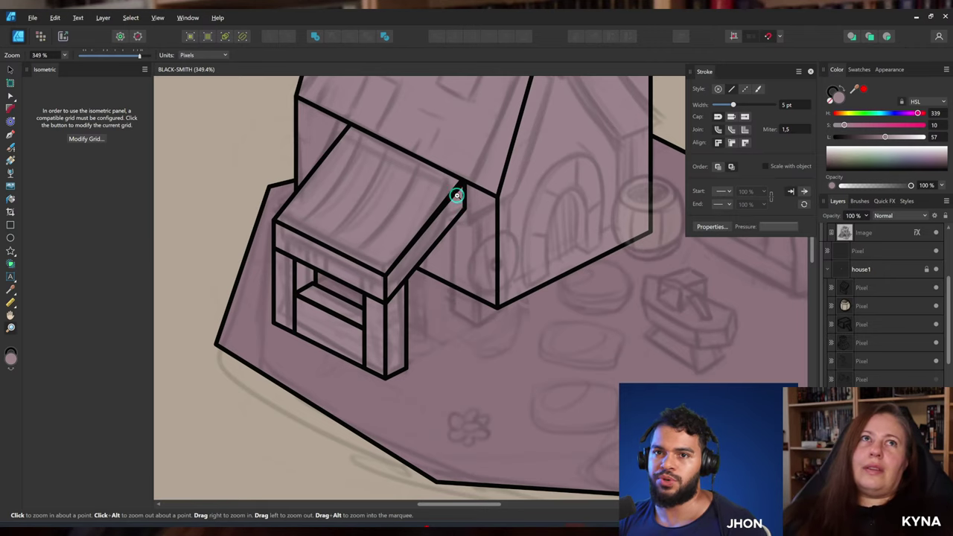
mouse_move(454, 202)
left_mouse_down()
mouse_move(453, 242)
mouse_move(414, 322)
mouse_move(468, 281)
mouse_move(500, 238)
mouse_move(472, 131)
mouse_move(484, 174)
left_mouse_up()
left_click(407, 327)
left_click_drag(501, 166, 492, 233)
left_click_drag(475, 219, 462, 245)
Group the awning and shed pieces, and move the group up against the house's front corner and rear post.
left_click(443, 258)
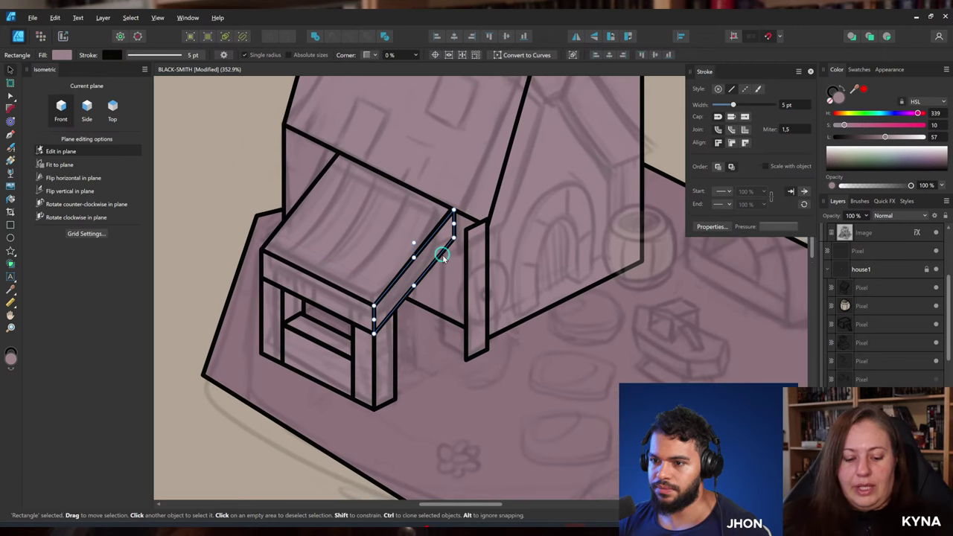
left_click(331, 284, "shift")
left_click(313, 228, "shift")
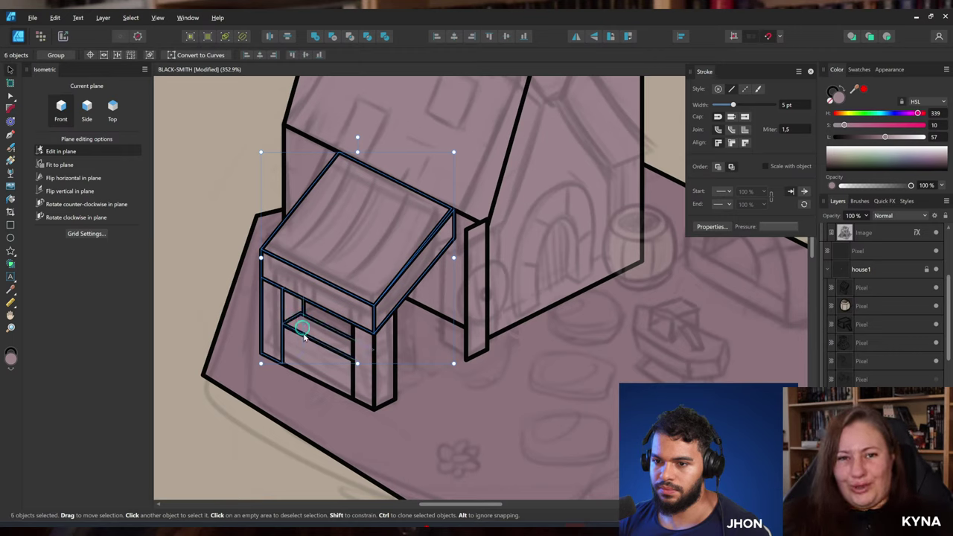
left_click(312, 377, "shift")
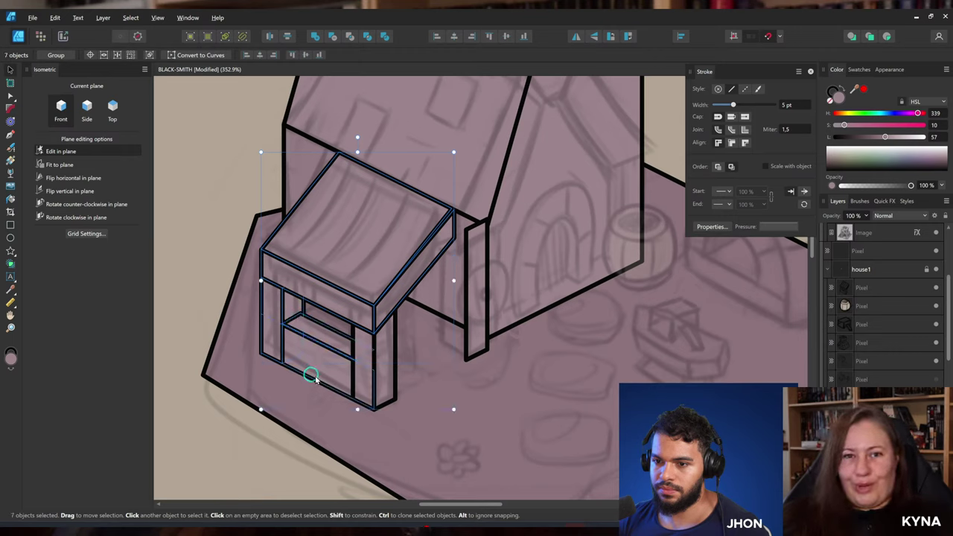
left_click(364, 364, "shift")
key("ctrl+g")
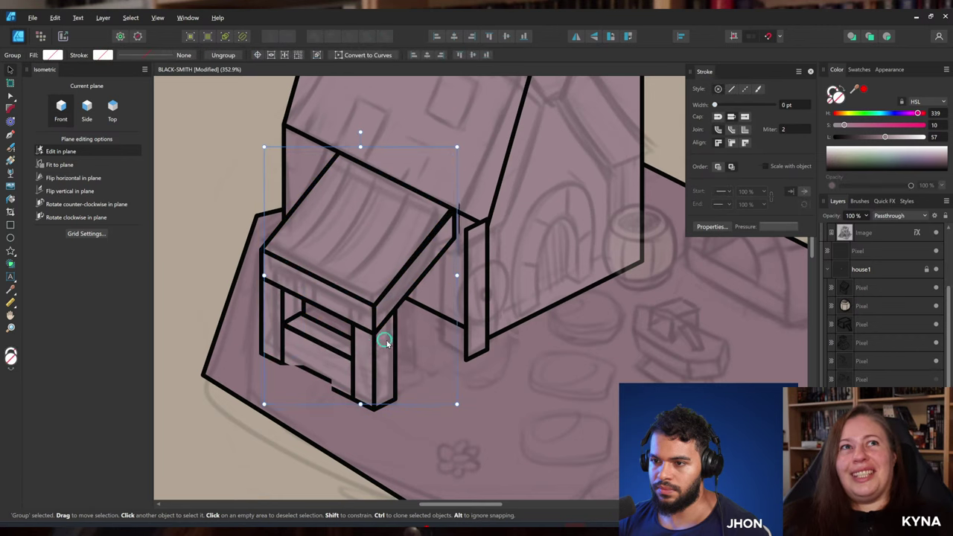
left_click_drag(364, 356, 404, 328)
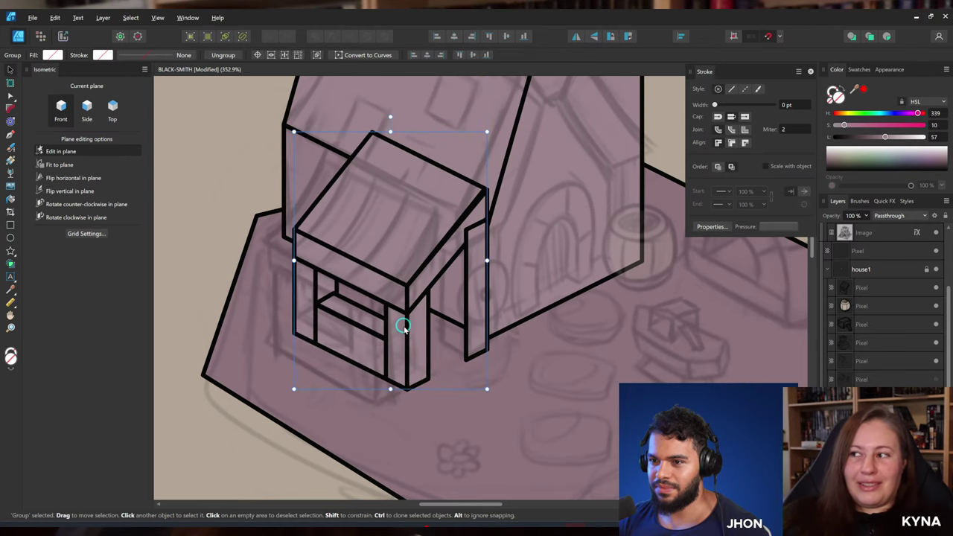
Adjust the rear post's upper edge so it meets the underside of the awning's sloping side strip.
double_click(471, 273)
left_click_drag(477, 223, 477, 236)
key("z")
left_click_drag(477, 221, 587, 220)
key("v")
left_click_drag(504, 243, 149, 287)
left_click(517, 57)
key("z")
left_click_drag(399, 243, 501, 292)
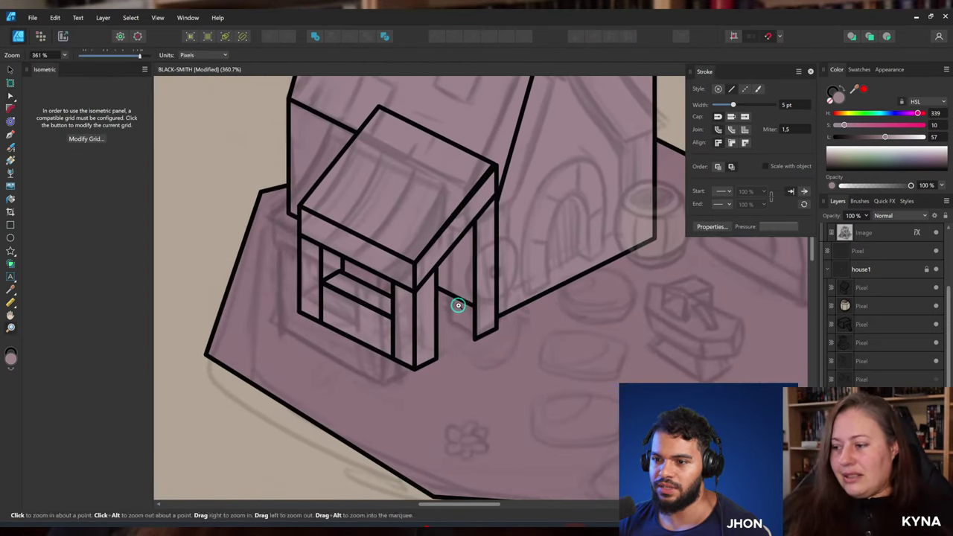
Duplicate the shed's right front post face onto the rear post, and lower its upper edge to the awning's underside.
key("v")
left_click(405, 350)
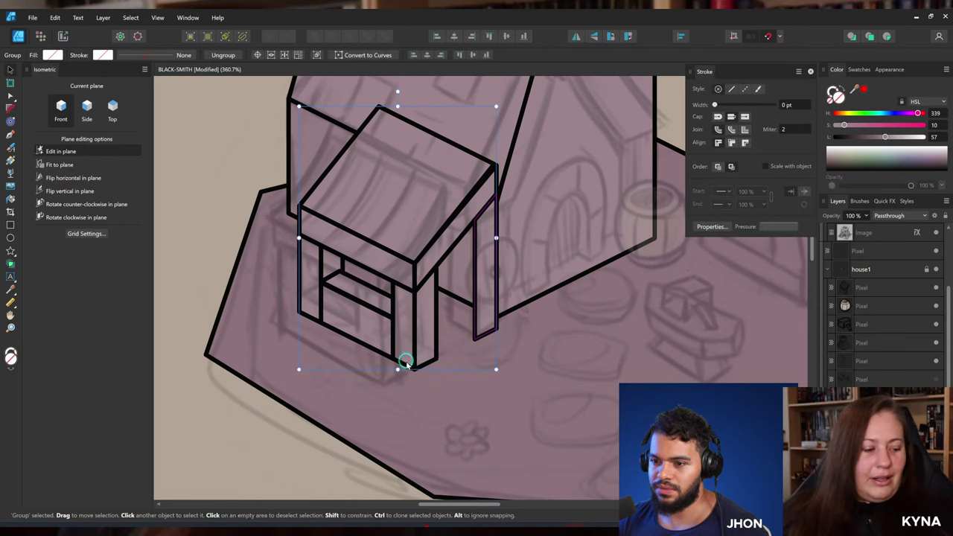
double_click(405, 356)
left_click_drag(404, 348, 463, 318)
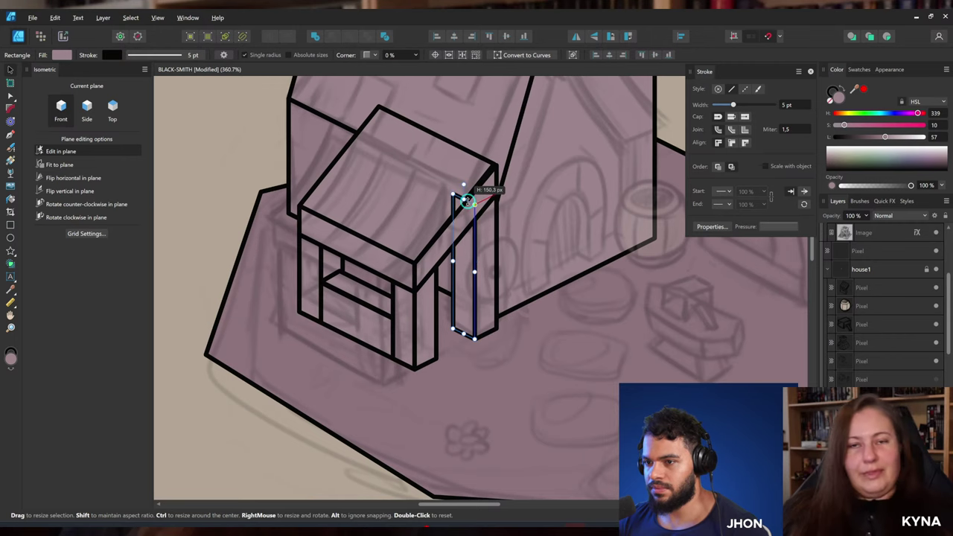
left_click_drag(465, 200, 464, 213)
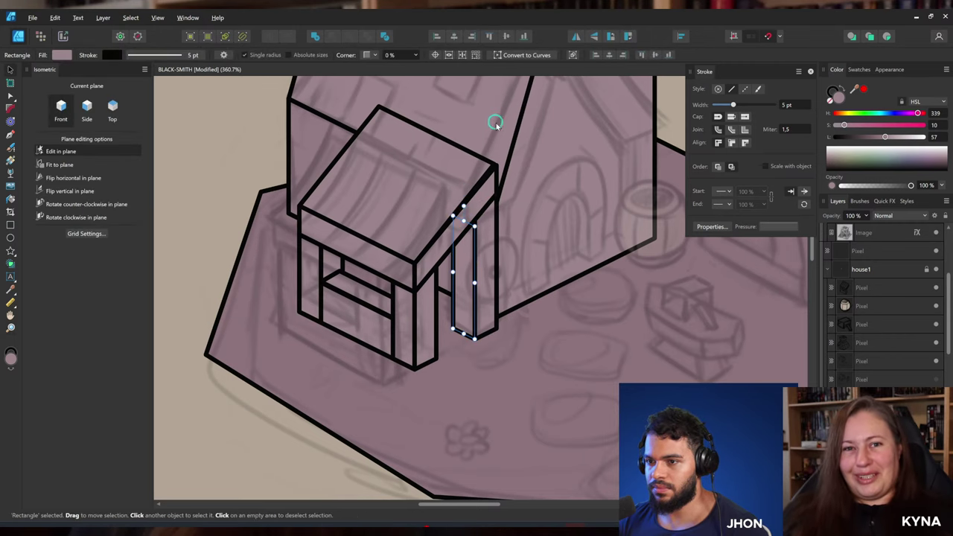
Save the document and select the house's front gable wall rectangle with the Node tool.
scroll(501, 201, "down", 3)
left_click_drag(449, 251, 371, 300)
key("ctrl+s")
left_click(449, 186)
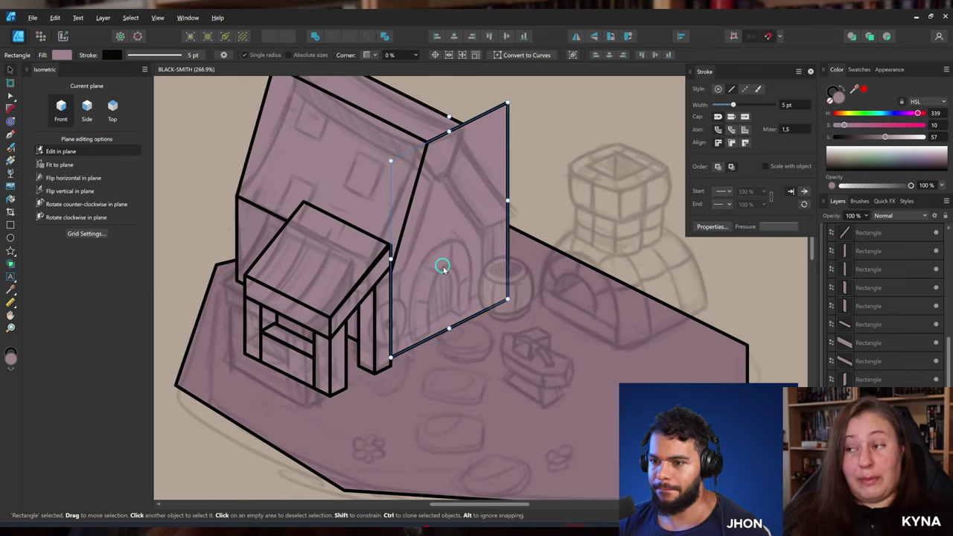
key("z")
left_click_drag(423, 204, 427, 233)
left_click_drag(465, 175, 472, 157)
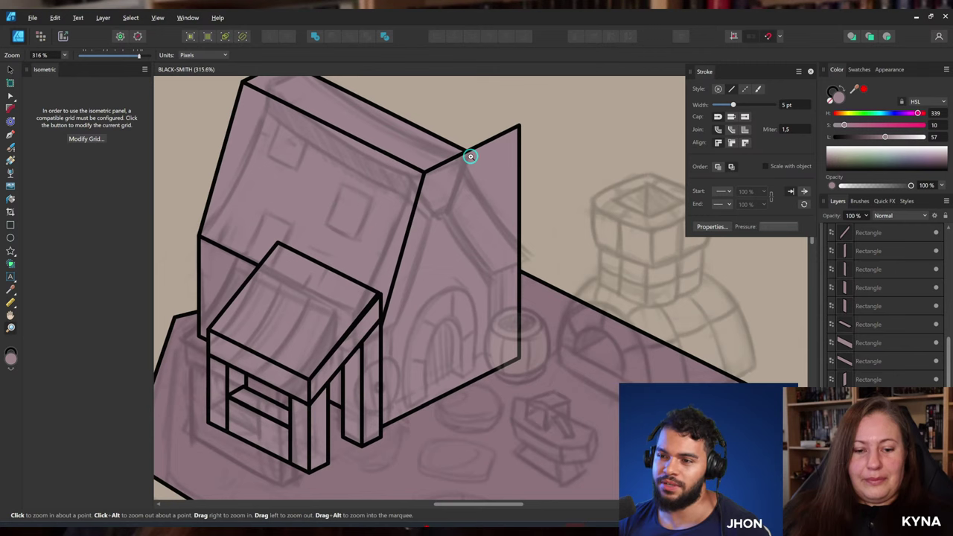
key("v")
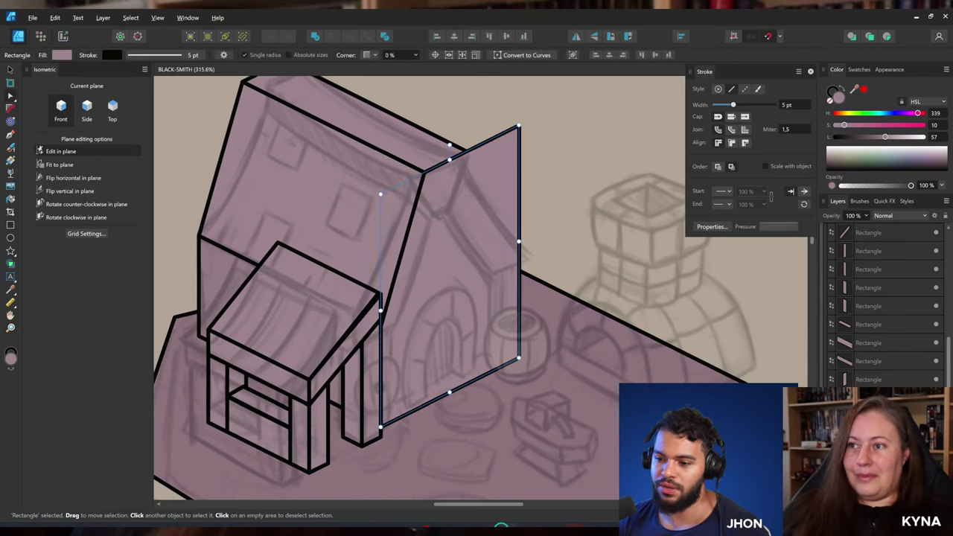
Check the FAQ branch of the LIVE_CLASS mind map again, and switch back to the drawing.
left_click(464, 528)
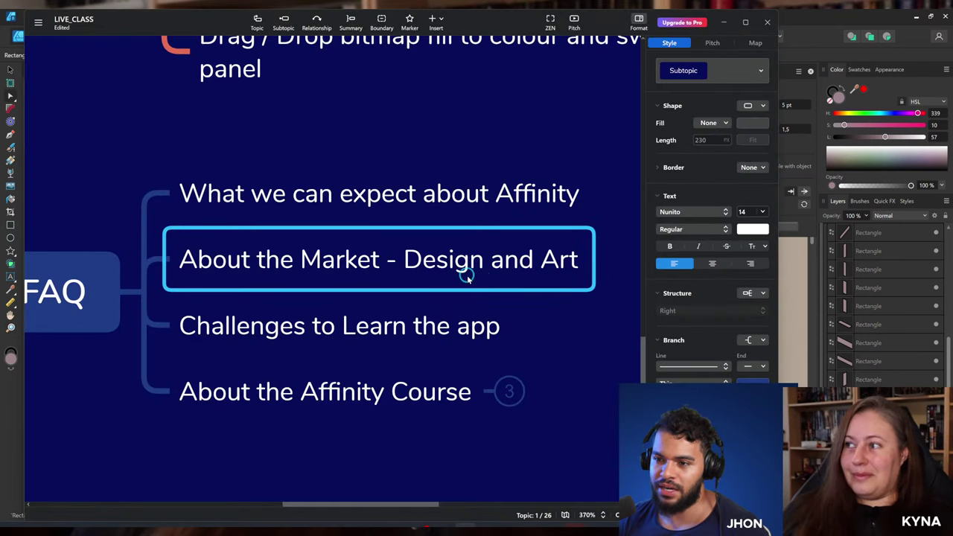
key("alt+Tab")
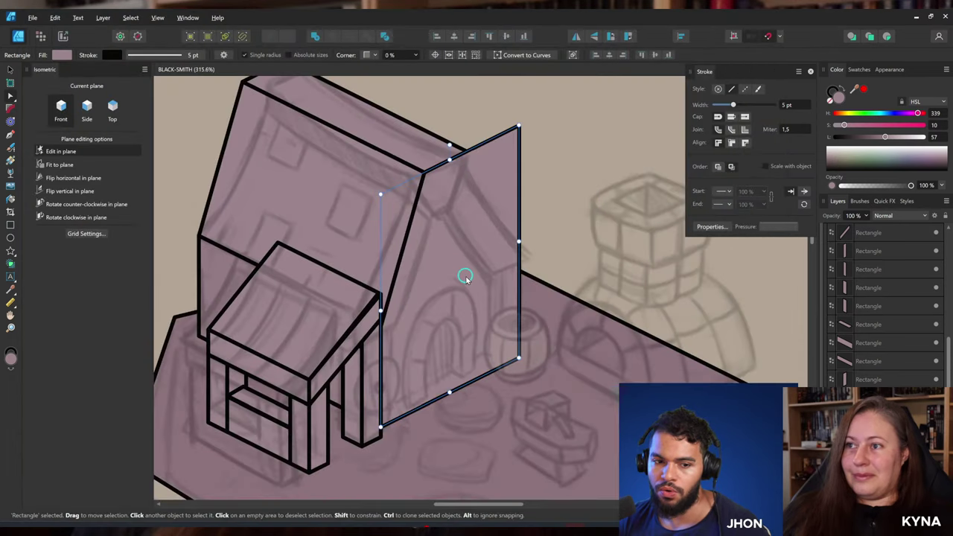
left_click_drag(482, 268, 495, 263)
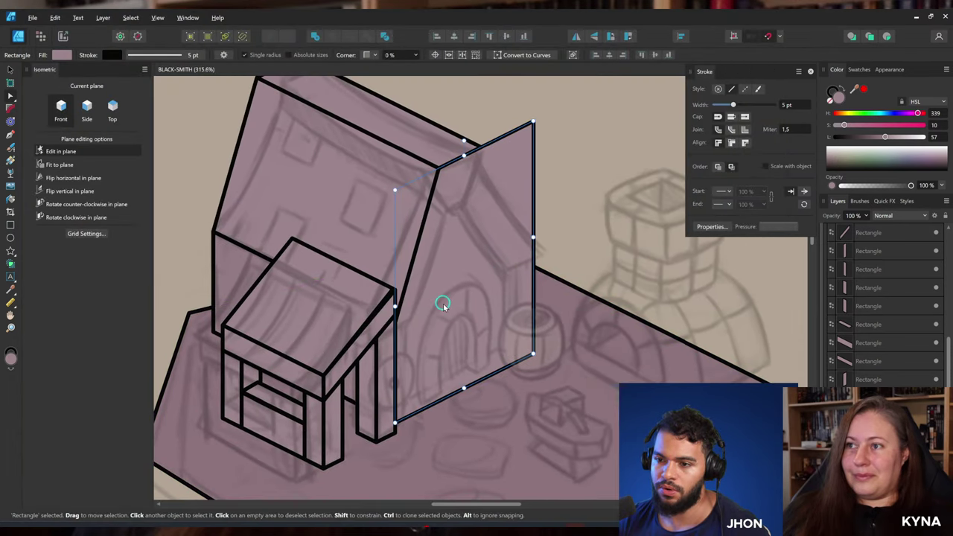
left_click_drag(433, 313, 472, 271)
left_click_drag(364, 311, 441, 274)
left_click_drag(441, 273, 423, 289)
key("ctrl+z")
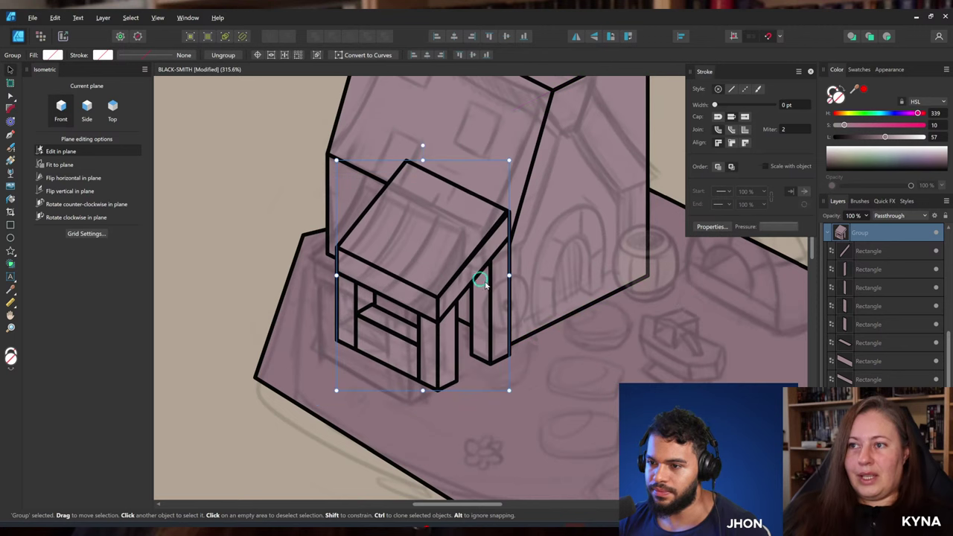
left_click(496, 300, "shift")
left_click_drag(496, 299, 450, 321)
key("ctrl+z")
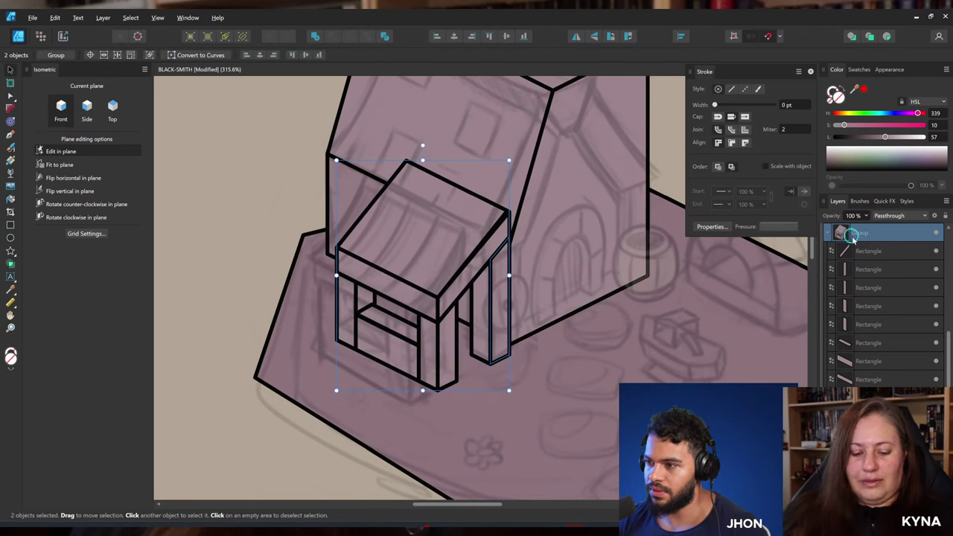
Cut the rear post's right face, paste it inside the shed group, and save the document.
left_click(499, 292)
key("Delete")
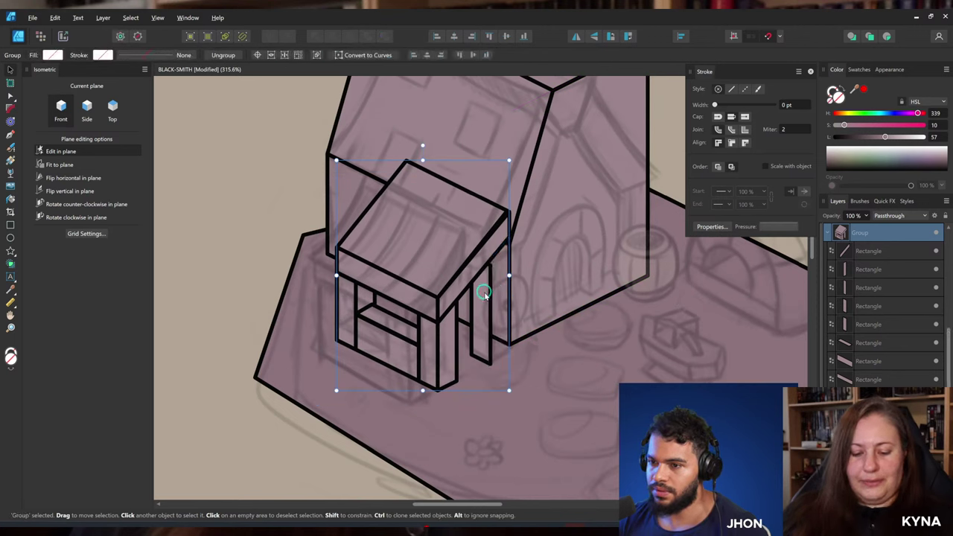
double_click(483, 291)
key("ctrl+v")
left_click(872, 233)
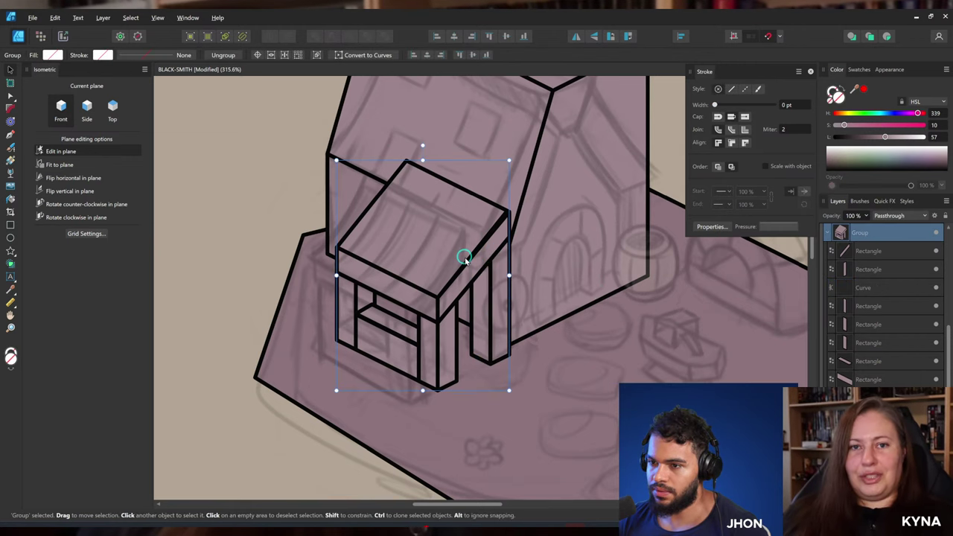
left_click_drag(462, 257, 493, 273)
key("ctrl+s")
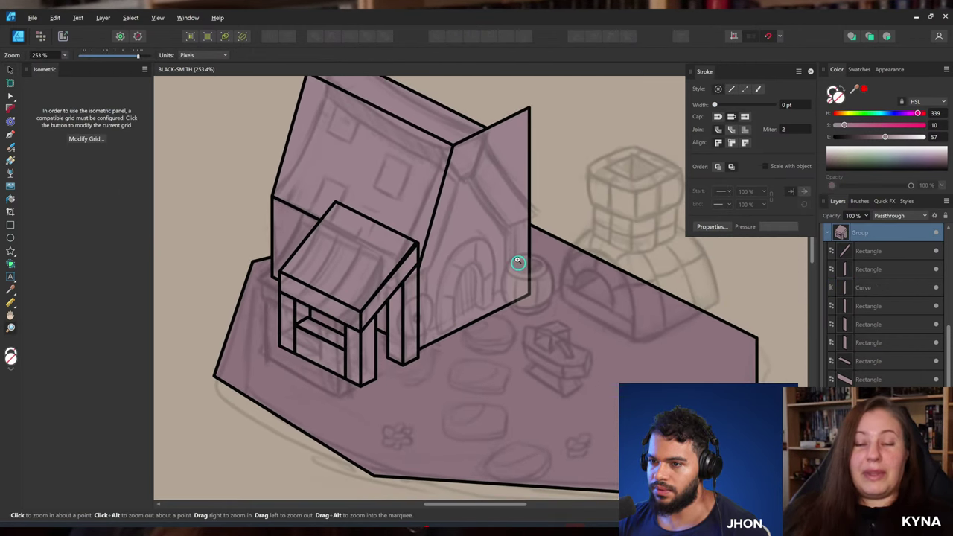
Convert the house's front gable wall to curves, add a node at the roof ridge, and reshape its corners to follow the gable outline.
left_click(487, 181)
mouse_move(517, 127)
left_mouse_down()
mouse_move(534, 122)
mouse_move(528, 132)
left_mouse_up()
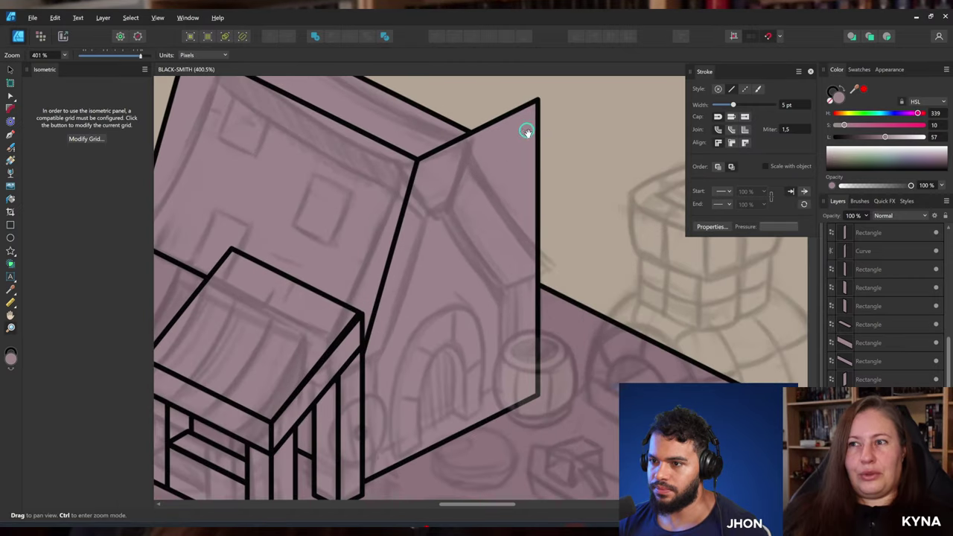
scroll(526, 132, "up", 2)
key("v")
key("ctrl+space")
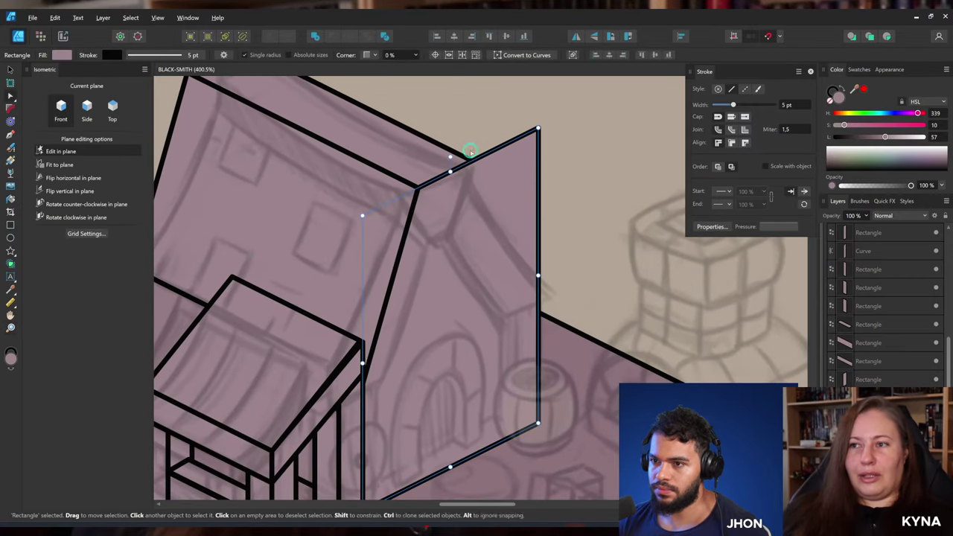
left_click(504, 57)
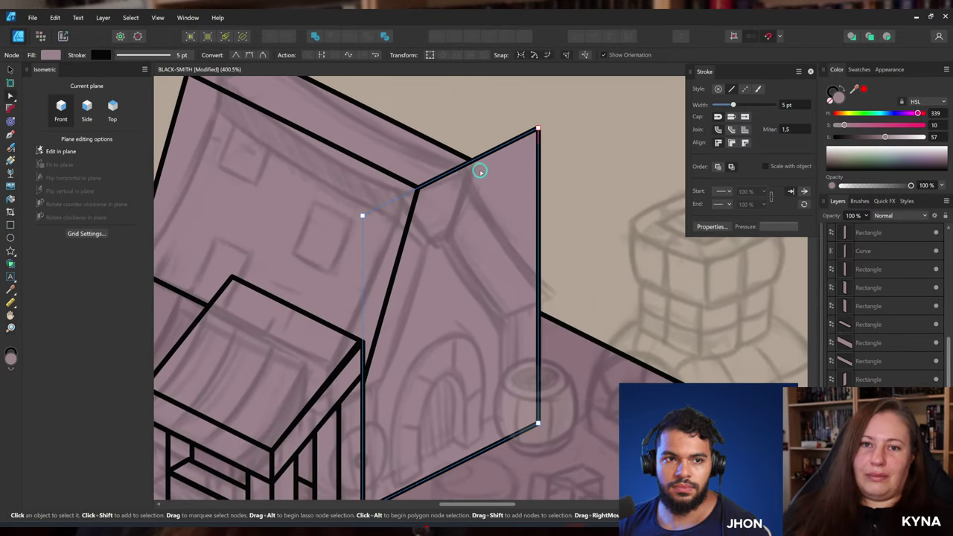
left_click(476, 162)
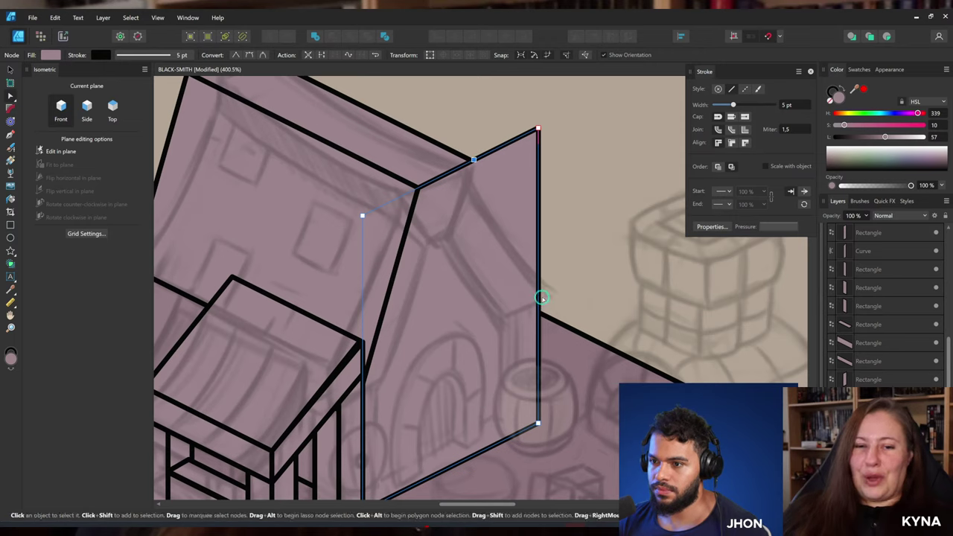
left_click_drag(537, 128, 417, 182)
key("z")
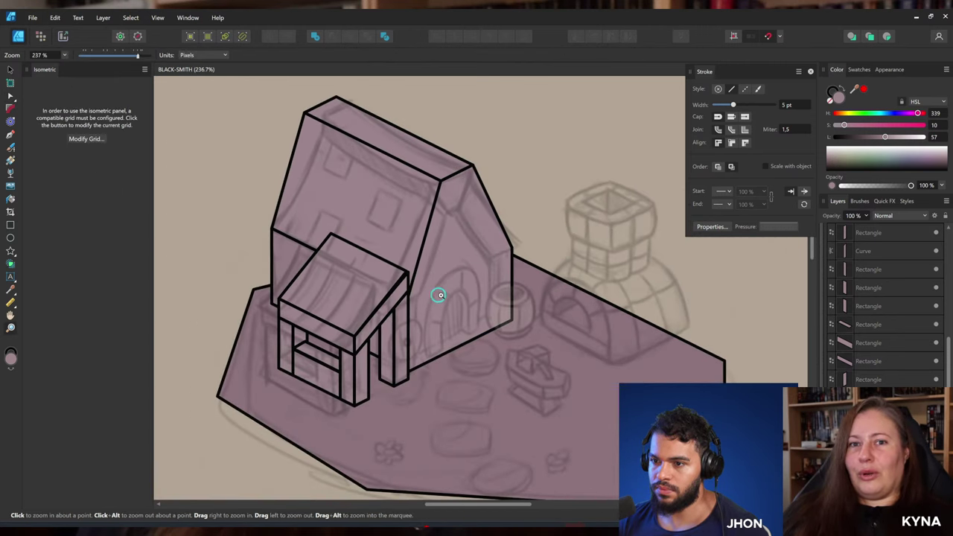
Draw a narrow front-plane rectangle along the gable's left slope and shear it to match the roof edge.
left_click_drag(440, 296, 451, 291)
key("v")
left_click(479, 275)
key("z")
left_click_drag(432, 208, 446, 205)
key("v")
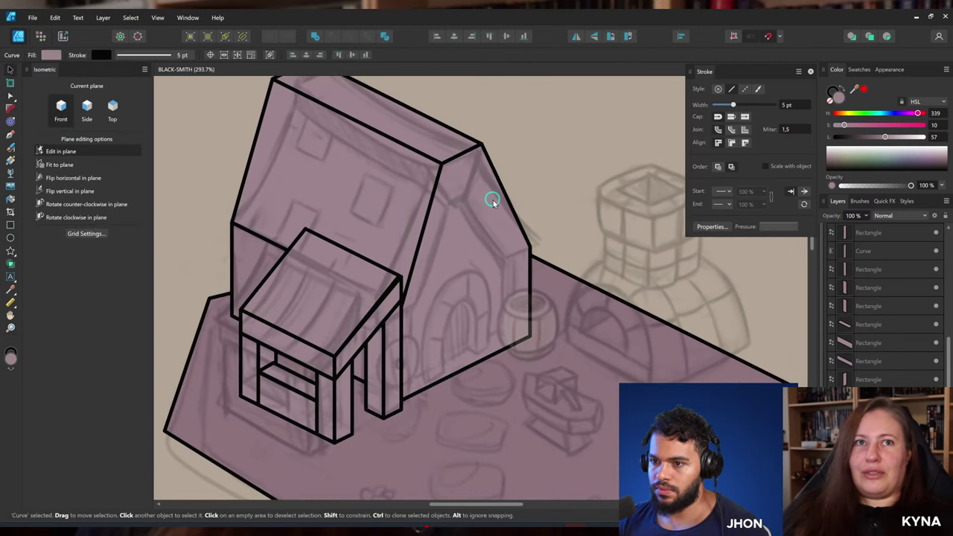
left_click(11, 227)
left_click_drag(453, 299, 464, 160)
key("v")
left_click_drag(444, 214, 432, 215)
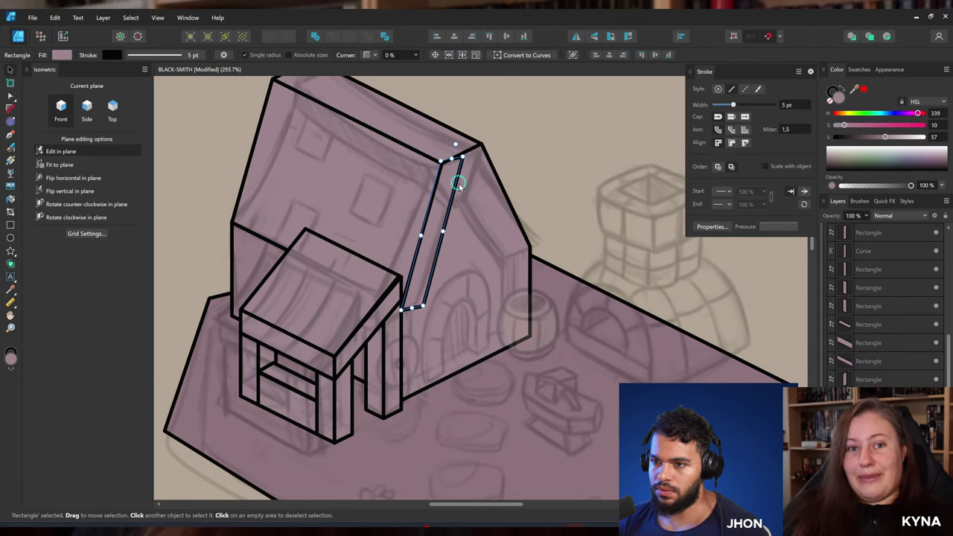
Shear the left gable board so its short ends follow the isometric angle, and widen it to the sketched board.
key("z")
left_click_drag(461, 183, 474, 194)
key("v")
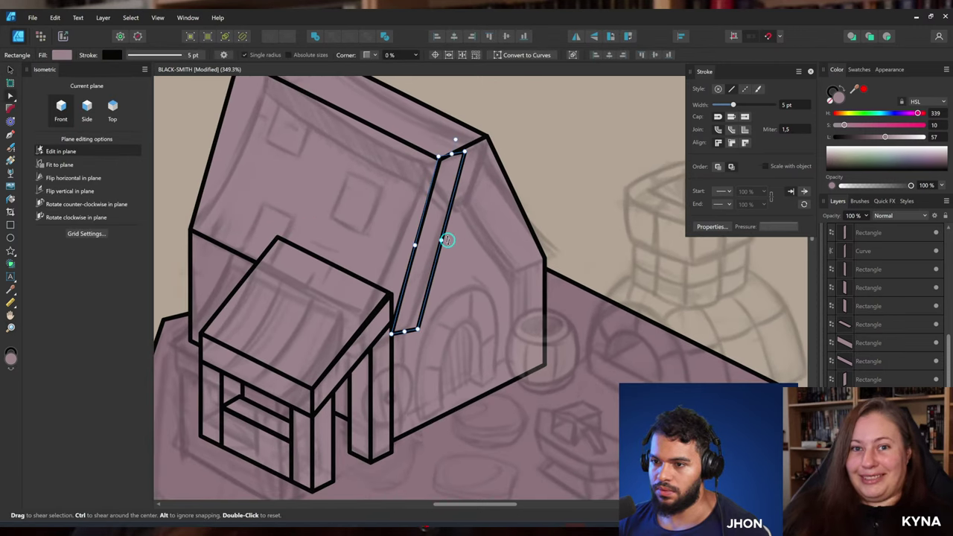
key("z")
key("v")
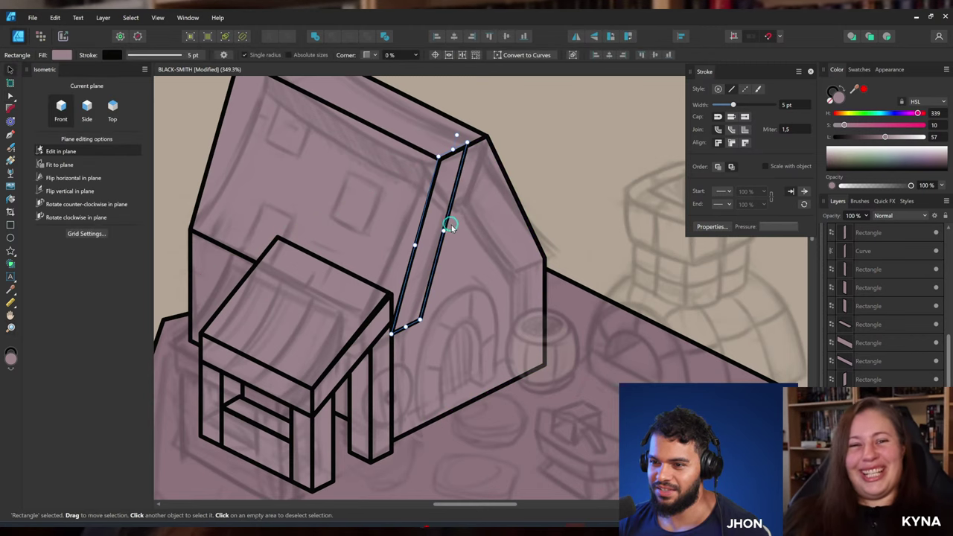
left_click_drag(444, 232, 461, 236)
key("z")
left_click_drag(461, 235, 376, 238)
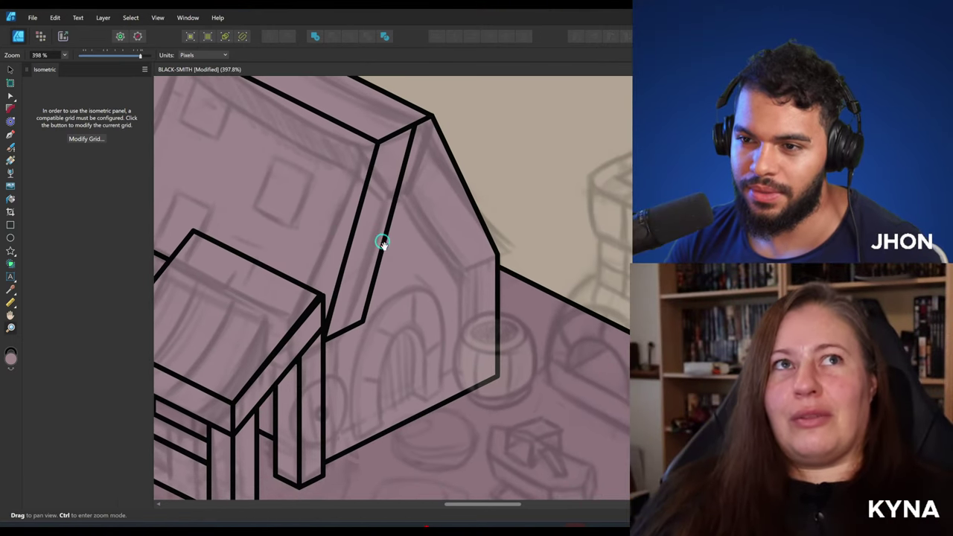
Draw a matching board shape along the gable's right slope, from the ridge down to the eave.
left_click(368, 245)
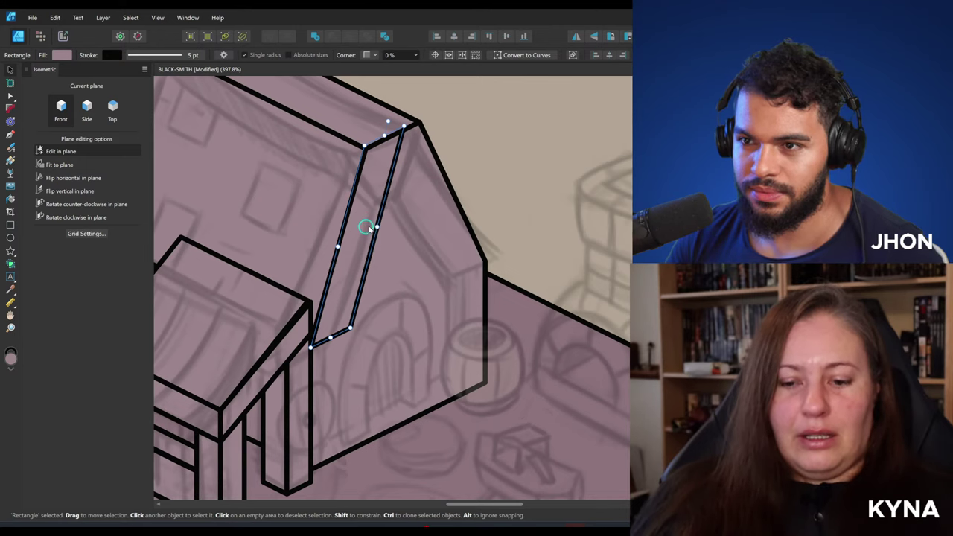
key("space")
left_click_drag(383, 186, 430, 223)
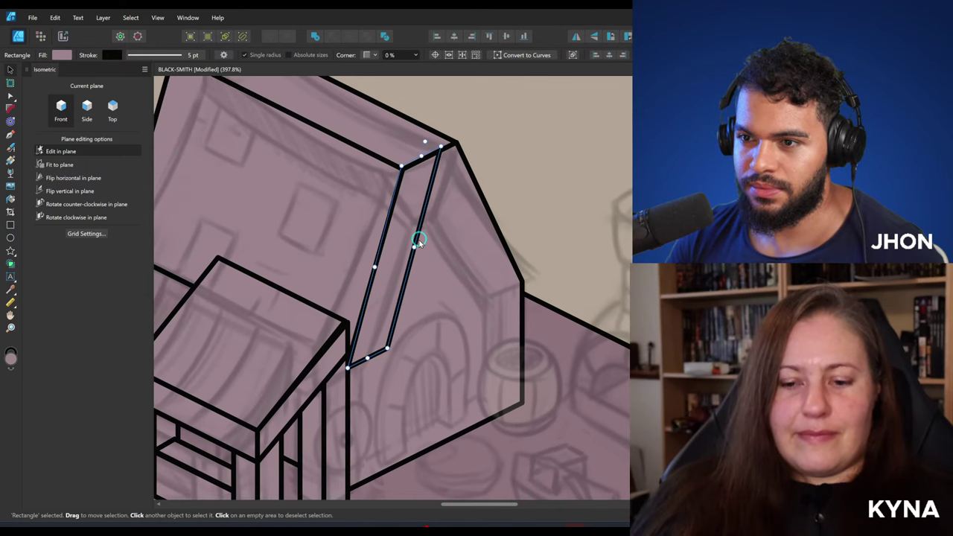
left_click(9, 223)
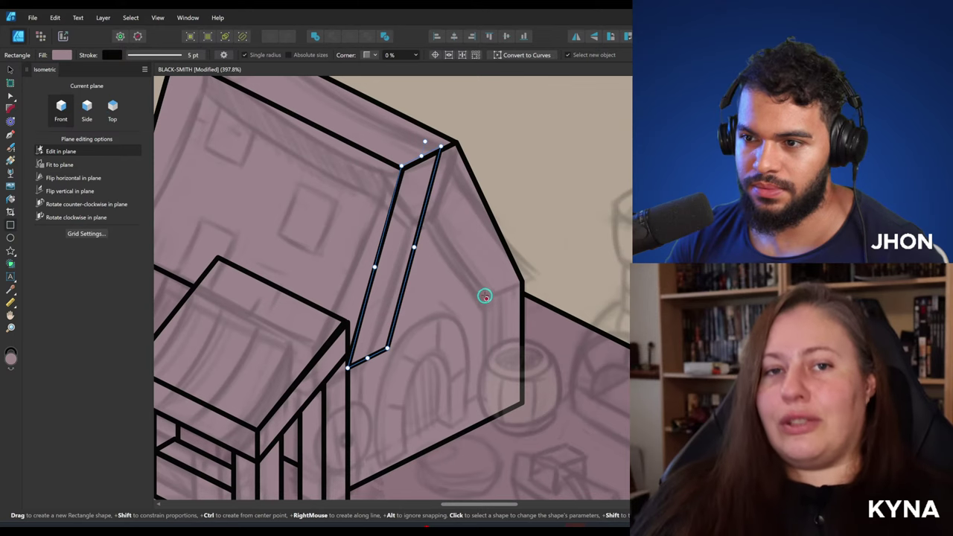
left_click_drag(484, 297, 413, 208)
scroll(506, 164, "up", 1)
Draw a closed four-sided peak panel between the two gable boards with the Pen tool.
key("p")
left_click(411, 206)
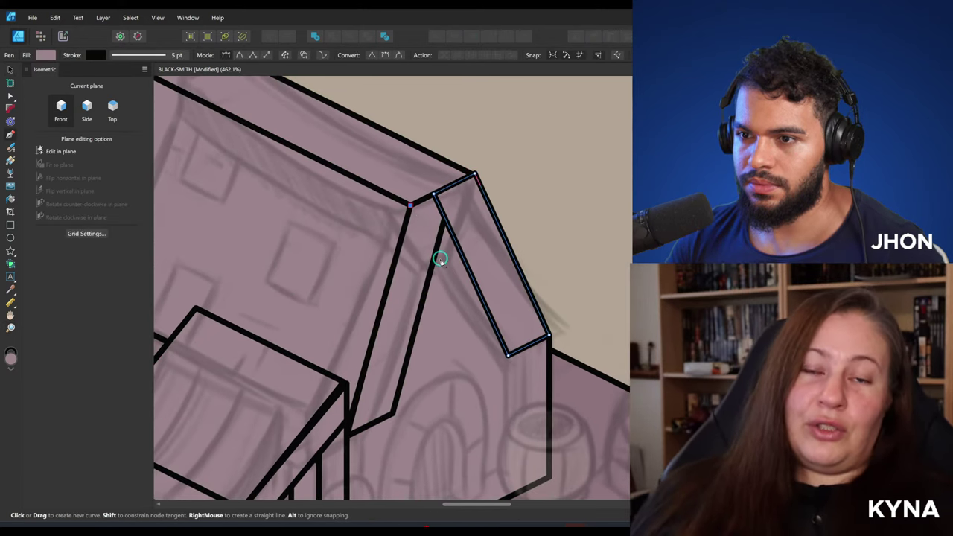
left_click(434, 263)
left_click(462, 254)
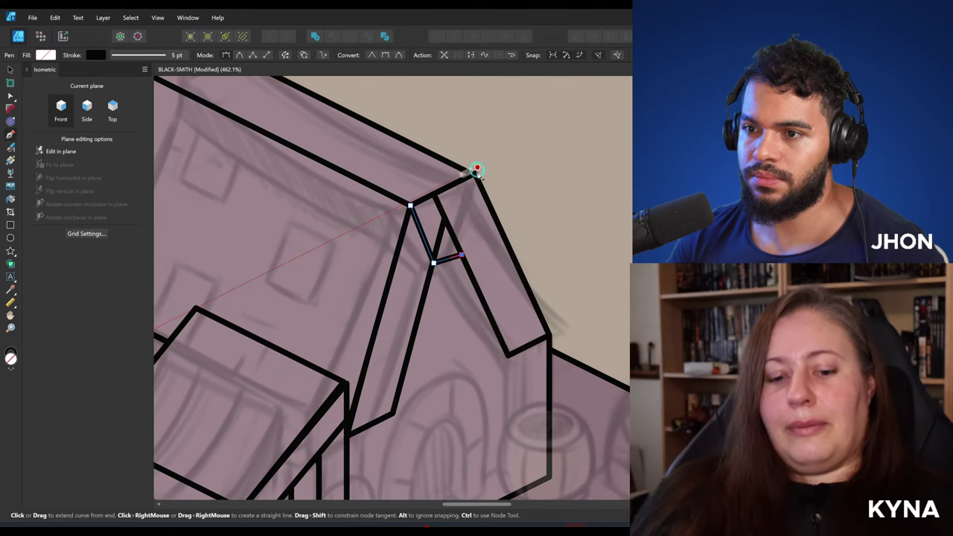
left_click(475, 173)
left_click(410, 205)
Move the peak panel's lower right node to align its lower edge with the isometric angle, and save the document.
key("a")
left_click_drag(462, 255, 463, 248)
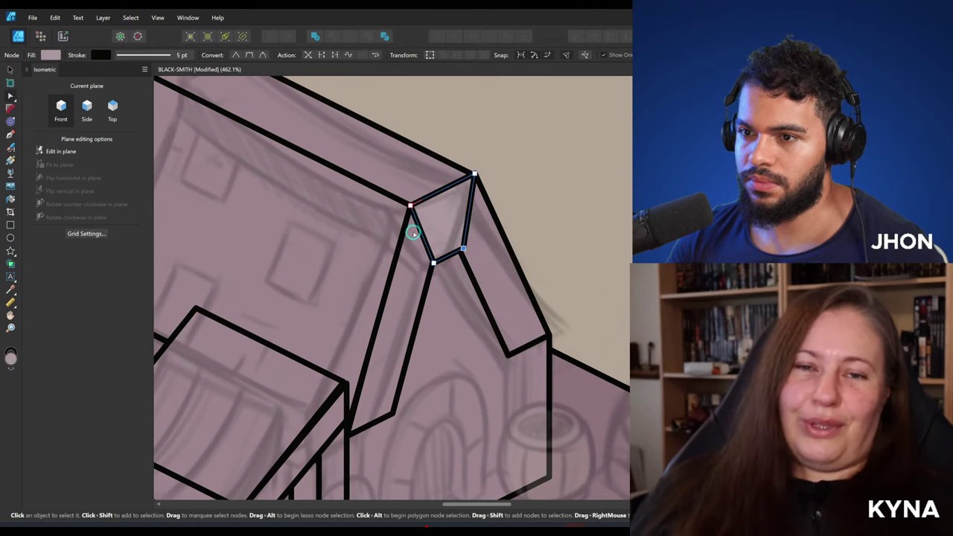
left_click_drag(408, 230, 209, 278)
key("z")
left_click_drag(470, 236, 436, 240)
left_click_drag(435, 240, 466, 221)
key("ctrl+s")
key("space")
key("v")
left_click(460, 247)
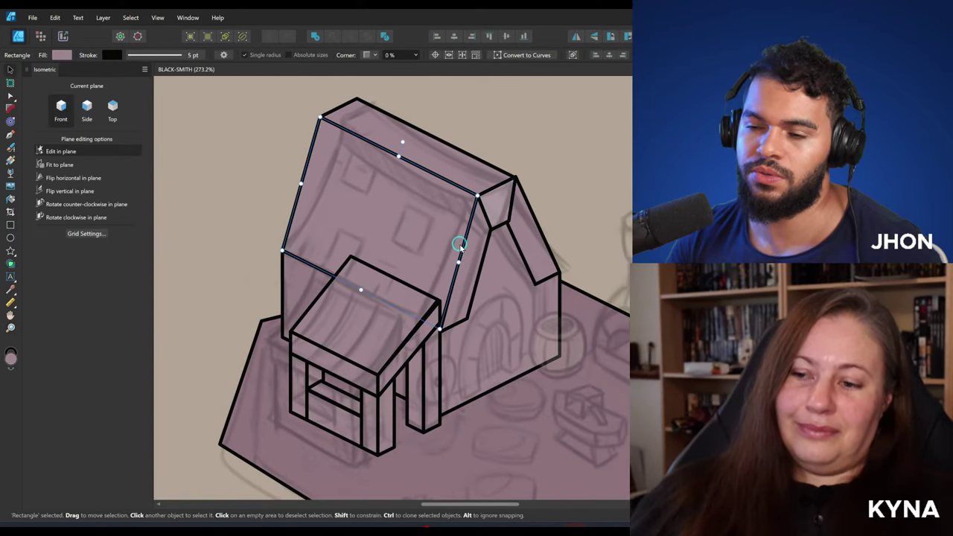
left_click(389, 301)
key("space")
left_click_drag(453, 277, 437, 266)
key("alt")
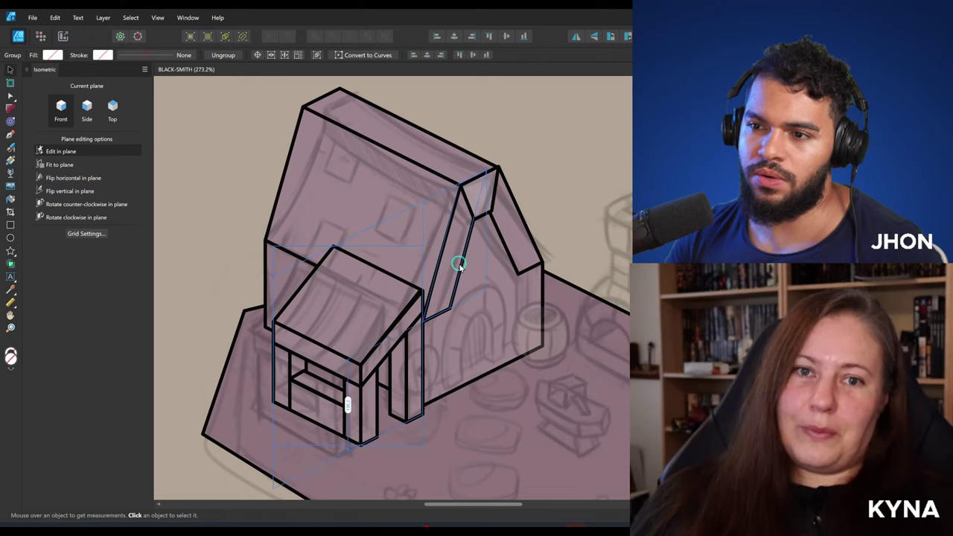
left_click(458, 266)
scroll(446, 270, "down", 1)
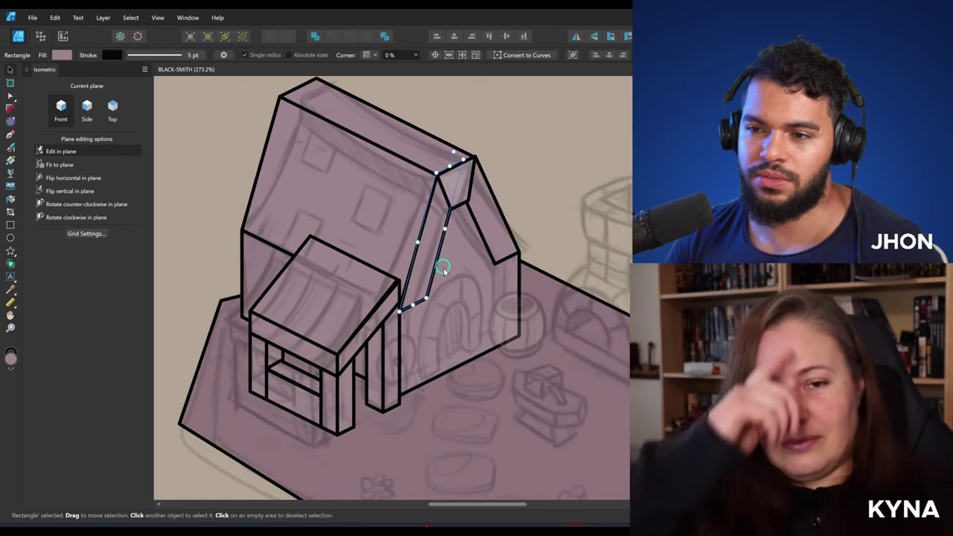
Draw a front-plane rectangle over the sketched arched doorway on the gable wall, standing on the wall's base line.
key("z")
left_click_drag(439, 315, 489, 301)
key("space")
mouse_move(489, 302)
left_mouse_down()
mouse_move(462, 275)
mouse_move(483, 291)
left_mouse_up()
key("space")
left_click_drag(483, 292, 485, 270)
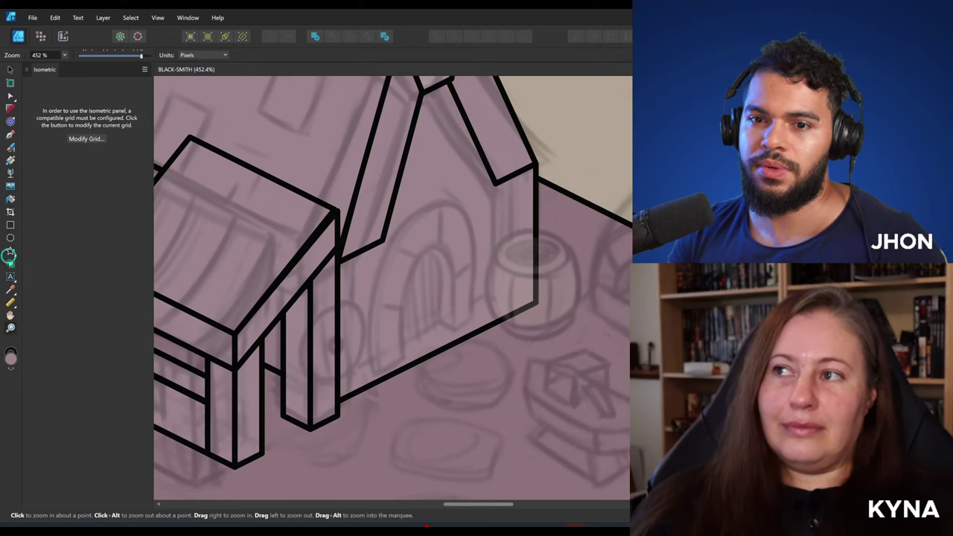
left_click(12, 228)
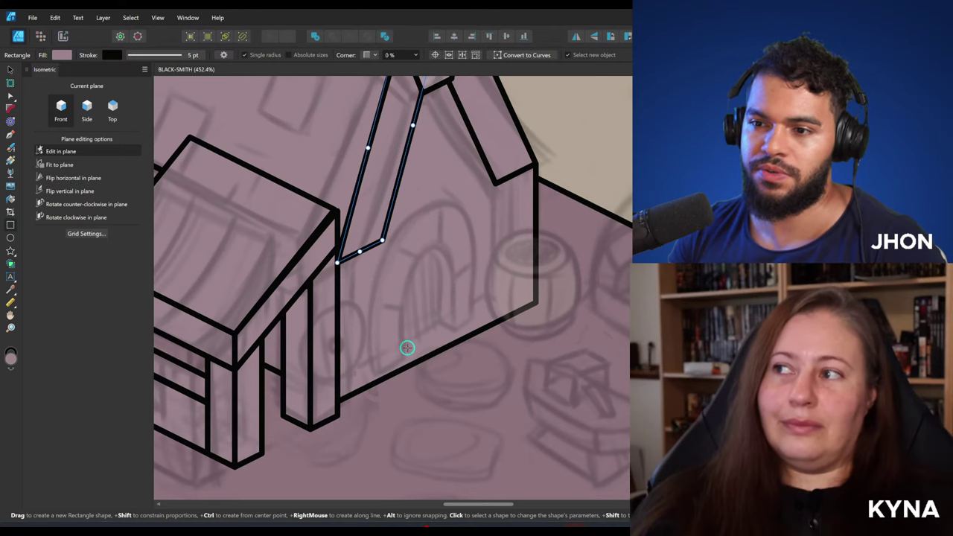
left_click_drag(399, 367, 472, 208)
Convert the doorway rectangle to curves and bend its left side outward.
key("v")
key("z")
left_click_drag(434, 276, 447, 271)
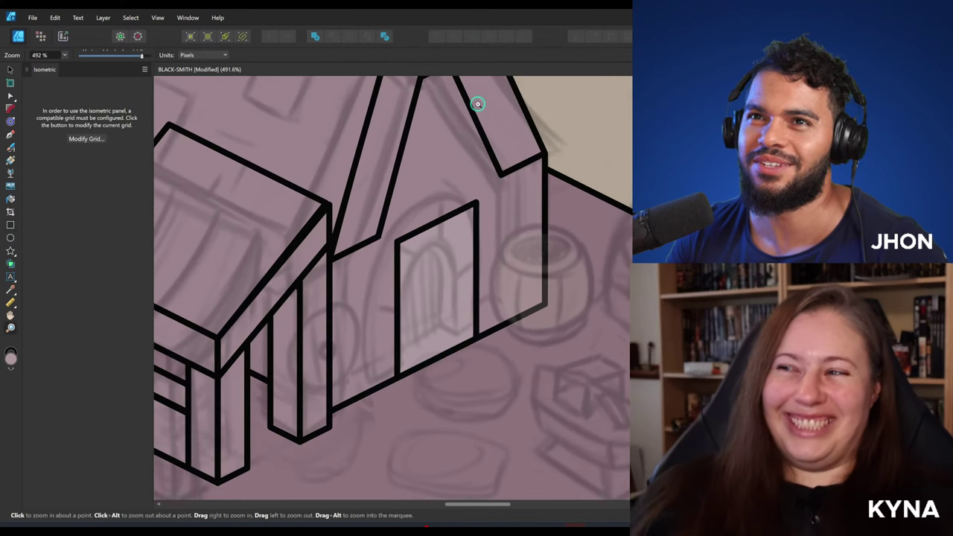
key("a")
left_click(507, 59)
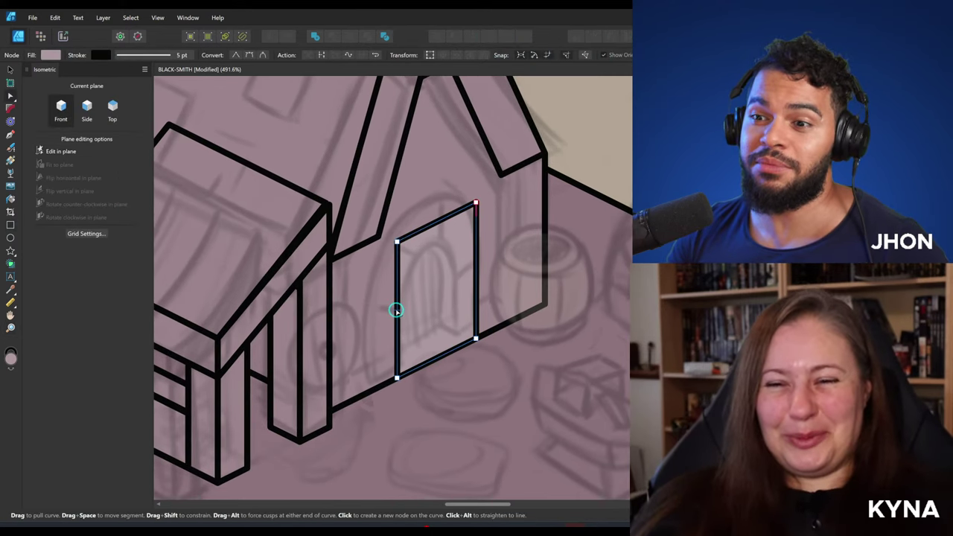
left_click_drag(398, 311, 382, 320)
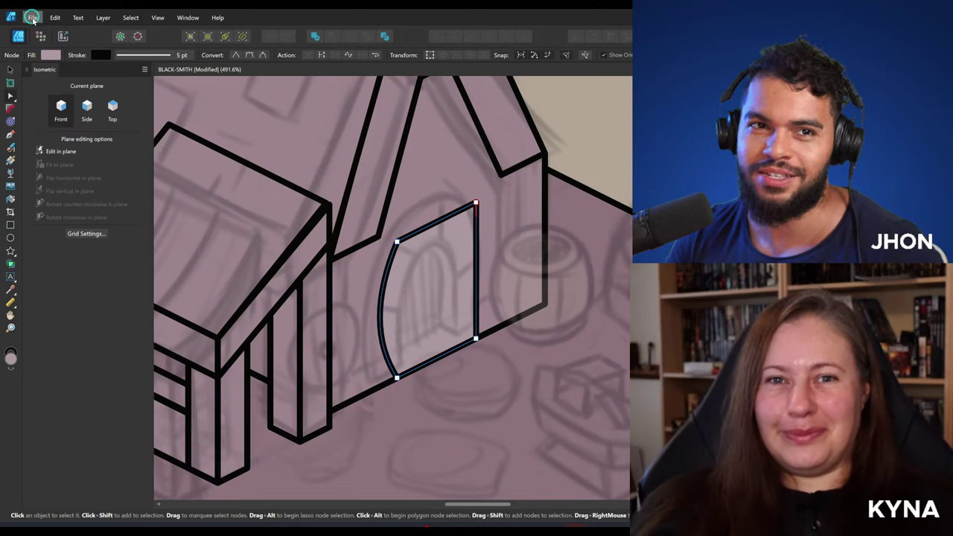
Open the recent file BRUXA.afdesign and look over its reference images.
left_click(32, 18)
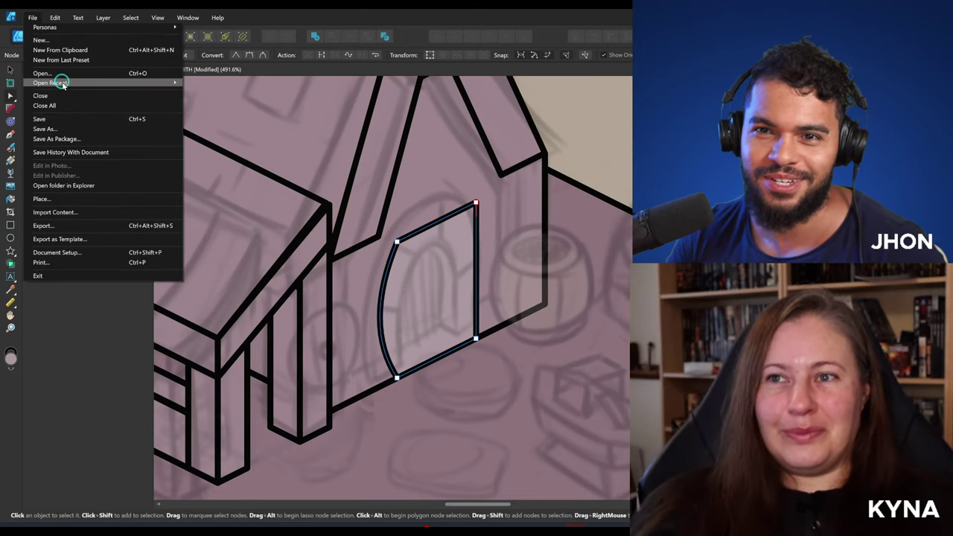
mouse_move(65, 83)
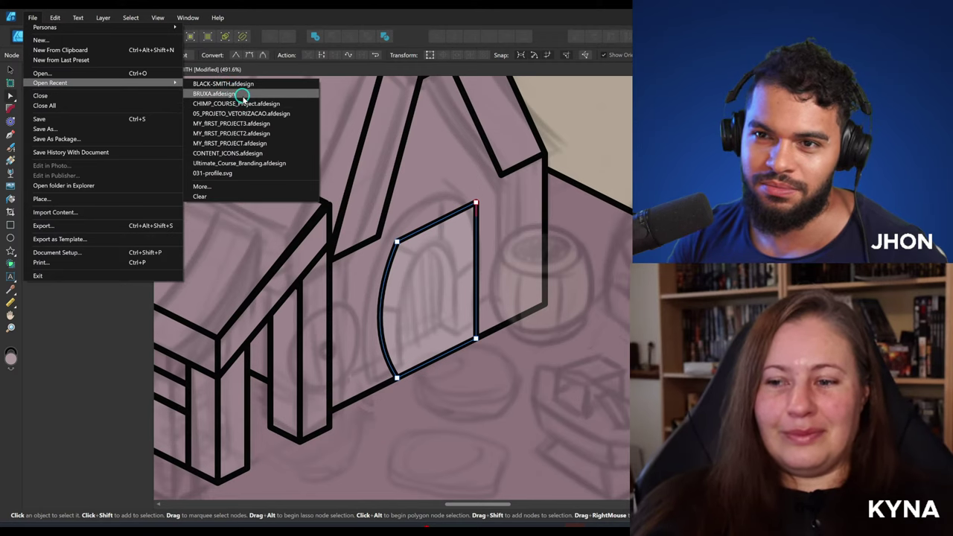
left_click(242, 96)
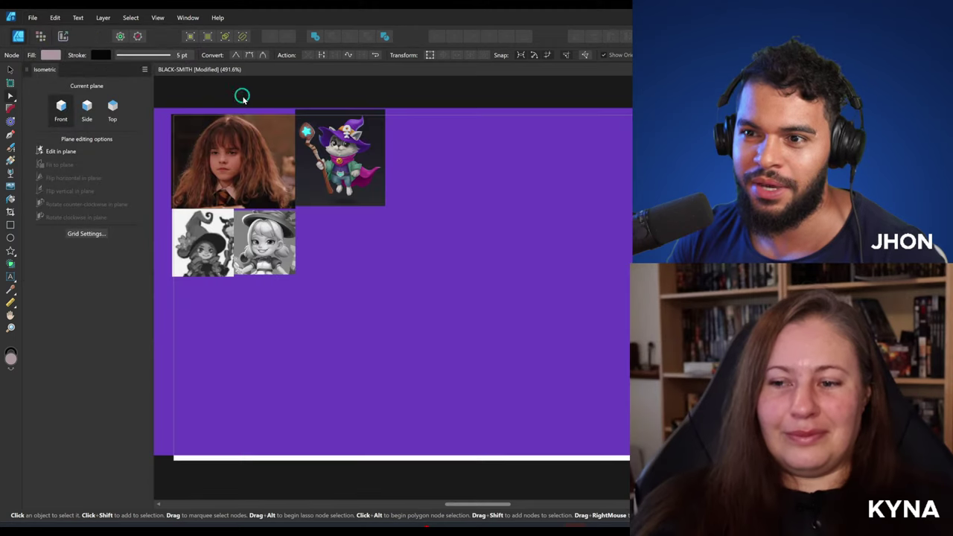
scroll(361, 264, "up", 5)
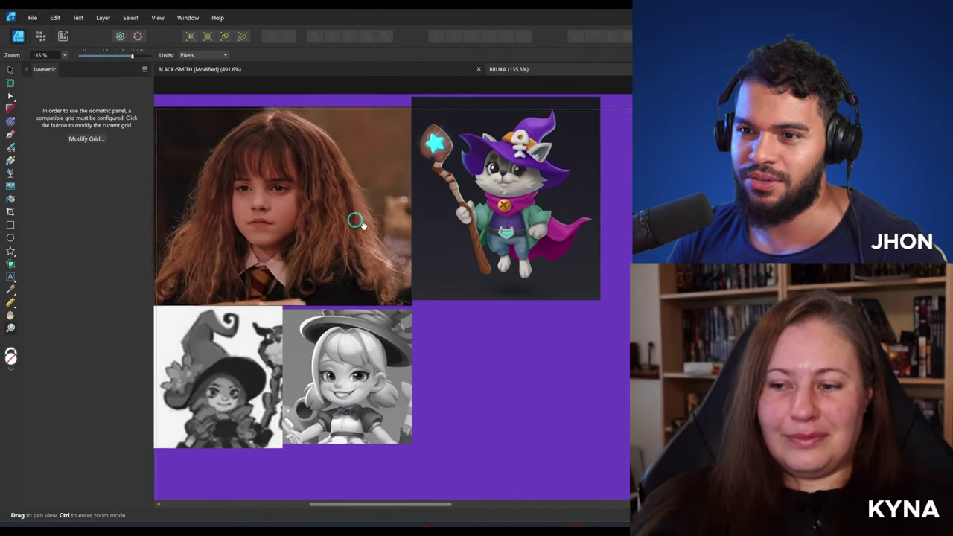
left_click_drag(618, 412, 378, 152)
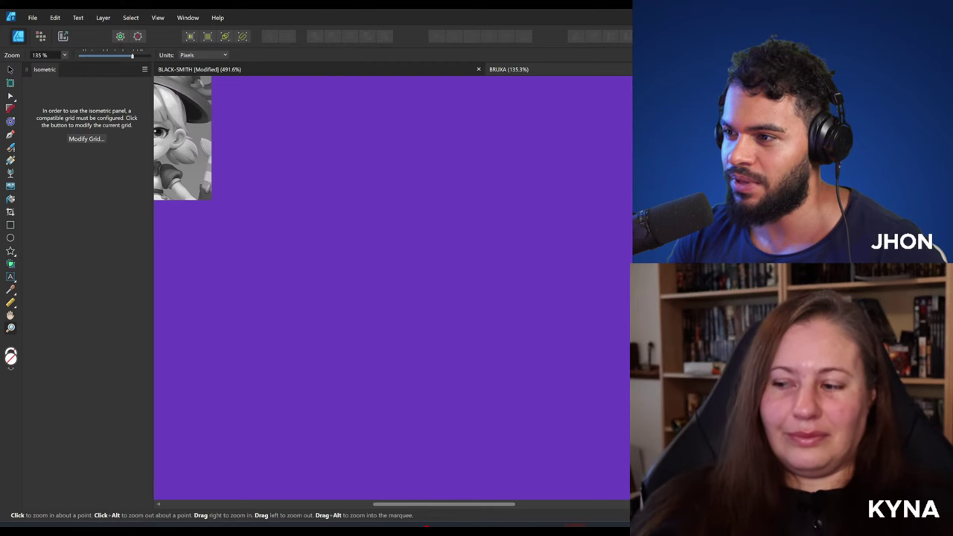
Examine the shading, face, hair and hat of the witch illustration in BRUXA up close, and return to the BLACK-SMITH document.
left_click_drag(564, 250, 181, 261)
left_click_drag(484, 279, 411, 286)
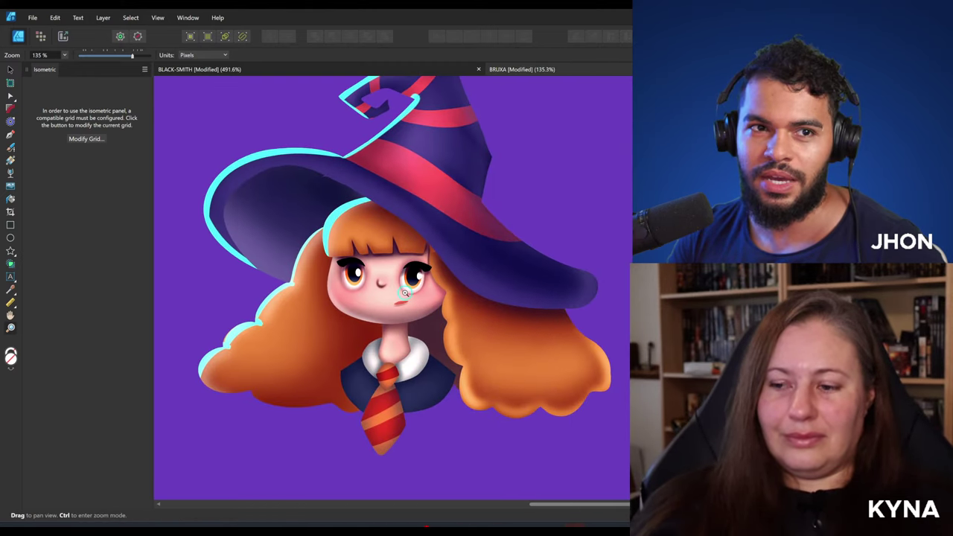
scroll(411, 286, "up", 1)
key("Tab")
scroll(403, 285, "up", 2)
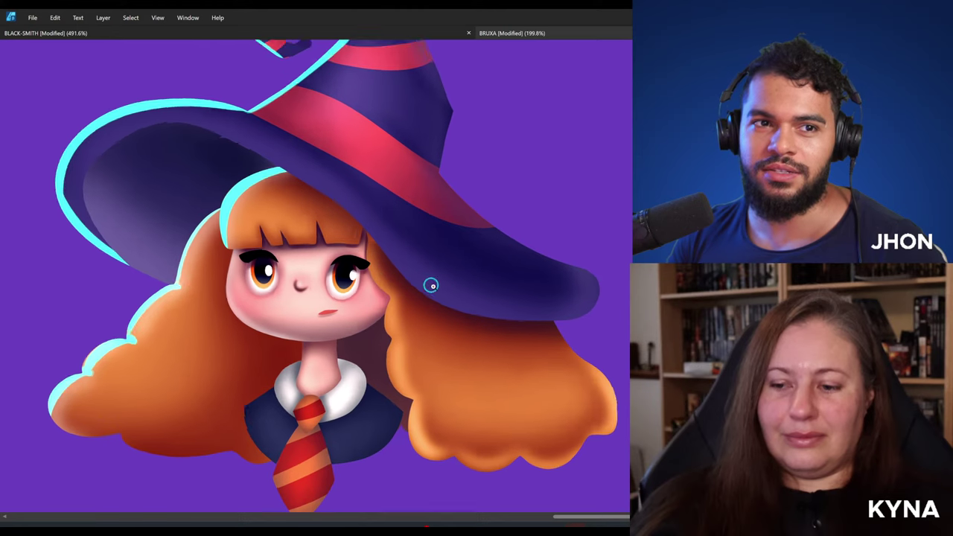
scroll(392, 285, "up", 2)
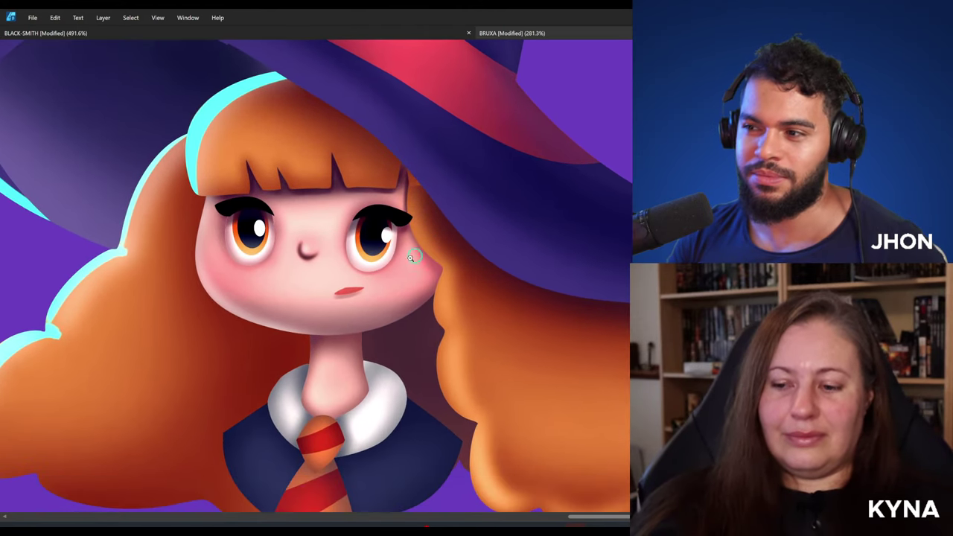
left_click_drag(410, 258, 438, 245)
left_click_drag(355, 264, 380, 270)
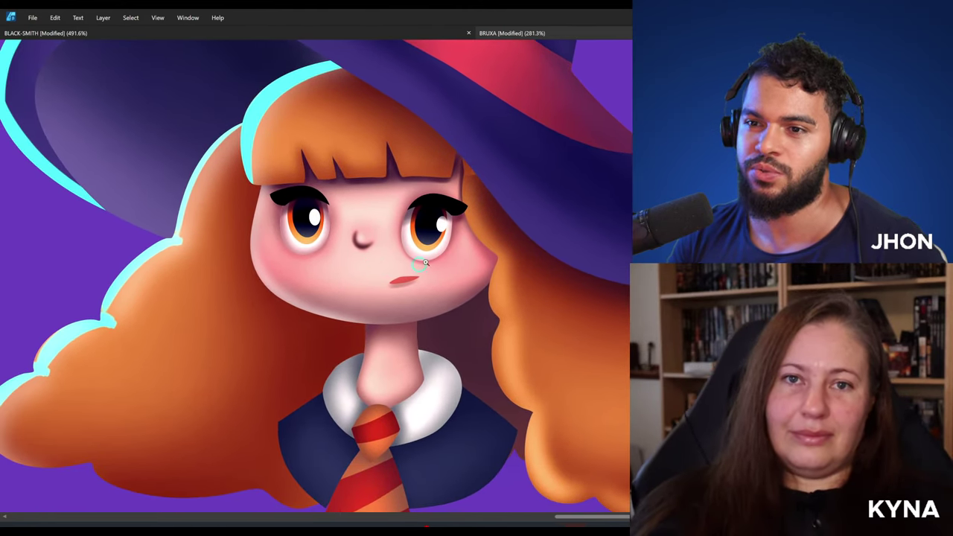
left_click_drag(467, 247, 387, 256)
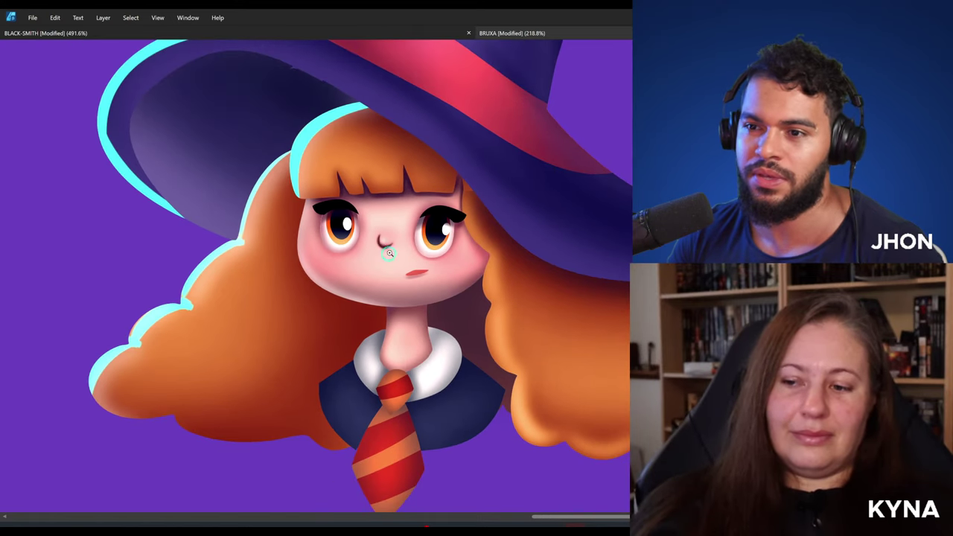
left_click_drag(384, 201, 389, 362)
scroll(388, 270, "down", 5)
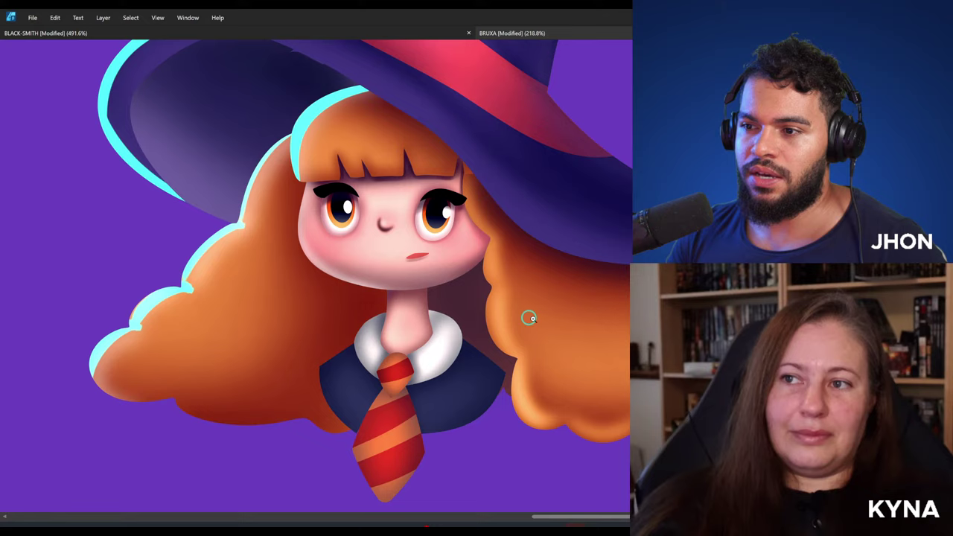
left_click_drag(648, 345, 598, 325)
left_click_drag(330, 307, 626, 240)
left_click_drag(512, 237, 483, 289)
left_click_drag(483, 289, 418, 359)
left_click_drag(453, 234, 441, 309)
left_click_drag(509, 272, 463, 333)
left_click_drag(463, 333, 443, 270)
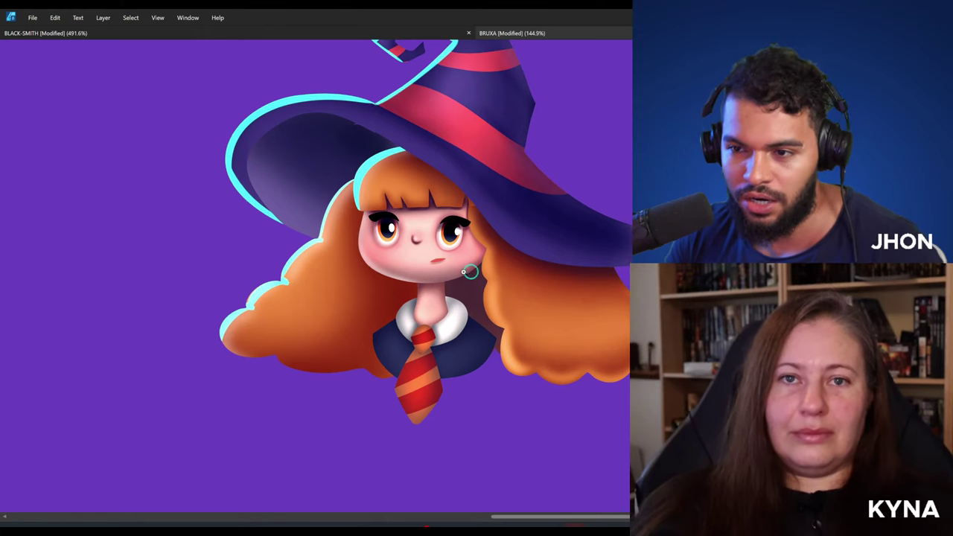
scroll(464, 272, "down", 2)
left_click_drag(356, 315, 434, 309)
left_click_drag(423, 218, 513, 251)
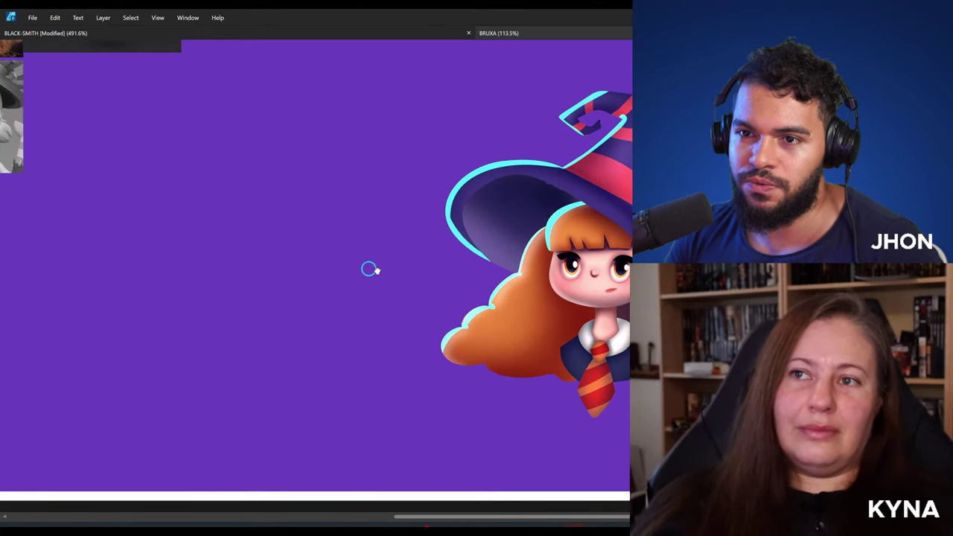
left_click_drag(377, 271, 429, 253)
left_click(104, 34)
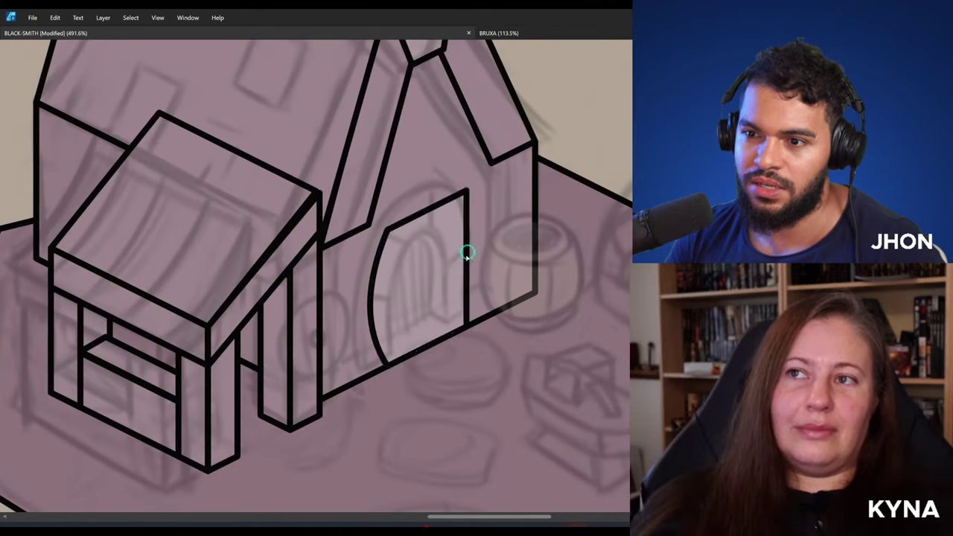
Bend the doorway's right side outward and its top edge upward to form a rounded arch.
left_click(465, 195)
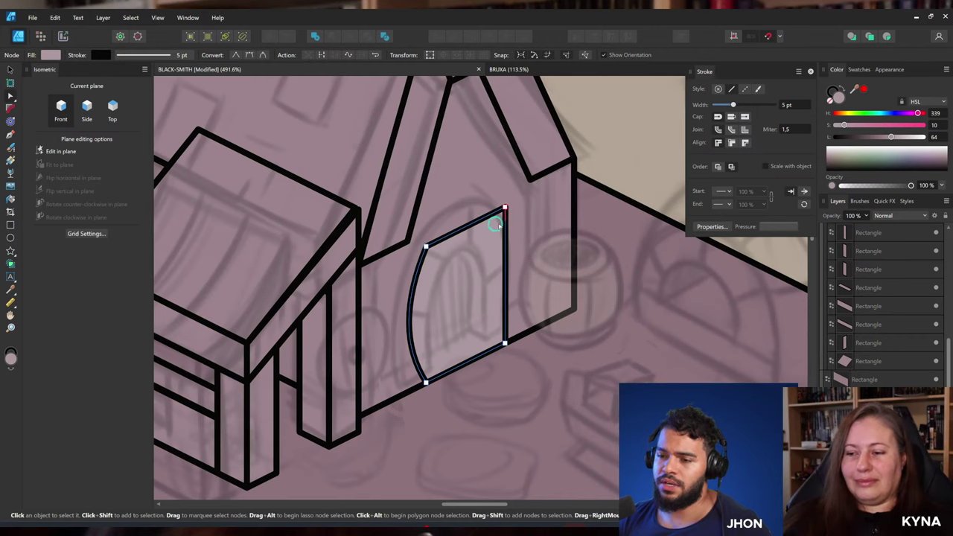
left_click_drag(505, 270, 519, 261)
left_click_drag(461, 230, 473, 247)
key("z")
Duplicate the arched doorway, scale the copy down slightly, shift it back to the left and clip it inside the original arch.
key("v")
key("ctrl+j")
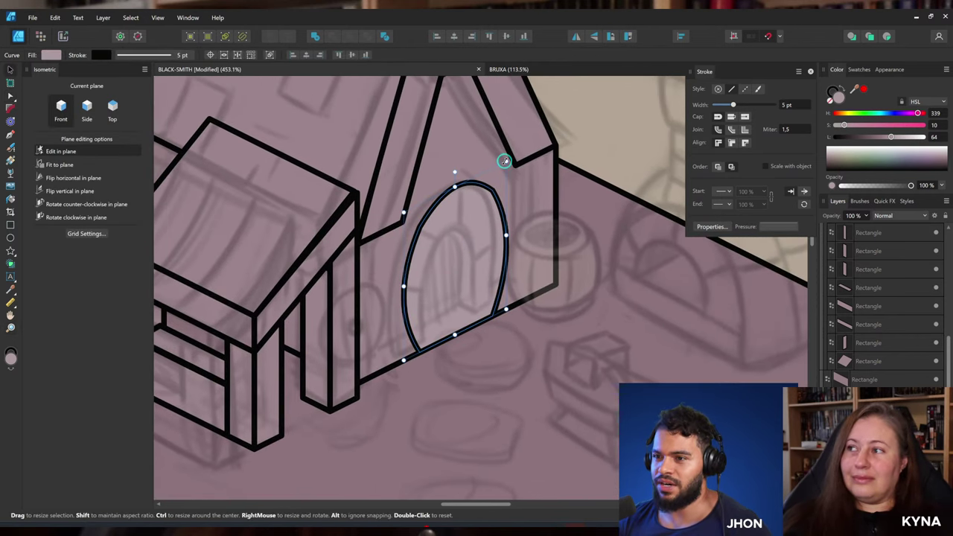
left_click_drag(506, 161, 496, 179)
left_click_drag(467, 231, 459, 244)
scroll(879, 306, "down", 1)
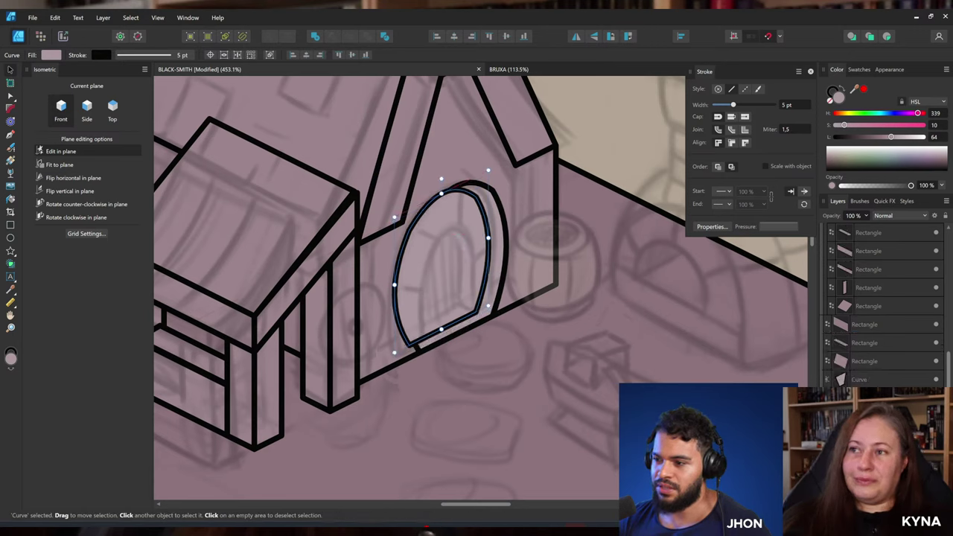
key("z")
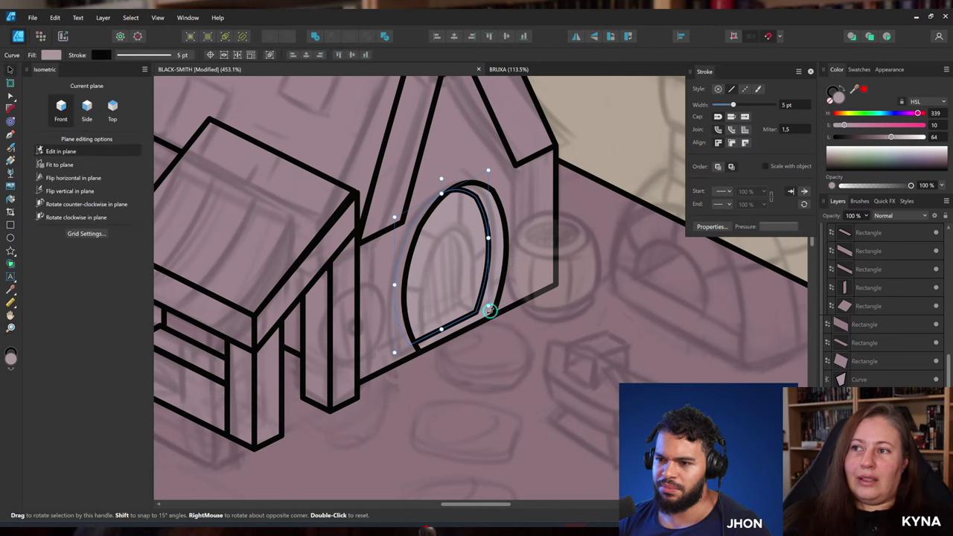
Draw a top-plane rectangle as the doorway's floor, between the wall's base line and the inner arch's lower edge.
left_click_drag(488, 307, 474, 273)
key("ctrl+space")
key("space")
left_click(11, 225)
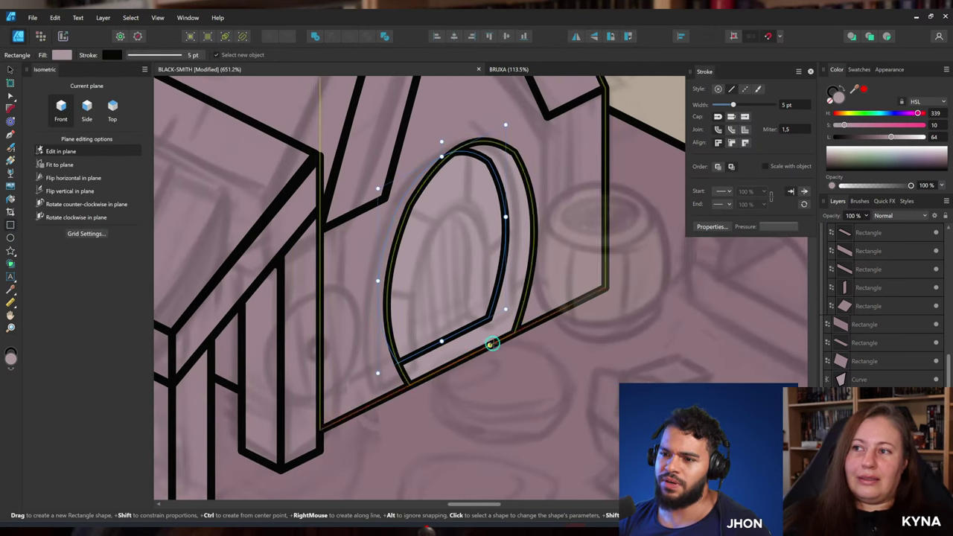
key("ctrl+space")
left_click_drag(534, 363, 495, 337)
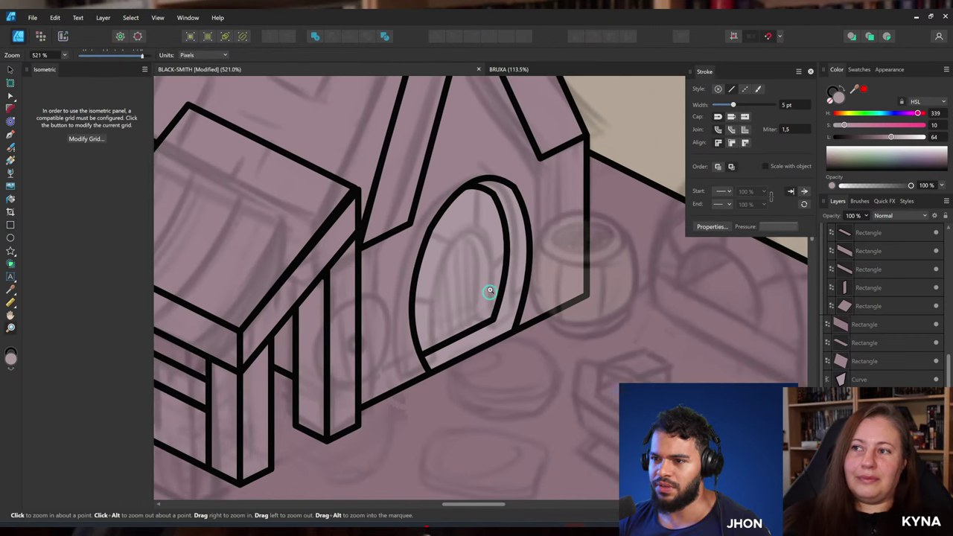
key("v")
left_click(482, 326)
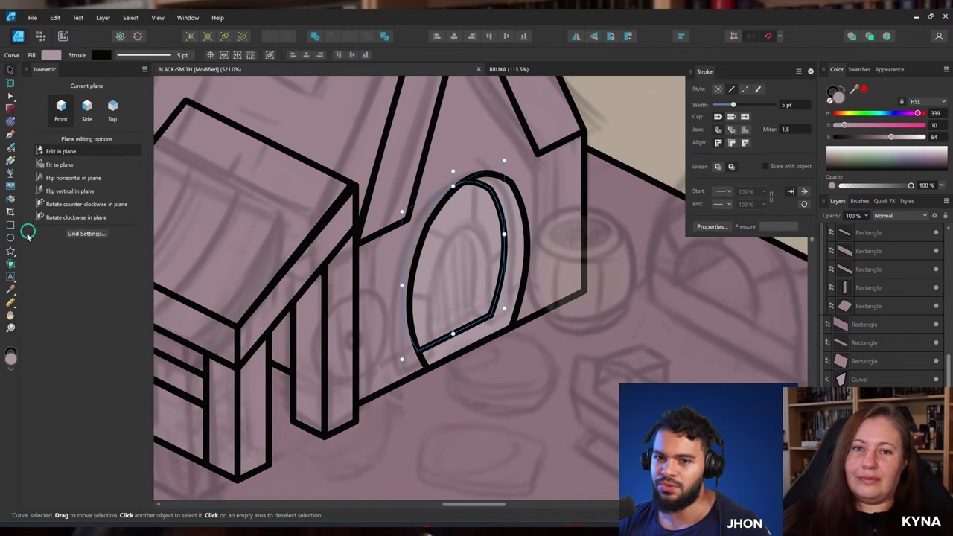
left_click(13, 226)
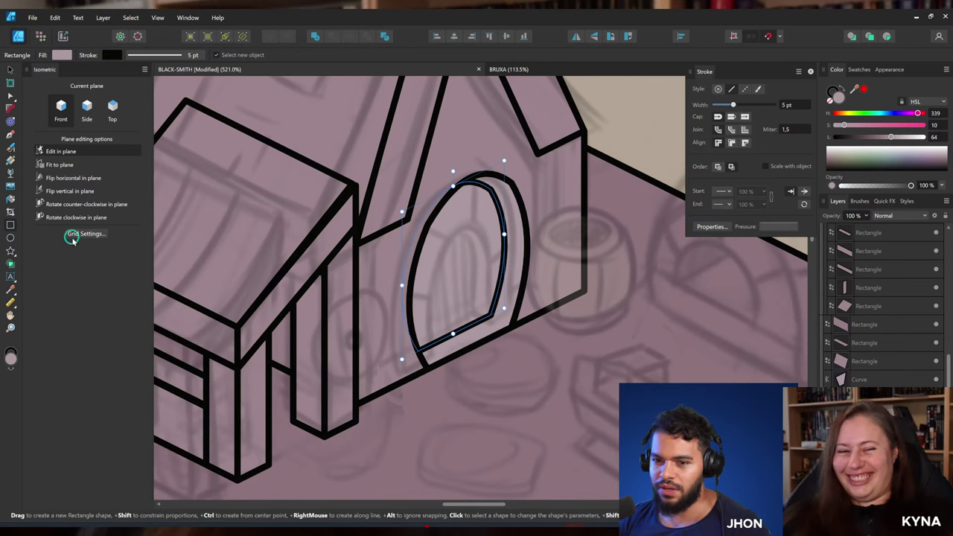
left_click(113, 110)
left_click_drag(427, 367, 492, 318)
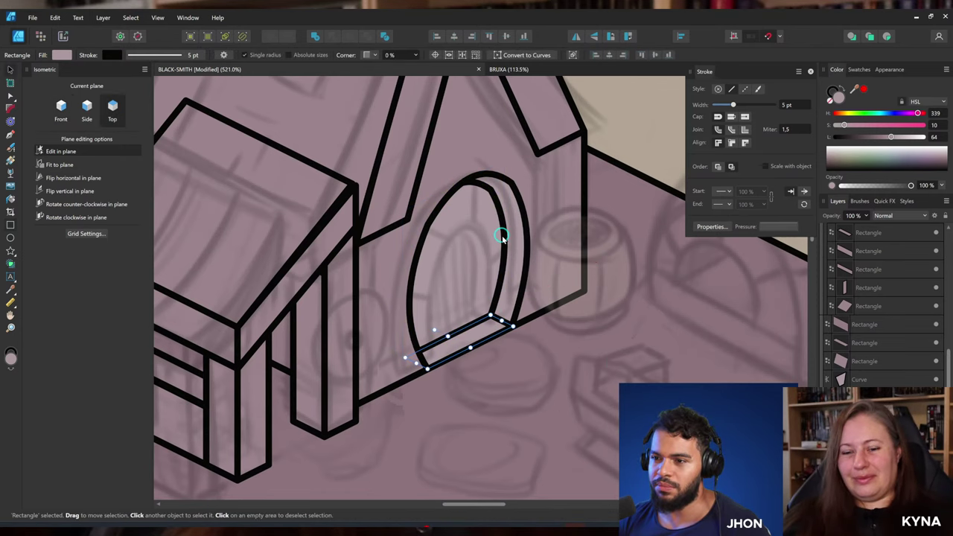
scroll(502, 237, "down", 2)
key("z")
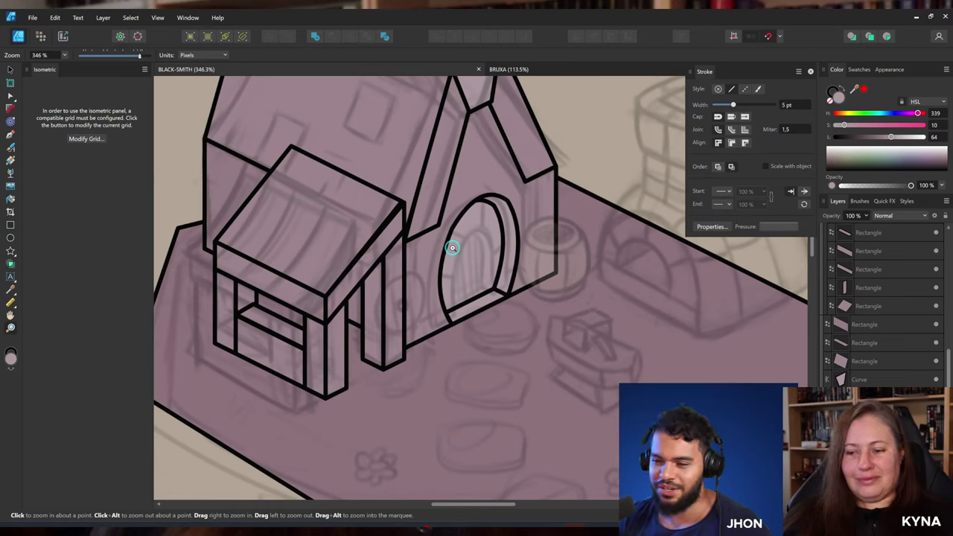
scroll(452, 248, "down", 3)
scroll(501, 221, "up", 5)
key("v")
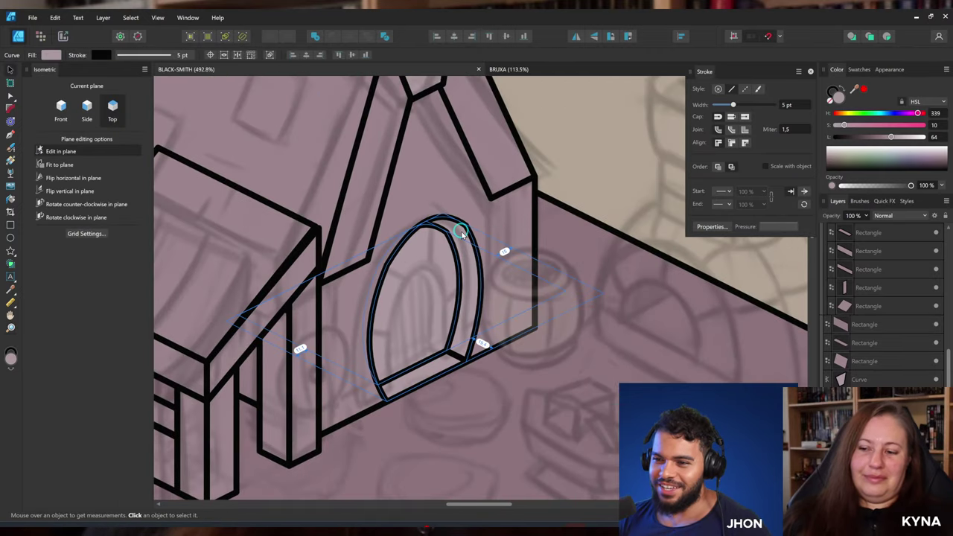
left_click_drag(463, 233, 499, 215)
left_click(500, 215)
left_click_drag(516, 178, 534, 168)
key("ctrl+z")
Duplicate the outer doorway arch, place the copy behind the doorway and enlarge it slightly beyond the opening.
key("z")
left_click_drag(515, 245, 510, 225)
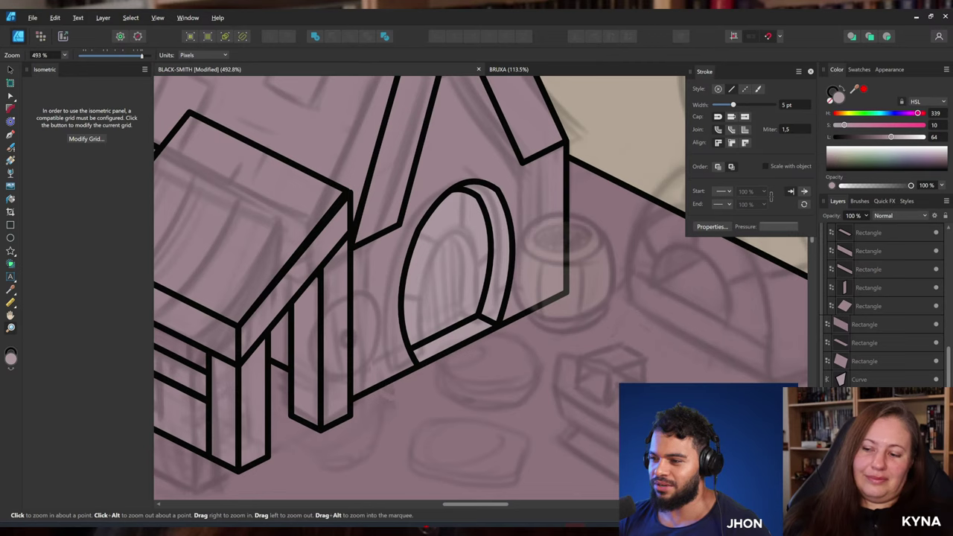
key("ctrl+z")
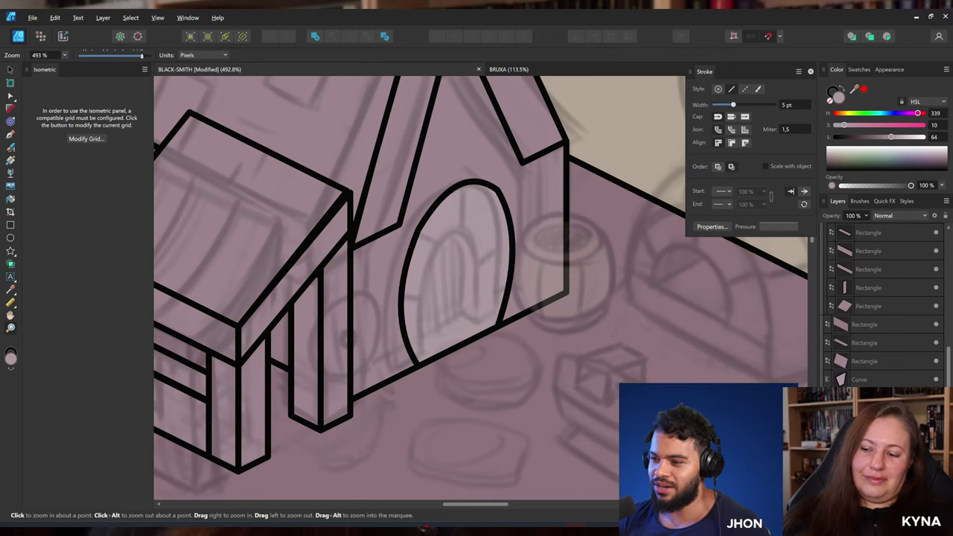
key("ctrl+z")
key("v")
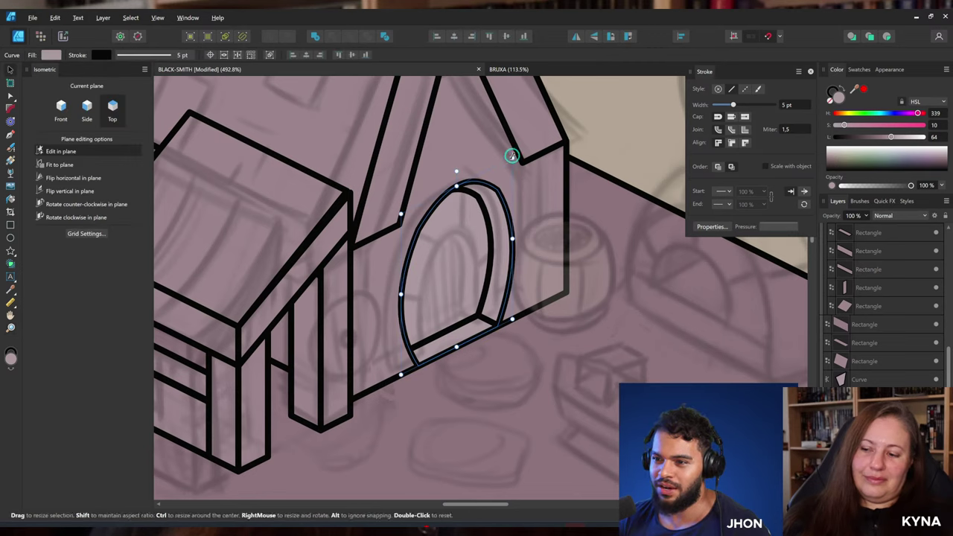
left_click_drag(510, 159, 519, 138)
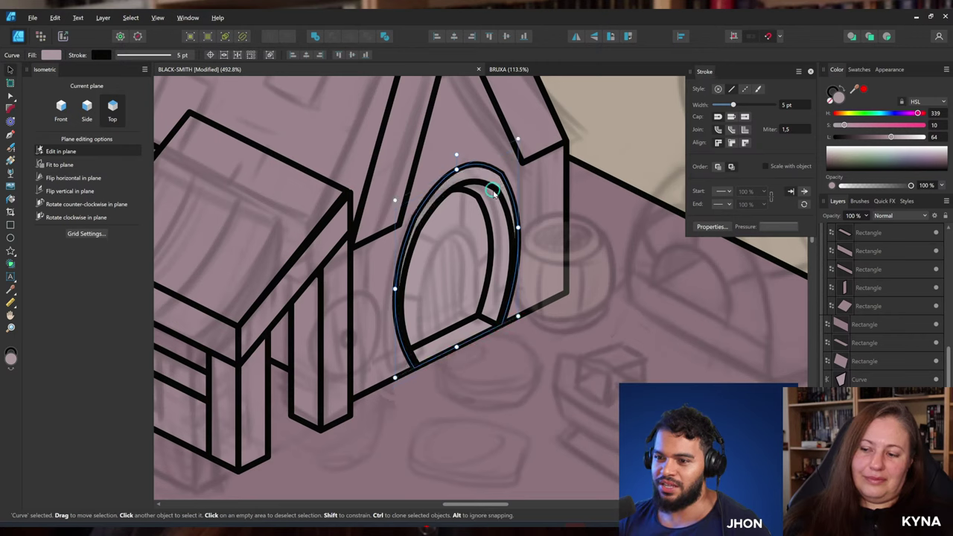
key("a")
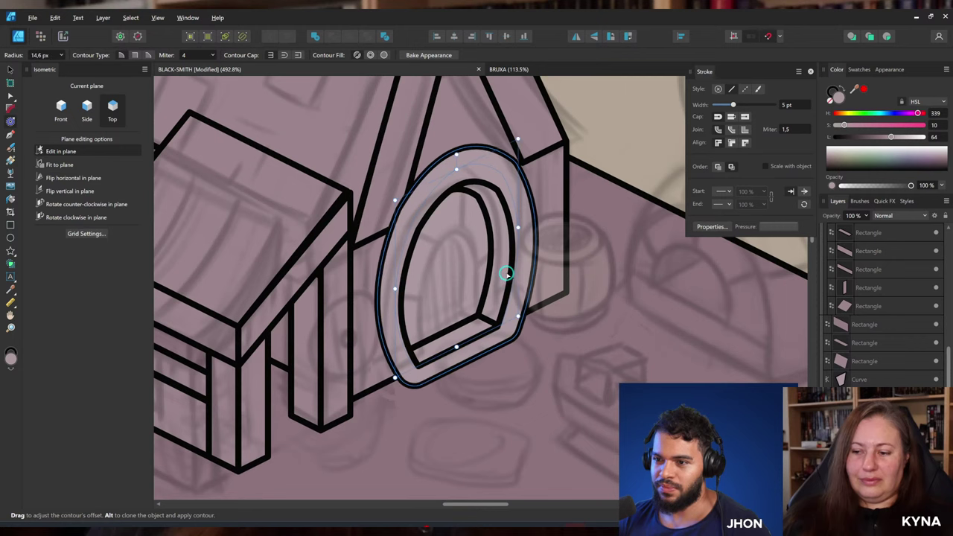
key("z")
left_click_drag(493, 274, 499, 274)
left_click_drag(500, 274, 490, 302)
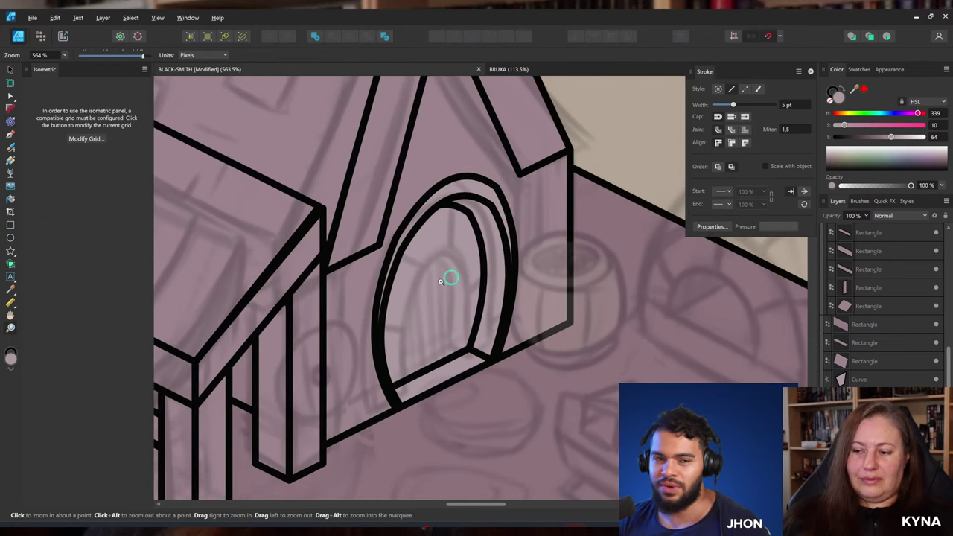
scroll(444, 285, "up", 1)
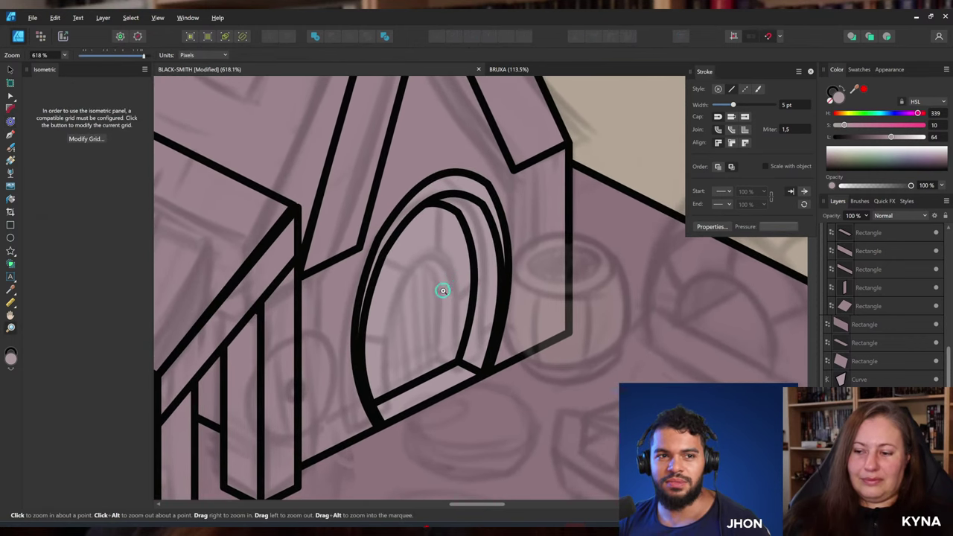
Apply an outward contour with a 23 px radius to the enlarged arch to make a thick door frame.
key("v")
mouse_move(442, 291)
left_mouse_down()
mouse_move(466, 266)
mouse_move(470, 292)
mouse_move(445, 294)
left_mouse_up()
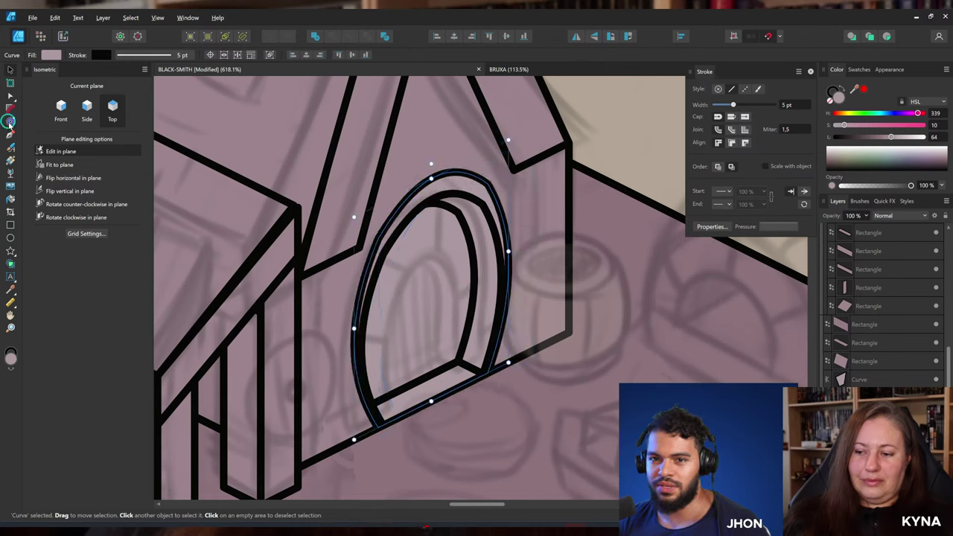
left_click(8, 122)
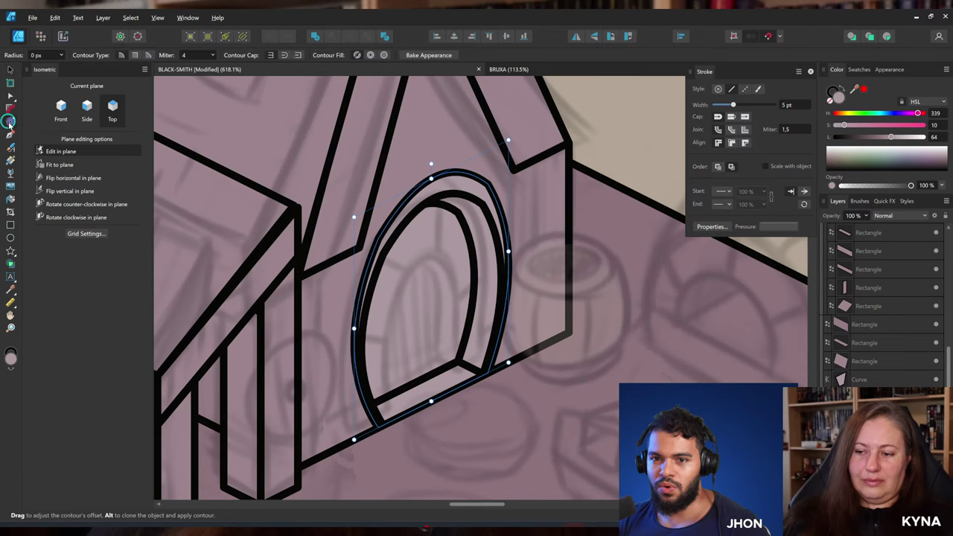
left_click_drag(447, 266, 481, 247)
left_click_drag(459, 289, 472, 253)
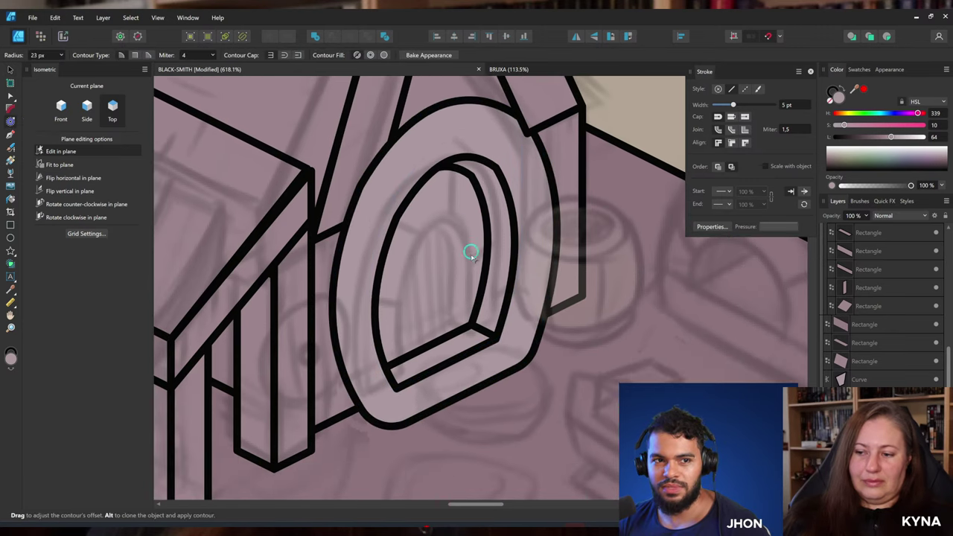
Convert the door frame shape to curves and set nodes where its two sides meet the wall's base line.
key("z")
left_click_drag(493, 316, 474, 109)
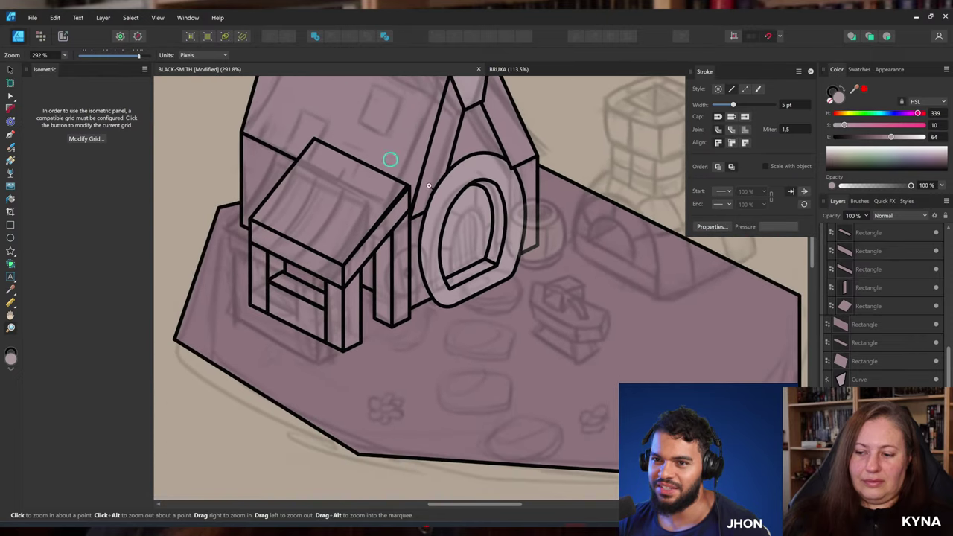
left_click_drag(390, 159, 520, 297)
key("a")
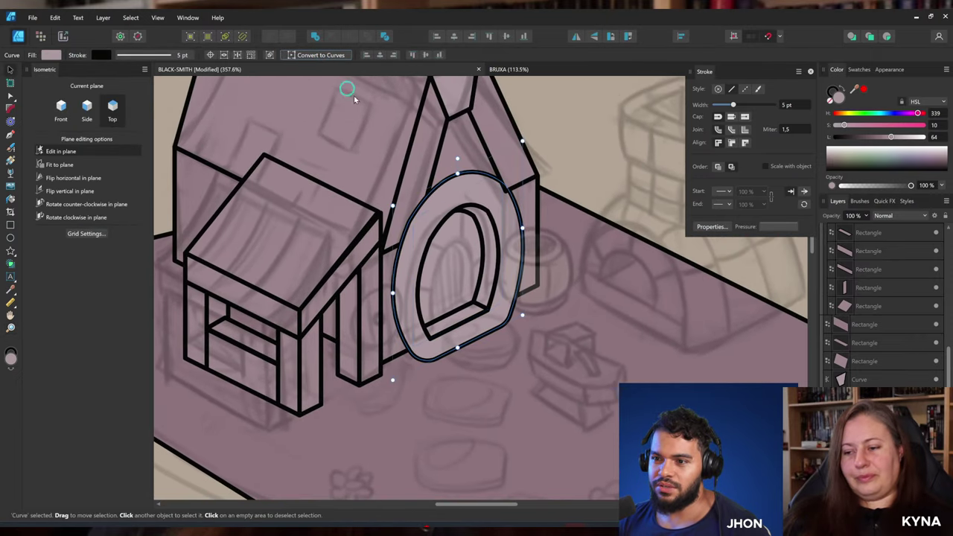
scroll(462, 339, "up", 2)
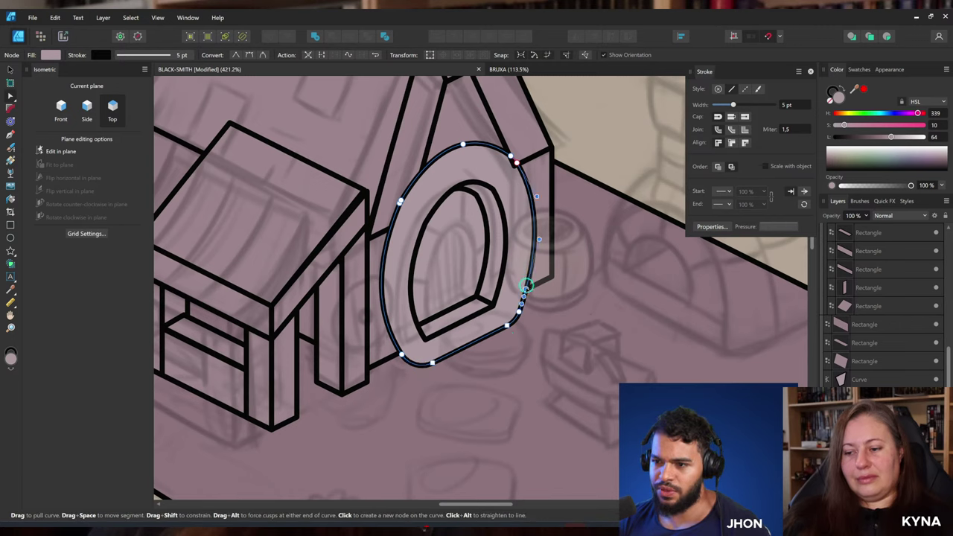
left_click_drag(400, 355, 401, 351)
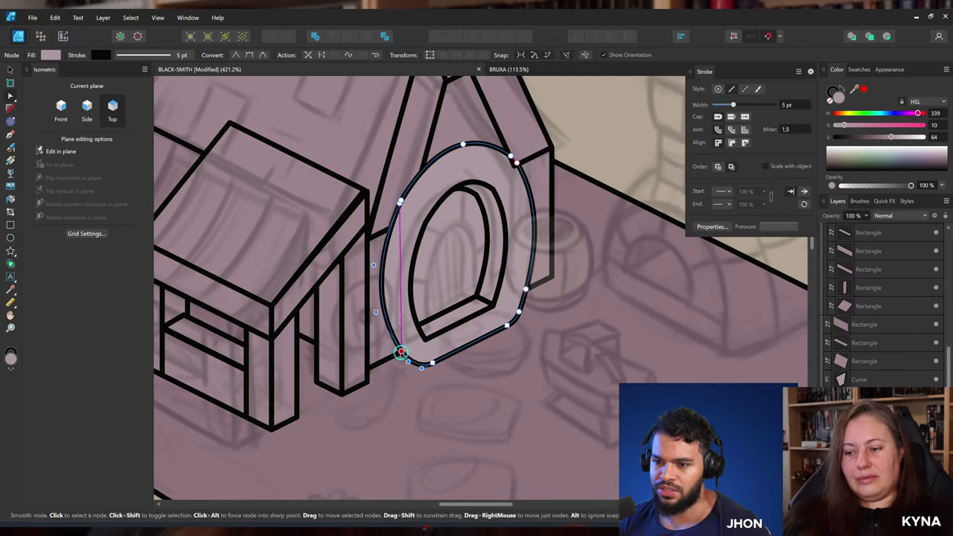
Delete the door frame's extra nodes below the wall's base line at both lower corners.
left_click_drag(455, 371, 428, 356)
key("Delete")
left_click_drag(535, 354, 524, 291)
key("Delete")
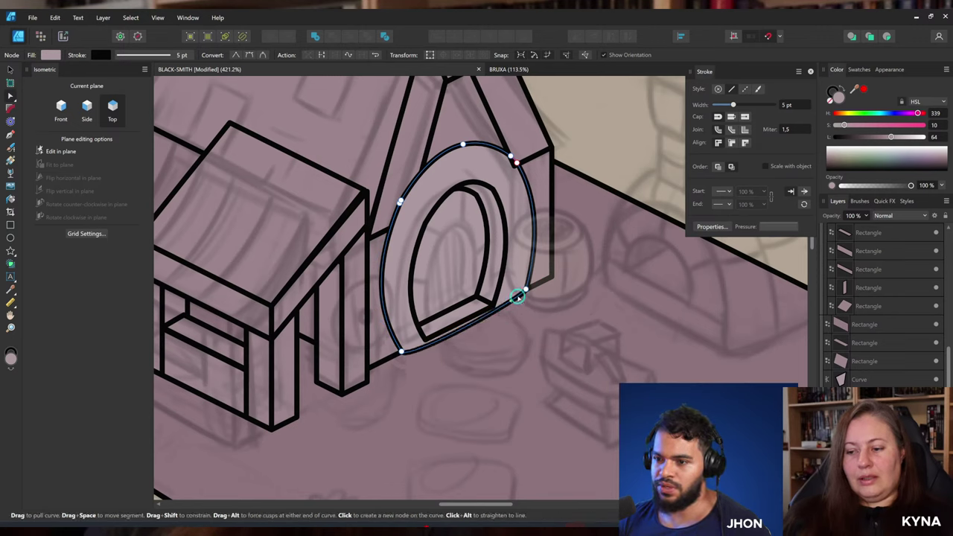
Straighten the door frame's bottom edge so it follows the wall's base line.
left_click(410, 357)
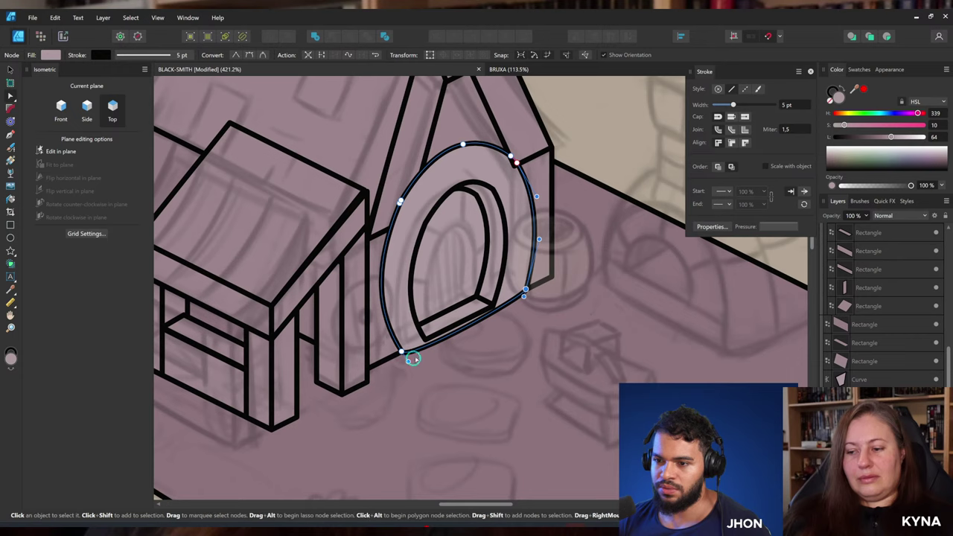
left_click_drag(432, 344, 437, 338)
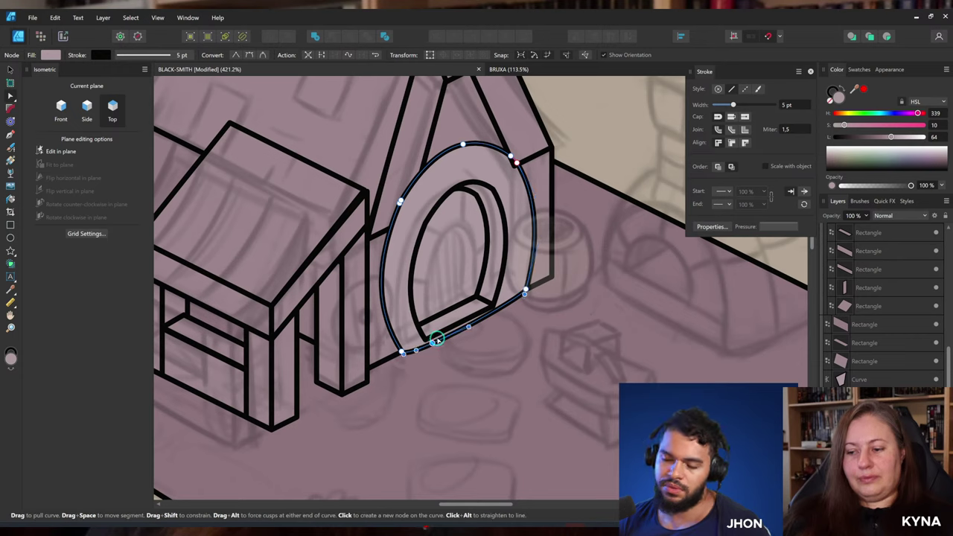
key("ctrl+z")
left_click(435, 335)
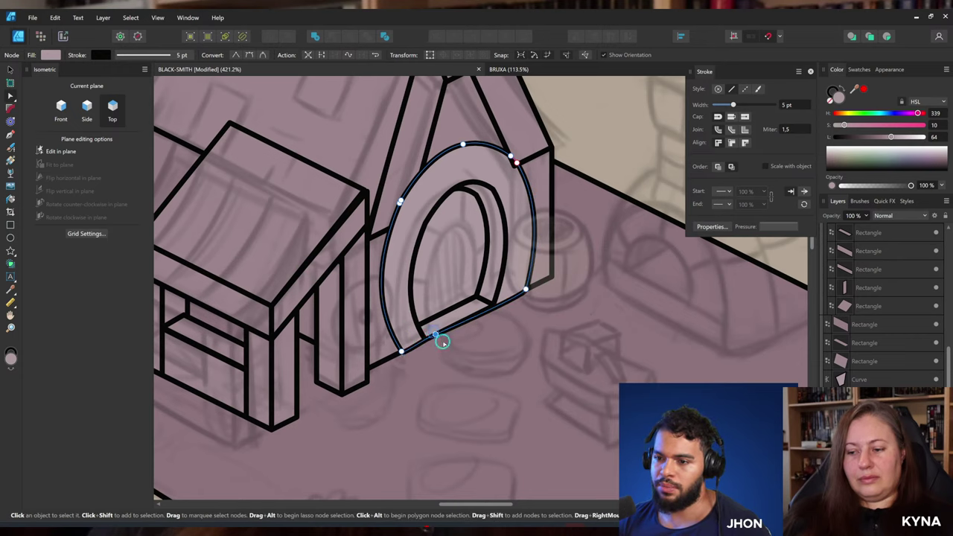
Darken the doorway's inner depth face to a lightness of 37.
key("z")
left_click_drag(508, 291, 496, 276)
key("ctrl+space")
key("space")
double_click(474, 274)
key("space")
left_click_drag(877, 138, 869, 139)
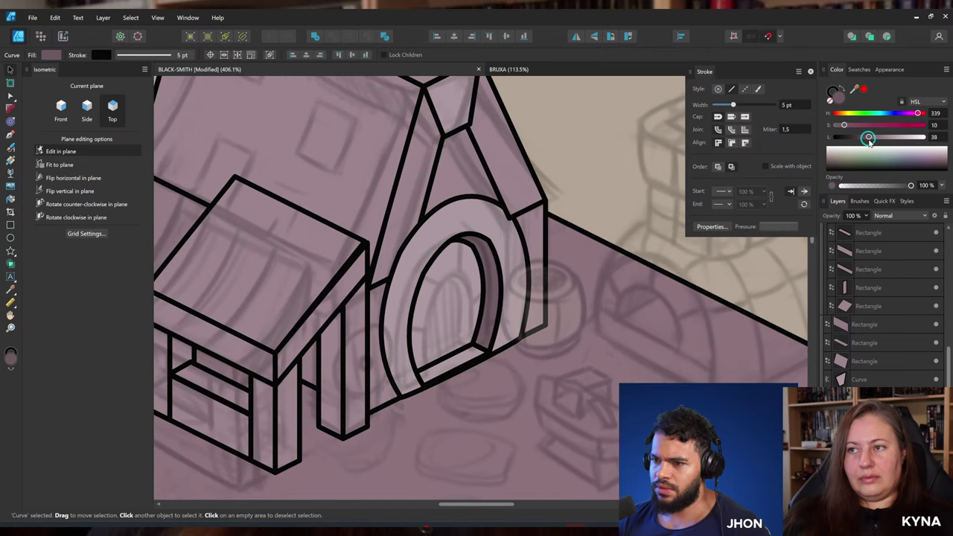
Delete the arched doorway together with its surrounding frame from the gable wall.
left_click(475, 347)
left_click(489, 279)
key("ctrl+space")
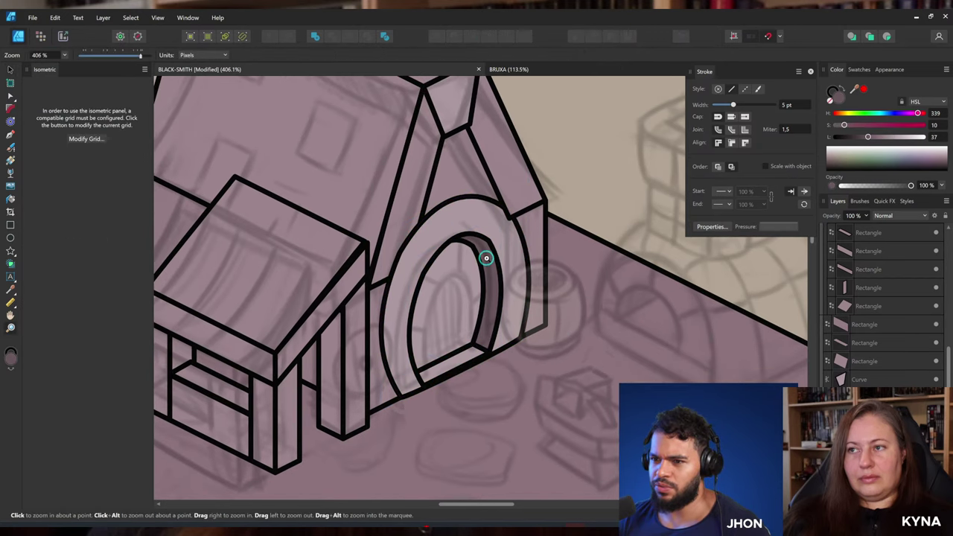
left_click_drag(487, 258, 474, 255)
left_click(471, 216)
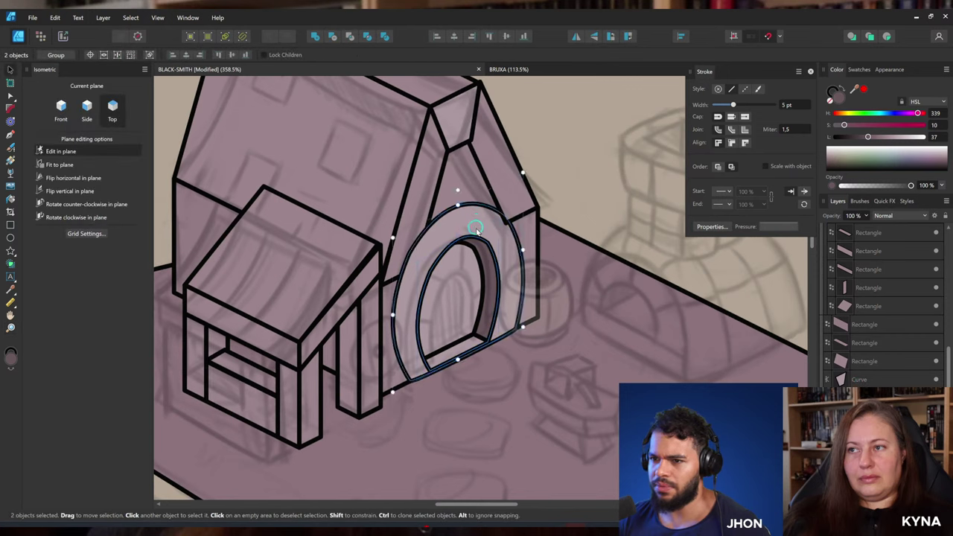
left_click(477, 245, "shift")
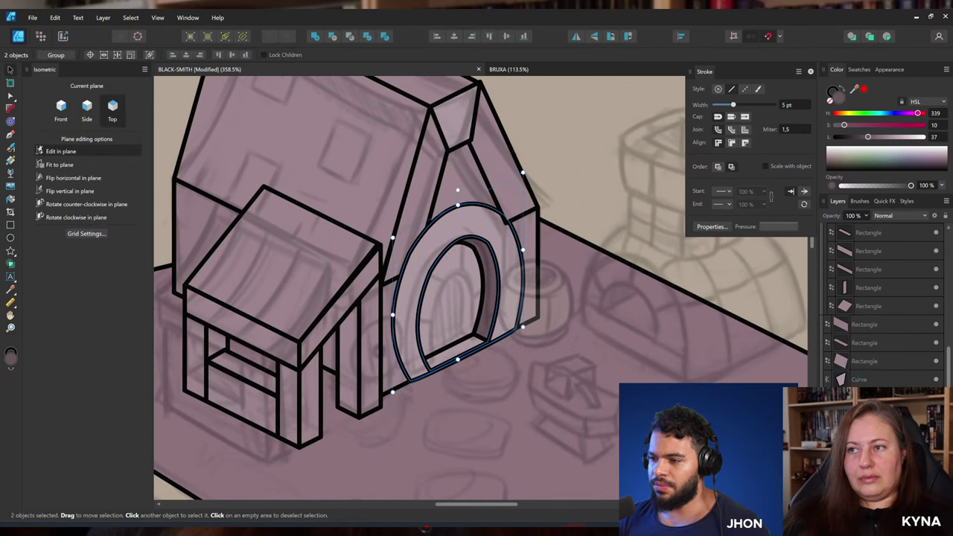
key("ctrl+space")
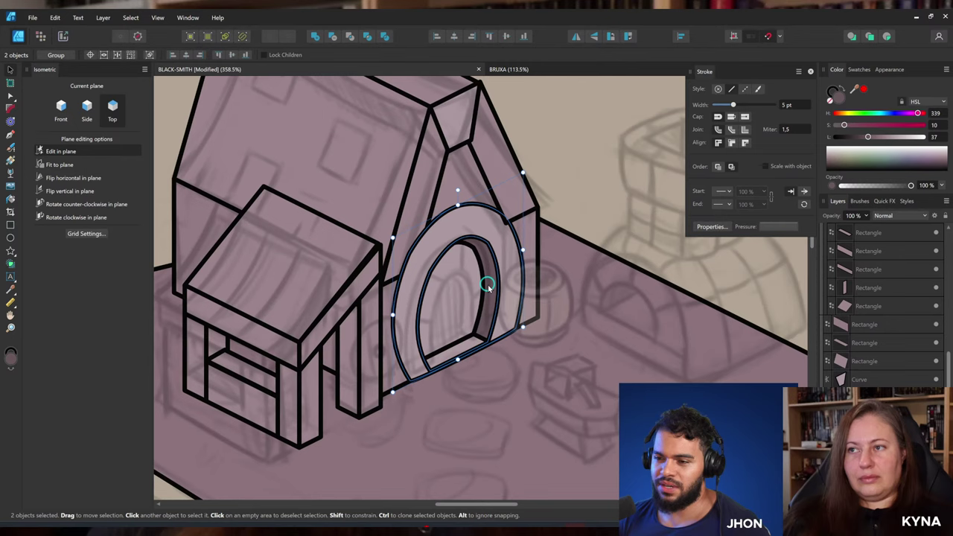
key("Delete")
Draw a tall rectangle in the Front plane, nested inside the gable wall, from its right base corner up to the roof edge.
left_click(488, 272)
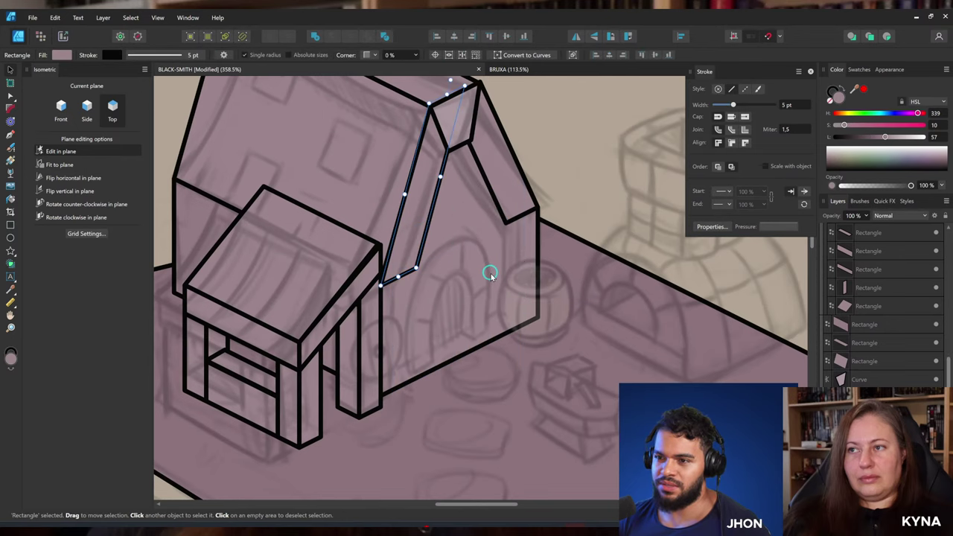
key("ctrl+space")
left_click_drag(512, 272, 483, 288)
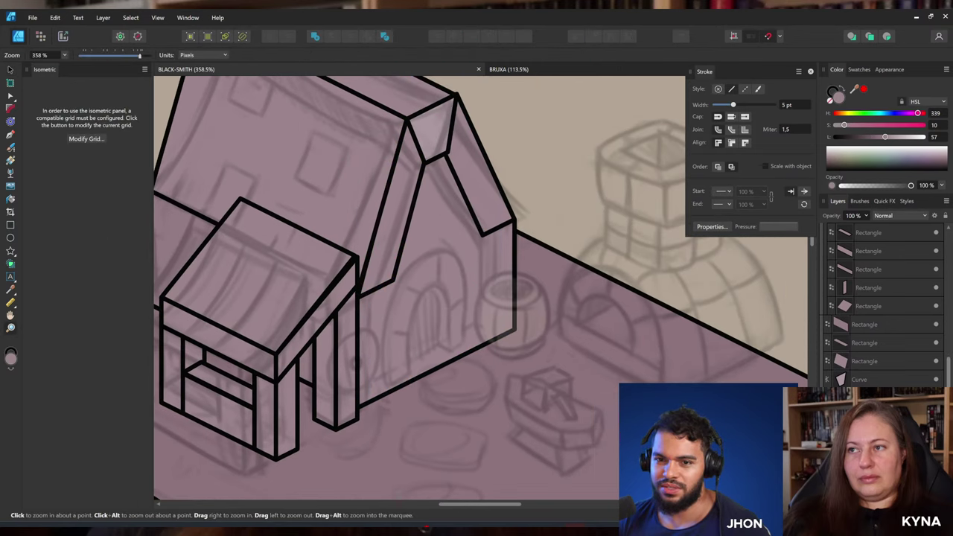
left_click(10, 225)
key("space")
left_click_drag(427, 266, 422, 270)
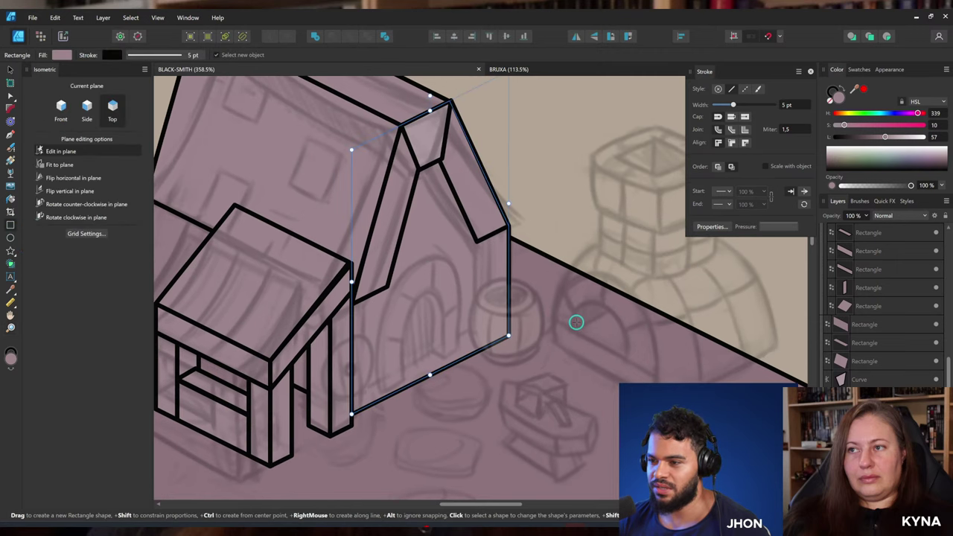
left_click_drag(573, 322, 561, 328)
key("space")
left_click_drag(378, 153, 372, 149)
key("space")
left_click_drag(475, 234, 469, 231)
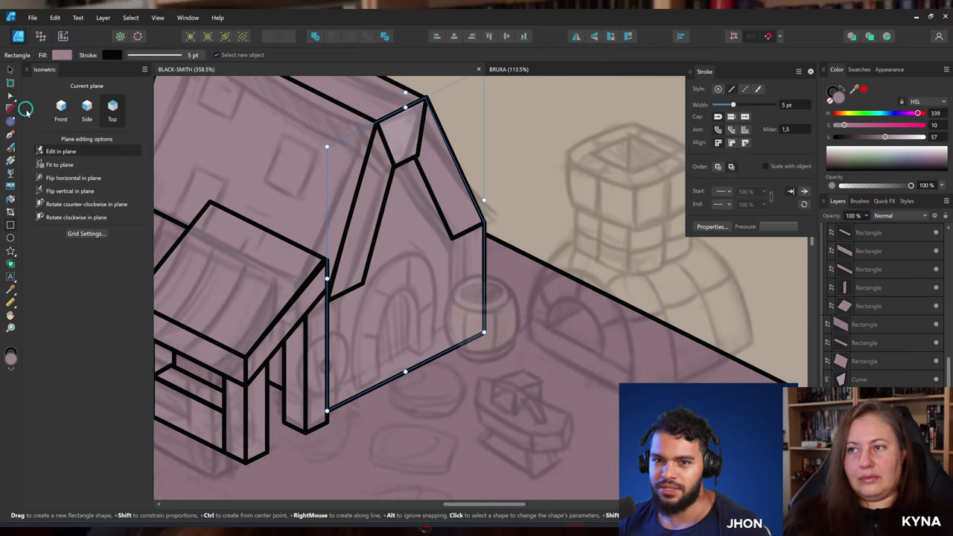
key("space")
left_click_drag(449, 257, 460, 257)
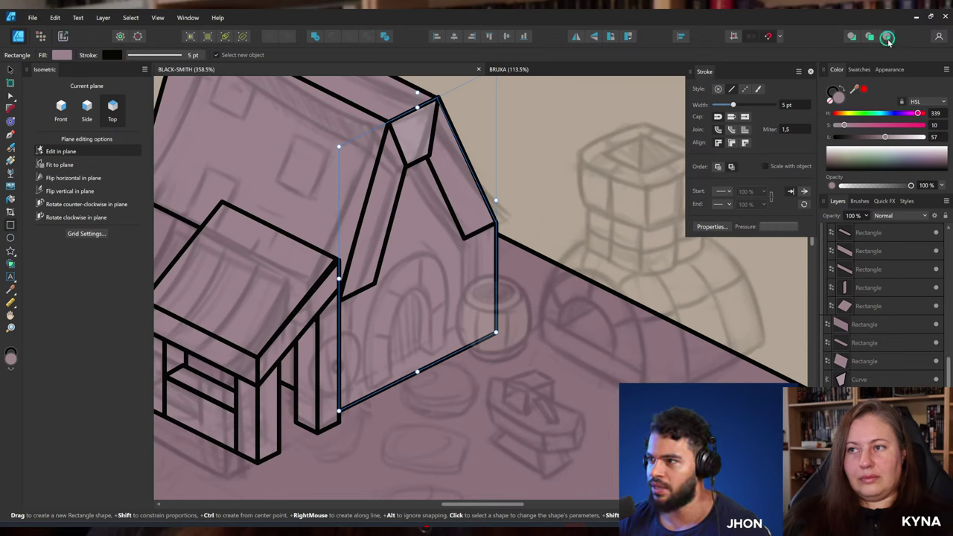
left_click_drag(507, 349, 476, 221)
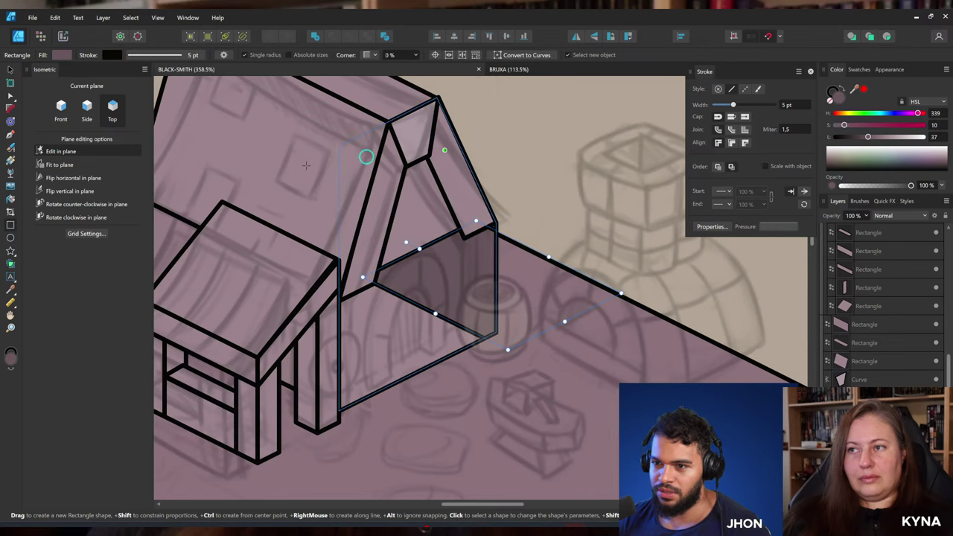
key("ctrl+z")
left_click(65, 110)
left_click_drag(496, 341, 466, 232)
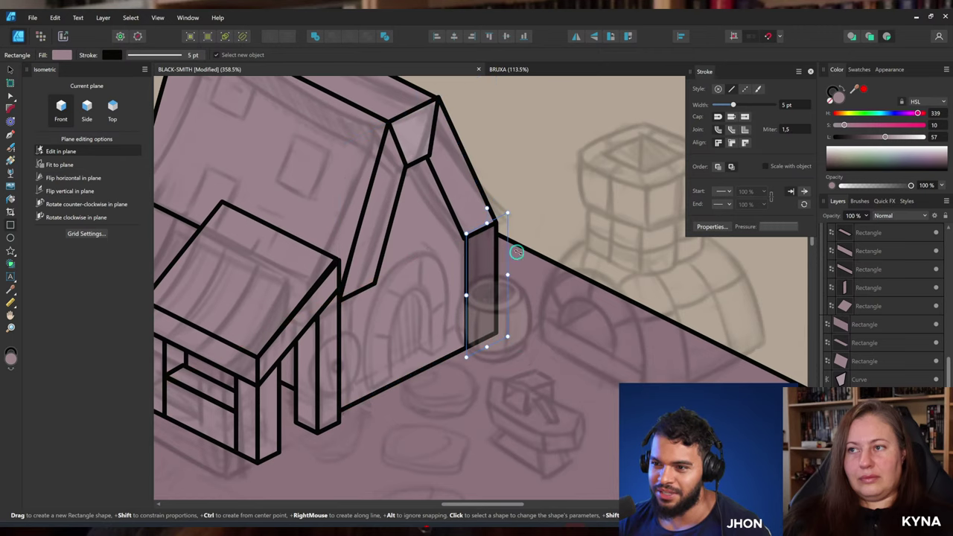
Set the new corner panel's fill lightness to 52.
key("space")
left_click_drag(470, 297, 520, 313)
key("v")
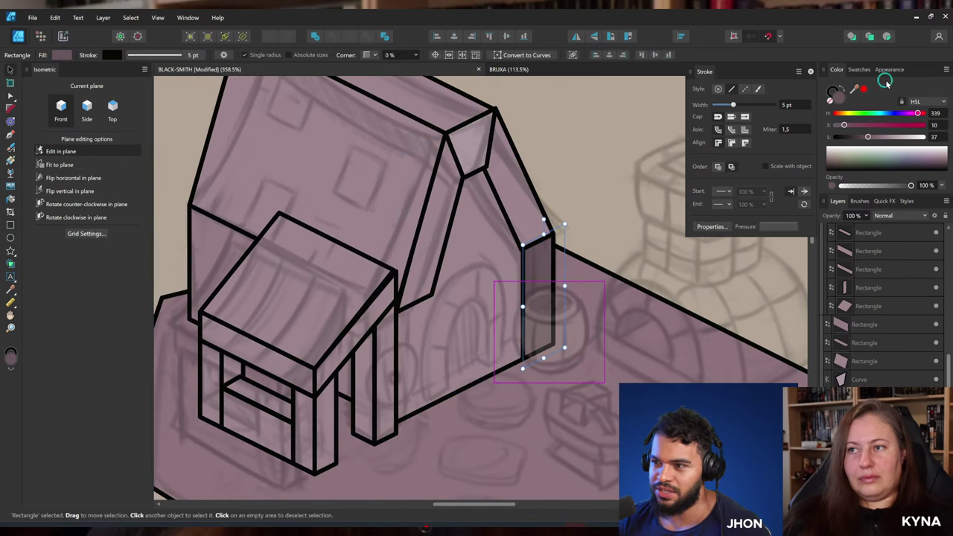
left_click_drag(872, 139, 883, 142)
left_click(564, 273)
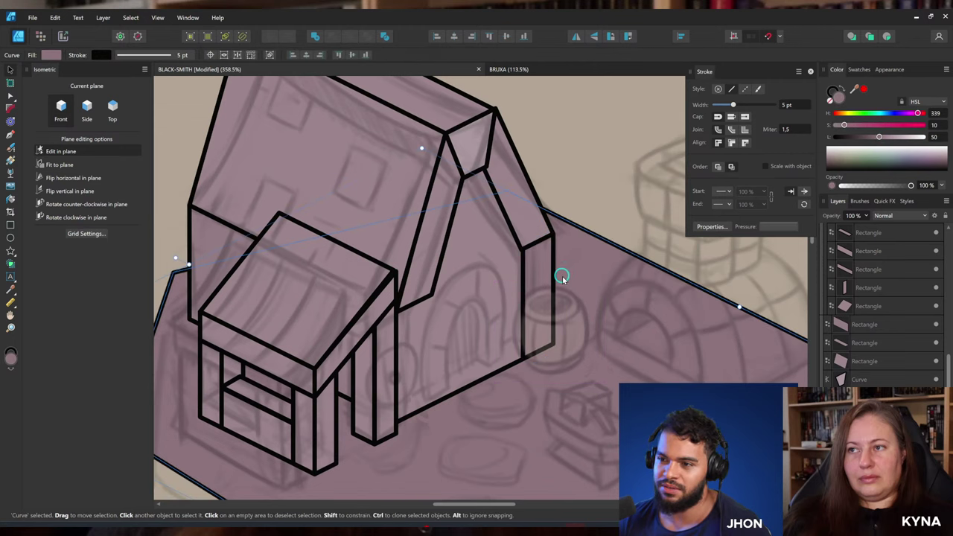
Duplicate the corner panel to the gable wall's left end and narrow the copy to about 50 px wide.
key("space")
left_click_drag(522, 296, 531, 279)
key("m")
left_click(531, 277)
scroll(531, 278, "down", 1)
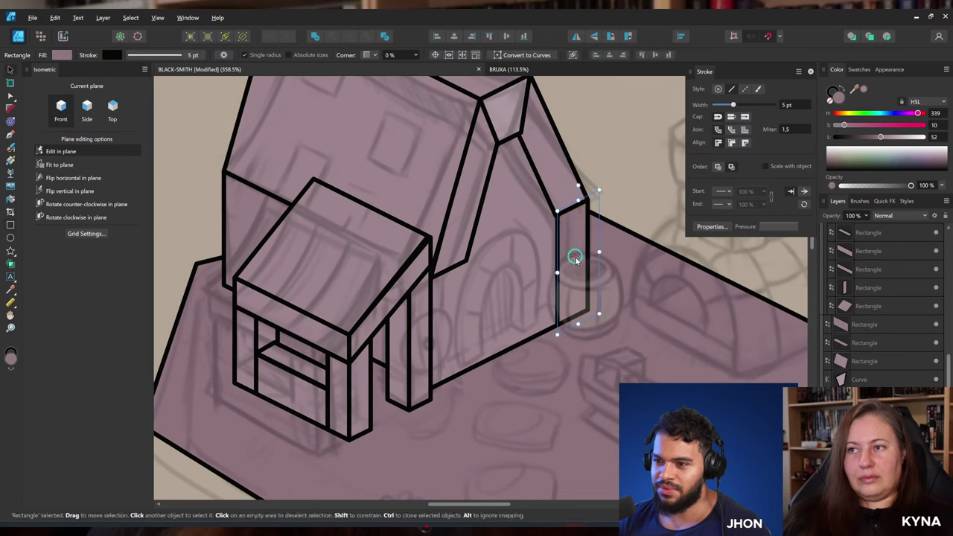
left_click_drag(571, 255, 452, 304)
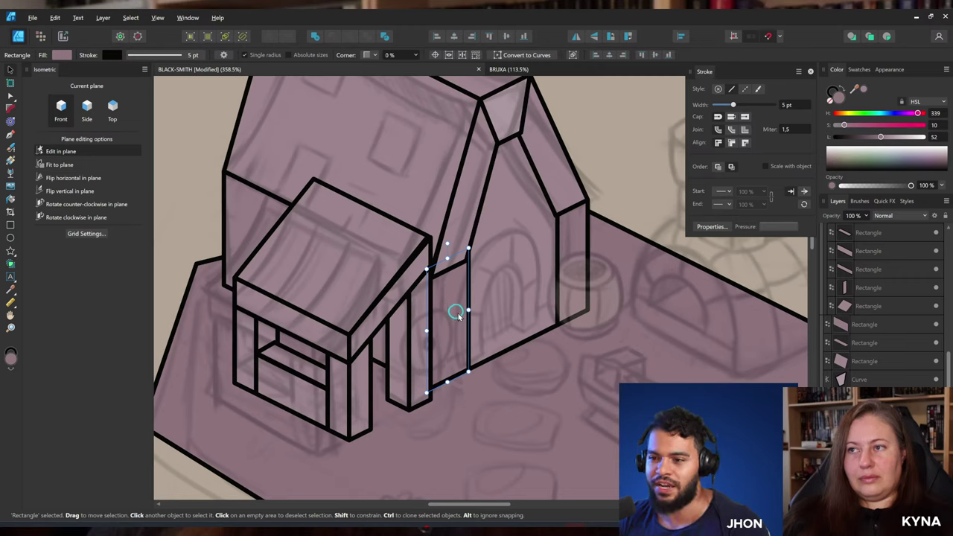
left_click_drag(469, 310, 466, 314)
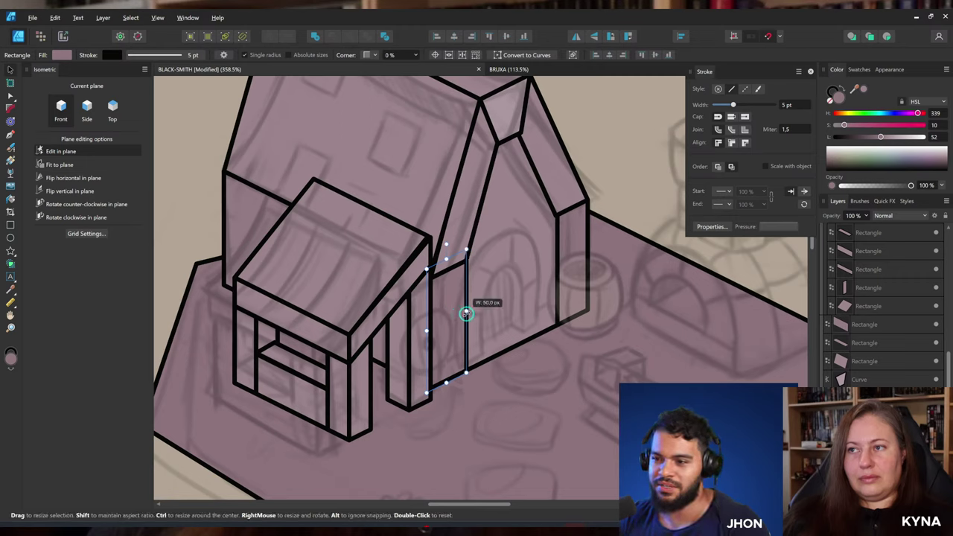
left_click_drag(513, 292, 460, 326)
scroll(484, 225, "up", 1)
Duplicate the right slanted roof board, shift the copy slightly inward and skew its lower end to show the board's thickness.
left_click(501, 222)
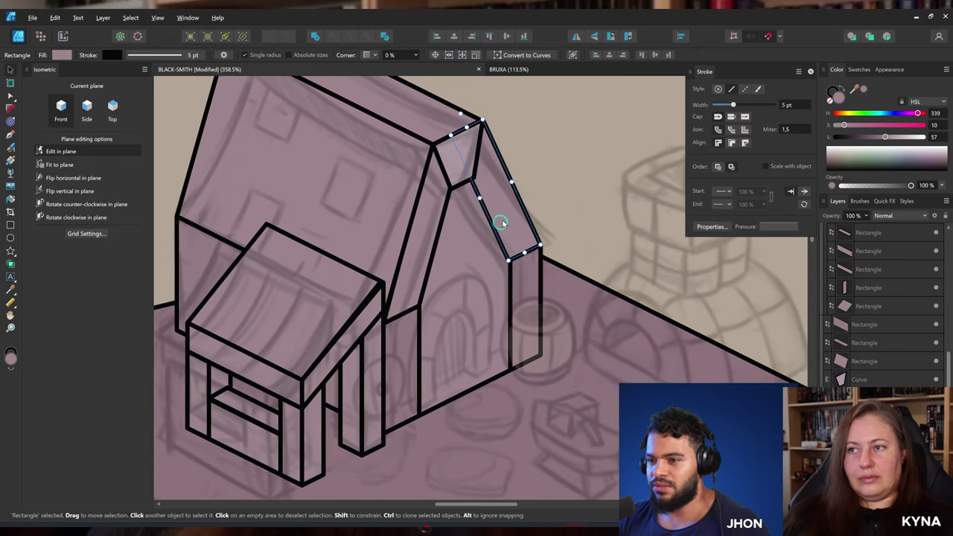
left_click_drag(503, 221, 498, 222)
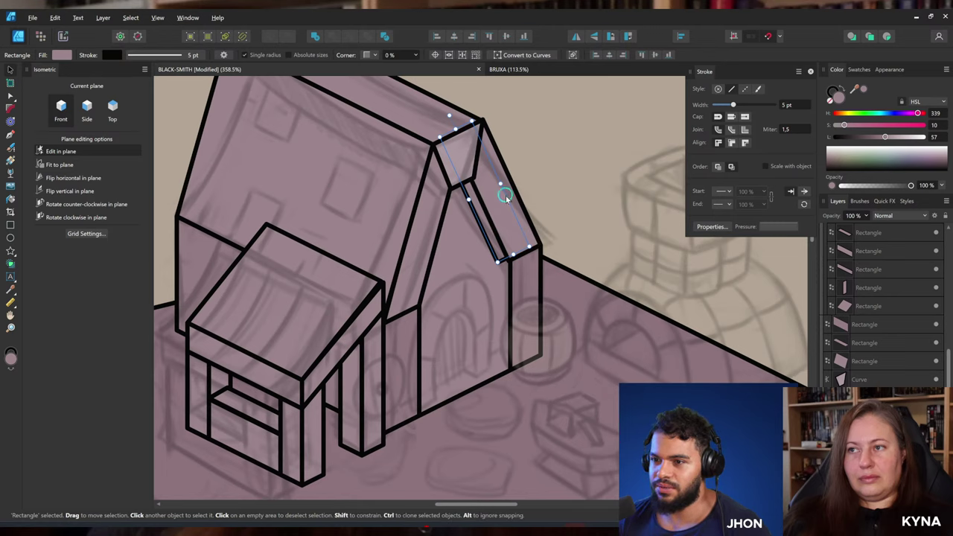
left_click_drag(506, 180, 506, 224)
left_click_drag(509, 226, 513, 228)
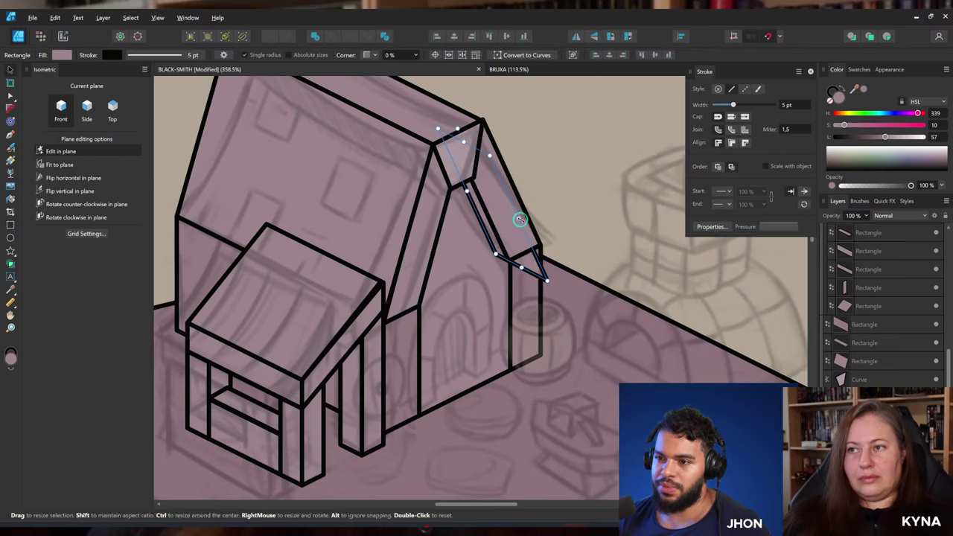
left_click_drag(521, 219, 380, 280)
Duplicate the right corner panel and narrow the copy into a thin vertical side strip along the panel's inner edge.
key("z")
left_click_drag(534, 290, 503, 297)
key("v")
left_click(511, 279)
key("z")
left_click_drag(512, 300, 479, 295)
key("v")
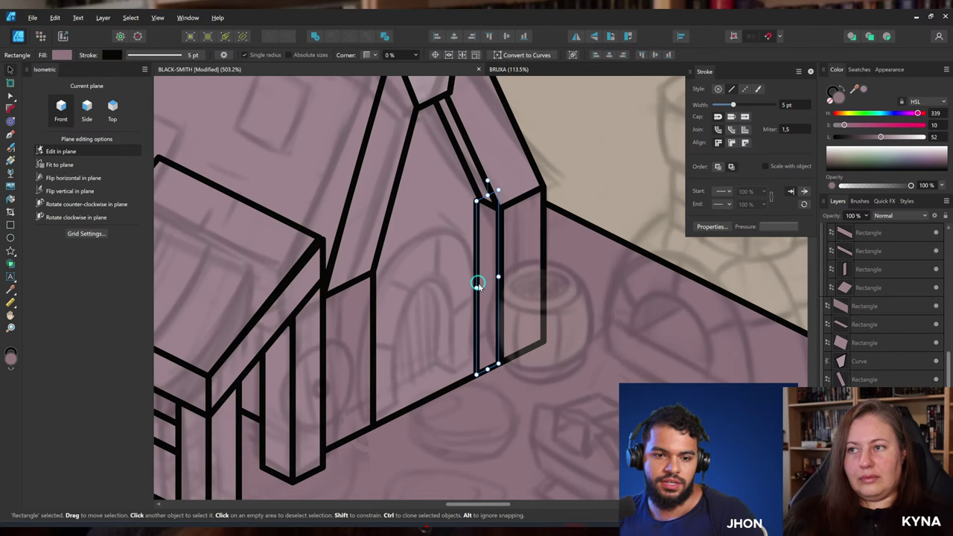
key("z")
left_click_drag(477, 280, 469, 312)
key("v")
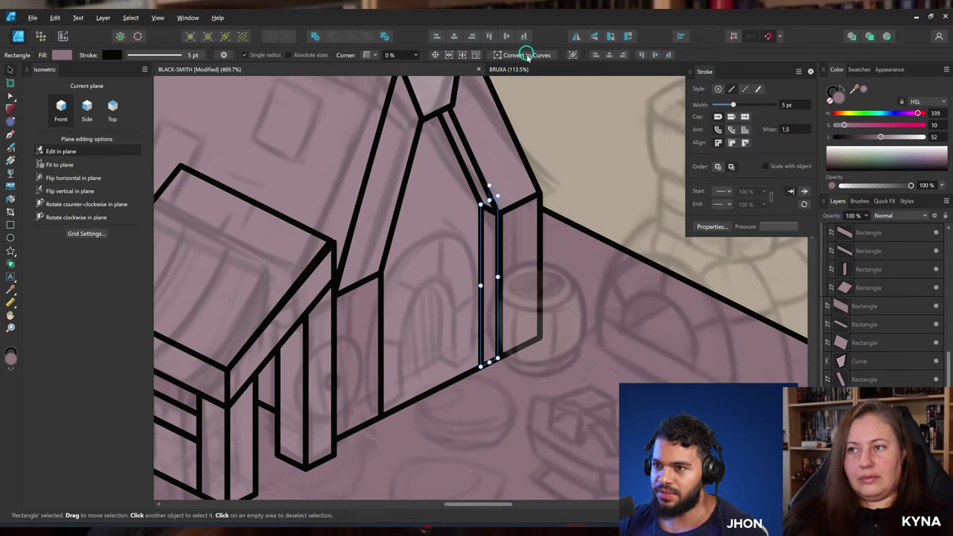
Convert the thin side strip to curves and raise its lower-left node so the bottom edge recedes.
key("a")
key("v")
left_click_drag(481, 367, 480, 355)
key("ctrl+z")
key("a")
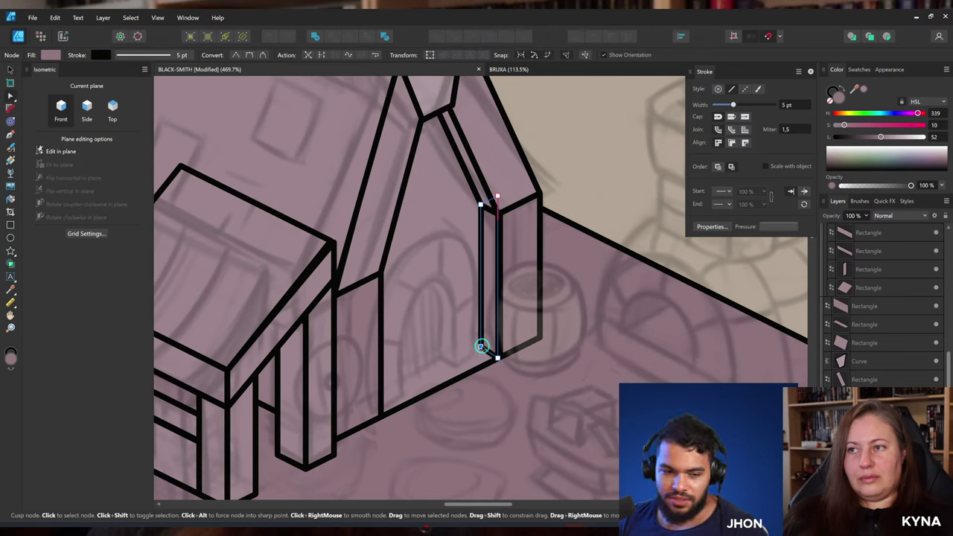
Add nodes to the gable wall's base edge where the left and right corner panels end.
key("z")
left_click_drag(488, 341, 347, 336)
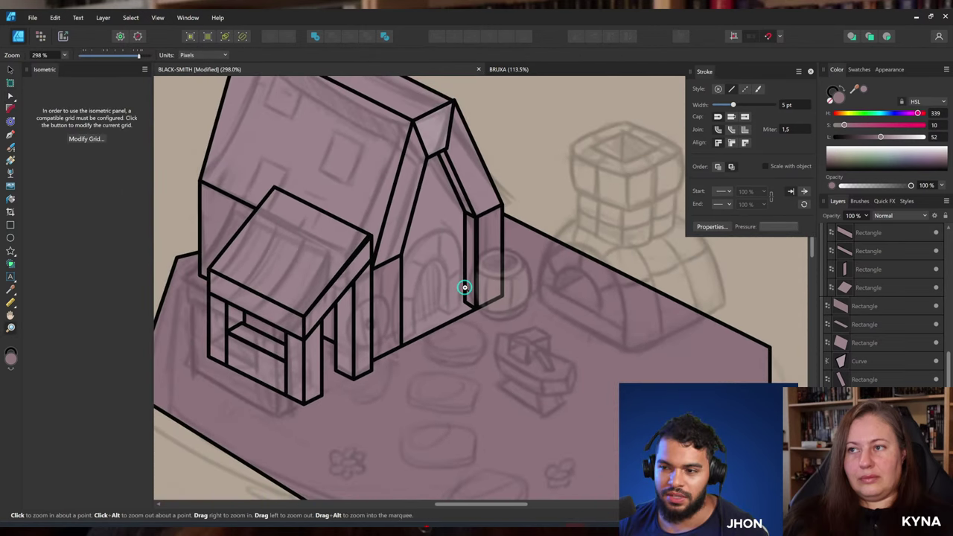
left_click_drag(464, 285, 542, 314)
key("a")
left_click(482, 331)
key("z")
key("a")
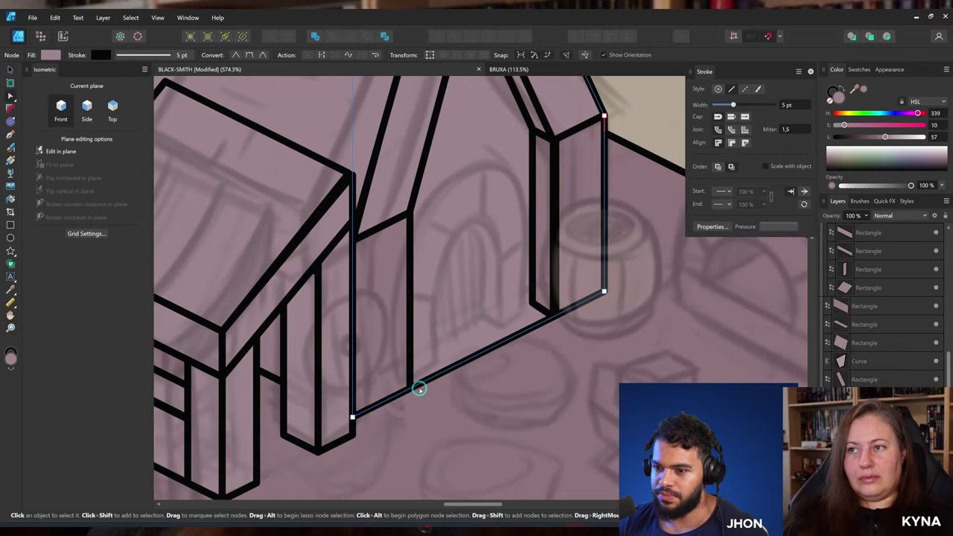
left_click(414, 386)
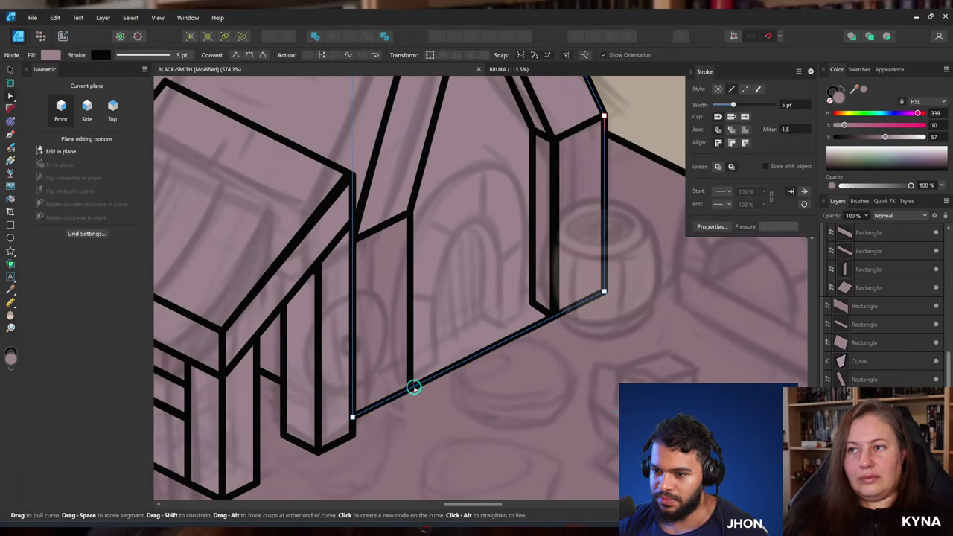
left_click(553, 316)
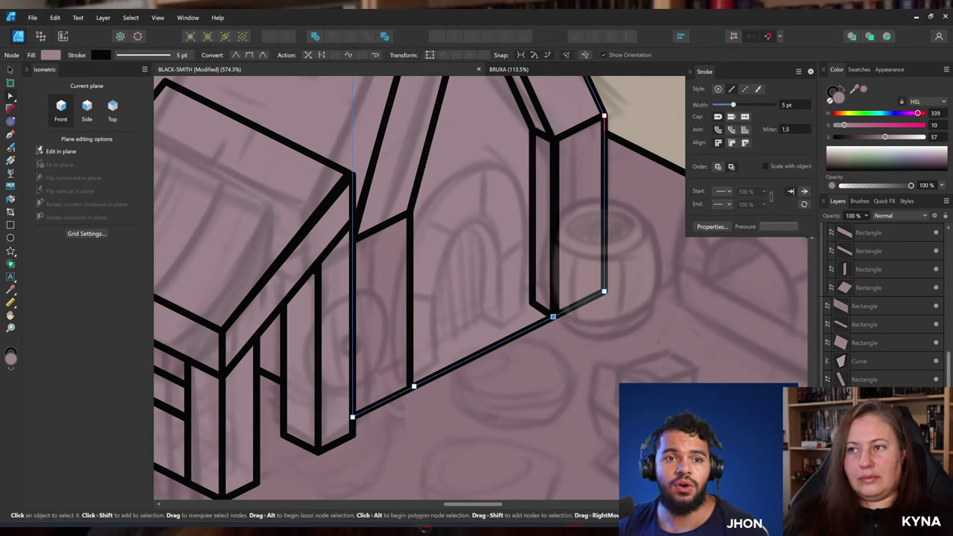
Add two more nodes to the wall's base edge and raise them to the panels' inner edges, recessing the middle section.
left_click(529, 326)
left_click_drag(529, 326, 532, 304)
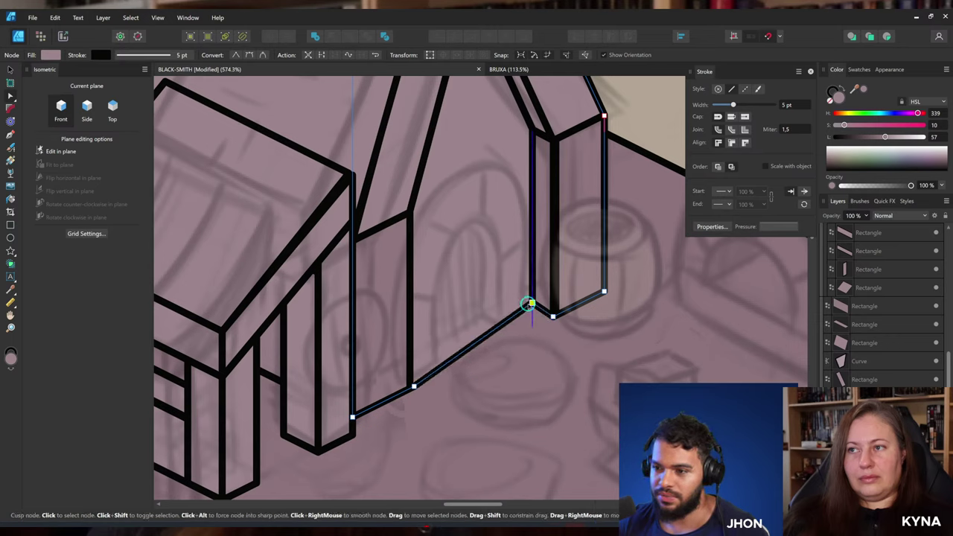
left_click(434, 373)
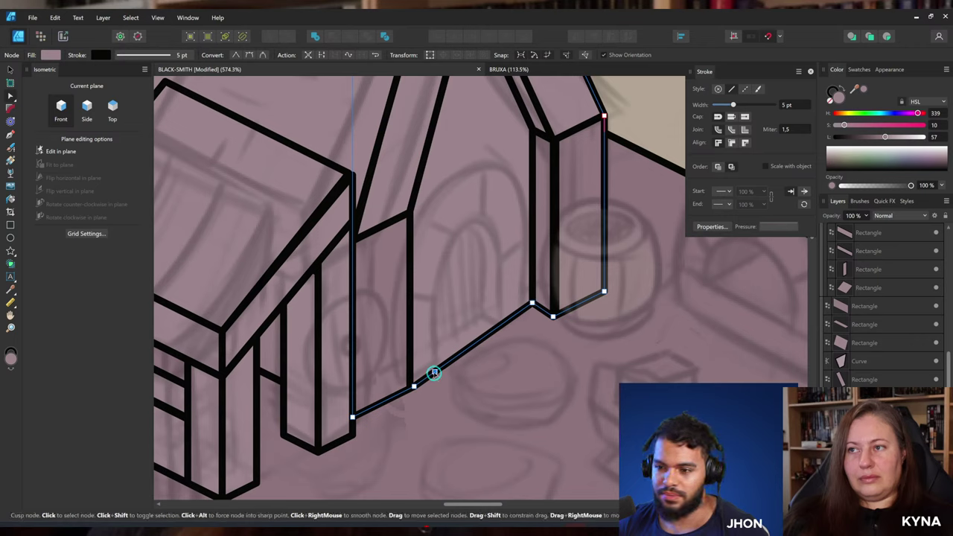
mouse_move(386, 531)
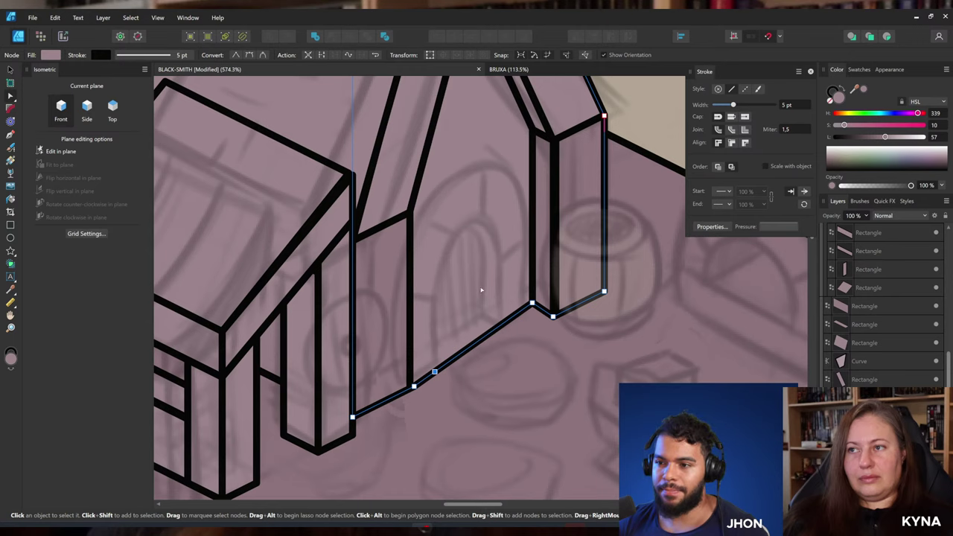
left_click_drag(434, 371, 414, 362)
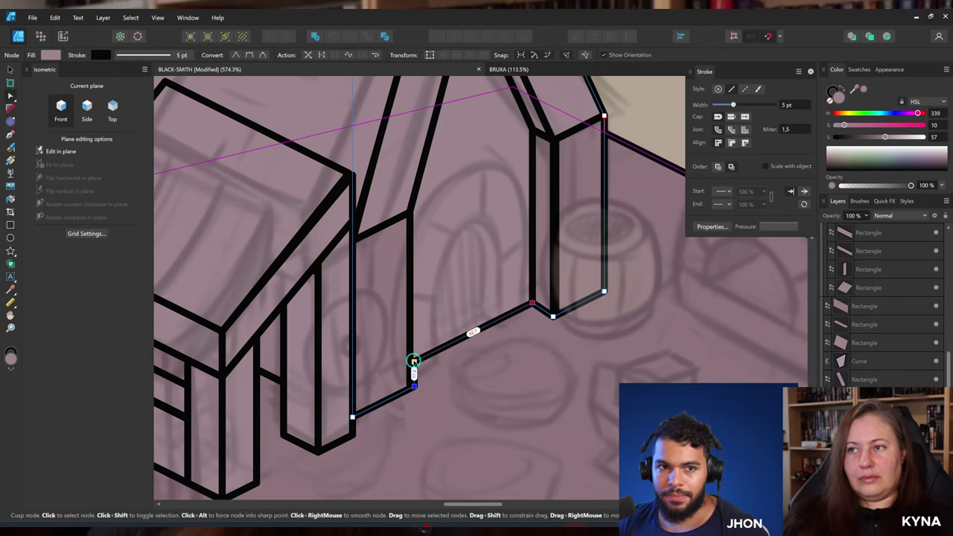
scroll(510, 286, "down", 3)
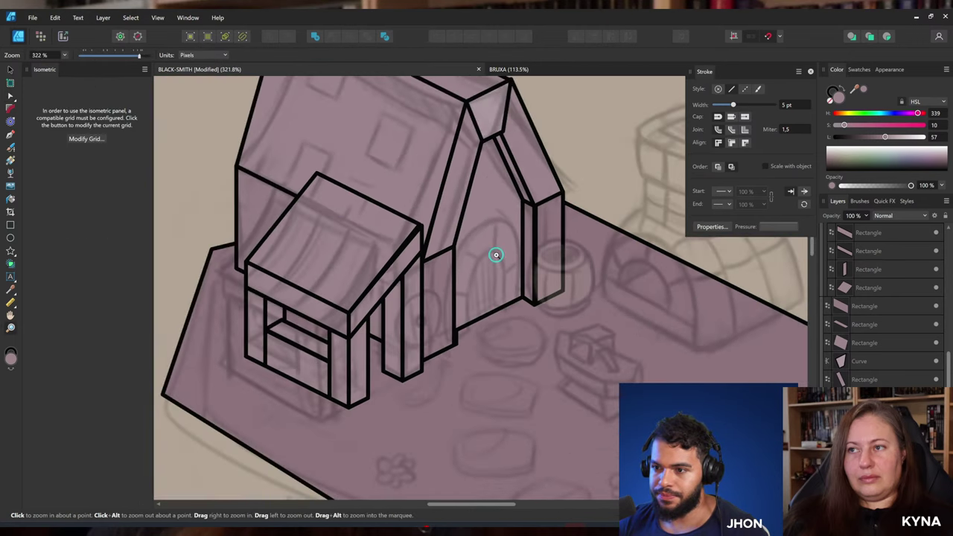
Look through the layer list to locate the gable wall's curve and the corner panel and side strip nested inside it.
left_click_drag(496, 254, 479, 287)
key("v")
scroll(891, 377, "down", 2)
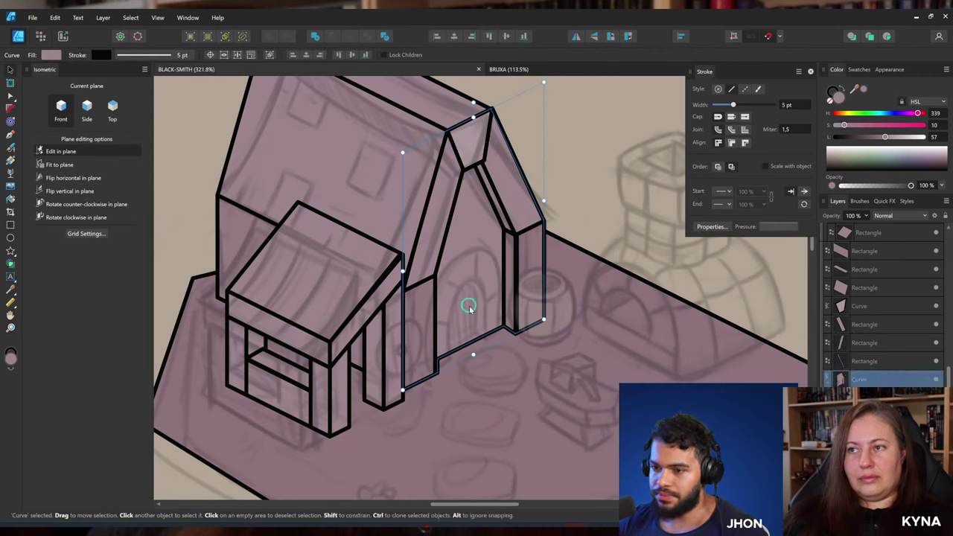
scroll(919, 377, "up", 6)
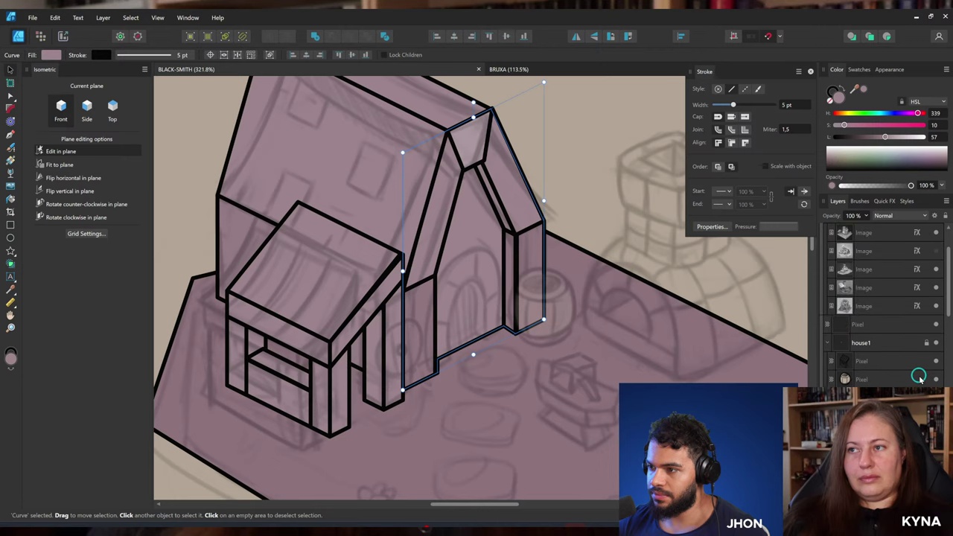
scroll(919, 377, "down", 5)
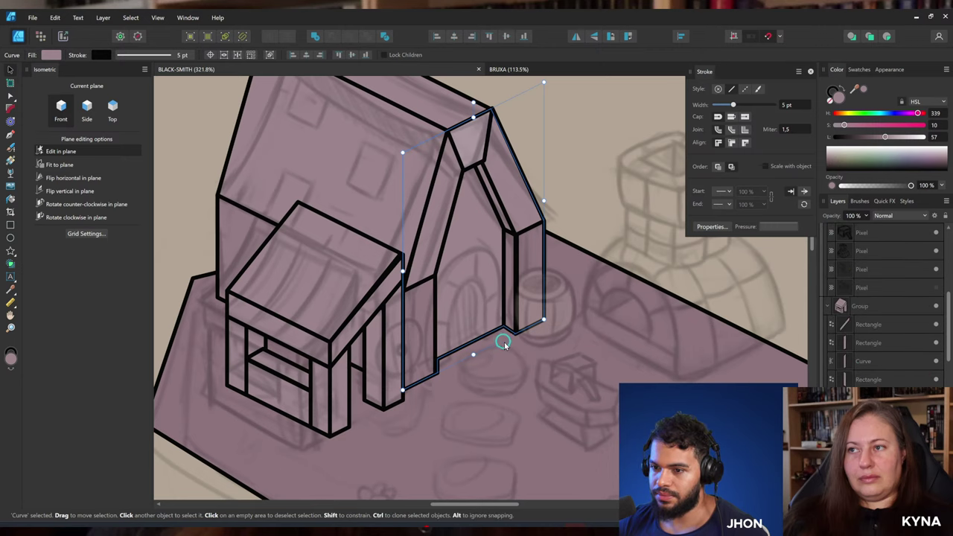
left_click_drag(505, 345, 474, 302)
scroll(868, 381, "down", 6)
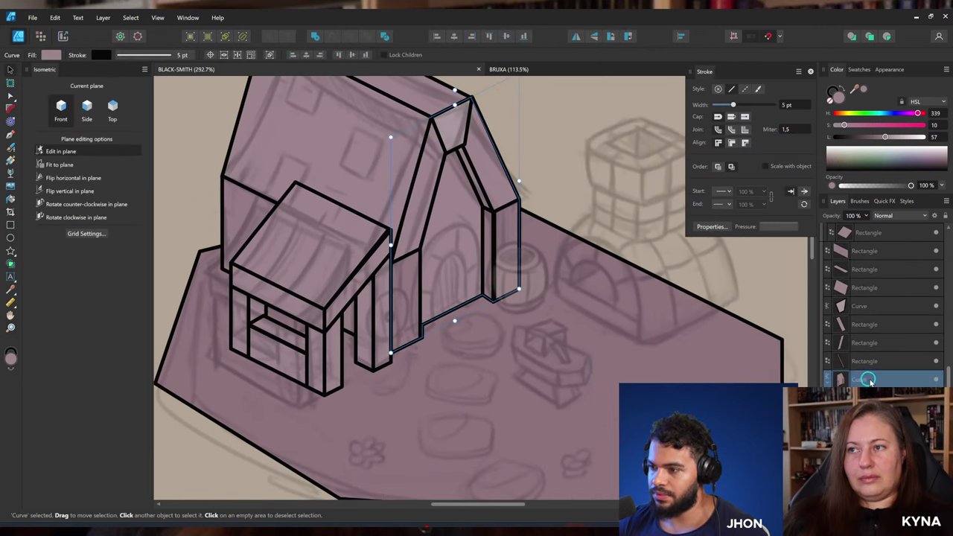
scroll(869, 379, "down", 4)
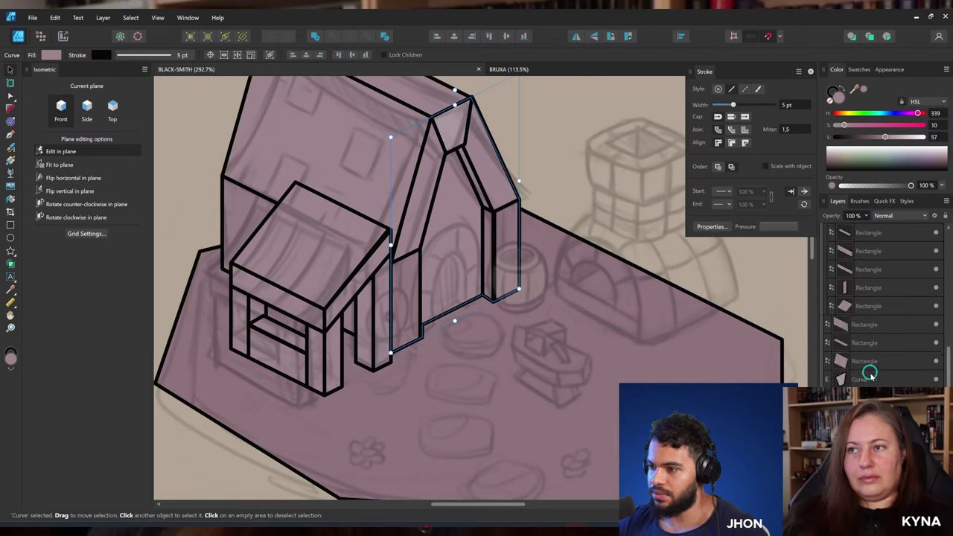
scroll(870, 376, "up", 4)
left_click(868, 341)
scroll(869, 342, "up", 1)
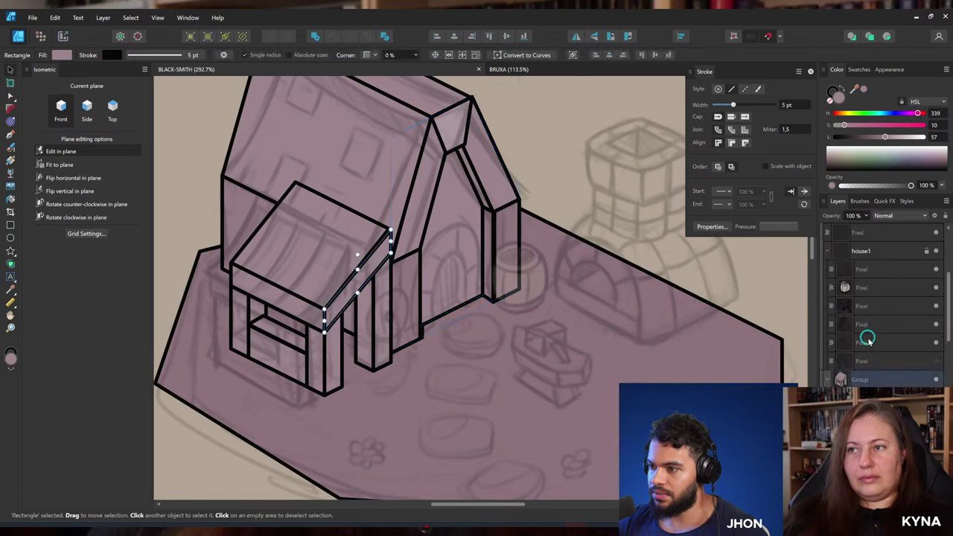
scroll(869, 357, "down", 5)
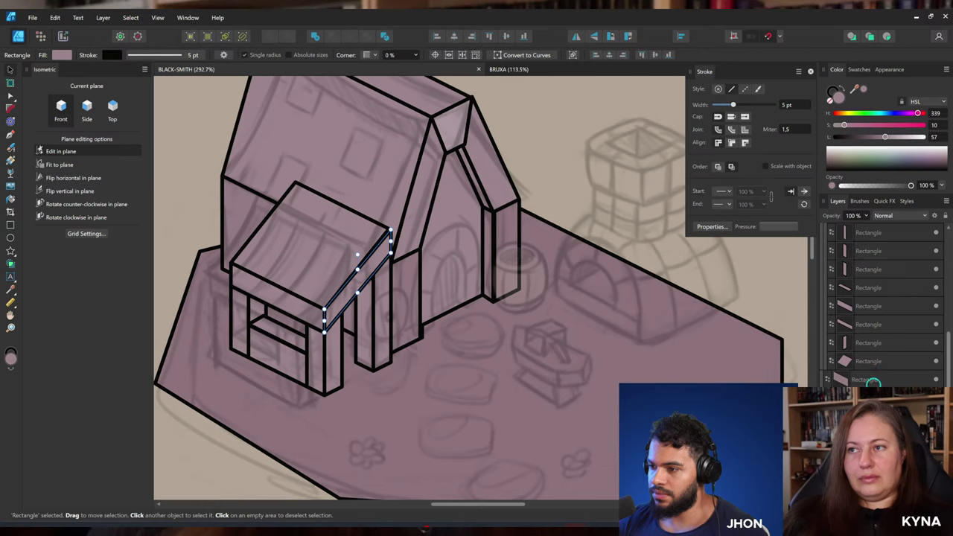
left_click(438, 271)
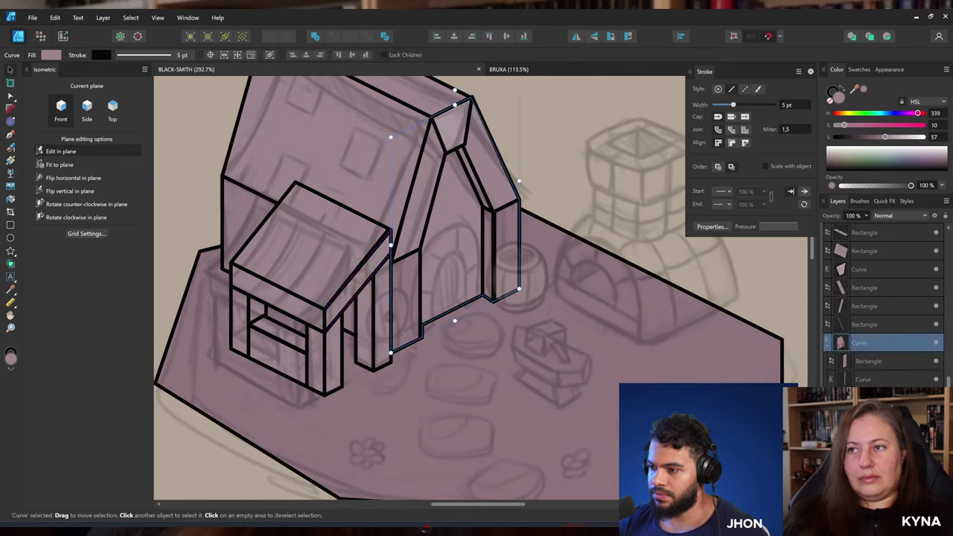
left_click(860, 396)
left_click(850, 366)
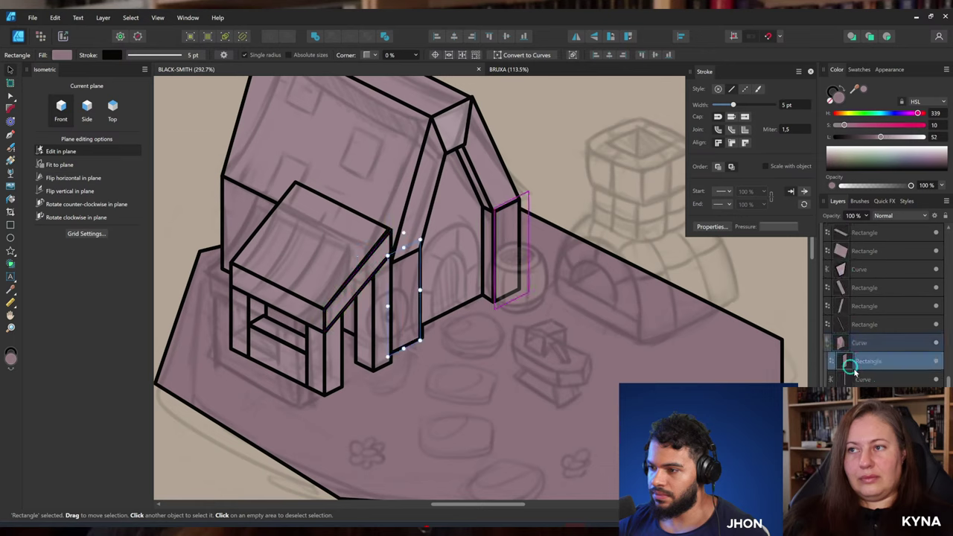
left_click(882, 382)
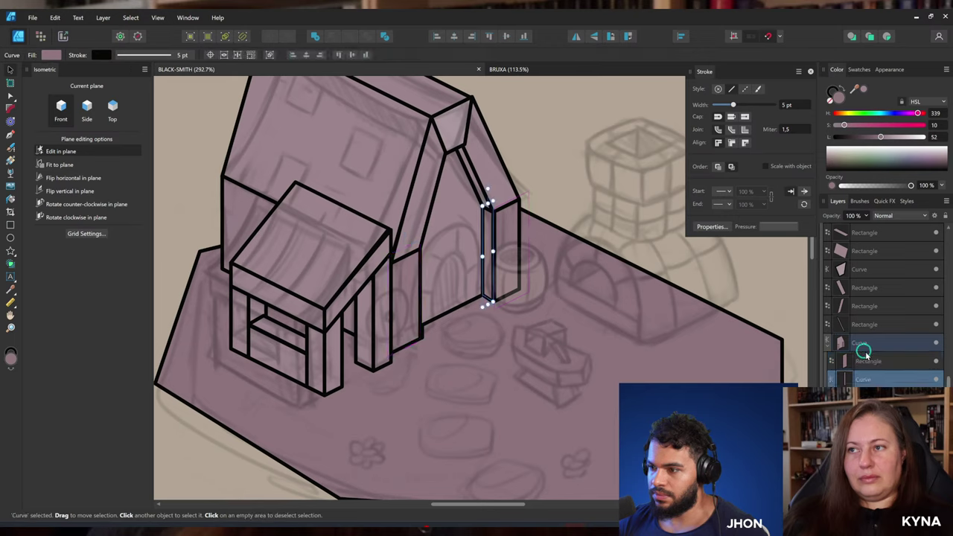
left_click(866, 359)
Paste the arched doorway group onto the gable wall and scale it down to fit between the corner panels.
left_click(494, 264)
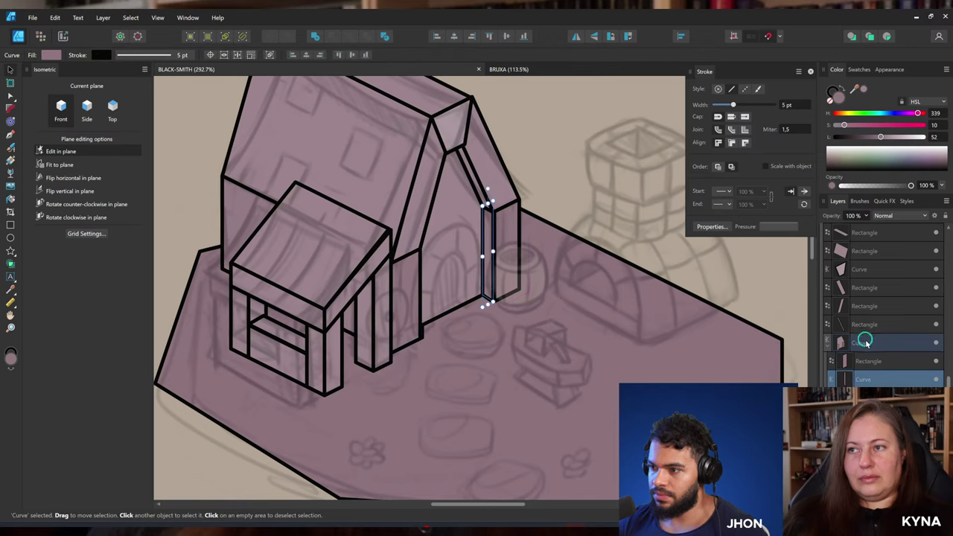
key("ctrl+v")
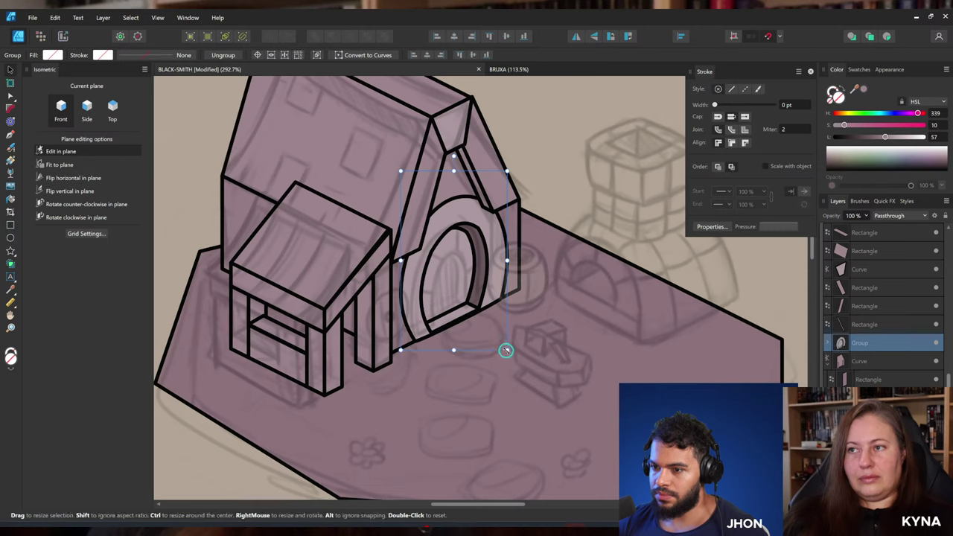
left_click_drag(506, 350, 489, 328)
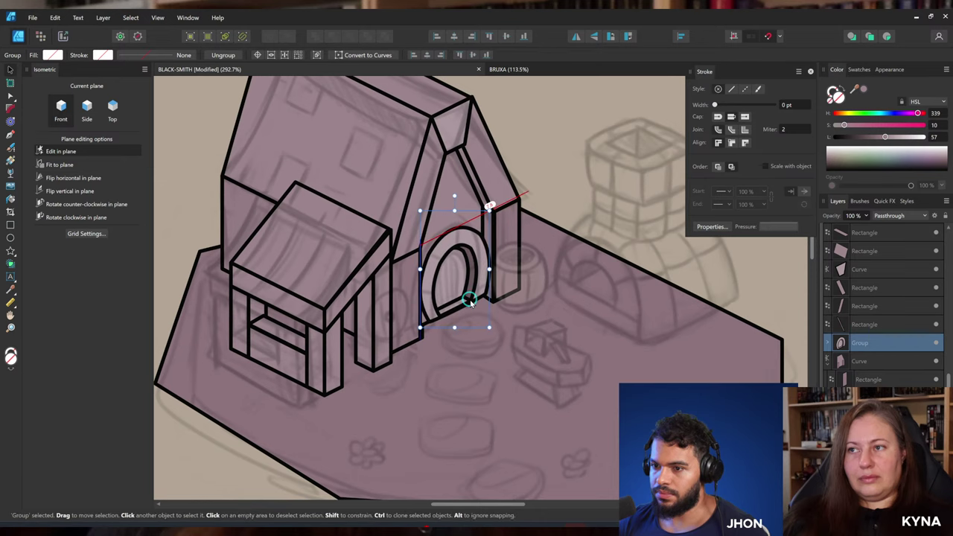
Nest the arched doorway group inside the gable wall curve beneath the corner panels and shift it slightly toward the left panel.
left_click_drag(866, 347, 864, 362)
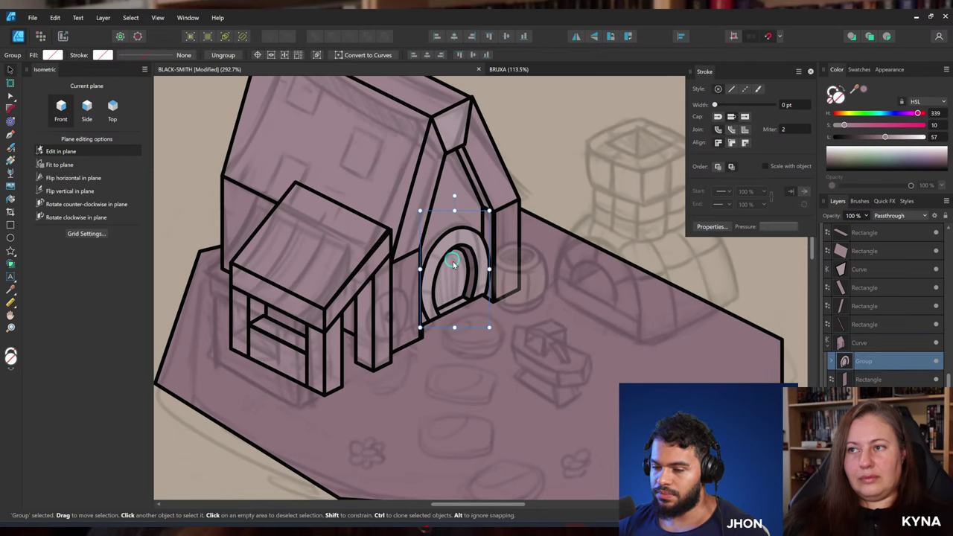
scroll(452, 262, "up", 3)
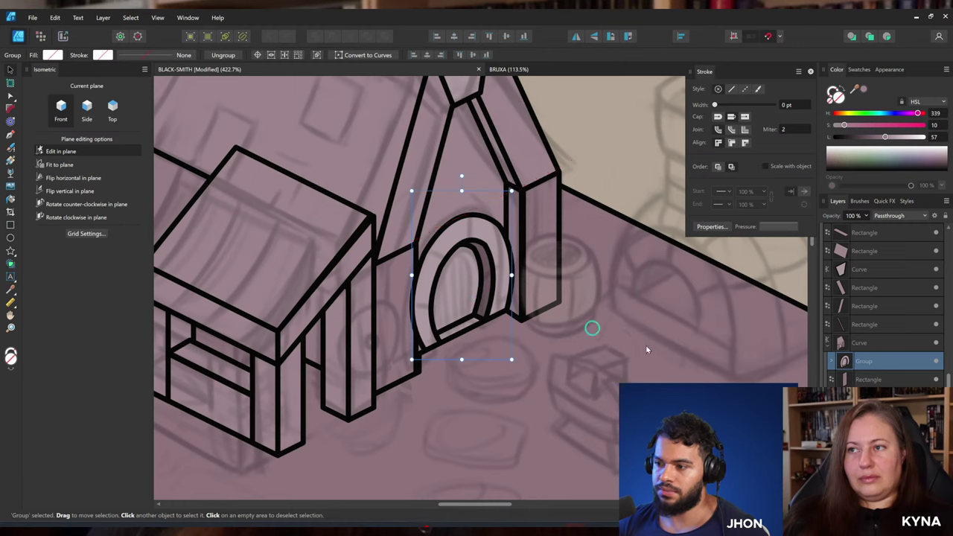
key("ctrl+[")
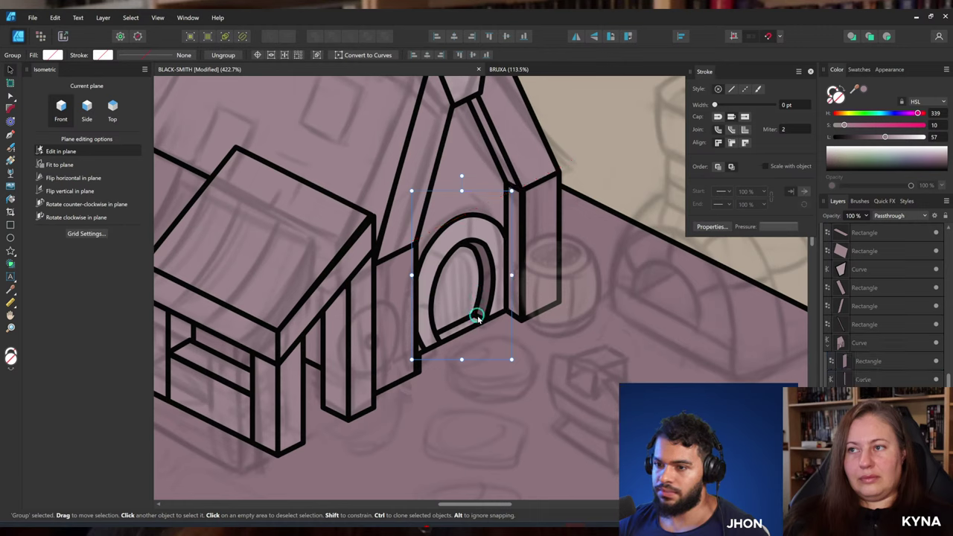
left_click_drag(477, 317, 464, 324)
Narrow the gable front's left and right corner panels by pulling their inner edges away from the arched doorway.
left_click(398, 325)
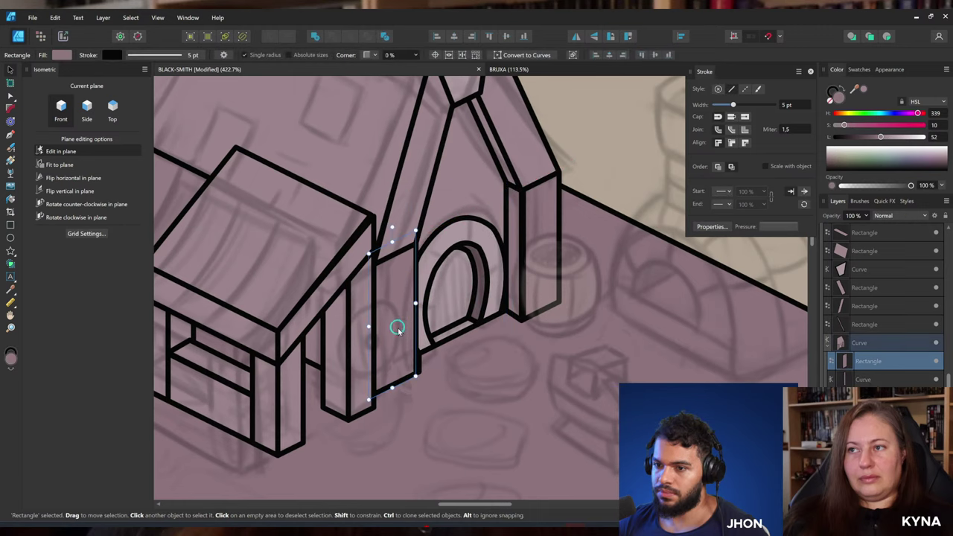
left_click(521, 259)
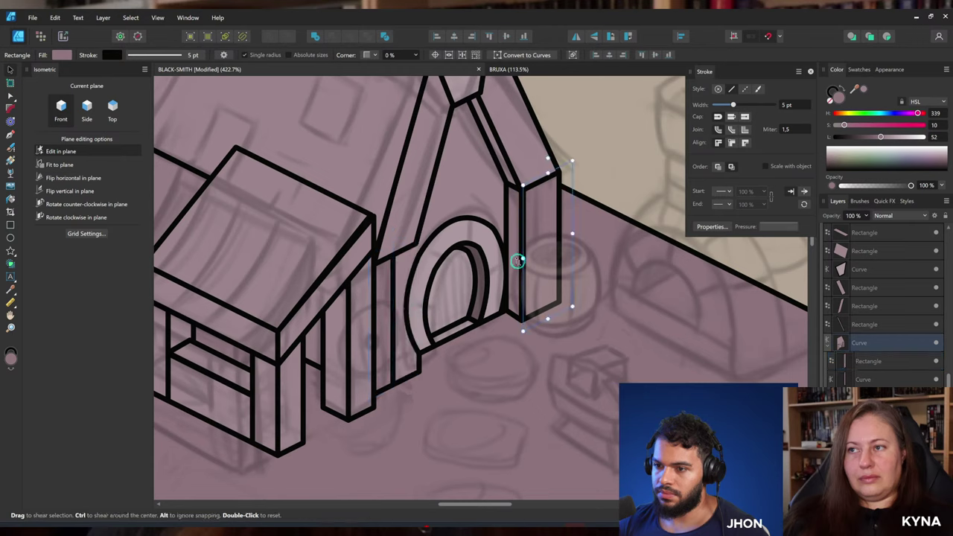
left_click(530, 261)
mouse_move(523, 259)
left_mouse_down()
mouse_move(538, 253)
mouse_move(529, 259)
left_mouse_up()
Move the thin side strip against the narrowed right panel and shift the wall's base nodes to the panels' new inner edges.
left_click(514, 257)
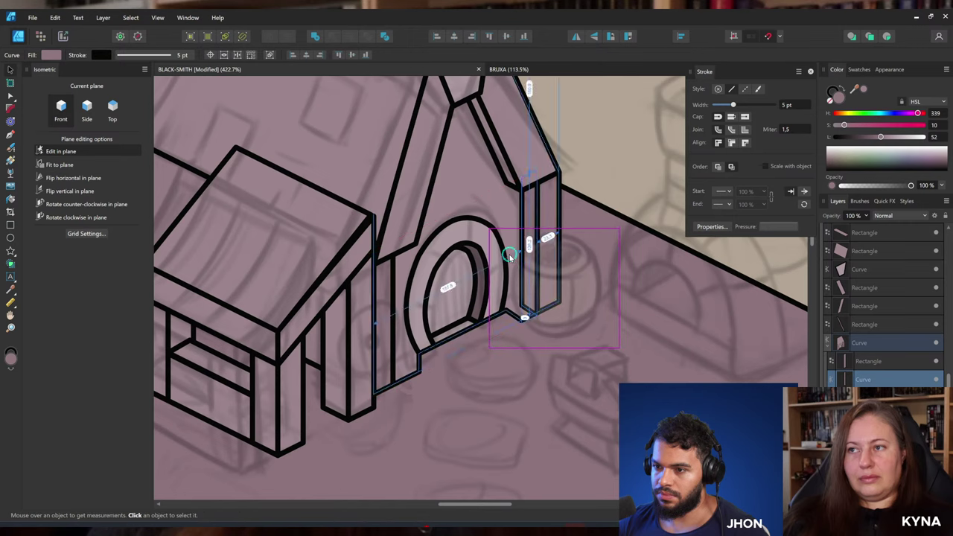
left_click(509, 276)
left_click(517, 315)
key("a")
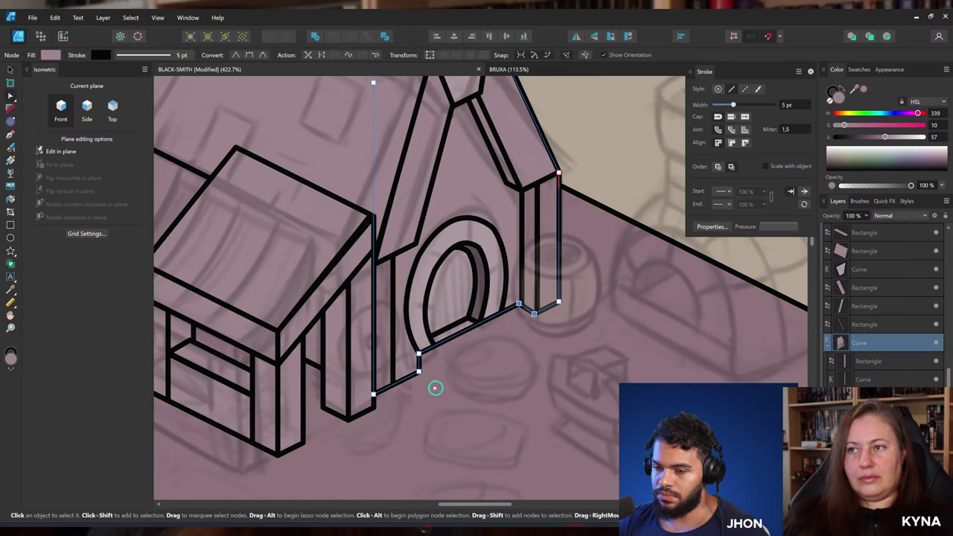
left_click_drag(418, 356, 339, 332)
Save the document and hide the house1 sketch layer to view the clean shapes.
key("z")
left_click_drag(489, 264, 488, 295)
key("ctrl+s")
scroll(931, 298, "up", 5)
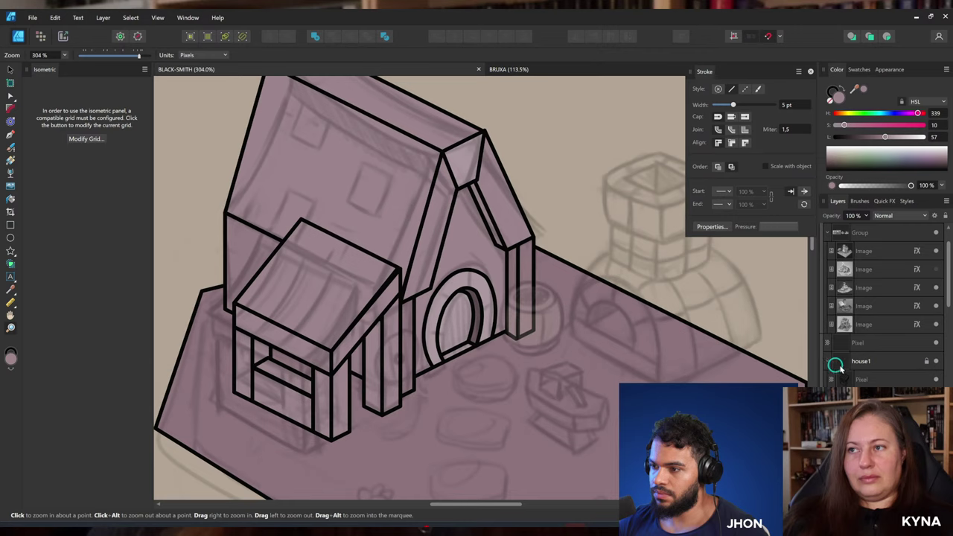
left_click(934, 361)
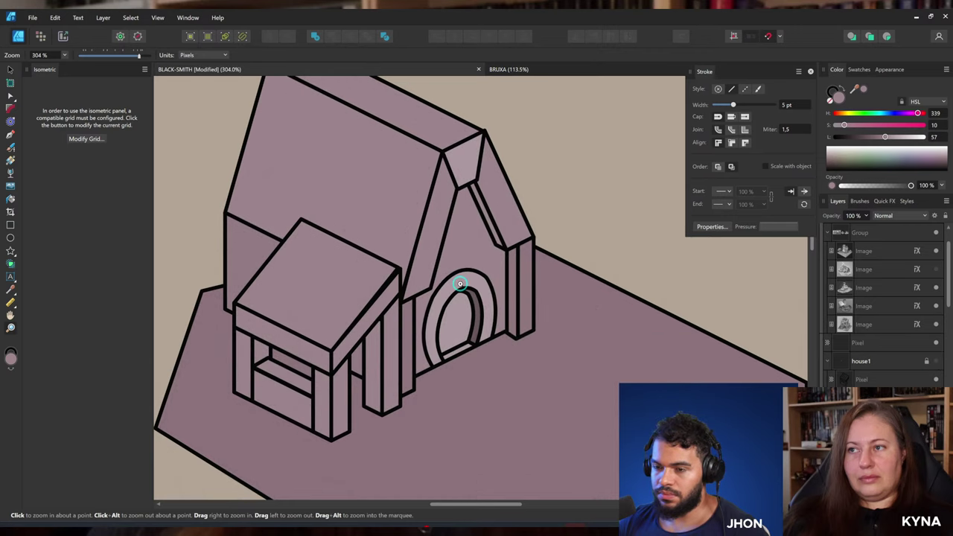
left_click_drag(457, 277, 410, 273)
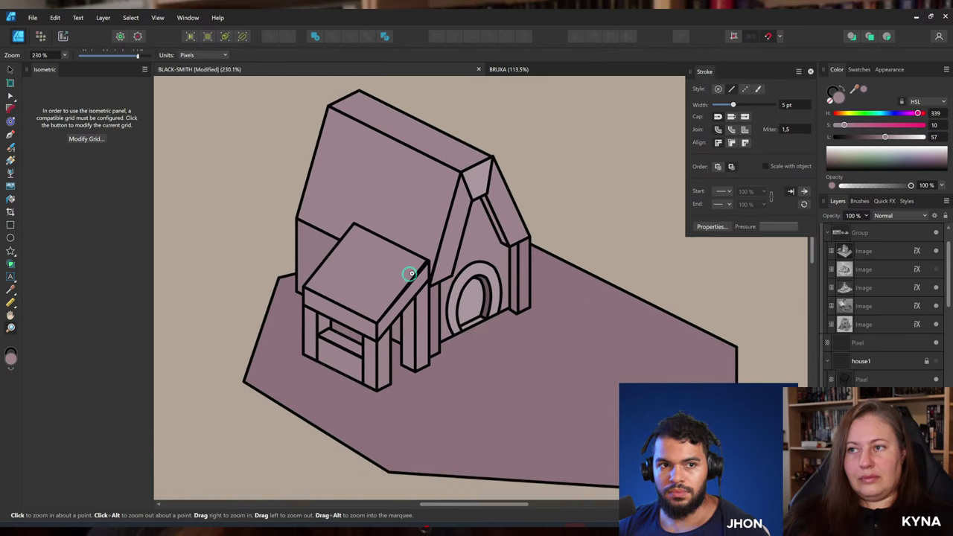
Darken the fill of the narrow strip along the inside of the right roof slope to lightness 34.
key("v")
left_click(479, 224)
left_click(521, 203)
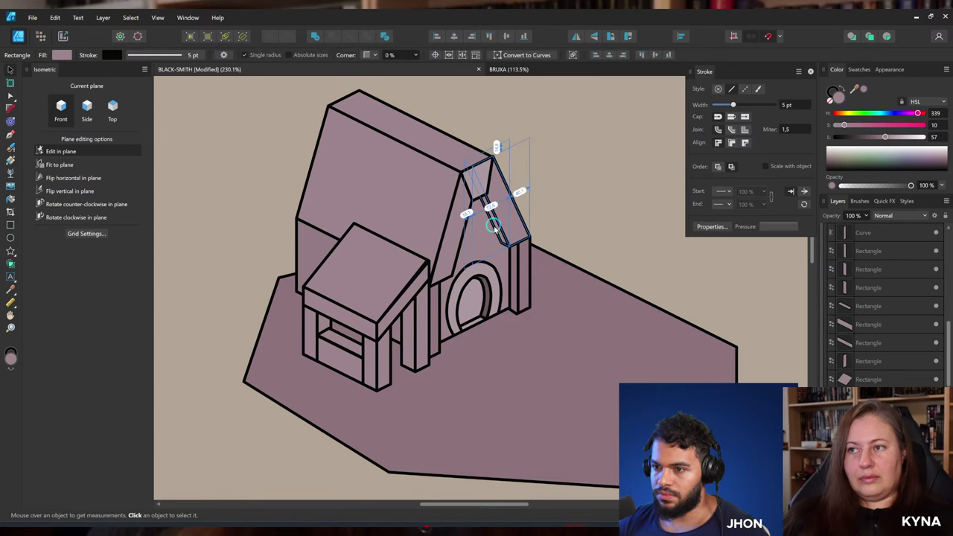
left_click(493, 219)
left_click(864, 139)
Darken the fill of the thin side strip beside the right corner panel to lightness 38.
left_click(502, 276)
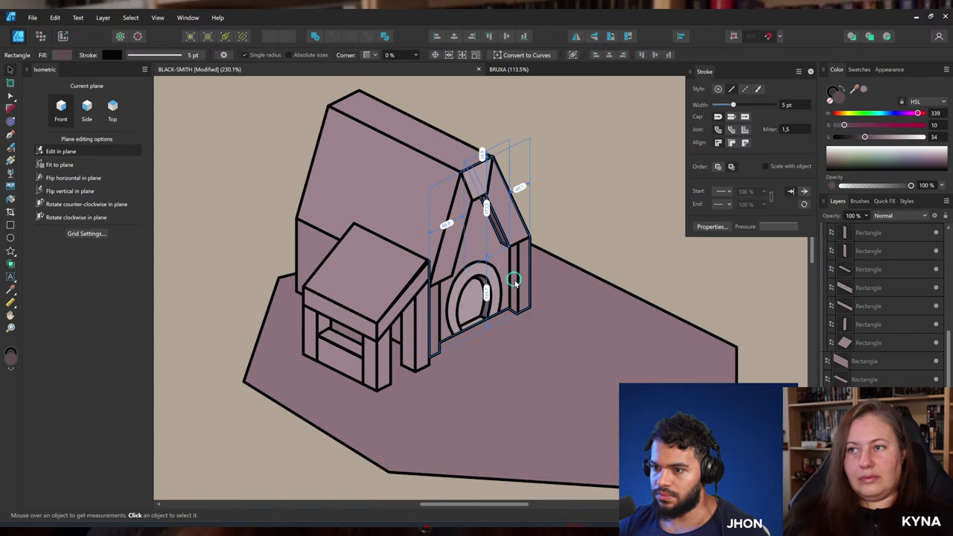
left_click(514, 281)
key("z")
left_click_drag(500, 292, 545, 293)
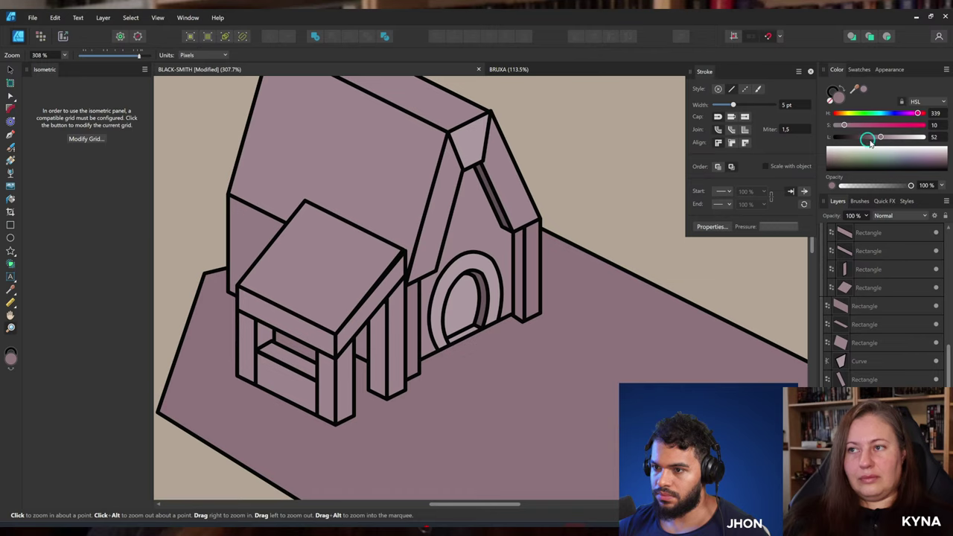
left_click(869, 141)
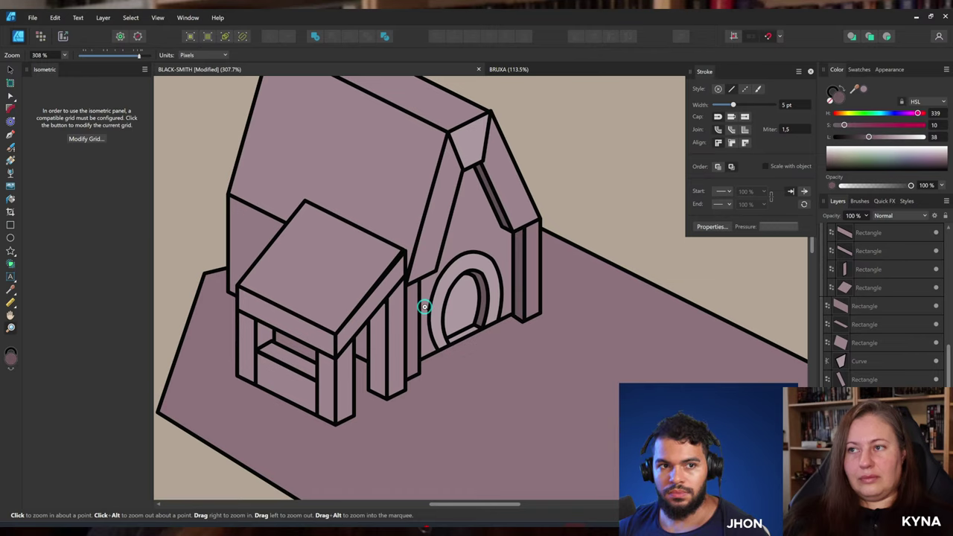
Hide both faces of the lean-to's rear post beside the gable front and save the document.
key("ctrl+space")
left_click_drag(425, 306, 395, 328)
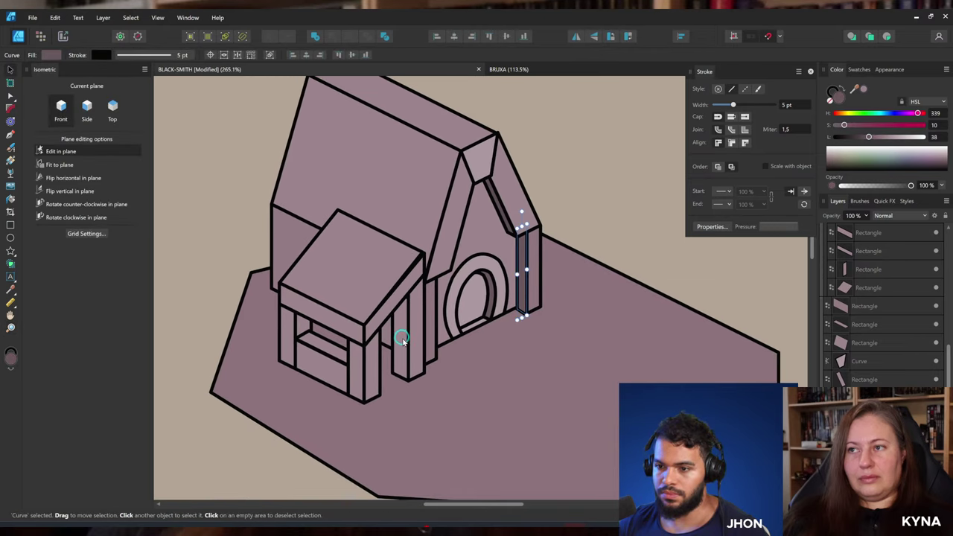
left_click(402, 339)
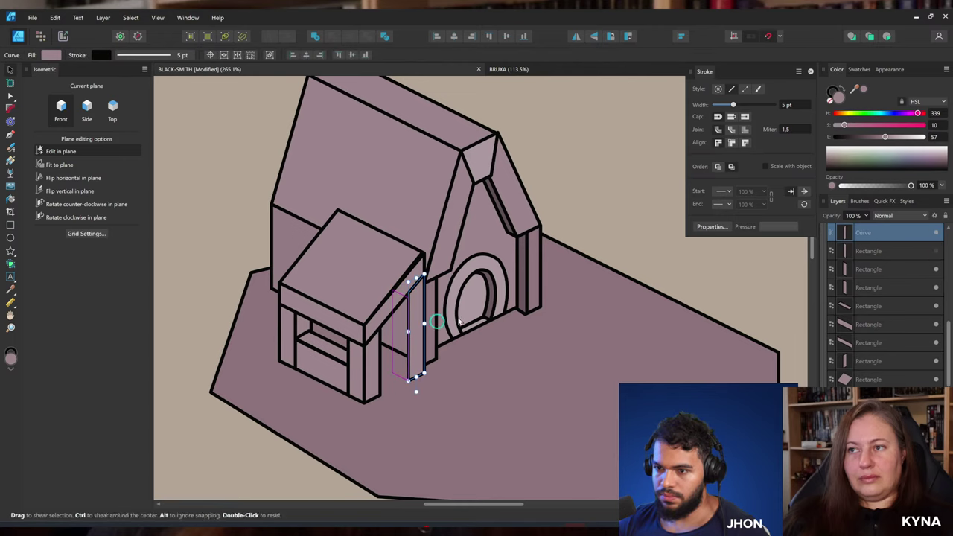
left_click(937, 233)
key("ctrl+space")
left_click_drag(395, 284, 441, 278)
key("space")
key("space")
key("ctrl+s")
Toggle the house1 sketch layer to compare it with the shapes, leaving it visible over the scene.
scroll(891, 322, "down", 5)
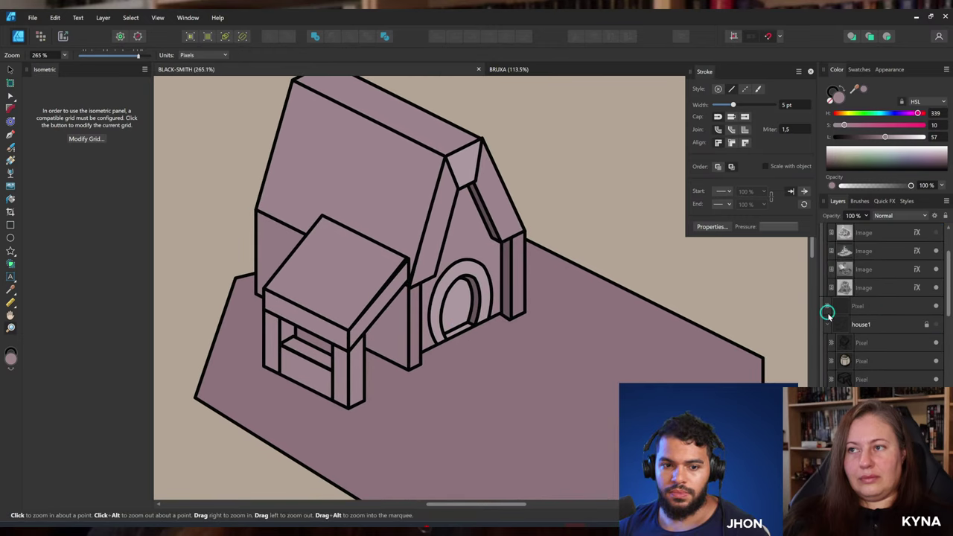
left_click(937, 324)
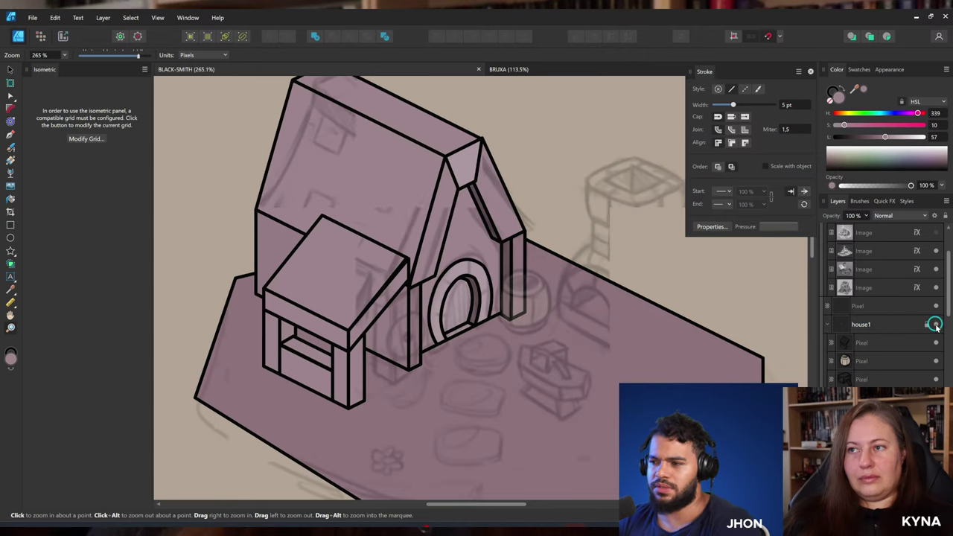
left_click(936, 325)
key("v")
key("z")
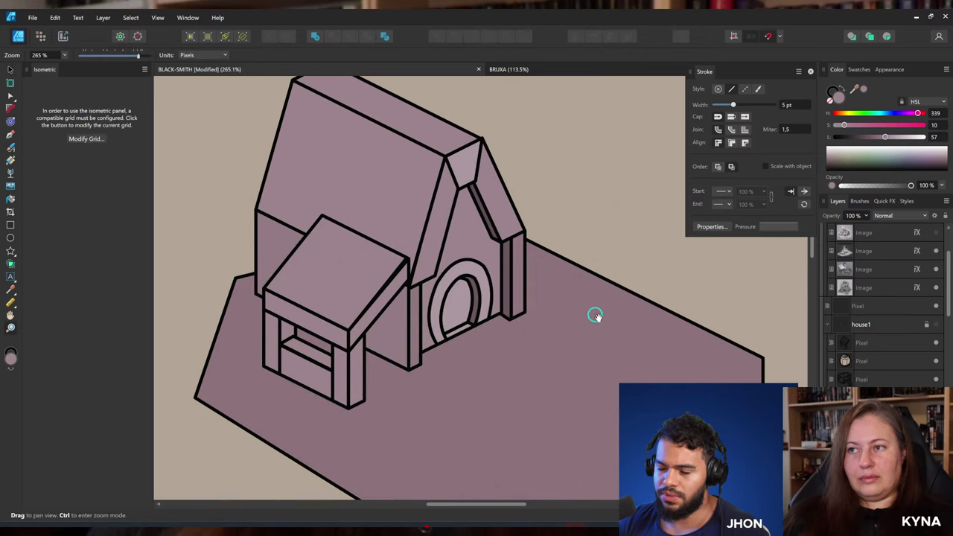
left_click_drag(597, 318, 524, 309)
left_click(936, 325)
mouse_move(409, 292)
left_mouse_down()
mouse_move(399, 301)
mouse_move(469, 288)
mouse_move(526, 311)
left_mouse_up()
mouse_move(475, 293)
left_mouse_down()
mouse_move(447, 283)
mouse_move(480, 303)
left_mouse_up()
key("v")
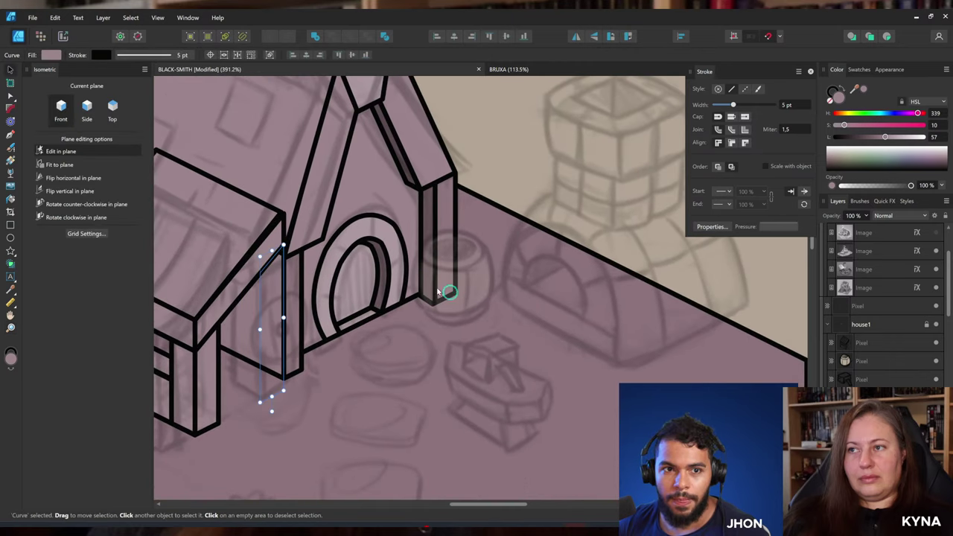
left_click(11, 240)
scroll(882, 313, "up", 2)
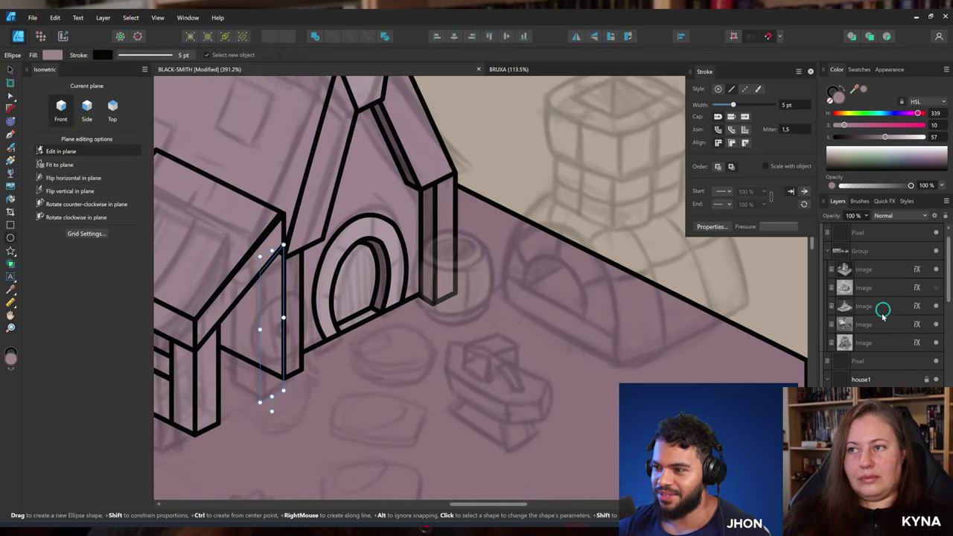
key("z")
left_click_drag(536, 287, 423, 307)
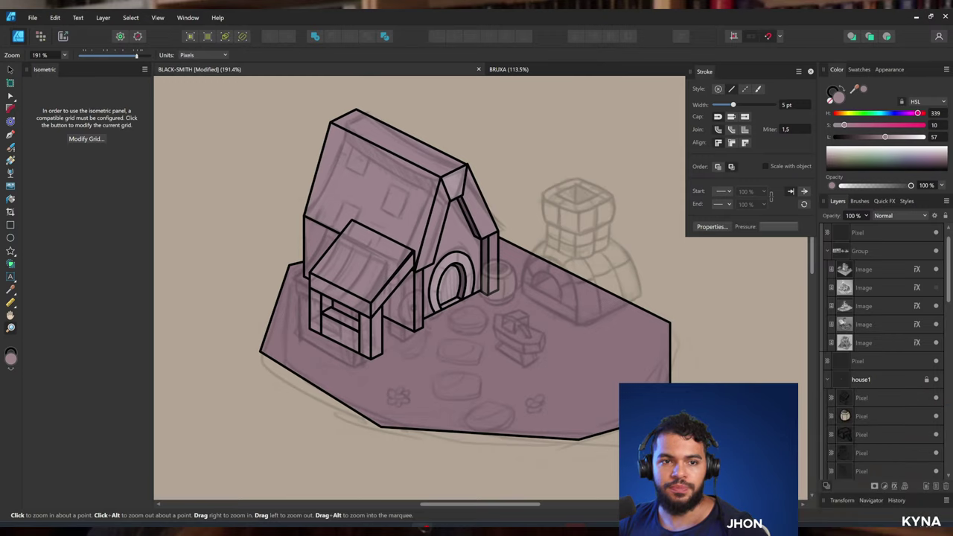
Draw a rectangle in the Front isometric plane over the right-hand face of the sketched stone furnace, starting at its lower front corner.
scroll(564, 277, "up", 1)
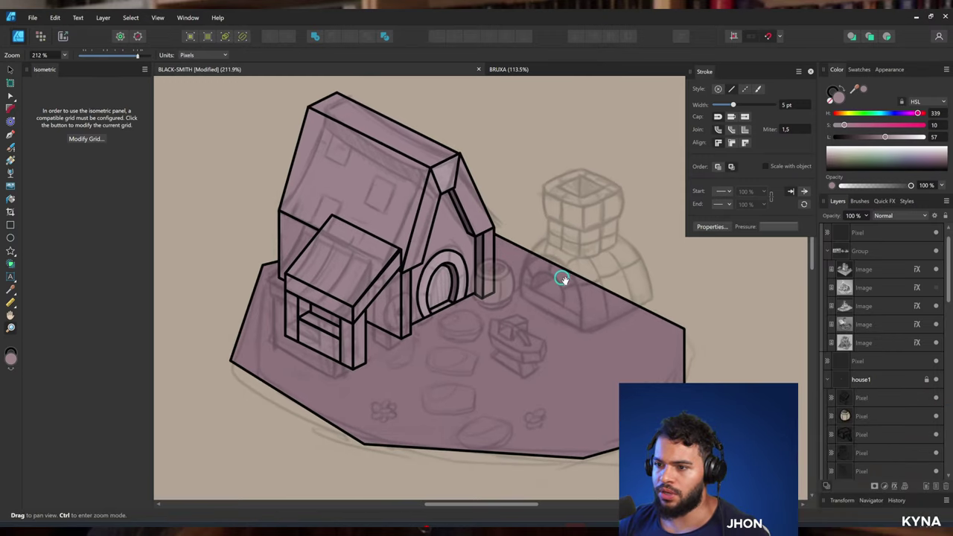
left_click_drag(362, 265, 375, 272)
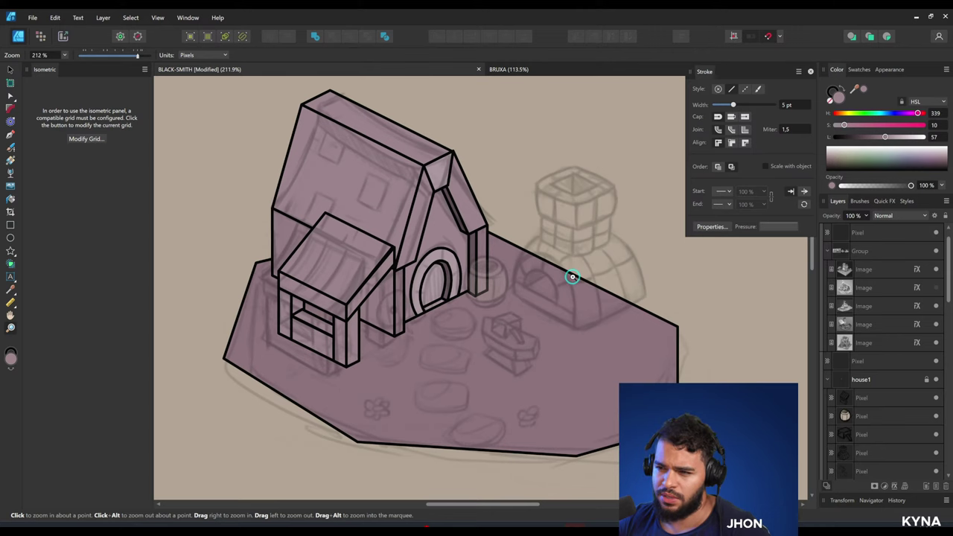
scroll(572, 276, "up", 5)
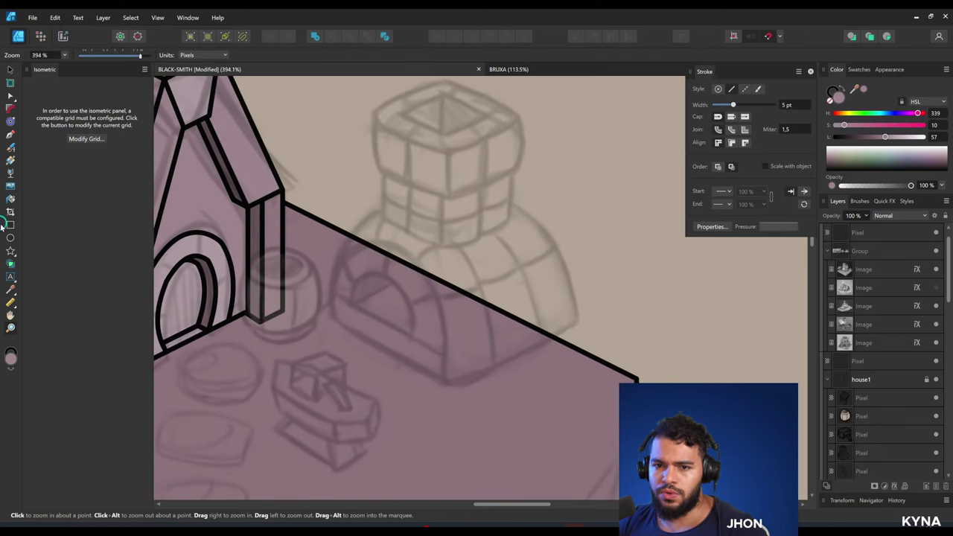
left_click(9, 226)
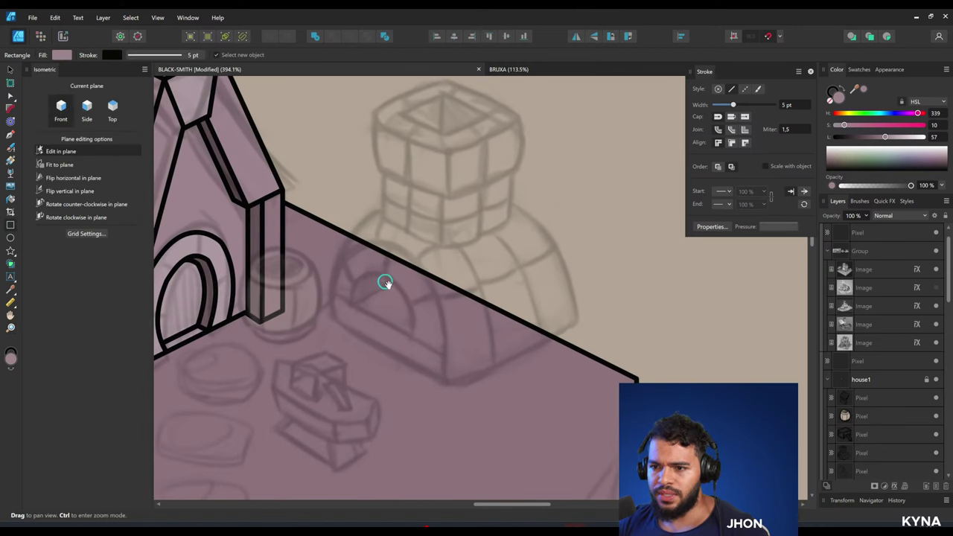
left_click_drag(385, 281, 459, 270)
key("z")
left_click_drag(535, 236, 579, 226)
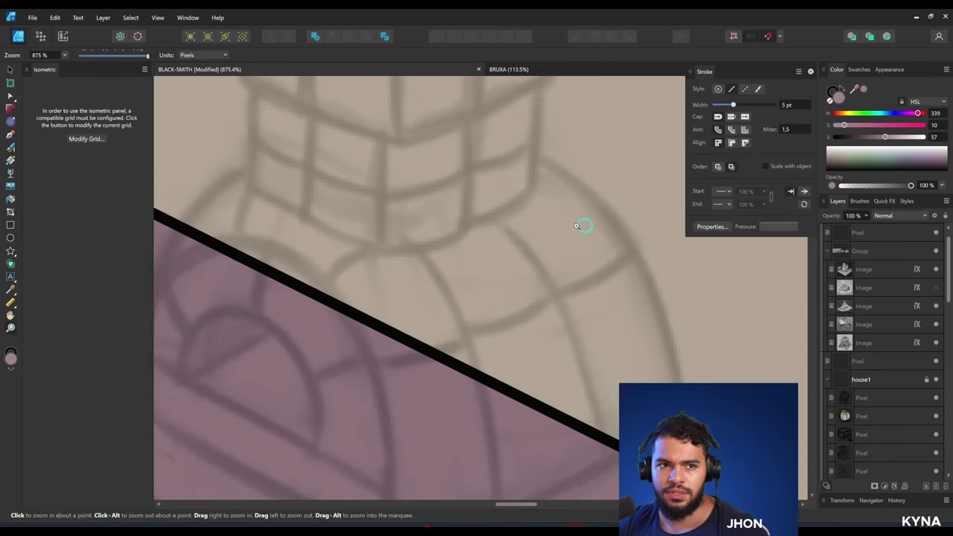
left_click_drag(470, 251, 427, 275)
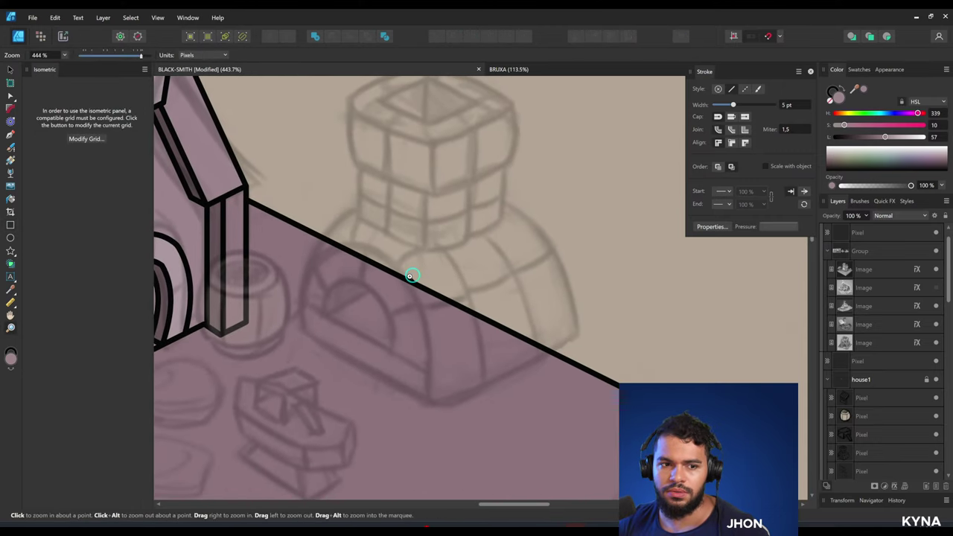
left_click(11, 227)
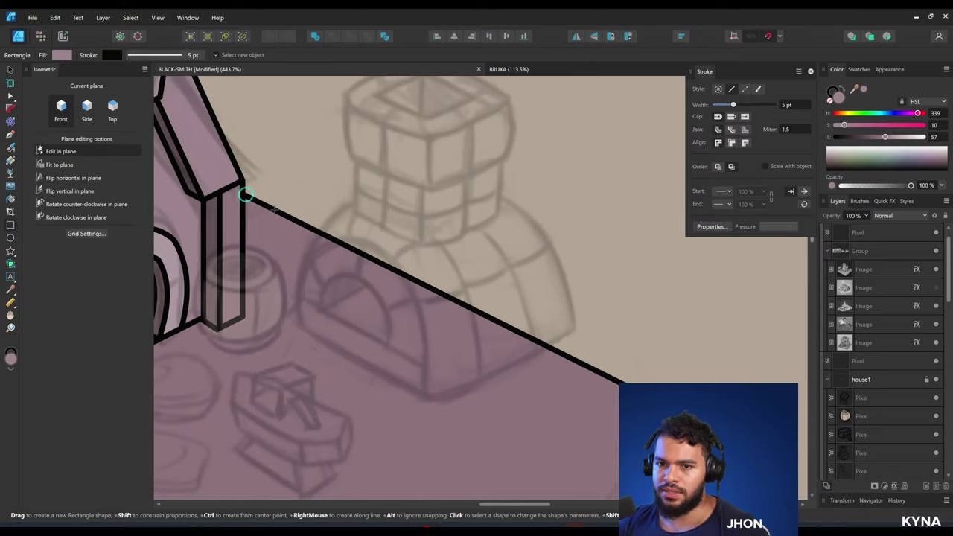
left_click_drag(429, 391, 566, 213)
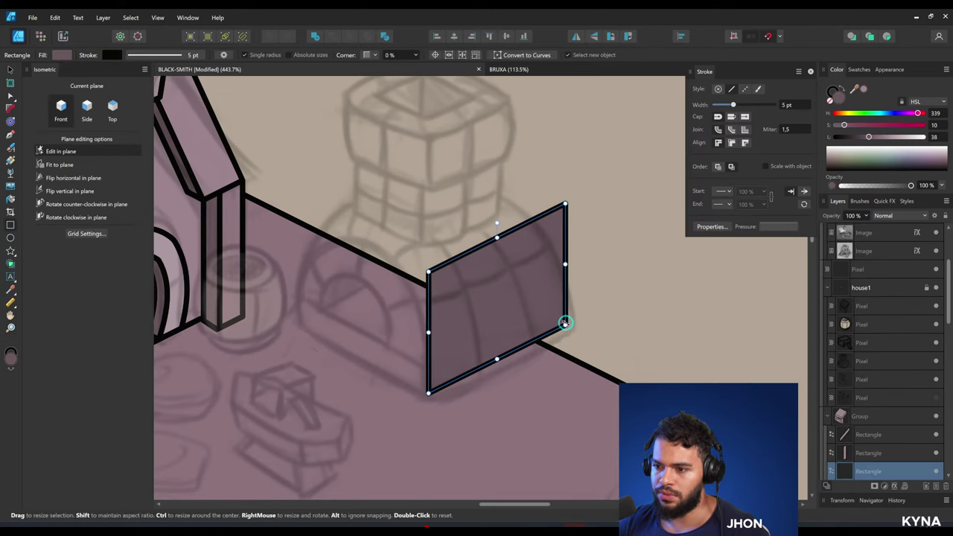
Fit the furnace's right face to the sketch and draw an adjoining left face of equal height in the Side plane.
left_click_drag(566, 323, 569, 341)
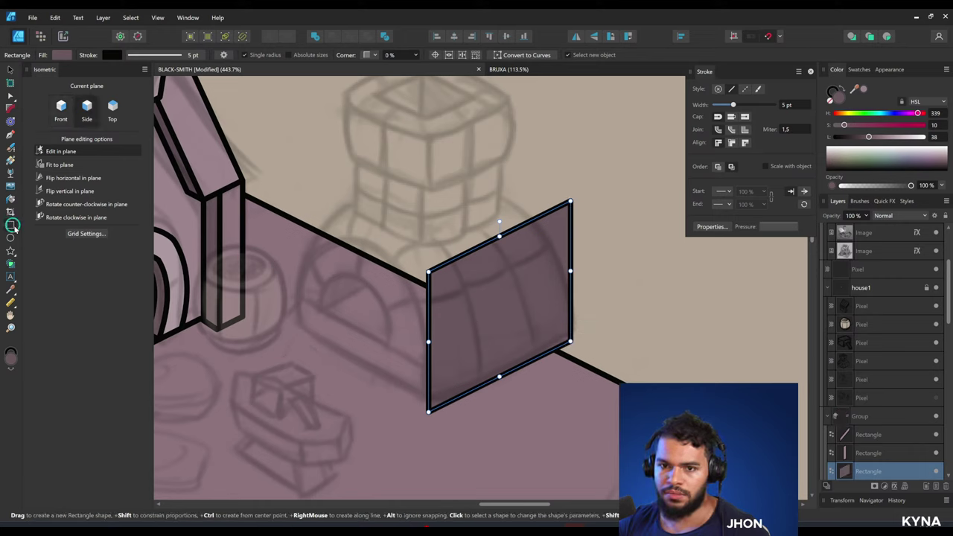
left_click_drag(299, 228, 428, 408)
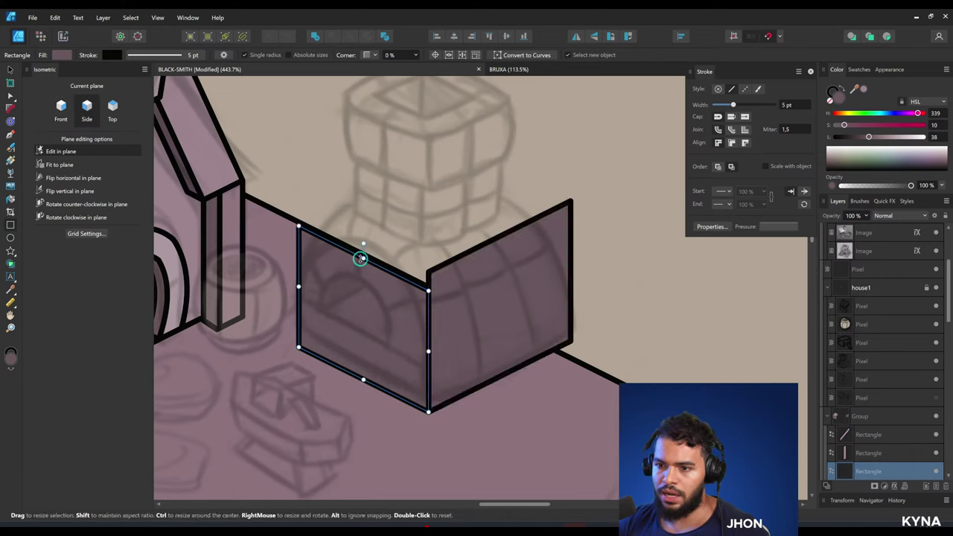
mouse_move(362, 256)
left_mouse_down()
mouse_move(362, 240)
mouse_move(353, 267)
left_mouse_up()
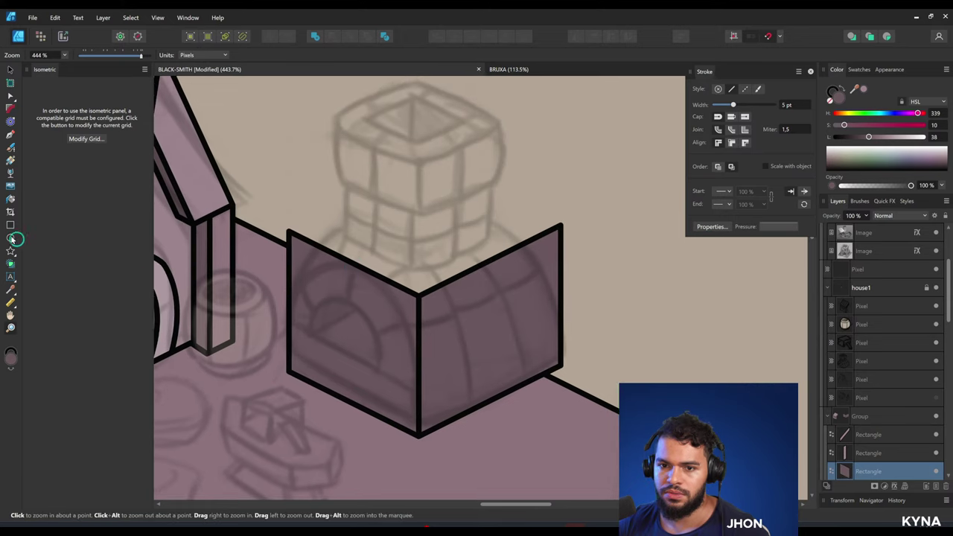
Draw a rectangle in the Top plane and fit it to the two side faces to close the furnace base box.
left_click(10, 223)
left_click(111, 107)
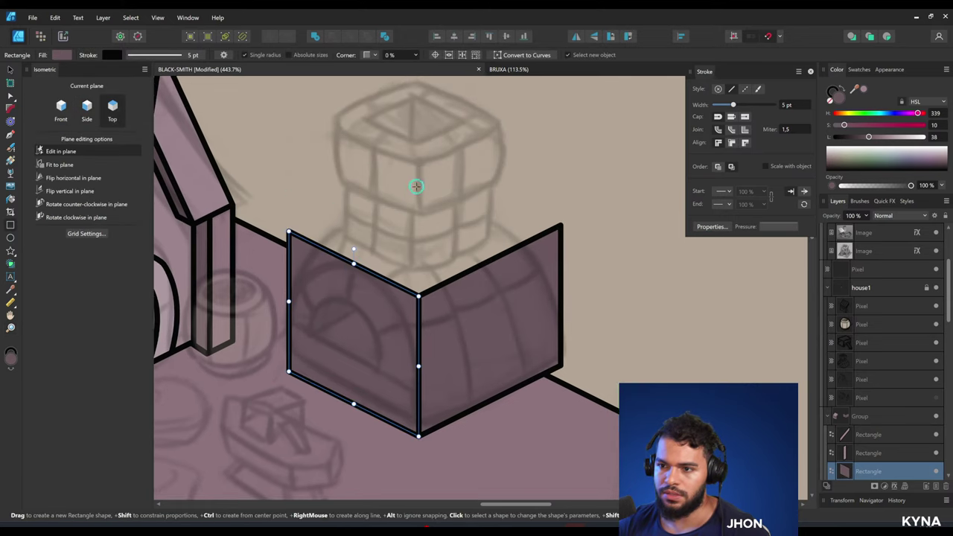
left_click_drag(424, 159, 414, 291)
left_click_drag(357, 186, 360, 197)
left_click_drag(373, 331, 423, 308)
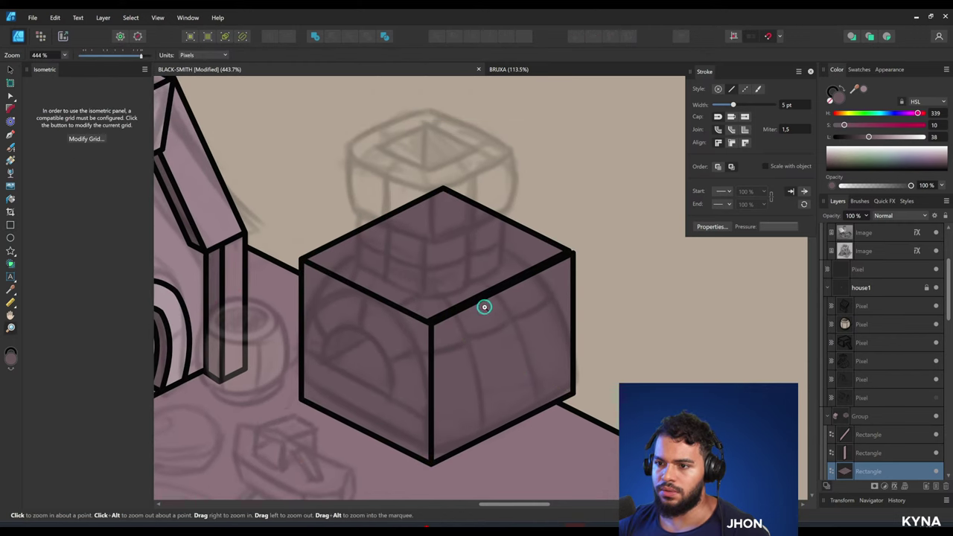
Group the top, left and right faces of the furnace base box.
key("v")
left_click(472, 335)
left_click(477, 282)
left_click_drag(499, 289, 503, 291)
left_click(507, 313)
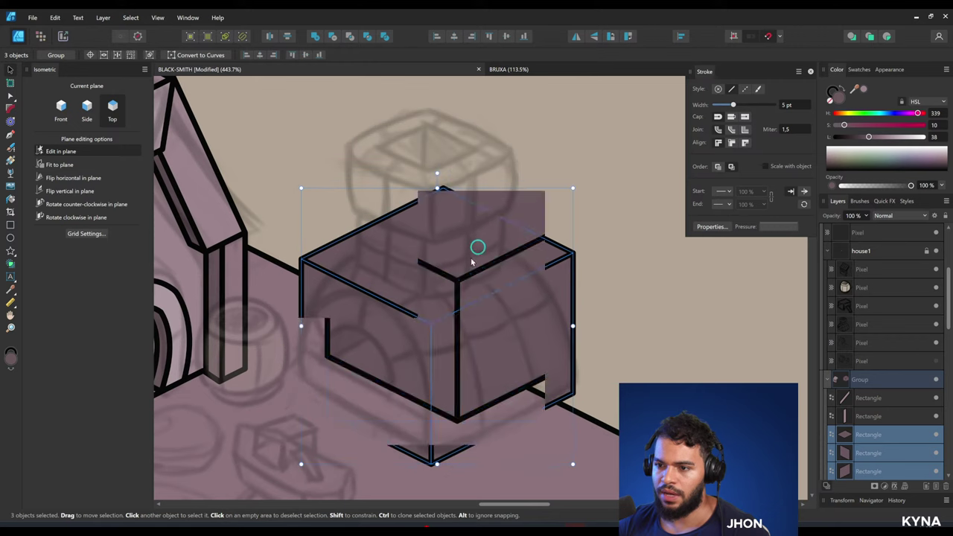
key("ctrl+g")
Duplicate the base box, scale the copy down to the sketched chimney and place it on top of the base.
left_click_drag(573, 464, 474, 364)
key("ctrl+z")
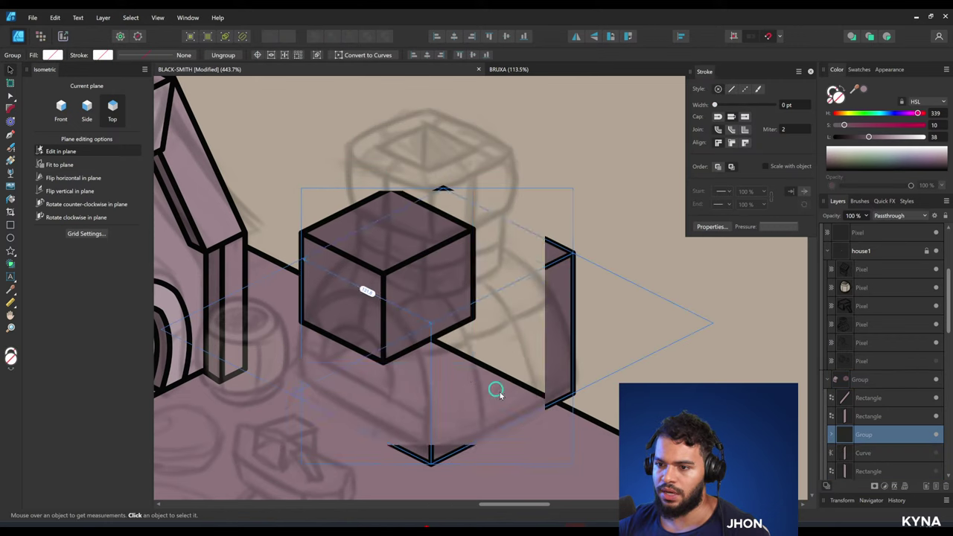
key("ctrl+j")
left_click_drag(574, 462, 496, 386)
left_click_drag(440, 346, 484, 276)
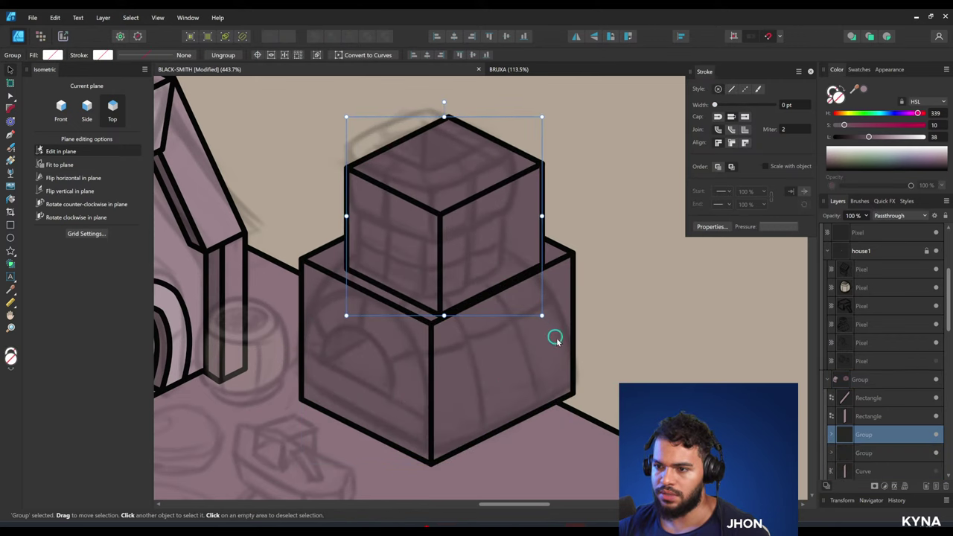
left_click_drag(542, 316, 484, 281)
left_click_drag(451, 200, 470, 247)
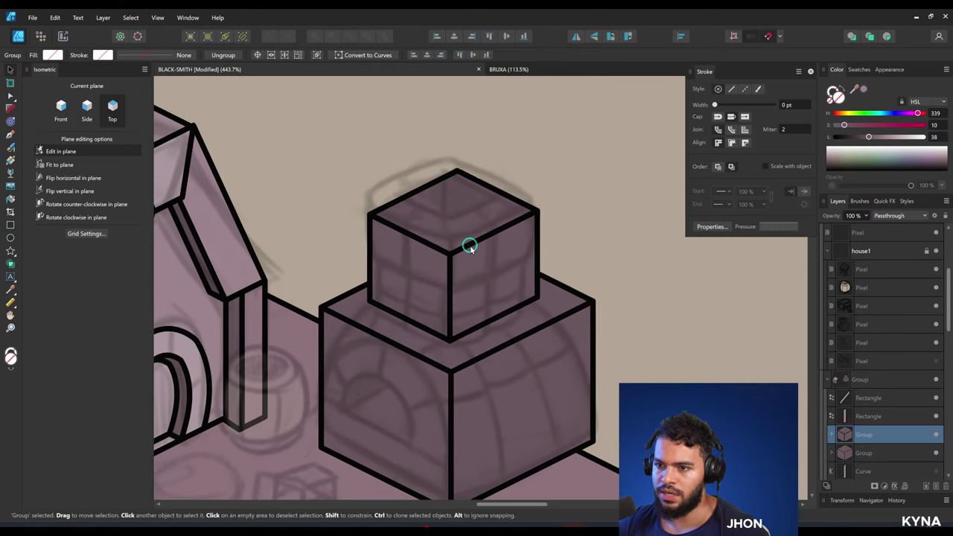
Duplicate the chimney box for a third block on top and enlarge it to nearly the width of the block below.
key("ctrl+j")
key("z")
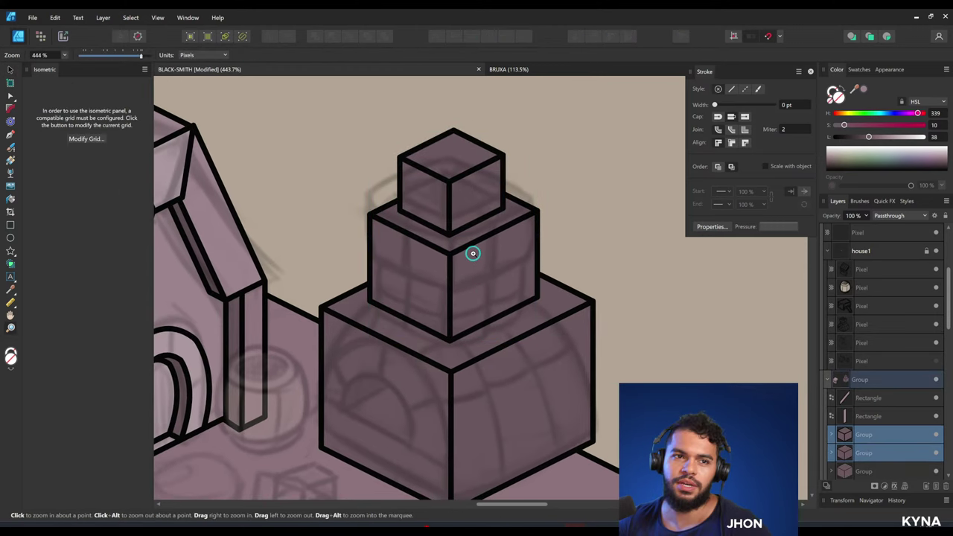
key("v")
left_click(466, 205)
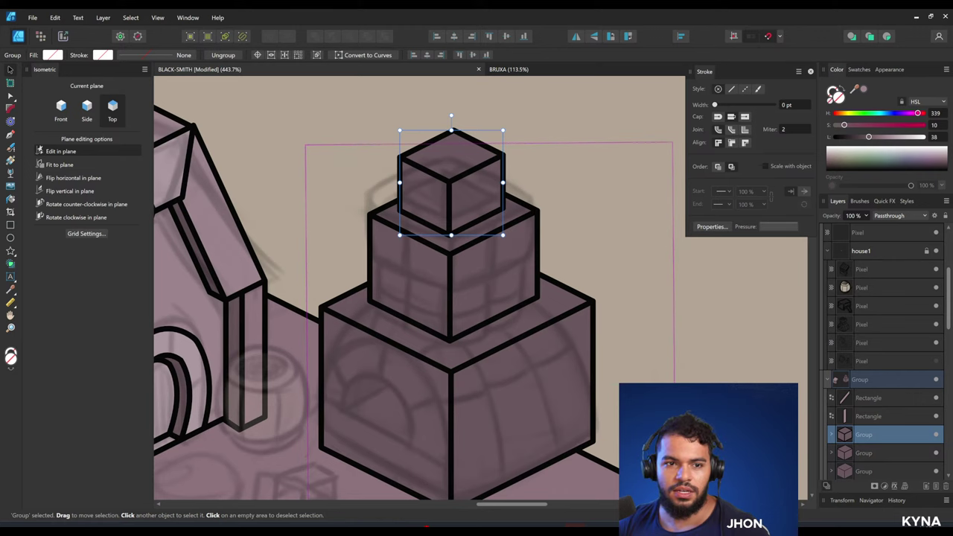
key("z")
left_click_drag(438, 204, 309, 242)
key("v")
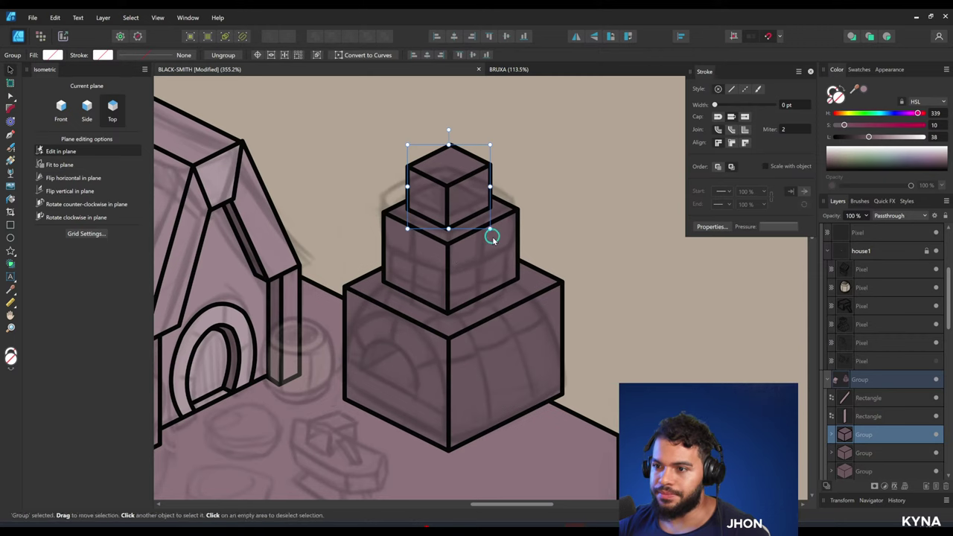
key("z")
left_click_drag(479, 206, 435, 247)
key("v")
left_click_drag(476, 158, 493, 135)
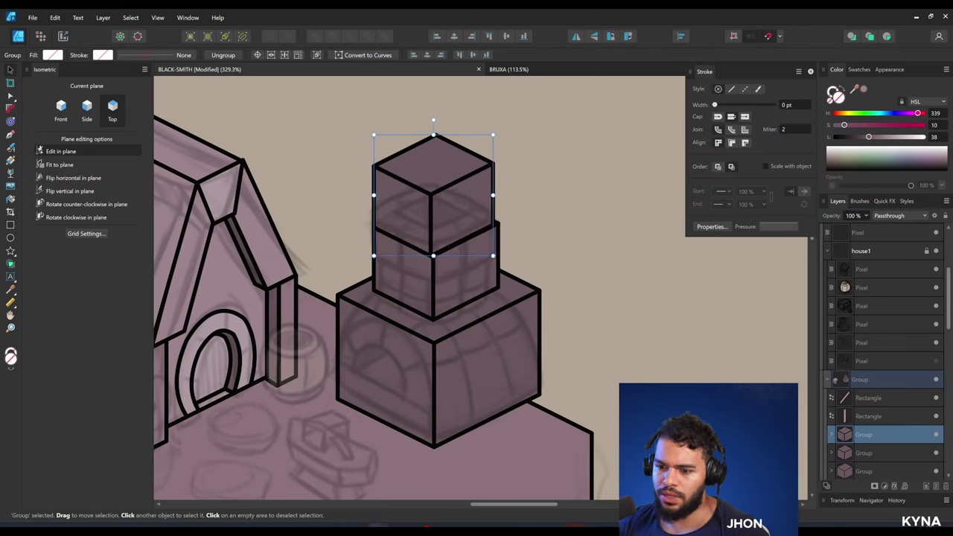
Open Telegram through the system search.
left_click(379, 526)
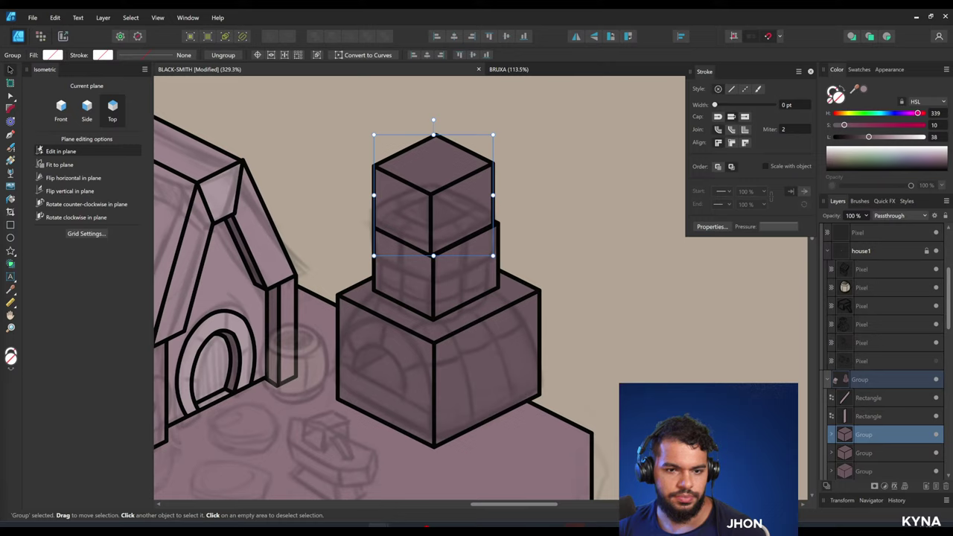
key("super")
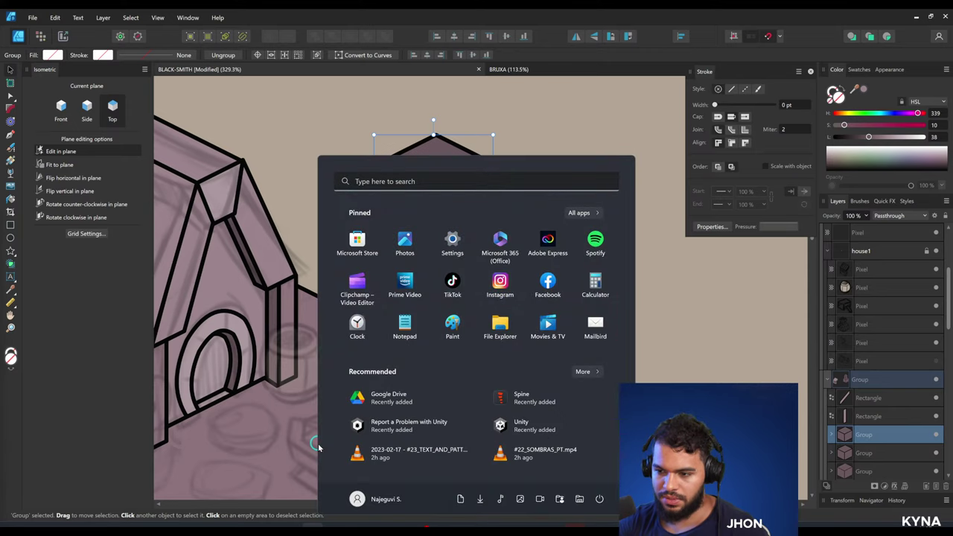
type("telegram")
key("Return")
left_click_drag(327, 13, 0, 169)
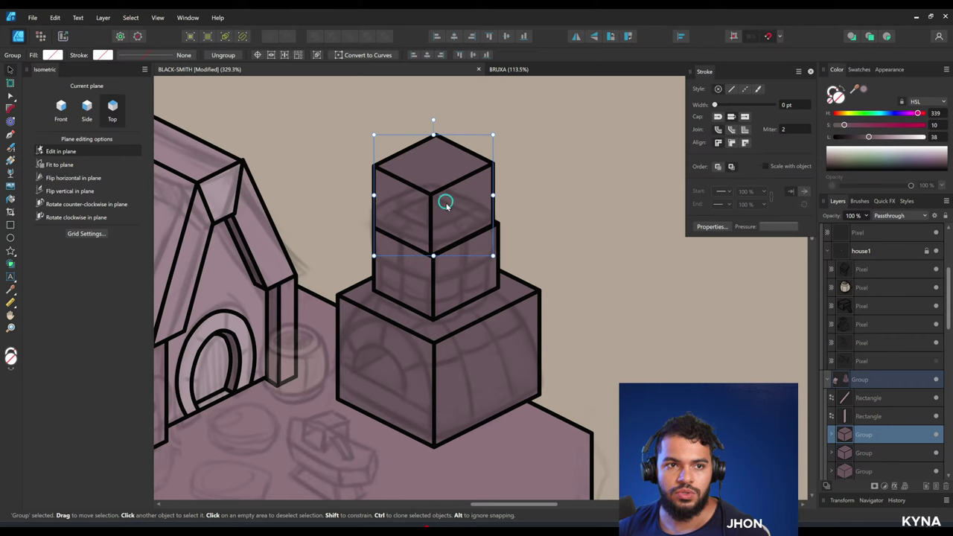
Halve the height of the top block by shortening its two side faces and lowering its top face onto them.
left_click_drag(430, 191, 467, 217)
double_click(469, 212)
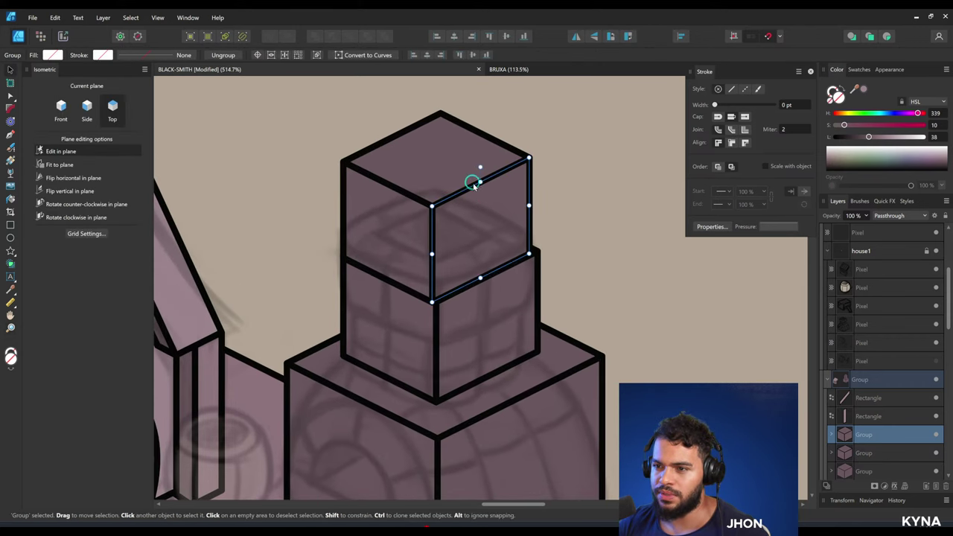
left_click_drag(481, 181, 496, 237)
left_click(398, 226)
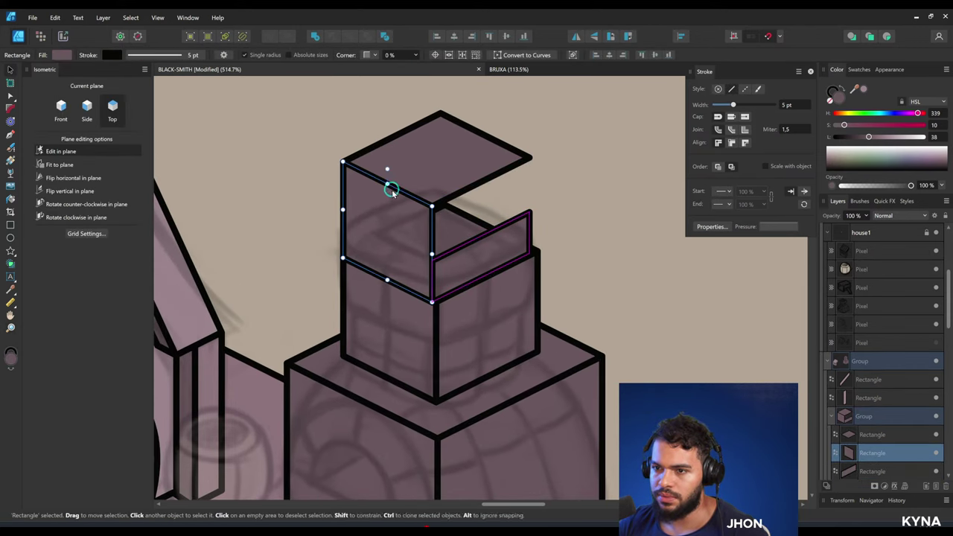
left_click_drag(389, 187, 389, 235)
left_click(411, 166)
left_click_drag(449, 187, 449, 208)
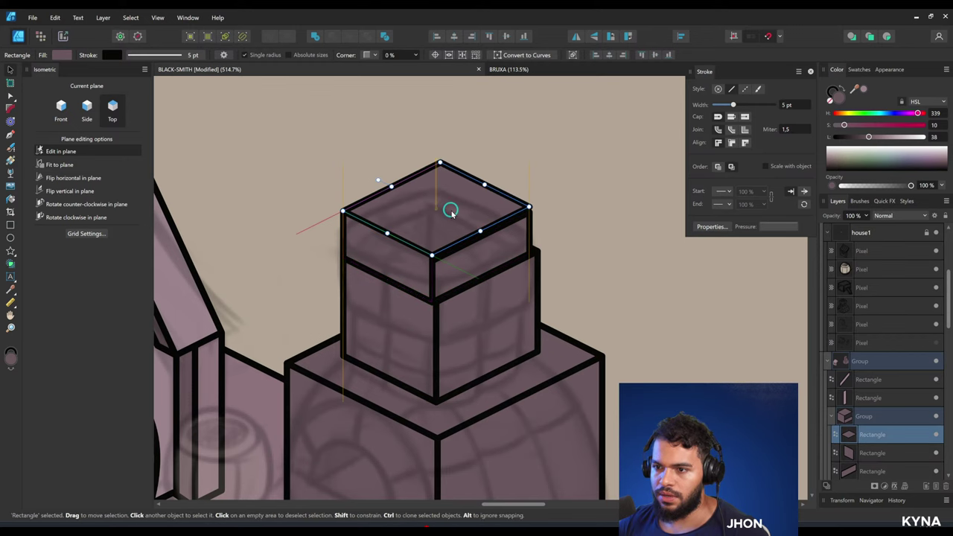
Widen the faces of the top block to line up with the edges of the chimney block below.
key("z")
left_click_drag(285, 244, 276, 245)
left_click_drag(492, 230, 670, 225)
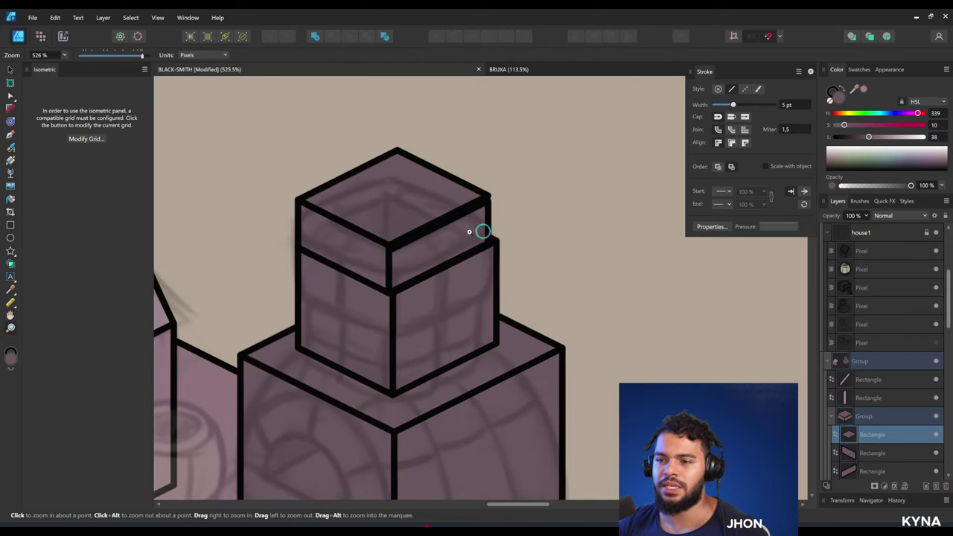
left_click_drag(398, 255, 425, 278)
key("v")
left_click(399, 282)
left_click(452, 268)
left_click_drag(534, 225, 365, 220)
left_click(442, 183)
Copy the house's arched doorway group onto the furnace base's left face, mirrored to suit that side.
key("z")
scroll(517, 239, "up", 5)
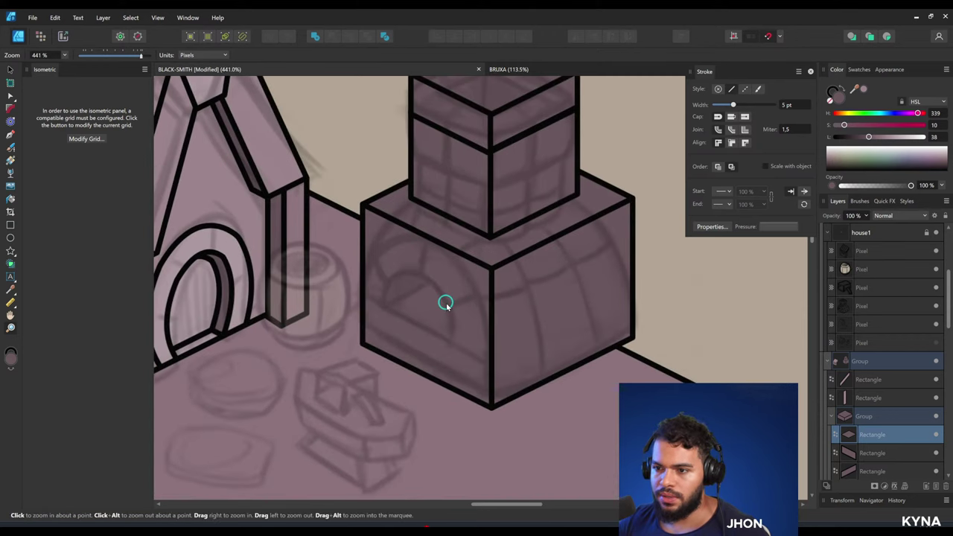
key("v")
left_click(434, 313)
key("space")
left_click_drag(280, 316, 382, 297)
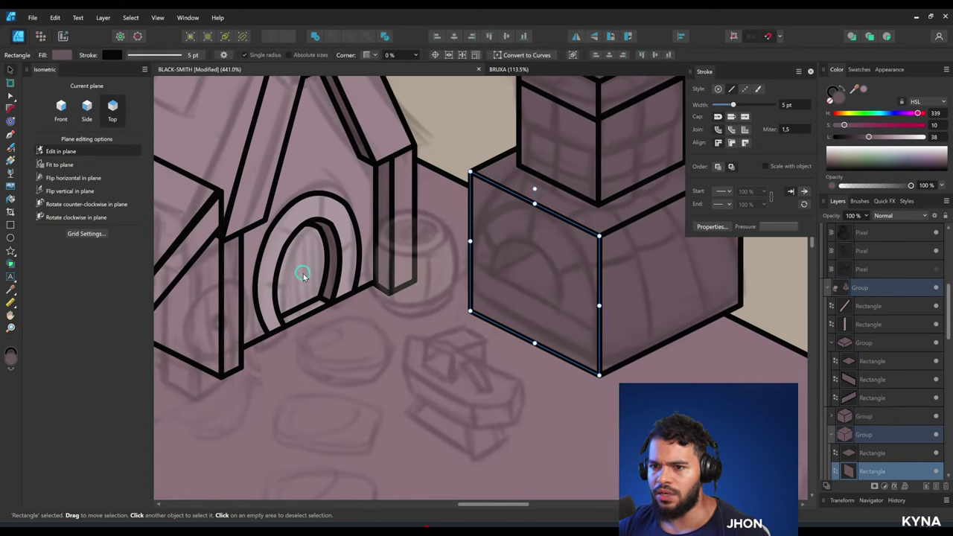
left_click(312, 269)
left_click(320, 248)
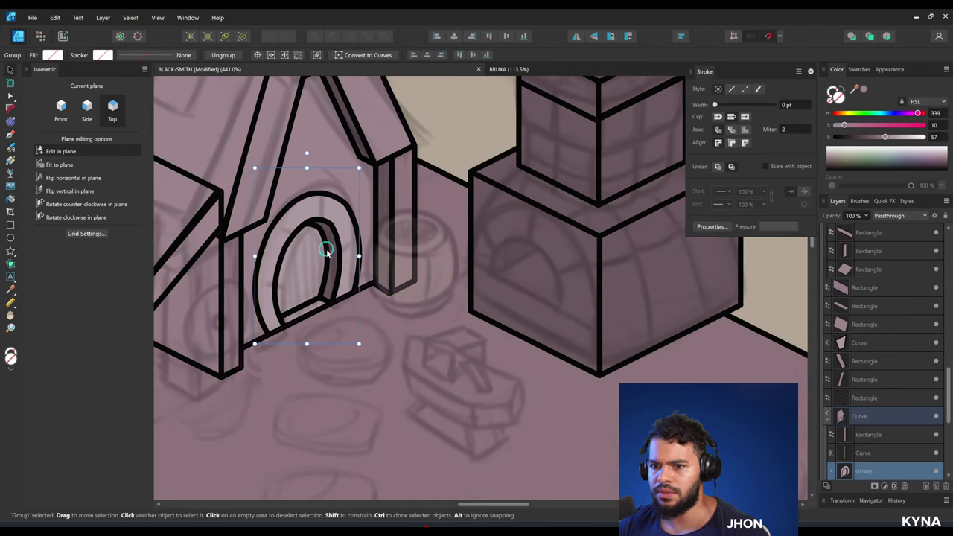
scroll(462, 278, "right", 3)
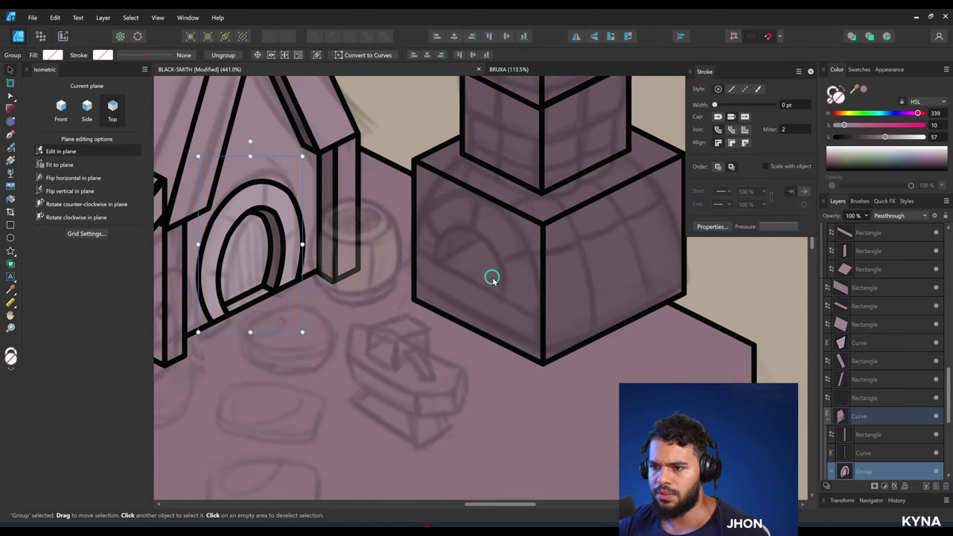
left_click_drag(260, 283, 460, 292)
scroll(439, 191, "up", 1)
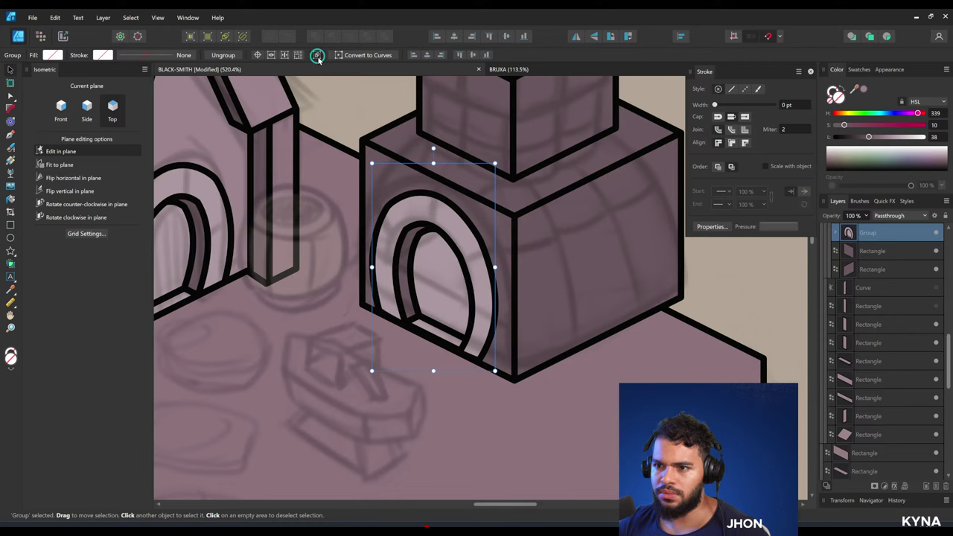
Try to shorten the copied arch's outer frame to about 98 px high.
double_click(431, 196)
left_click_drag(434, 196, 434, 213)
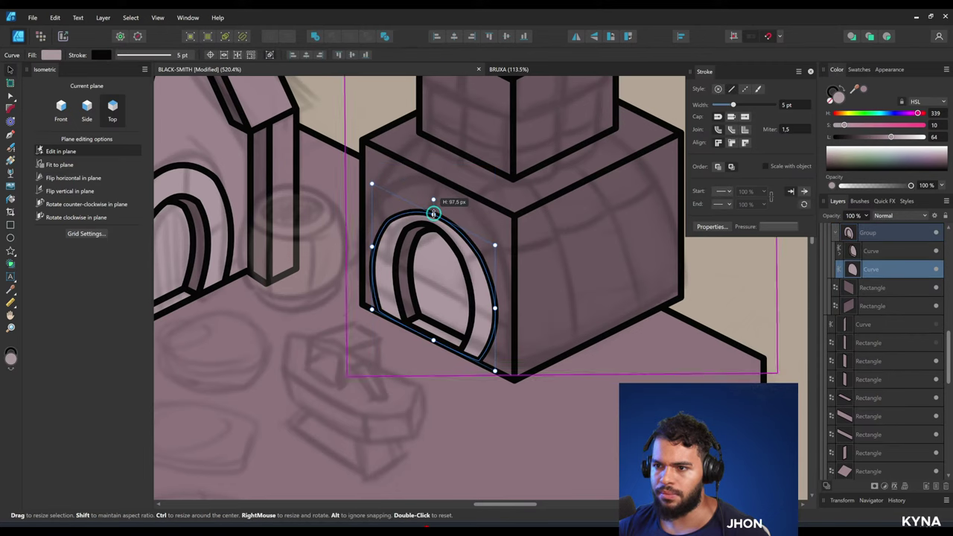
double_click(437, 242)
key("ctrl+z")
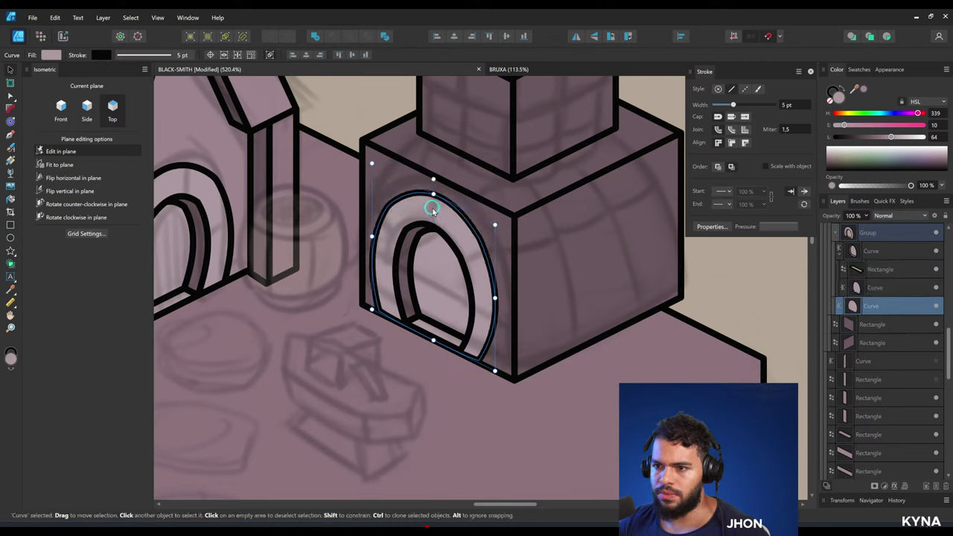
Shorten the copied arch's inner opening, and reduce its outer frame to about 84 px high.
left_click(432, 230)
left_click_drag(433, 221, 433, 262)
left_click(434, 199)
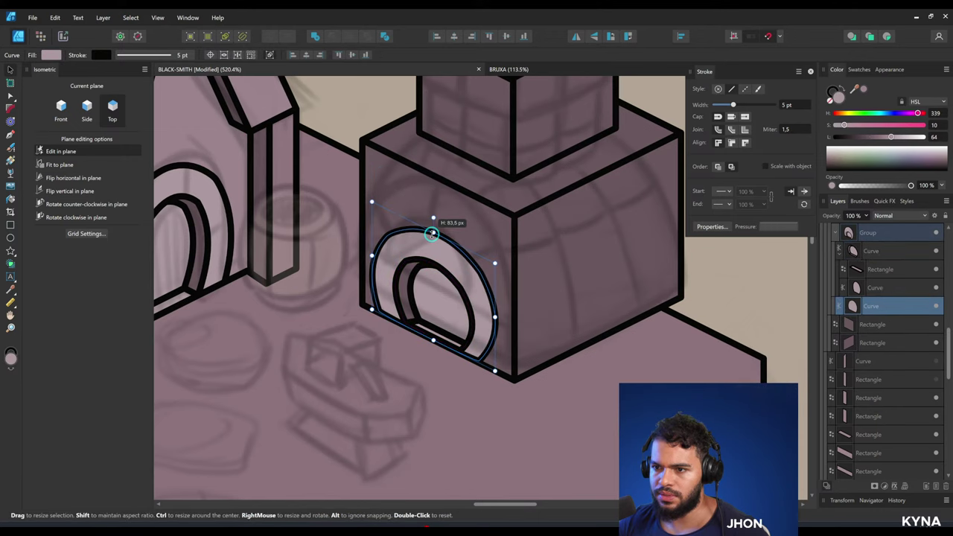
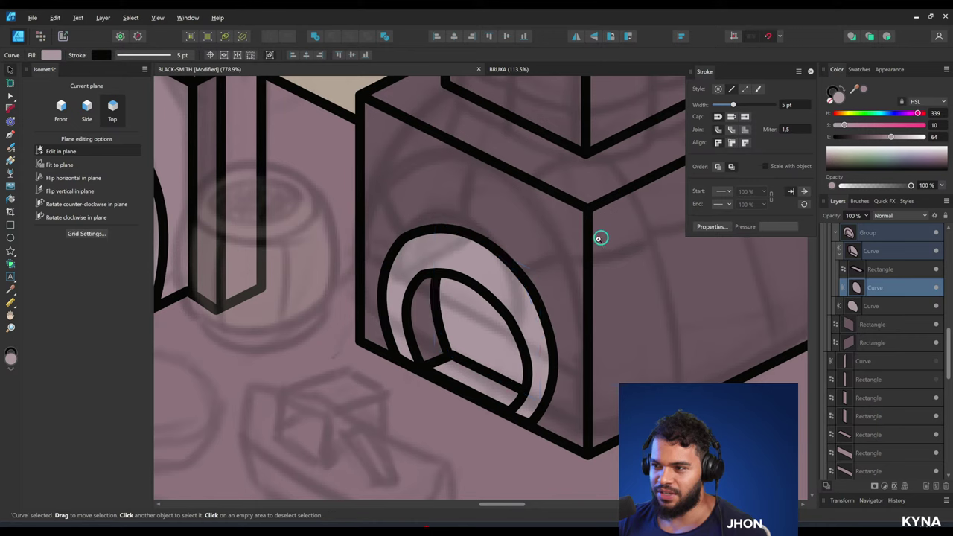
Darken the fill of the furnace opening's inner curve to a lightness of 28.
scroll(600, 239, "down", 3)
left_click(860, 137)
key("space")
left_click_drag(610, 238, 549, 249)
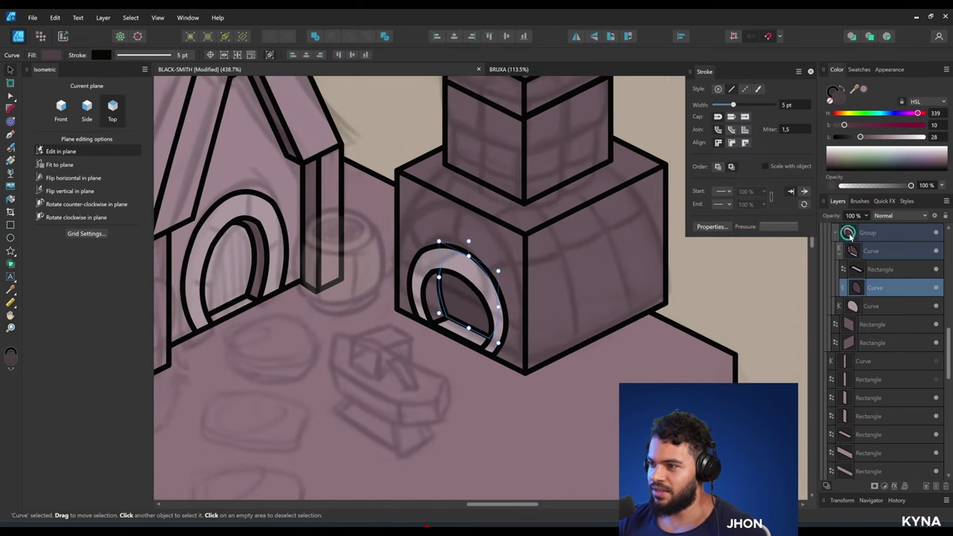
Move the whole arched opening up so it sits clear of the furnace base's lower edge.
left_click(460, 302)
left_click_drag(460, 302, 284, 313)
key("ctrl+space")
left_click_drag(493, 266, 670, 266)
left_click_drag(452, 257, 482, 260)
double_click(441, 260)
key("space")
scroll(479, 260, "down", 4)
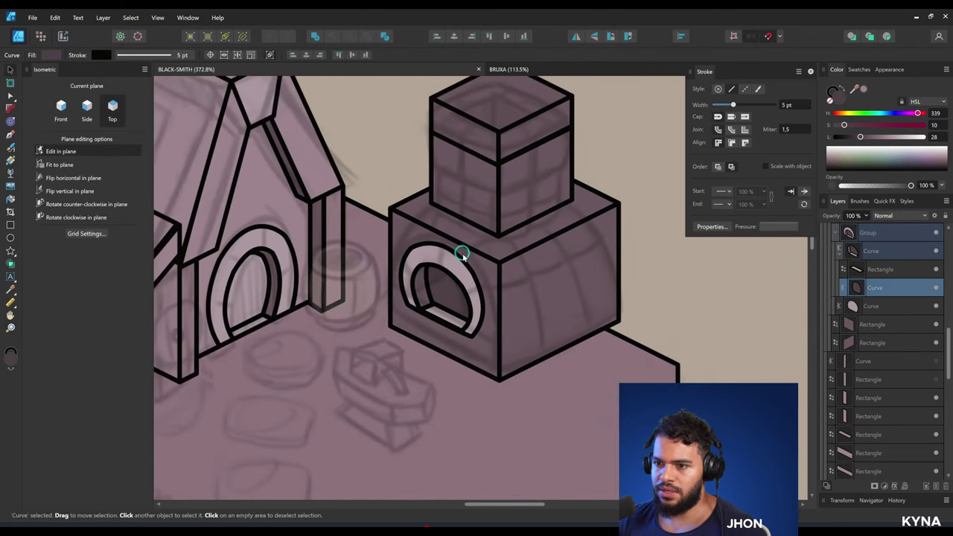
Round the two upper corners of the furnace base's left face with the Corner tool at a 42 px radius.
left_click(482, 262)
scroll(445, 239, "up", 2)
key("c")
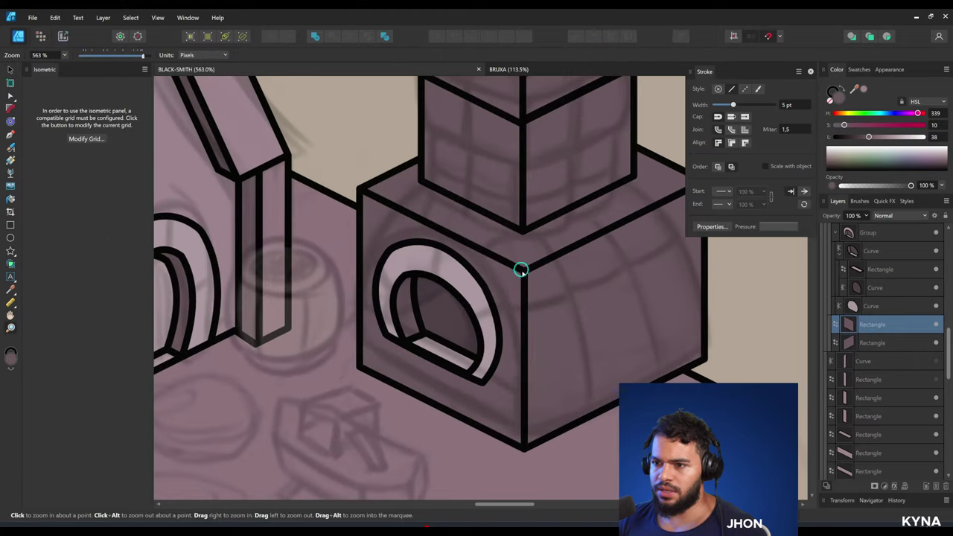
left_click_drag(525, 273, 506, 280)
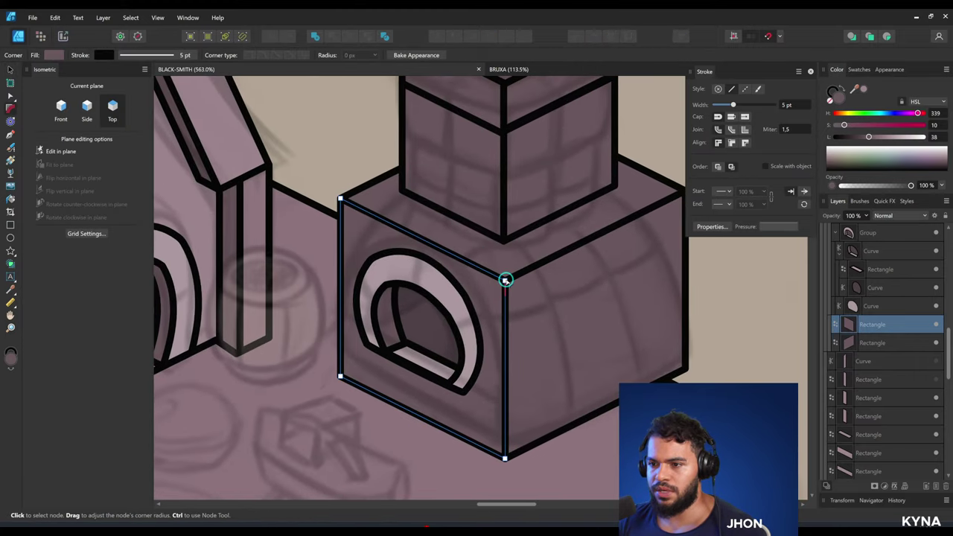
left_click_drag(505, 280, 366, 249)
key("a")
mouse_move(341, 199)
left_mouse_down()
mouse_move(356, 228)
mouse_move(340, 200)
left_mouse_up()
key("c")
left_click_drag(357, 232, 392, 298)
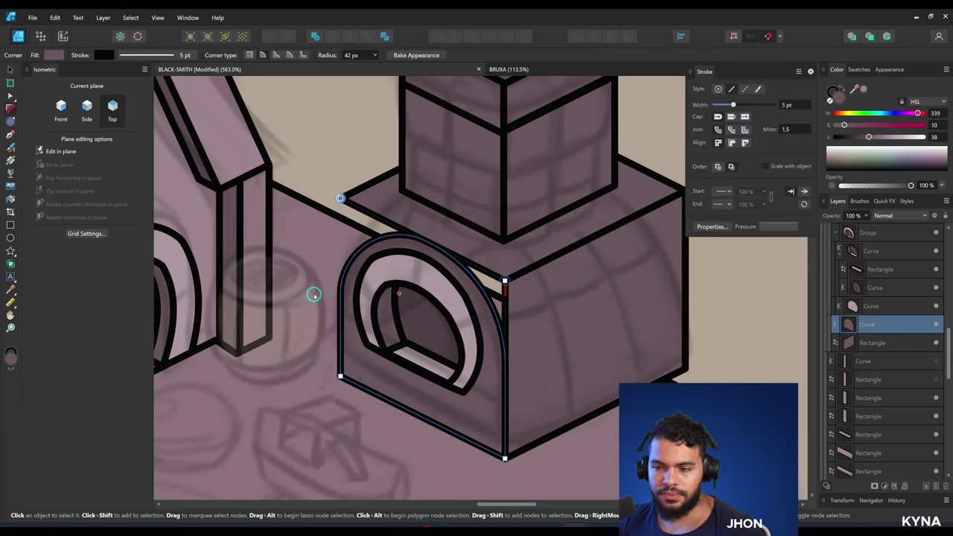
Narrow the furnace base's top face from its back edge and extend it forward over the arched front, making it about 175 px wide.
left_click(415, 282)
left_click(435, 238)
left_click_drag(434, 239, 374, 256)
key("v")
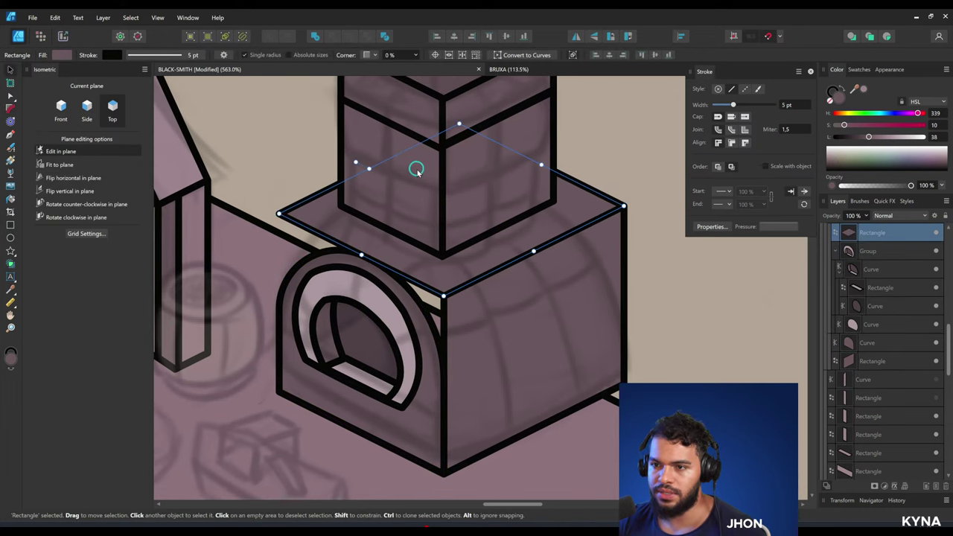
left_click_drag(372, 165, 396, 202)
left_click_drag(379, 270, 358, 292)
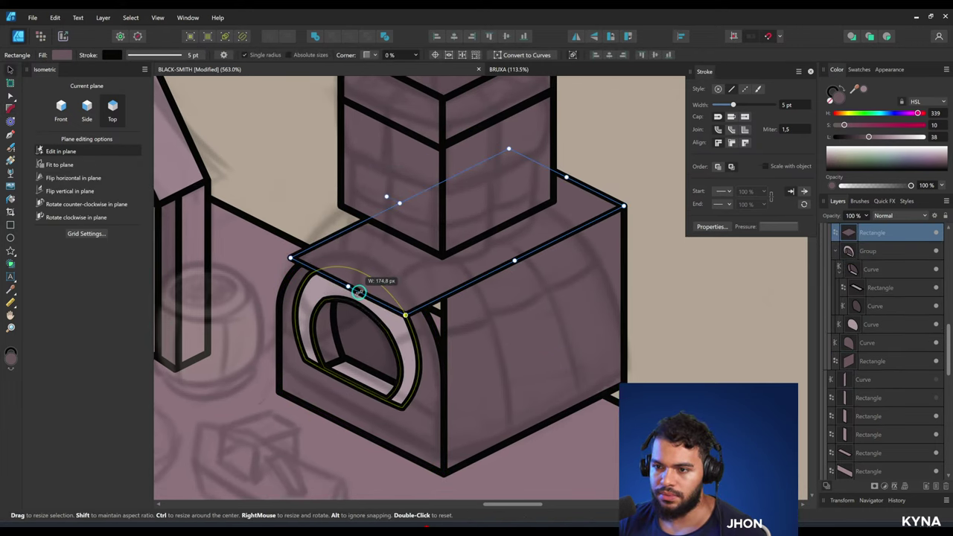
Send the top face behind the arched front face and shift it across the base past the right wall's upper edge.
key("ctrl+bracketleft")
key("ctrl+bracketleft")
left_click_drag(515, 260, 553, 280)
key("ctrl+bracketleft")
left_click_drag(400, 204, 412, 211)
key("z")
left_click_drag(433, 236, 251, 278)
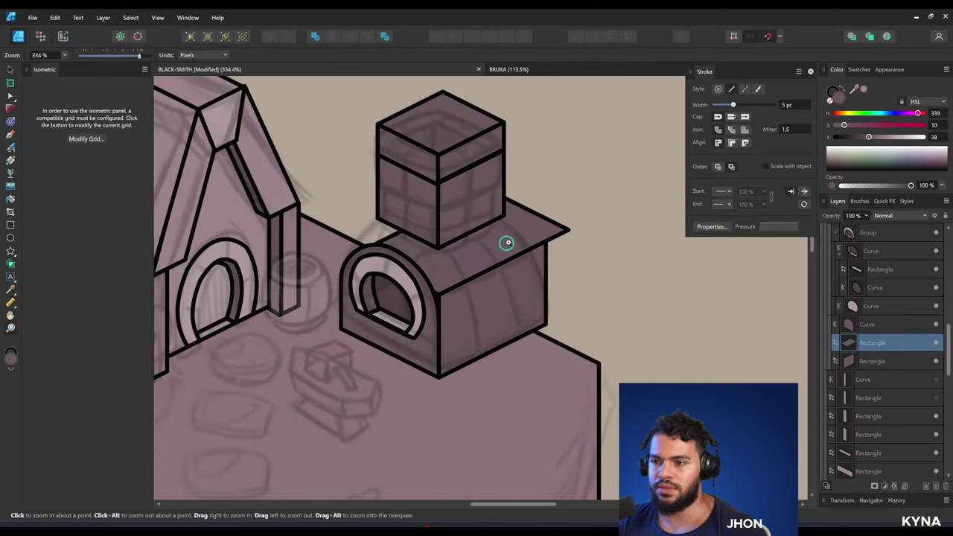
Align the top face's back corner with the arched front, convert it to curves, and pull its far end back to the base's right edge.
scroll(503, 253, "up", 3)
key("v")
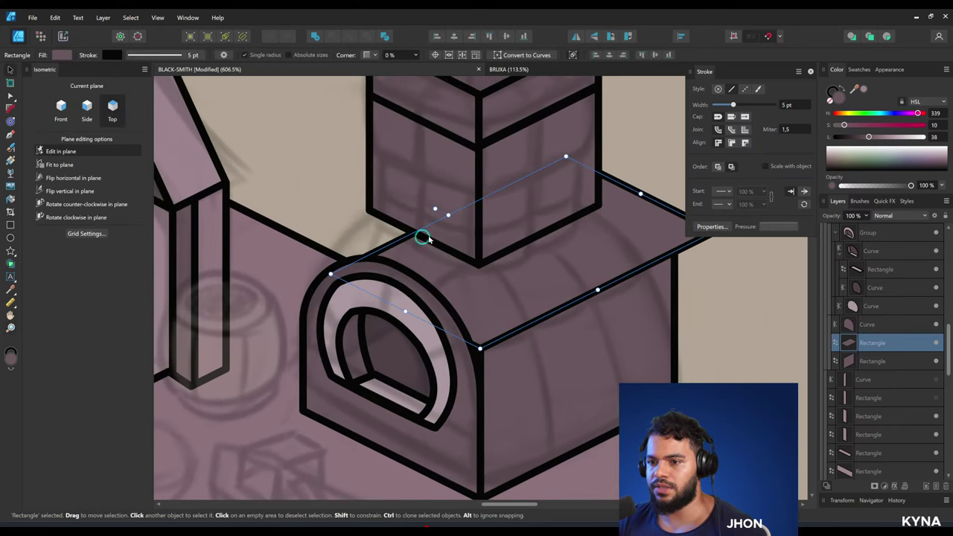
left_click_drag(448, 215, 434, 208)
left_click_drag(451, 241, 468, 206)
key("z")
scroll(379, 221, "up", 2)
key("v")
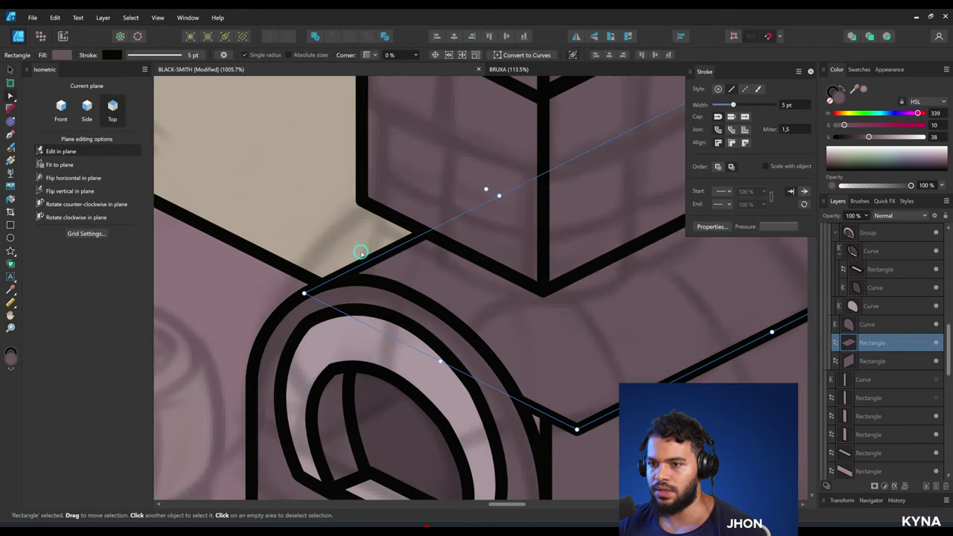
scroll(386, 236, "down", 3)
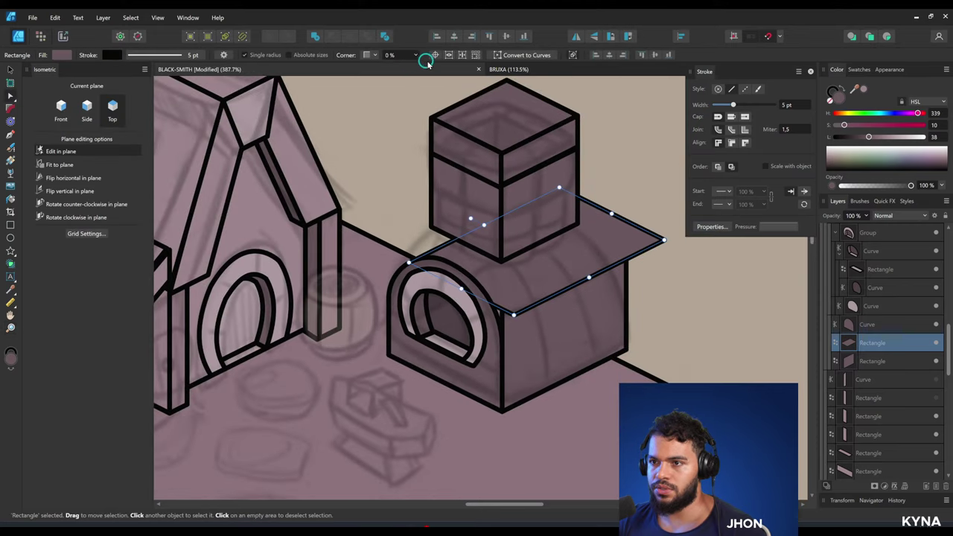
left_click_drag(621, 213, 577, 231)
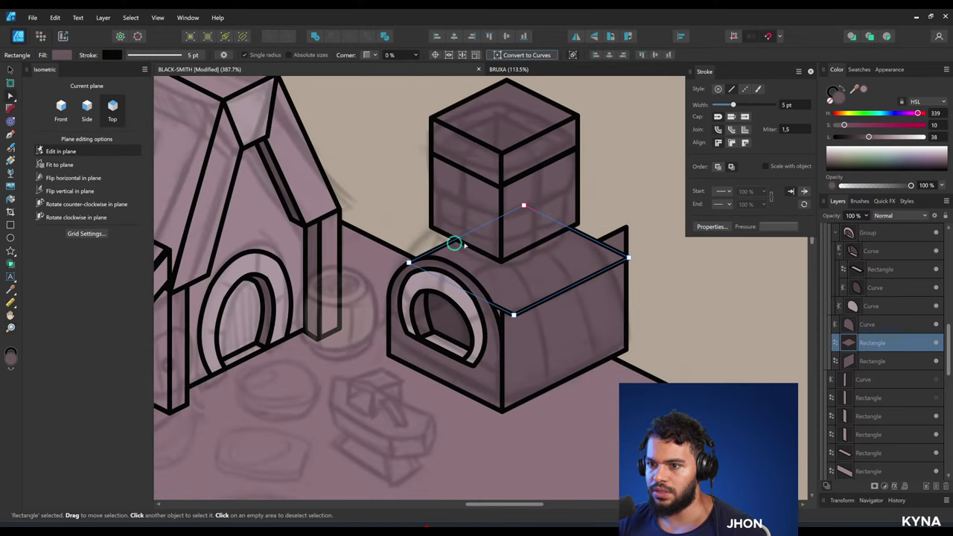
Bend the top face's back-left edge into an arc and attach its lower end to the outline of the arched front.
left_click_drag(427, 245, 425, 213)
left_click_drag(387, 285, 356, 311)
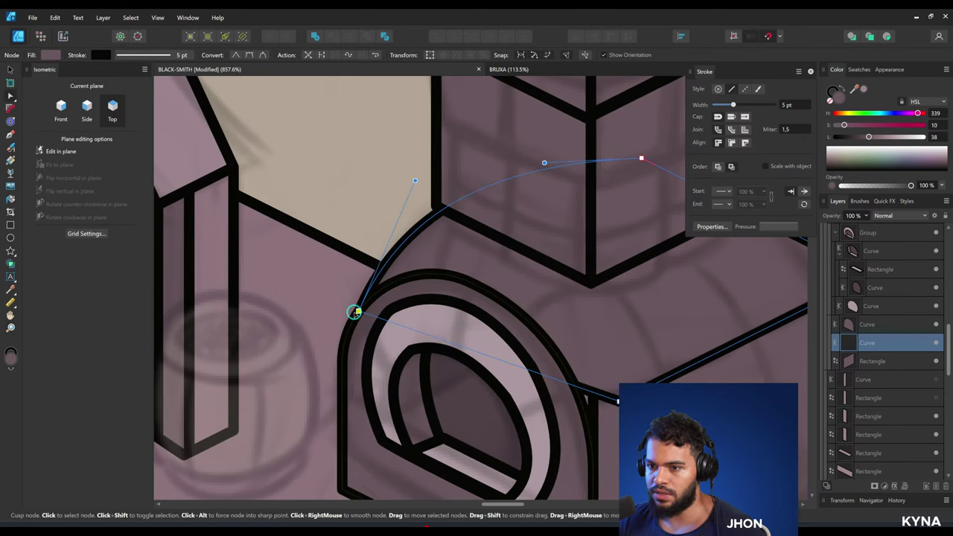
scroll(514, 228, "down", 3)
scroll(457, 242, "up", 2)
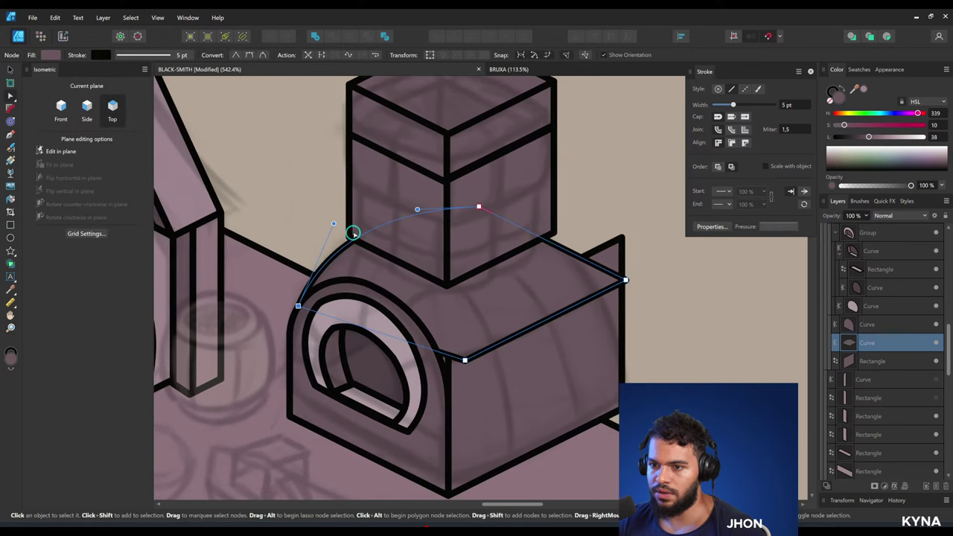
left_click_drag(334, 224, 331, 215)
scroll(464, 255, "down", 3)
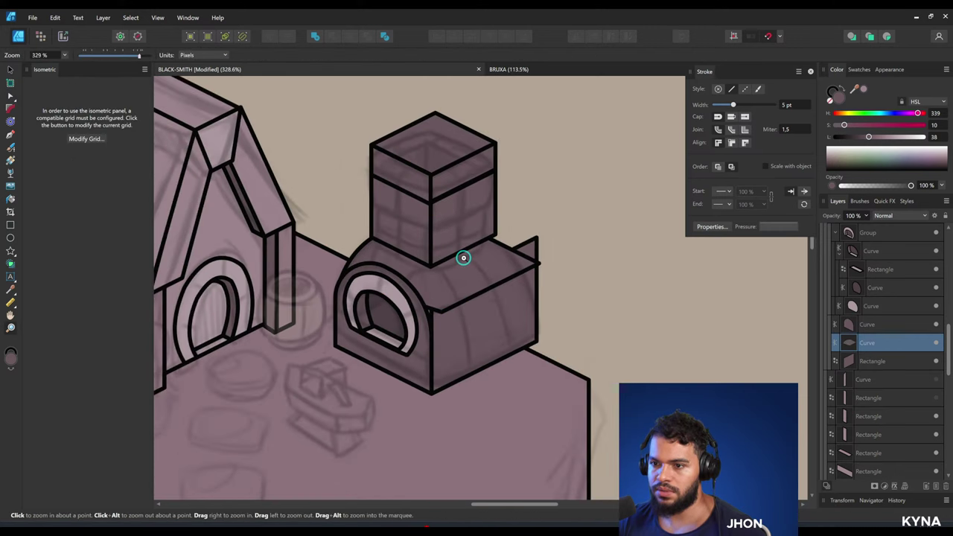
Move the top face's front node onto the base's front corner edge and bow its far end outward to match the sketch's rounded roof.
scroll(443, 325, "up", 3)
key("space")
left_click_drag(391, 345, 450, 326)
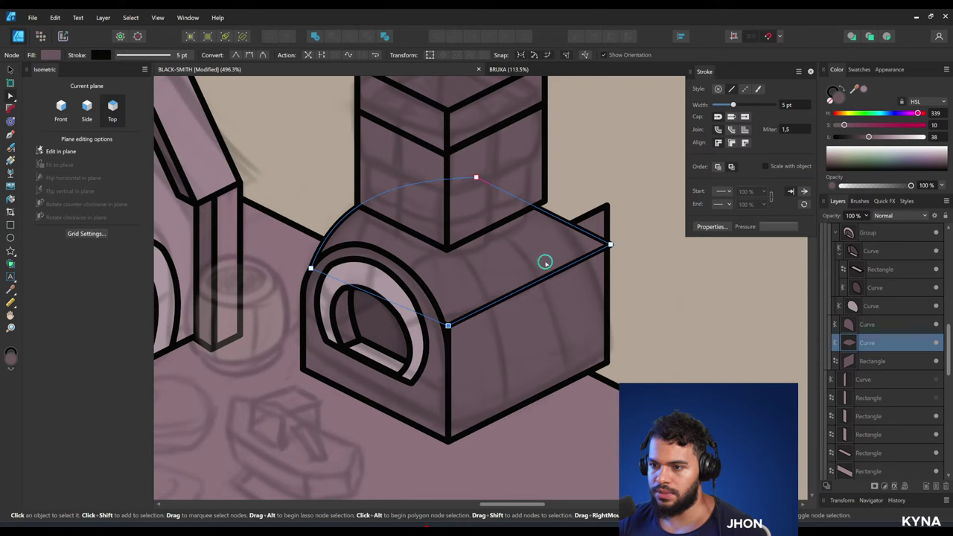
left_click_drag(578, 230, 512, 219)
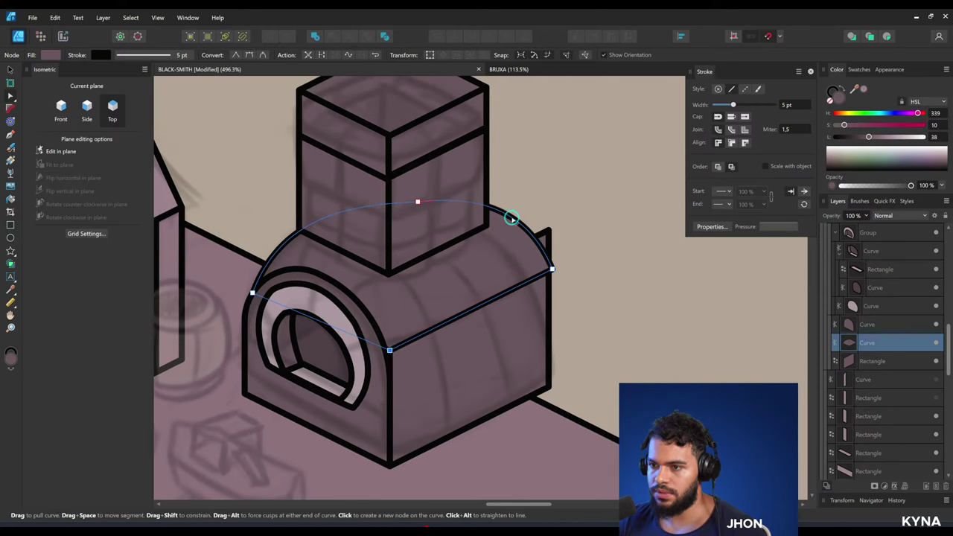
mouse_move(551, 269)
left_mouse_down()
mouse_move(541, 273)
mouse_move(545, 261)
left_mouse_up()
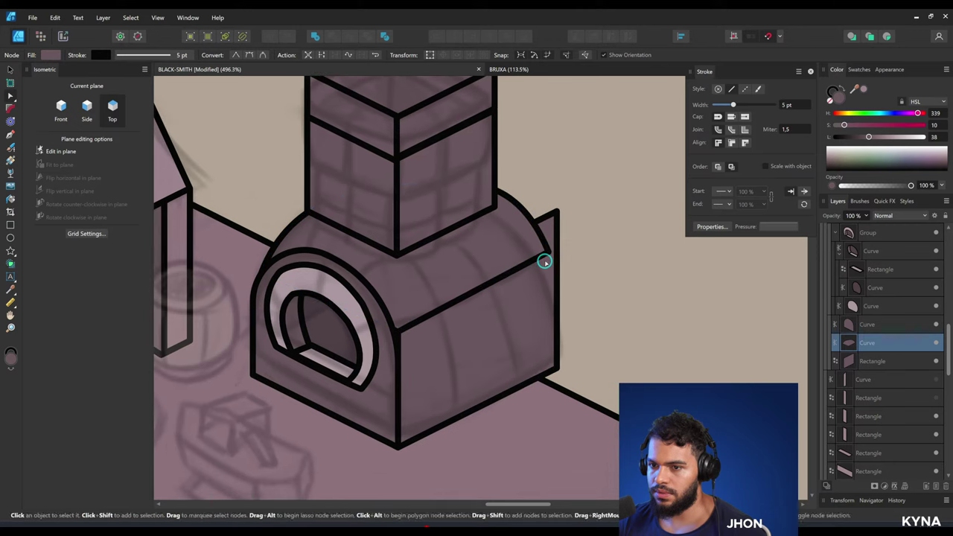
left_click(544, 261)
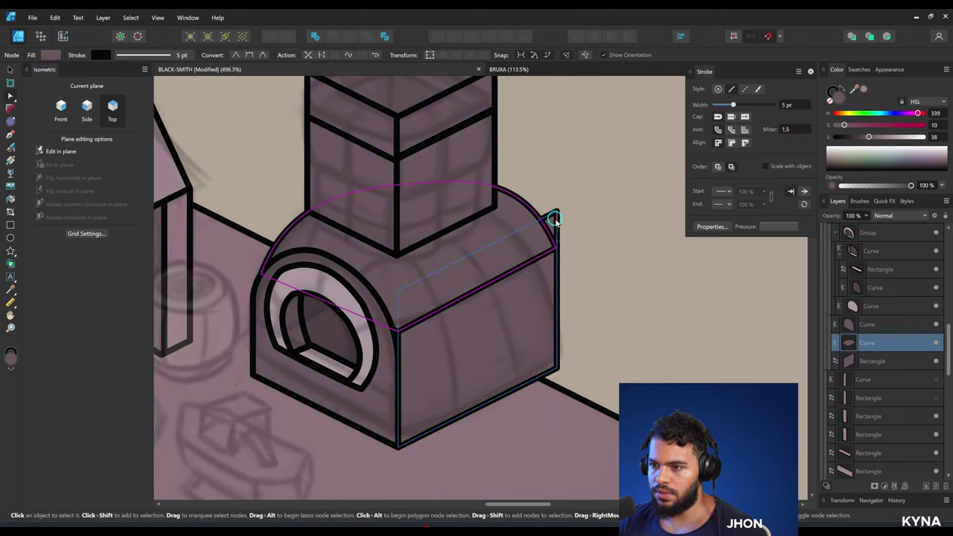
Lower the base's right wall to meet the curved top and pull its outer edge slightly inward.
left_click(556, 221)
left_click_drag(477, 252, 478, 294)
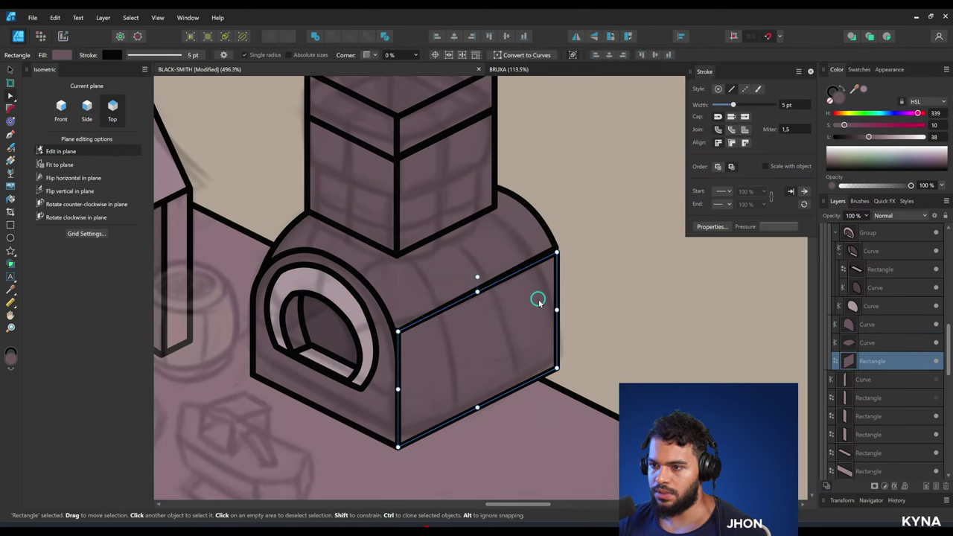
left_click_drag(562, 298, 879, 304)
left_click_drag(527, 307, 593, 286)
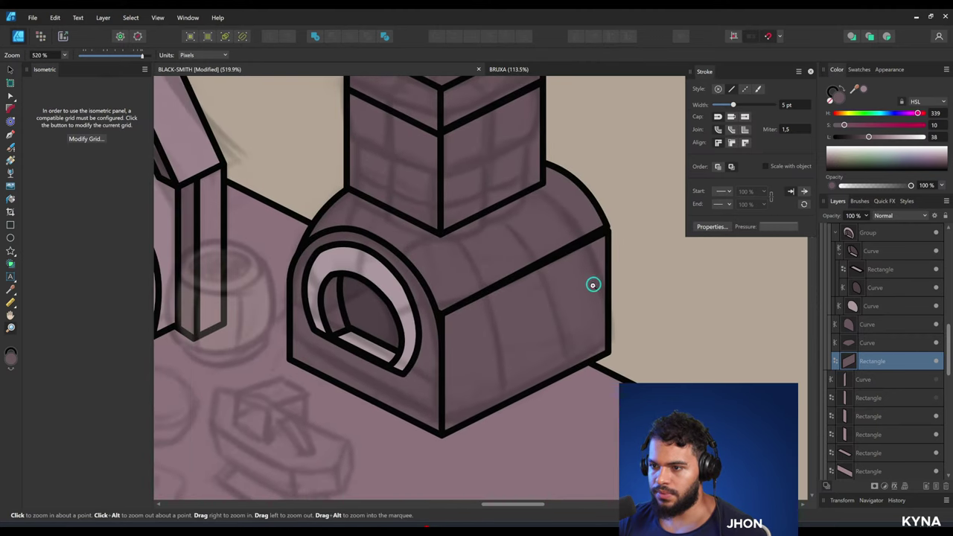
key("v")
Move the curved top's right end node onto the upper outer corner of the right wall.
left_click(609, 231)
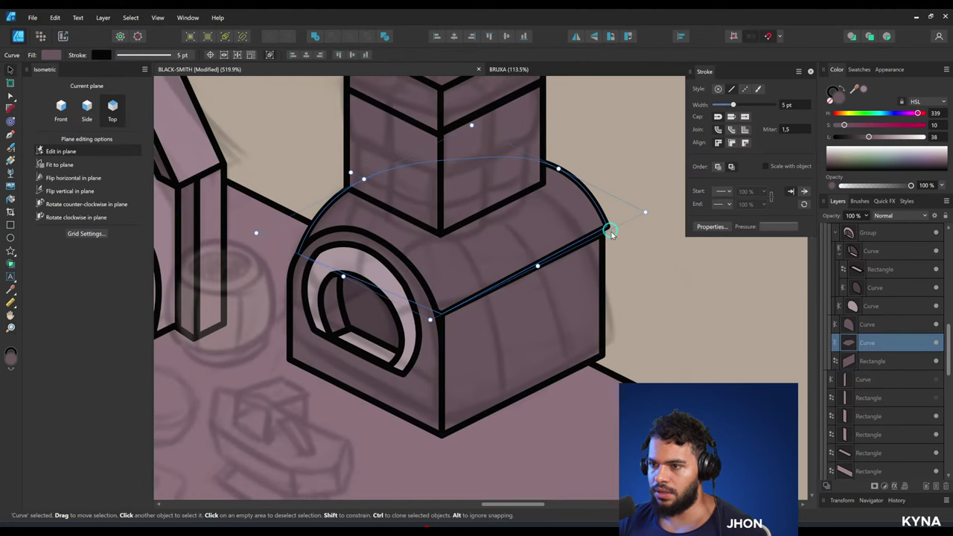
key("a")
left_click(472, 159)
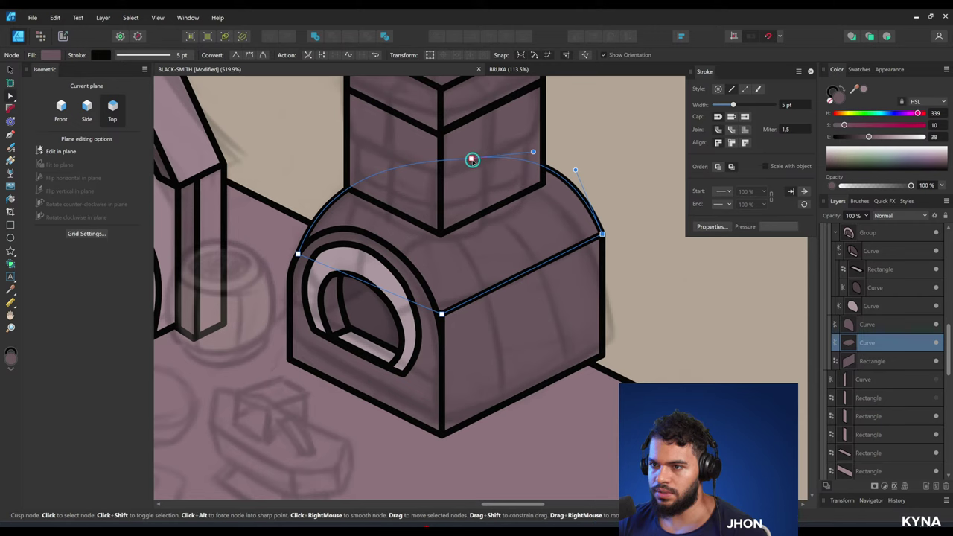
left_click_drag(472, 159, 491, 295)
key("ctrl+space")
key("v")
left_click(455, 305)
double_click(420, 264)
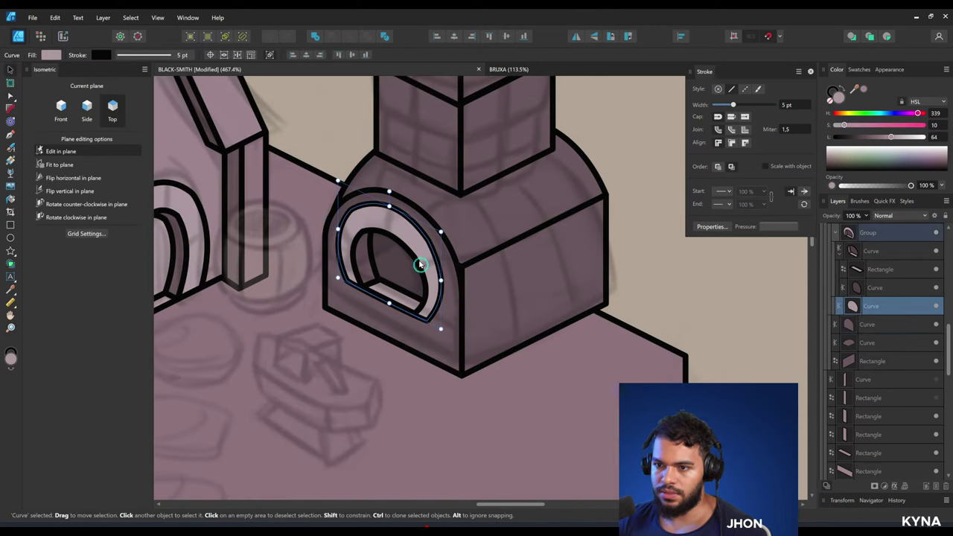
left_click_drag(413, 251, 415, 262)
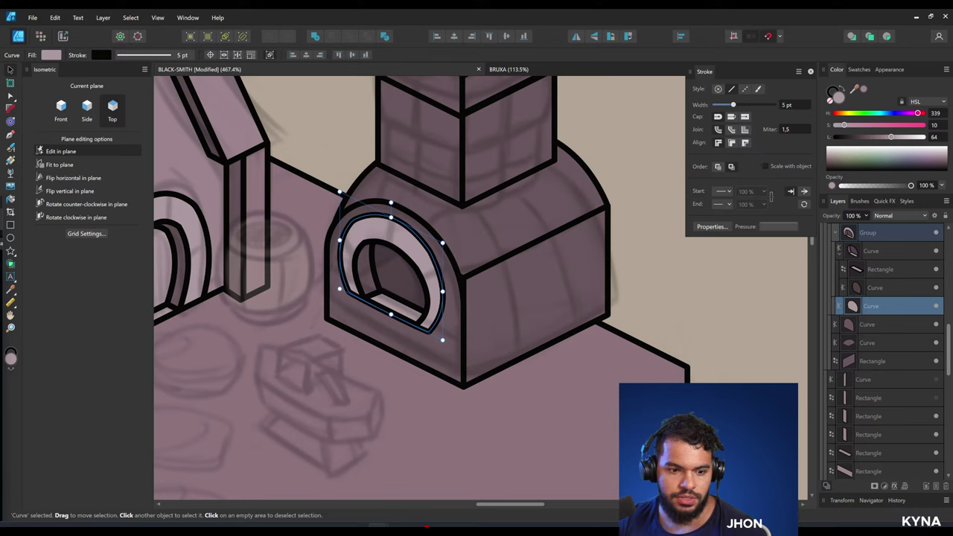
key("super+d")
key("super+d")
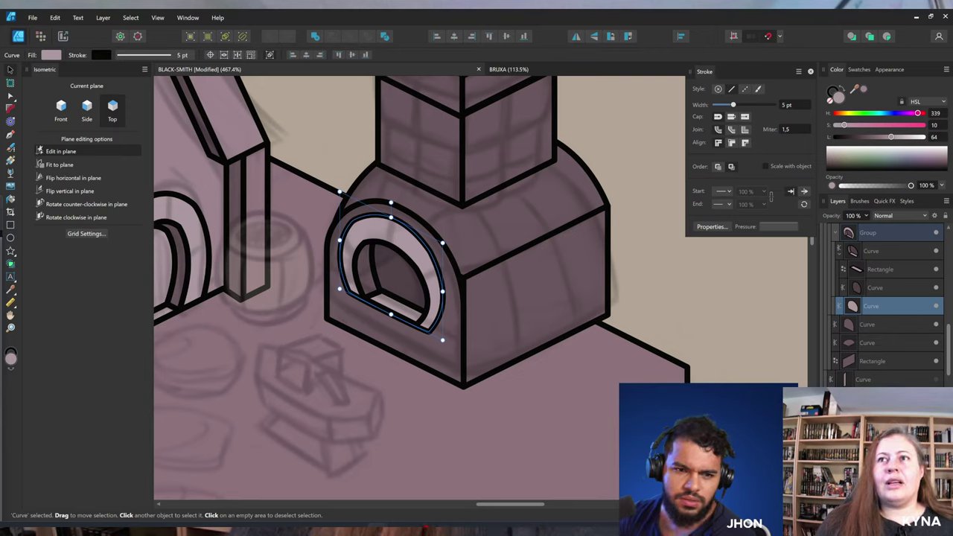
Select the furnace's arched opening group and save the document.
double_click(408, 274)
left_click_drag(386, 269, 452, 264)
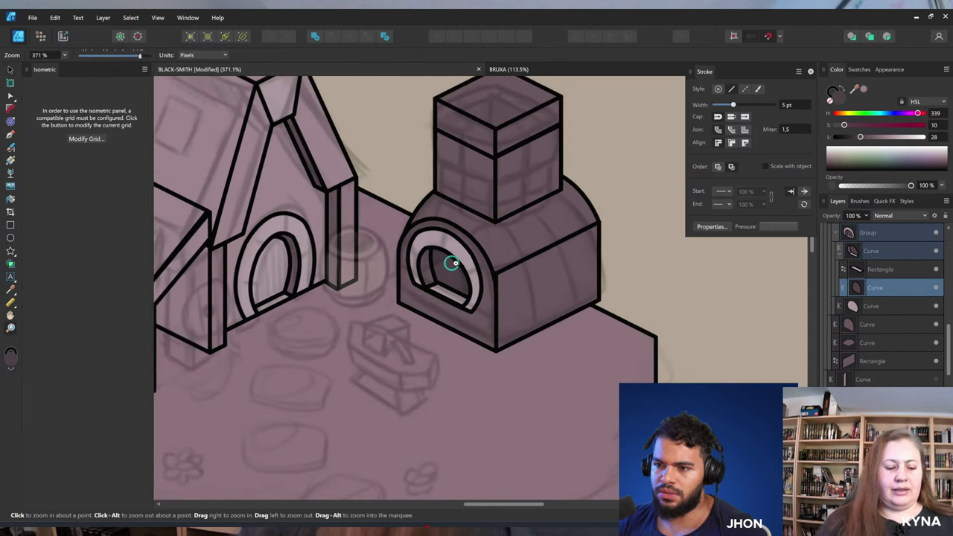
key("v")
left_click(432, 268)
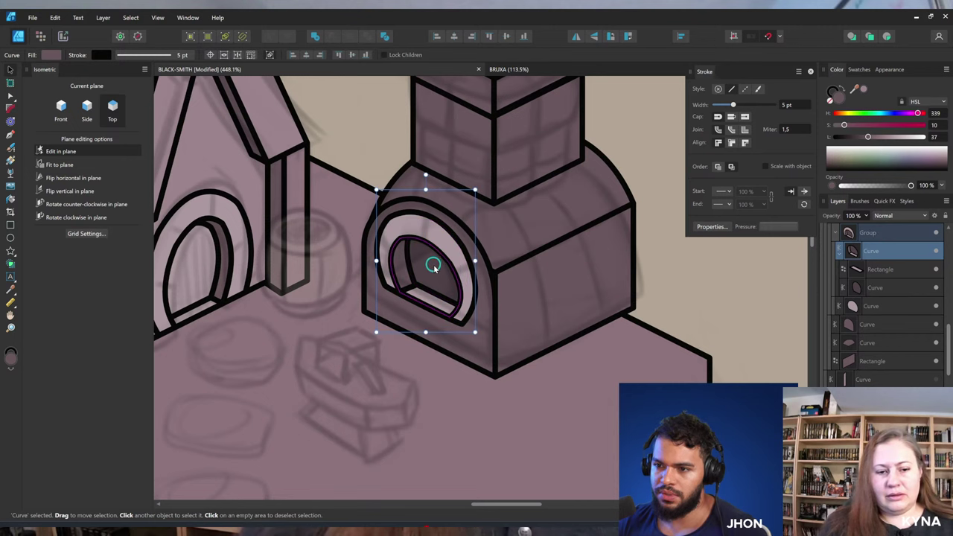
key("z")
left_click_drag(480, 256, 484, 286)
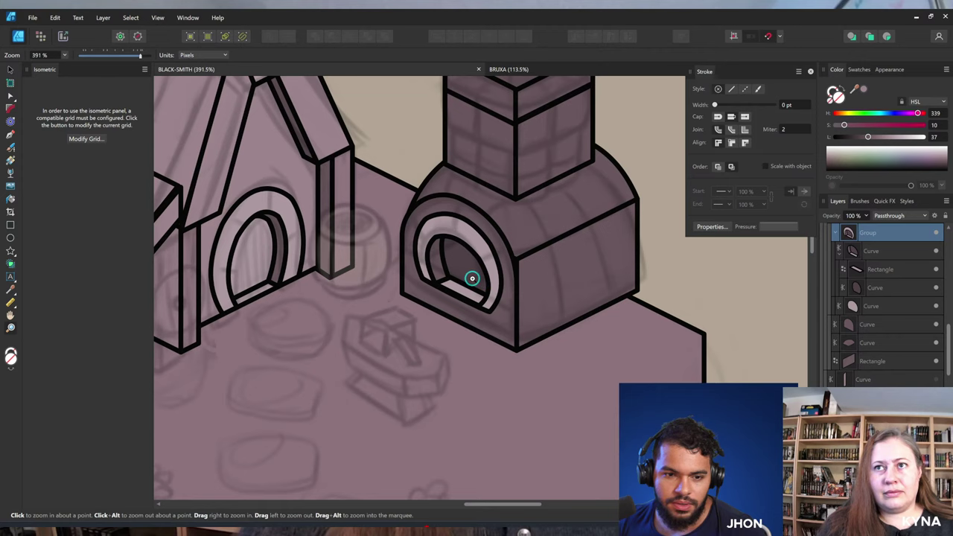
left_click_drag(471, 279, 425, 283)
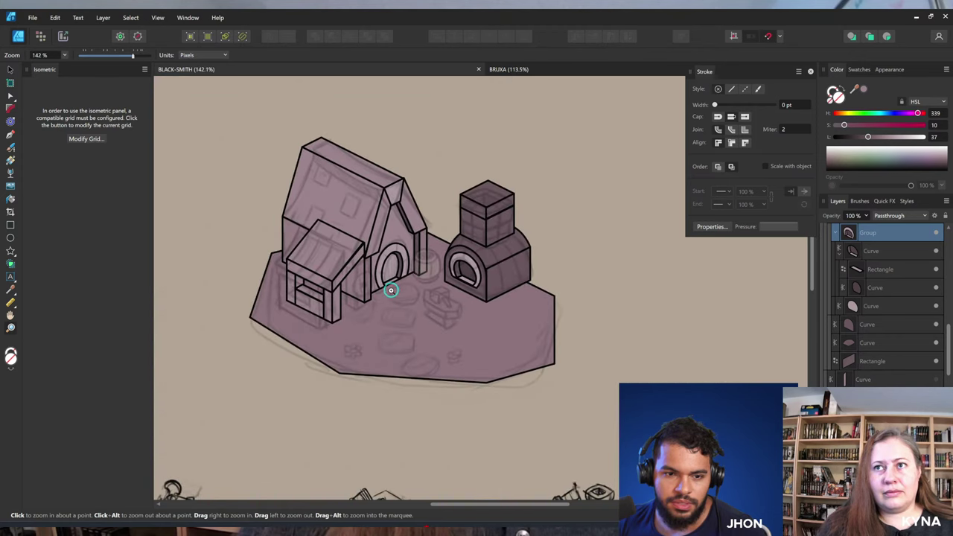
left_click_drag(385, 306, 391, 307)
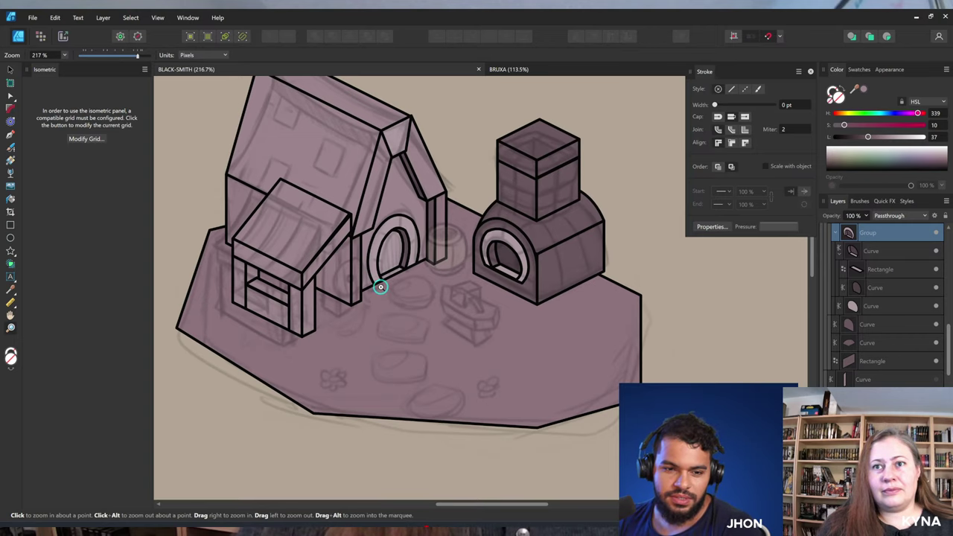
Select all three faces of the chimney's cap, enlarge them to overhang the shaft on every side, and lower the cap slightly.
left_click_drag(526, 253, 434, 278)
left_click_drag(455, 241, 467, 293)
left_click(465, 257)
scroll(470, 255, "up", 5)
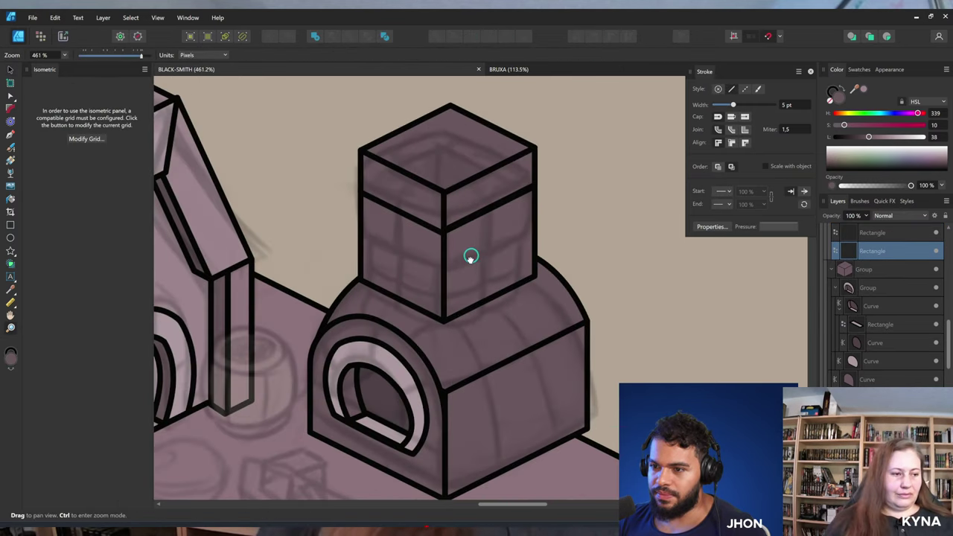
double_click(471, 196)
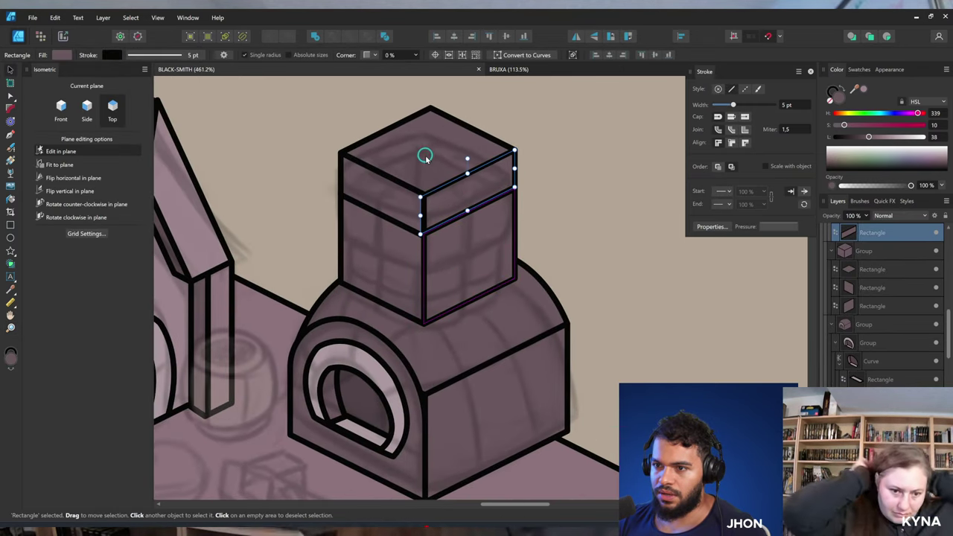
key("ctrl+a")
left_click_drag(514, 105, 525, 98)
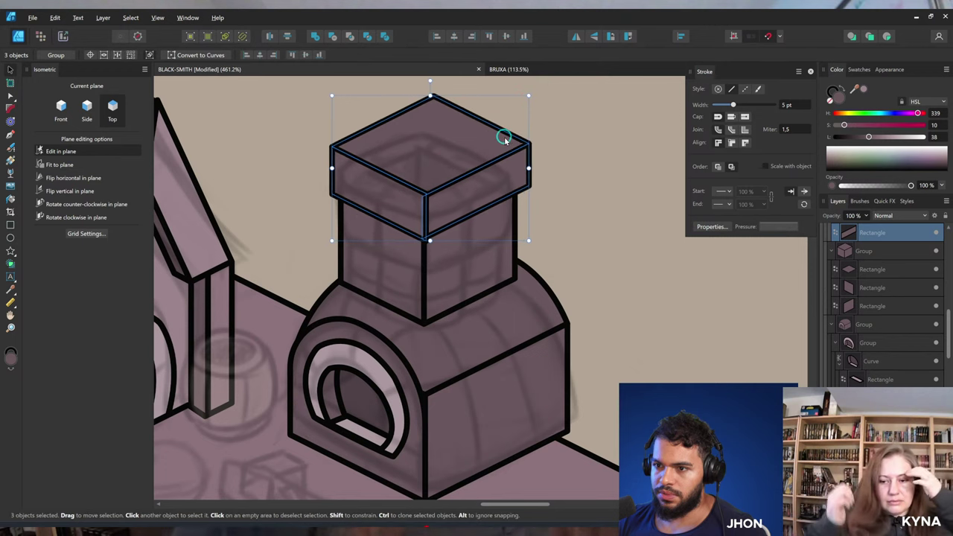
scroll(488, 154, "down", 1)
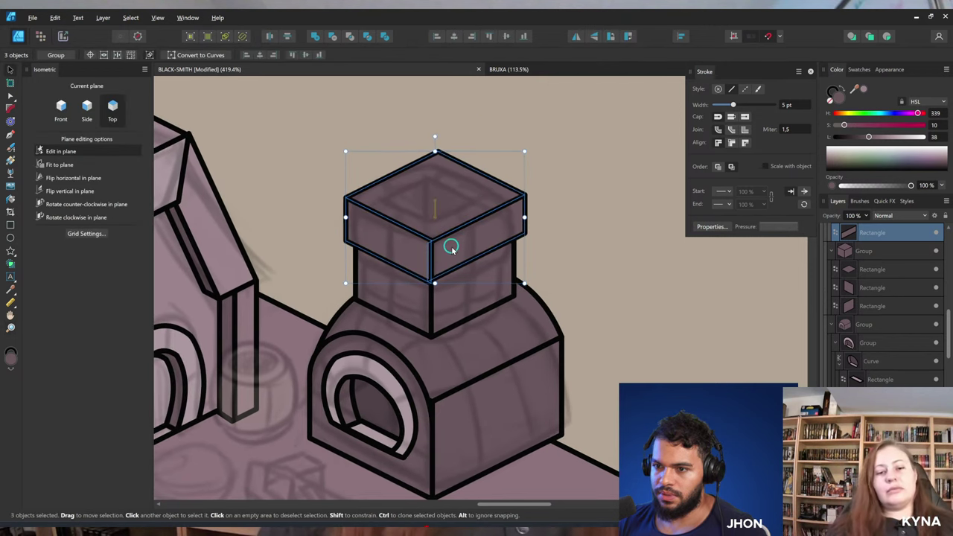
left_click_drag(524, 155, 534, 146)
key("z")
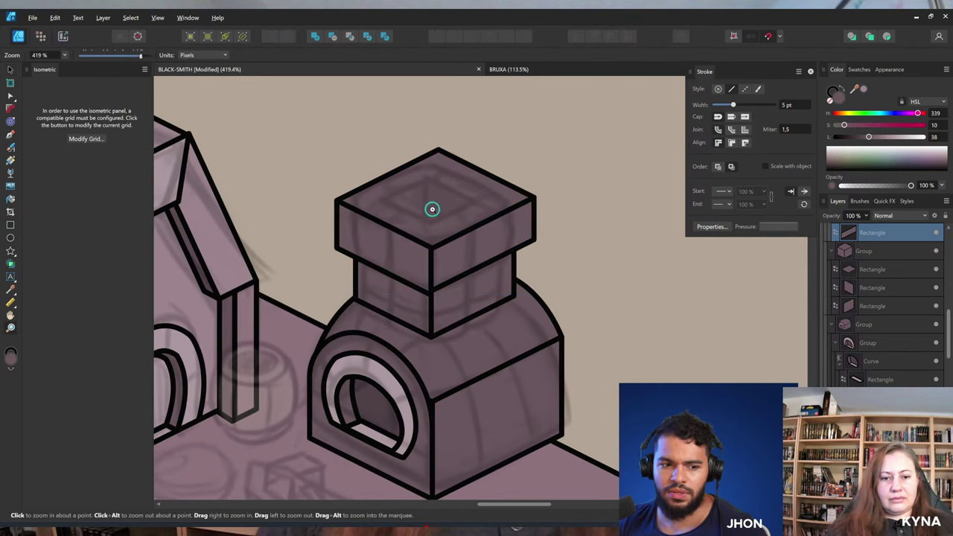
Resize the chimney cap's right face so its inner edge lines up with the corner of the left face.
scroll(447, 224, "up", 1)
key("v")
key("z")
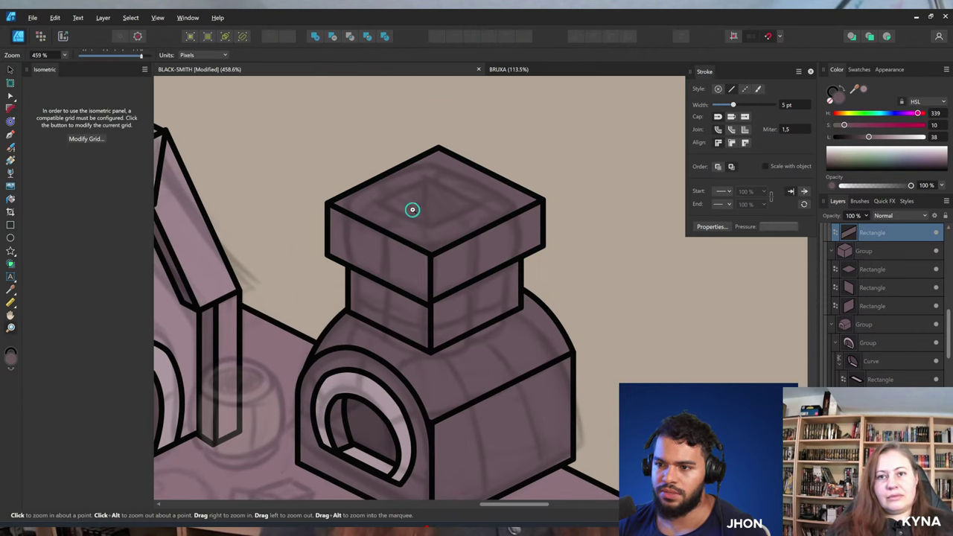
key("v")
left_click(462, 274)
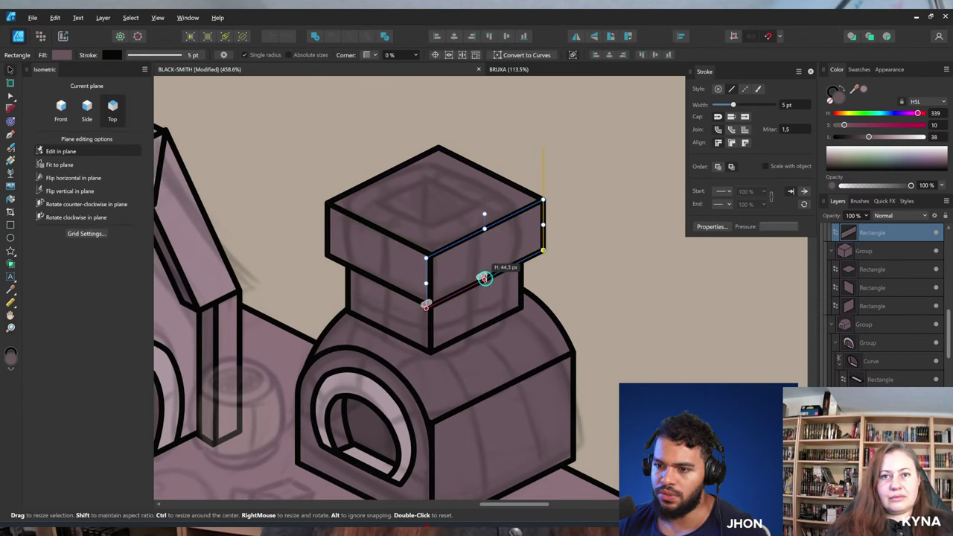
scroll(421, 274, "up", 5)
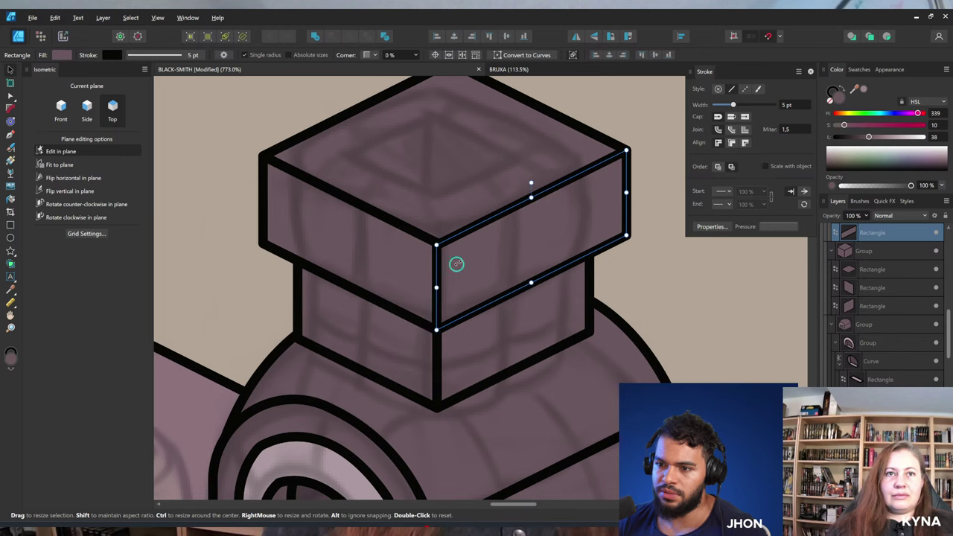
key("z")
scroll(454, 253, "down", 3)
key("v")
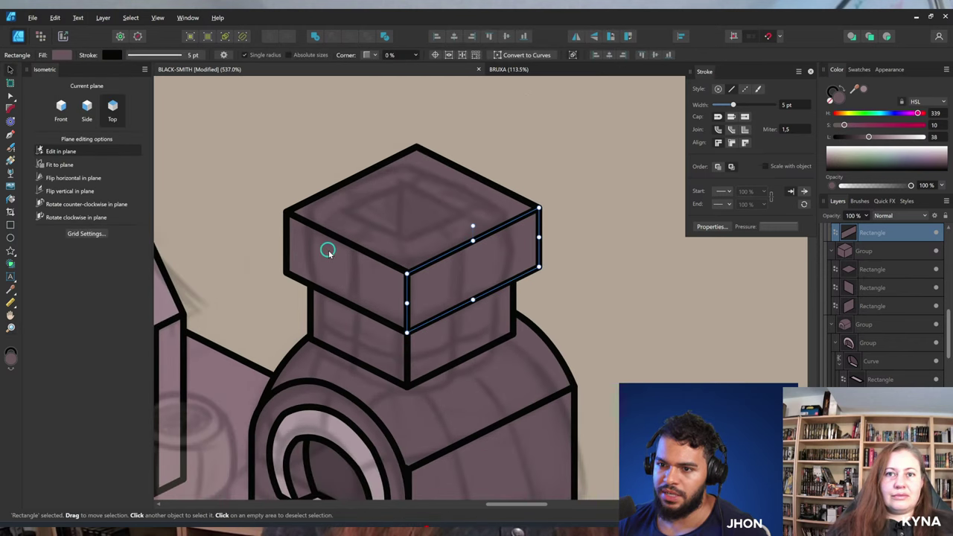
Select all three faces of the chimney cap and apply an outward contour that rounds their corners.
left_click(327, 251, "shift")
left_click(403, 208, "shift")
key("o")
left_click_drag(437, 225, 442, 281)
key("z")
Resize the cap's left, right and top faces individually so their rounded outlines line up along the shared edges.
key("v")
left_click(442, 280)
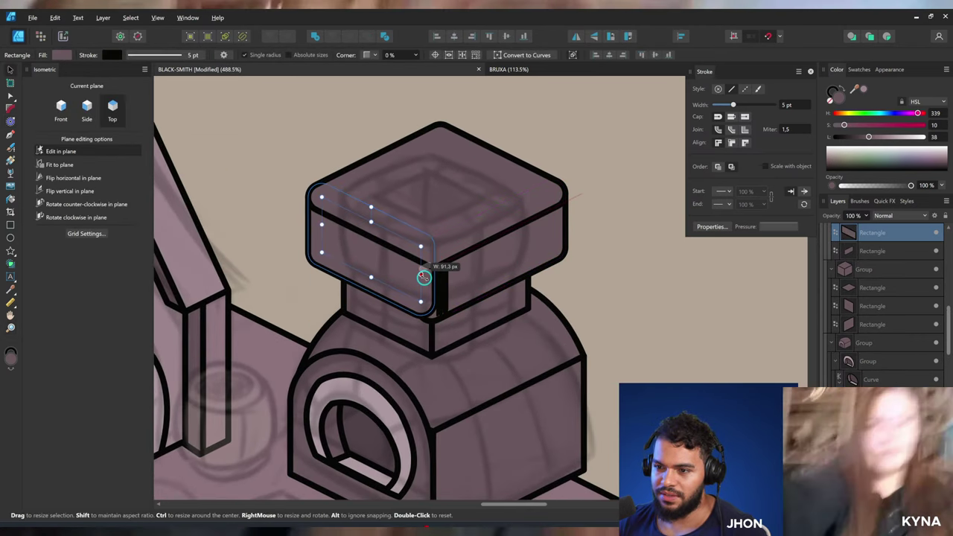
left_click(447, 279)
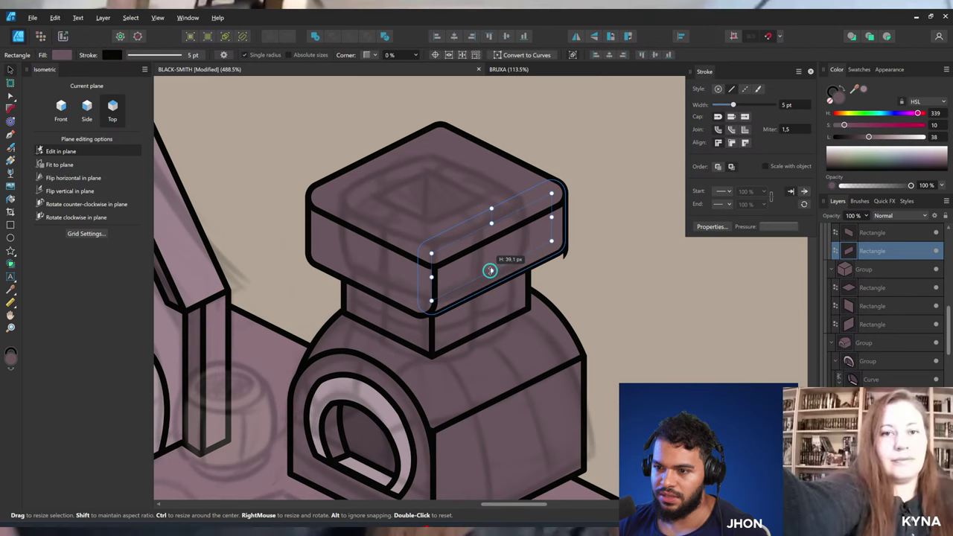
left_click(336, 191)
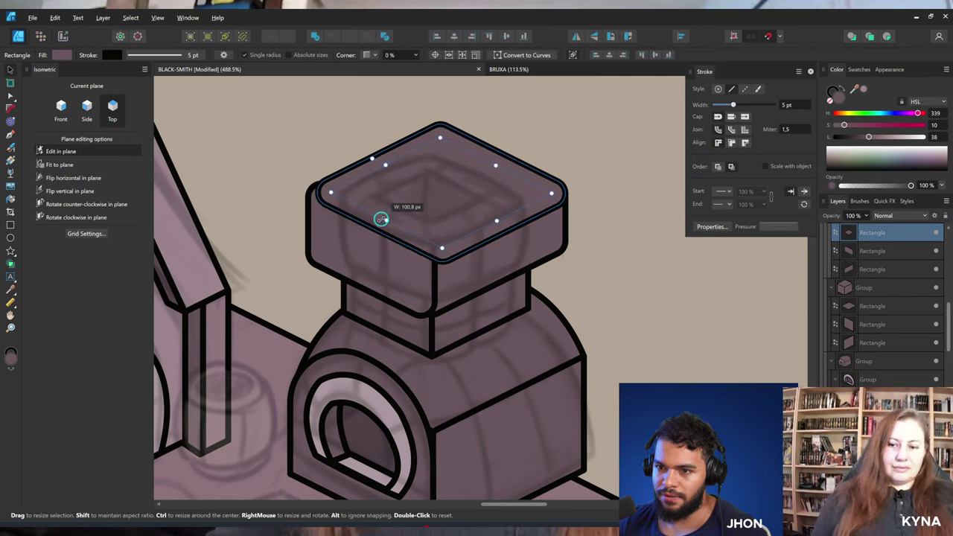
left_click(532, 238)
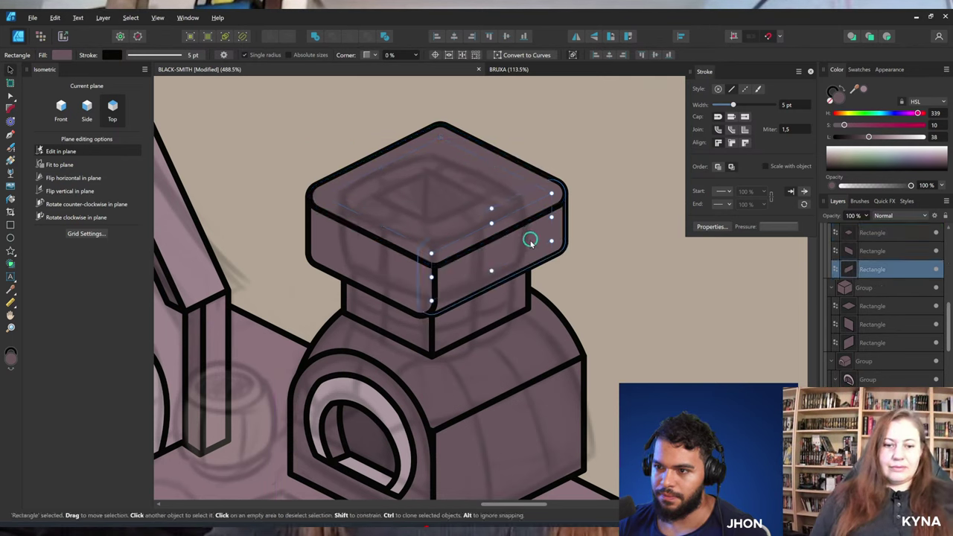
left_click(437, 252)
scroll(469, 272, "down", 3)
scroll(473, 223, "up", 3)
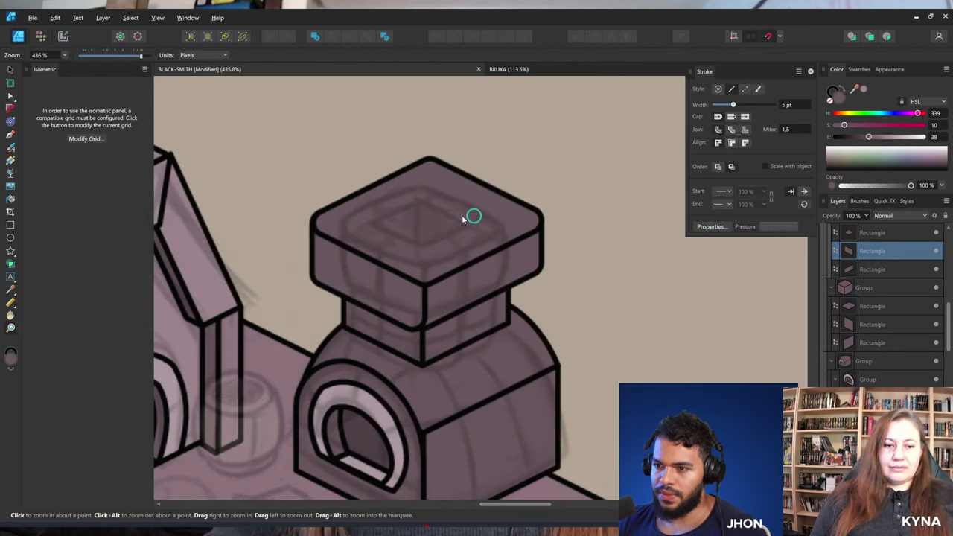
Duplicate the cap's top face and scale the copy down around its centre to form the chimney opening.
left_click(462, 196)
key("ctrl+j")
left_click_drag(429, 170, 417, 242)
key("space")
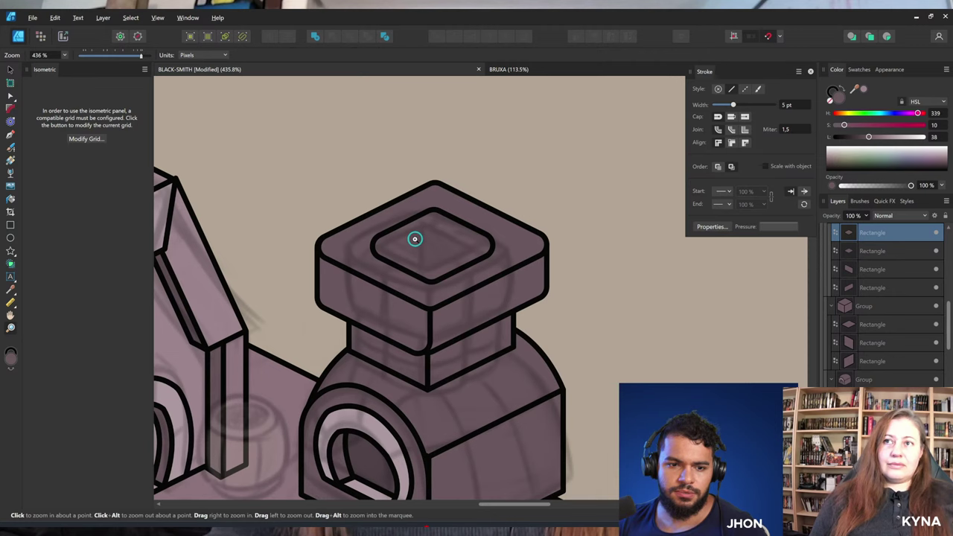
Convert the smaller inner shape on the chimney cap to curves for corner and node editing.
key("c")
left_click(481, 247)
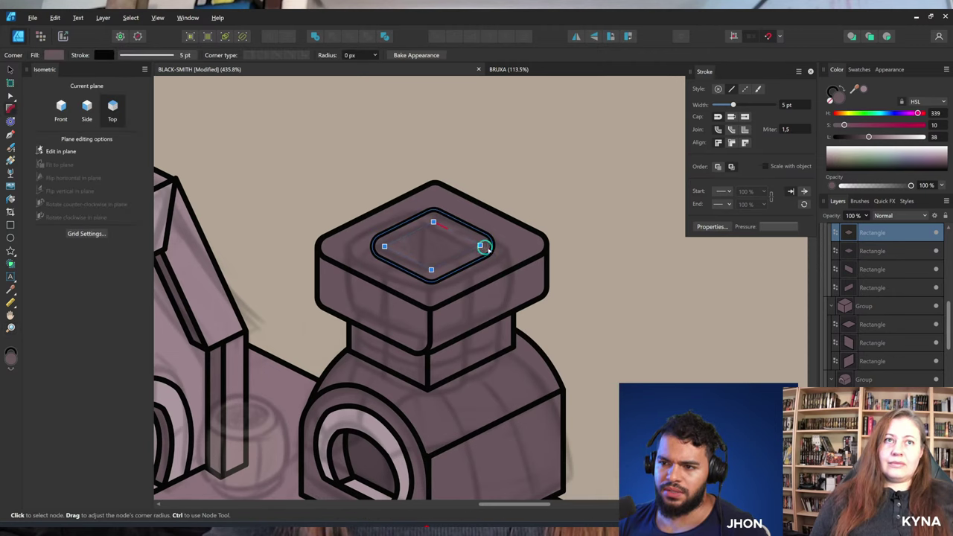
key("ctrl+Return")
key("a")
key("space")
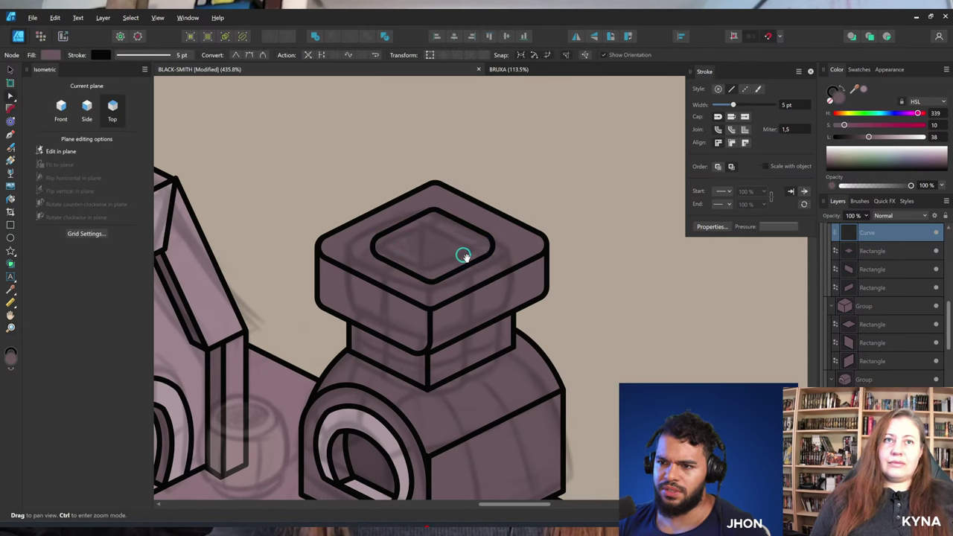
Try to reshape the inner shape's corners by moving its nodes and changing their corner radius.
left_click_drag(464, 255, 484, 270)
key("space")
left_click_drag(393, 239, 375, 249)
left_click_drag(329, 223, 516, 330)
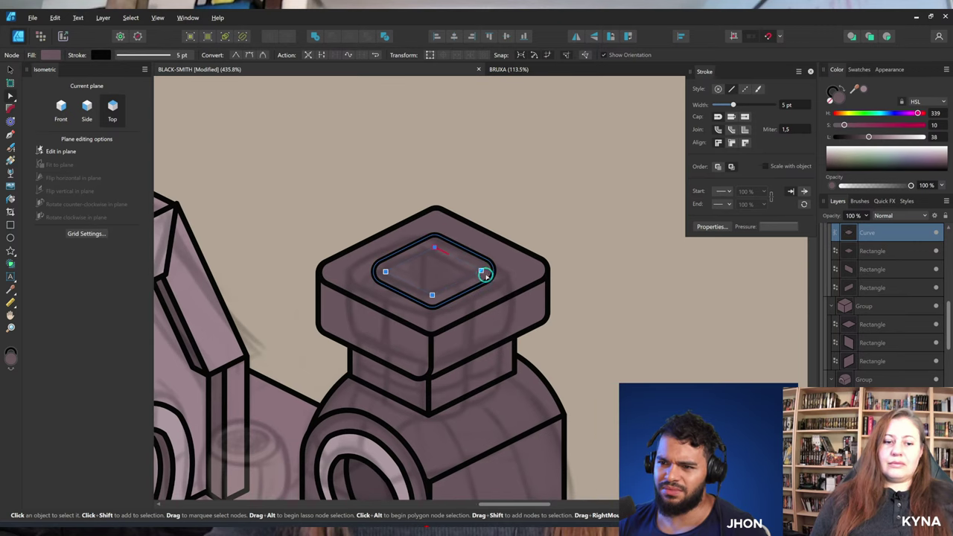
mouse_move(483, 273)
left_mouse_down()
mouse_move(498, 275)
mouse_move(490, 274)
left_mouse_up()
key("ctrl+z")
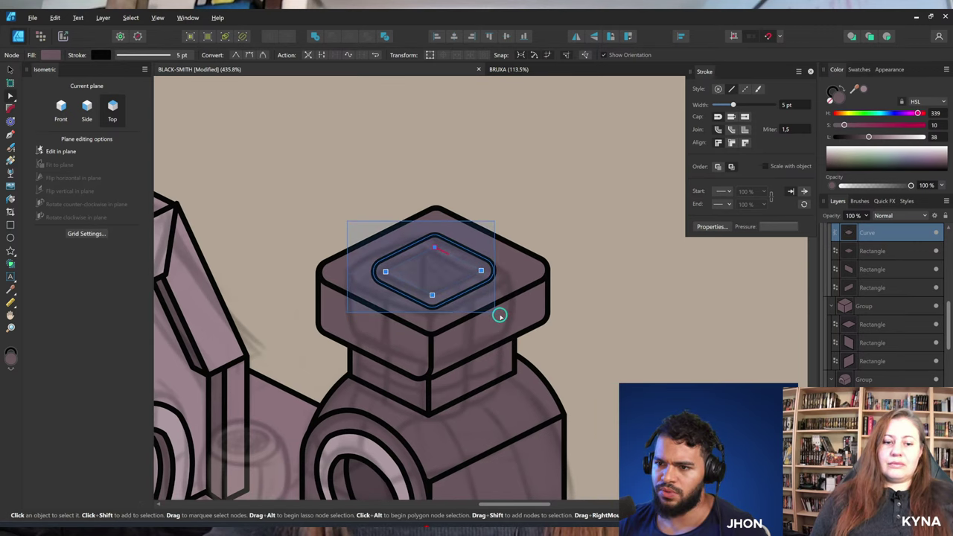
mouse_move(476, 270)
left_mouse_down()
mouse_move(467, 263)
mouse_move(494, 270)
left_mouse_up()
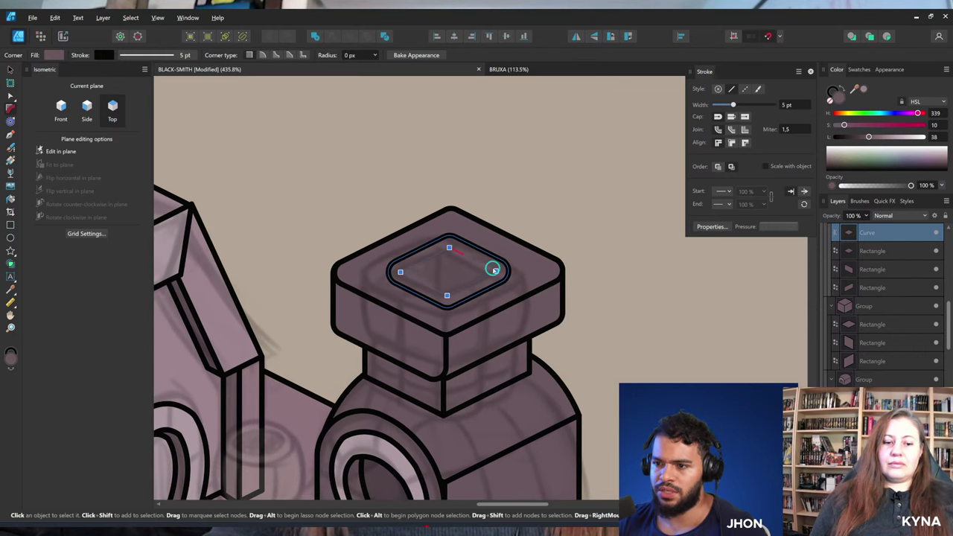
key("a")
key("ctrl+z")
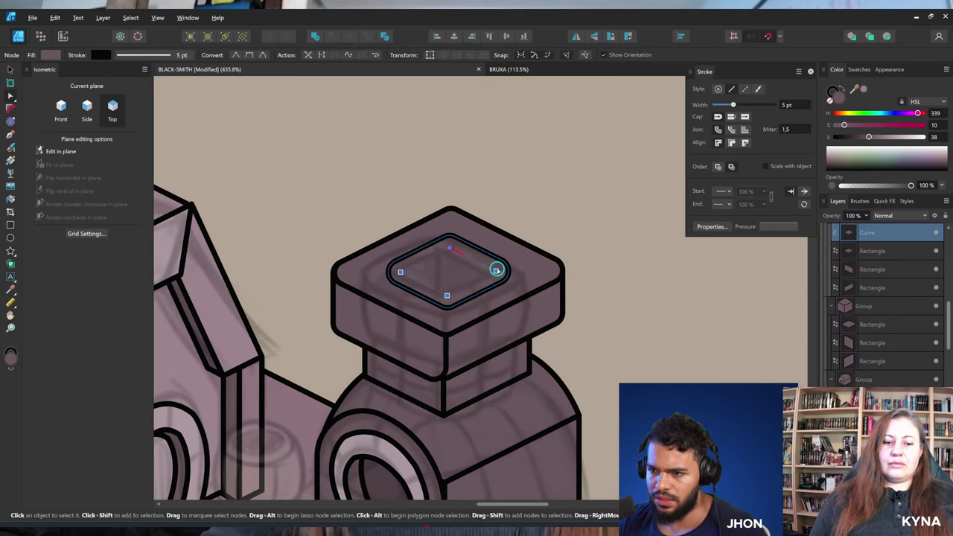
key("c")
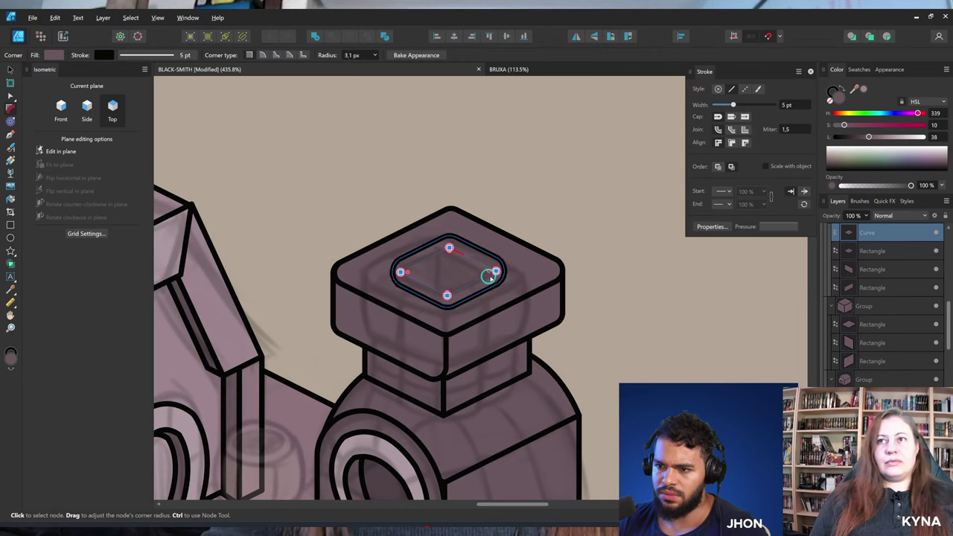
scroll(426, 261, "up", 2)
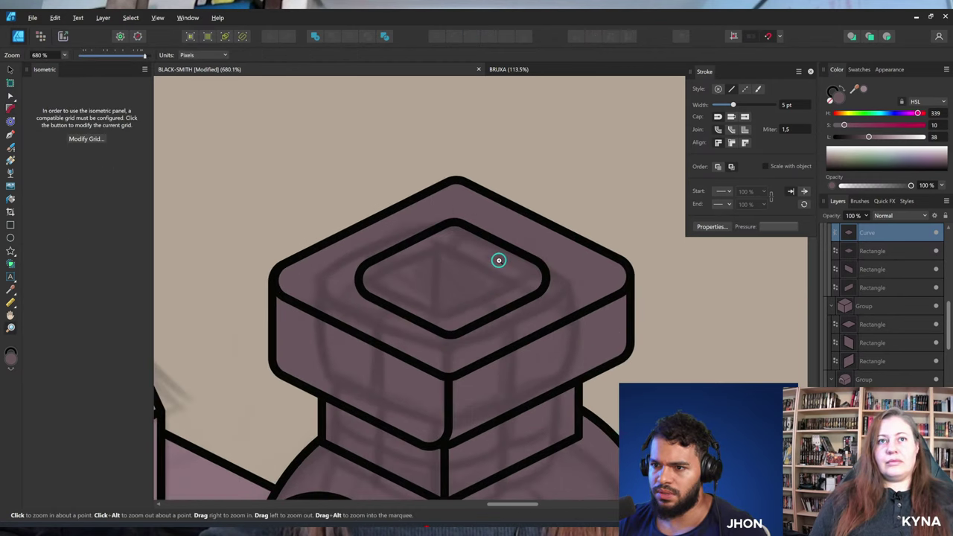
Darken the chimney opening's fill to lightness 19 and shrink the shape slightly around its centre.
key("v")
left_click_drag(866, 139, 855, 140)
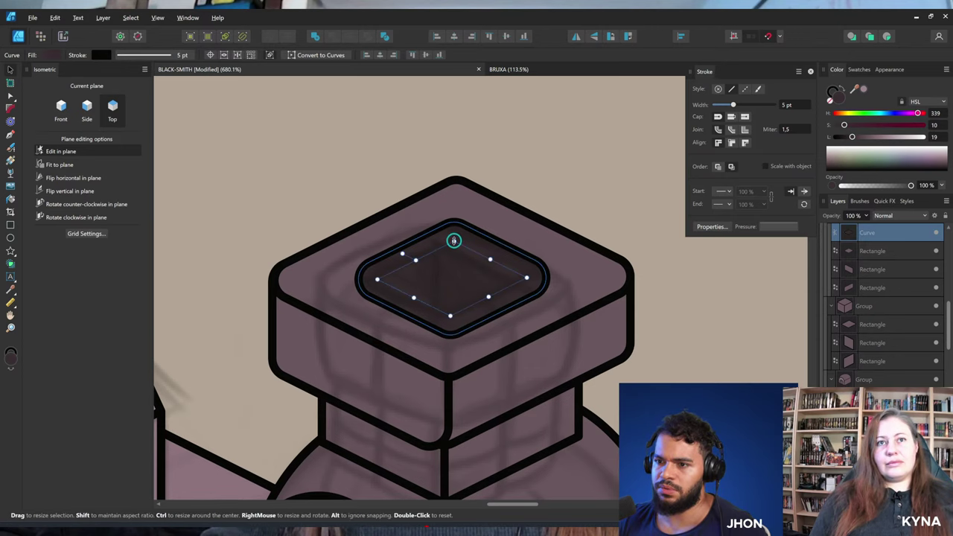
left_click_drag(457, 244, 454, 247)
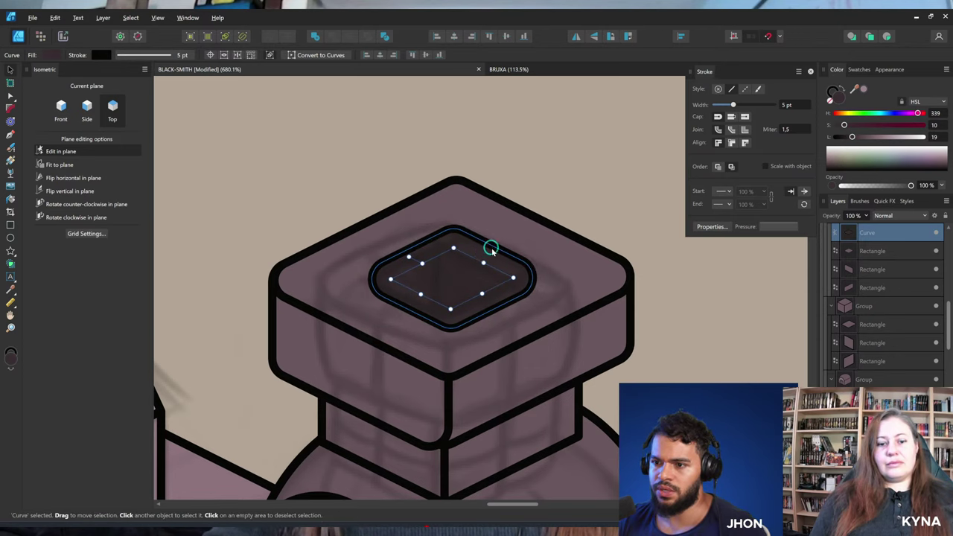
Remove the contour rounding from the chimney opening so its corners are sharp, and enlarge it around its centre.
key("z")
scroll(476, 257, "down", 4)
key("c")
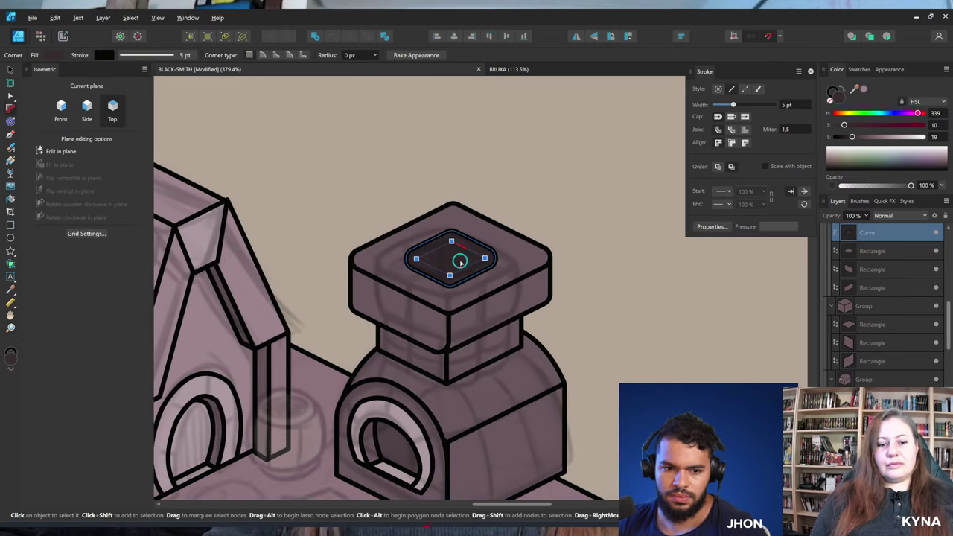
key("c")
left_click_drag(467, 266, 460, 267)
key("z")
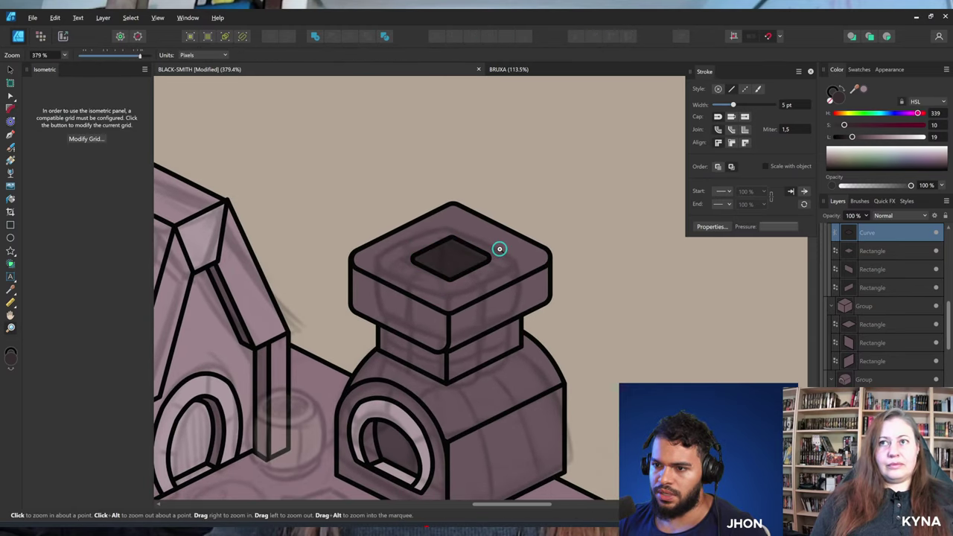
scroll(481, 246, "down", 2)
key("v")
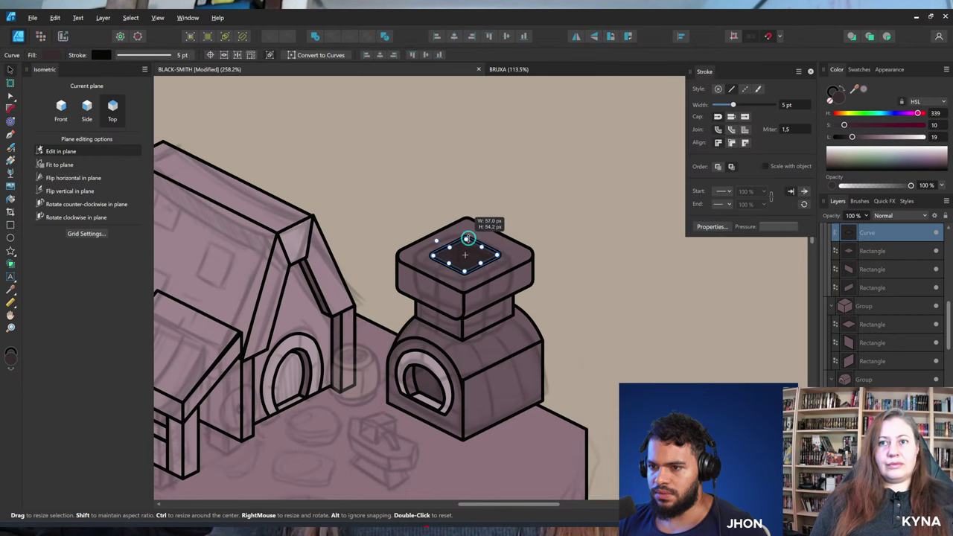
Set the isometric plane to Side and draw a rectangle over the long side of the anvil sketch.
key("z")
scroll(492, 237, "down", 3)
left_click_drag(519, 269, 449, 261)
left_click_drag(448, 261, 457, 310)
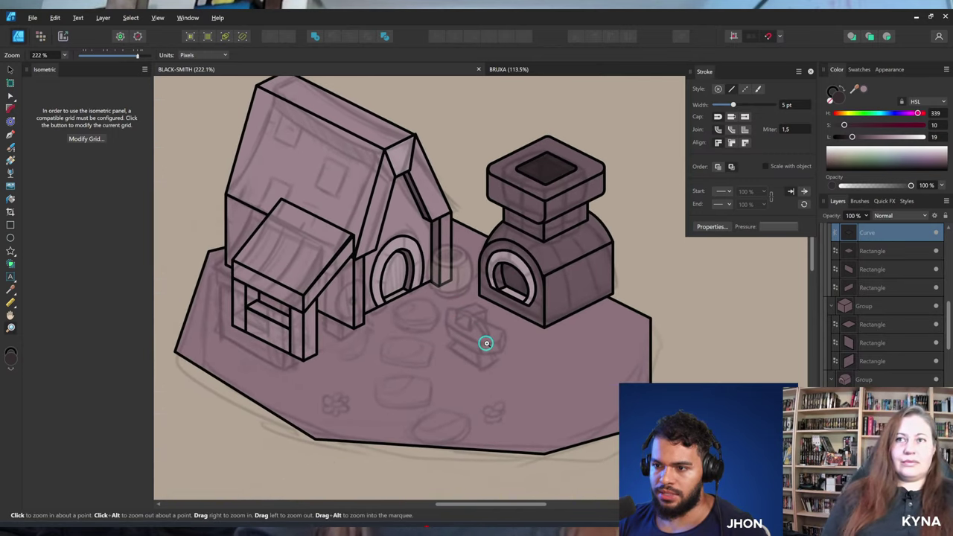
mouse_move(472, 344)
left_mouse_down()
mouse_move(482, 349)
mouse_move(515, 320)
left_mouse_up()
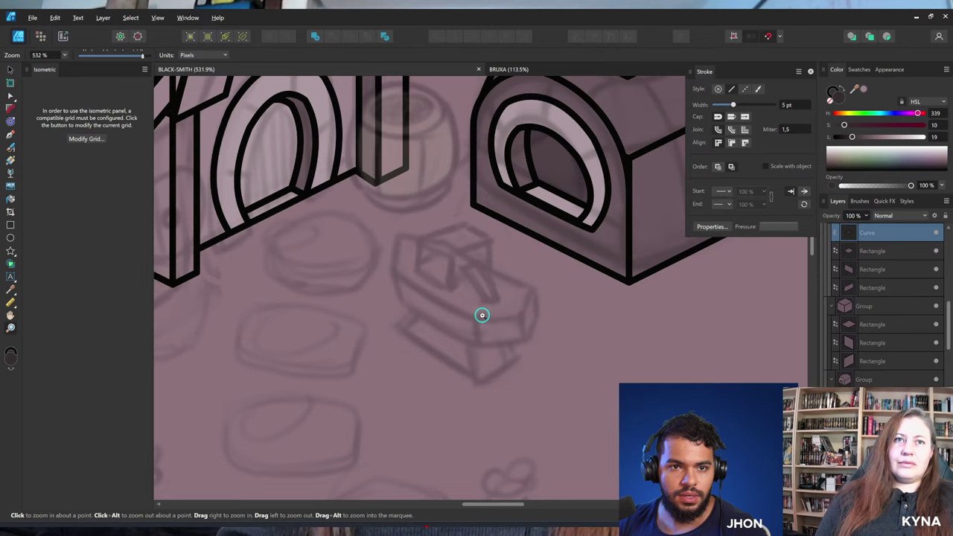
left_click_drag(479, 314, 437, 302)
left_click(9, 231)
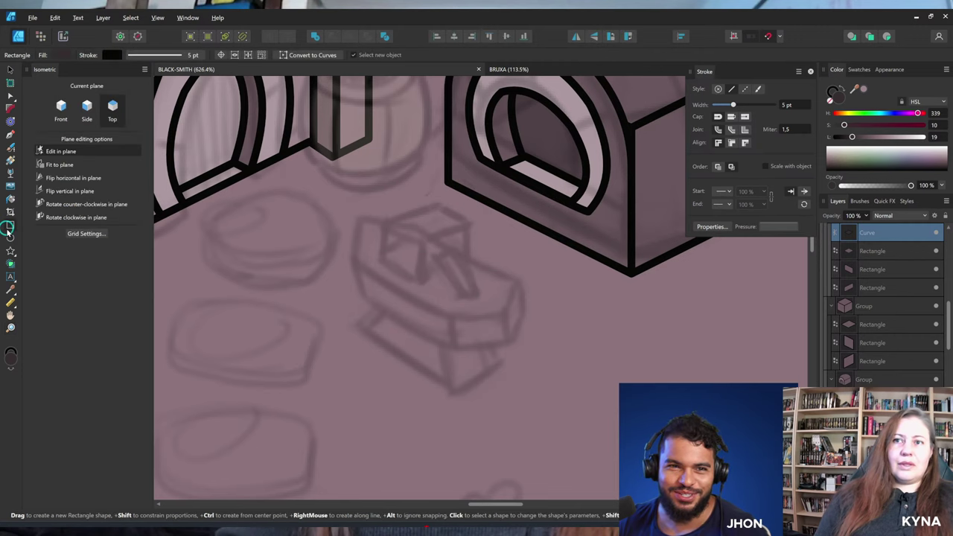
left_click_drag(416, 259, 425, 257)
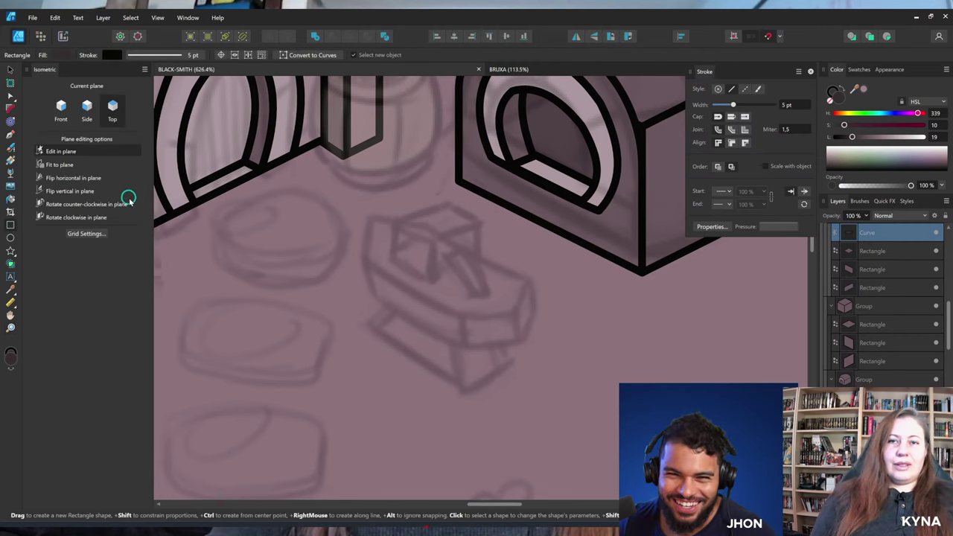
left_click(84, 114)
left_click_drag(370, 270, 475, 330)
scroll(470, 352, "left", 1)
scroll(472, 343, "left", 2)
key("ctrl+z")
key("v")
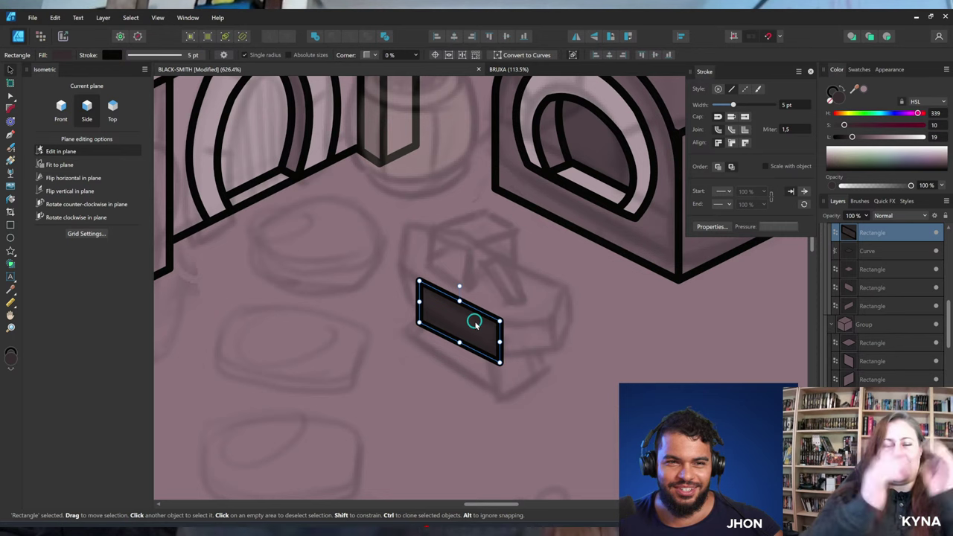
Fit the rectangle to the anvil sketch's long side and set its fill lightness to 25.
left_click_drag(444, 311, 410, 300)
left_click_drag(429, 311, 473, 324)
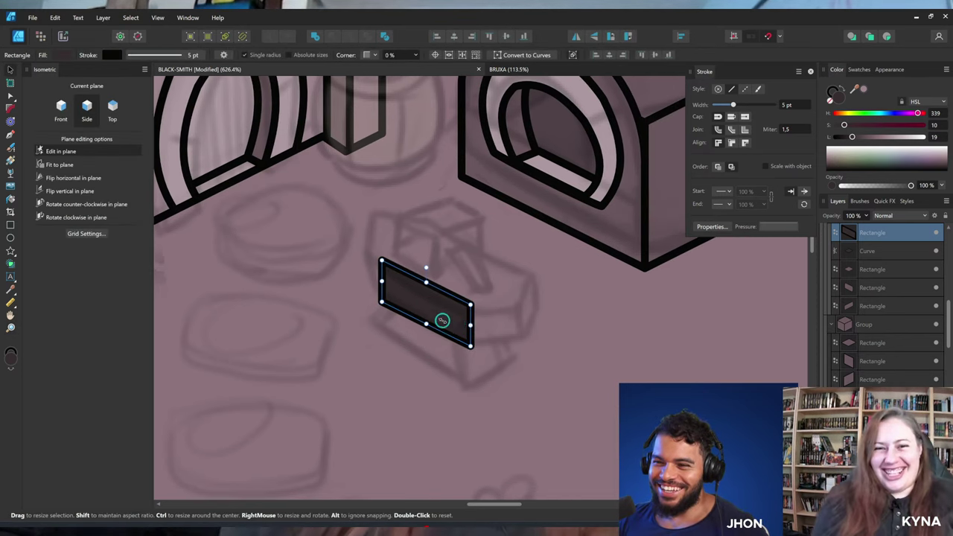
scroll(444, 318, "up", 2)
left_click_drag(853, 137, 863, 139)
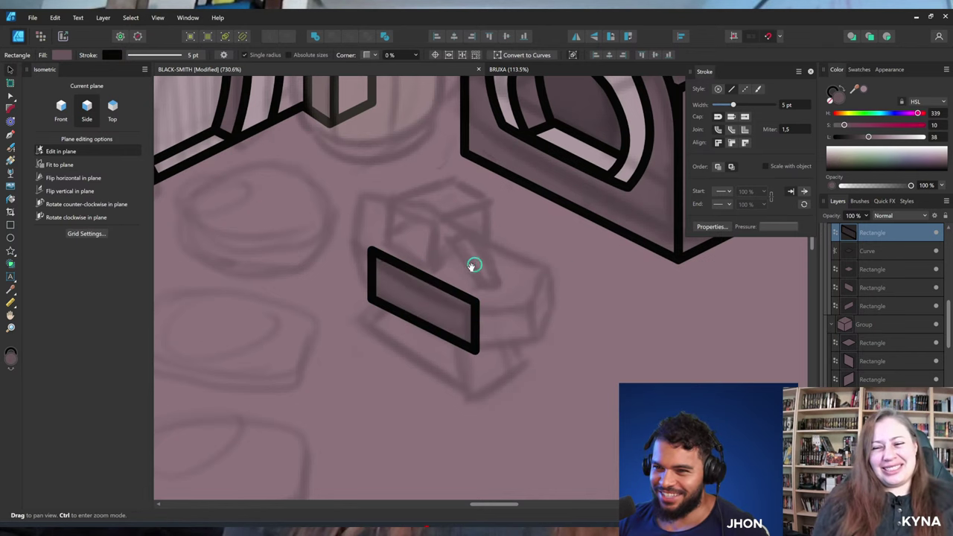
left_click_drag(472, 266, 461, 255)
left_click_drag(863, 138, 859, 139)
key("z")
mouse_move(462, 296)
left_mouse_down()
mouse_move(427, 302)
mouse_move(511, 341)
mouse_move(480, 332)
mouse_move(472, 350)
mouse_move(505, 302)
mouse_move(503, 330)
mouse_move(467, 297)
left_mouse_up()
Draw a flat rectangle for the anvil's middle face, joined to the long side's front edge at matching height.
left_click(11, 224)
key("z")
key("v")
left_click_drag(465, 354, 467, 358)
key("z")
left_click_drag(506, 312, 464, 290)
Draw a third rectangle in the Side plane beside the anvil and move it clear of the other faces.
left_click(11, 226)
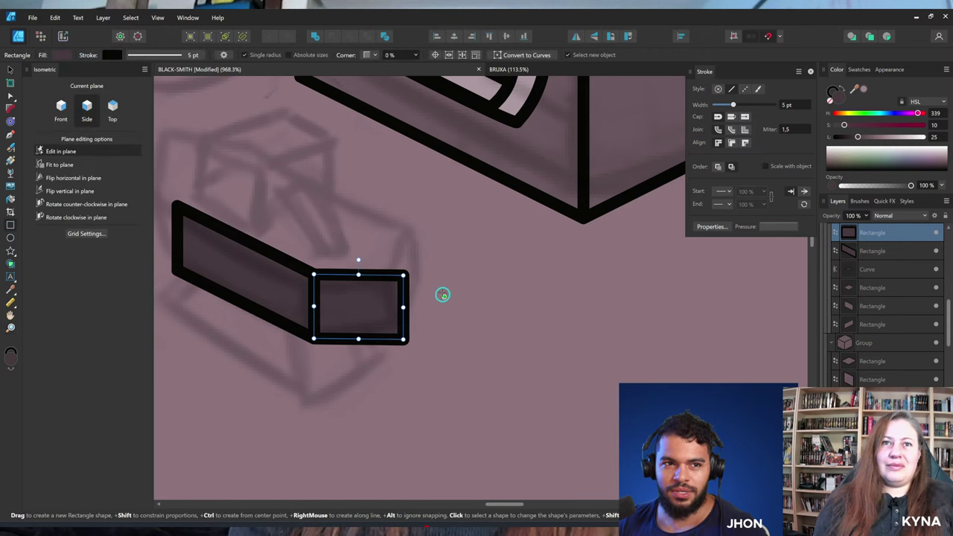
mouse_move(418, 218)
left_mouse_down()
mouse_move(553, 305)
mouse_move(545, 345)
mouse_move(551, 276)
mouse_move(514, 380)
mouse_move(540, 151)
mouse_move(547, 320)
left_mouse_up()
key("v")
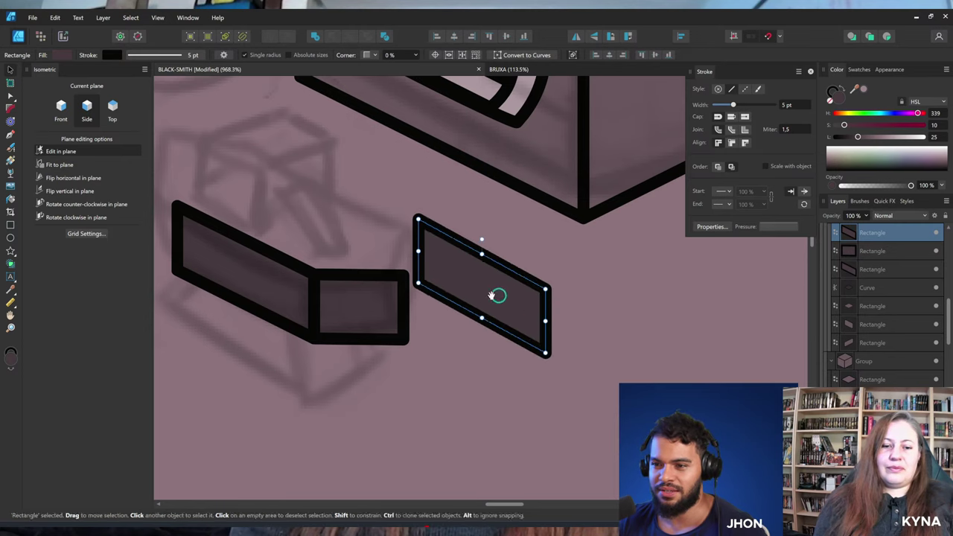
left_click_drag(480, 288, 604, 304)
left_click_drag(371, 251, 438, 309)
scroll(624, 320, "right", 4)
scroll(623, 319, "down", 1)
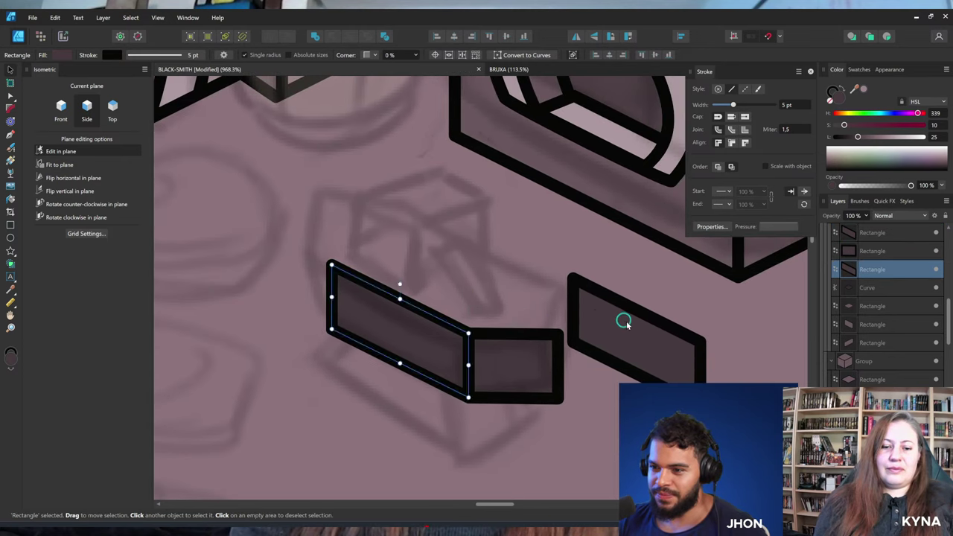
Snap the third rectangle to the middle face's outer edge, slant it upward and narrow it into the anvil's end face.
left_click(562, 333)
left_click_drag(562, 333, 552, 393)
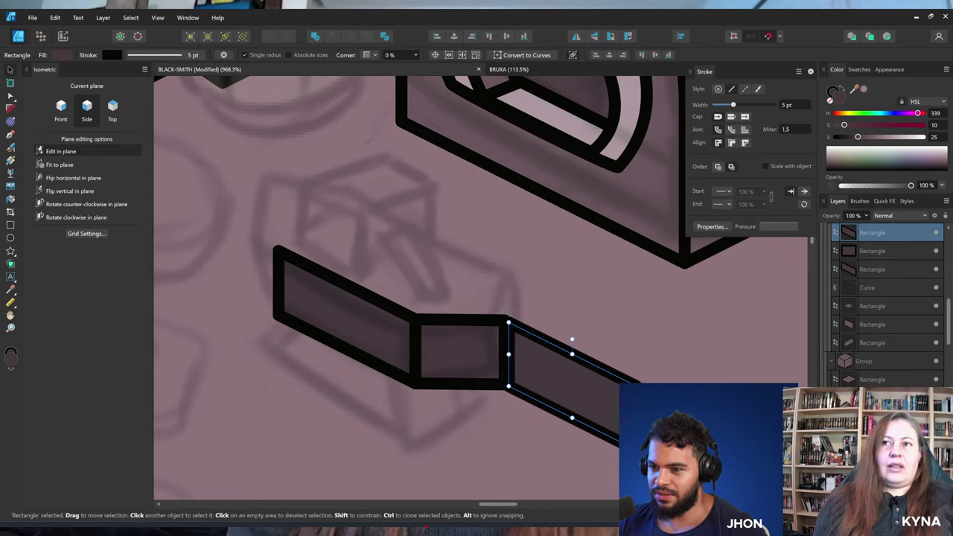
left_click_drag(572, 340, 544, 282)
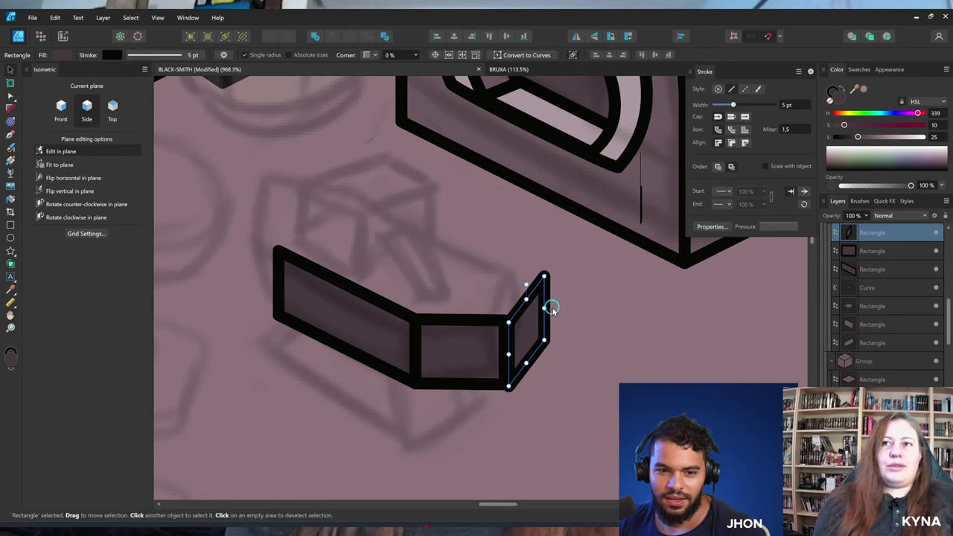
left_click_drag(549, 304, 288, 330)
Examine the anvil's three faces against the isometric grid and the rest of the scene.
key("z")
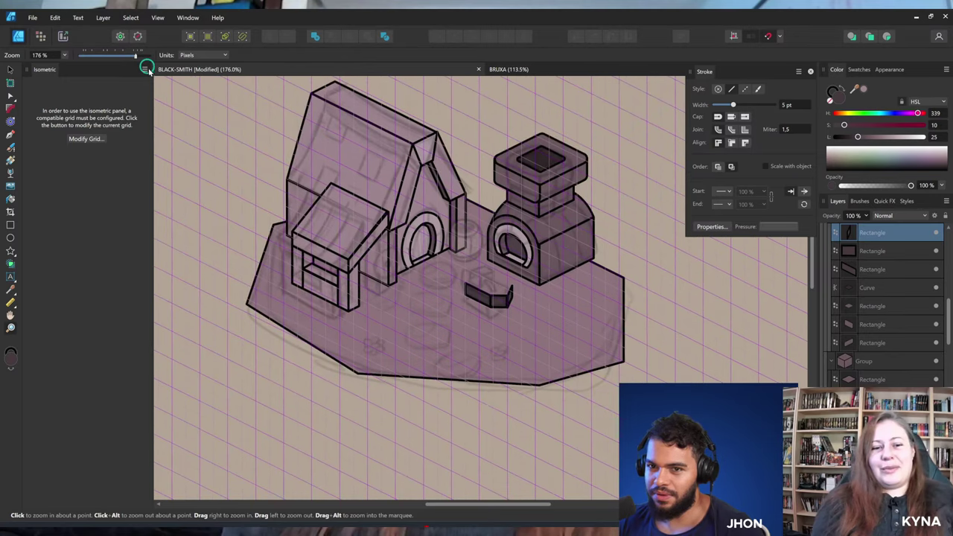
key("v")
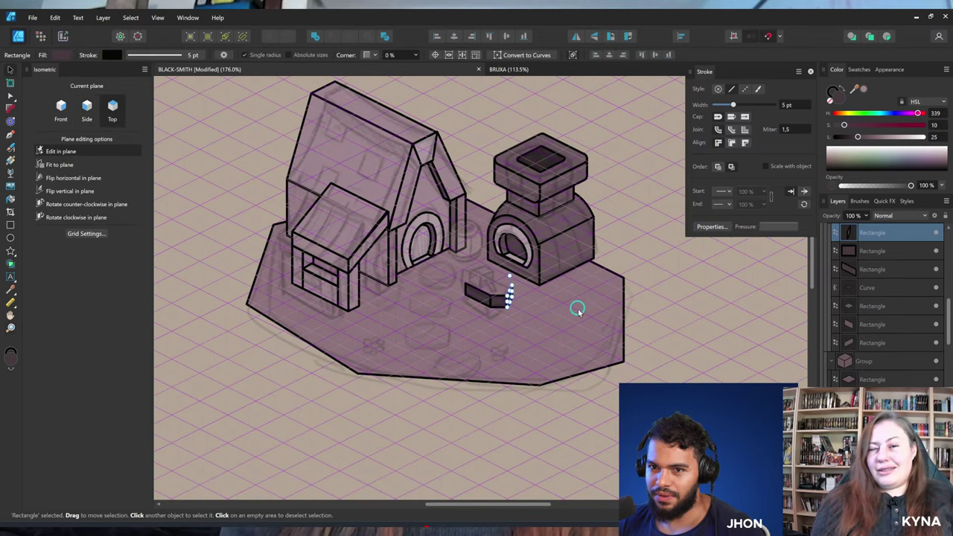
key("z")
left_click_drag(519, 293, 582, 290)
left_click_drag(499, 289, 308, 330)
left_click_drag(406, 322, 469, 312)
left_click_drag(560, 312, 653, 311)
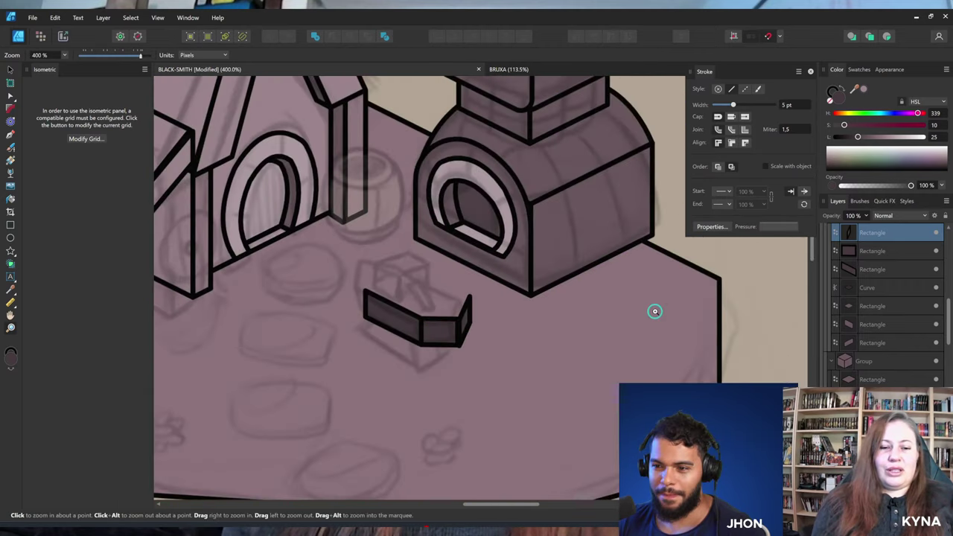
left_click_drag(411, 321, 474, 324)
key("v")
left_click(473, 326)
scroll(466, 305, "up", 2)
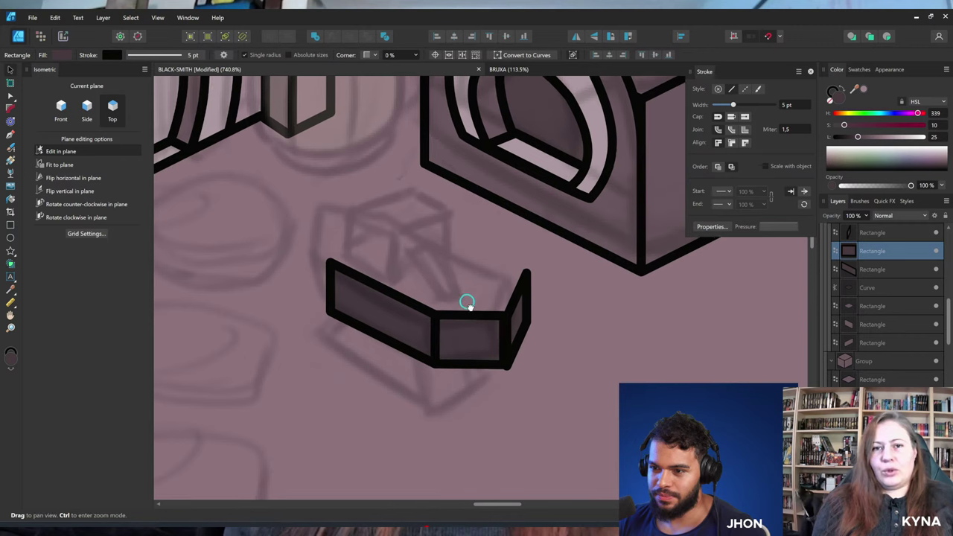
left_click(392, 326)
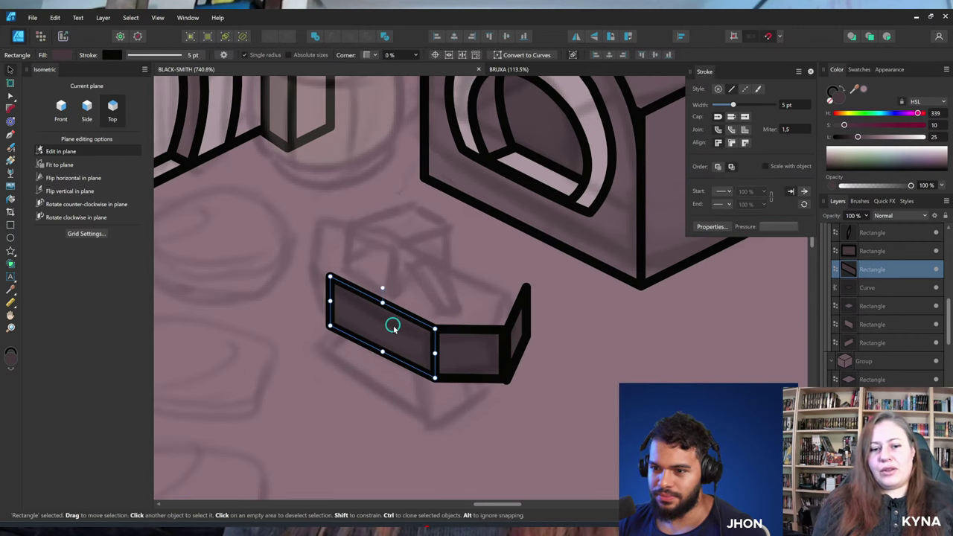
mouse_move(373, 322)
left_mouse_down()
mouse_move(383, 267)
mouse_move(449, 282)
mouse_move(421, 270)
left_mouse_up()
key("ctrl+z")
key("ctrl+z")
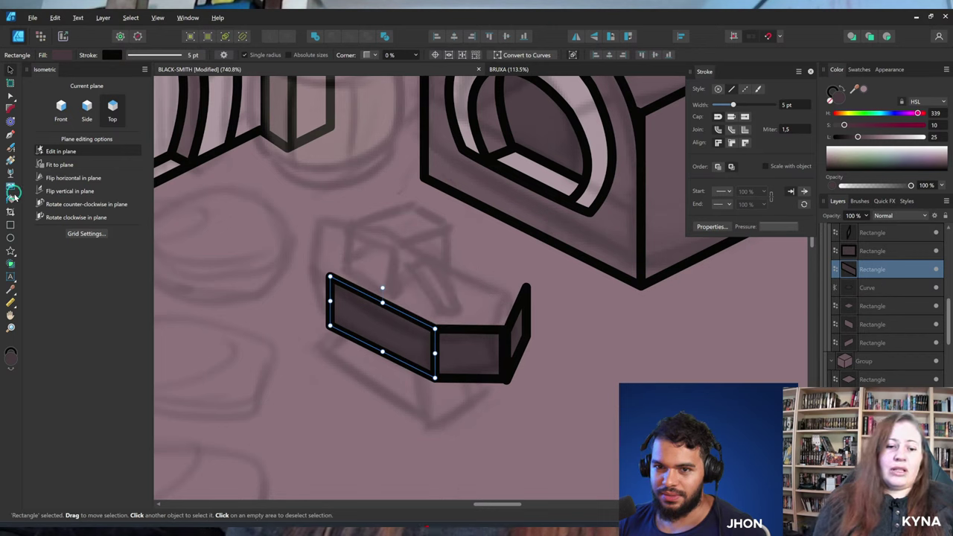
Draw a Top-plane rectangle over the anvil and resize it to about 67.5 px high as its top face.
key("m")
left_click_drag(348, 212, 441, 325)
key("v")
left_click_drag(314, 228, 363, 254)
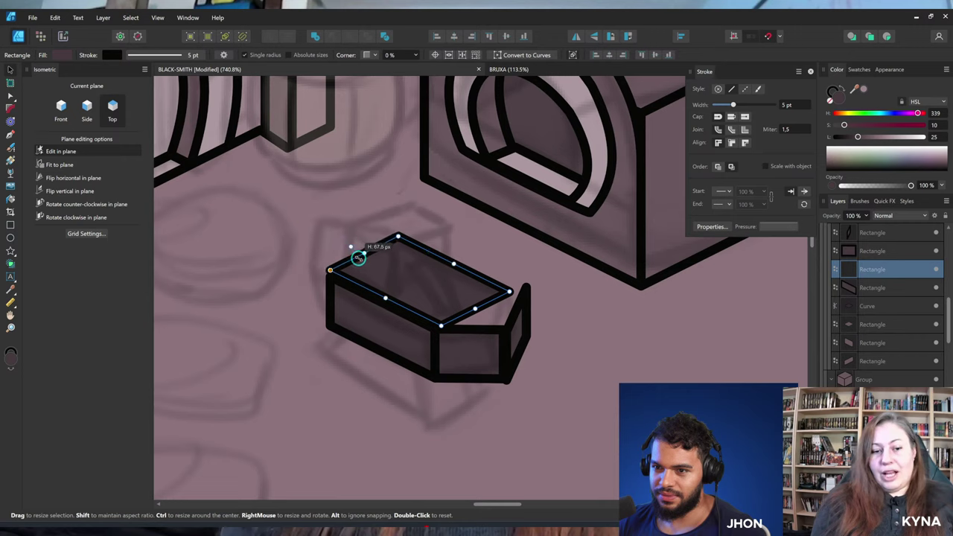
Convert the top face to curves and add a node on its short front edge, placed at the corner between the middle and end faces.
left_click(527, 55)
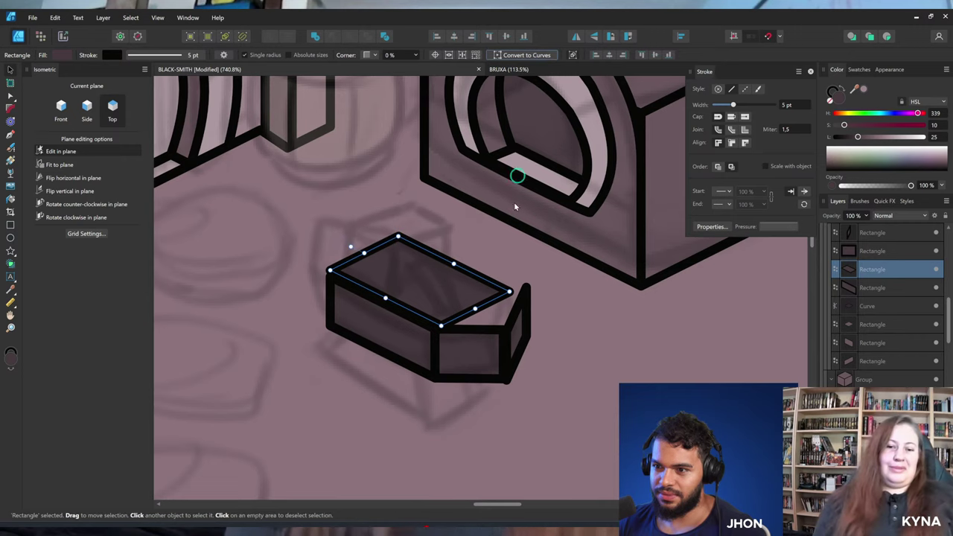
key("a")
left_click(473, 308)
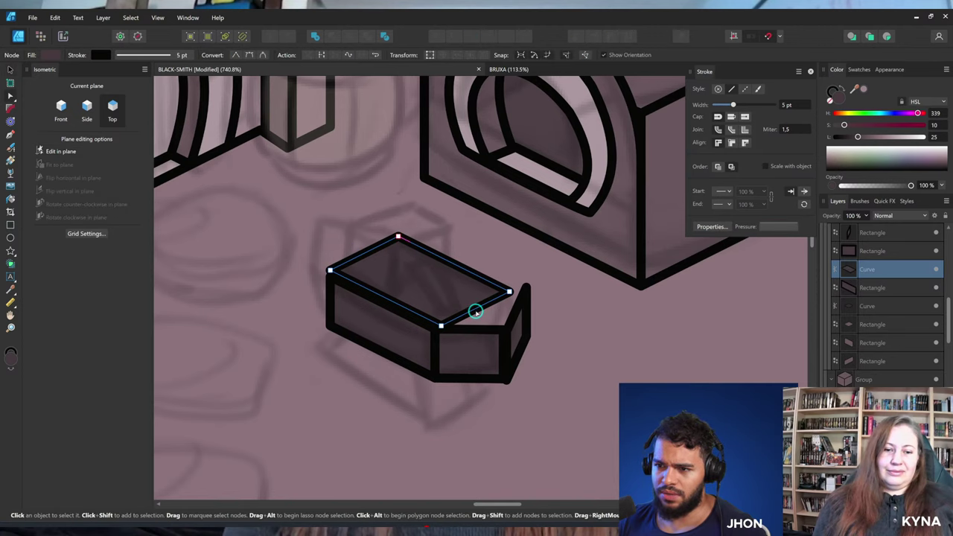
left_click_drag(475, 311, 513, 333)
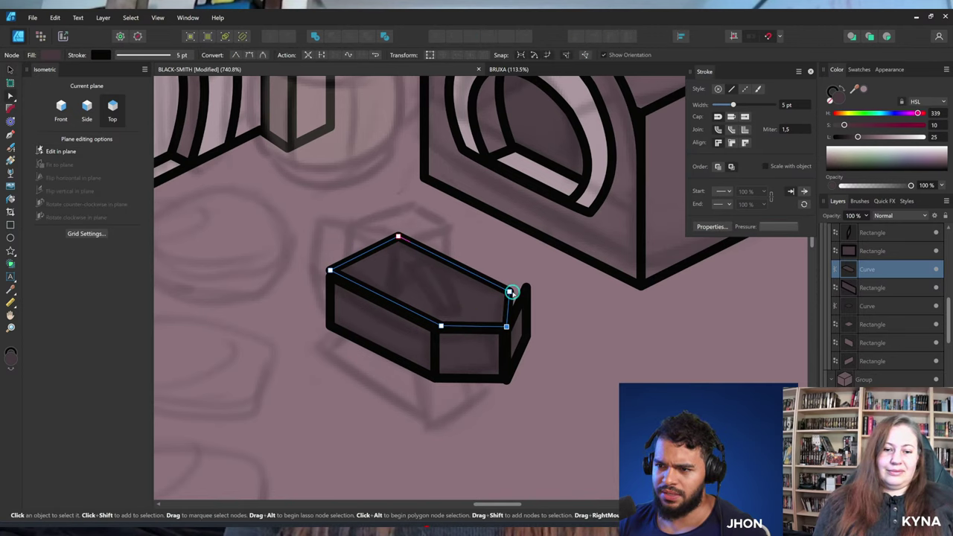
Narrow the anvil's slanted end face to about 20.3 px wide so it meets the top face's outer corner.
key("v")
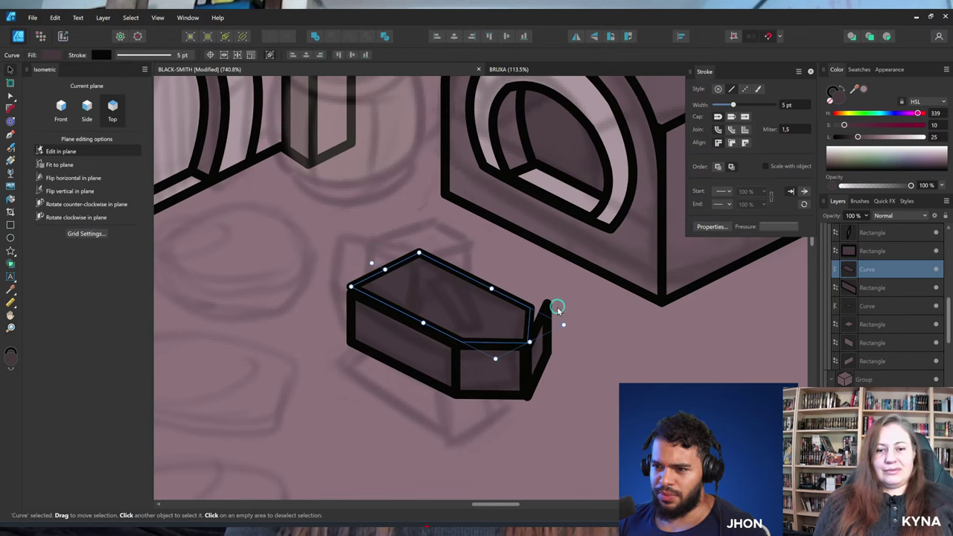
left_click(547, 313)
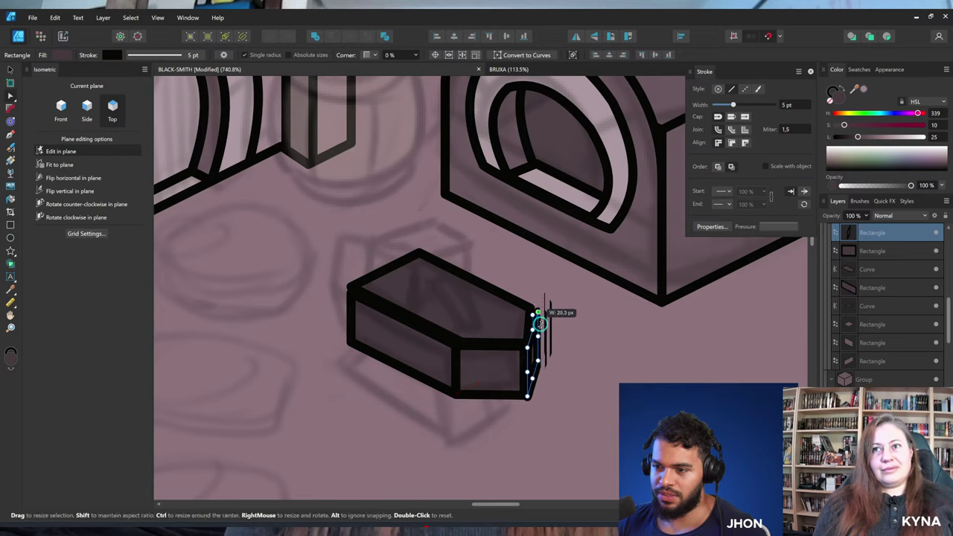
left_click_drag(541, 324, 541, 325)
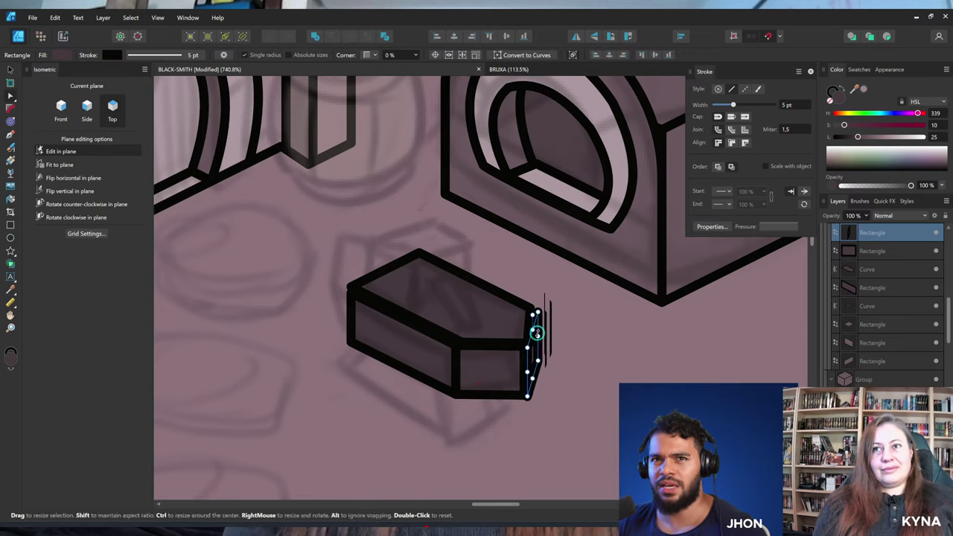
key("z")
left_click_drag(520, 324, 325, 334)
key("v")
key("z")
key("v")
key("z")
mouse_move(426, 295)
left_mouse_down()
mouse_move(425, 306)
mouse_move(439, 306)
left_mouse_up()
key("v")
Resize the top face to about 43.4 px wide so its long edge lines up with the side face's upper edge.
left_click(441, 282)
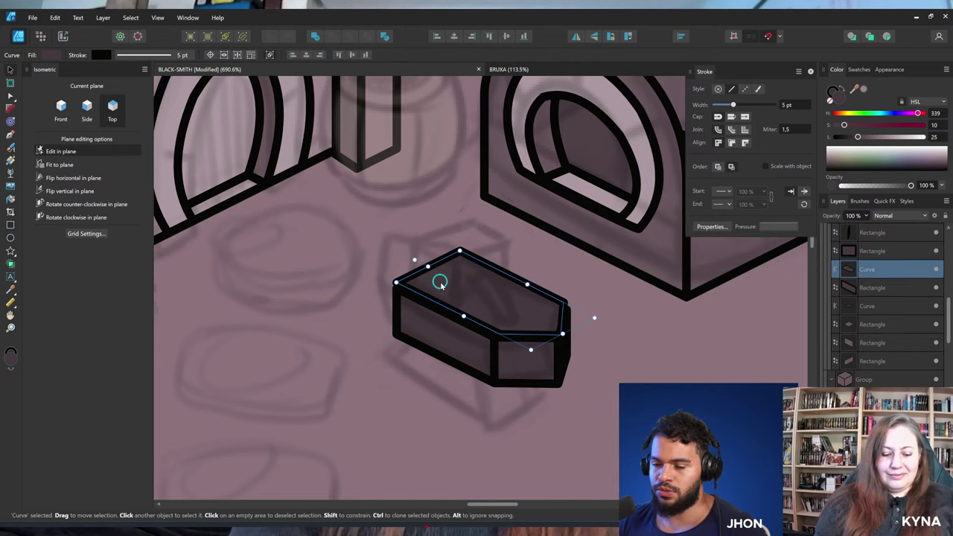
key("z")
scroll(420, 270, "up", 2)
key("v")
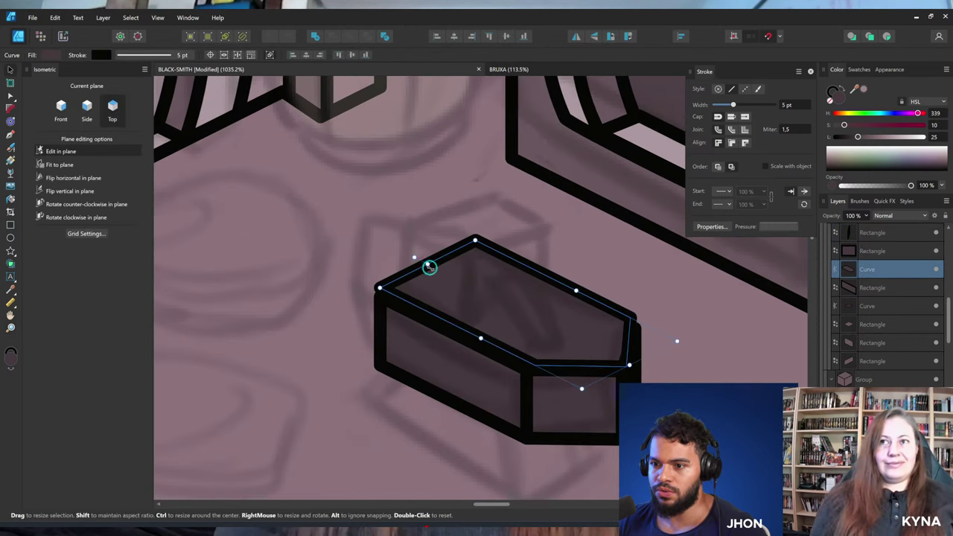
left_click_drag(481, 339, 480, 341)
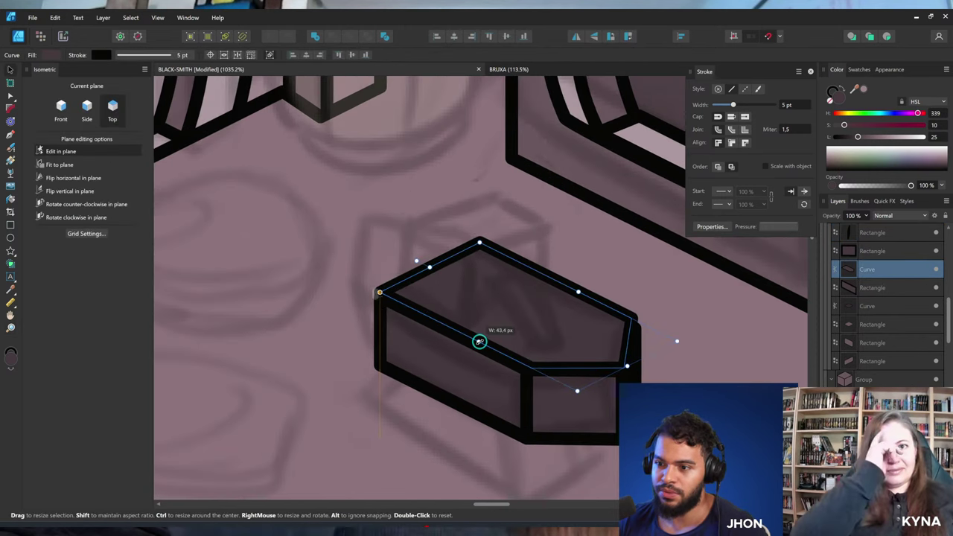
Add a node on the top face's short back edge, pull it outward above the side's back corner, and curve the adjoining edges.
key("a")
scroll(423, 325, "down", 1)
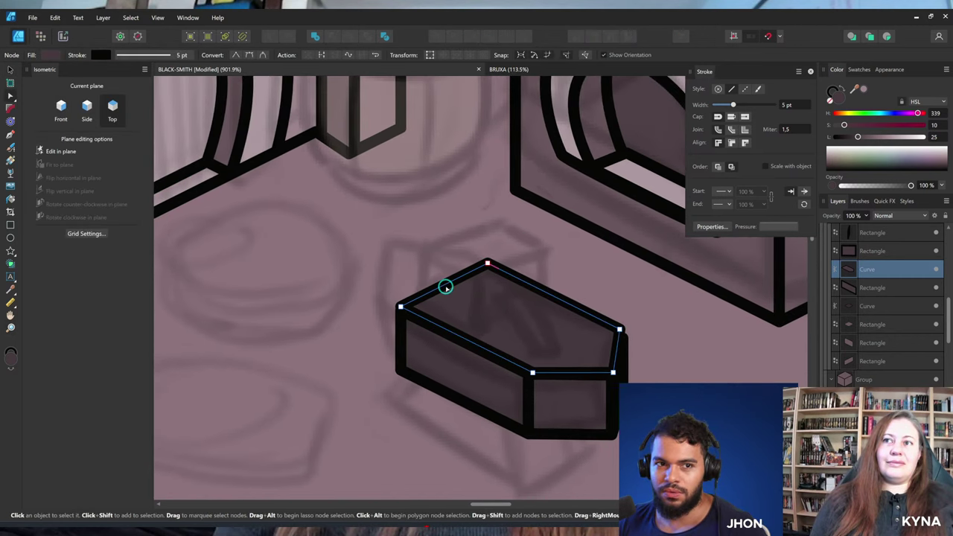
left_click(442, 285)
left_click_drag(442, 285, 419, 265)
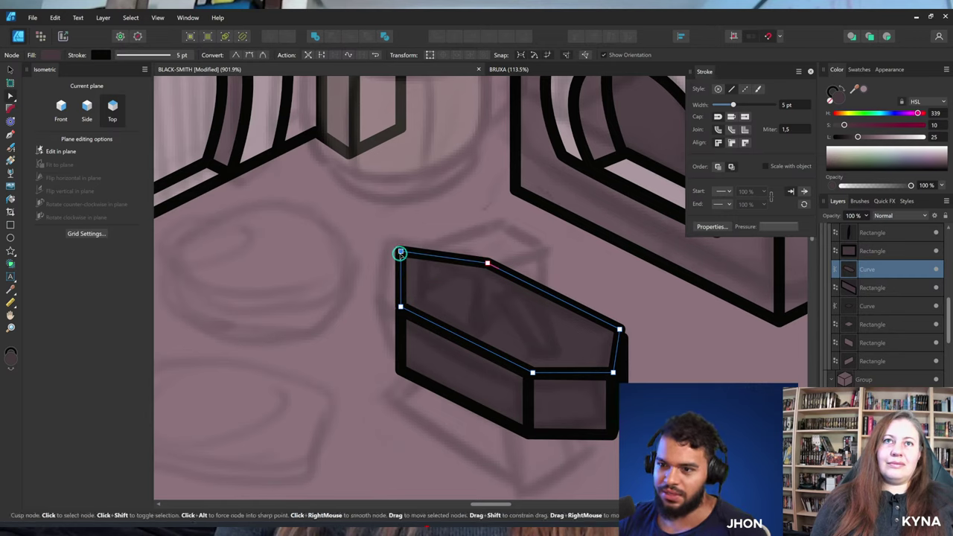
left_click_drag(444, 255, 451, 263)
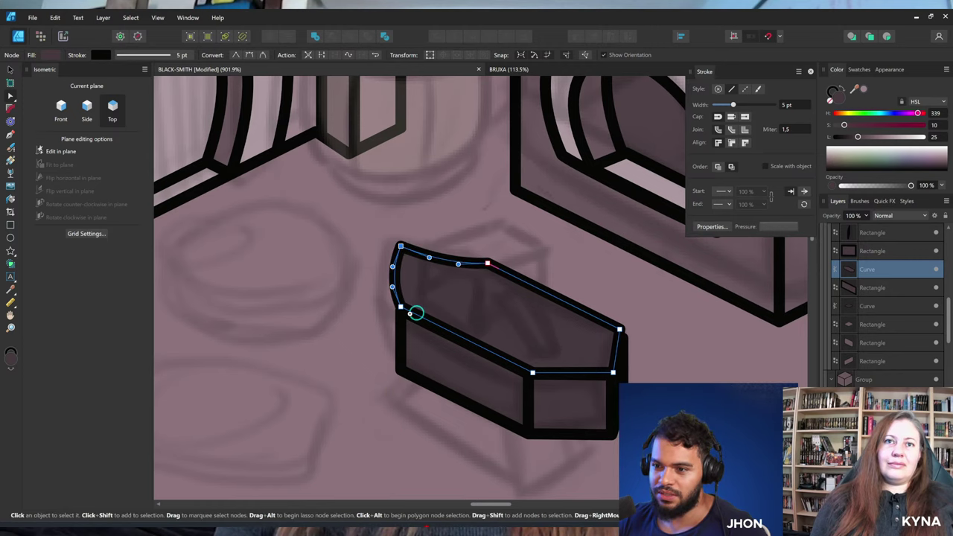
Refine the curves at the top face's back end, bulging the upper segment outward.
left_click_drag(415, 313, 481, 266)
left_click_drag(406, 250, 403, 245)
left_click_drag(351, 278, 405, 280)
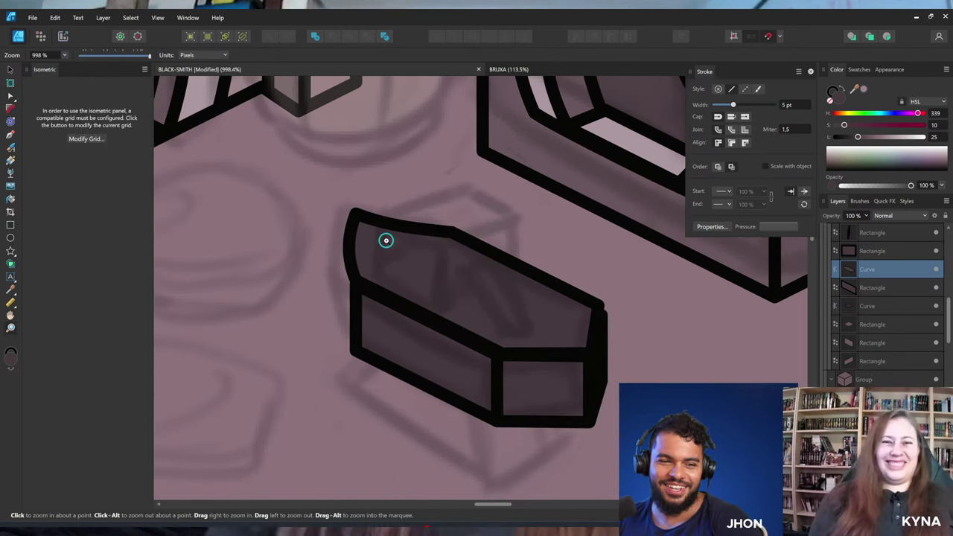
key("a")
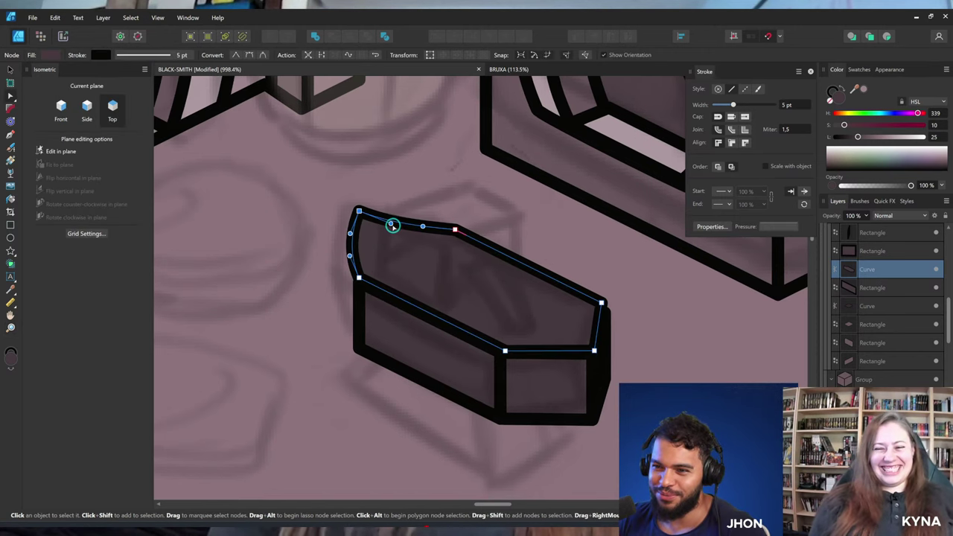
left_click_drag(393, 225, 424, 221)
left_click_drag(390, 248, 410, 238)
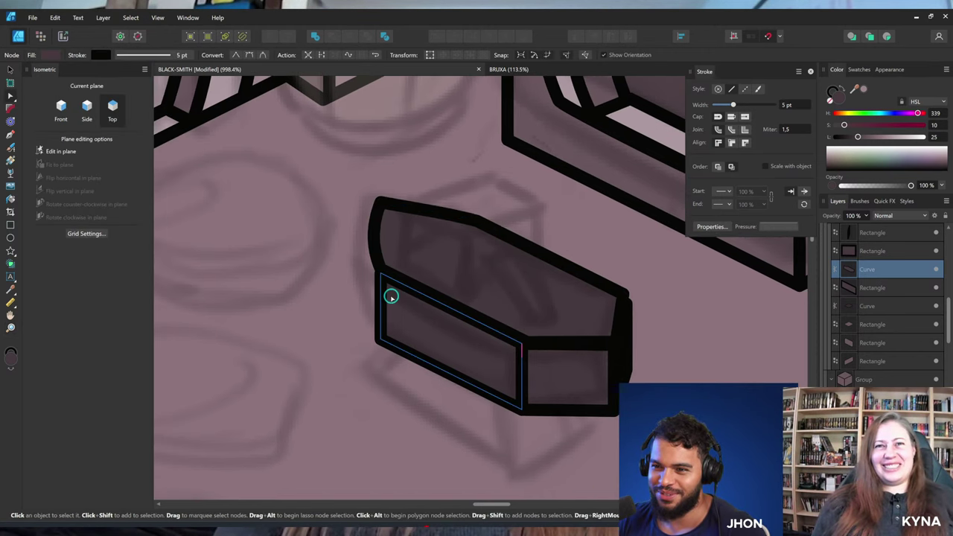
Convert the long side face to curves, bow its back edge outward and raise its upper back corner behind the top face.
left_click(379, 278)
key("z")
key("a")
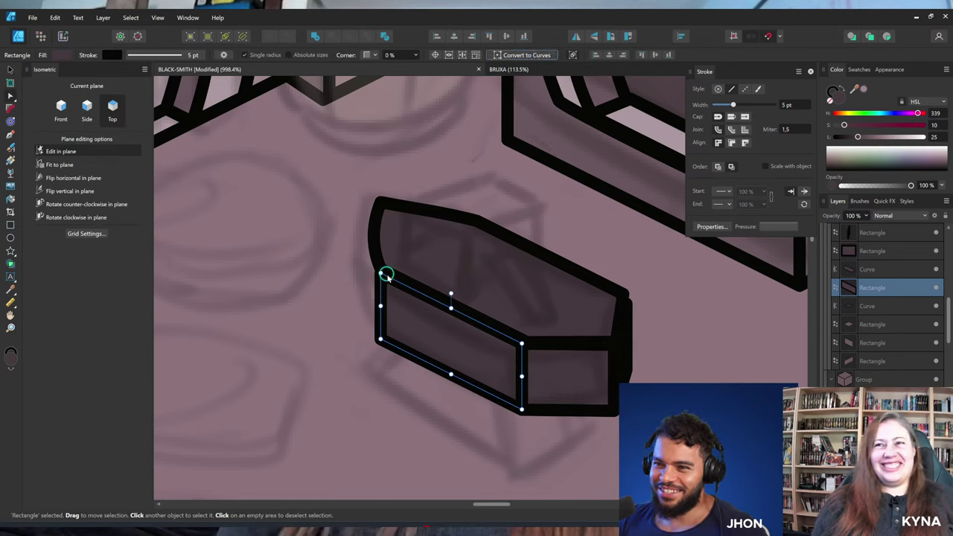
key("ctrl+Return")
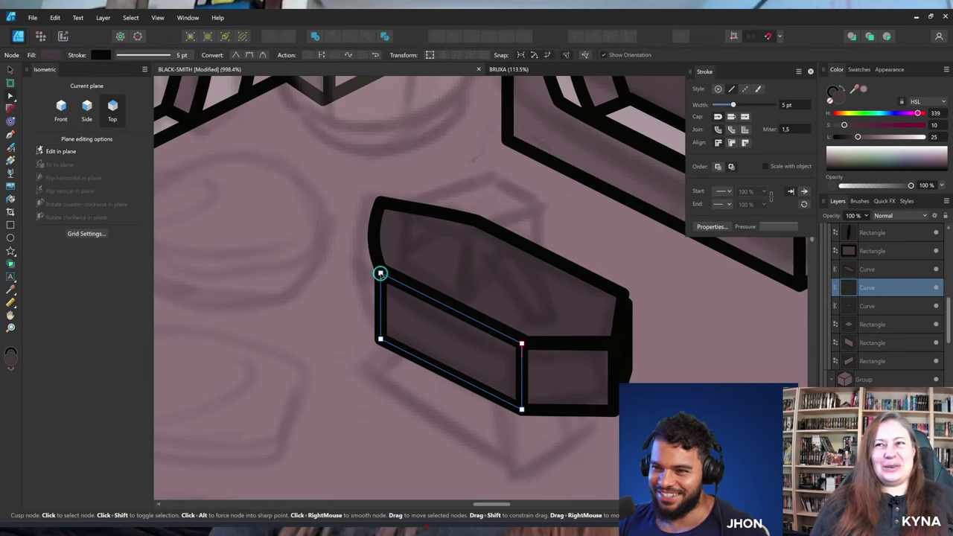
left_click_drag(379, 269, 365, 283)
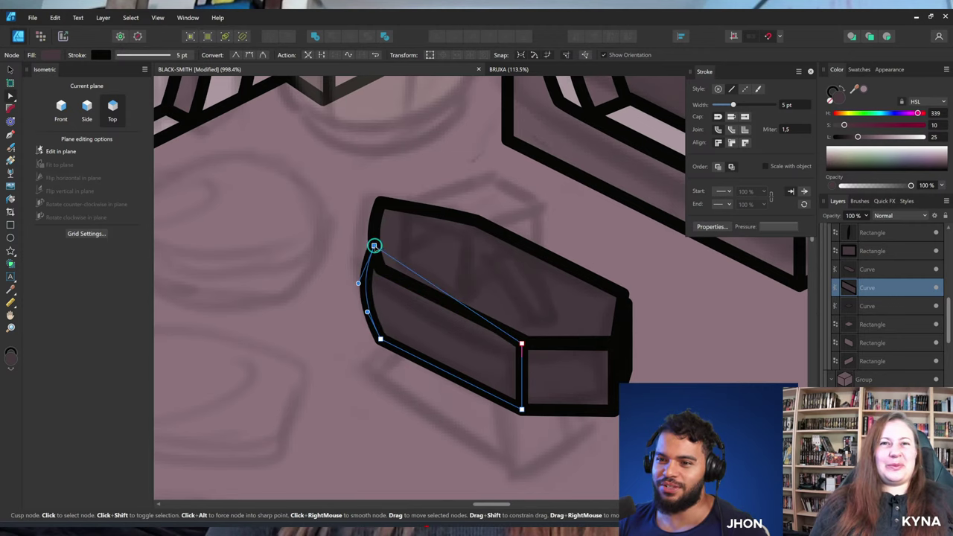
left_click_drag(374, 245, 374, 236)
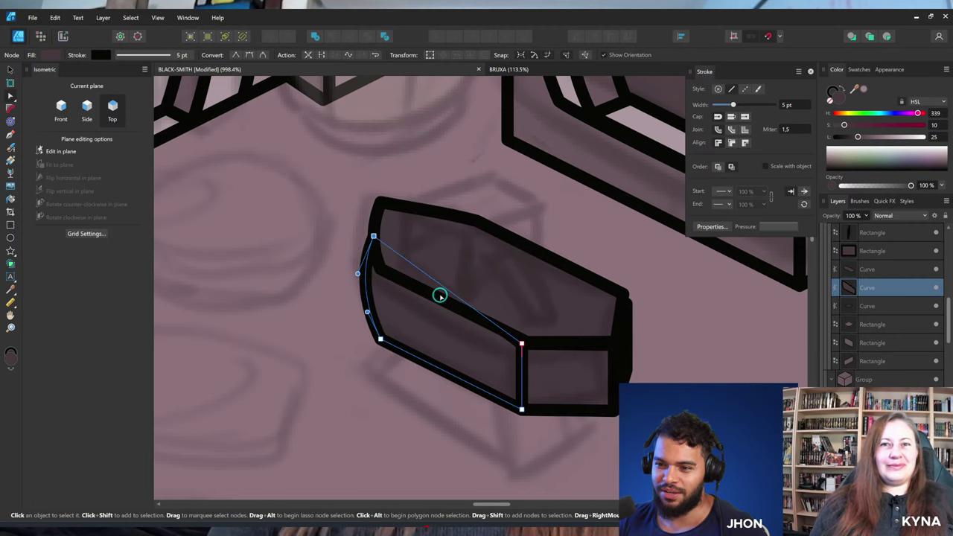
Shift the top face's lower back corner to meet the curved side face and reshape its rounded back edges.
left_click_drag(437, 296, 334, 315)
key("v")
left_click(436, 251)
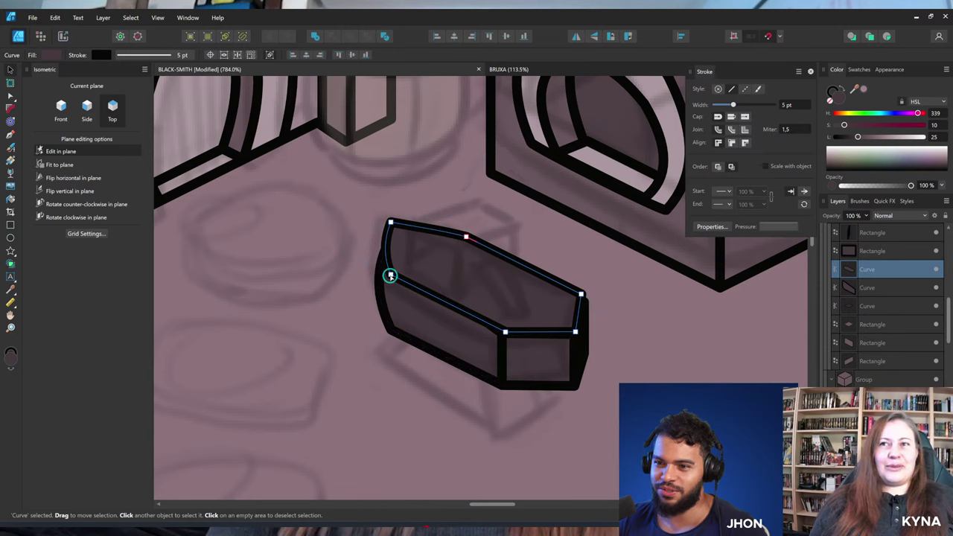
key("a")
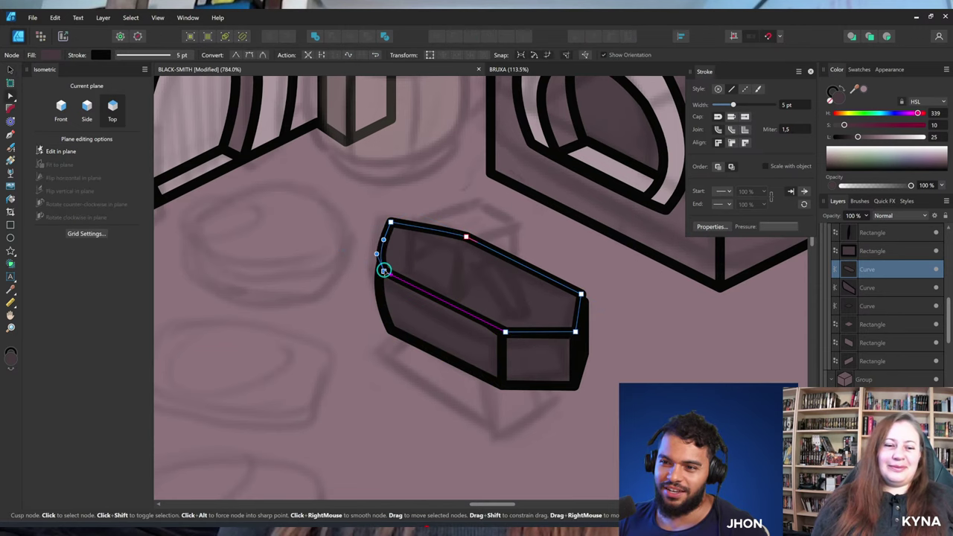
scroll(468, 223, "up", 2)
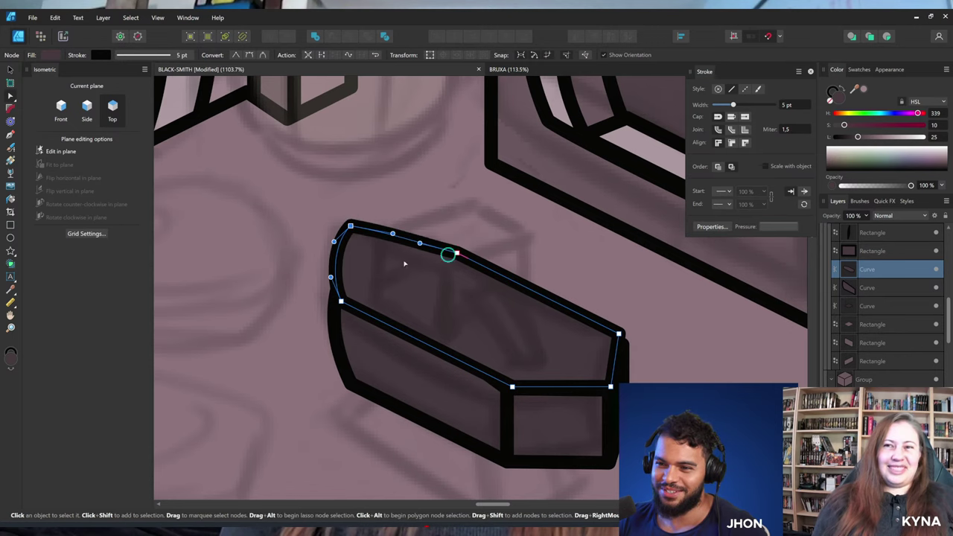
scroll(498, 249, "down", 3)
left_click_drag(515, 281, 462, 260)
Lighten the anvil's top face by setting its fill lightness to 47.
key("v")
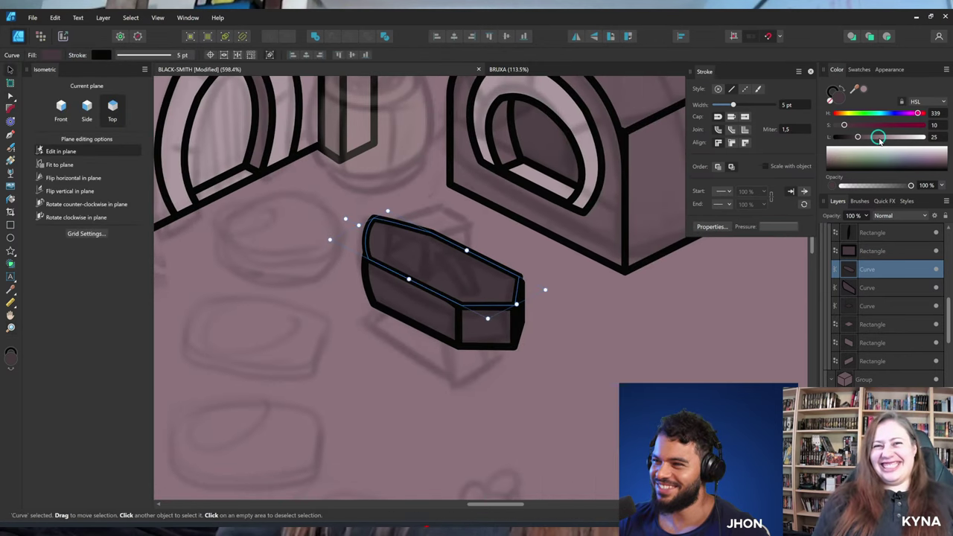
left_click_drag(880, 138, 877, 139)
scroll(395, 356, "up", 2)
left_click_drag(466, 340, 454, 318)
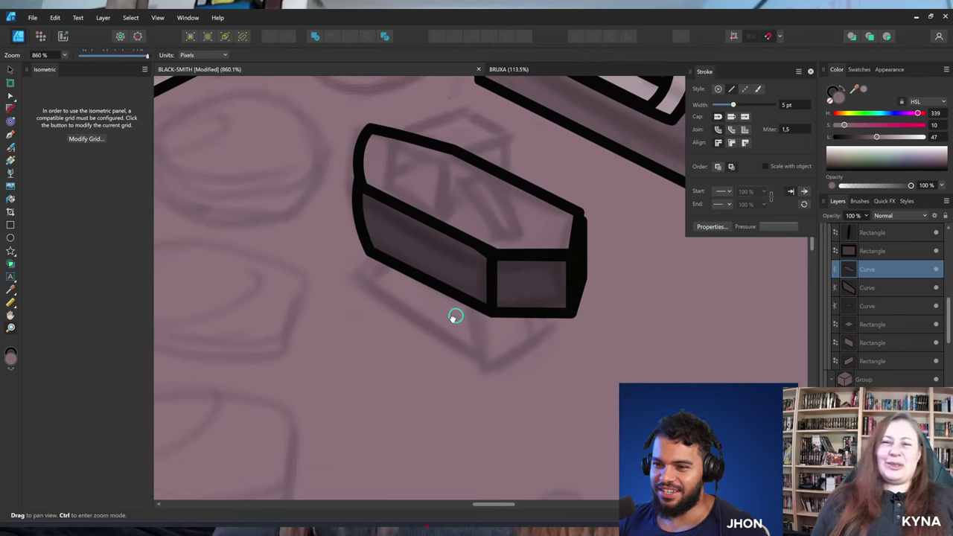
scroll(455, 317, "down", 5)
scroll(534, 275, "up", 4)
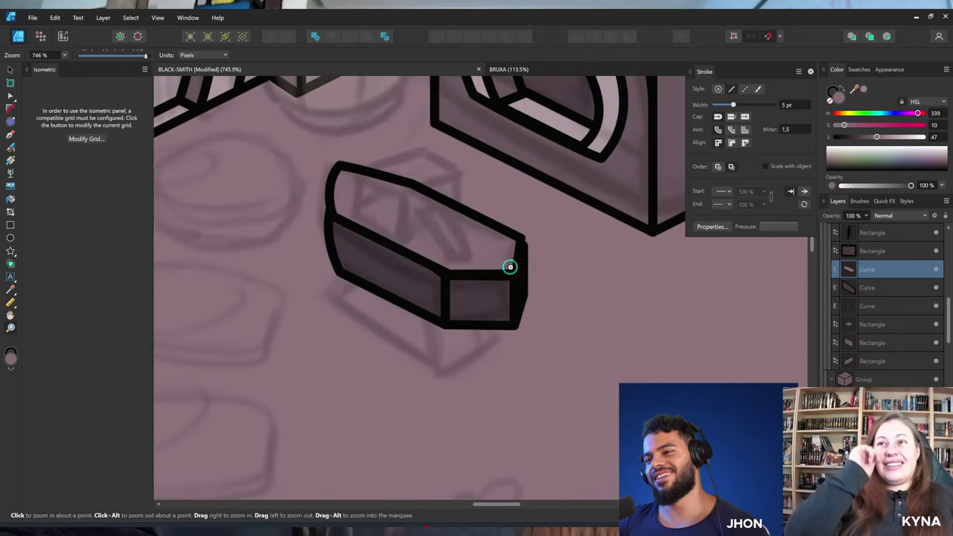
Adjust the width of the anvil's narrow end face to fit the outer corner of the top face.
key("m")
mouse_move(522, 270)
left_mouse_down()
mouse_move(521, 279)
mouse_move(510, 262)
left_mouse_up()
scroll(510, 262, "up", 3)
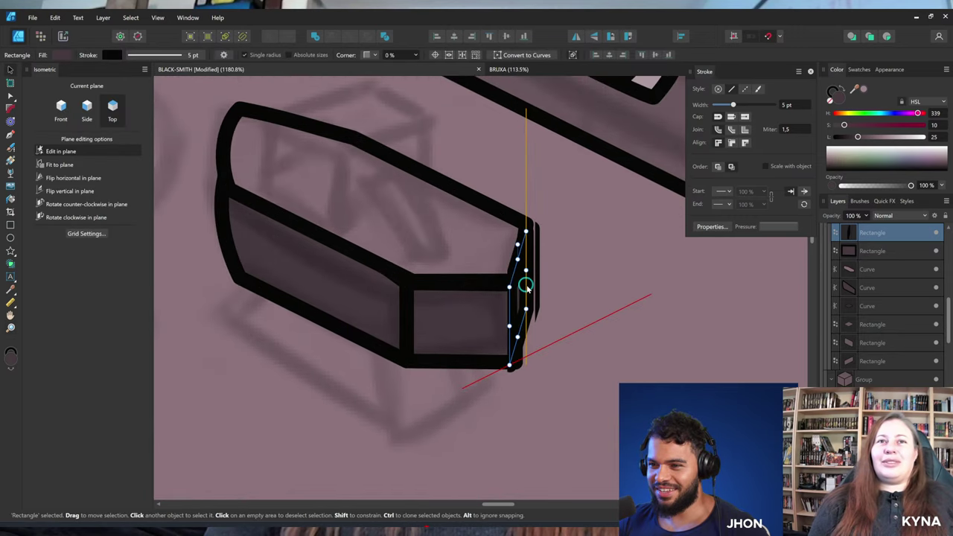
key("z")
scroll(339, 305, "down", 5)
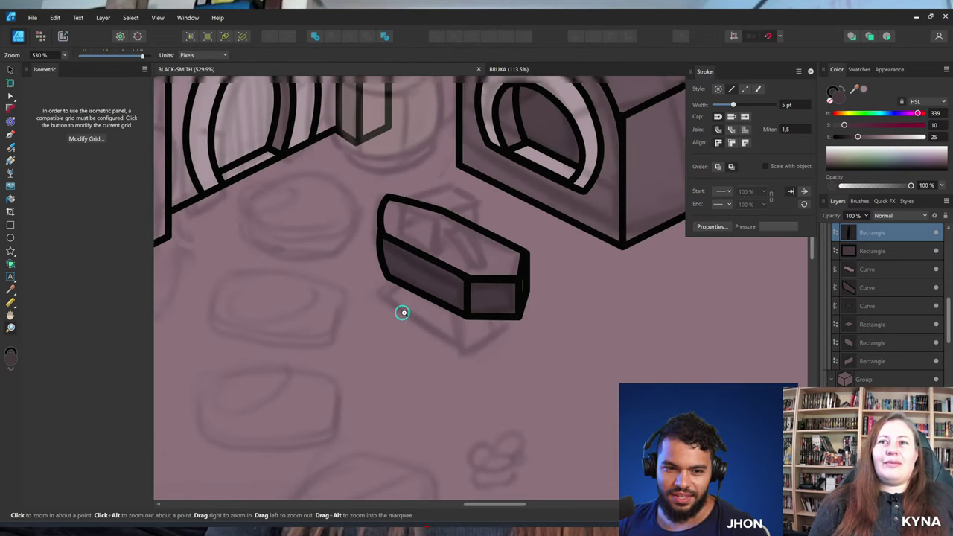
left_click_drag(256, 257, 216, 232)
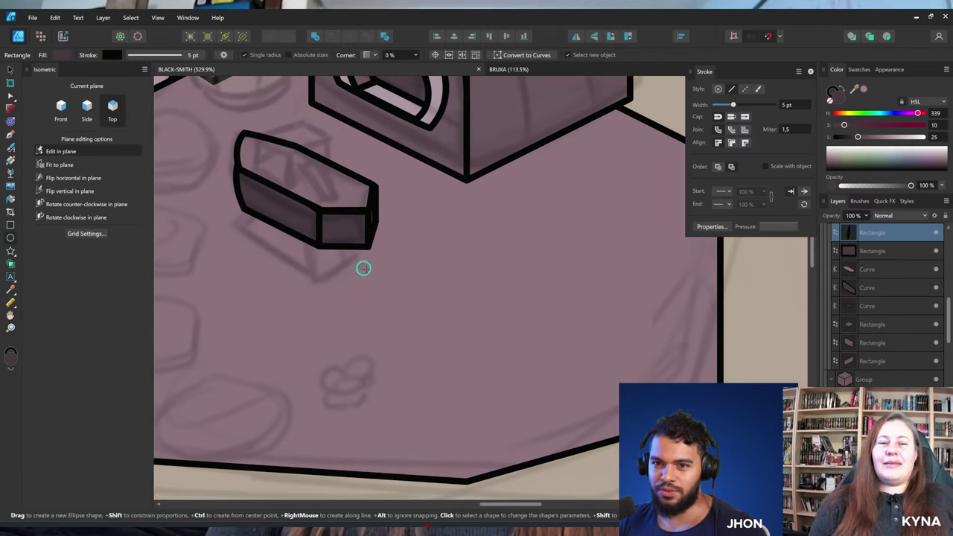
left_click_drag(364, 268, 529, 385)
key("ctrl+z")
Turn off in-plane editing and draw a flat circle on the empty background beside the platform.
left_click(71, 152)
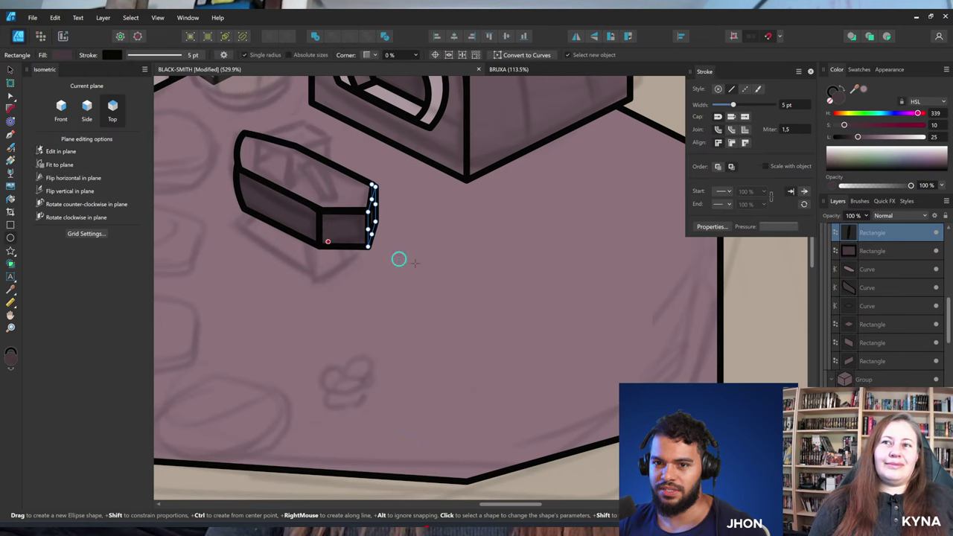
left_click_drag(467, 240, 608, 377)
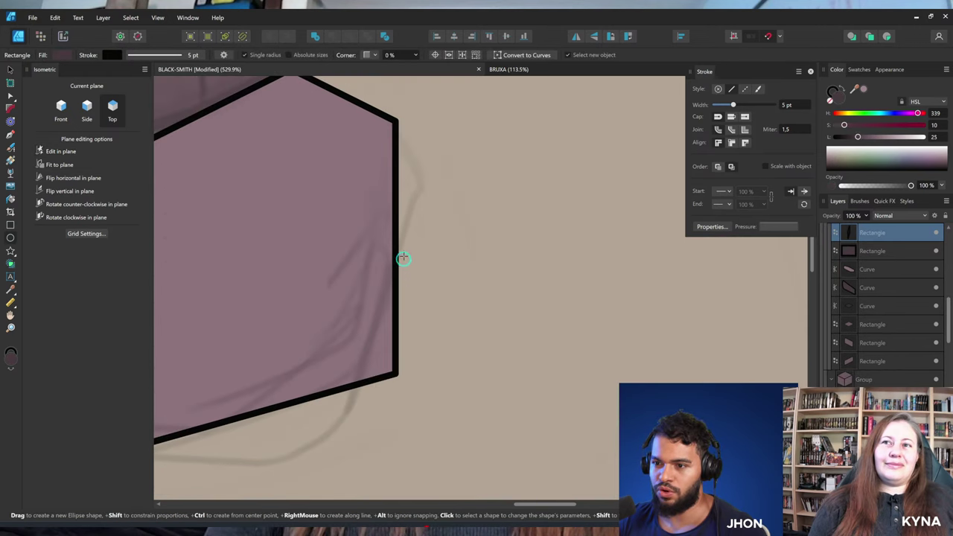
left_click_drag(411, 231, 567, 385)
left_click(103, 152)
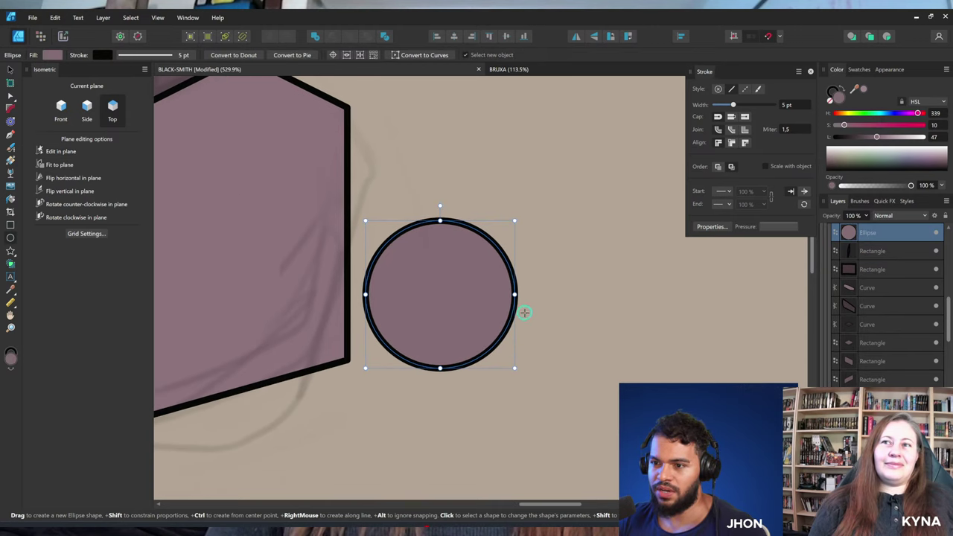
Try drawing extra ellipses beside the platform with in-plane editing toggled on and off, and undo them together with the test circle.
left_click_drag(552, 290, 661, 368)
key("ctrl+z")
left_click(59, 152)
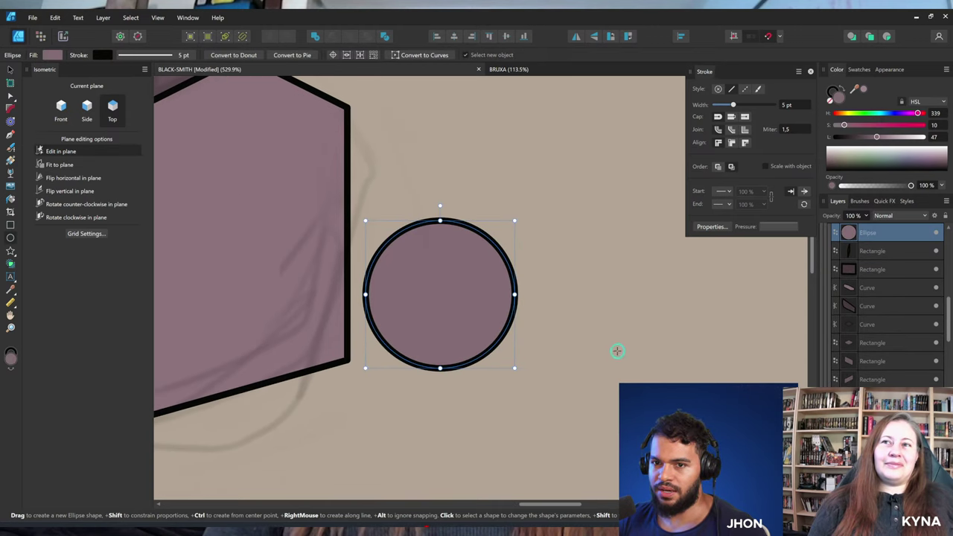
left_click_drag(561, 288, 563, 224)
key("ctrl+z")
left_click(63, 152)
key("ctrl+z")
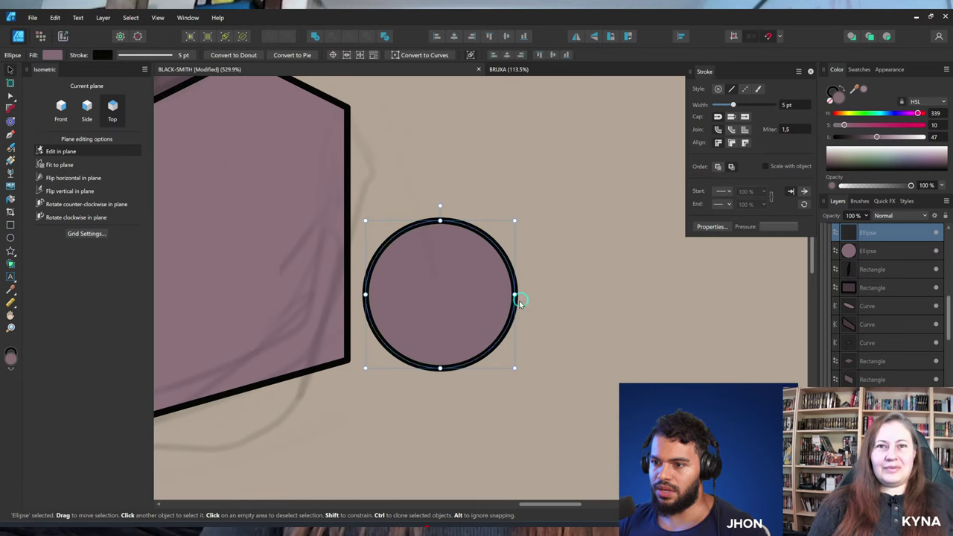
key("ctrl+z")
Try drawing a star directly in the top plane beside the platform, and undo it.
left_click(15, 257)
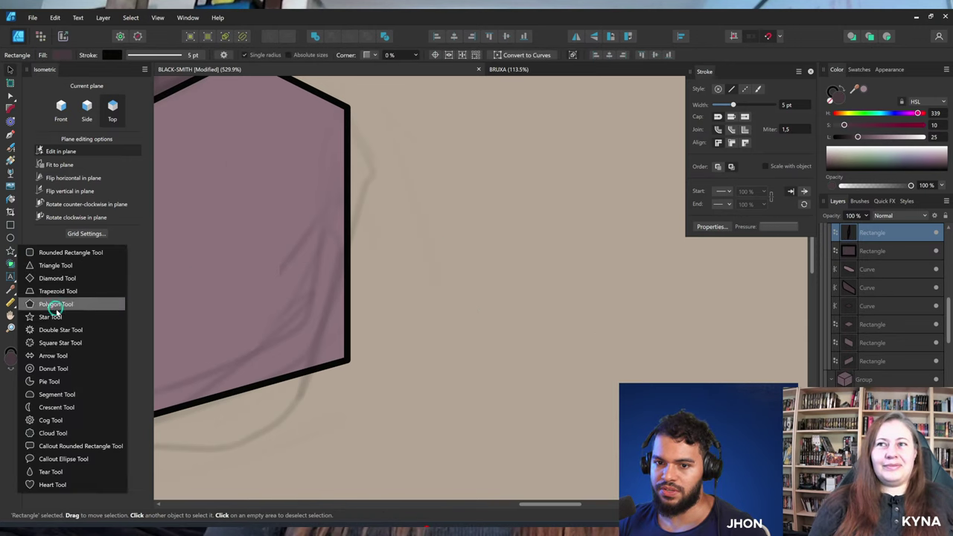
left_click(60, 316)
left_click_drag(403, 218, 496, 402)
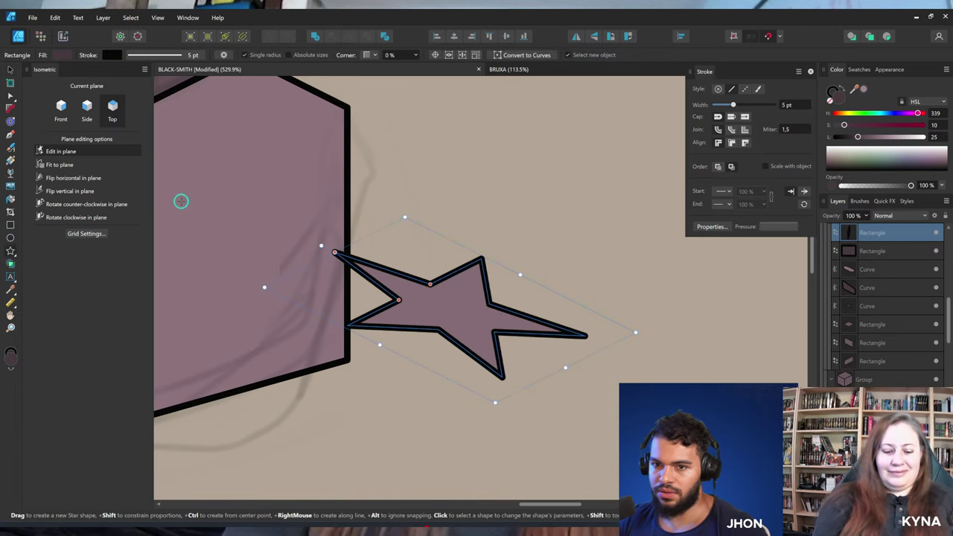
key("ctrl+z")
Turn off in-plane editing, draw a flat five-pointed star beside the platform and fit it to the top plane.
left_click(52, 153)
left_click_drag(371, 172, 550, 385)
left_click_drag(550, 279, 576, 278)
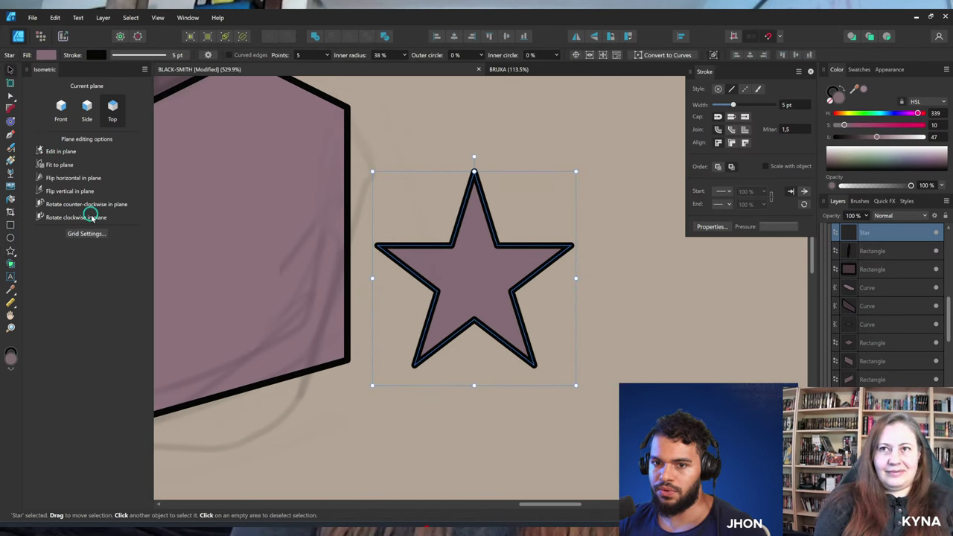
left_click(65, 165)
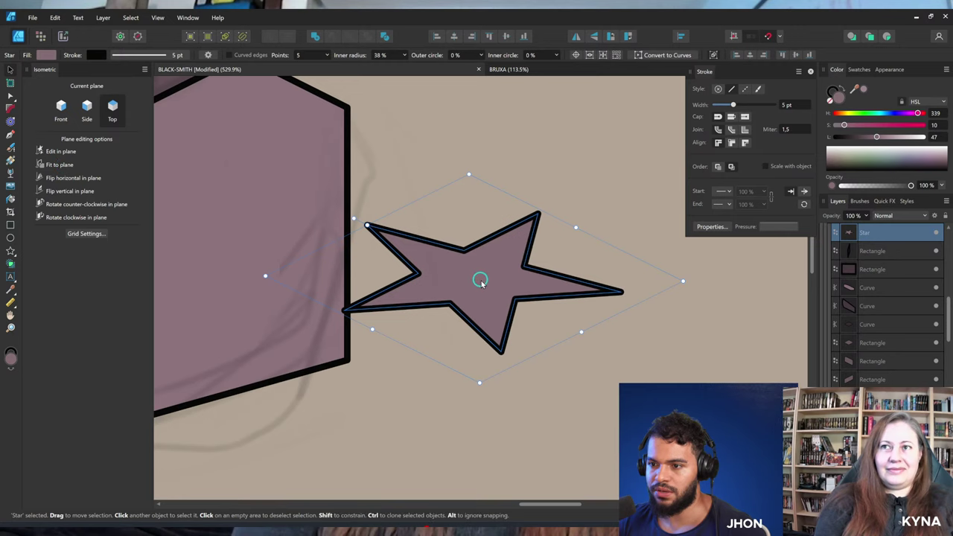
Return the star to its flat shape, fit it to the side plane and delete the test star.
left_click(110, 115)
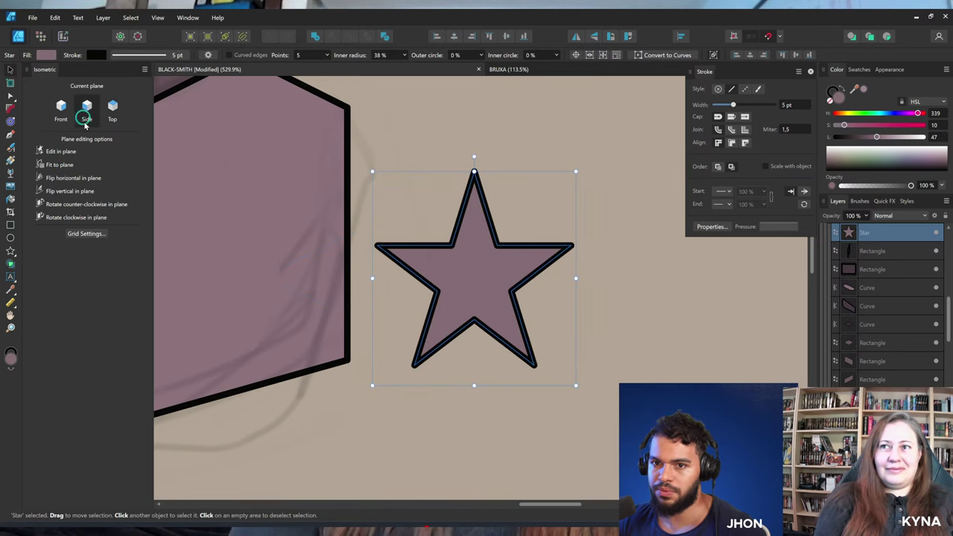
left_click(79, 233)
key("Escape")
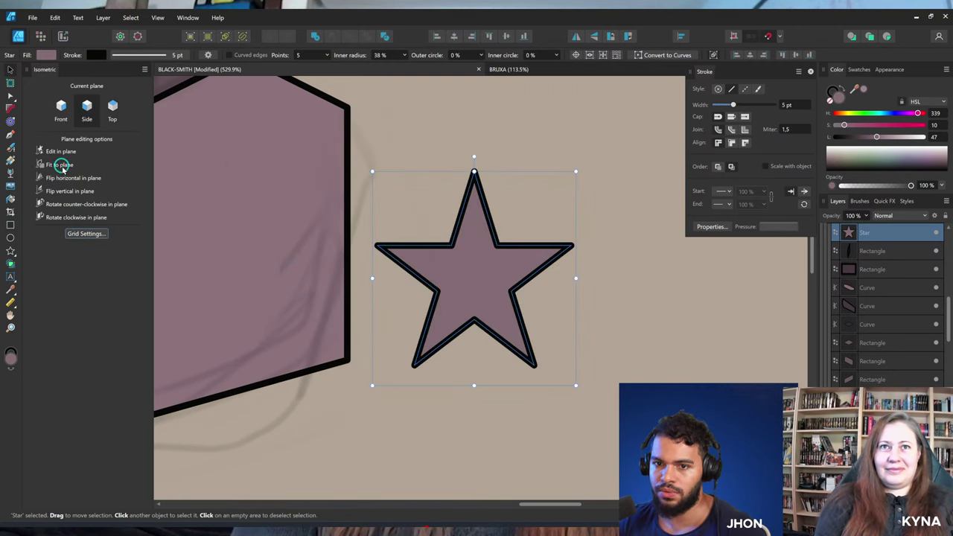
left_click(62, 166)
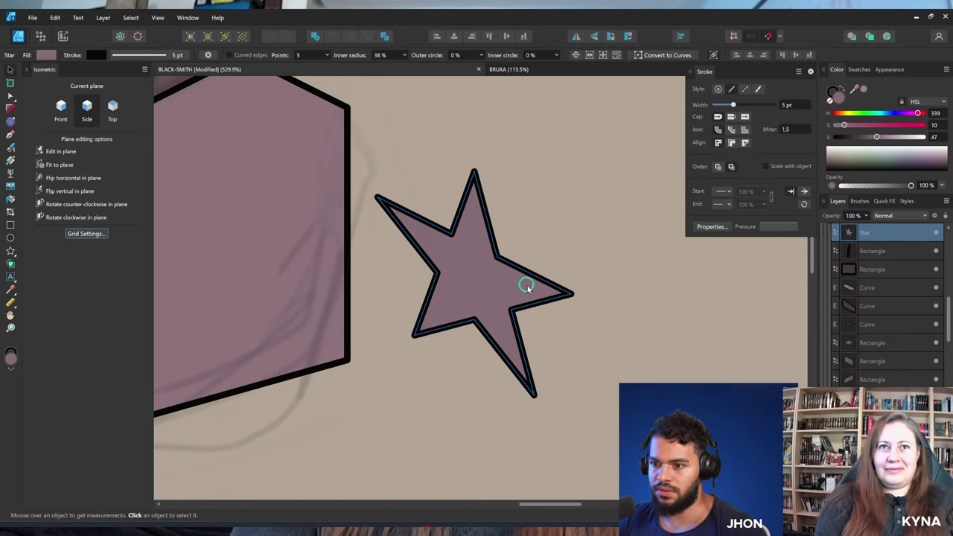
left_click(526, 287)
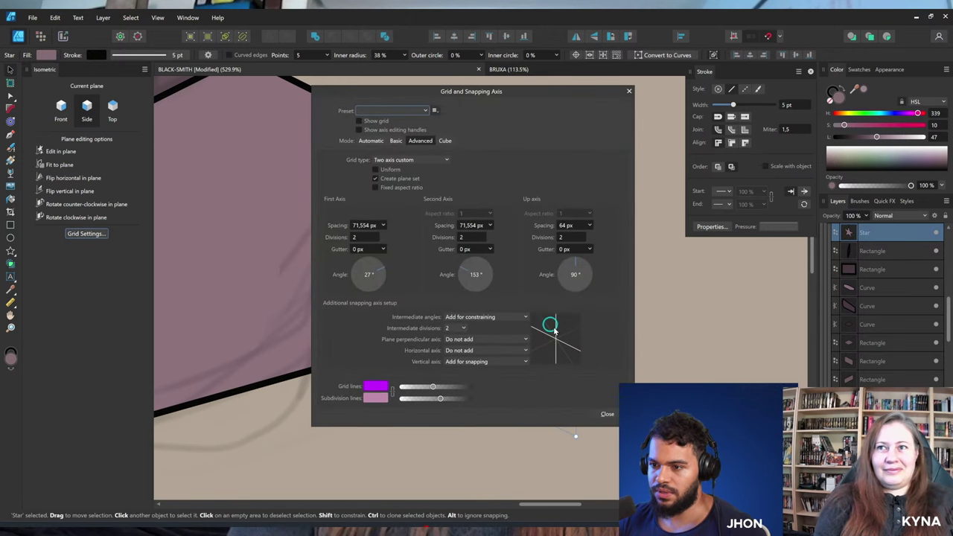
left_click(539, 177)
key("Delete")
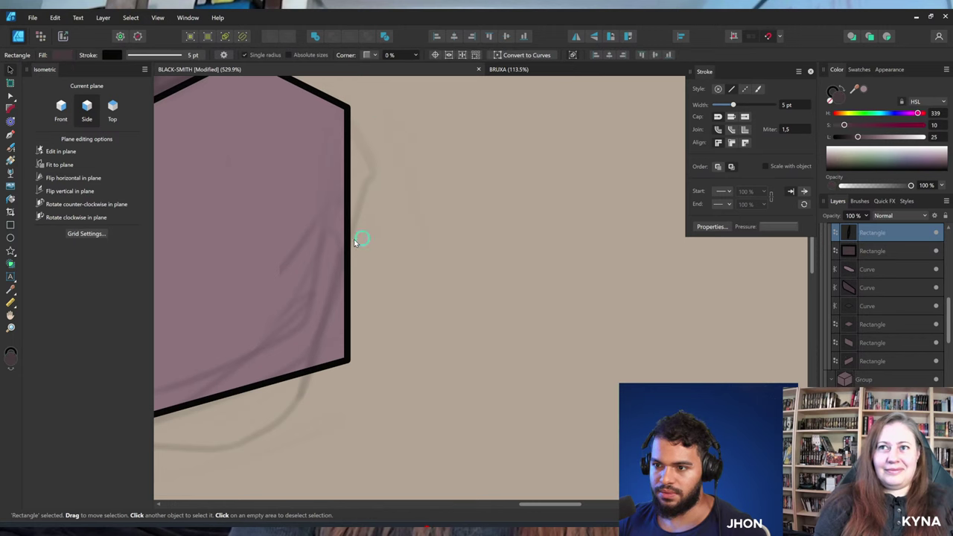
Select the anvil's top, curved side, narrow end and thin side faces and group them.
left_click_drag(361, 241, 735, 307)
key("z")
key("ctrl+s")
left_click_drag(316, 241, 472, 290)
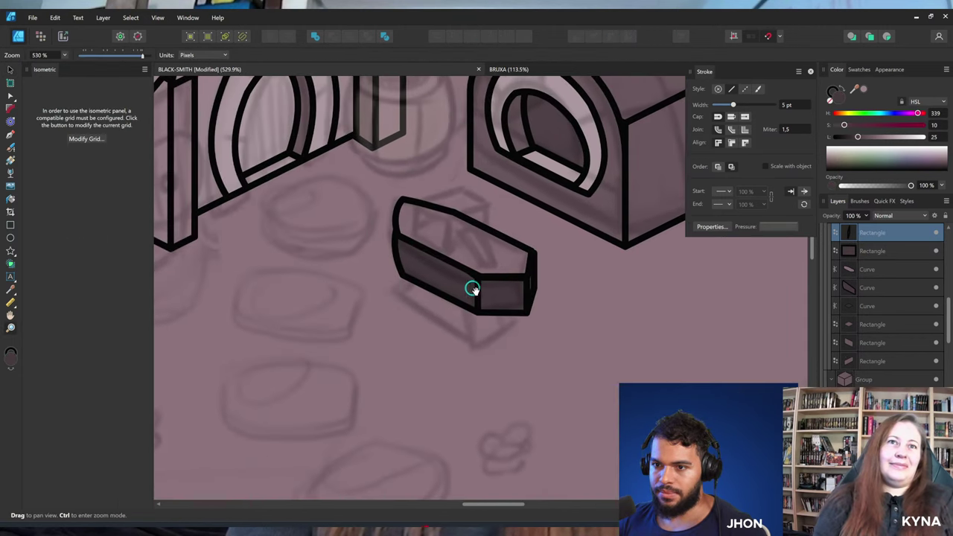
left_click(456, 276)
key("v")
left_click(511, 270)
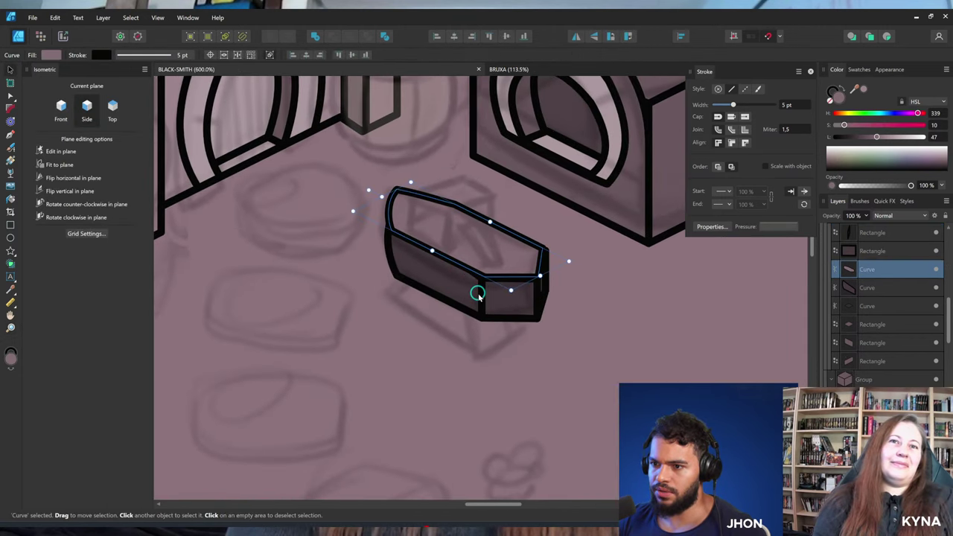
left_click(527, 298, "shift")
left_click(542, 283, "shift")
left_click(460, 283, "shift")
key("z")
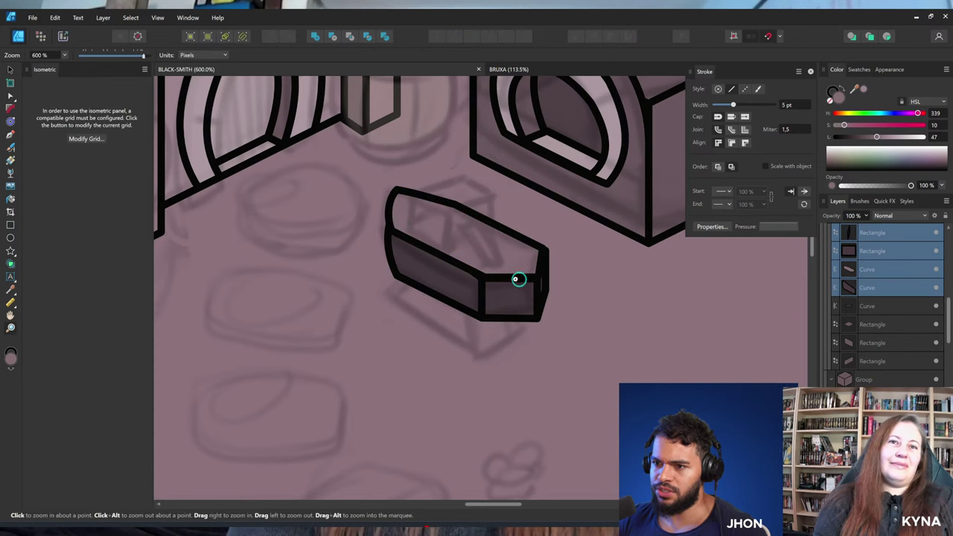
left_click_drag(517, 280, 539, 281)
scroll(864, 336, "up", 1)
key("v")
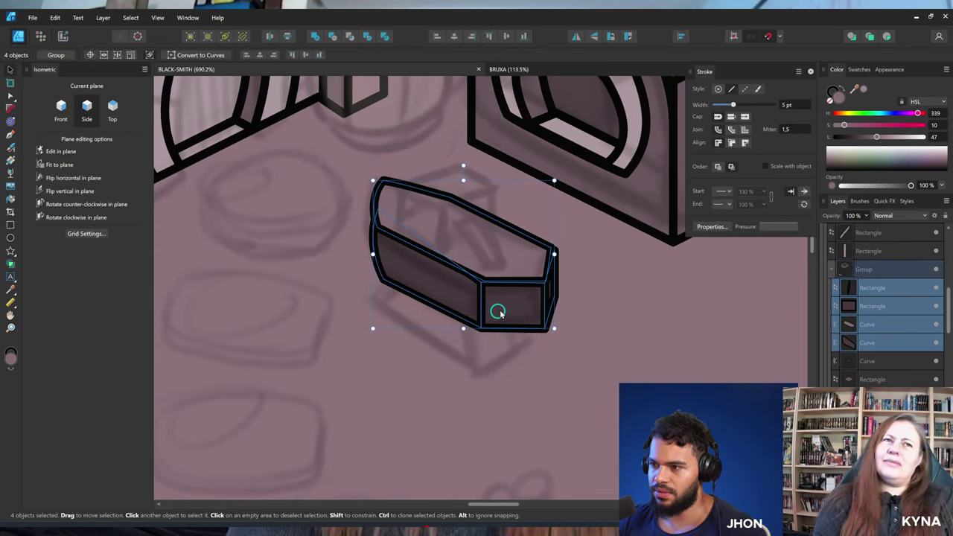
key("ctrl+g")
Duplicate the anvil group, place the copy underneath and behind the original, and scale it down for the base.
key("ctrl+]")
key("space")
mouse_move(498, 289)
left_mouse_down()
mouse_move(491, 282)
mouse_move(490, 323)
left_mouse_up()
left_click_drag(573, 208, 529, 238)
mouse_move(457, 291)
left_mouse_down()
mouse_move(473, 291)
mouse_move(478, 310)
left_mouse_up()
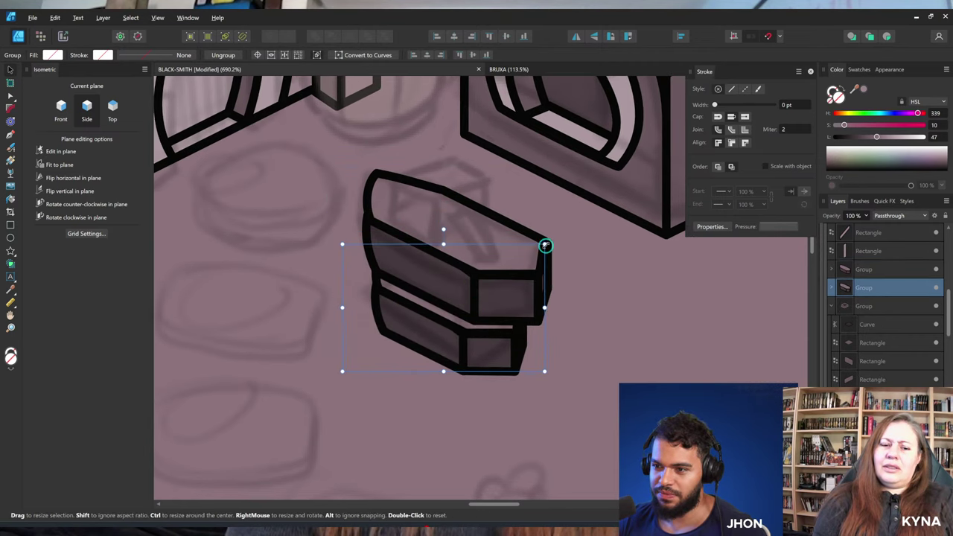
left_click_drag(545, 244, 528, 255)
mouse_move(505, 295)
left_mouse_down()
mouse_move(516, 309)
mouse_move(507, 297)
left_mouse_up()
key("c")
key("v")
mouse_move(462, 334)
left_mouse_down()
mouse_move(476, 331)
mouse_move(473, 321)
mouse_move(458, 349)
left_mouse_up()
scroll(457, 347, "up", 2)
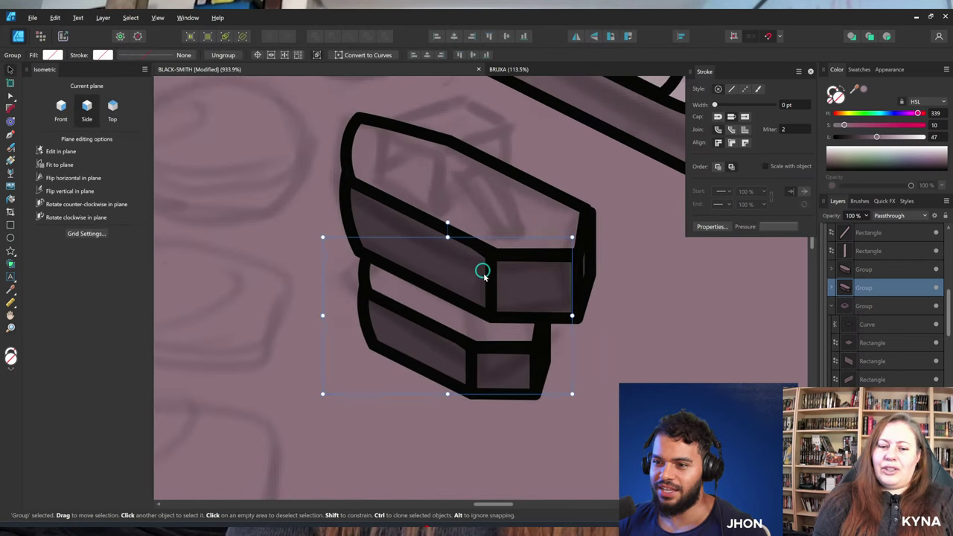
Pull the lower corners of the base copy's long side face outward so the face flares toward the ground.
double_click(418, 328)
key("a")
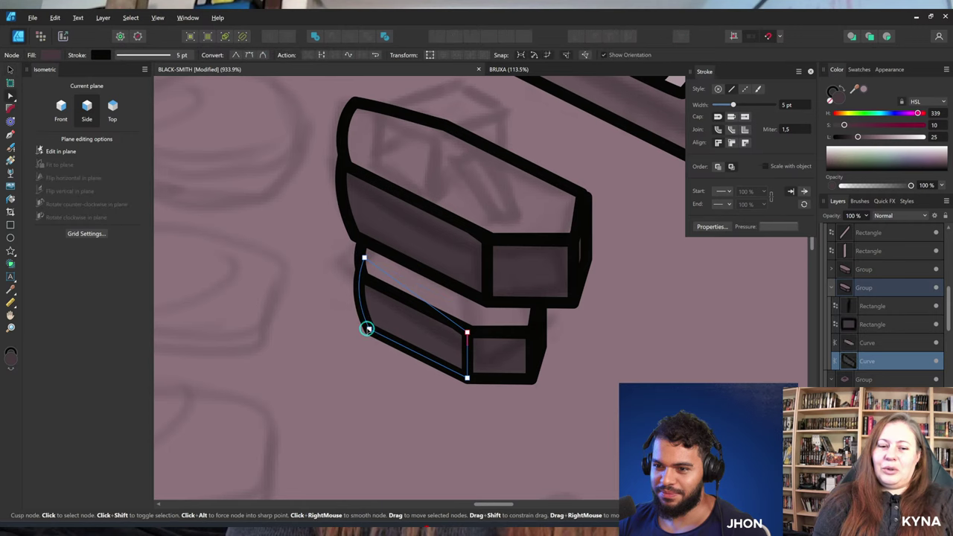
left_click_drag(368, 329, 316, 290)
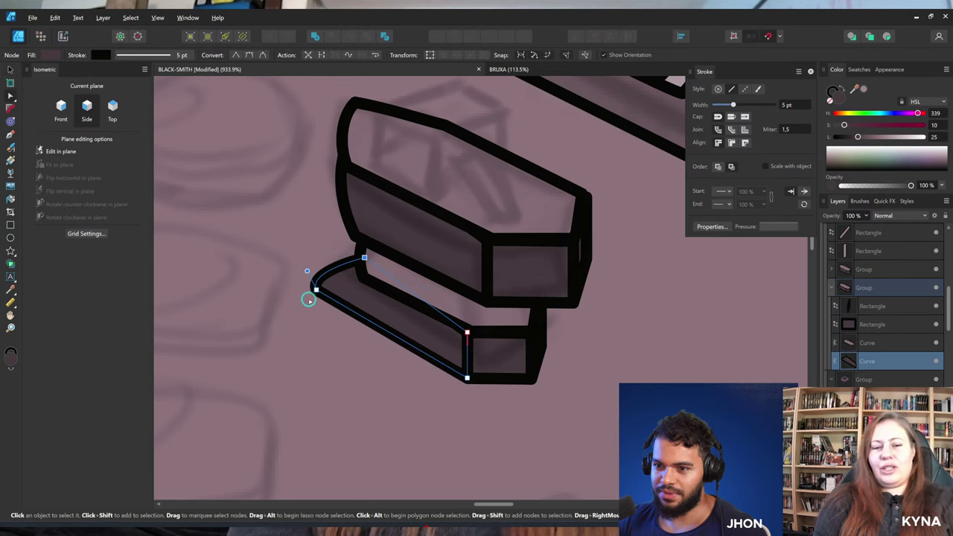
left_click_drag(468, 377, 497, 395)
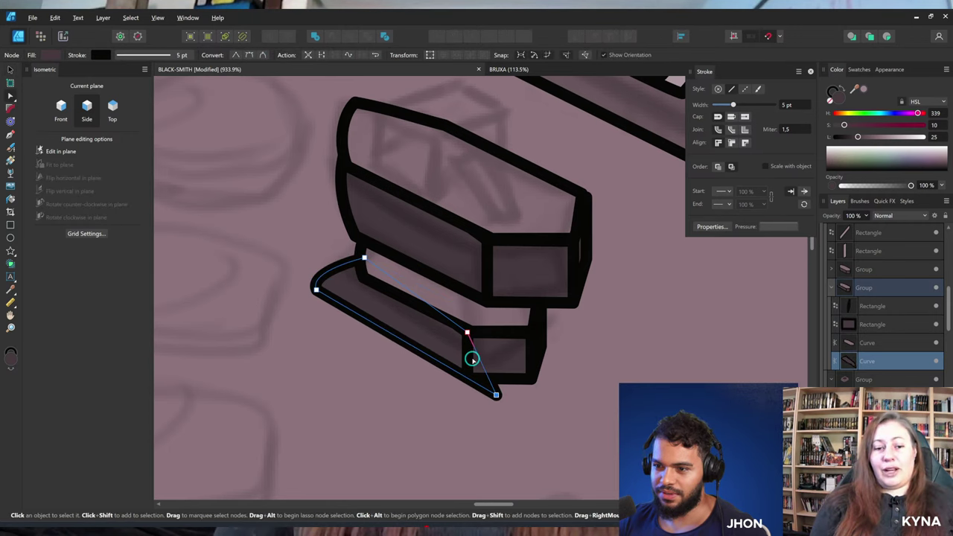
Convert the base's narrow end face to curves and move its corners to join the flared side face and slant outward.
key("v")
left_click(470, 378)
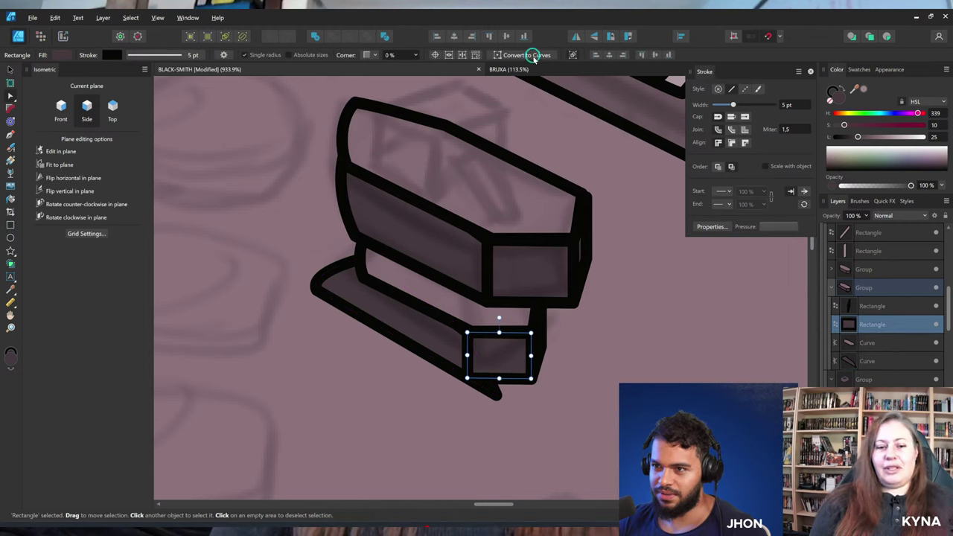
key("ctrl+Return")
key("a")
left_click_drag(469, 378, 580, 359)
left_click_drag(534, 336, 549, 308)
key("ctrl+z")
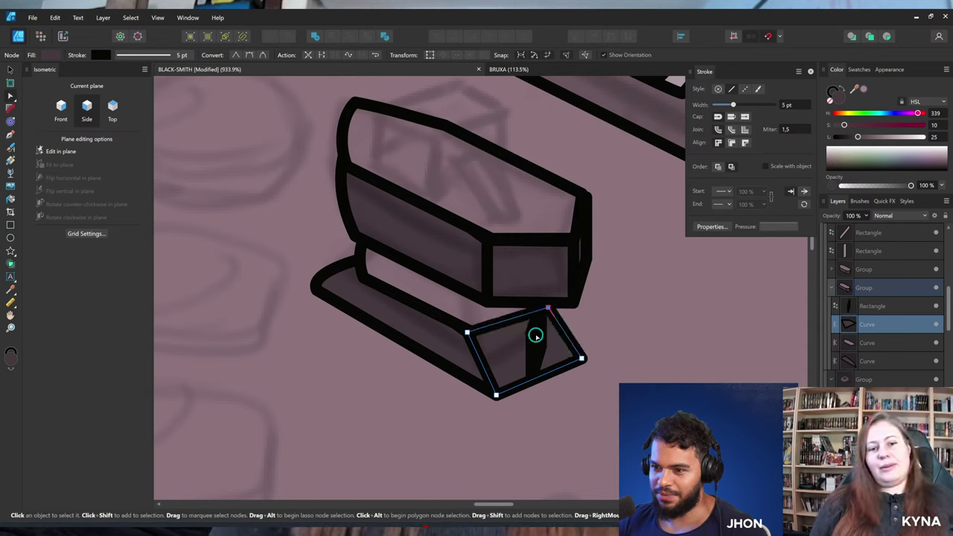
left_click(536, 336)
left_click(469, 336)
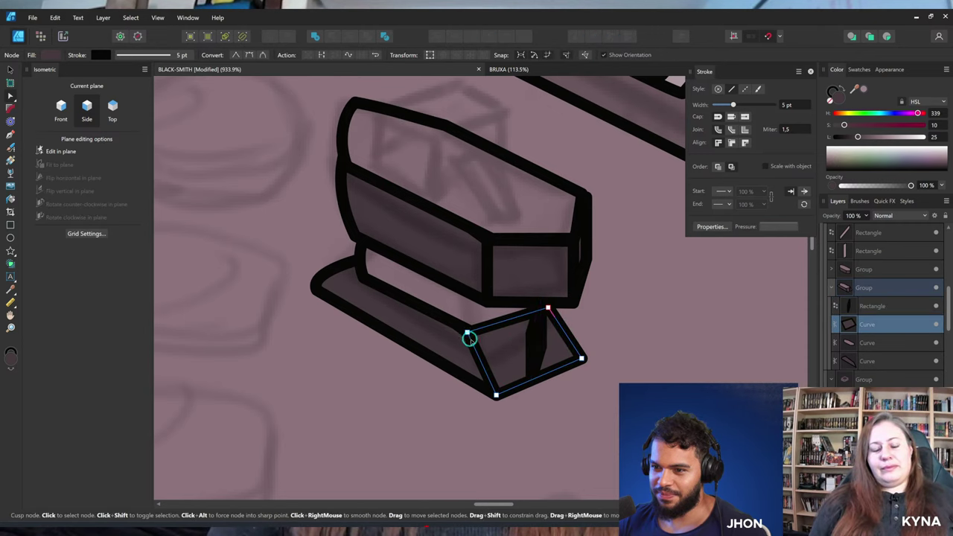
mouse_move(469, 336)
left_mouse_down()
mouse_move(484, 351)
mouse_move(471, 338)
left_mouse_up()
Reshape the base's top face by moving its back nodes to meet the flared side face.
key("a")
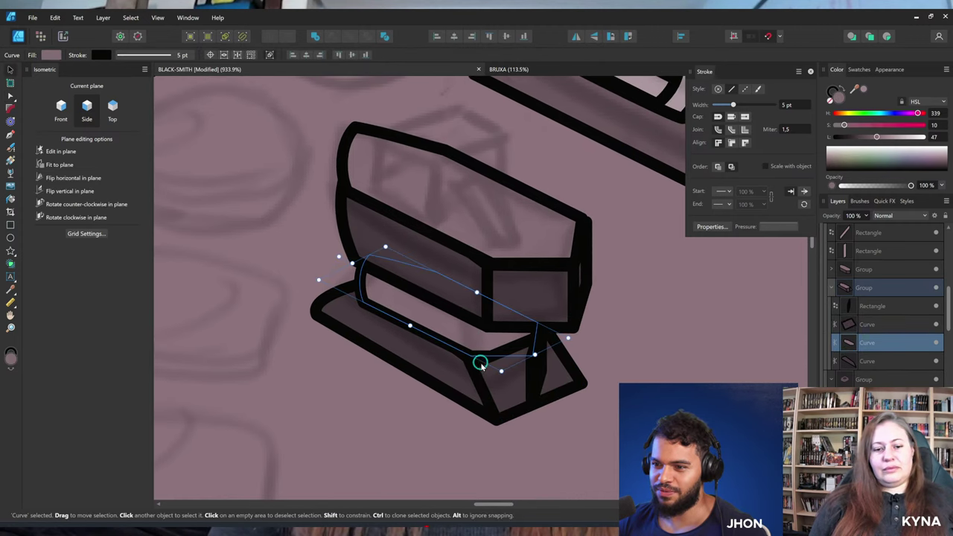
mouse_move(379, 308)
left_mouse_down()
mouse_move(389, 325)
mouse_move(362, 305)
left_mouse_up()
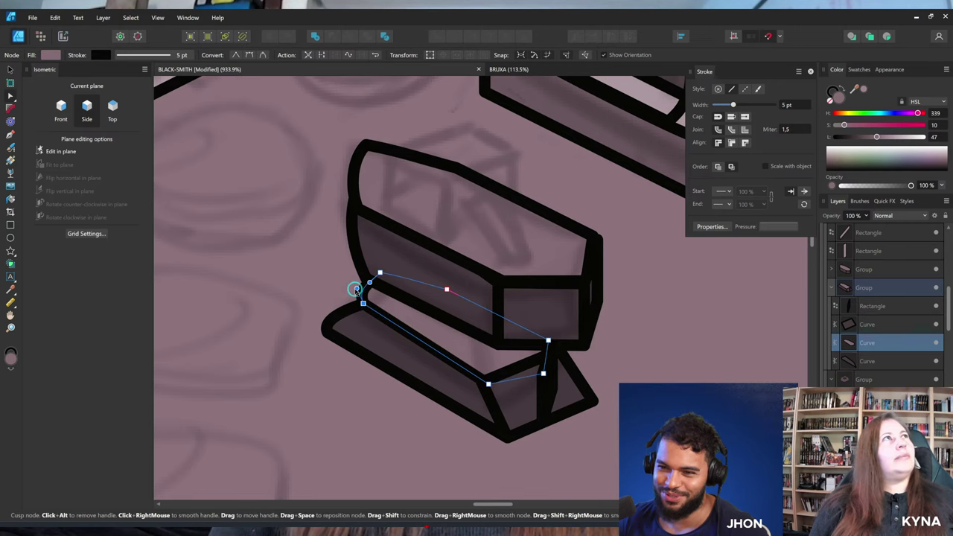
scroll(453, 291, "down", 4)
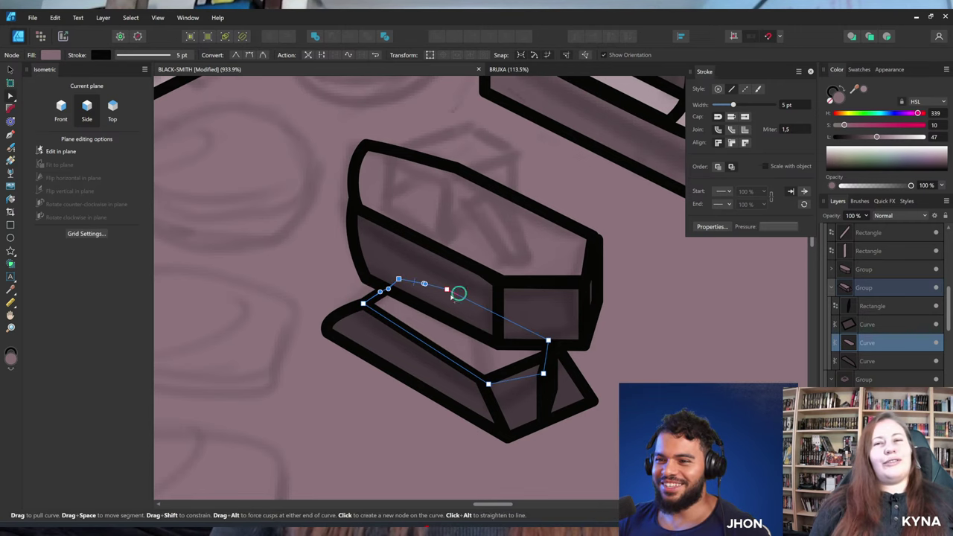
scroll(473, 368, "up", 4)
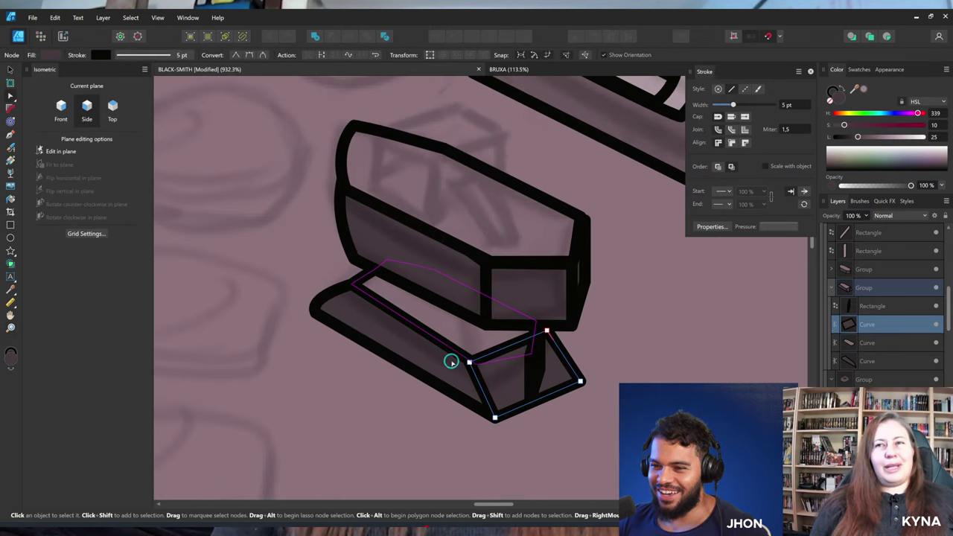
Delete the leftover thin side face from the anvil's base.
left_click(466, 359)
left_click(481, 363)
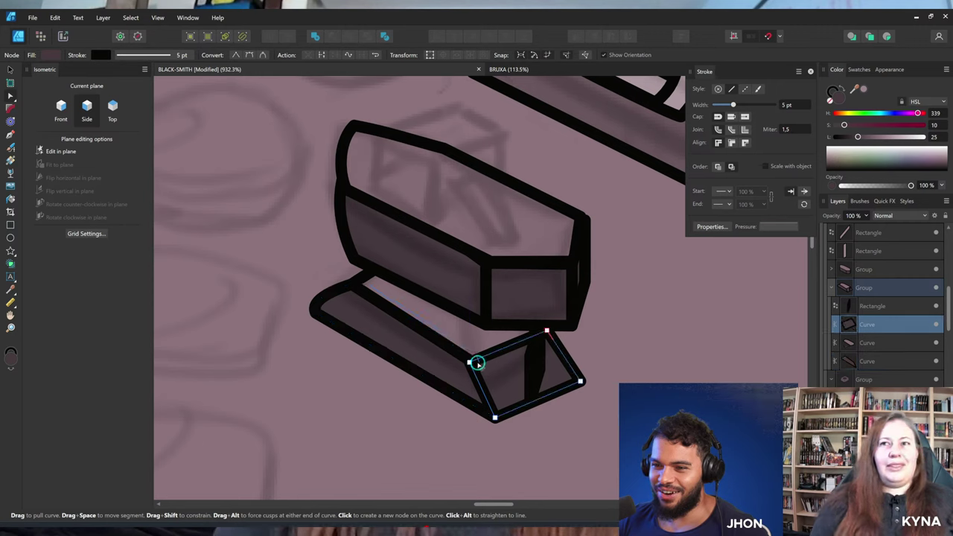
left_click(532, 362)
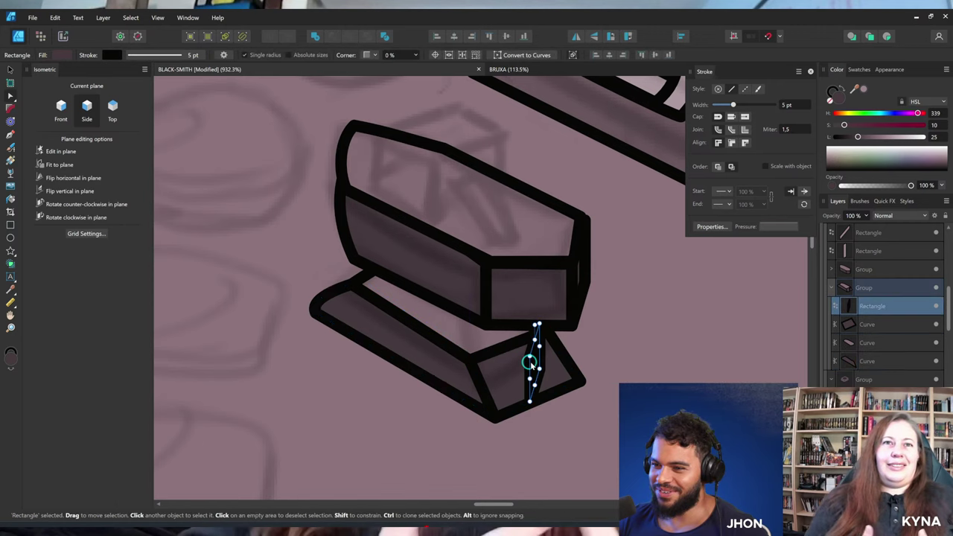
key("Delete")
Select the anvil's upper block and flared base, shift them down over the platform, group the pieces and tuck the base under the block.
double_click(419, 267)
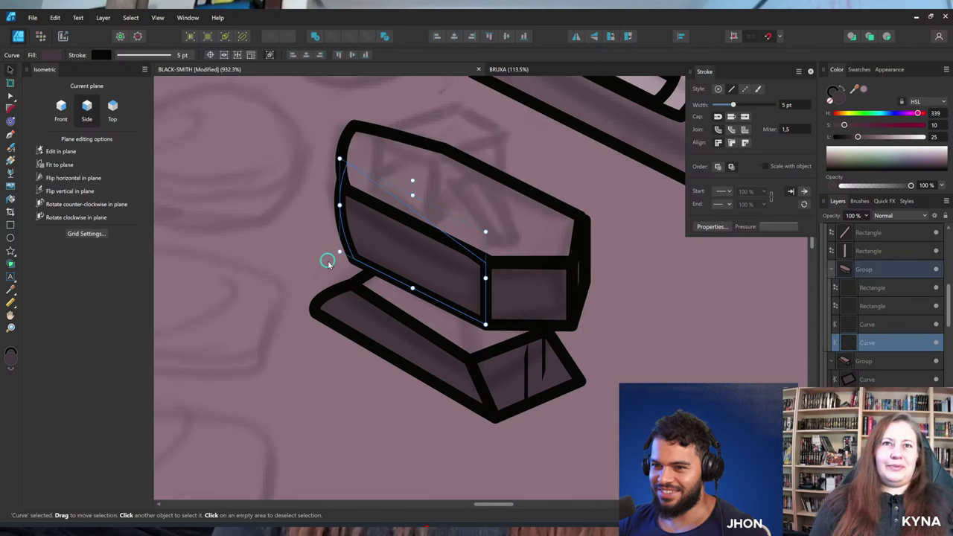
key("z")
left_click_drag(551, 248, 212, 297)
mouse_move(563, 263)
left_mouse_down()
mouse_move(511, 288)
mouse_move(566, 273)
left_mouse_up()
left_click_drag(504, 275, 528, 285)
left_click(903, 269)
key("v")
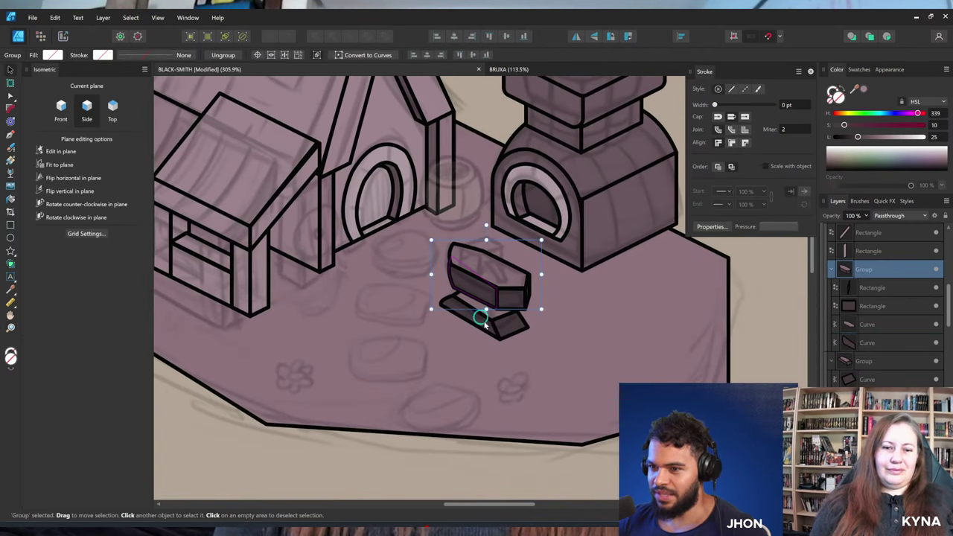
left_click(482, 322, "shift")
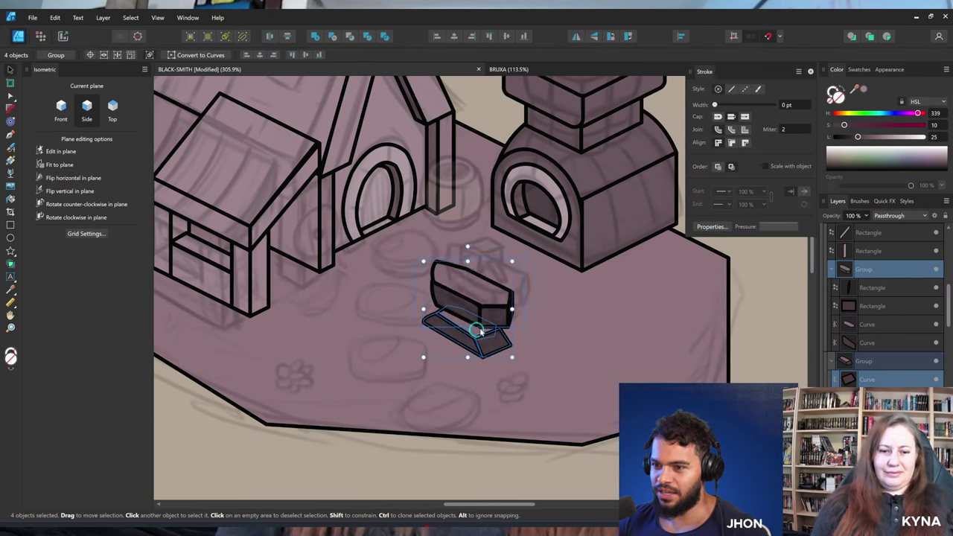
key("ctrl+g")
key("h")
scroll(504, 312, "down", 2)
left_click_drag(506, 311, 497, 331)
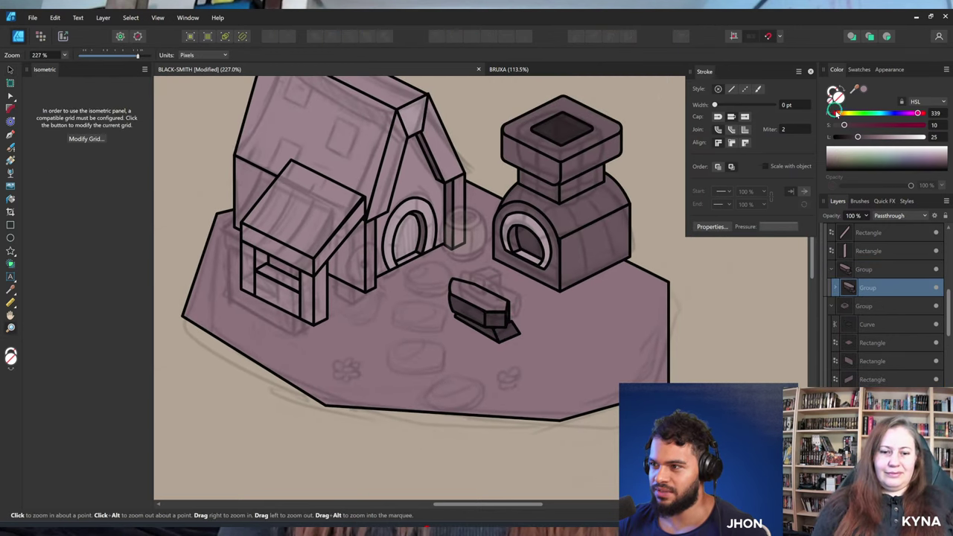
Examine the main house's wall and roof pieces in the layer stack to find where each one sits.
left_click_drag(461, 258, 470, 268)
key("v")
left_click(389, 222)
left_click_drag(657, 261, 676, 270)
scroll(879, 337, "up", 1)
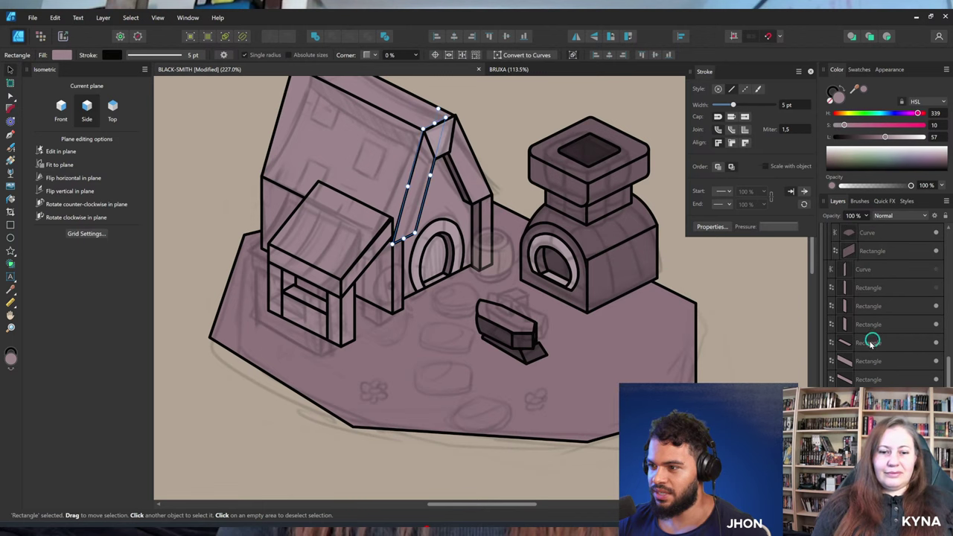
left_click_drag(449, 246, 487, 283)
key("z")
scroll(881, 386, "down", 2)
scroll(855, 344, "down", 2)
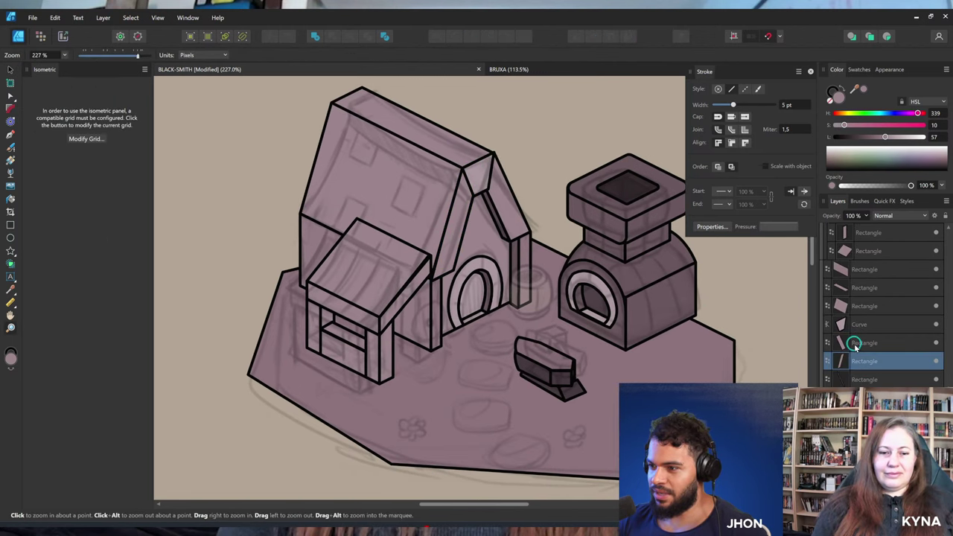
left_click(855, 270)
key("v")
scroll(447, 182, "up", 1)
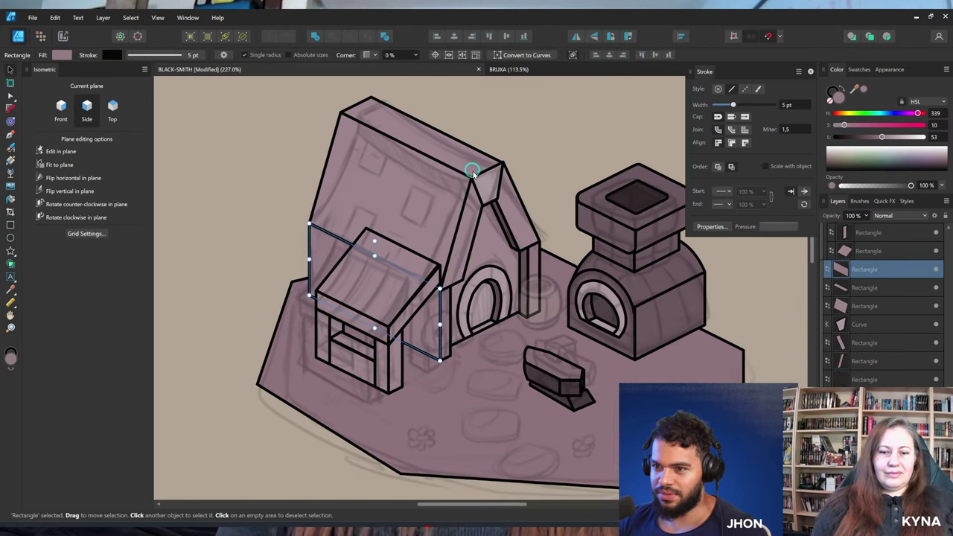
Select the main house's roof, gable, eave, post and side wall pieces and group them.
left_click(462, 184)
left_click(486, 167, "shift")
left_click(489, 183, "shift")
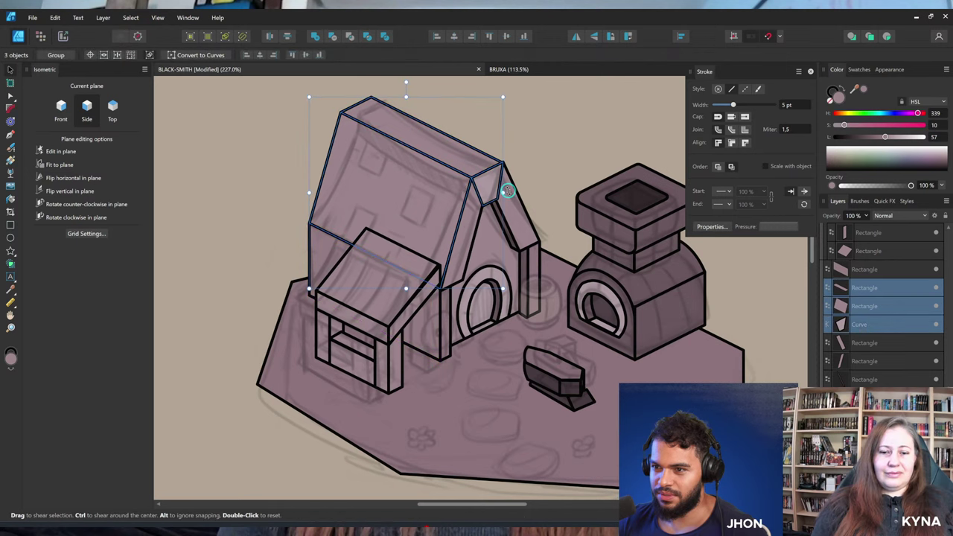
left_click(478, 219, "shift")
left_click(521, 236, "shift")
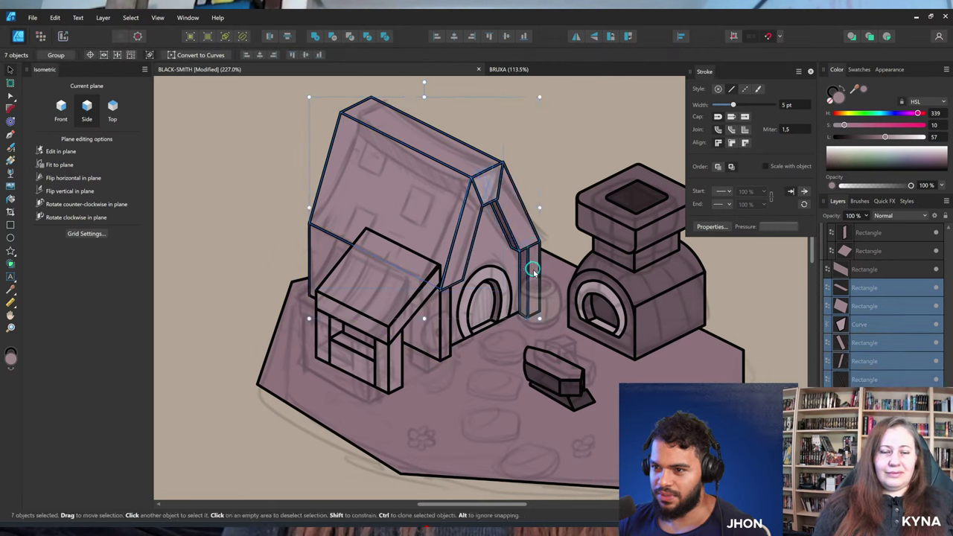
left_click(534, 271, "shift")
left_click(499, 261, "shift")
mouse_move(500, 260)
left_mouse_down()
mouse_move(509, 252)
mouse_move(498, 236)
mouse_move(494, 260)
left_mouse_up()
key("ctrl+z")
key("ctrl+z")
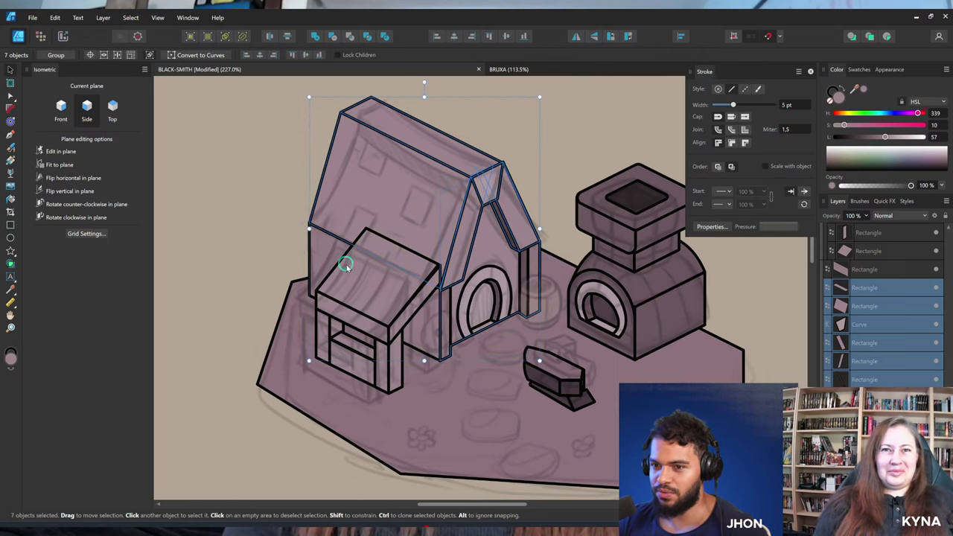
left_click(315, 255, "shift")
left_click_drag(352, 258, 375, 246)
key("ctrl+z")
key("ctrl+g")
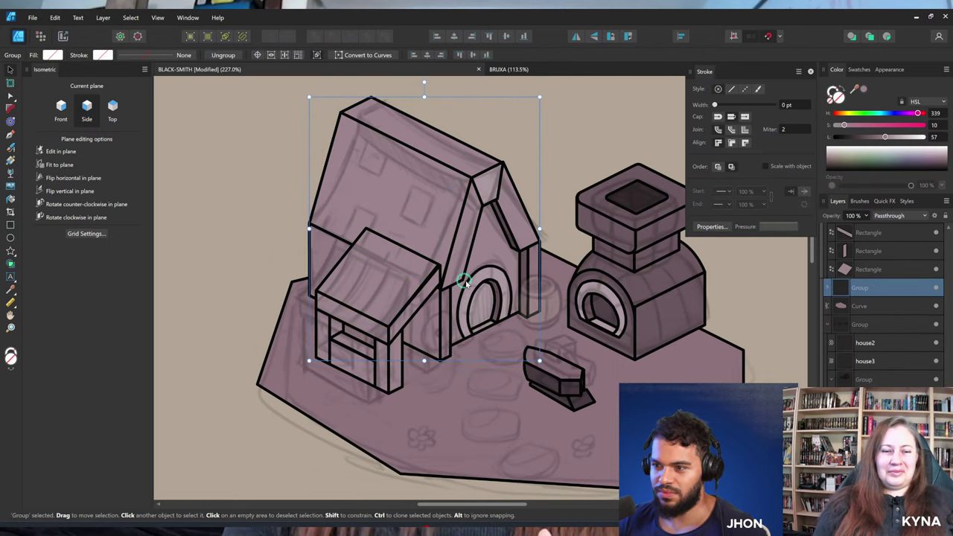
Collapse the expanded prop and forge groups in the layer stack to tidy it.
key("z")
left_click_drag(510, 275, 419, 204)
left_click(827, 325)
left_click_drag(564, 302, 560, 313)
scroll(893, 352, "up", 10)
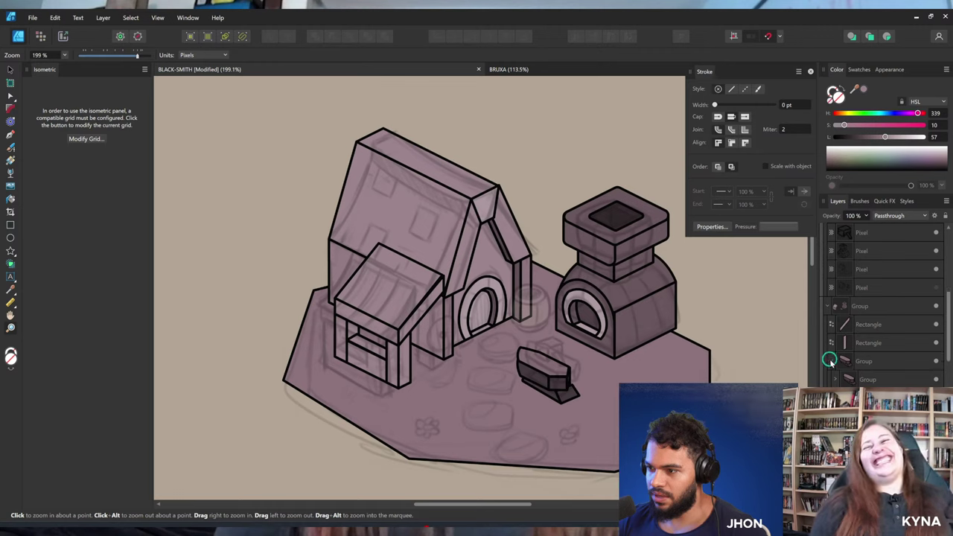
scroll(841, 367, "down", 2)
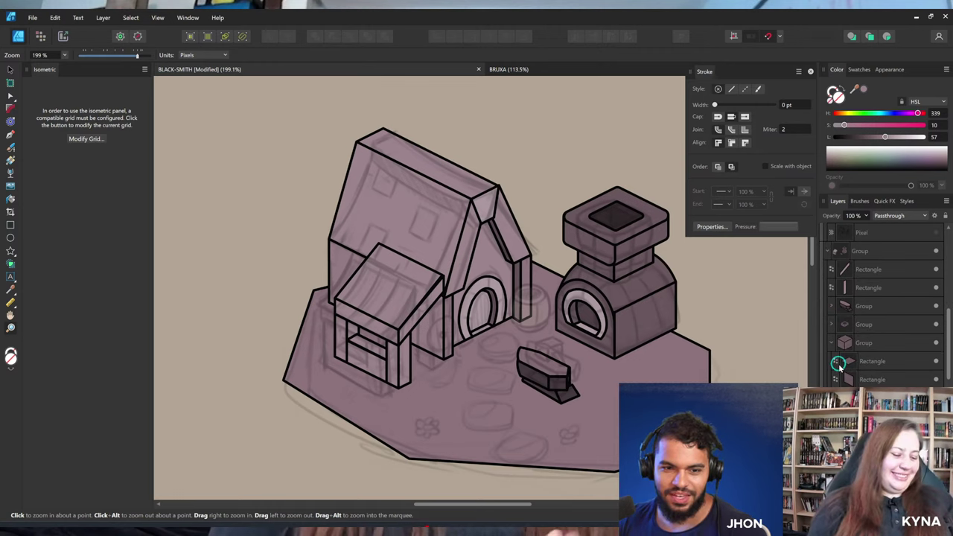
scroll(841, 361, "down", 3)
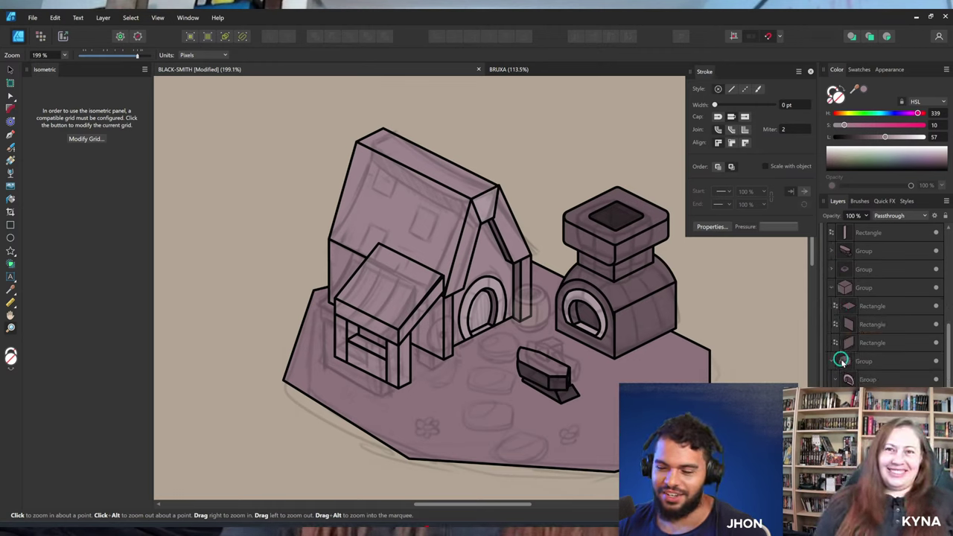
left_click(831, 290)
left_click(832, 308)
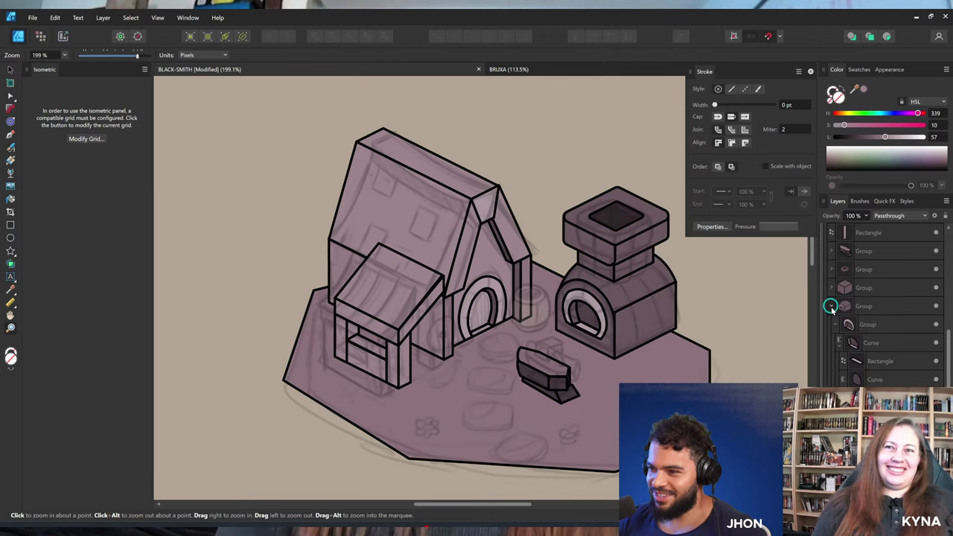
left_click(831, 308)
Check which objects the forge body group and the hidden curve and rectangle beneath it in the layer stack represent.
left_click(873, 305)
mouse_move(547, 304)
left_mouse_down()
mouse_move(499, 307)
mouse_move(542, 299)
left_mouse_up()
key("v")
left_click_drag(438, 290, 449, 293)
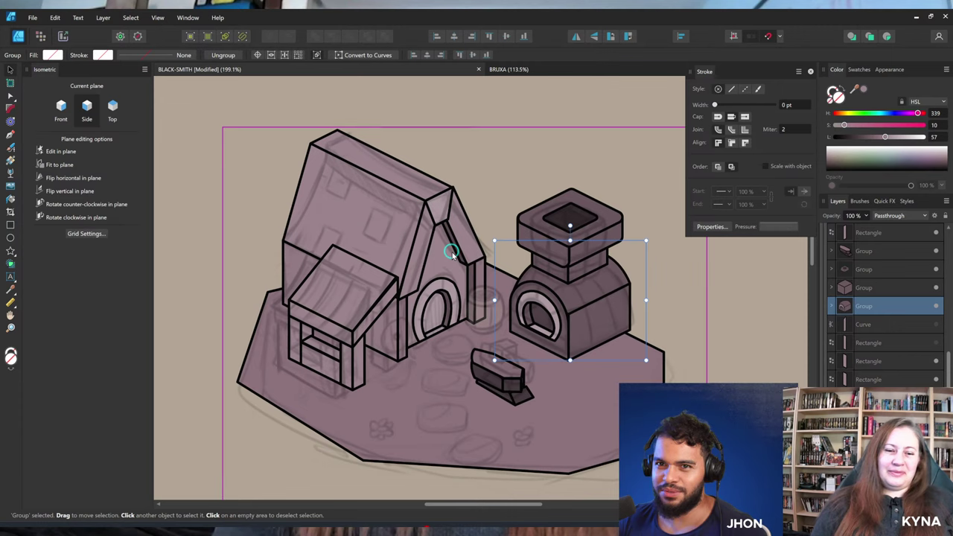
left_click(876, 330)
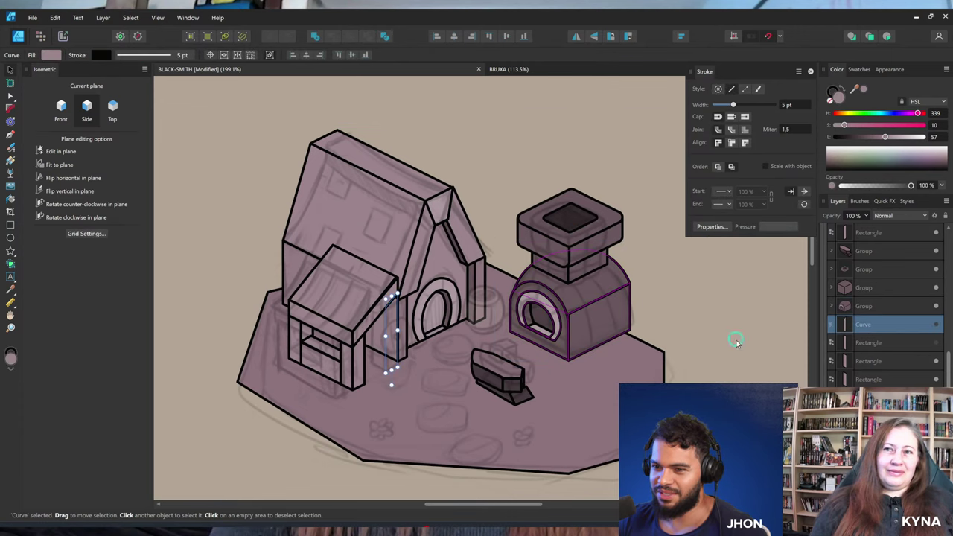
left_click(870, 343)
left_click_drag(492, 342, 475, 332)
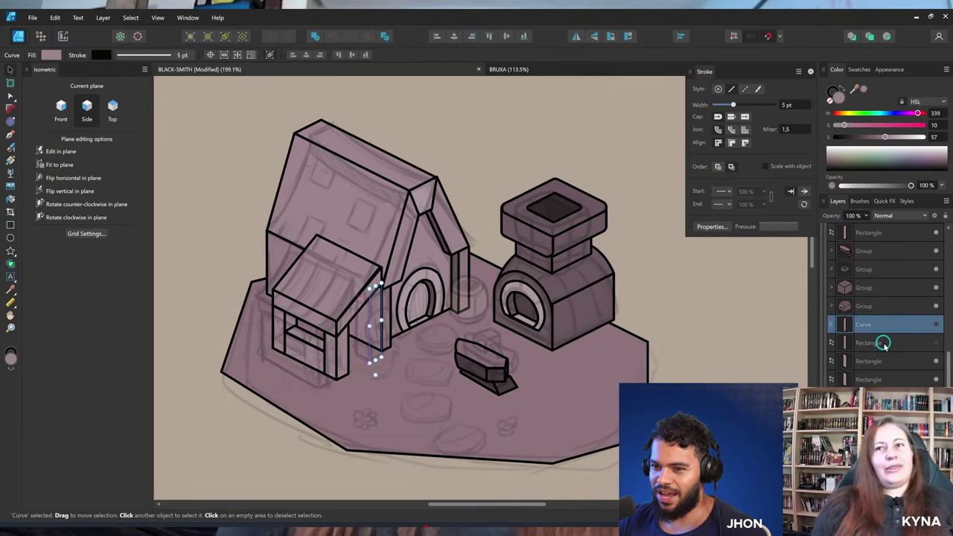
left_click_drag(431, 283, 498, 276)
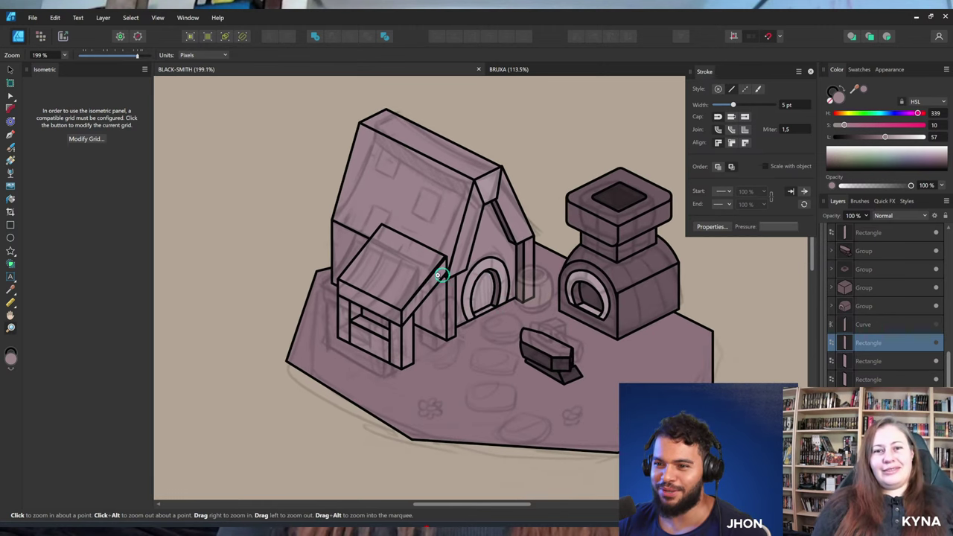
Check which of the lean-to's pieces are stacked together by selecting them as a run in the layer order.
left_click(419, 277)
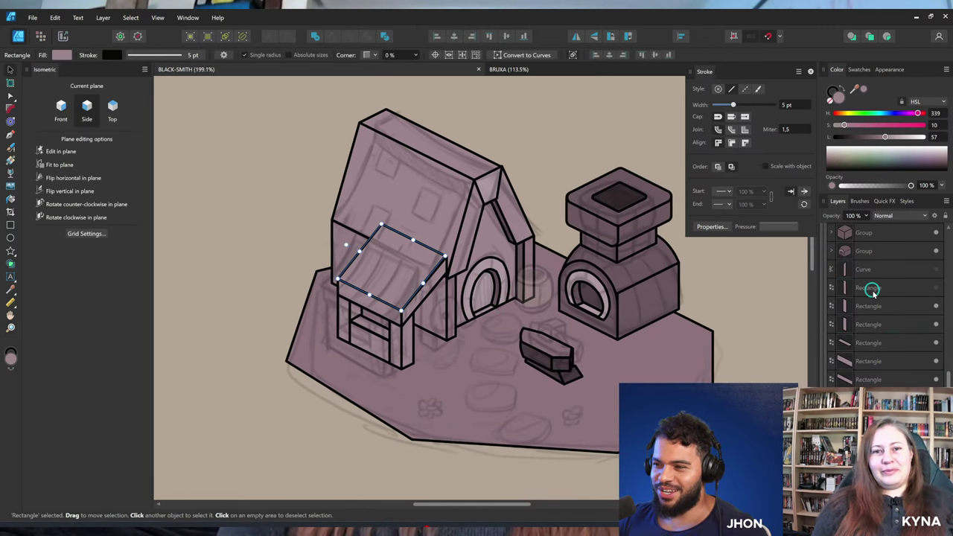
left_click(872, 306)
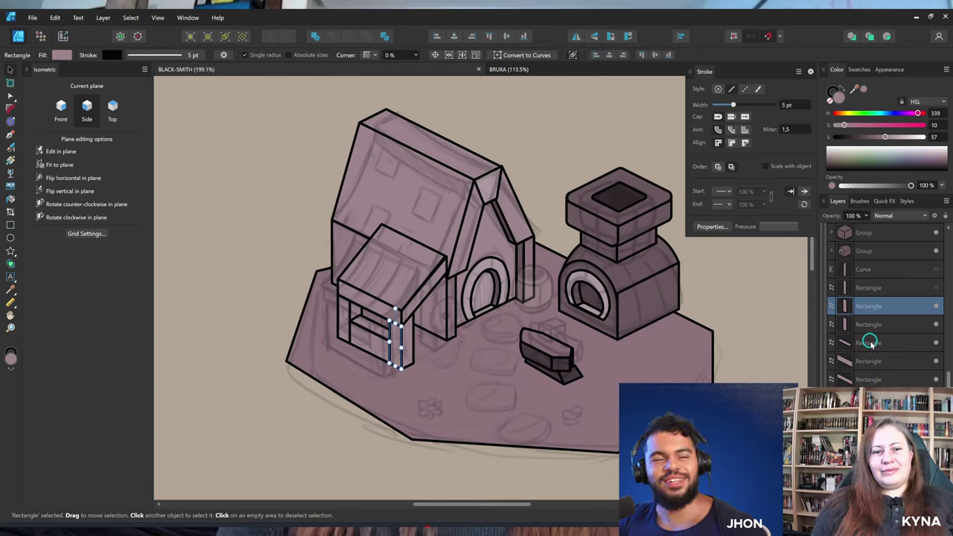
left_click(870, 416, "shift")
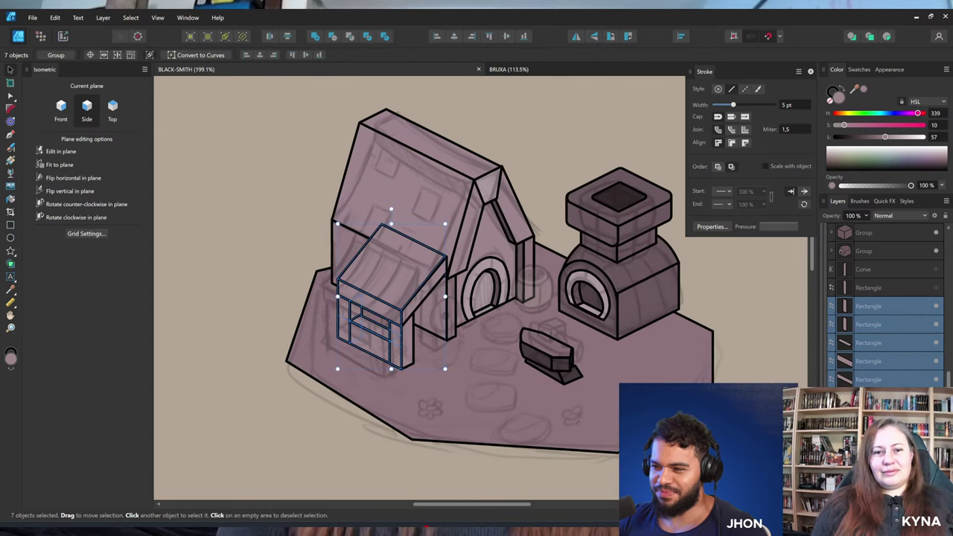
key("space")
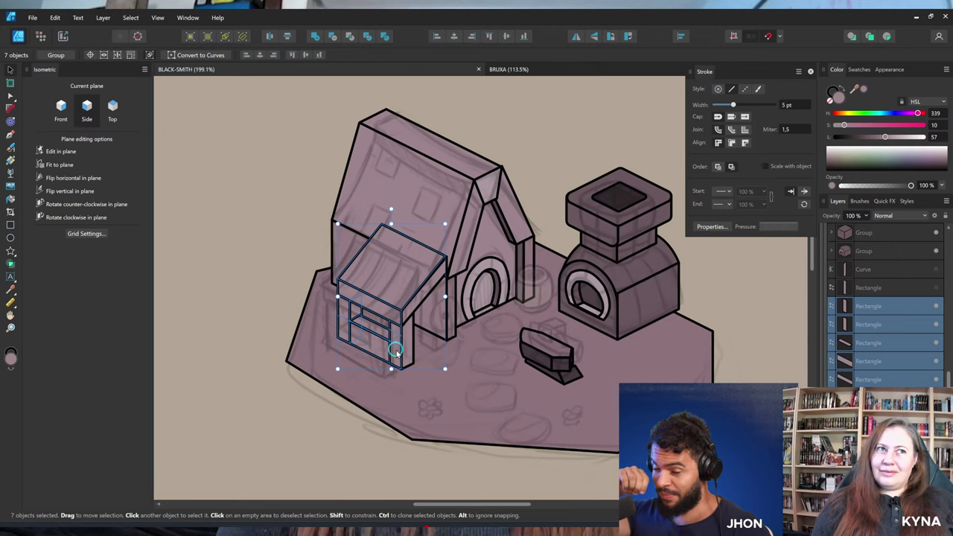
left_click_drag(395, 351, 378, 336)
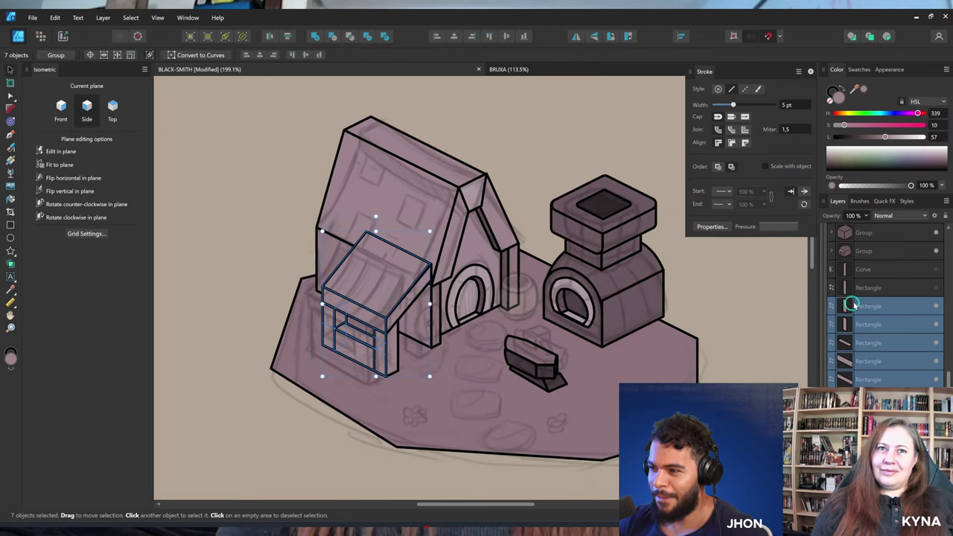
left_click(859, 290, "shift")
Reorder the lean-to post's side face next to the other lean-to layers, and group all eight pieces.
left_click(394, 357)
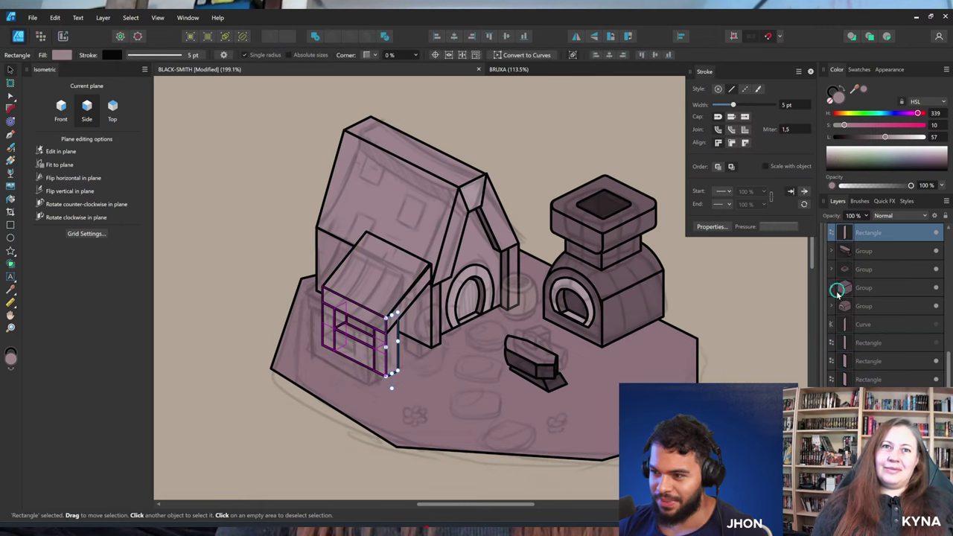
left_click(886, 343)
scroll(885, 343, "down", 1)
left_click(879, 306)
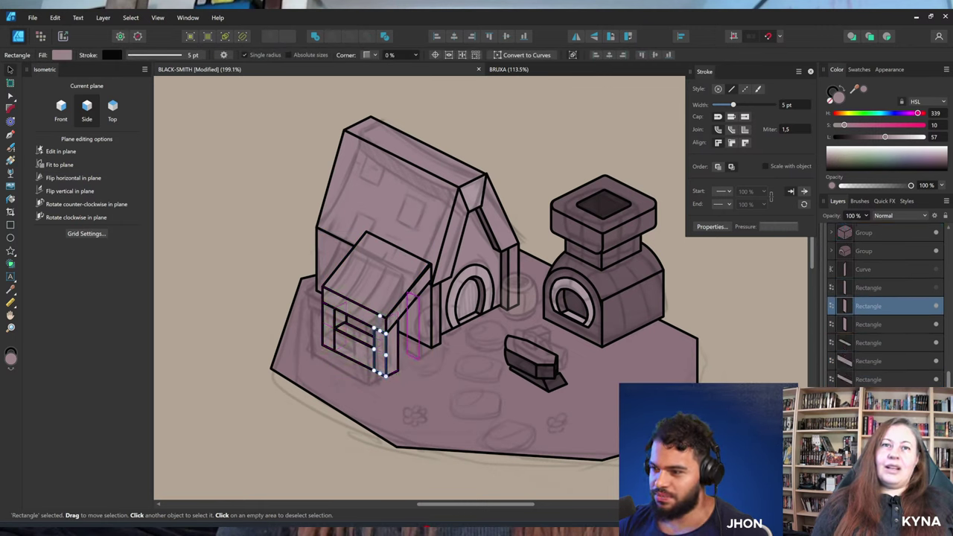
left_click(879, 415, "shift")
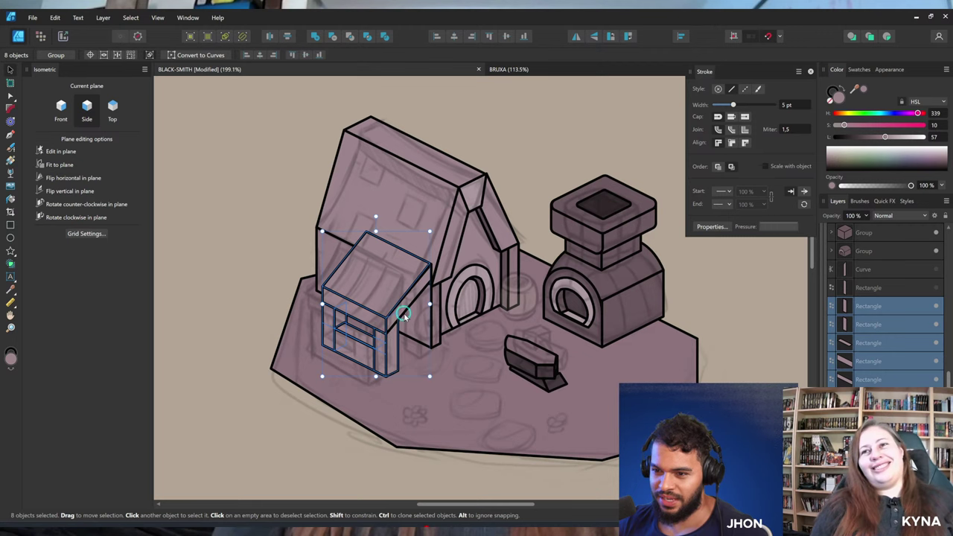
key("ctrl+g")
Shift the grouped lean-to slightly outward to the left of the main house's side wall.
left_click_drag(393, 312, 435, 295)
key("z")
key("ctrl+space")
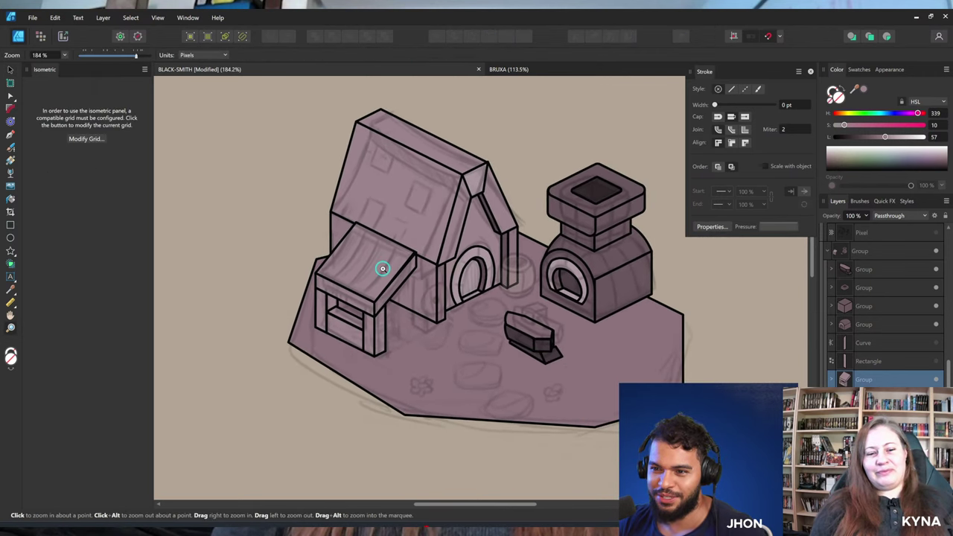
left_click_drag(339, 269, 342, 307)
key("ctrl+space")
left_click_drag(447, 291, 423, 282)
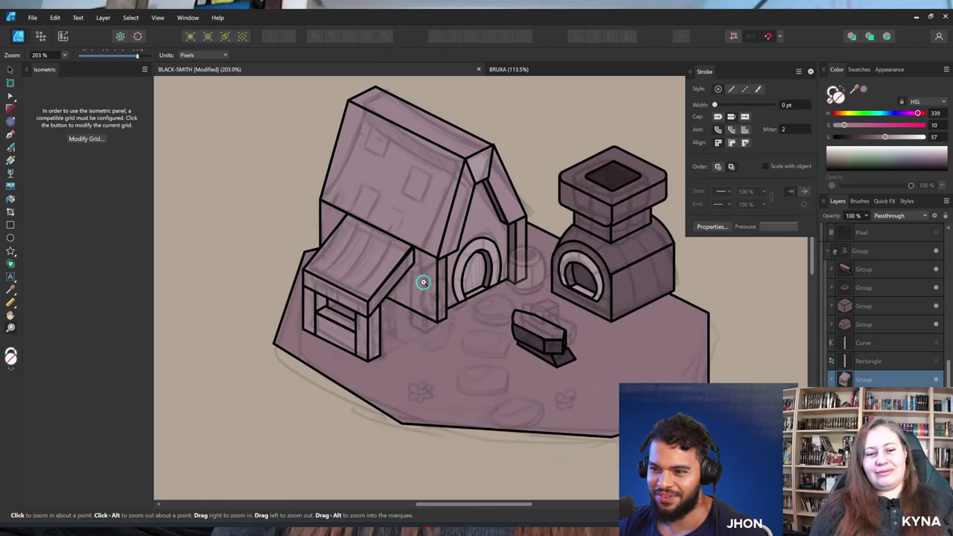
Select the anvil's upper block group and move it up and to the right, clear of the flared base.
left_click_drag(570, 349, 728, 347)
left_click(514, 332, "ctrl")
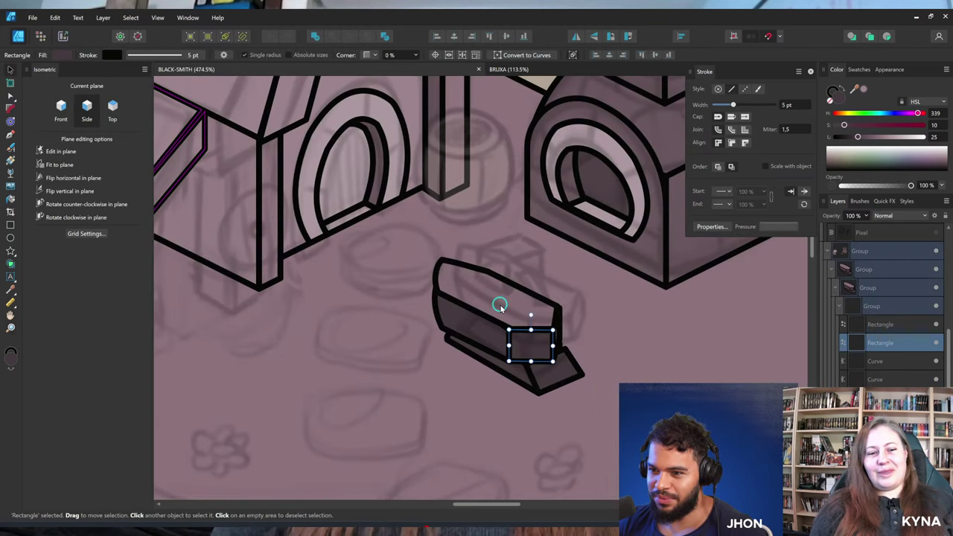
left_click(500, 305)
key("Escape")
left_click_drag(493, 325, 512, 306)
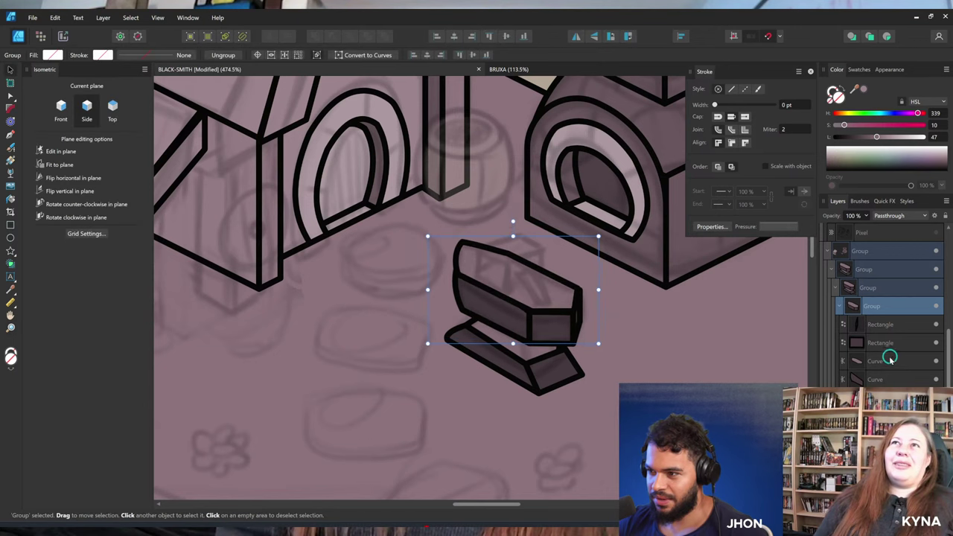
Collapse the anvil's nested groups in the layer stack.
left_click(839, 306)
left_click(834, 270)
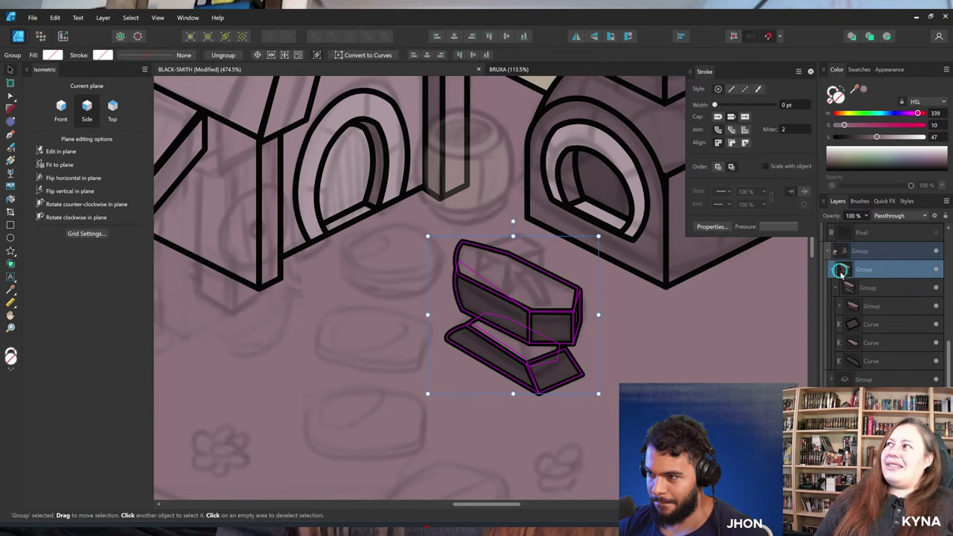
left_click(833, 270)
key("z")
left_click_drag(546, 315, 339, 364)
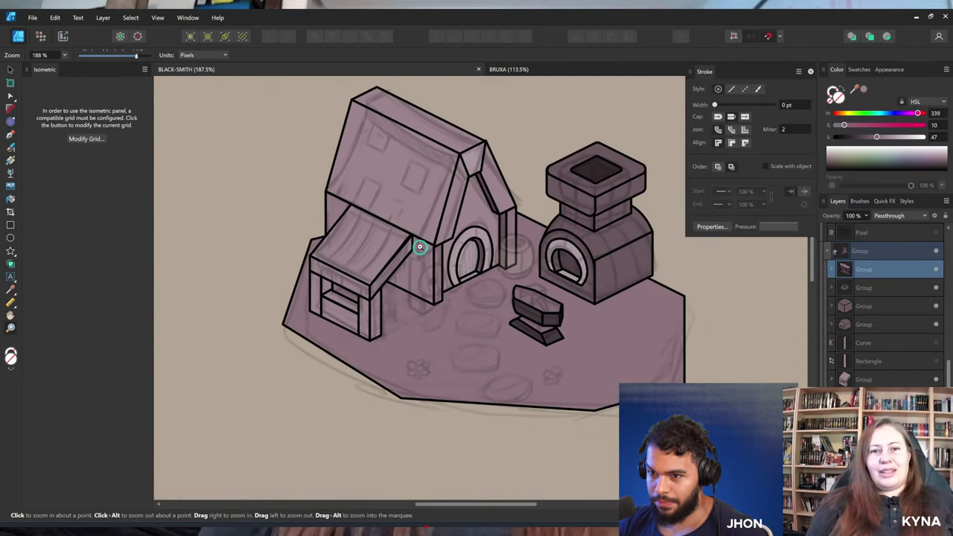
Convert the side face of the lean-to's roof to curves and move its rear nodes to meet the house roof's edge.
left_click_drag(428, 243, 480, 245)
key("v")
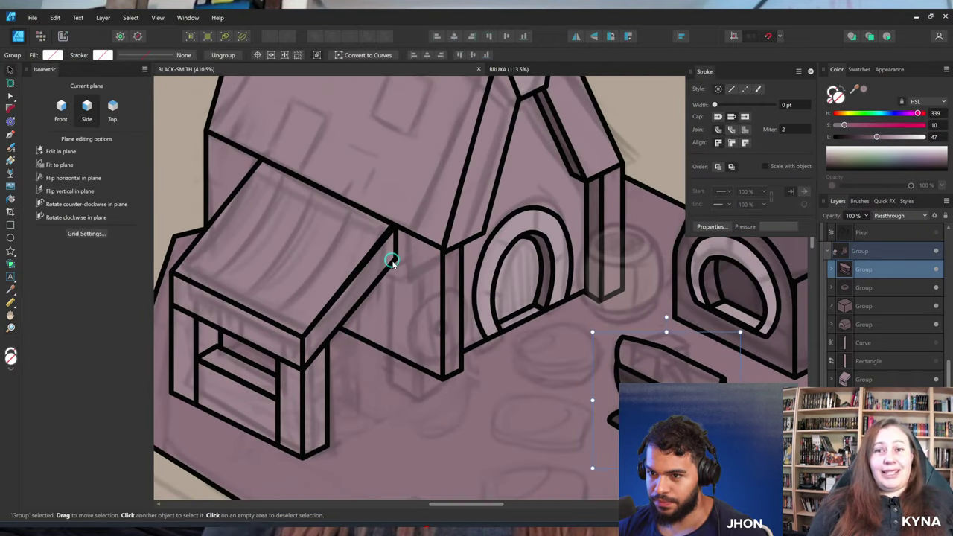
left_click(398, 256)
left_click(519, 56)
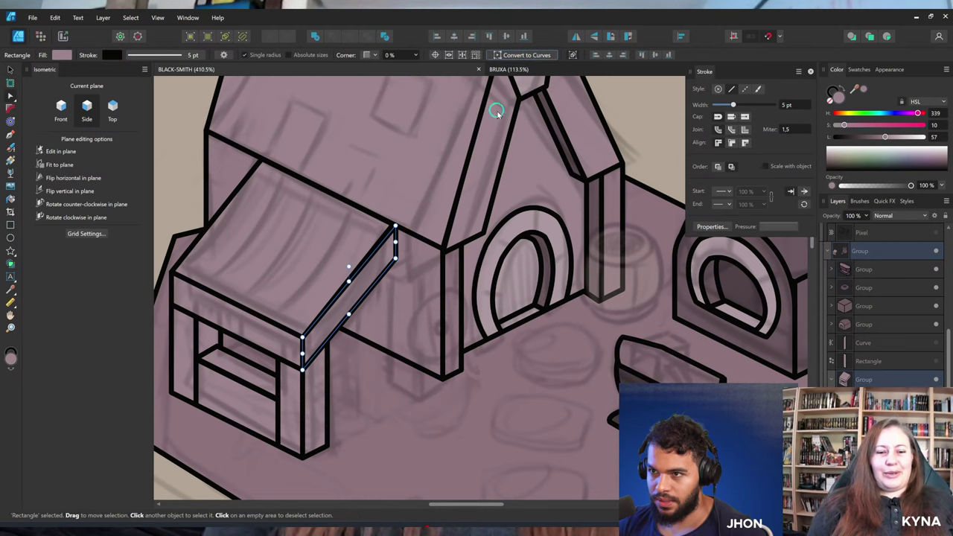
left_click_drag(397, 258, 383, 240)
left_click_drag(531, 241, 476, 243)
left_click_drag(396, 242, 419, 238)
Save the document, collapse the scene's main group in the layer stack and select that group.
left_click_drag(510, 246, 557, 261)
left_click_drag(563, 288, 472, 296)
key("ctrl+s")
left_click(830, 253)
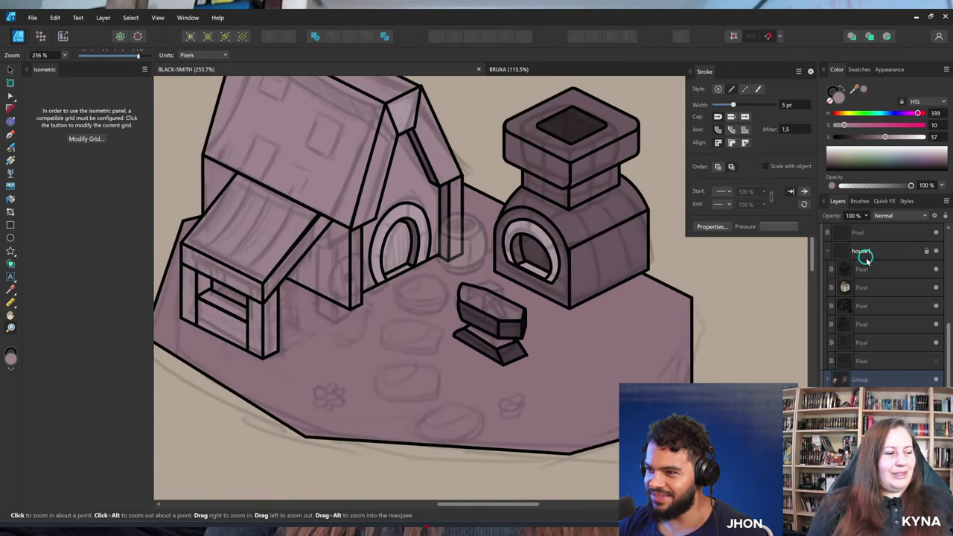
left_click(864, 376)
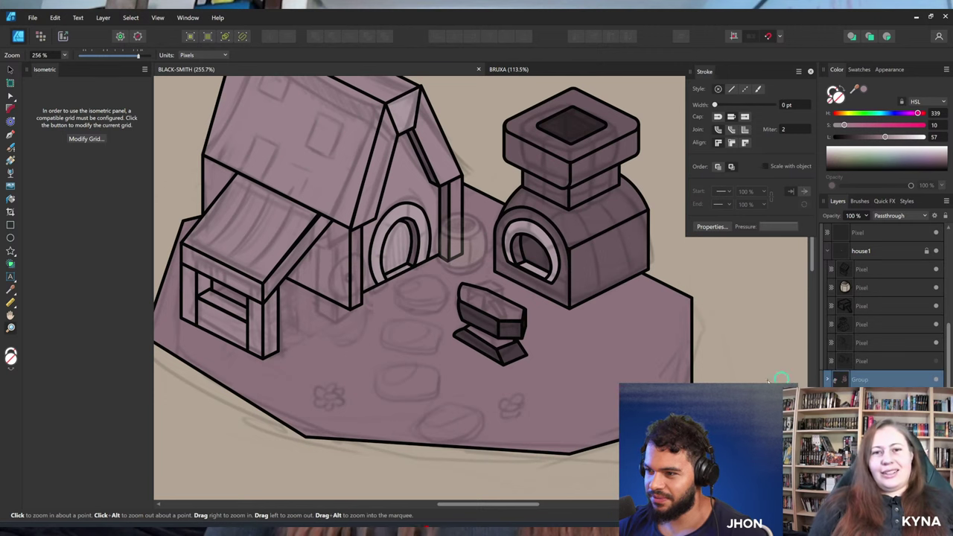
Select the forge's curved roof shape, move its front and right lower nodes slightly down and adjust the right curve's handle.
mouse_move(465, 337)
left_mouse_down()
mouse_move(493, 364)
mouse_move(466, 330)
left_mouse_up()
key("v")
double_click(559, 273)
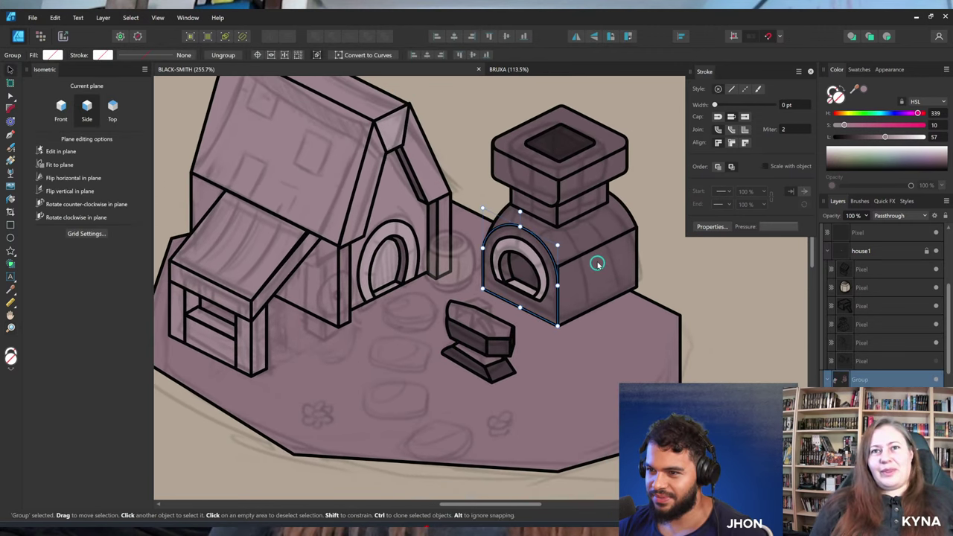
key("z")
left_click_drag(607, 253, 673, 251)
key("v")
left_click(538, 291, "alt")
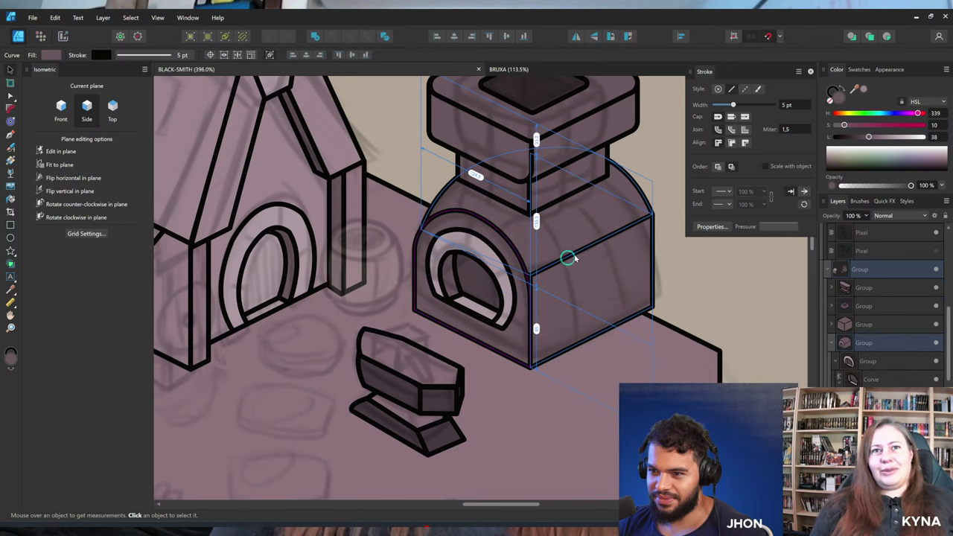
left_click(585, 238, "alt")
left_click(589, 255, "alt")
key("a")
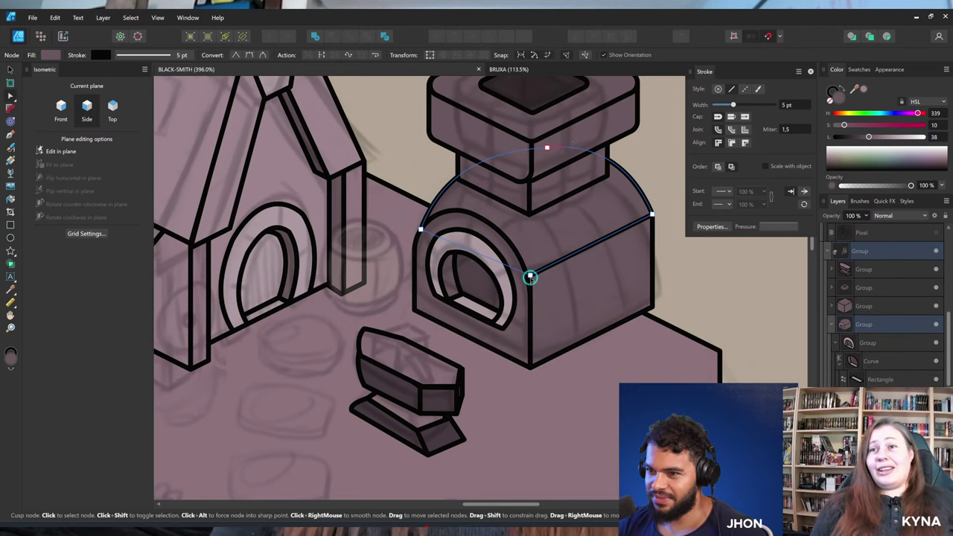
left_click(531, 286)
left_click_drag(557, 276, 513, 281)
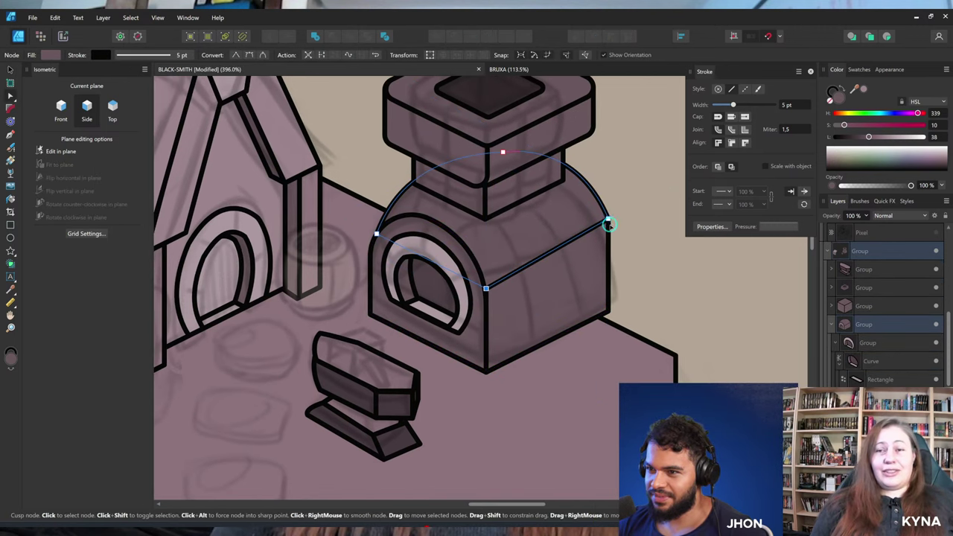
left_click_drag(588, 176, 594, 166)
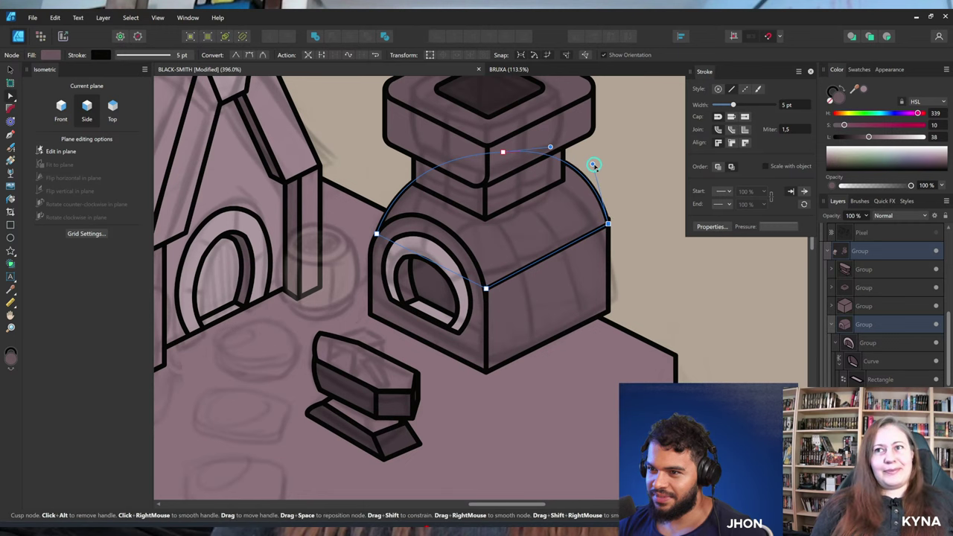
left_click_drag(511, 205, 540, 222)
left_click_drag(440, 224, 475, 239)
Select the inner curve of the forge's arched opening and save the document.
key("z")
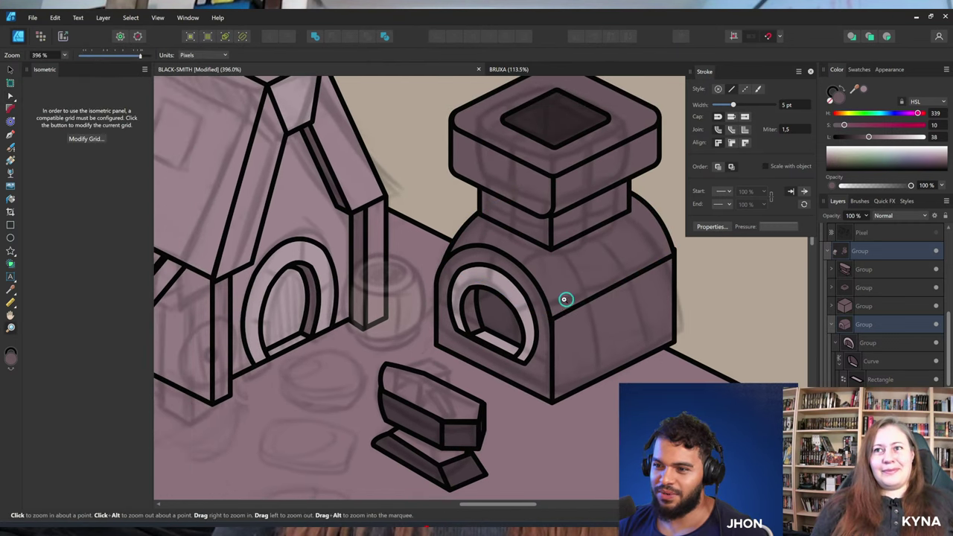
mouse_move(564, 299)
left_mouse_down()
mouse_move(494, 298)
mouse_move(556, 300)
left_mouse_up()
key("v")
left_click(498, 294)
key("z")
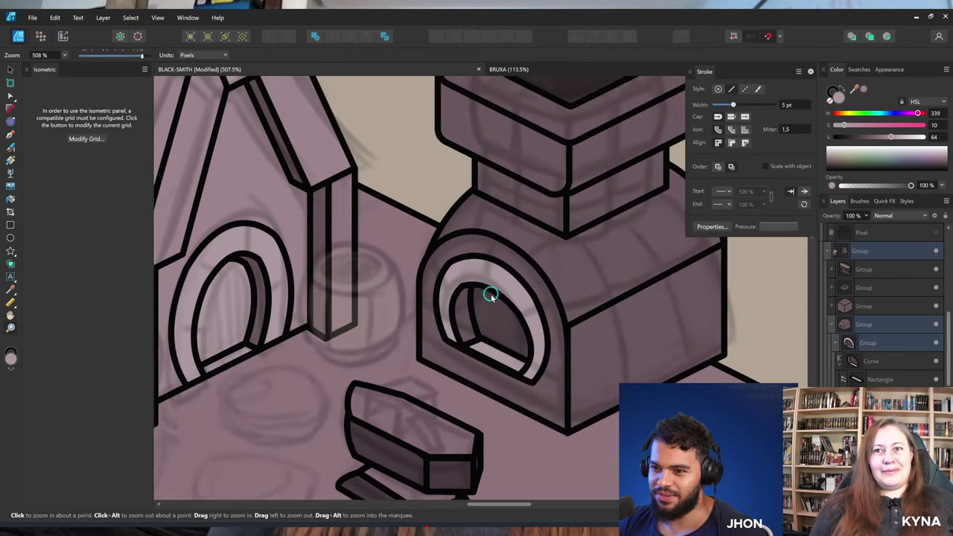
key("v")
left_click(481, 291)
left_click(467, 293)
left_click_drag(487, 306, 320, 302)
key("z")
key("v")
key("z")
left_click_drag(419, 298, 481, 263)
key("ctrl+s")
key("v")
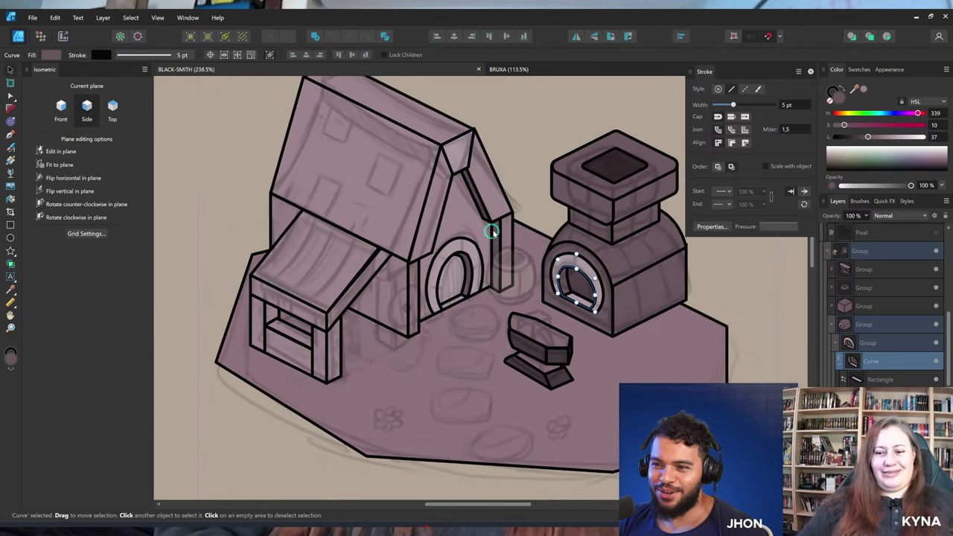
left_click(508, 235)
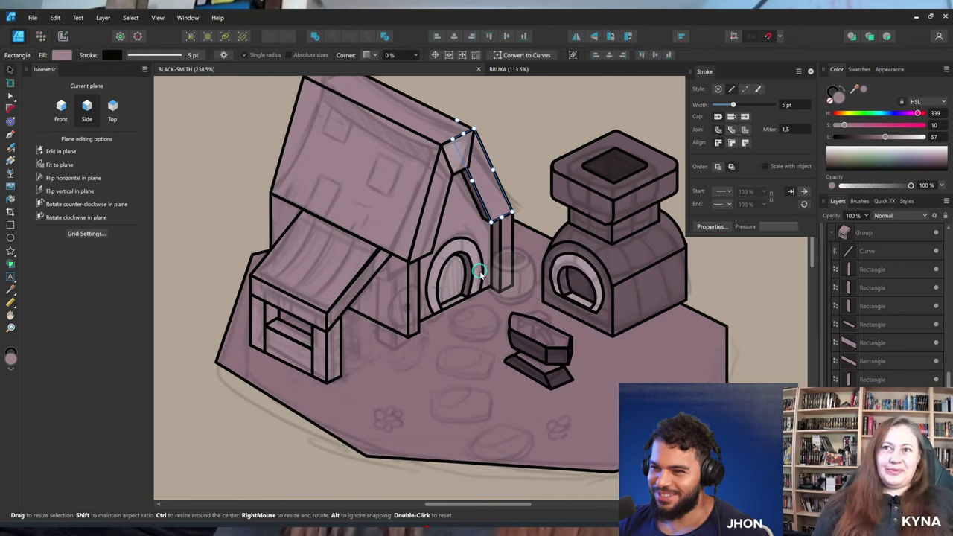
left_click_drag(481, 276, 485, 264)
left_click(417, 279)
left_click_drag(408, 291, 417, 291)
left_click(362, 292, "alt")
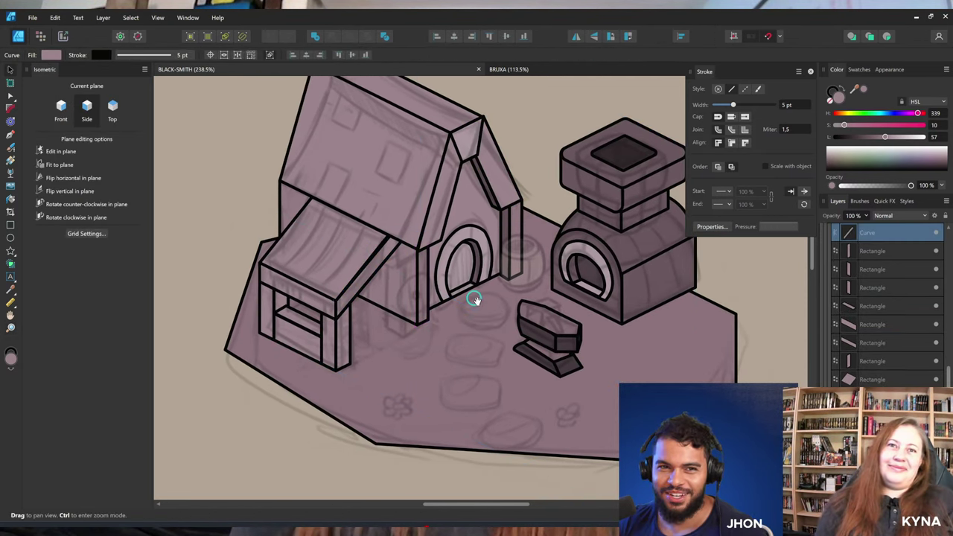
left_click_drag(475, 299, 463, 289)
left_click_drag(553, 322, 515, 311)
Collapse the anvil's nested groups in the layer stack, then select the whole anvil group and shift it slightly down and right.
left_click(515, 311)
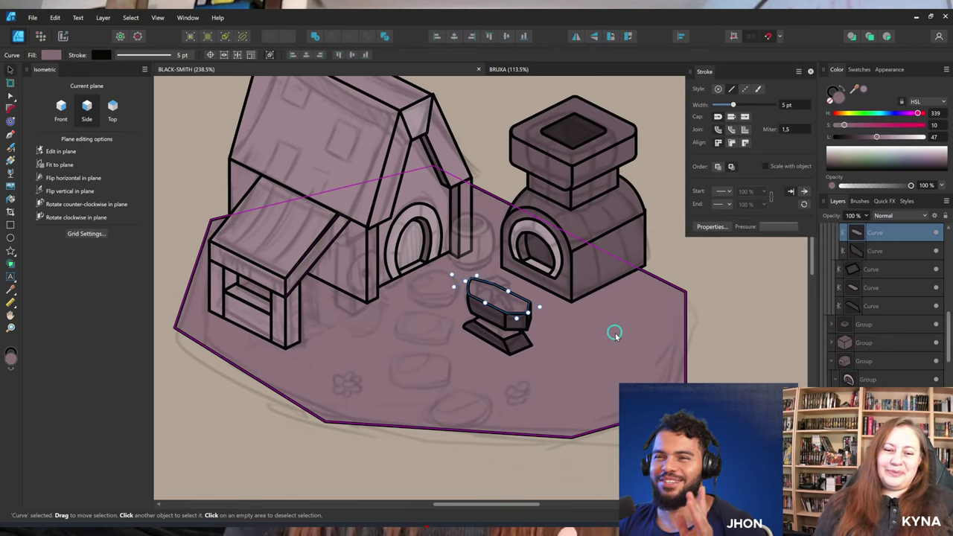
scroll(882, 354, "up", 3)
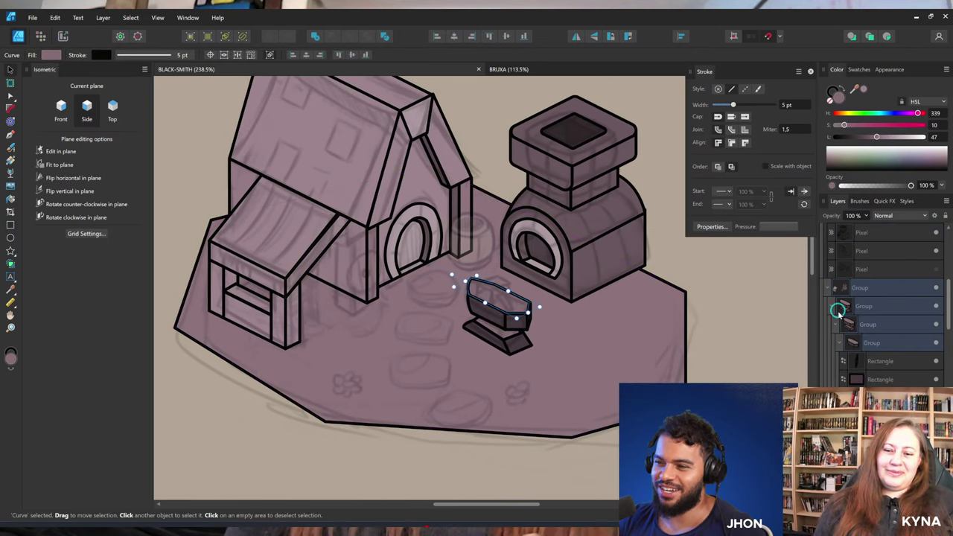
left_click(840, 308)
left_click(864, 316)
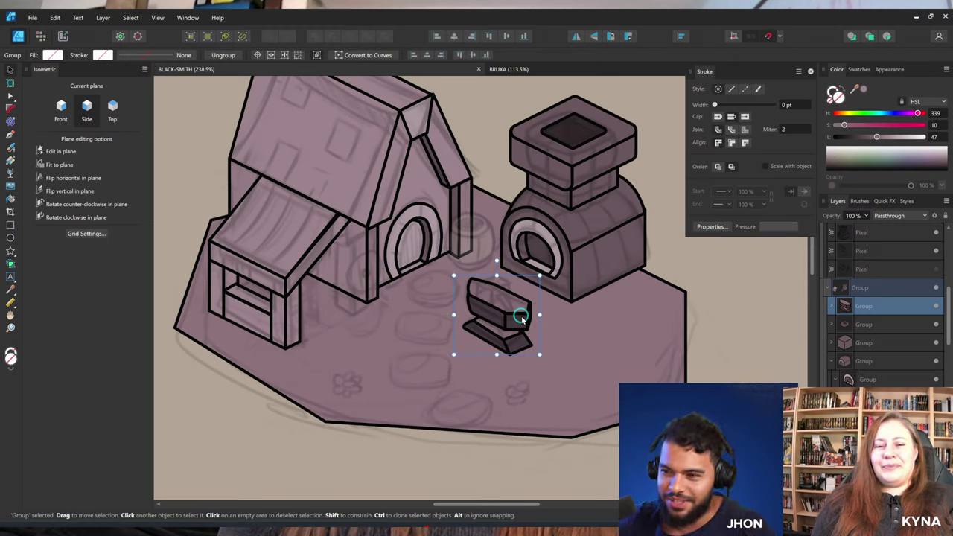
left_click_drag(472, 287, 484, 277)
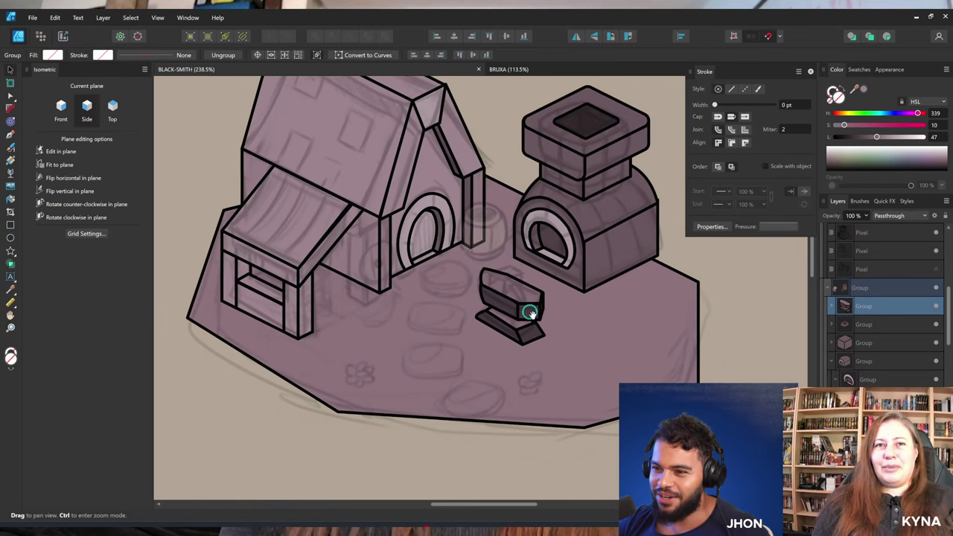
left_click_drag(530, 314, 492, 309)
Draw a rectangle on the anvil's top in the Side plane as the first face of the hammer head.
left_click_drag(489, 310, 767, 316)
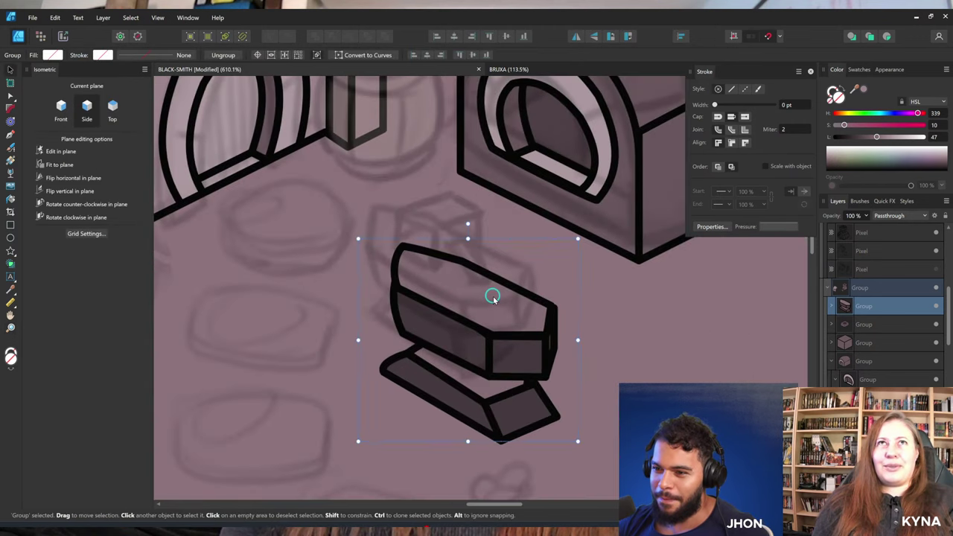
double_click(487, 290)
double_click(487, 290)
left_click_drag(486, 290, 513, 289)
mouse_move(456, 246)
left_mouse_down()
mouse_move(440, 257)
mouse_move(192, 237)
left_mouse_up()
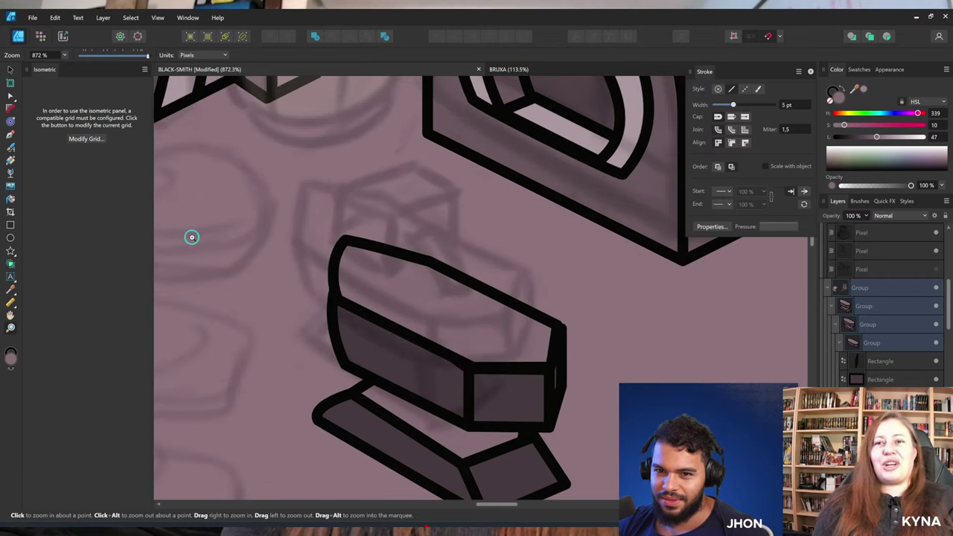
left_click(12, 227)
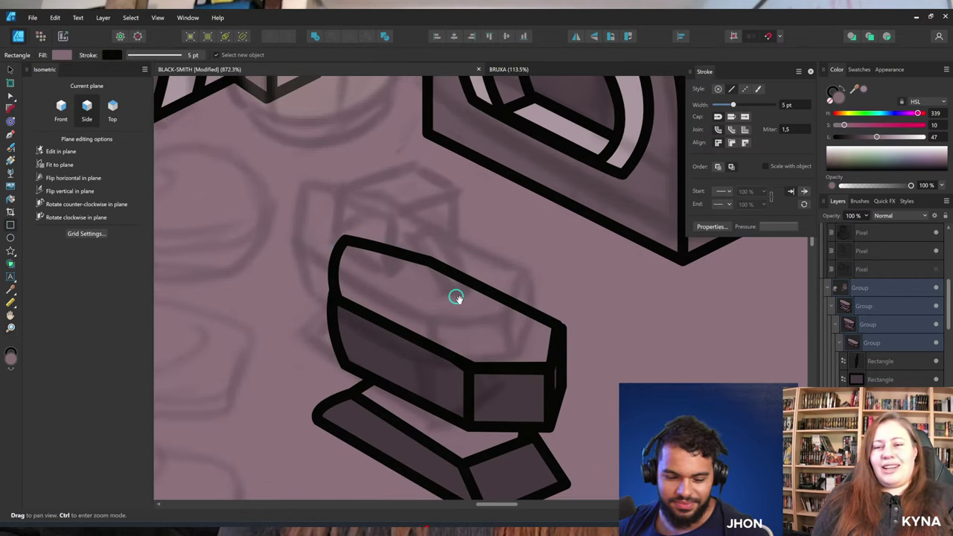
left_click_drag(455, 298, 453, 302)
left_click_drag(386, 218, 471, 287)
left_click_drag(476, 253, 462, 238)
key("v")
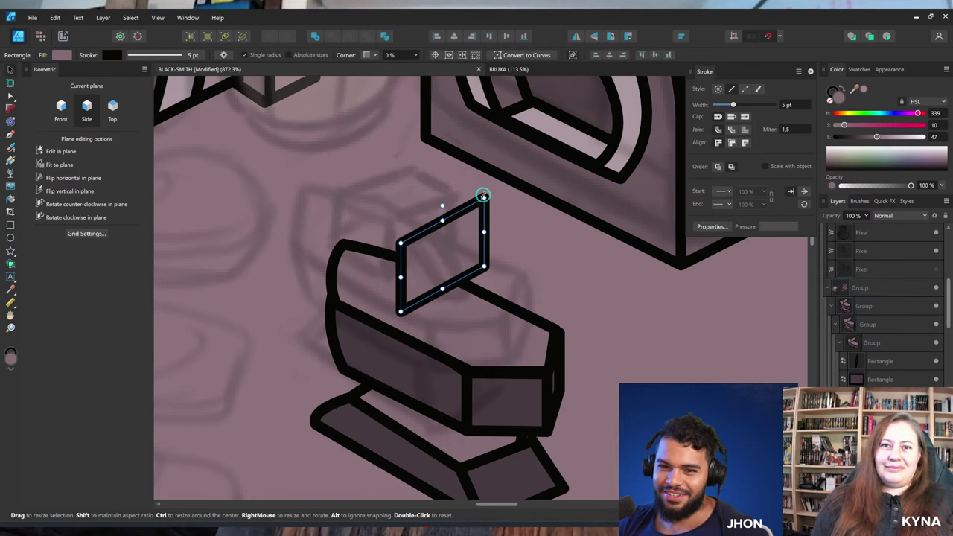
Reduce the height of the hammer head's first face and position it on the anvil's top.
left_click_drag(484, 197, 478, 216)
left_click_drag(426, 232, 447, 251)
left_click_drag(438, 294, 460, 278)
left_click_drag(509, 214, 475, 270)
key("z")
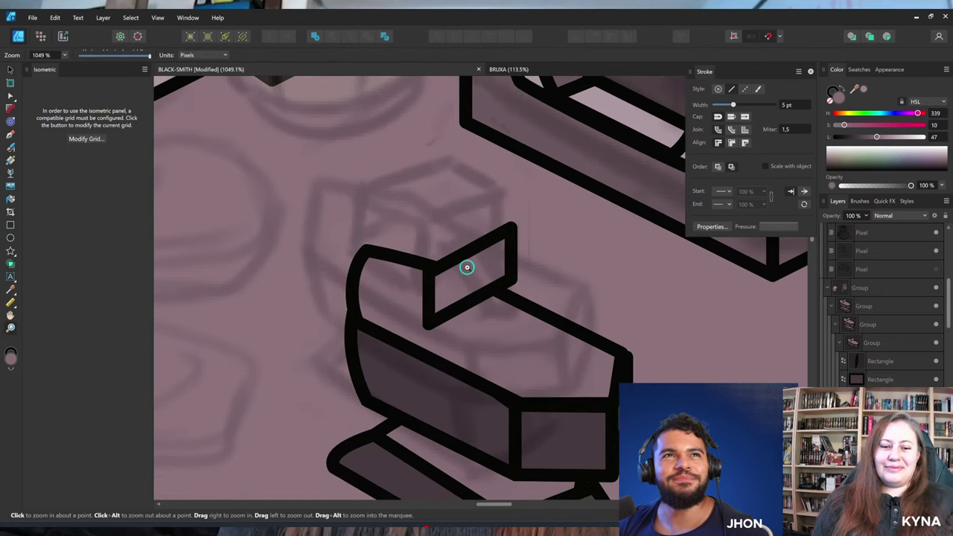
Turn on Edit in plane, draw the hammer head's left face as a rectangle and stretch it to meet the first face's edge.
left_click(20, 228)
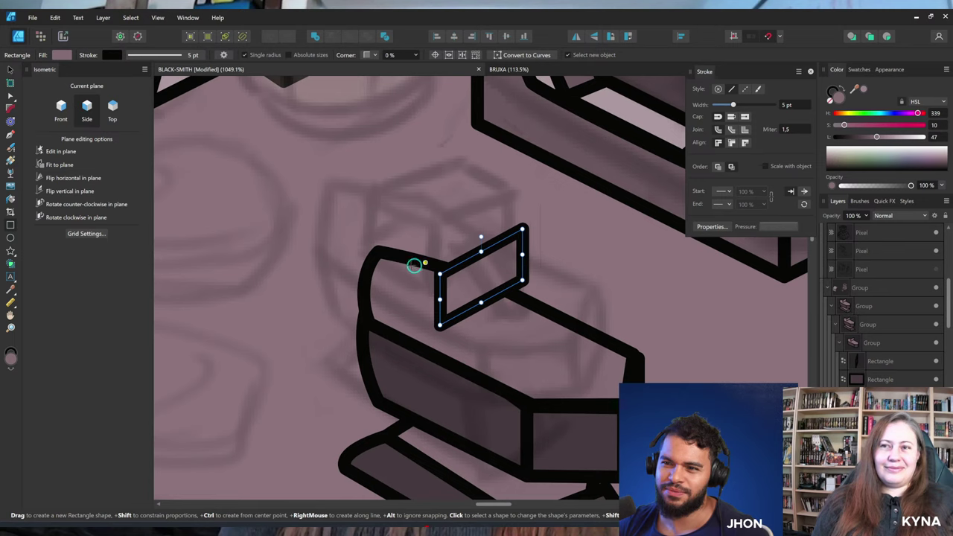
left_click_drag(368, 219, 434, 305)
key("ctrl+z")
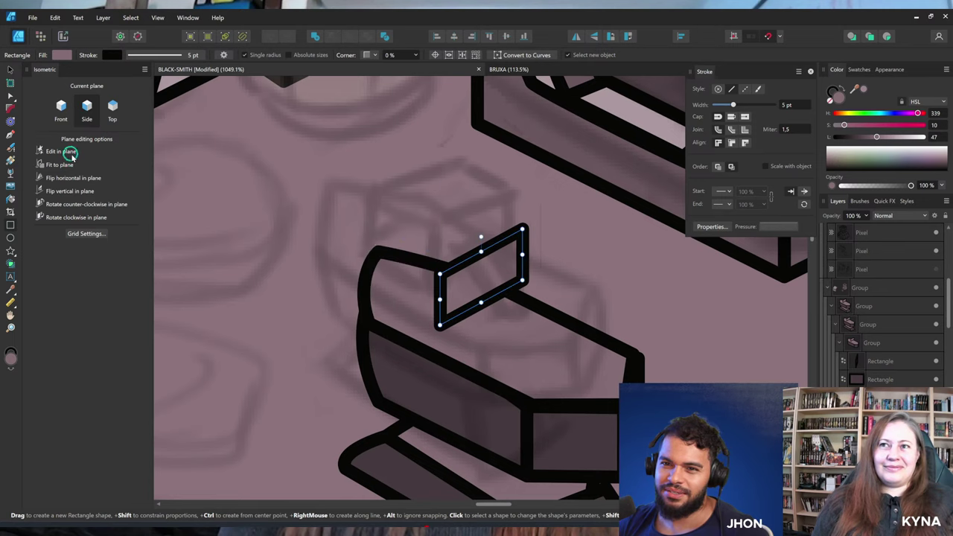
left_click(64, 151)
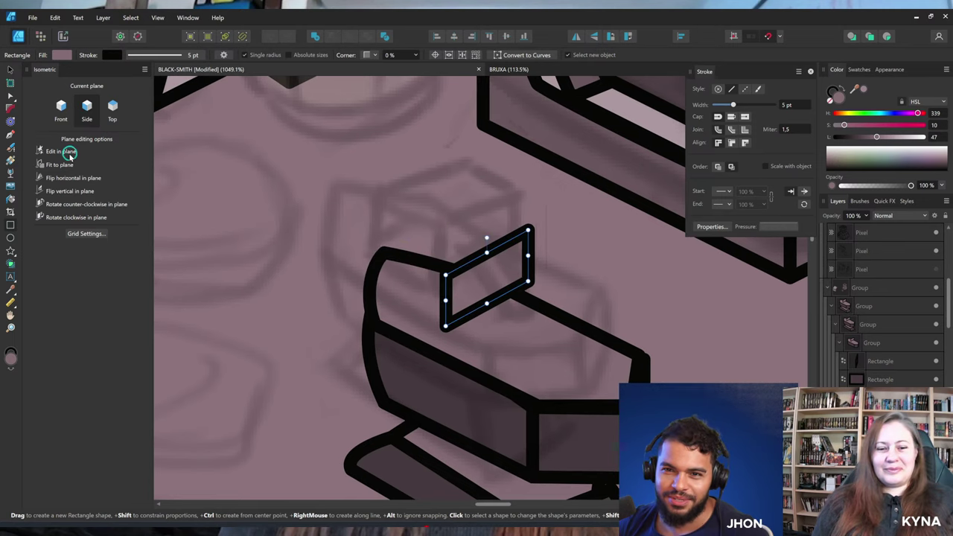
left_click_drag(399, 235, 439, 322)
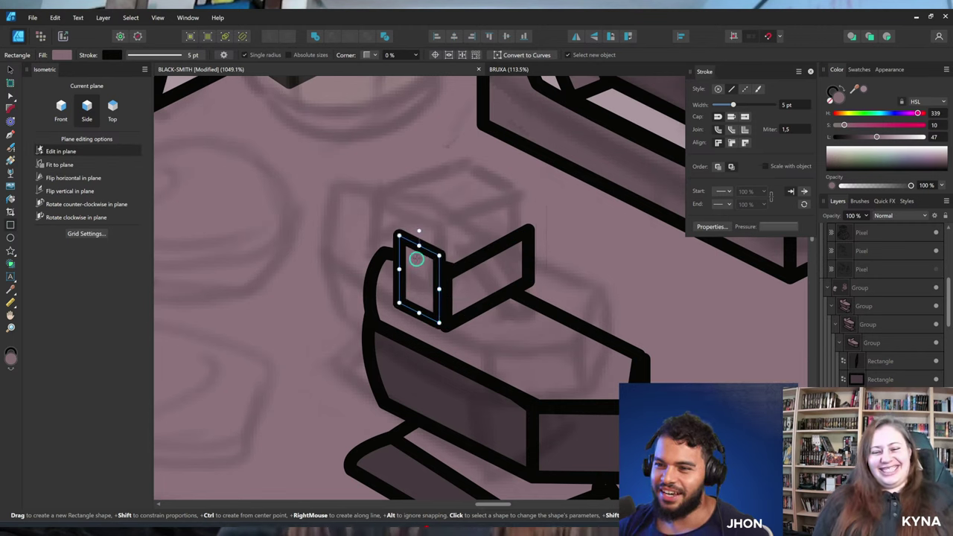
key("v")
mouse_move(418, 246)
left_mouse_down()
mouse_move(420, 270)
mouse_move(381, 270)
mouse_move(421, 285)
mouse_move(421, 216)
left_mouse_up()
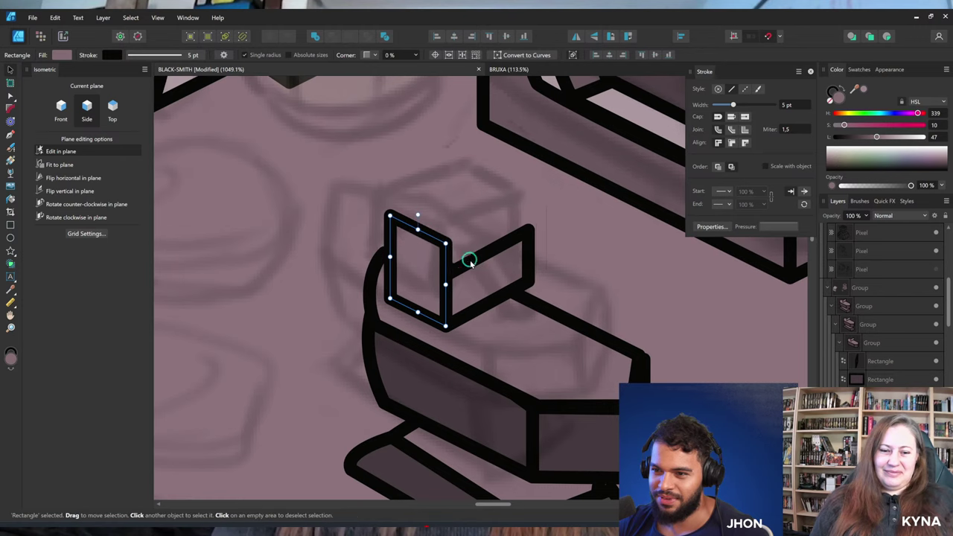
Raise the top edge of the hammer head's right face to match the left face's height.
left_click(469, 259)
left_click_drag(487, 251, 485, 224)
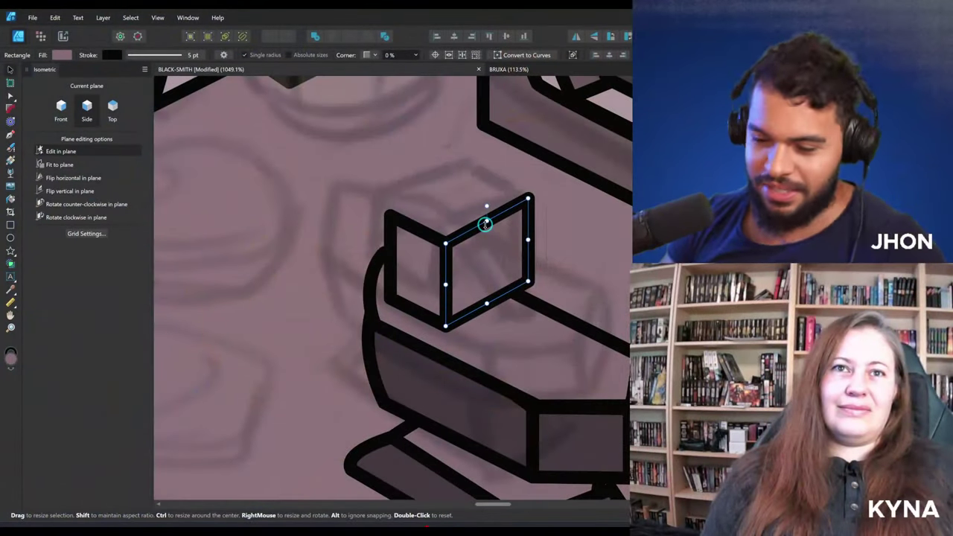
left_click_drag(467, 247, 386, 242)
Draw a rectangle in the Top plane as the hammer head's top face and fit its edges to the two side faces.
key("ctrl+space")
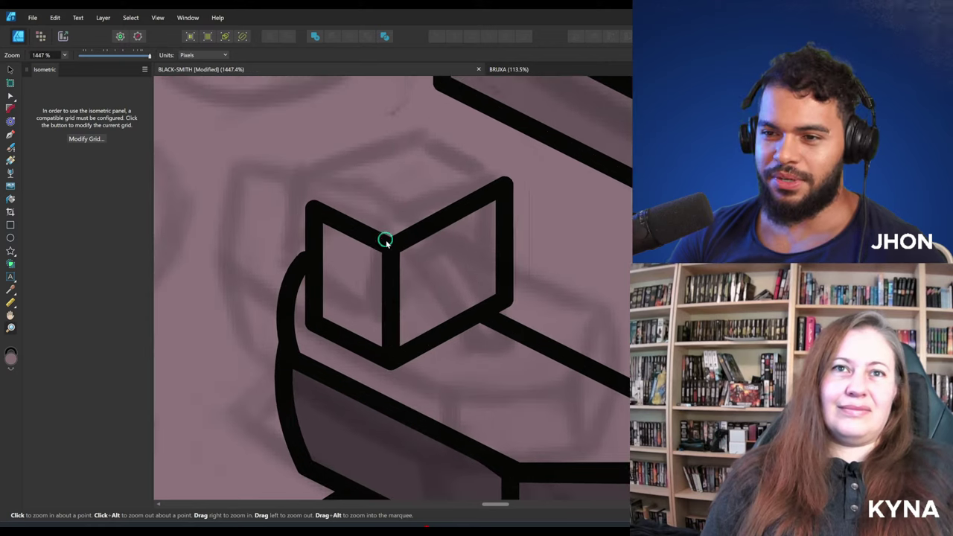
left_click(385, 246)
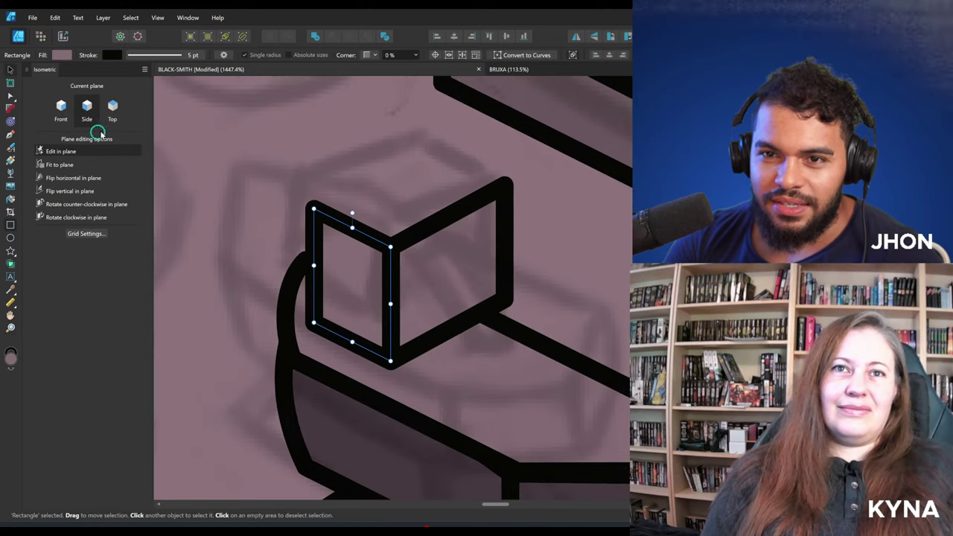
left_click(112, 110)
left_click_drag(390, 186, 405, 219)
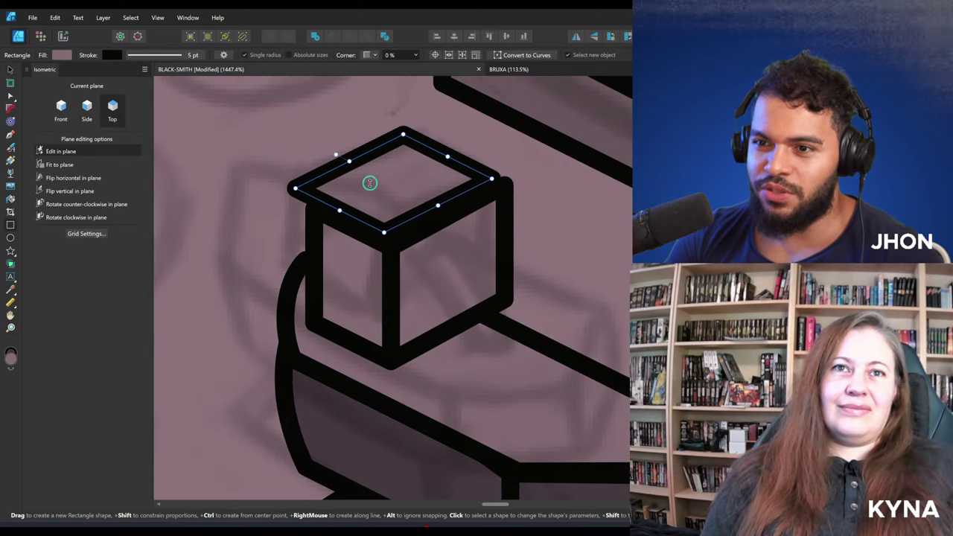
left_click_drag(351, 160, 371, 170)
left_click_drag(458, 160, 464, 158)
key("v")
scroll(448, 192, "down", 2)
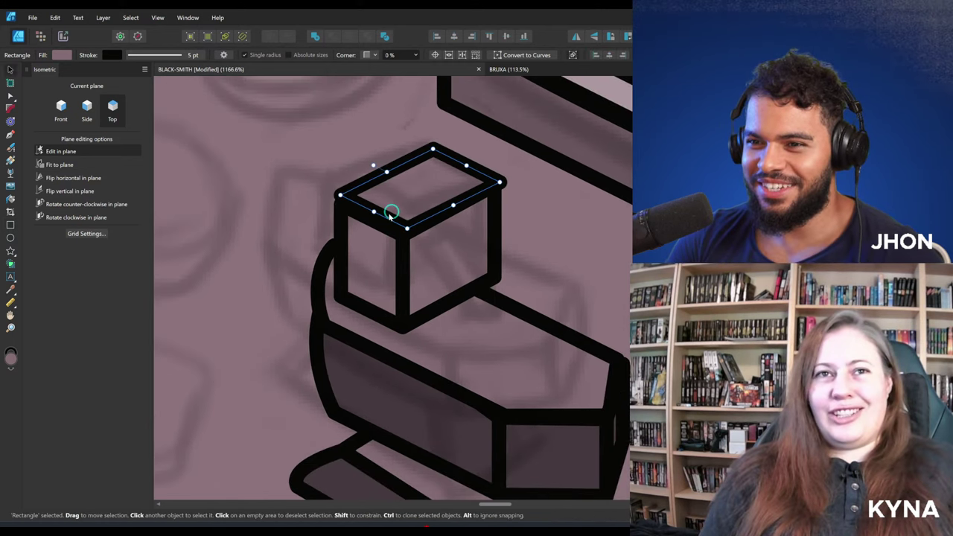
left_click_drag(367, 220, 375, 218)
left_click_drag(382, 173, 388, 177)
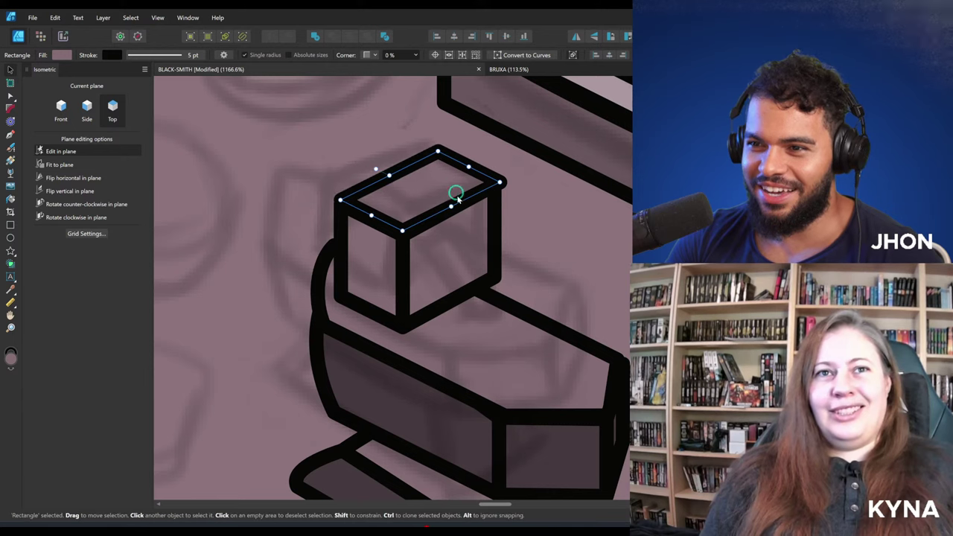
Select the hammer head's three faces, scale the block down and group them.
left_click(497, 218)
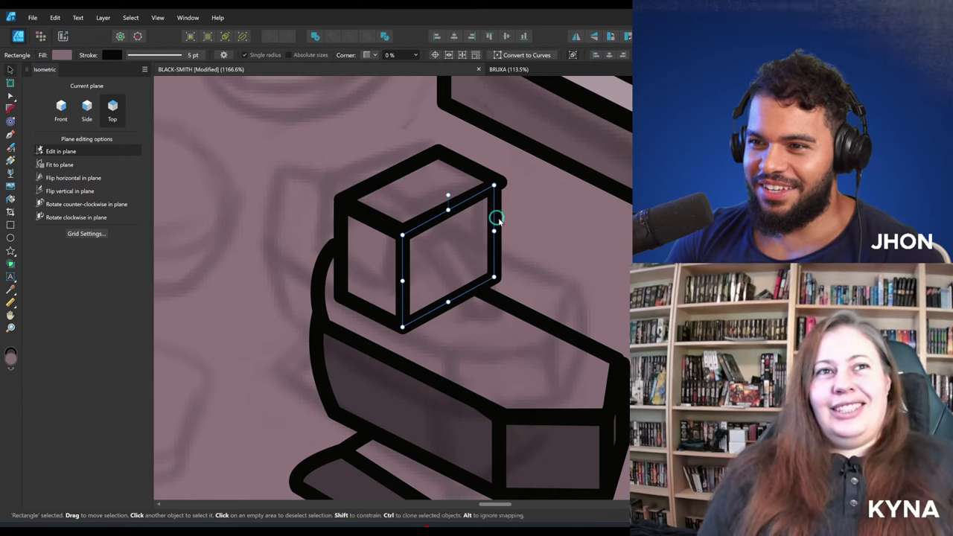
left_click(374, 216, "shift")
left_click(358, 193, "shift")
left_click_drag(499, 152, 480, 181)
scroll(484, 188, "down", 2)
left_click_drag(449, 230, 450, 257)
key("v")
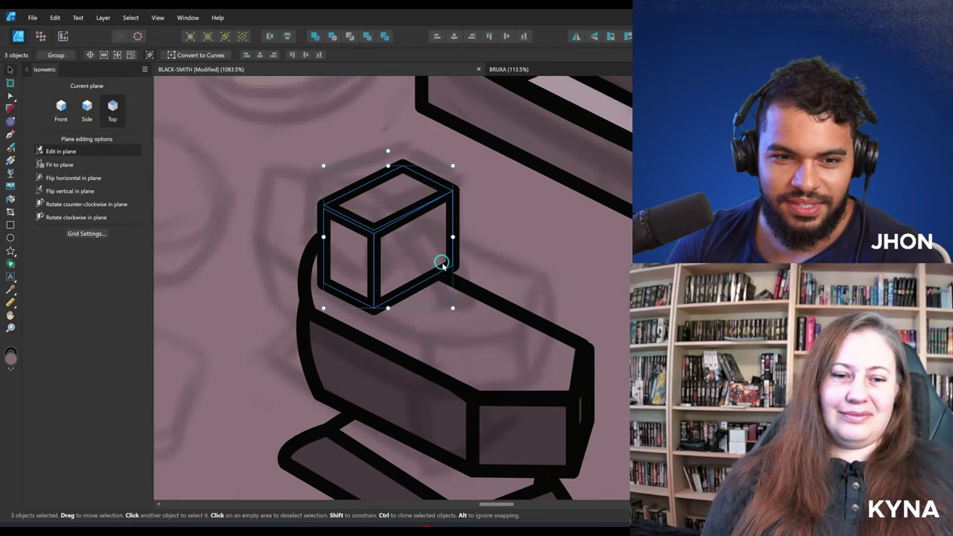
key("z")
scroll(440, 261, "up", 2)
key("v")
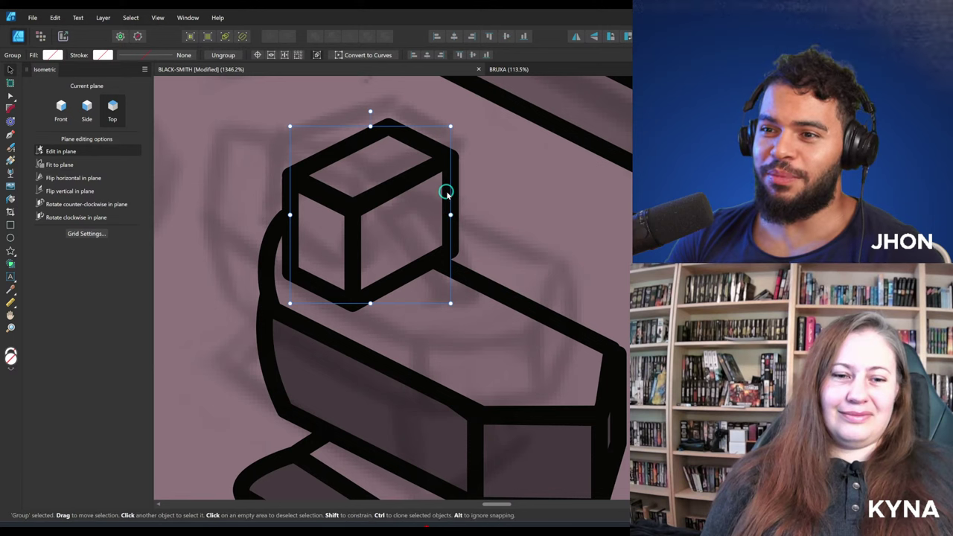
Draw a closed four-sided hammer handle with the Pen tool, extending diagonally from the head's right face.
double_click(440, 246)
key("p")
left_click_drag(431, 221, 414, 209)
left_click(428, 208)
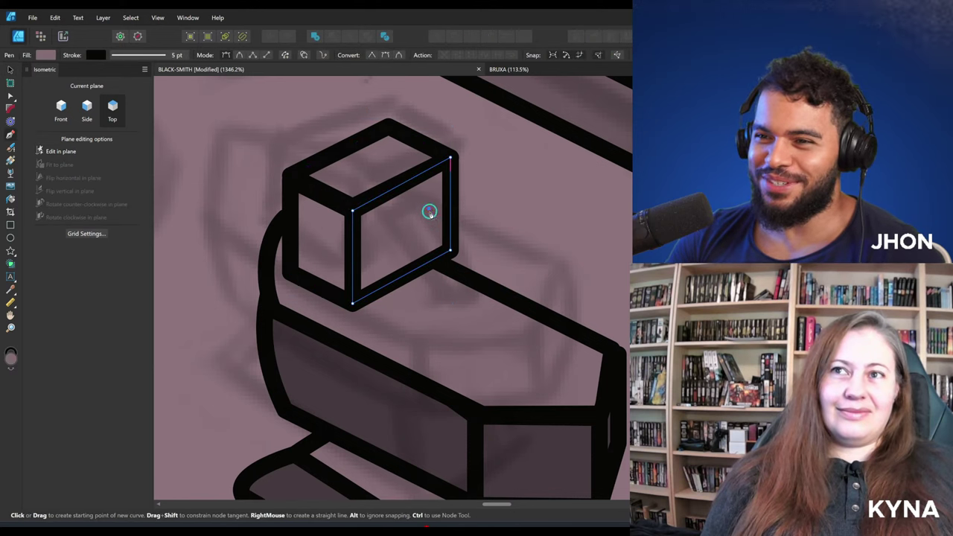
left_click(503, 306)
left_click(403, 240)
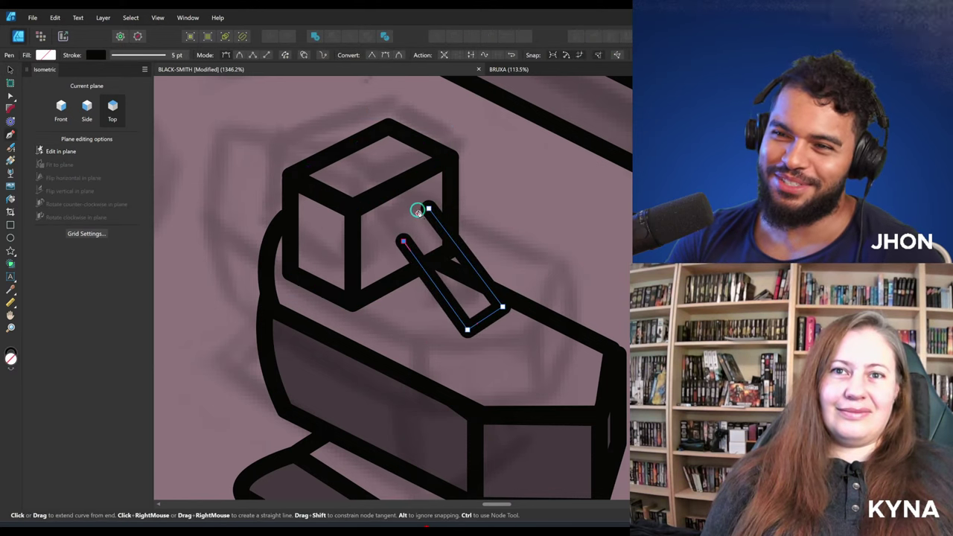
left_click(428, 209)
Bend the handle's two short ends into rounded curves and fill it with the hammer head's mauve colour.
key("a")
left_click_drag(405, 251, 406, 220)
key("p")
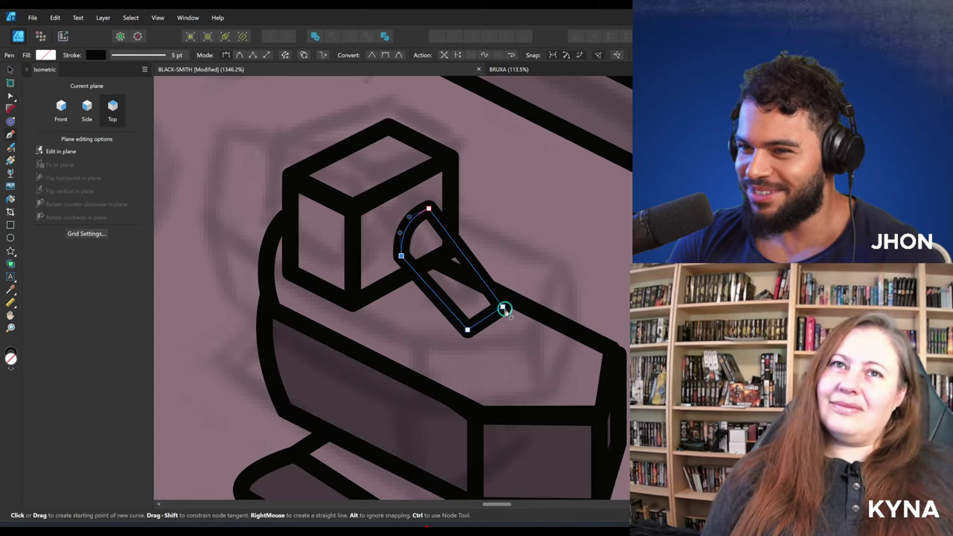
key("a")
mouse_move(503, 307)
left_mouse_down()
mouse_move(508, 298)
mouse_move(502, 323)
left_mouse_up()
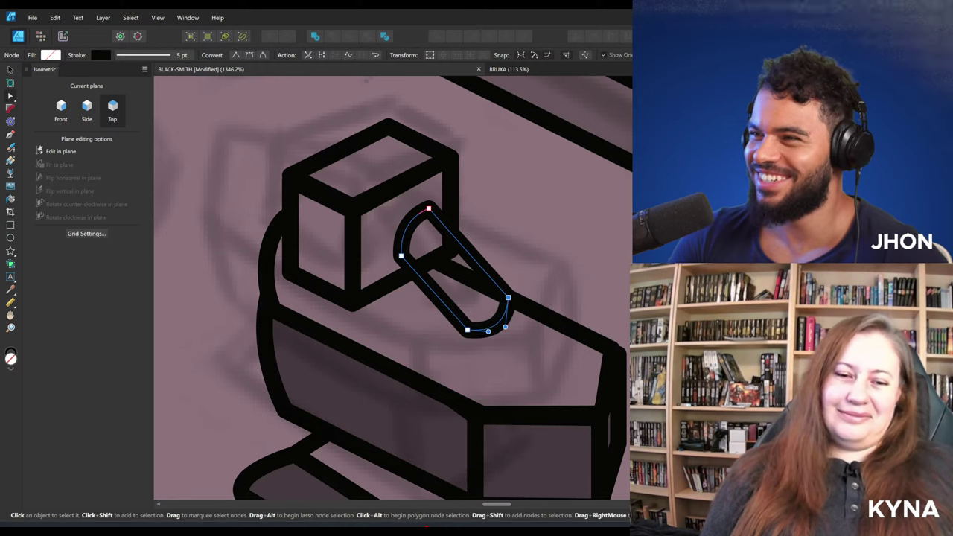
key("v")
key("a")
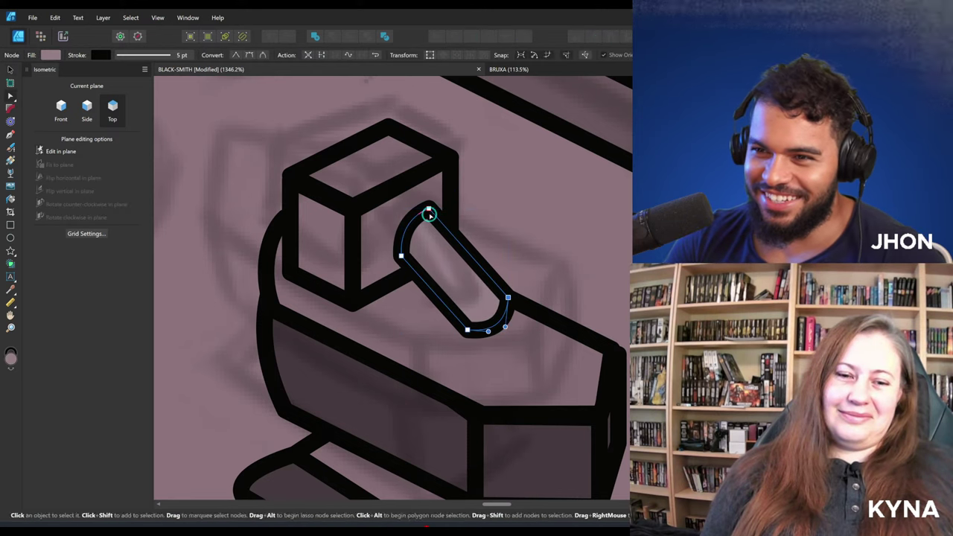
Adjust the hammer handle's size and slant so its upper end sits well on the head's right face.
scroll(511, 213, "down", 5)
scroll(464, 260, "up", 5)
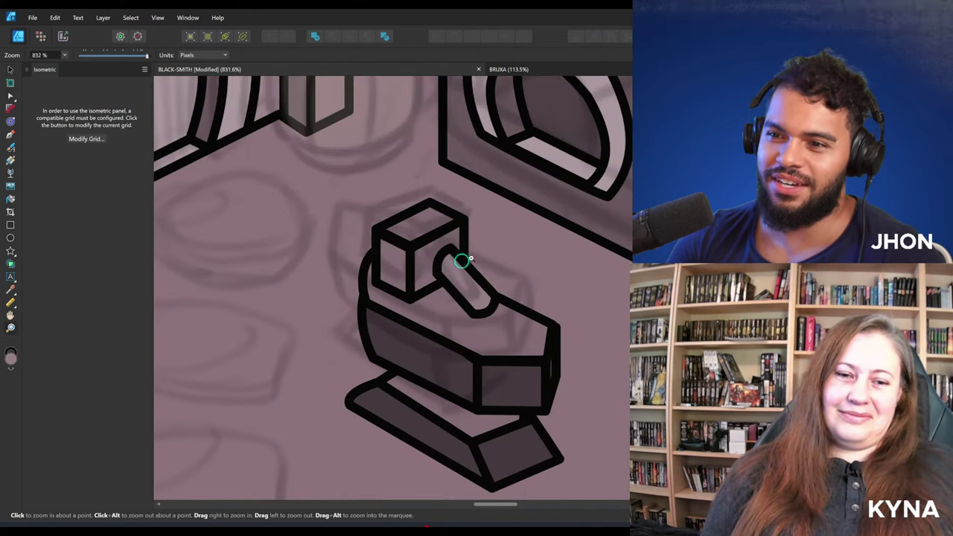
key("v")
scroll(471, 285, "down", 2)
scroll(477, 245, "up", 2)
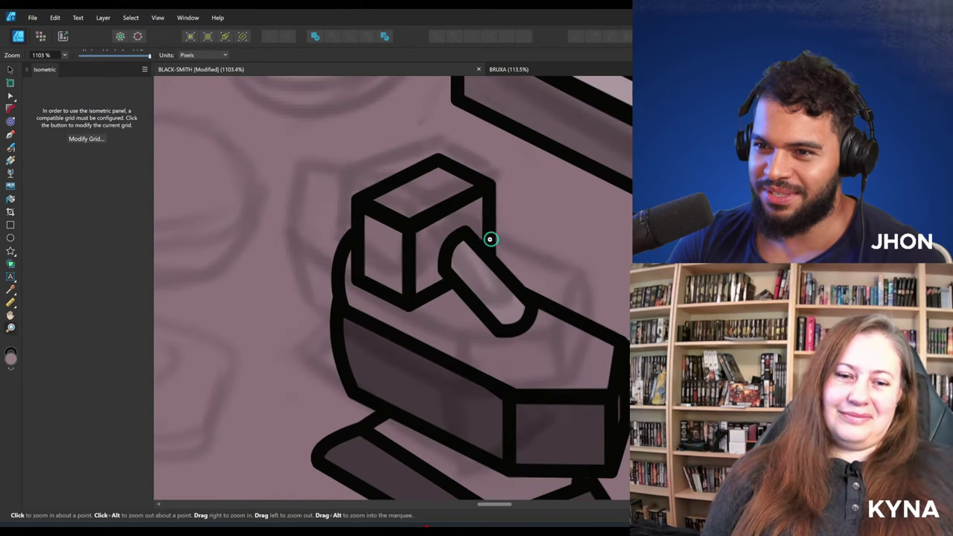
left_click_drag(484, 213, 485, 214)
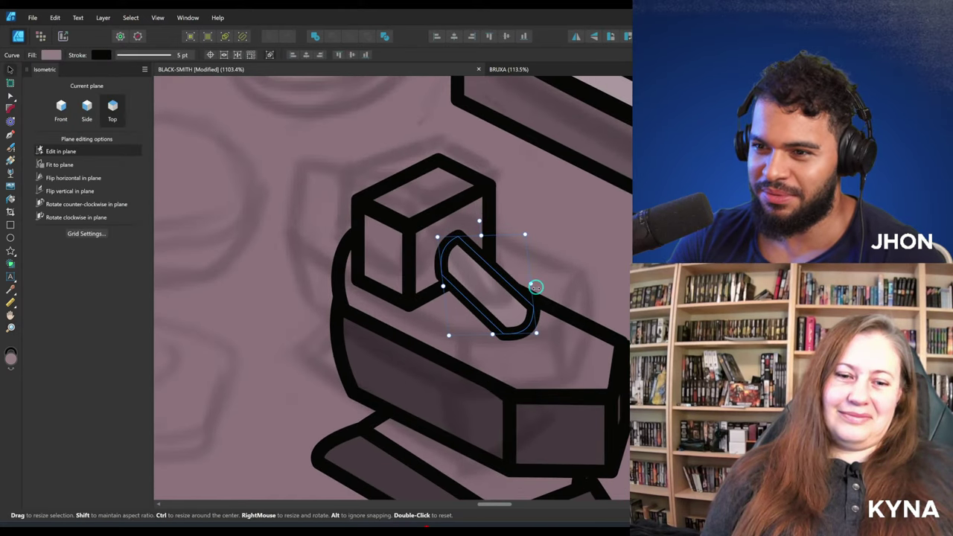
key("z")
left_click_drag(526, 285, 424, 288)
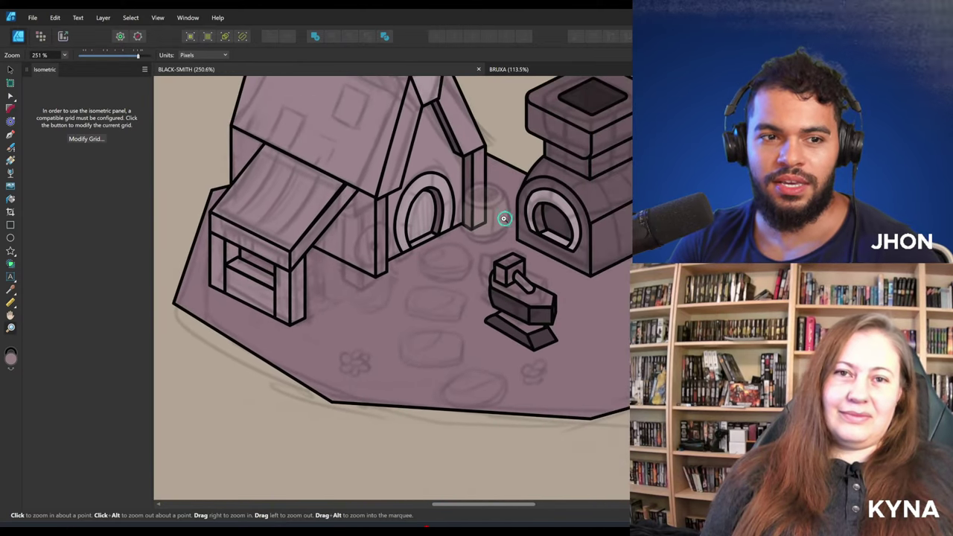
mouse_move(488, 226)
left_mouse_down()
mouse_move(498, 246)
mouse_move(465, 296)
left_mouse_up()
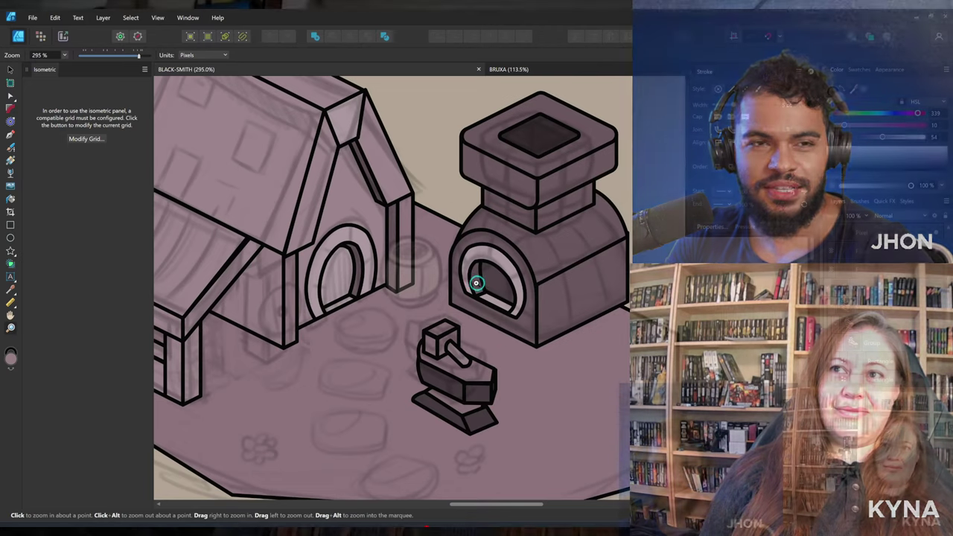
Select the barrel sketch's pixel layer inside the house1 group.
left_click_drag(408, 256, 618, 250)
left_click_drag(447, 275, 548, 269)
scroll(411, 254, "down", 10)
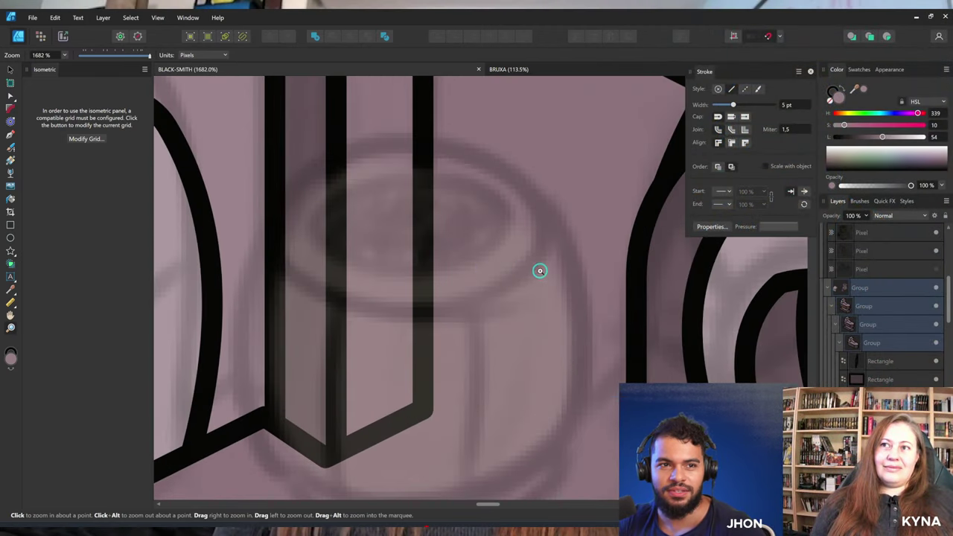
key("v")
left_click(465, 266)
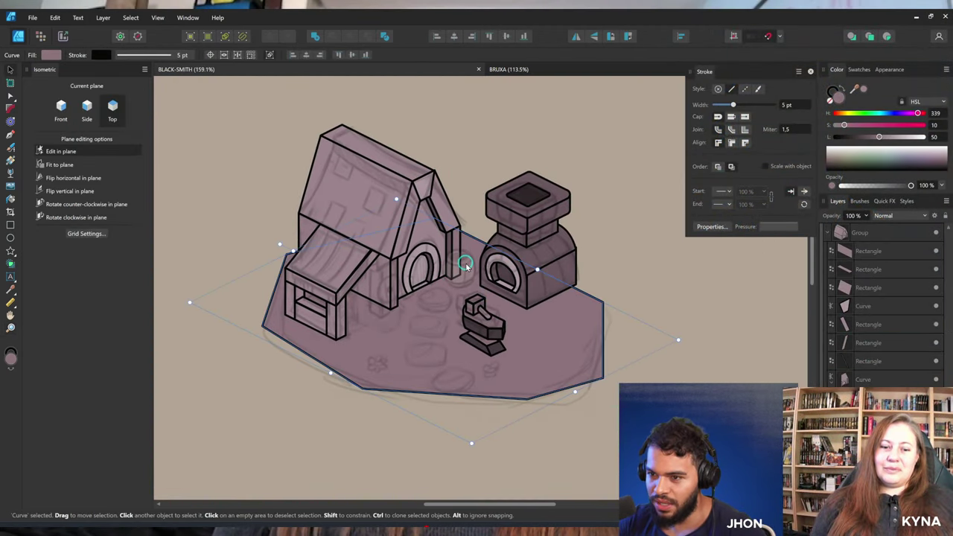
key("a")
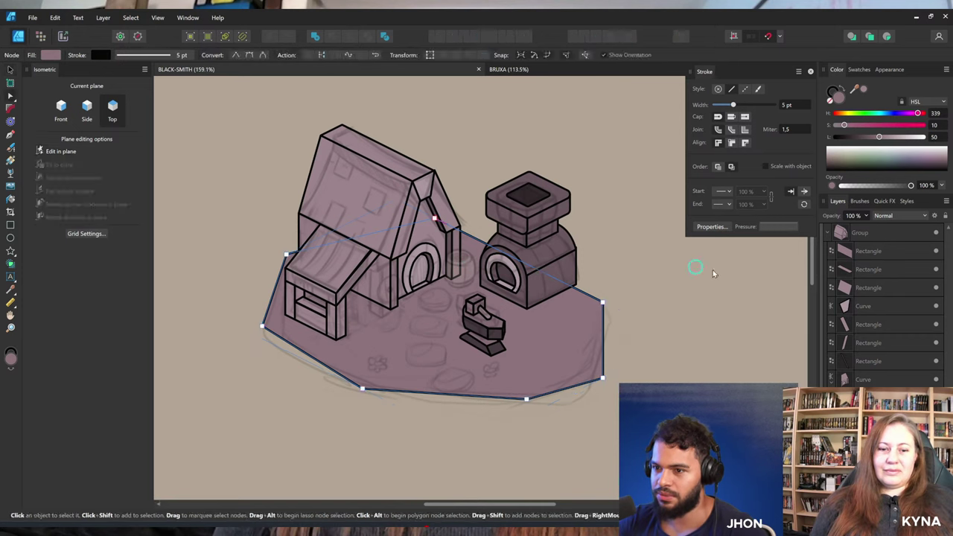
key("v")
scroll(894, 298, "up", 5)
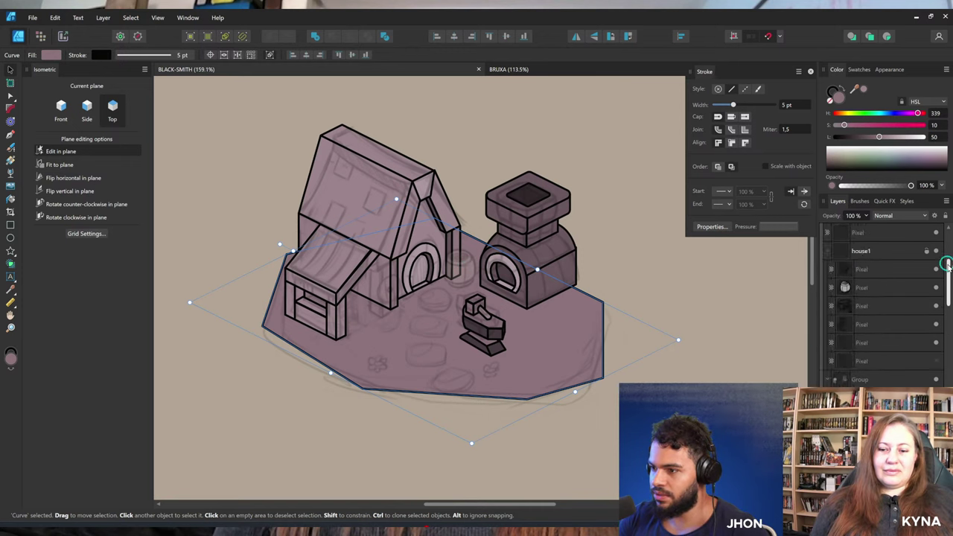
scroll(938, 270, "up", 3)
left_click(879, 382)
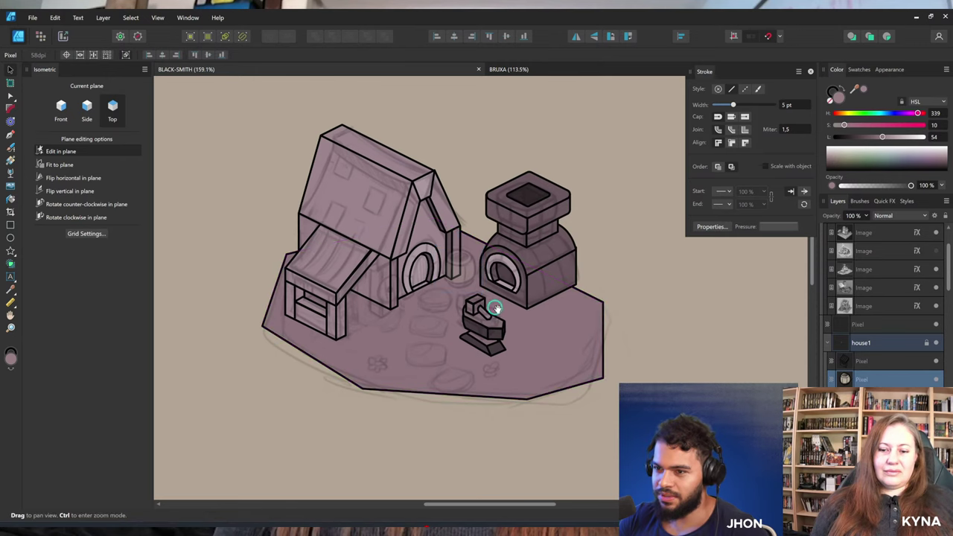
Move the barrel sketch onto empty canvas beside the scene, and cut and paste it out of the house1 group.
left_click_drag(498, 272, 655, 276)
key("a")
key("v")
key("ctrl+x")
key("ctrl+v")
key("z")
key("v")
key("z")
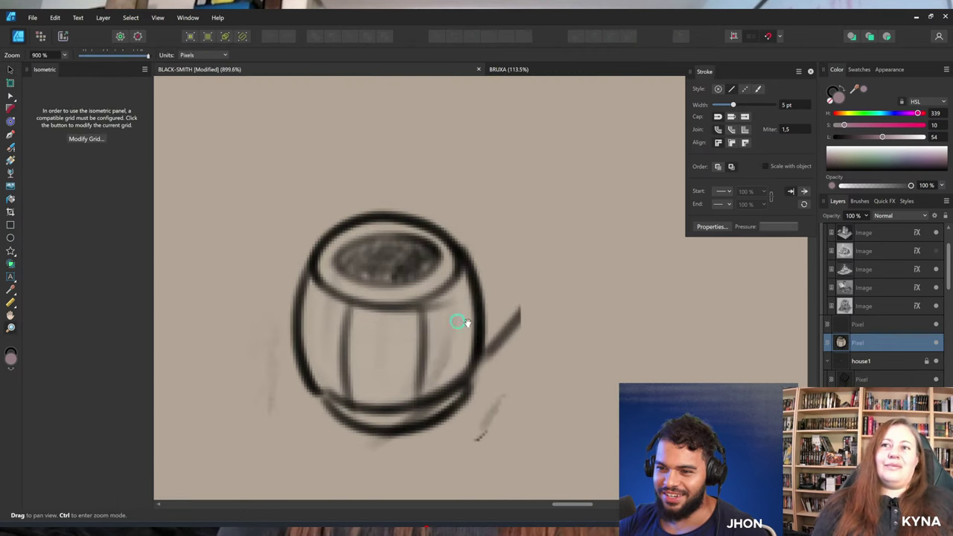
left_click_drag(460, 323, 509, 278)
scroll(496, 274, "up", 1)
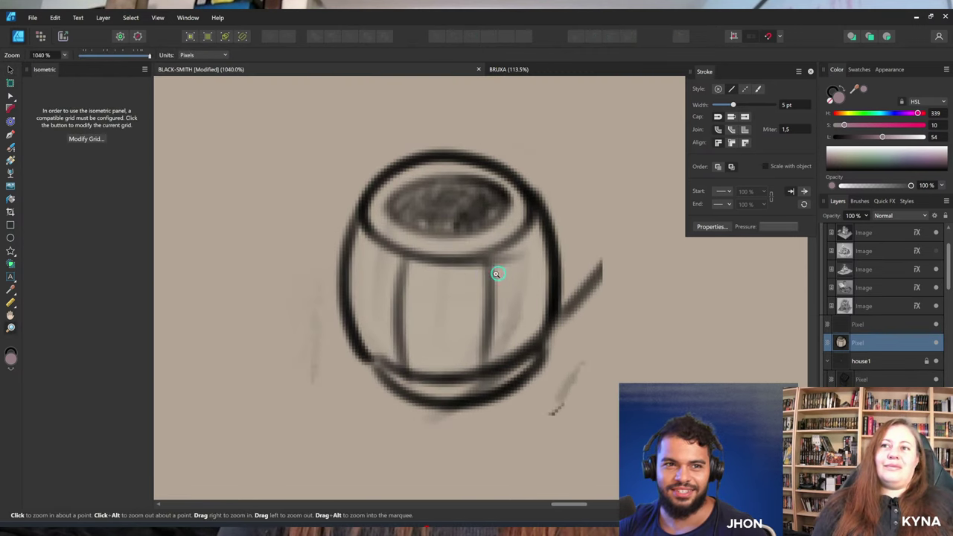
Draw an ellipse in the Top plane over the barrel sketch's top and place it beneath the sketch layer.
left_click(14, 246)
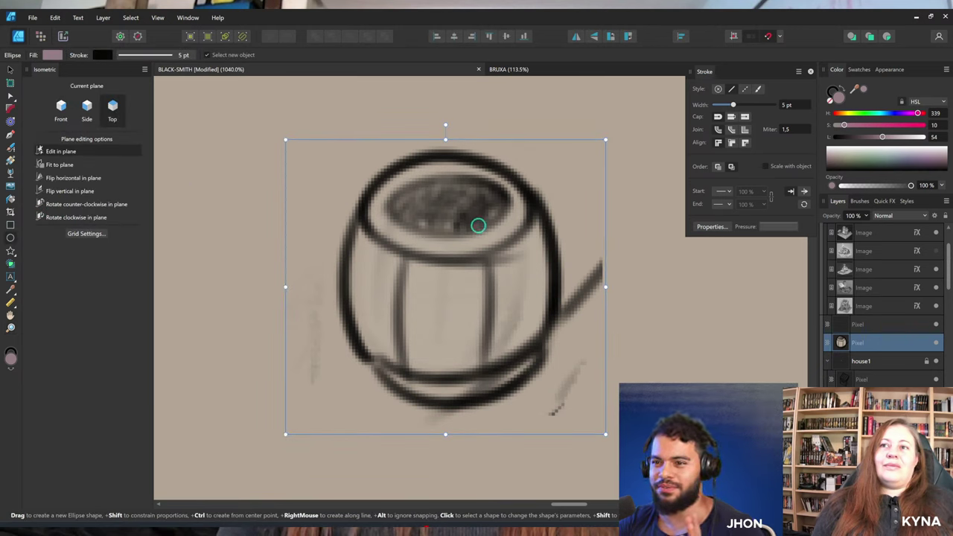
left_click_drag(478, 225, 508, 182)
key("v")
left_click_drag(397, 203, 387, 213)
left_click_drag(461, 187, 490, 258)
key("ctrl+[")
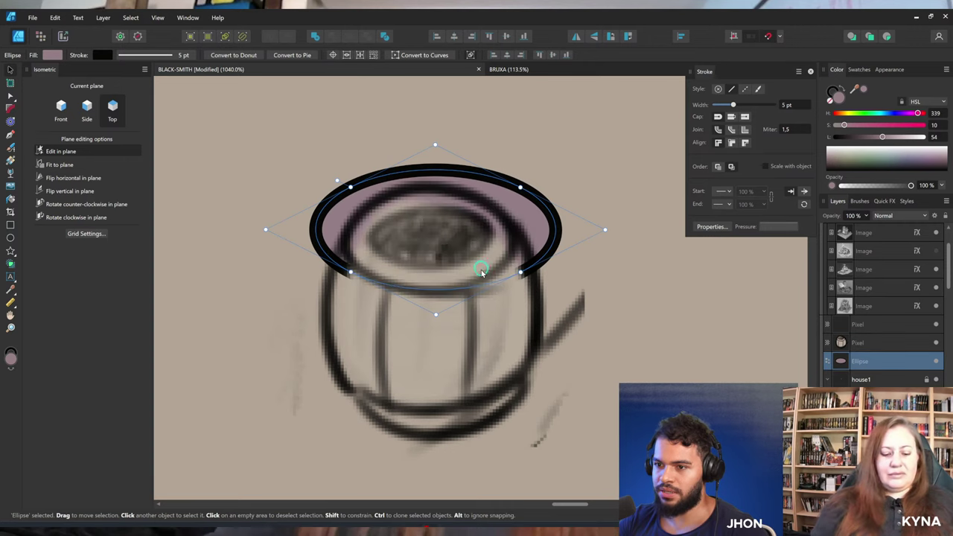
Set the barrel sketch layer's opacity to 50%.
left_click(864, 342)
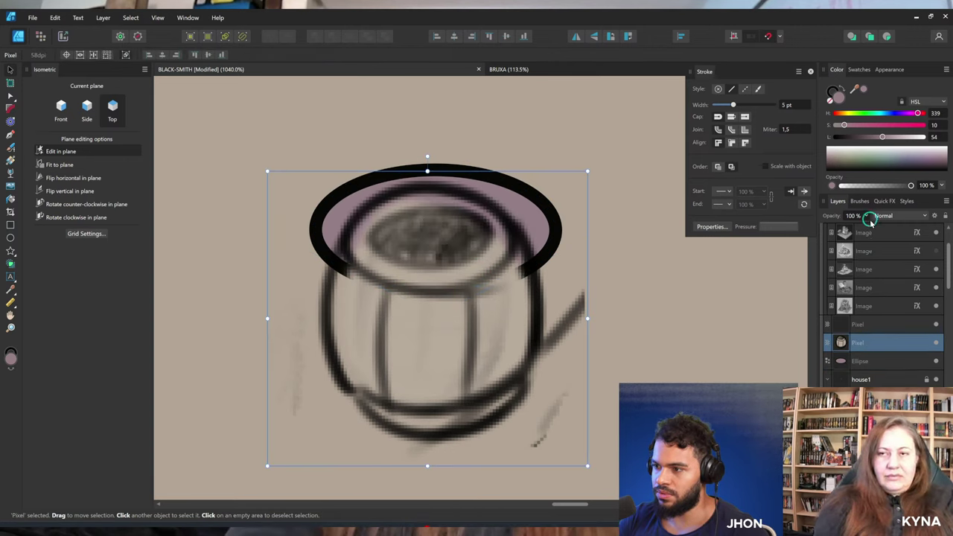
left_click(867, 216)
left_click_drag(856, 227, 832, 228)
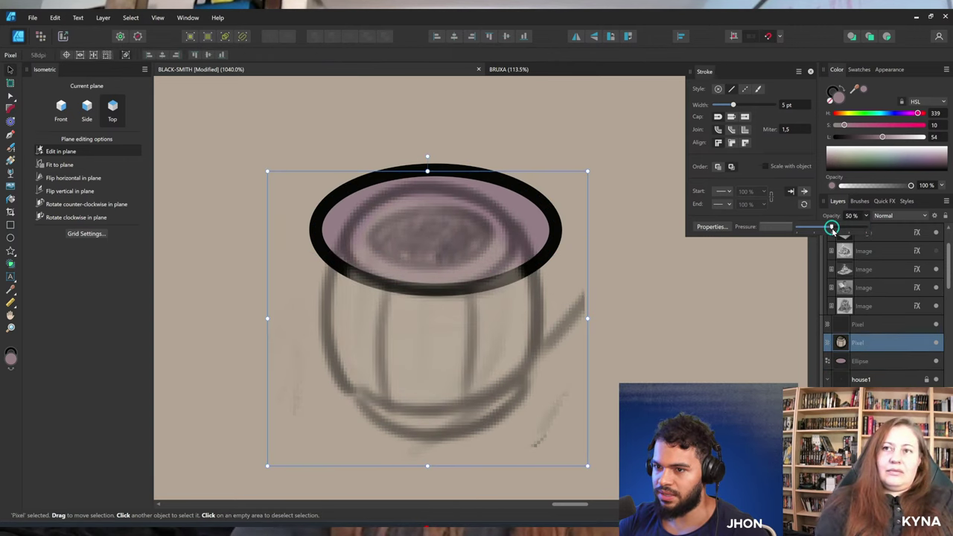
Shrink and position the ellipse over the barrel's top rim, and place a copy of it at the barrel's base.
left_click(868, 367)
left_click_drag(447, 248, 451, 237)
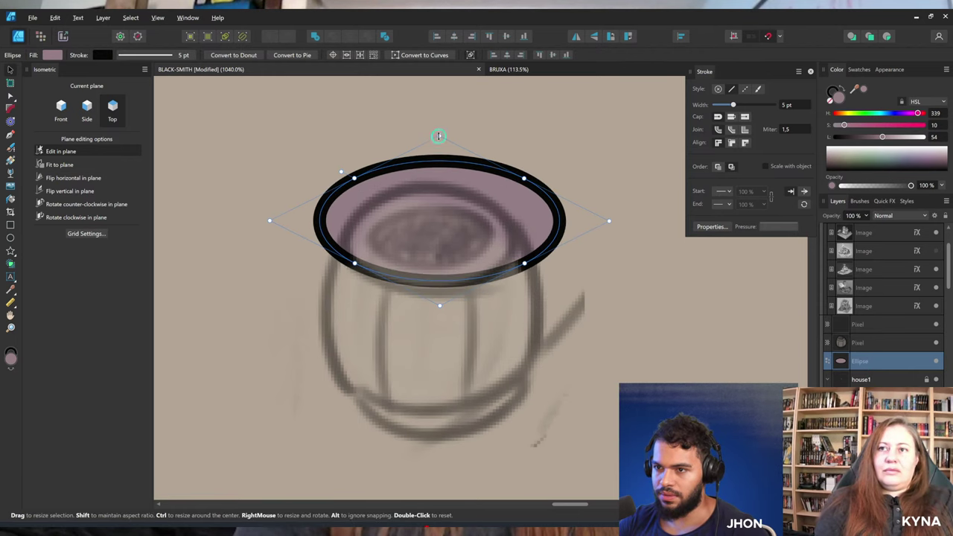
left_click_drag(440, 136, 441, 157)
left_click_drag(460, 222, 460, 203)
left_click_drag(460, 208, 467, 388)
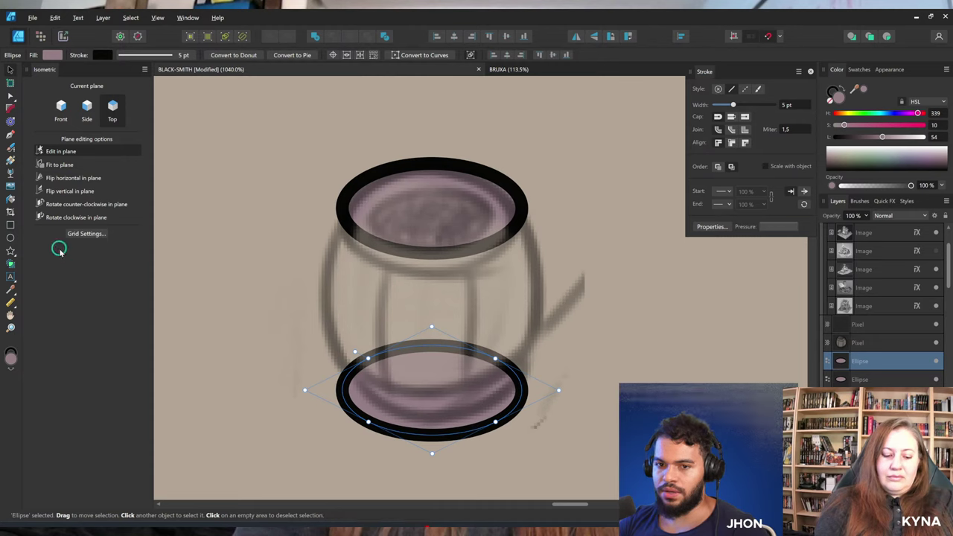
Turn off Edit in plane and draw an upright rectangle between the two ellipses as the barrel's body.
left_click(10, 228)
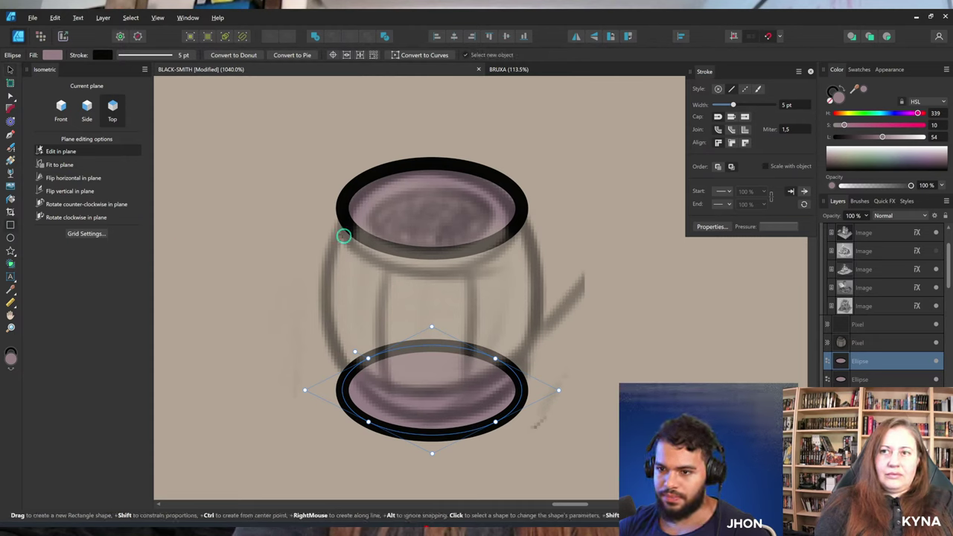
left_click_drag(343, 222, 372, 296)
key("ctrl+z")
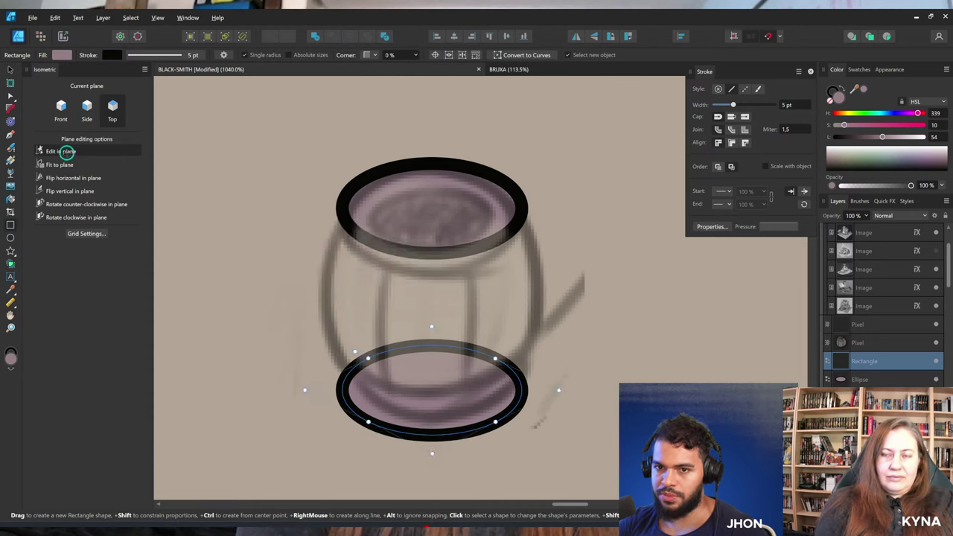
left_click_drag(343, 217, 515, 395)
left_click_drag(426, 219, 430, 230)
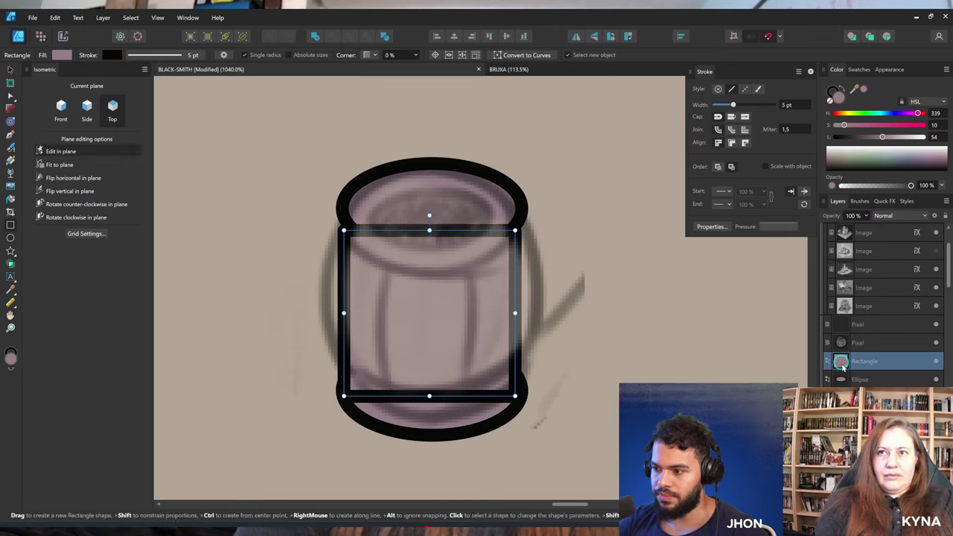
Bring the top ellipse in front of the barrel's body rectangle.
left_click(856, 380)
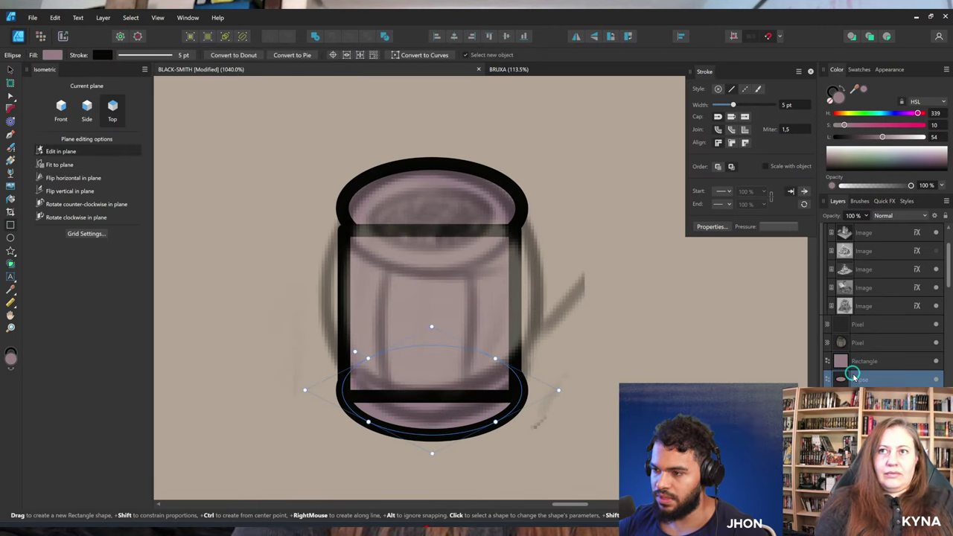
left_click(860, 362)
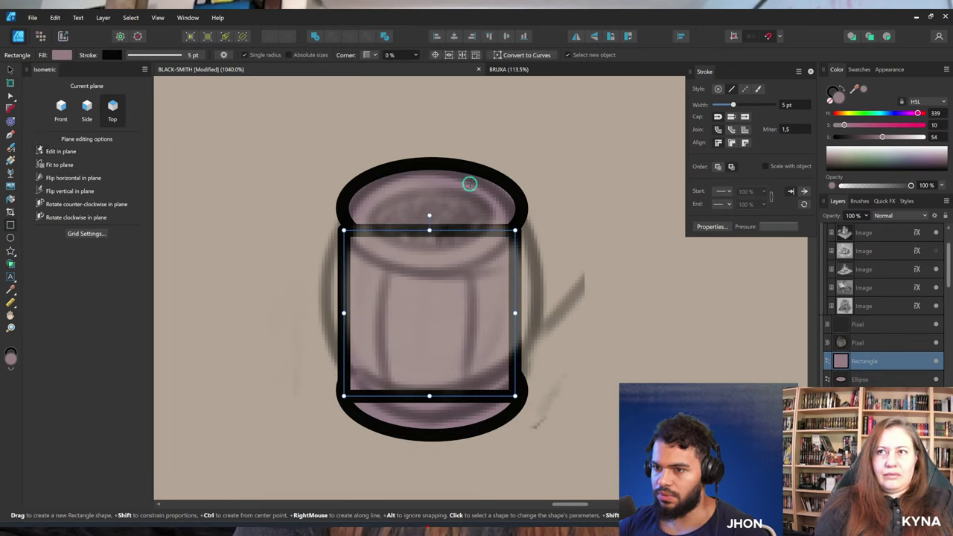
key("ctrl")
key("ctrl+z")
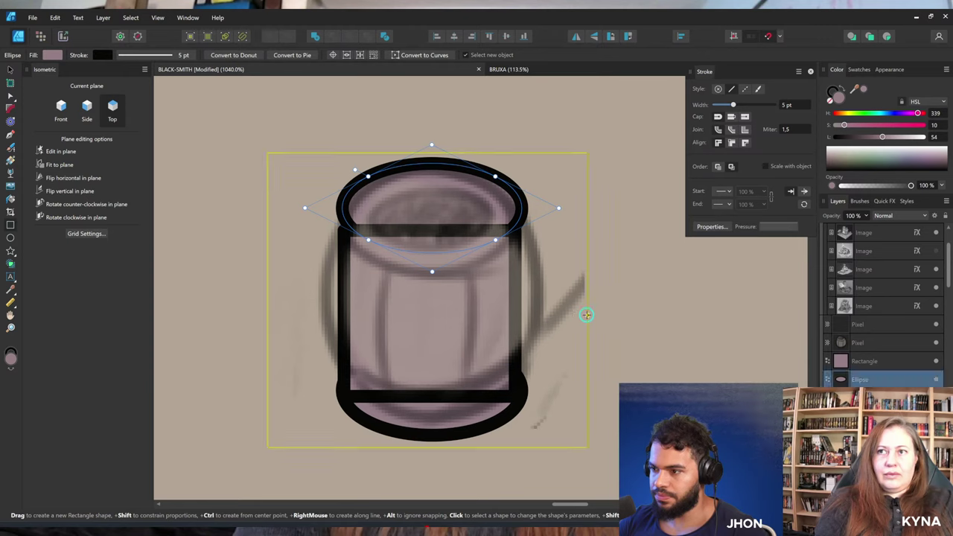
key("ctrl+z")
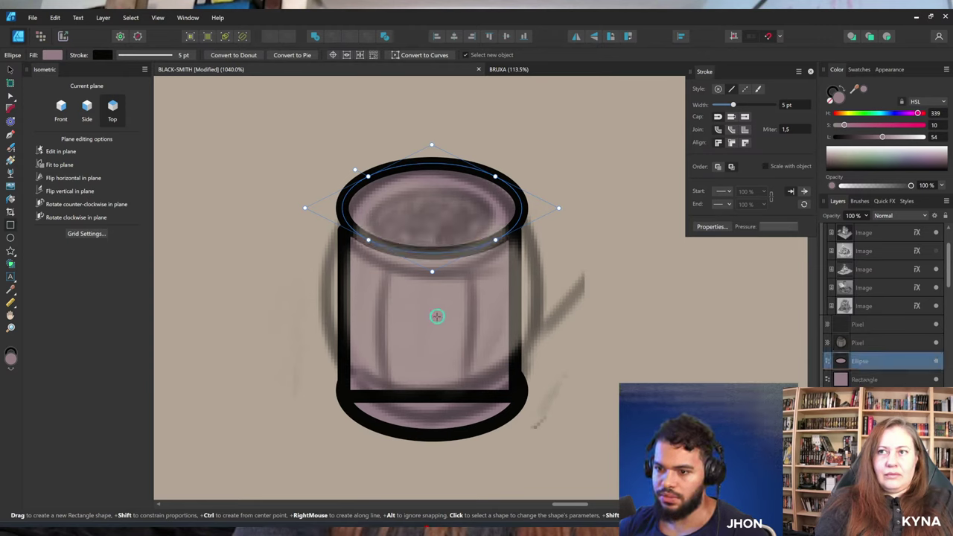
Raise the body rectangle's top edge behind the upper ellipse and merge the rectangle with the base ellipse using Add.
left_click(485, 277)
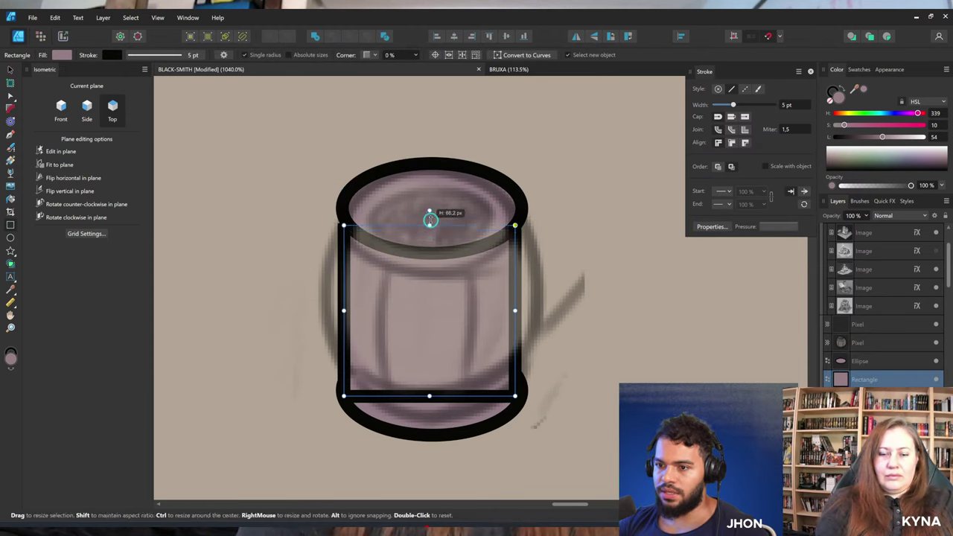
left_click(433, 423, "shift")
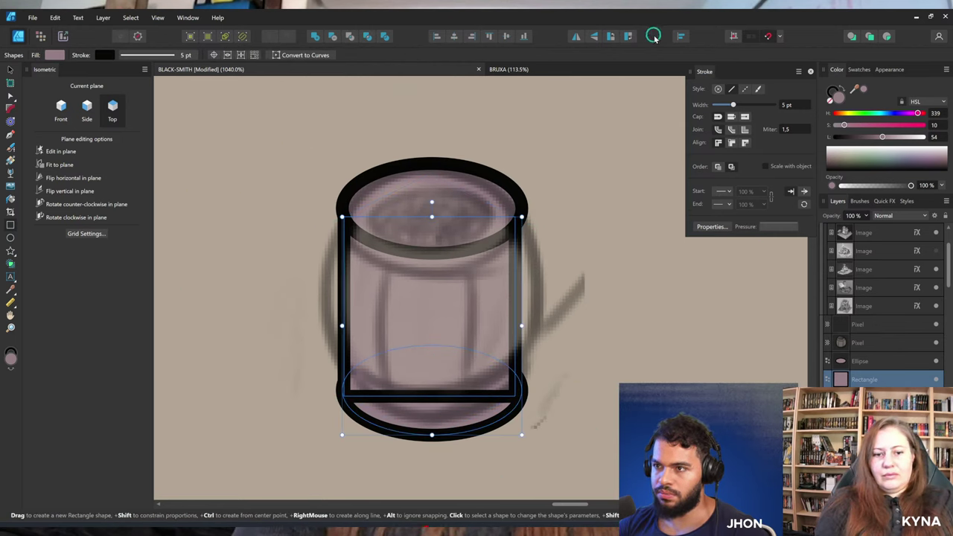
left_click(319, 35)
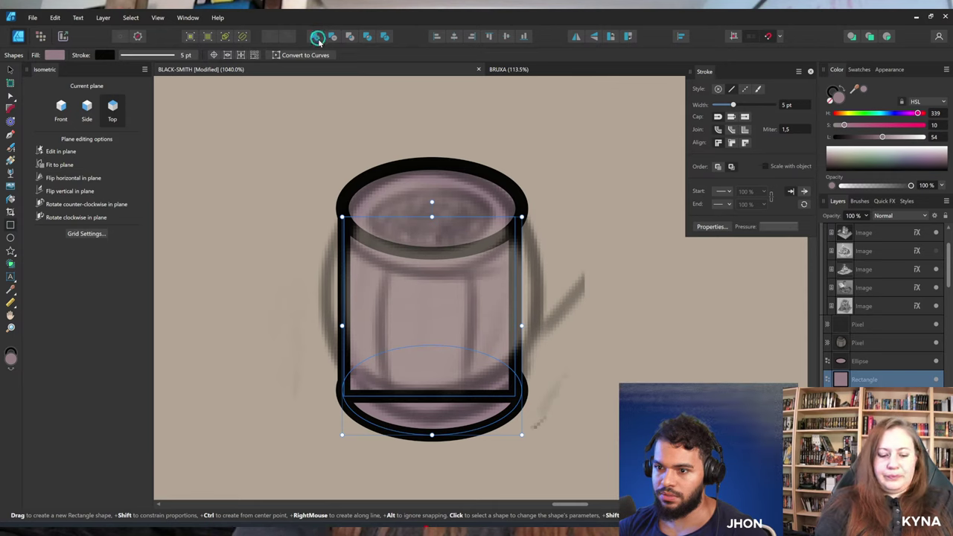
Curve both straight sides of the barrel body outward to follow the bulge in the sketch.
key("a")
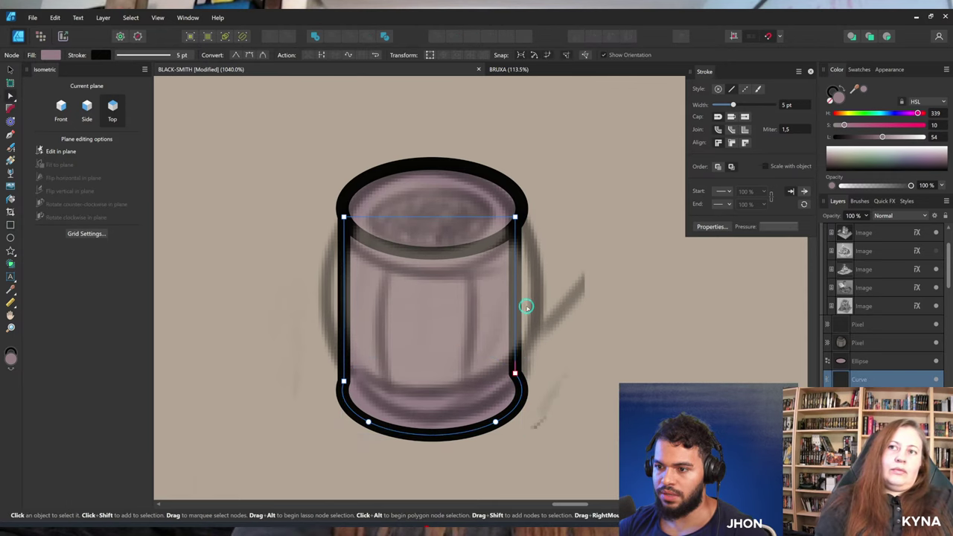
left_click_drag(518, 311, 538, 302)
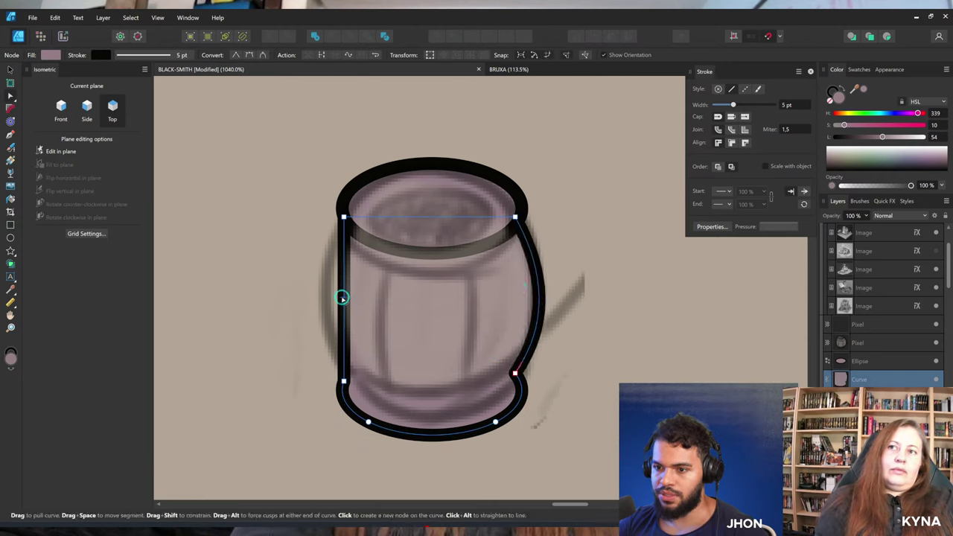
left_click_drag(328, 295, 333, 329)
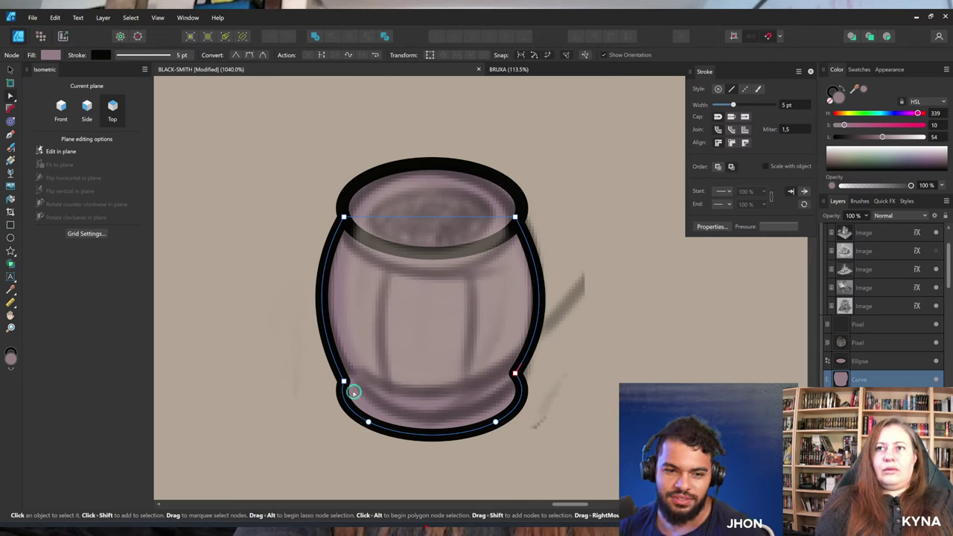
Level the nodes above the barrel's base, reshape the right side, and raise the body's upper corner nodes behind the rim ellipse.
left_click(344, 381)
left_click_drag(373, 394, 363, 370)
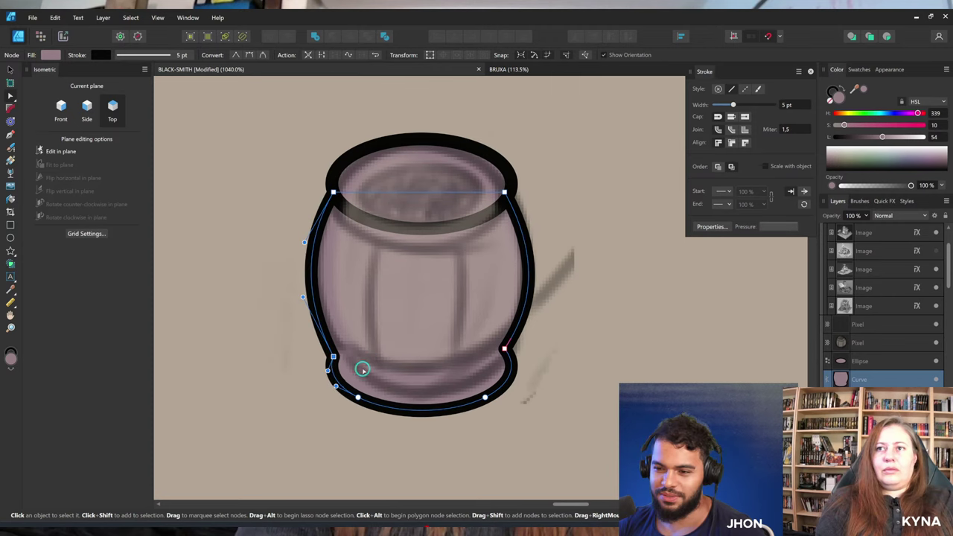
left_click_drag(504, 348, 504, 356)
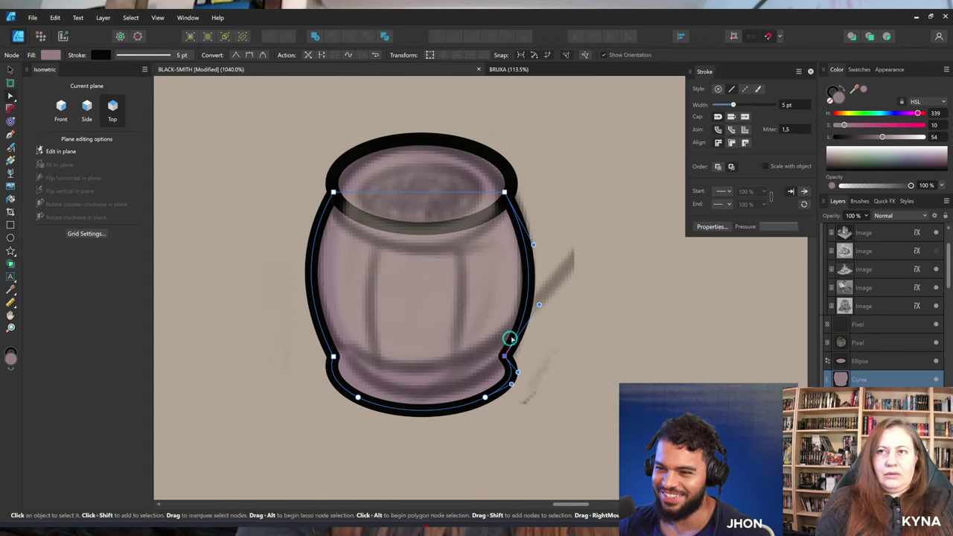
left_click_drag(540, 304, 542, 317)
left_click_drag(502, 192, 509, 176)
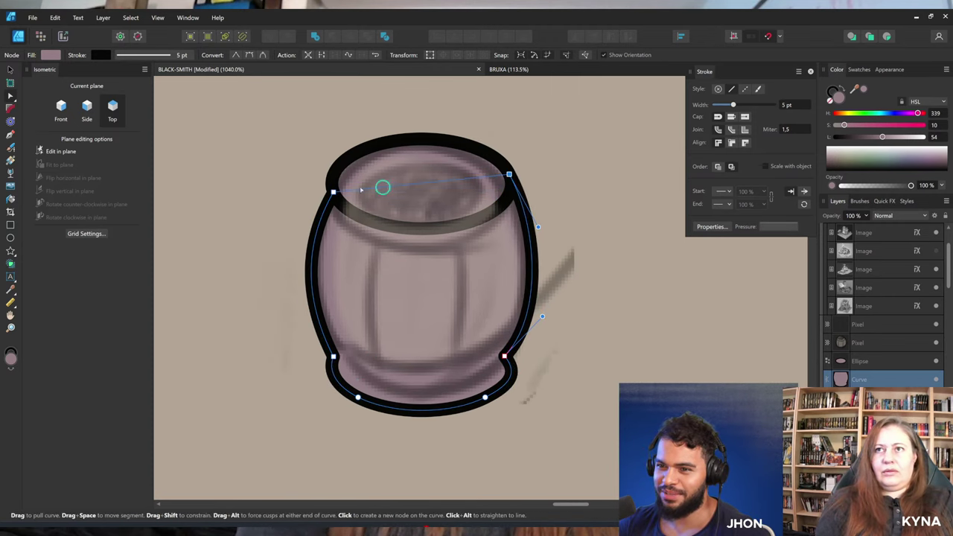
left_click_drag(334, 193, 332, 179)
scroll(365, 328, "down", 1)
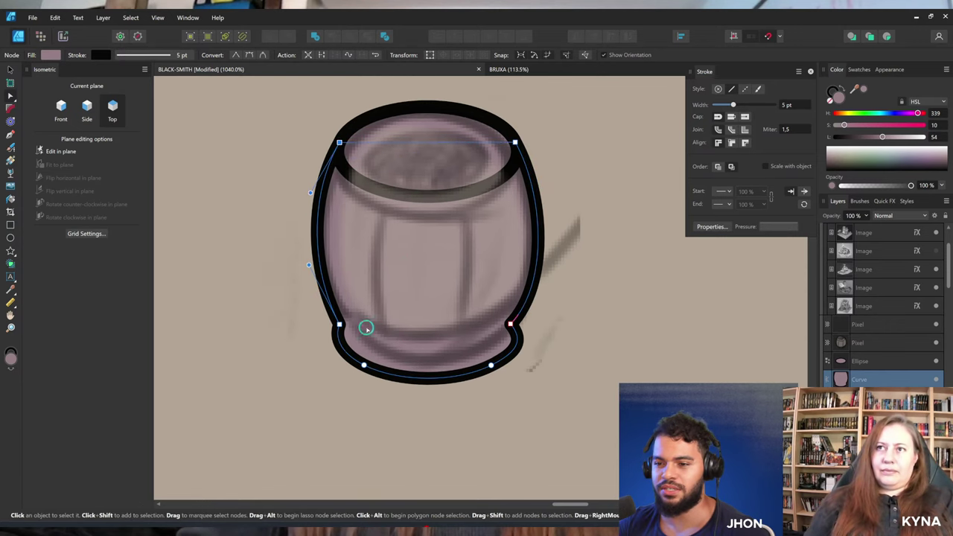
Duplicate the rim ellipse, shift the copy slightly down and behind the original, and enlarge it to the barrel's width as an upper band.
key("z")
left_click_drag(496, 279, 477, 304)
scroll(487, 312, "up", 1)
key("v")
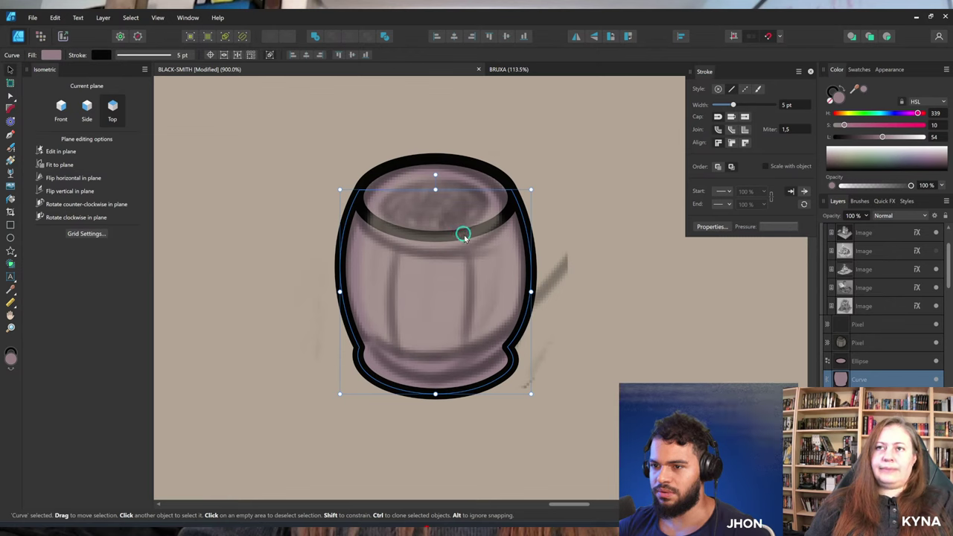
left_click(465, 237)
left_click(857, 362)
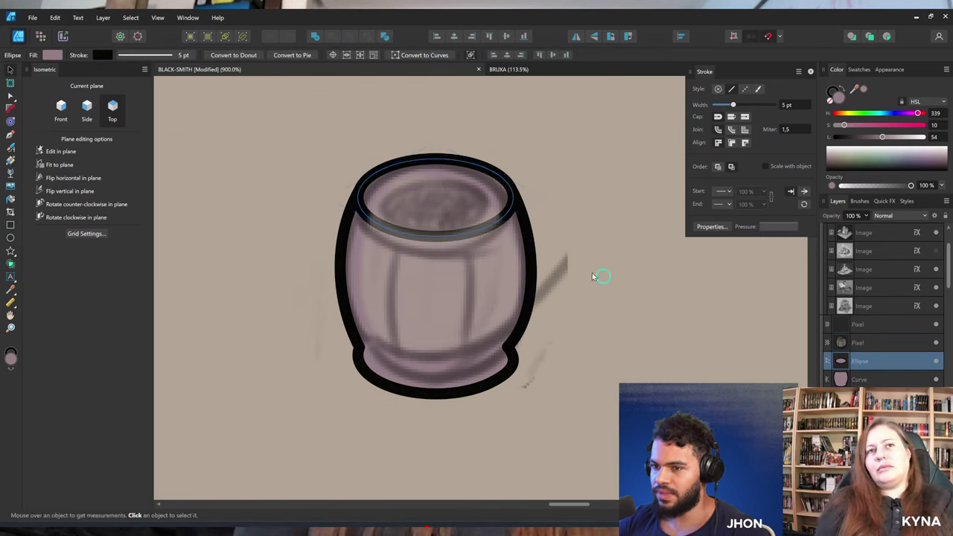
key("ctrl+j")
left_click_drag(460, 213, 477, 231)
key("ctrl+[")
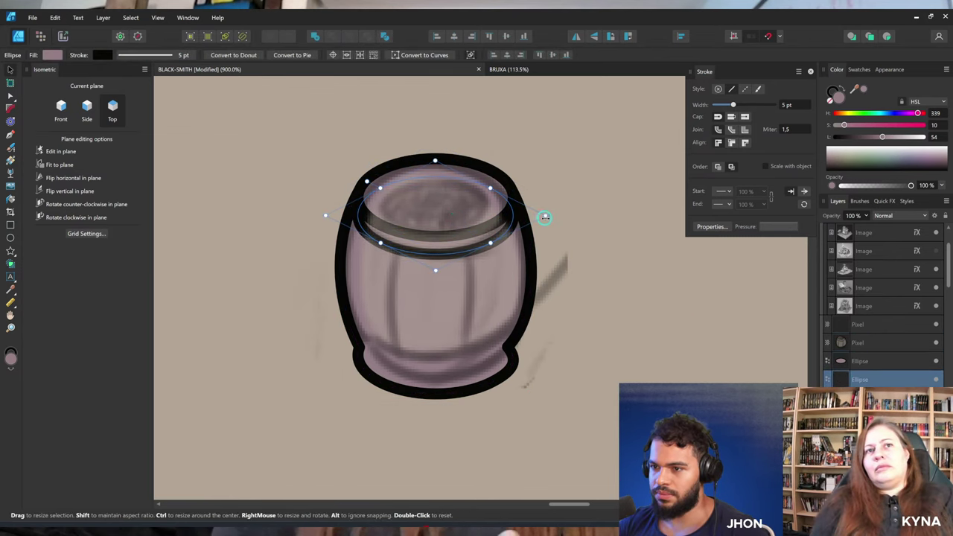
left_click_drag(545, 217, 566, 213)
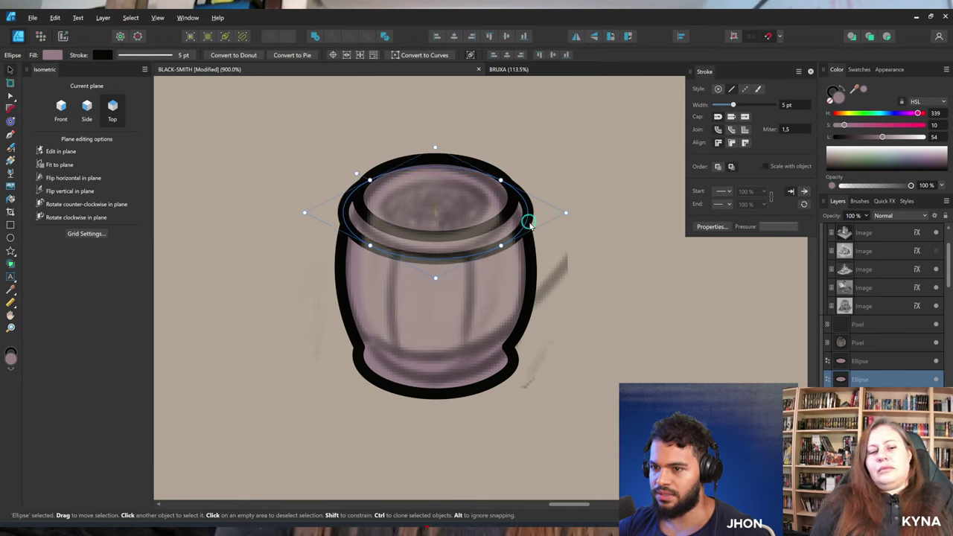
Place a copy of the upper band ellipse near the barrel's base, shrink it to the body's width, and offset another copy slightly above it.
key("ctrl+j")
left_click_drag(486, 224, 495, 322)
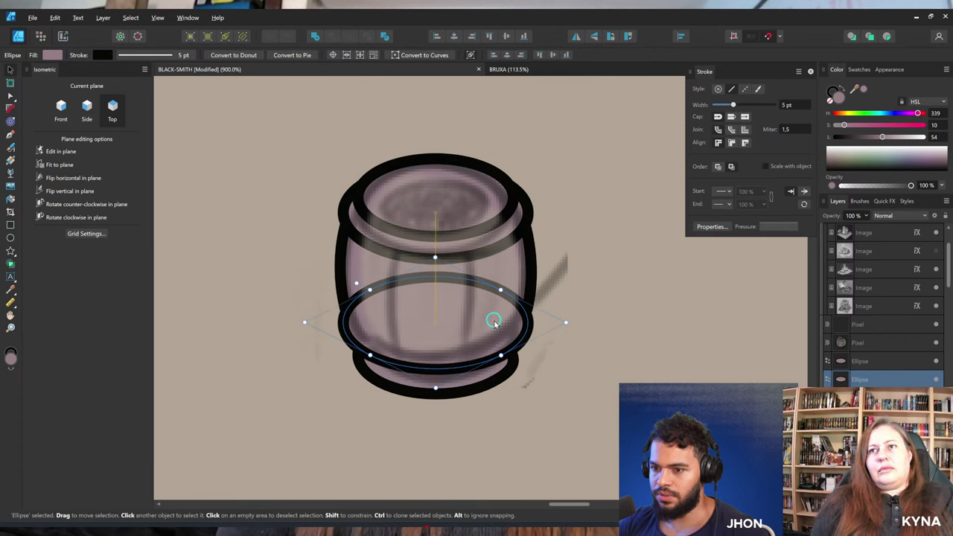
left_click_drag(435, 257, 435, 278)
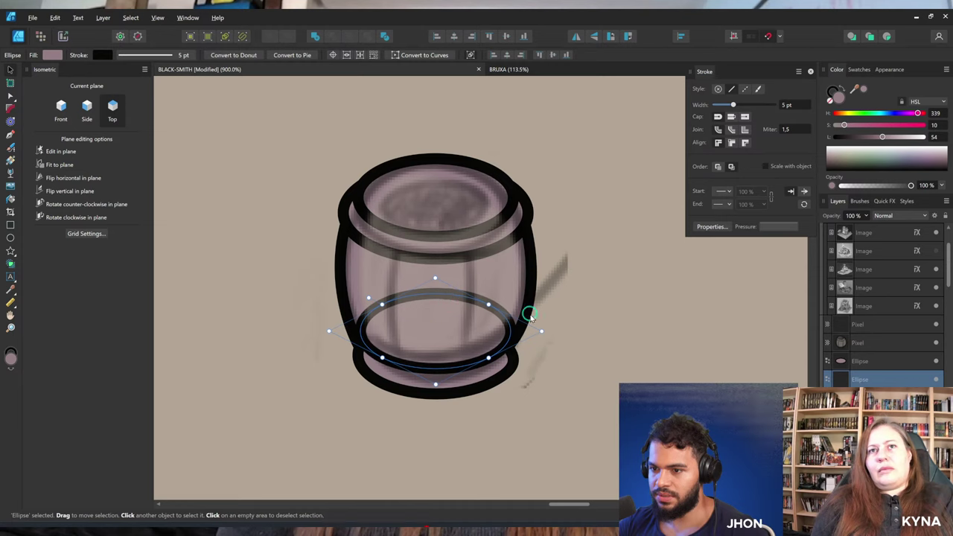
left_click_drag(541, 330, 549, 331)
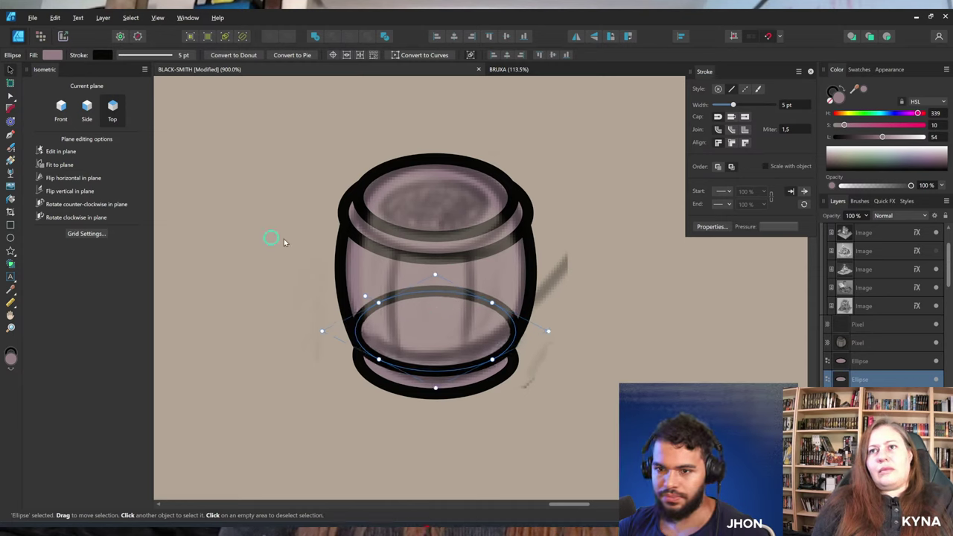
mouse_move(477, 330)
left_mouse_down()
mouse_move(477, 311)
mouse_move(479, 321)
left_mouse_up()
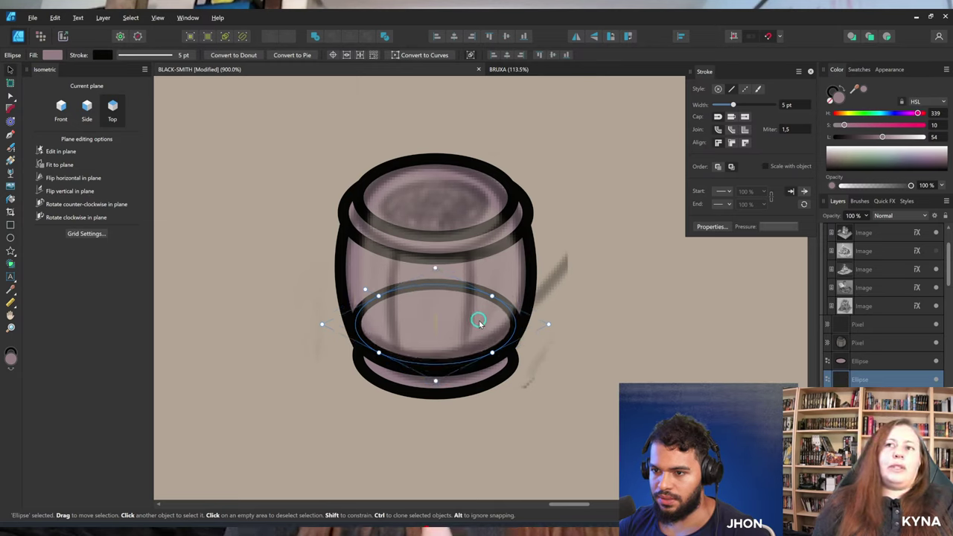
Lower the two base ellipses so that one sits over the barrel's foot and the other just above it.
left_click(475, 374)
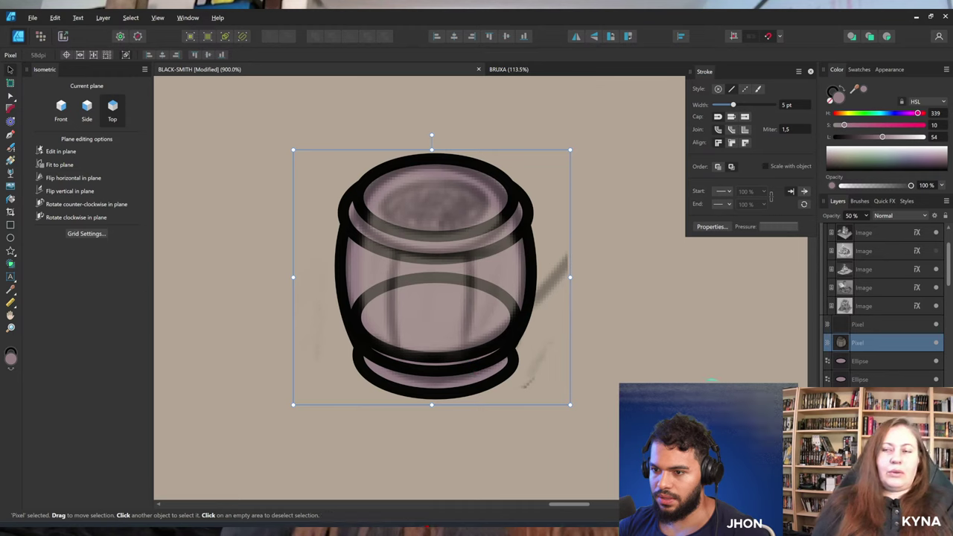
left_click(860, 399)
left_click(860, 417)
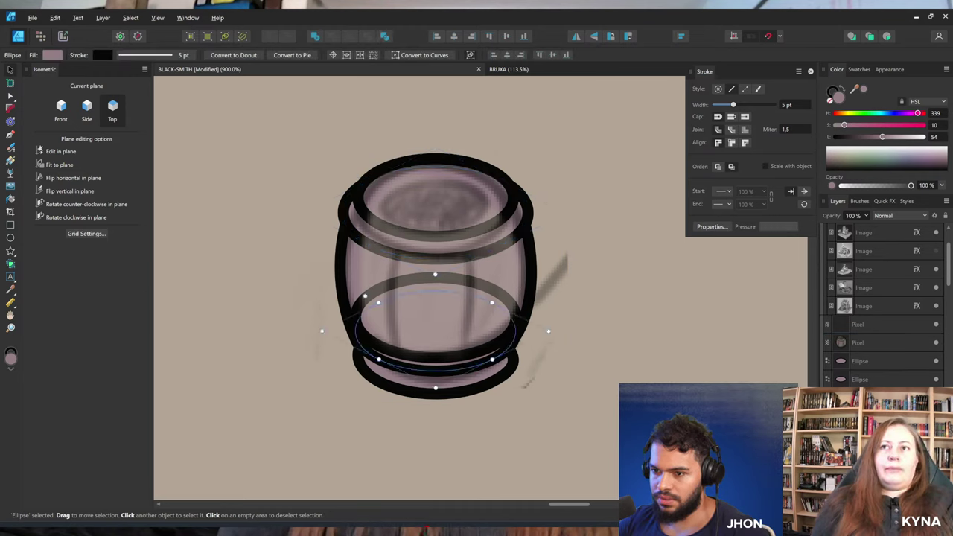
mouse_move(455, 333)
left_mouse_down()
mouse_move(455, 355)
mouse_move(449, 348)
left_mouse_up()
left_click(864, 382)
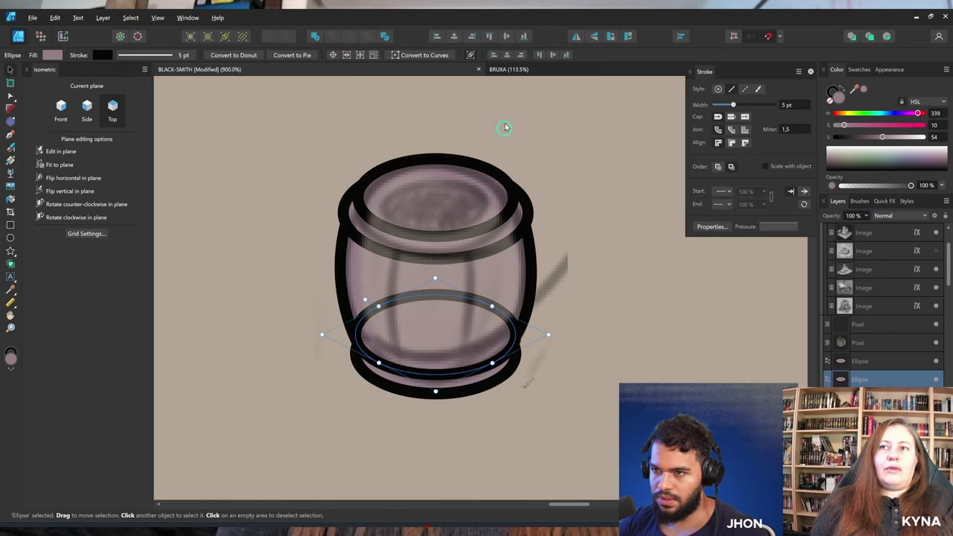
Convert the upper of the two base ellipses to curves and send it behind the lower one.
left_click(415, 54)
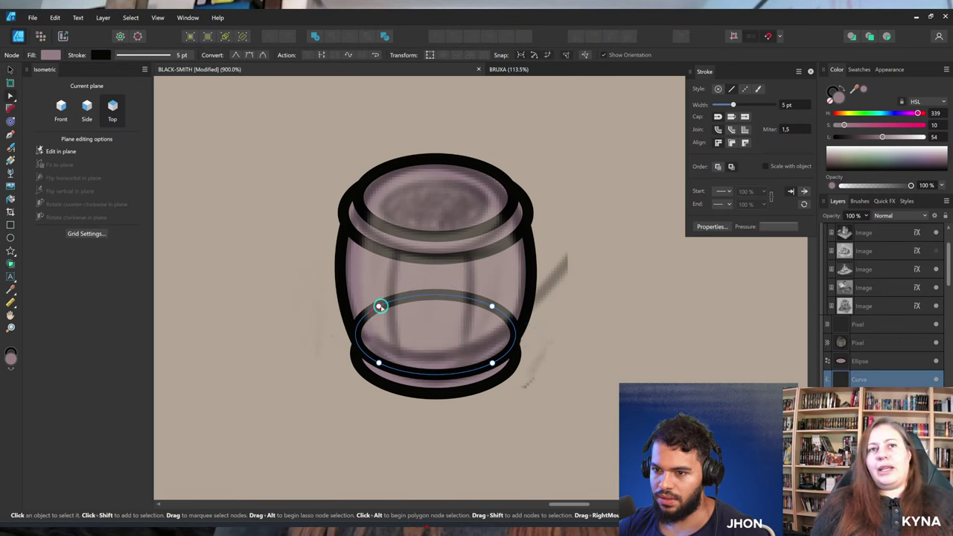
key("v")
left_click_drag(379, 306, 349, 244)
key("ctrl+z")
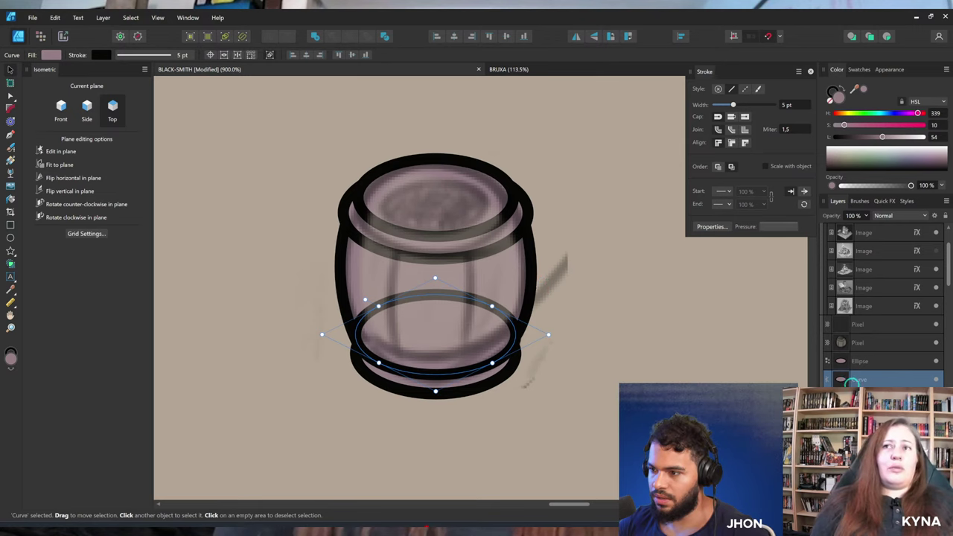
key("ctrl+[")
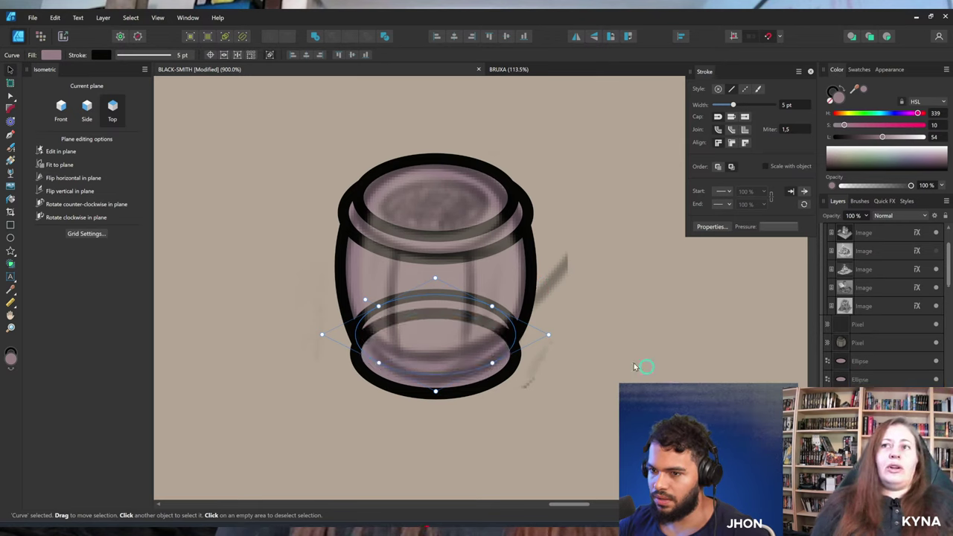
key("a")
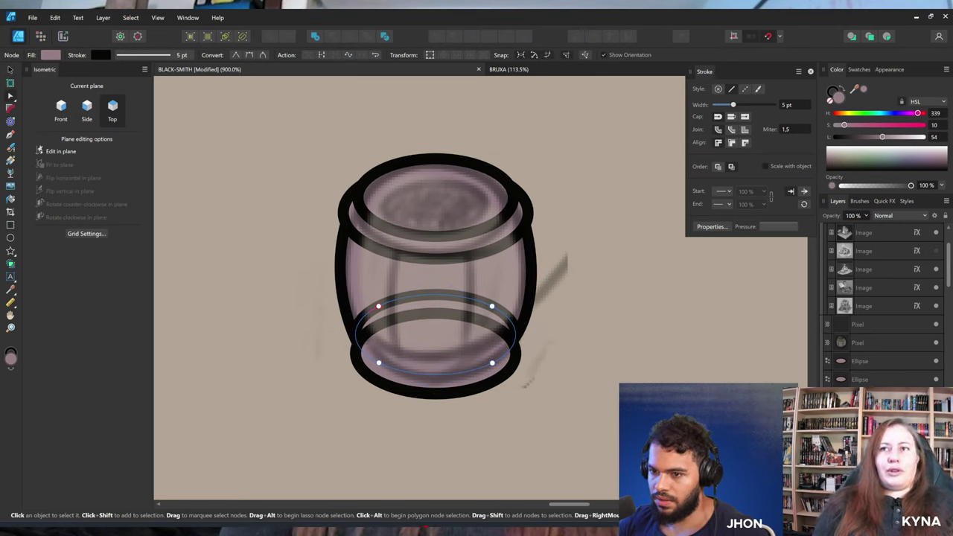
key("v")
left_click(436, 256)
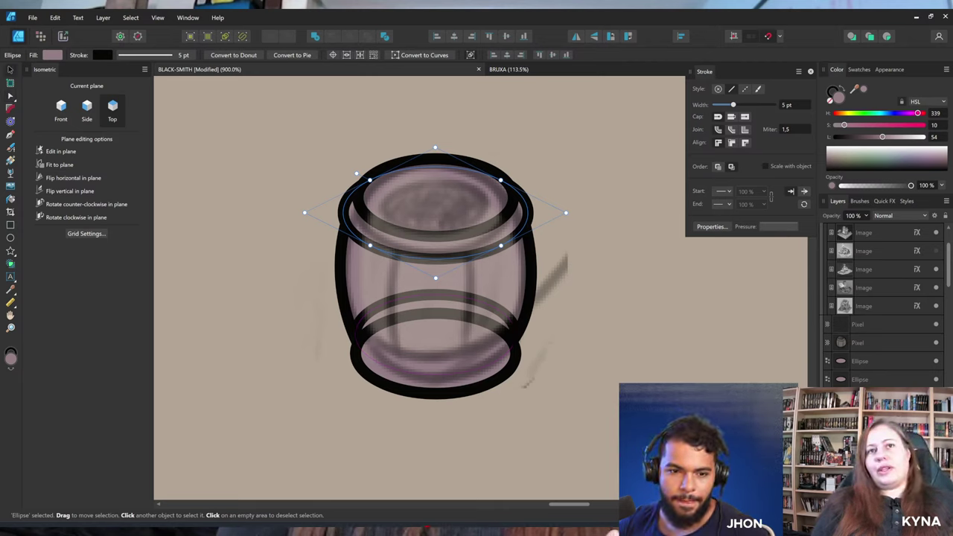
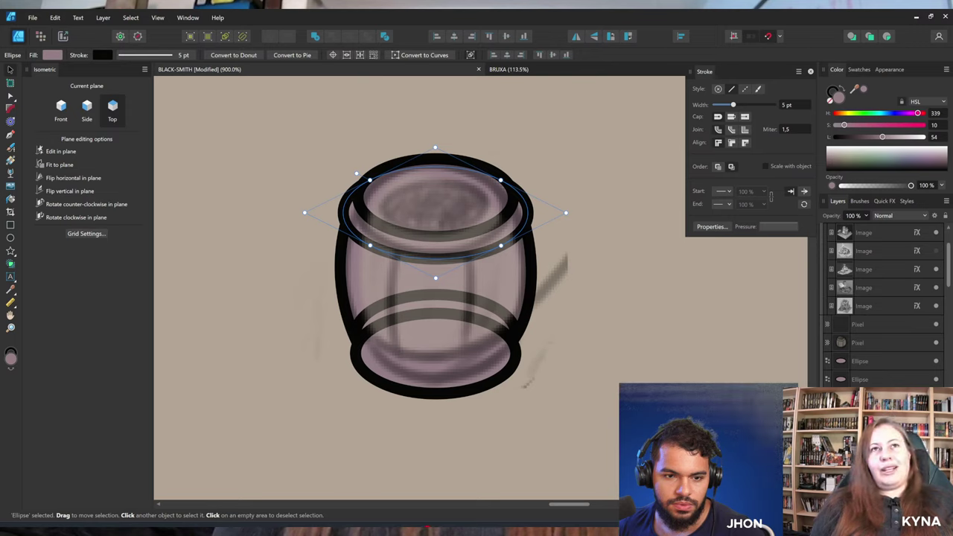
Nest the lower base ellipse inside the barrel body curve, beneath the converted curve.
left_click(475, 295)
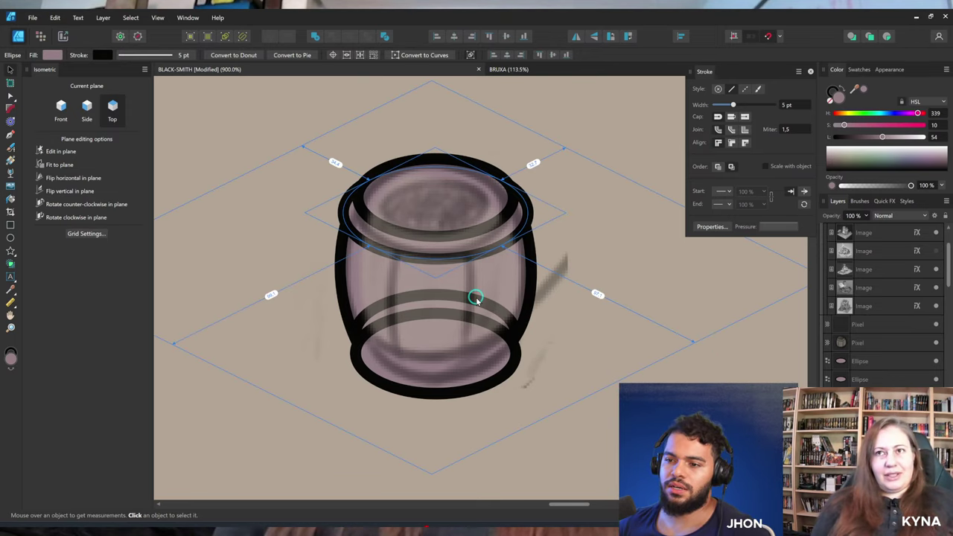
key("space")
left_click_drag(475, 314, 476, 305)
left_click(869, 381)
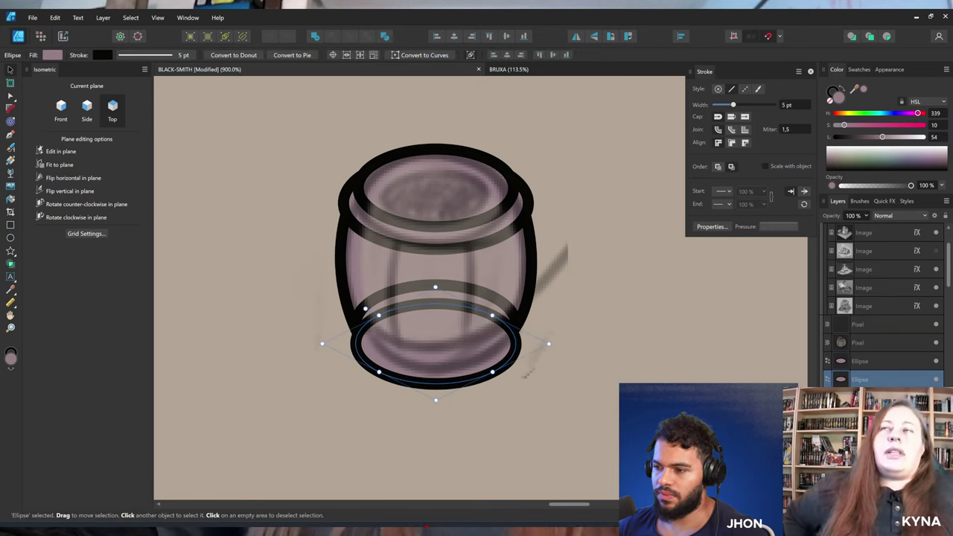
left_click(871, 395)
left_click(872, 380)
left_click(870, 362)
left_click(864, 381)
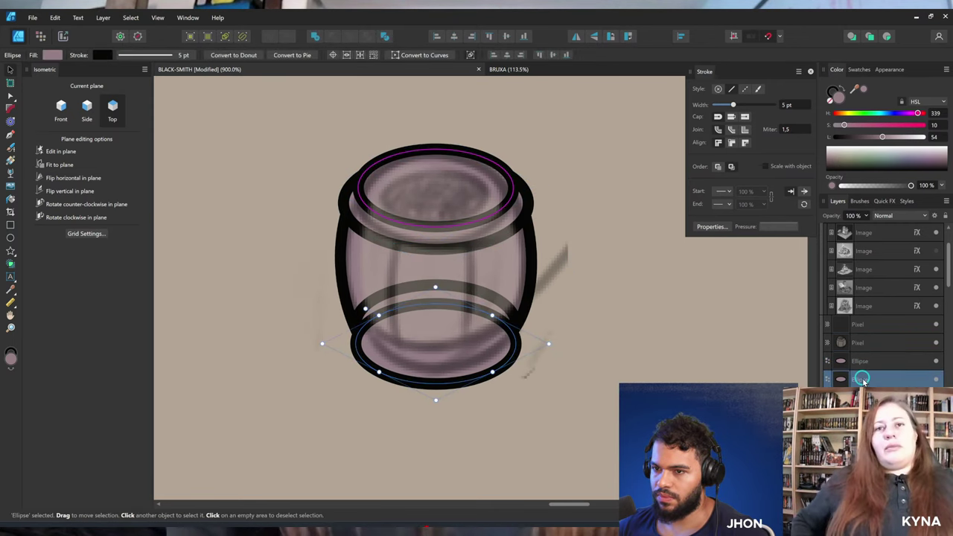
left_click(868, 395)
left_click(866, 381)
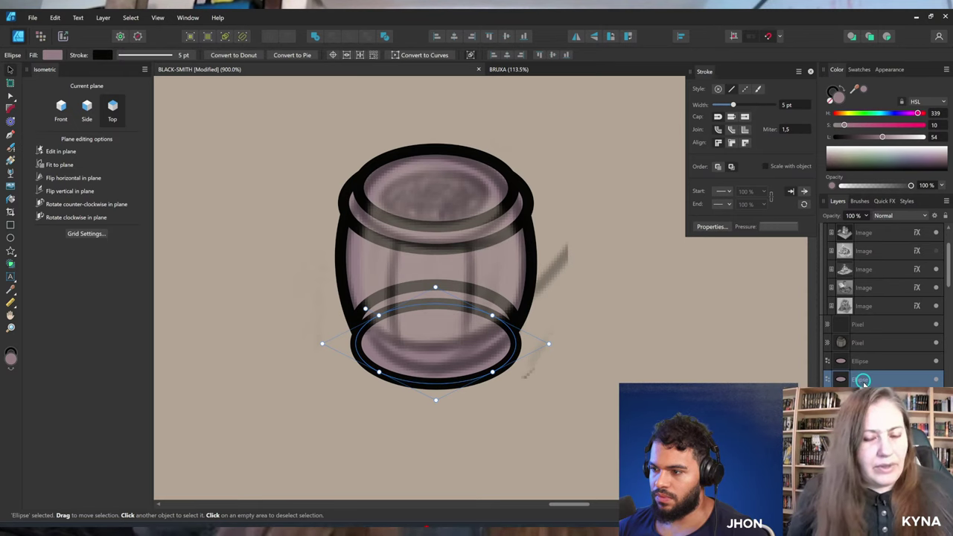
left_click_drag(866, 381, 866, 406)
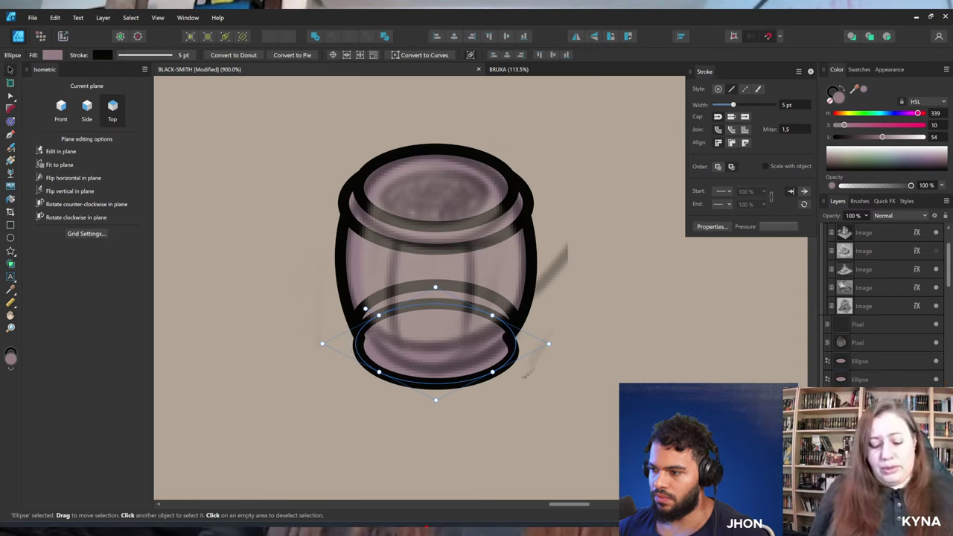
scroll(883, 313, "down", 3)
left_click_drag(884, 383, 884, 388)
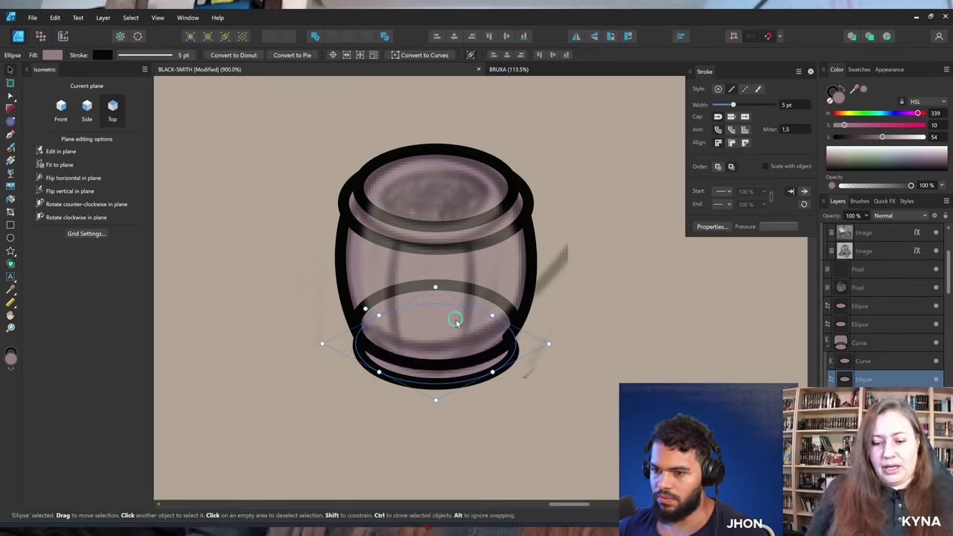
Pull the two upper nodes of the nested curve up to the barrel's sides just below the rim so it fills the body.
left_click(858, 287)
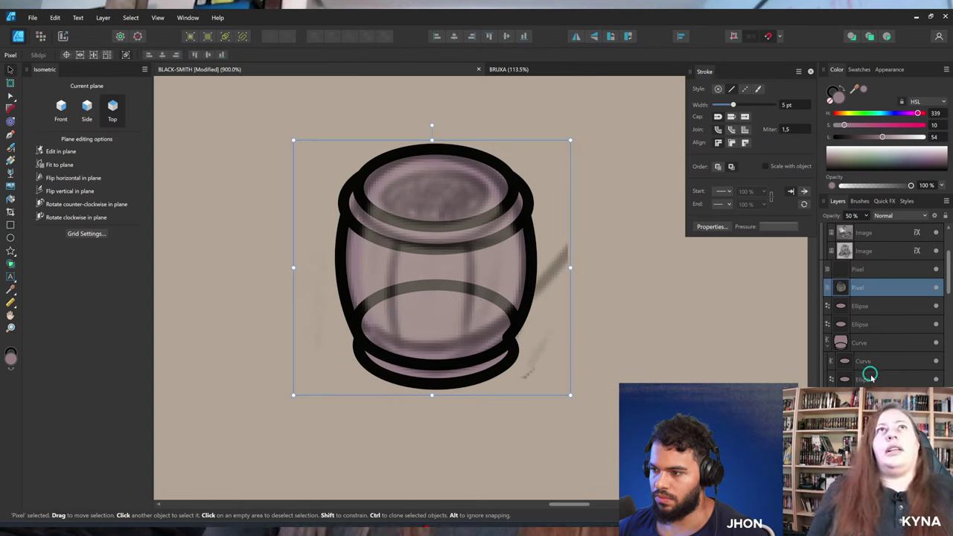
left_click(865, 362)
key("a")
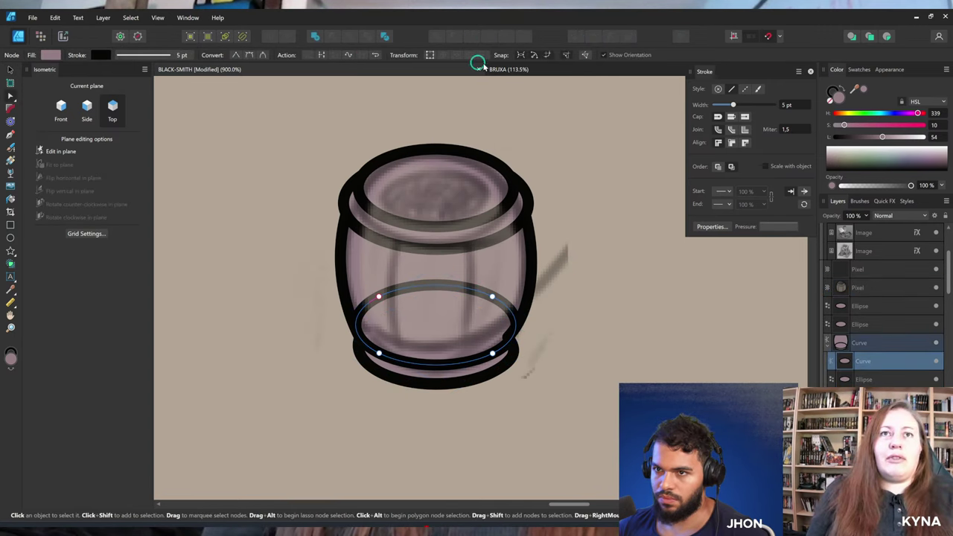
left_click_drag(378, 294, 347, 214)
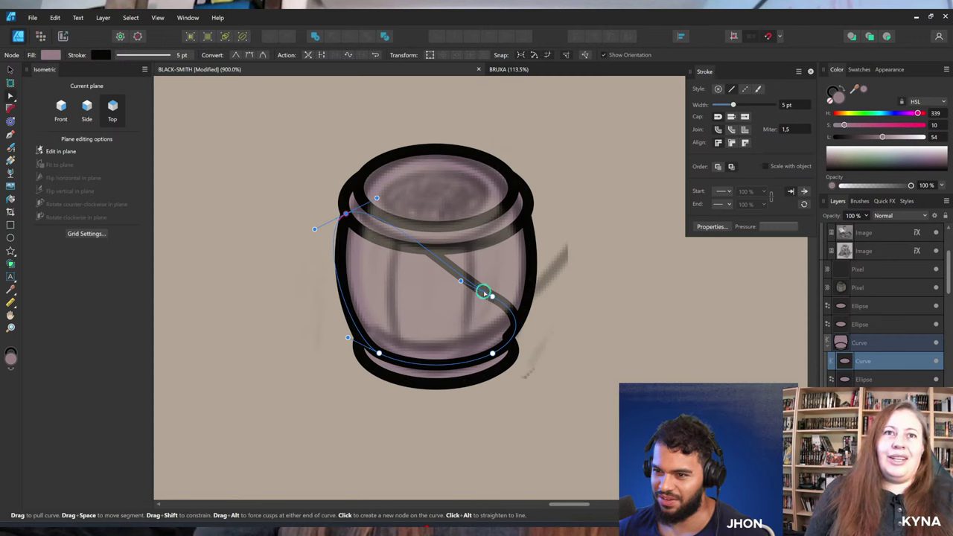
left_click_drag(492, 297, 528, 196)
key("z")
key("v")
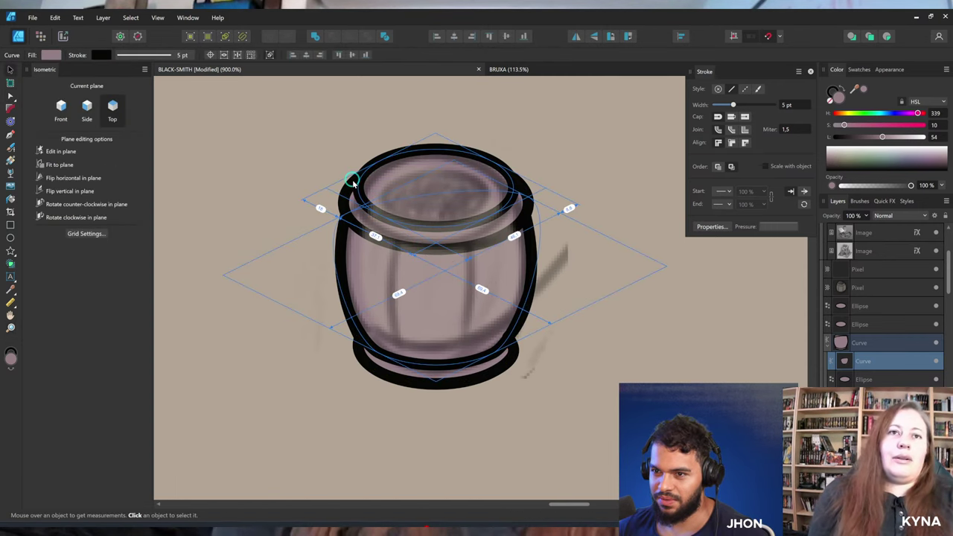
left_click(441, 150, "alt")
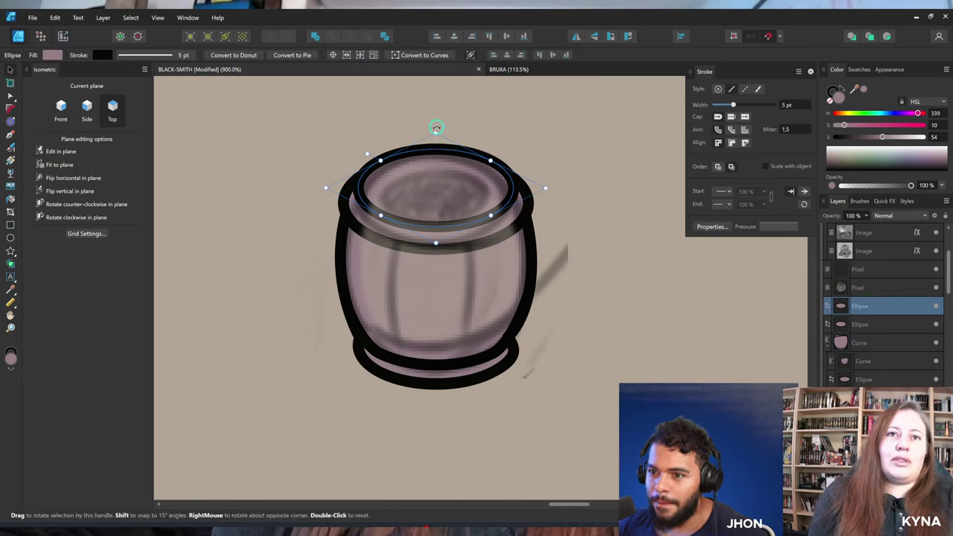
Shrink the inner rim ellipse, and scale both rim ellipses down together to fit the barrel's mouth.
left_click_drag(435, 137, 432, 181)
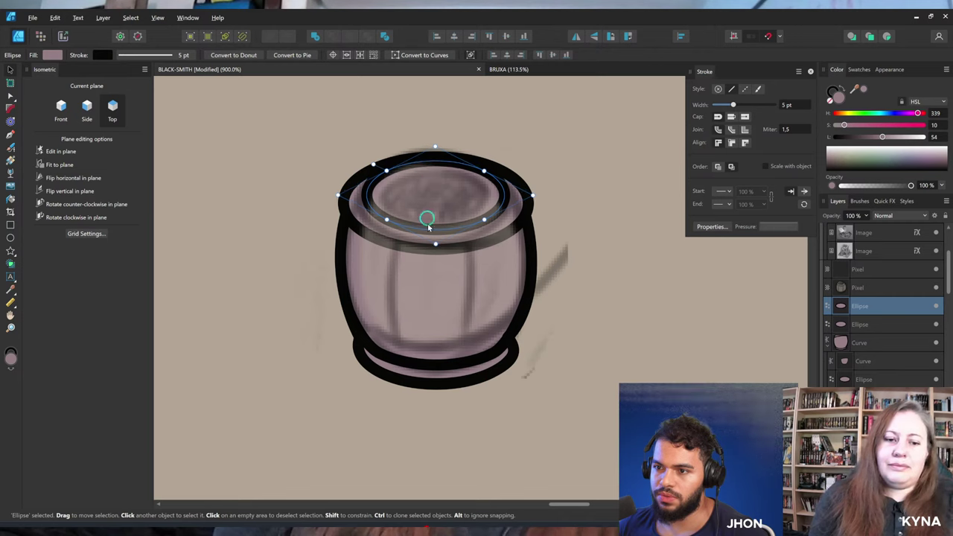
left_click(462, 245)
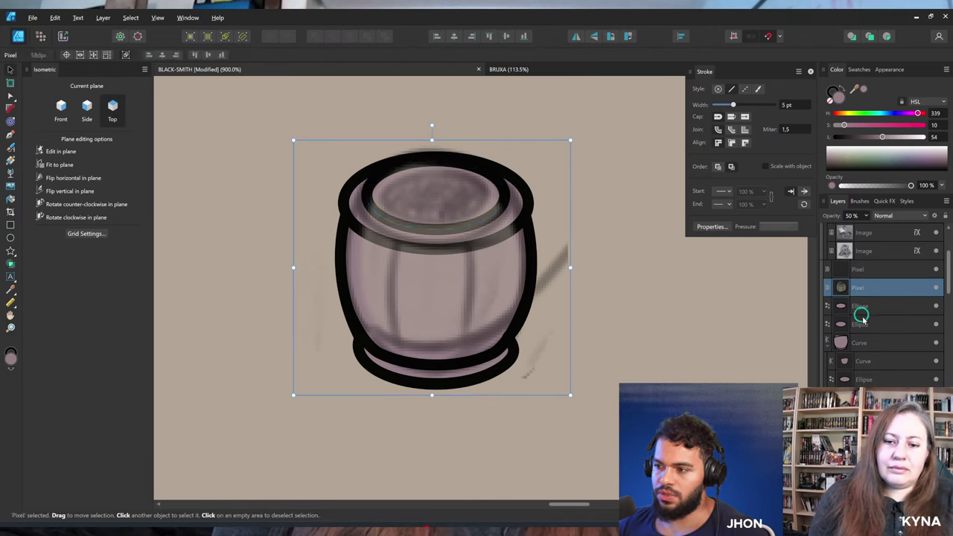
left_click(862, 323)
left_click(470, 232, "shift")
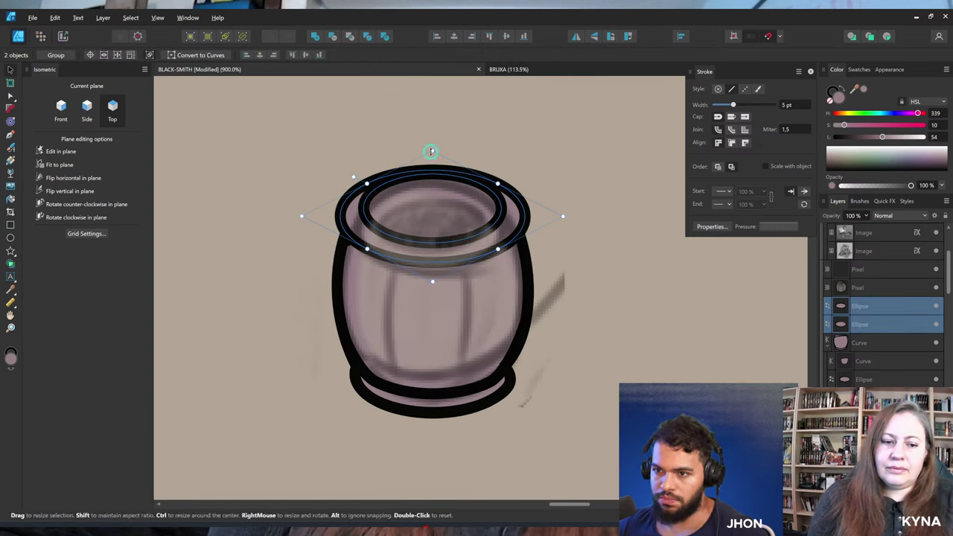
left_click_drag(432, 151, 432, 158)
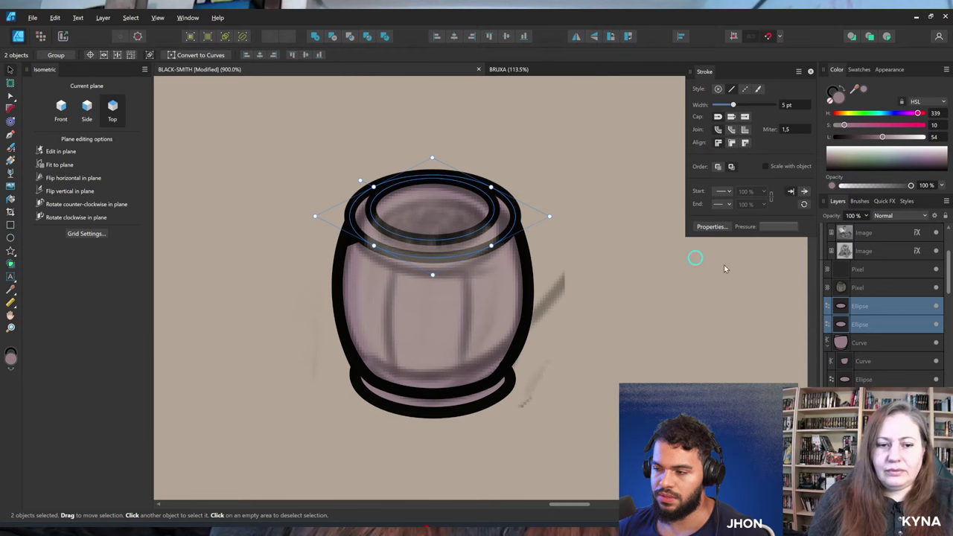
Raise the upper-left node of the curve nested in the barrel body up to the side just below the rim.
left_click(888, 340)
key("a")
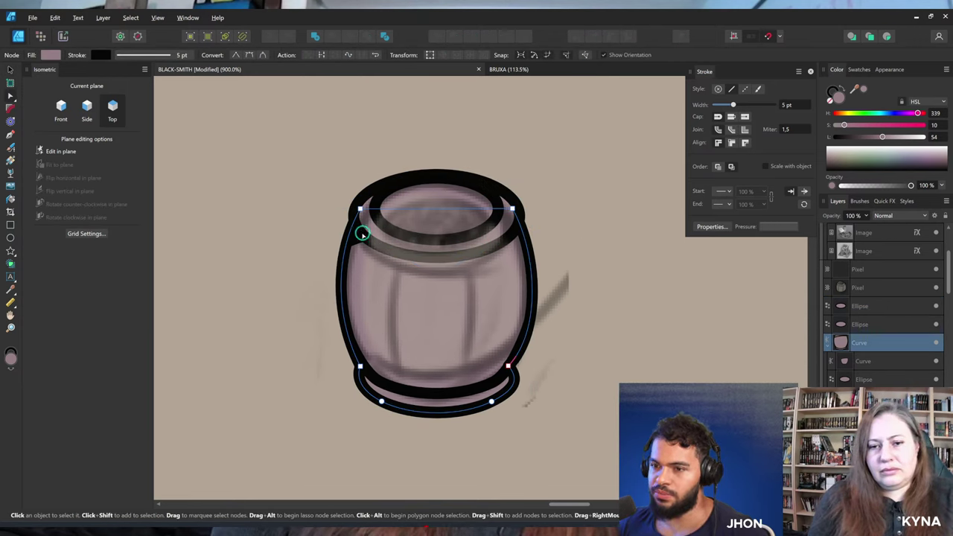
left_click(867, 362)
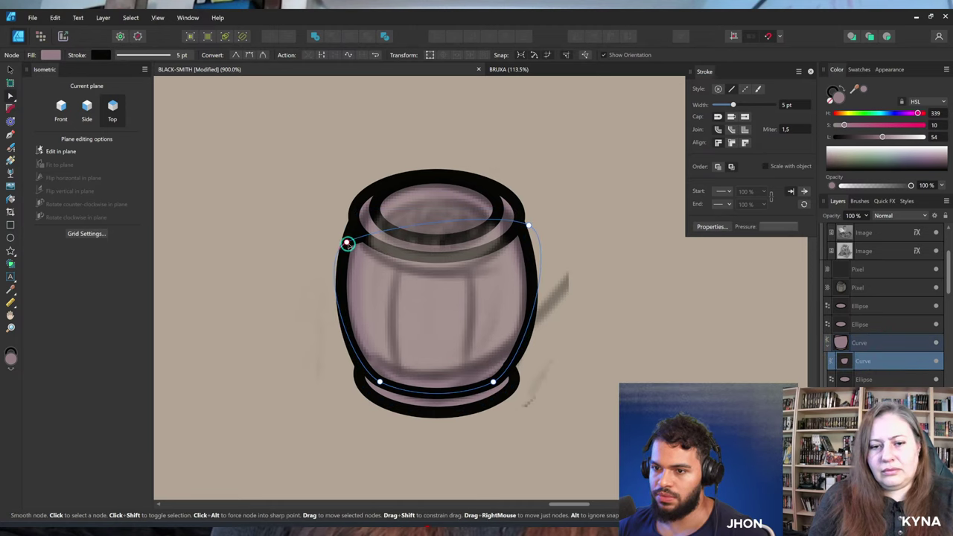
left_click_drag(347, 242, 350, 226)
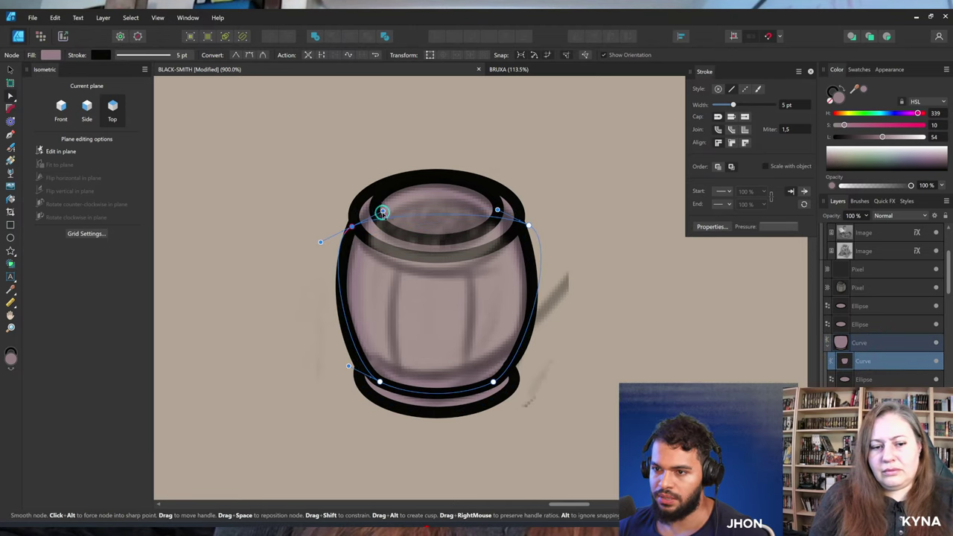
key("space")
left_click_drag(498, 221, 499, 219)
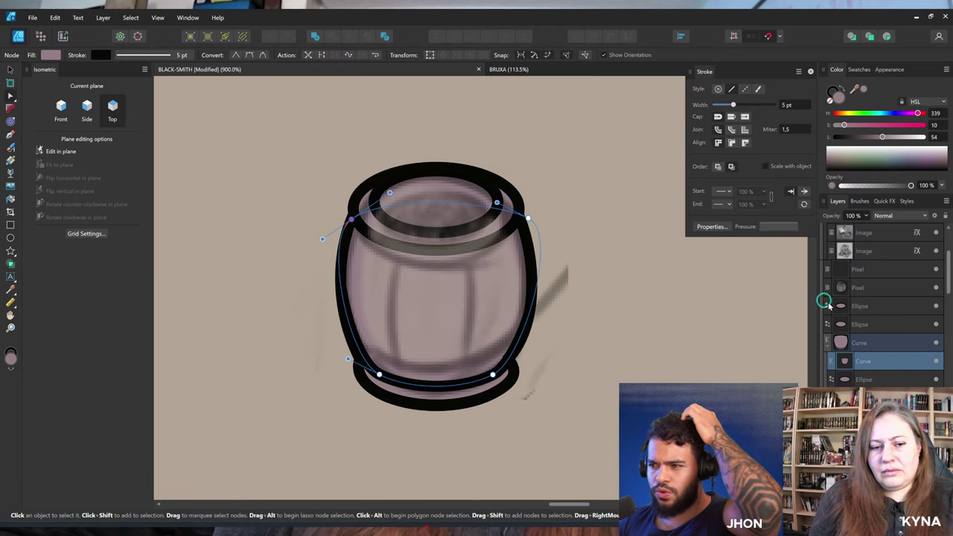
key("space")
left_click_drag(483, 272, 480, 264)
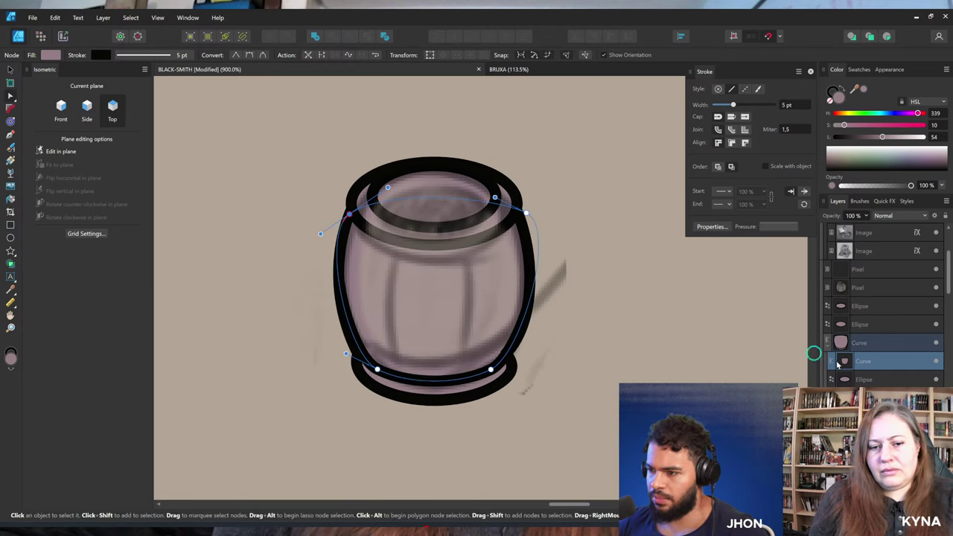
Lower the opacity of the barrel's sketch pixel layer to 25%.
left_click(857, 342)
left_click(868, 291)
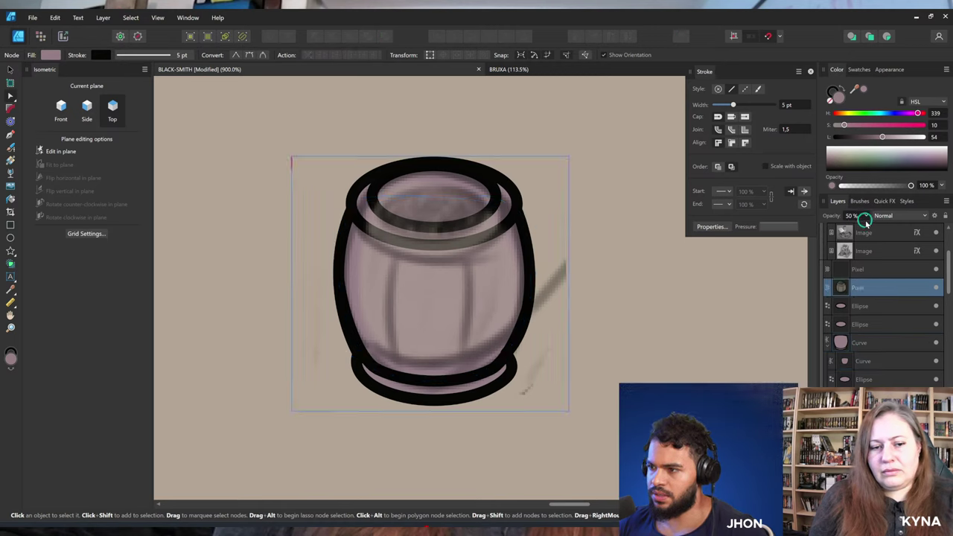
left_click_drag(866, 220, 849, 228)
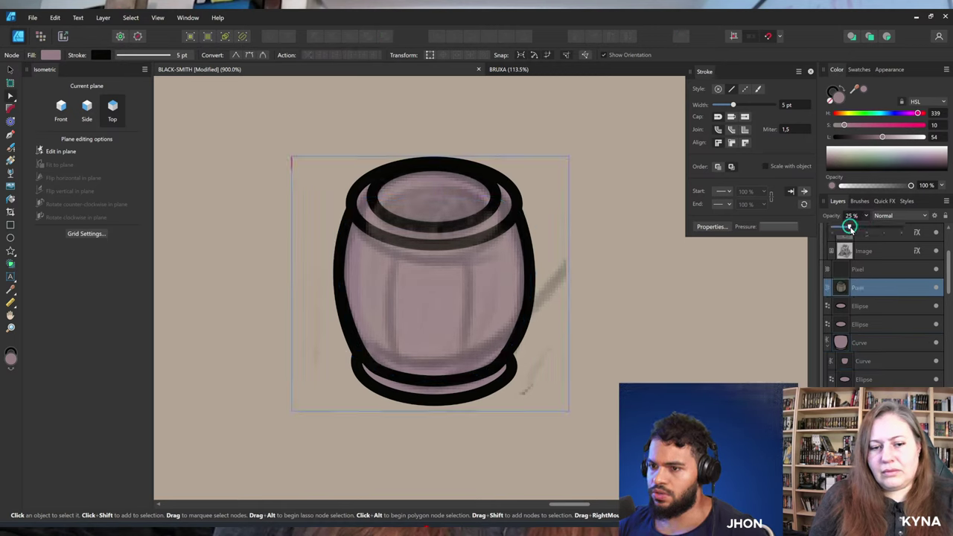
left_click(874, 294)
key("space")
left_click_drag(547, 271, 547, 281)
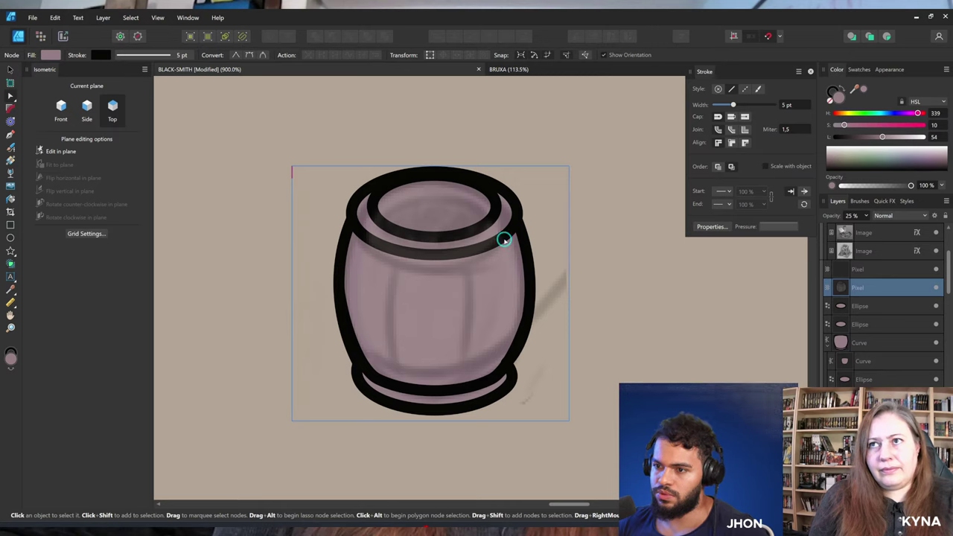
Select the ellipse nested in the body curve at the barrel's foot.
left_click(504, 239)
left_click(878, 361)
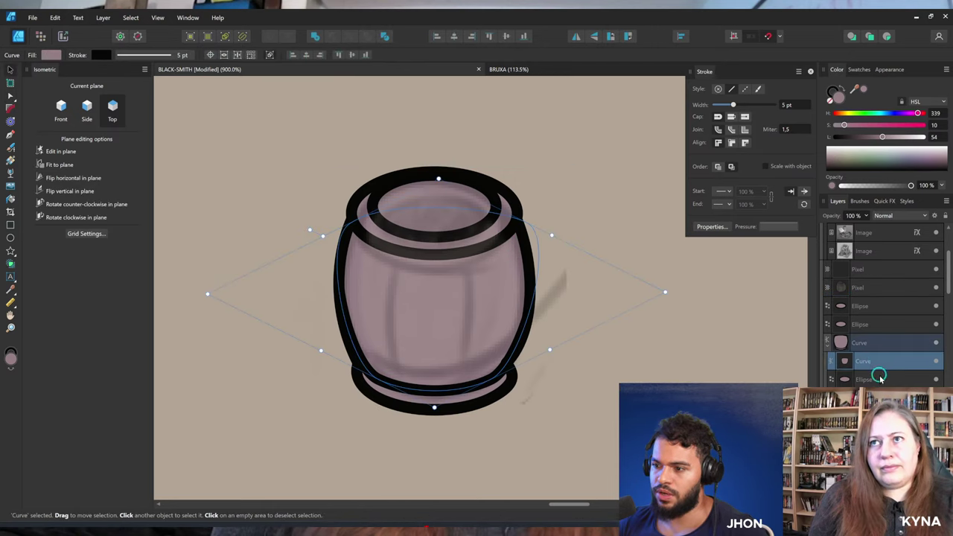
left_click(509, 371)
key("space")
left_click_drag(510, 292, 511, 298)
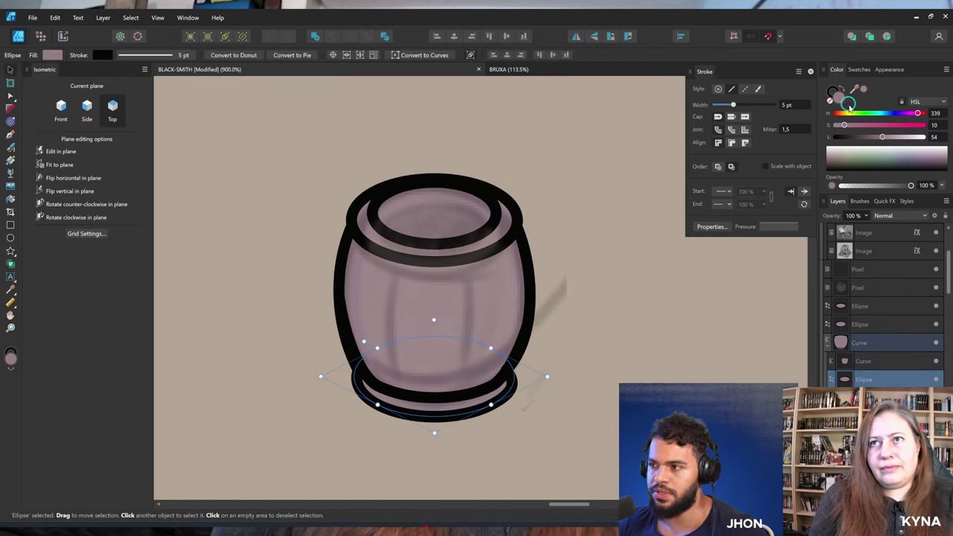
key("space")
left_click_drag(545, 209, 530, 217)
key("space")
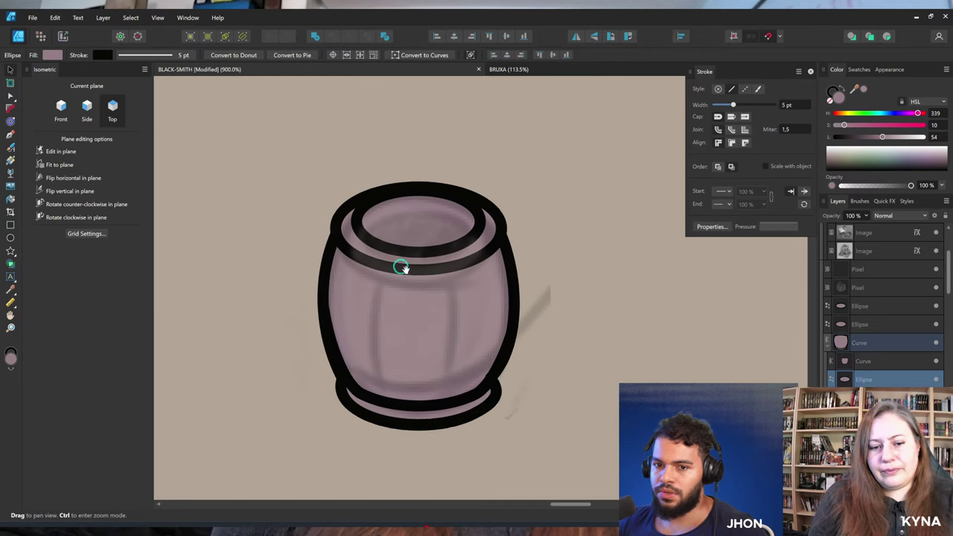
Select the barrel's body curve and pencil a vertical stave line down its left side, from the rim to the base.
left_click_drag(405, 269, 402, 265)
key("space")
left_click_drag(411, 301, 418, 299)
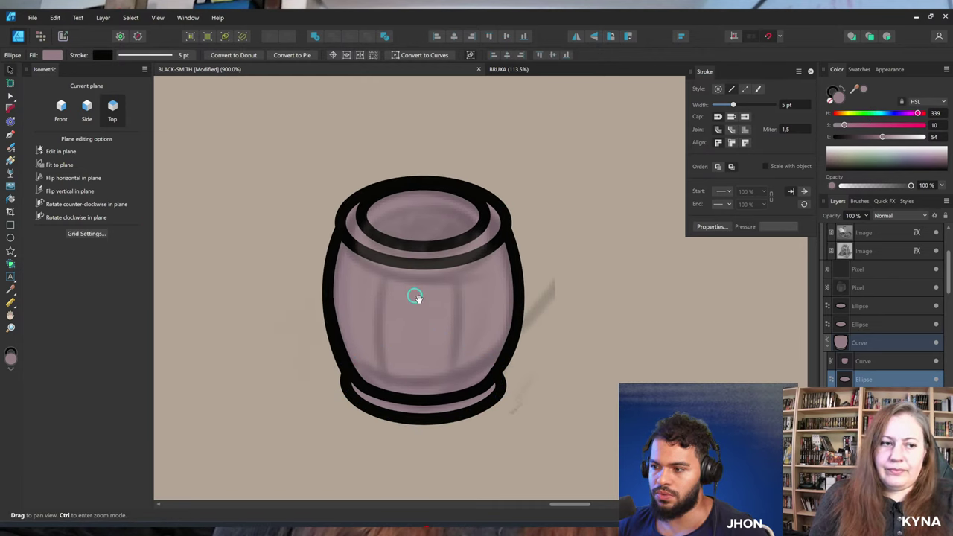
left_click(476, 353, "shift")
key("space")
left_click_drag(565, 346, 568, 345)
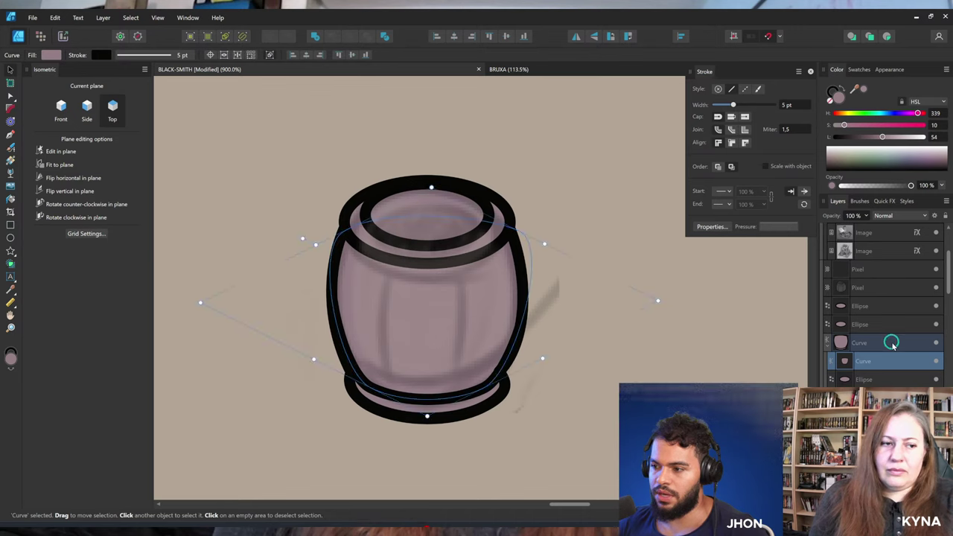
left_click(893, 343)
key("space")
left_click_drag(425, 287, 437, 269)
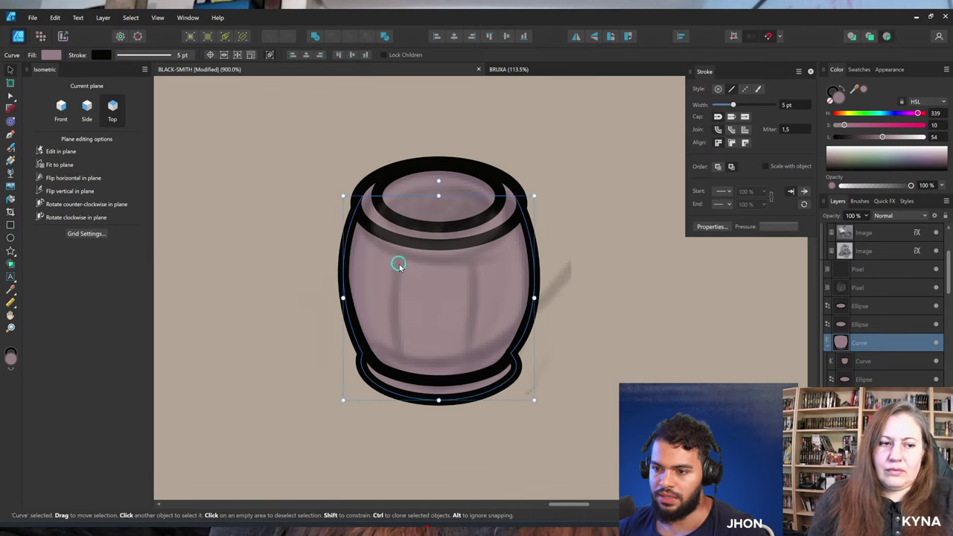
key("n")
mouse_move(401, 230)
left_mouse_down()
mouse_move(389, 276)
mouse_move(394, 377)
mouse_move(403, 380)
left_mouse_up()
Delete the extra nodes near the left stave line's upper end and bend the line outward to follow the barrel.
key("a")
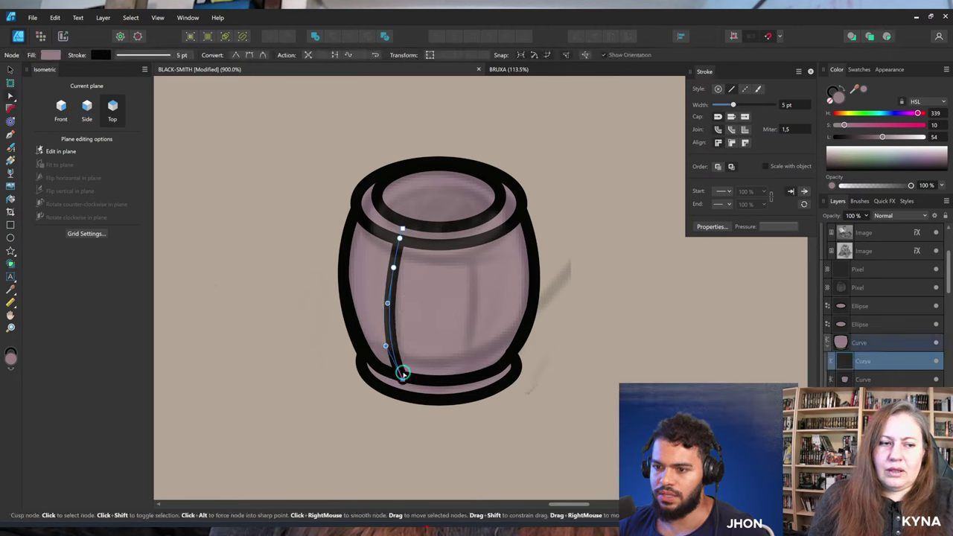
left_click(394, 269)
key("Delete")
left_click(400, 239)
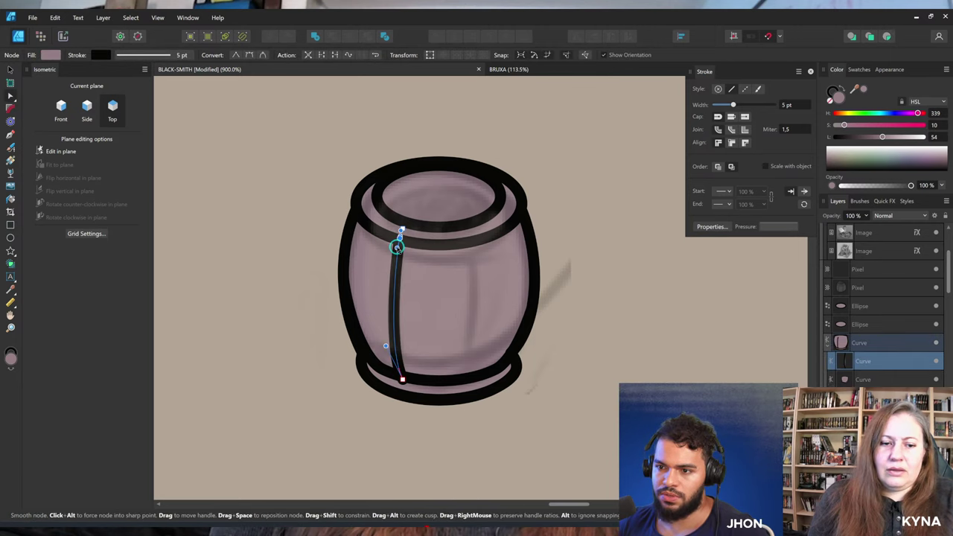
key("Delete")
left_click(387, 251)
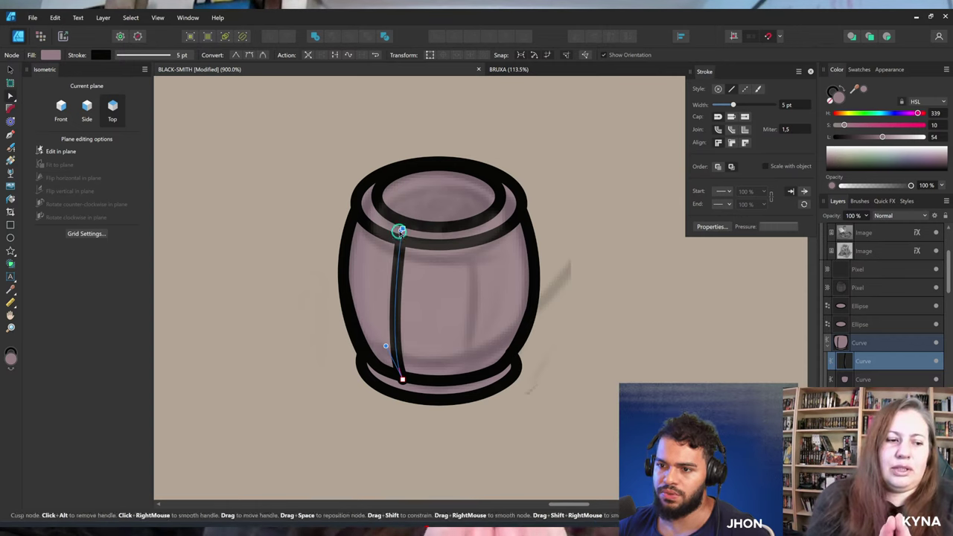
left_click_drag(402, 230, 378, 263)
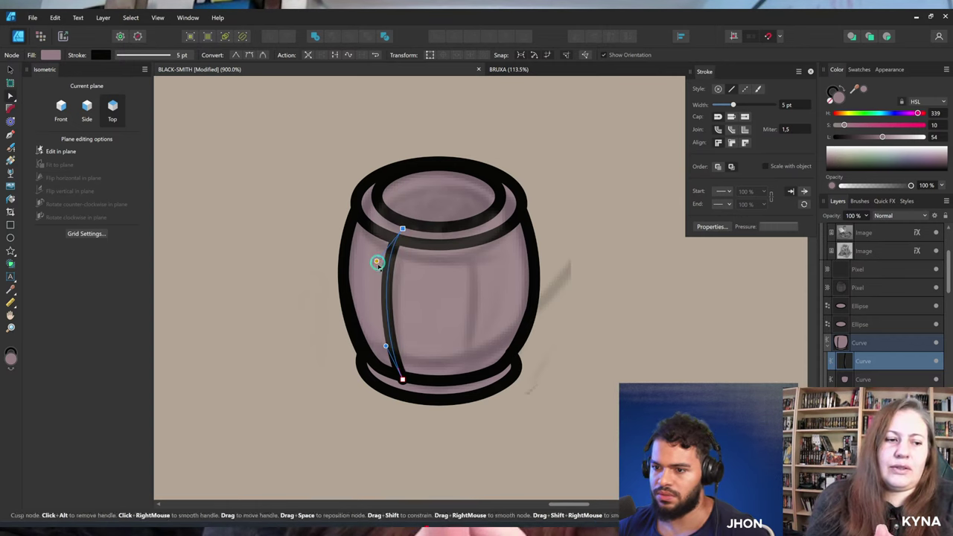
left_click(403, 378)
key("Escape")
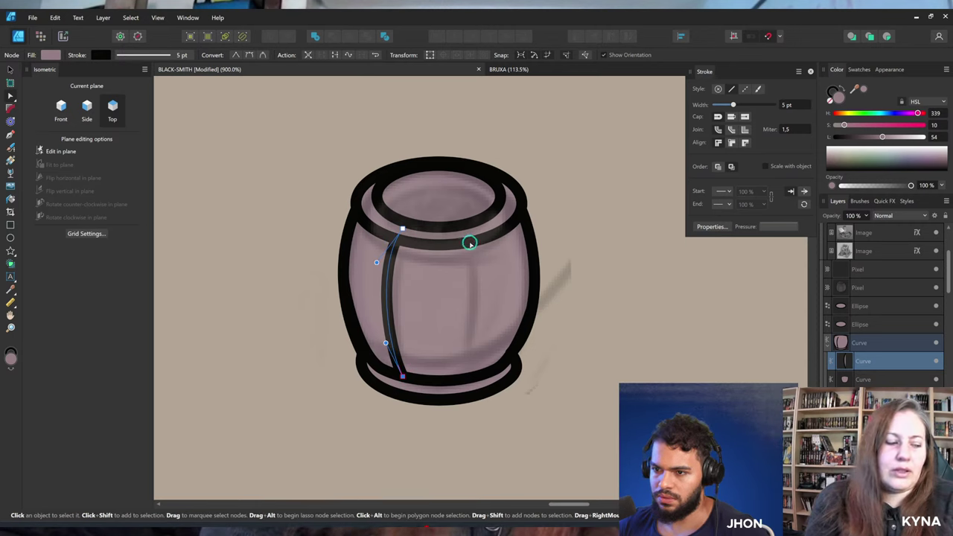
Pencil a second stave line down the barrel's right side and bow its lower part outward.
key("n")
mouse_move(468, 241)
left_mouse_down()
mouse_move(478, 297)
mouse_move(462, 364)
left_mouse_up()
key("a")
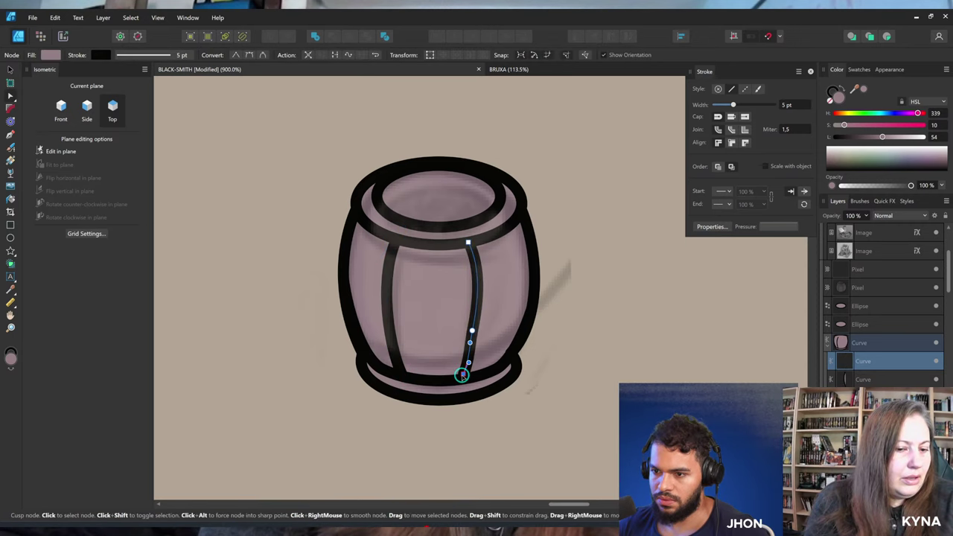
left_click_drag(467, 363, 481, 350)
key("v")
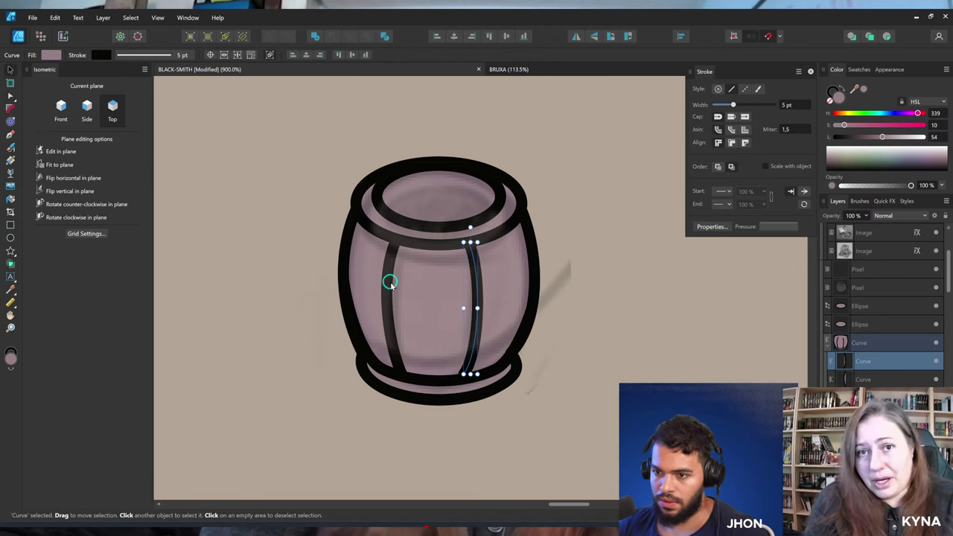
Lock the barrel's sketch pixel layer and shift the left stave line slightly toward the barrel's middle.
left_click(388, 290)
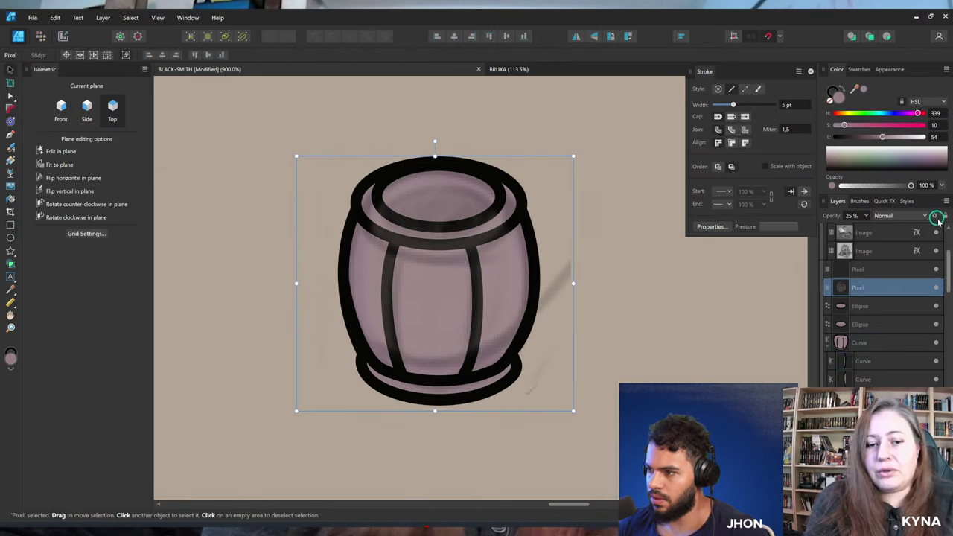
left_click(941, 216)
left_click(390, 306)
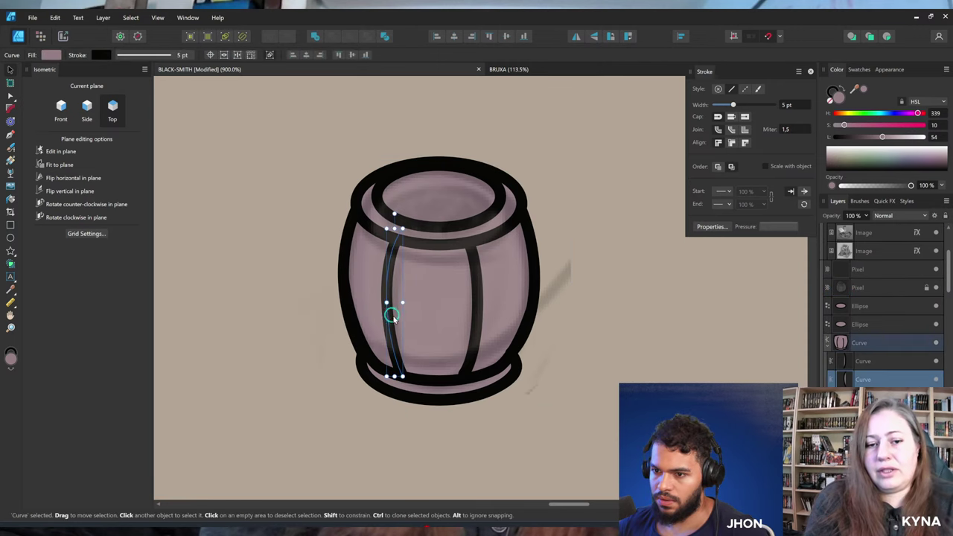
left_click_drag(404, 229, 404, 235)
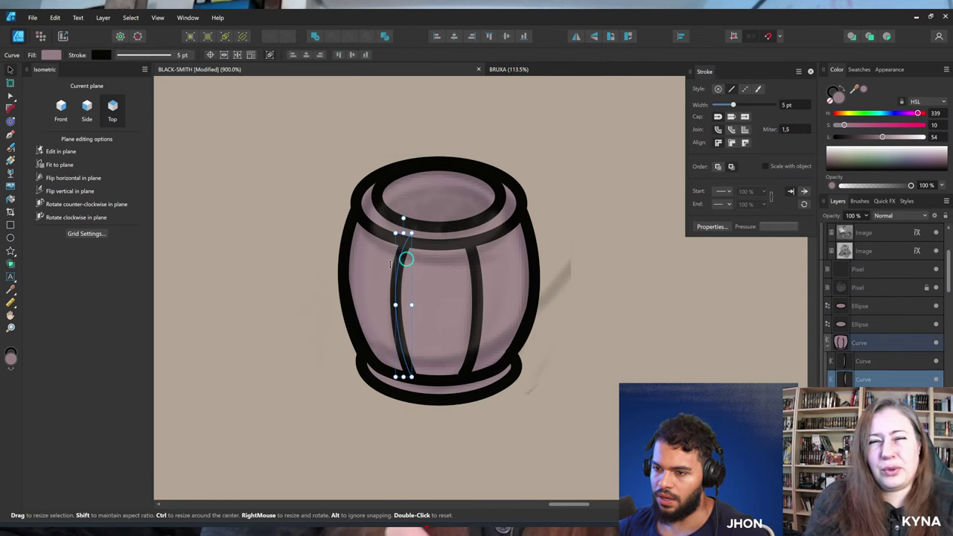
Scale down the two concentric ellipses that form the barrel's rim and opening.
key("z")
left_click_drag(469, 224, 474, 198)
scroll(474, 198, "up", 3)
key("v")
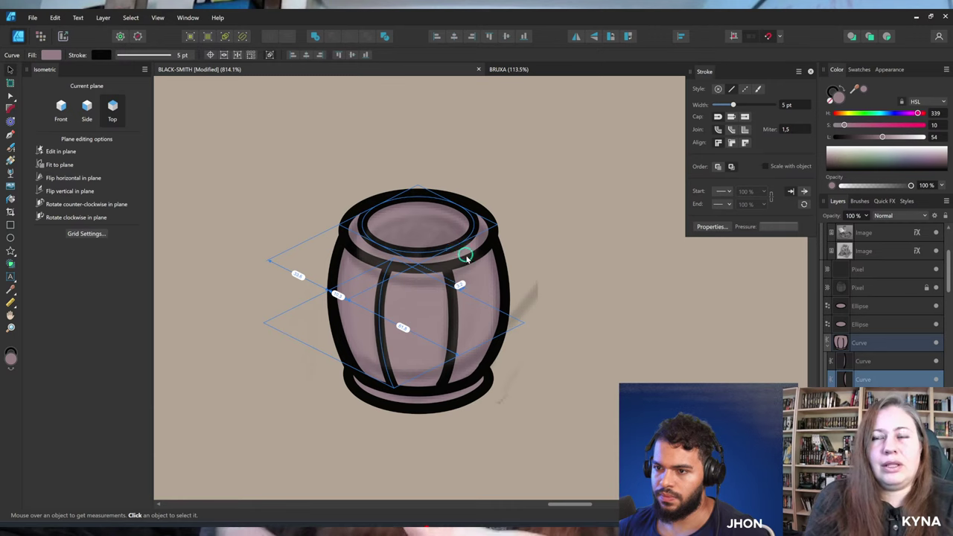
left_click(478, 266)
left_click(478, 265, "shift")
left_click_drag(477, 265, 479, 250)
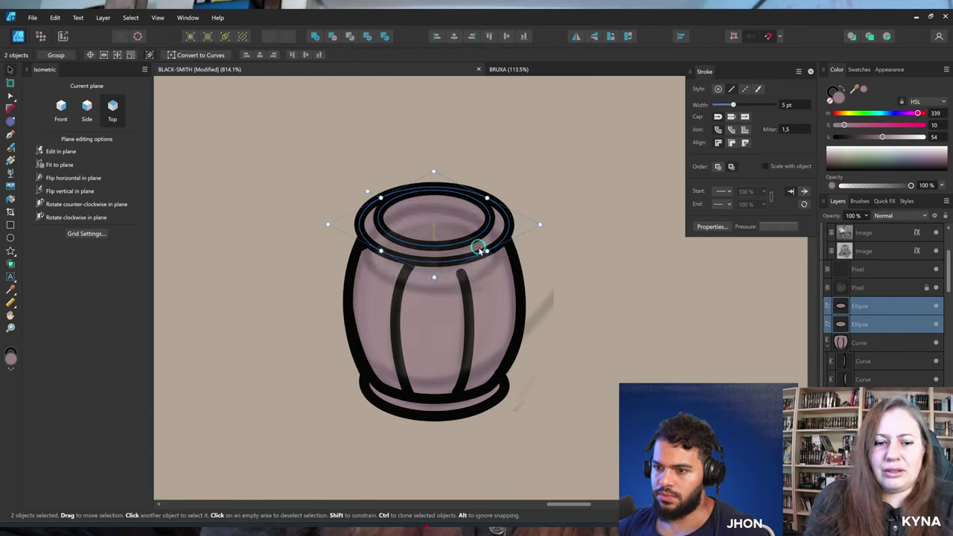
left_click_drag(435, 173, 436, 196)
left_click(462, 228)
Raise both upper corner nodes of the barrel's body curve so they meet the smaller rim.
left_click(470, 268)
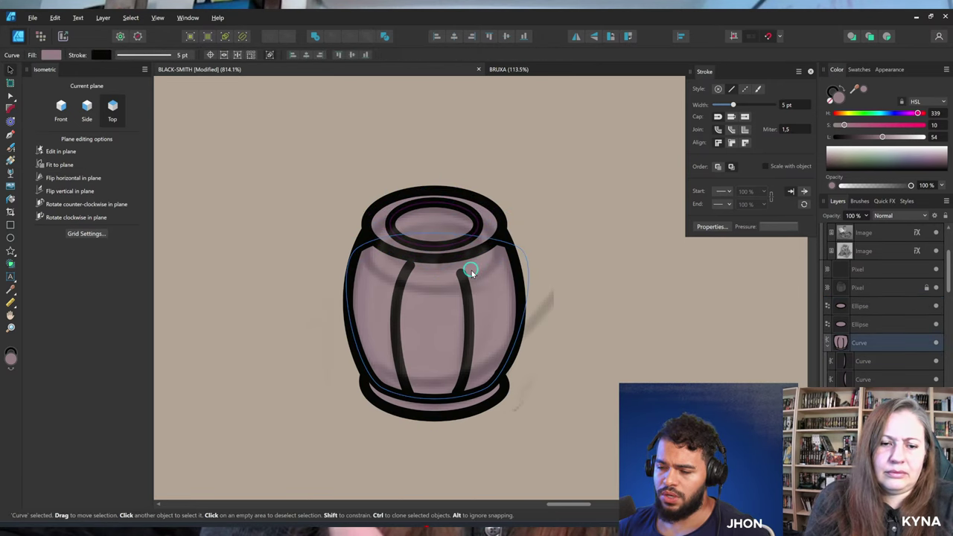
left_click_drag(460, 265, 532, 238)
left_click(856, 345)
key("a")
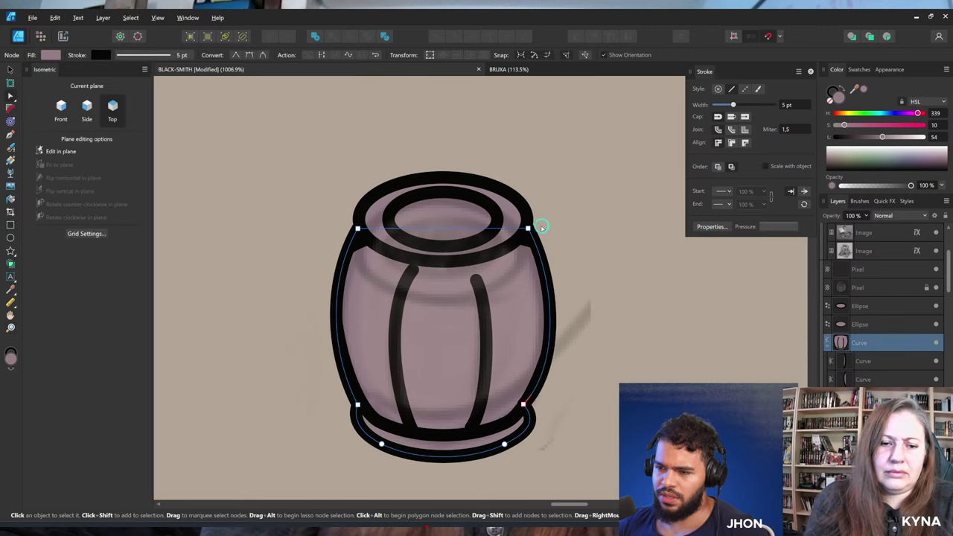
mouse_move(529, 231)
left_mouse_down()
mouse_move(533, 242)
mouse_move(526, 222)
left_mouse_up()
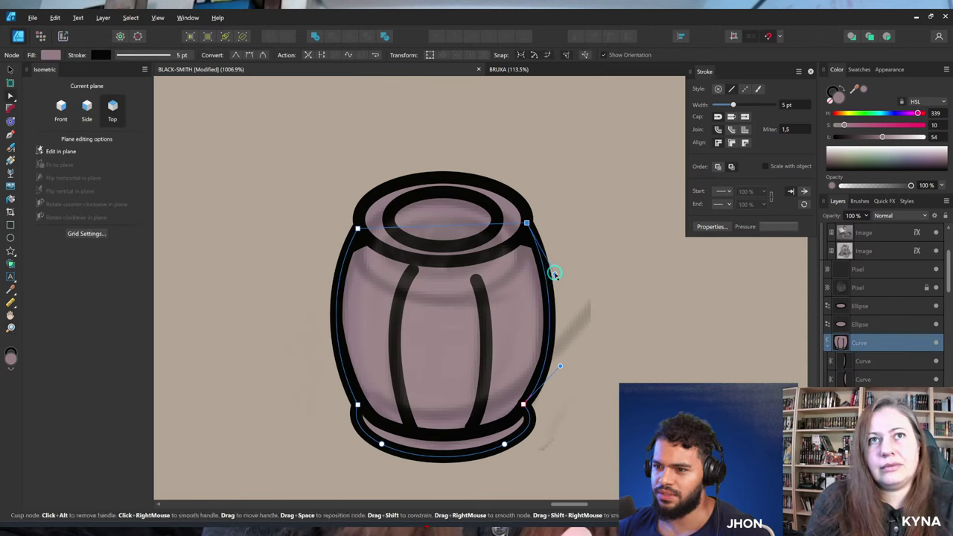
left_click_drag(358, 228, 357, 221)
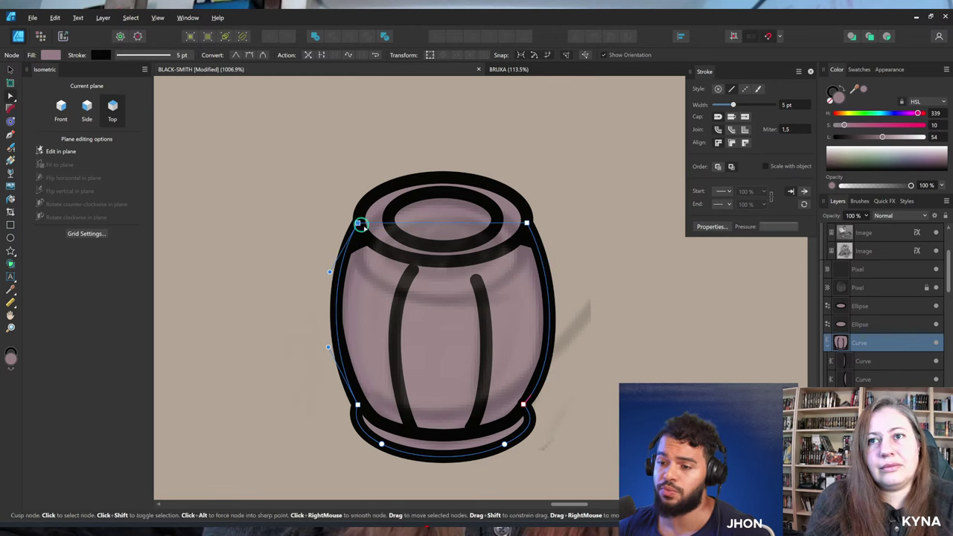
Reshape the inner curve nested in the barrel body by moving its upper side nodes outward and upward behind the rim.
left_click(366, 245)
key("v")
left_click(361, 248)
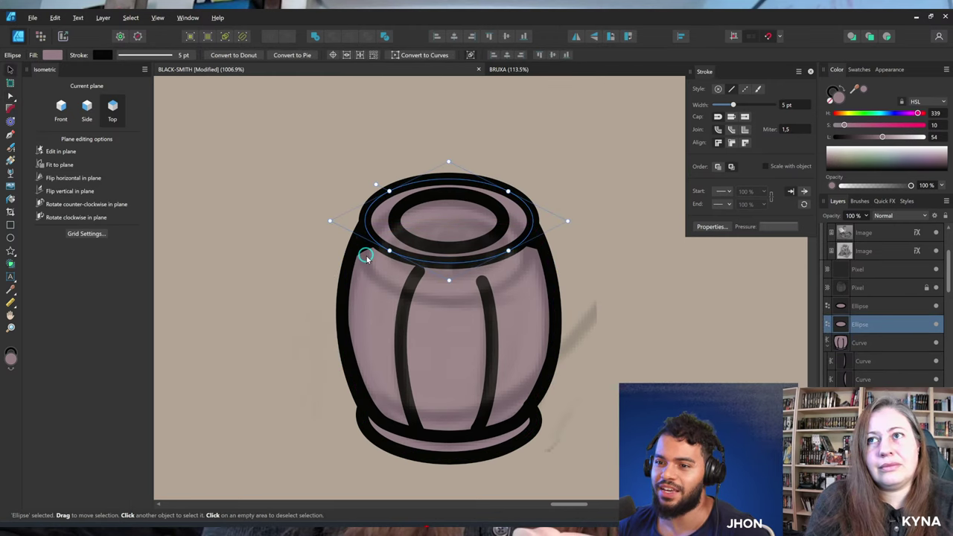
left_click(365, 254)
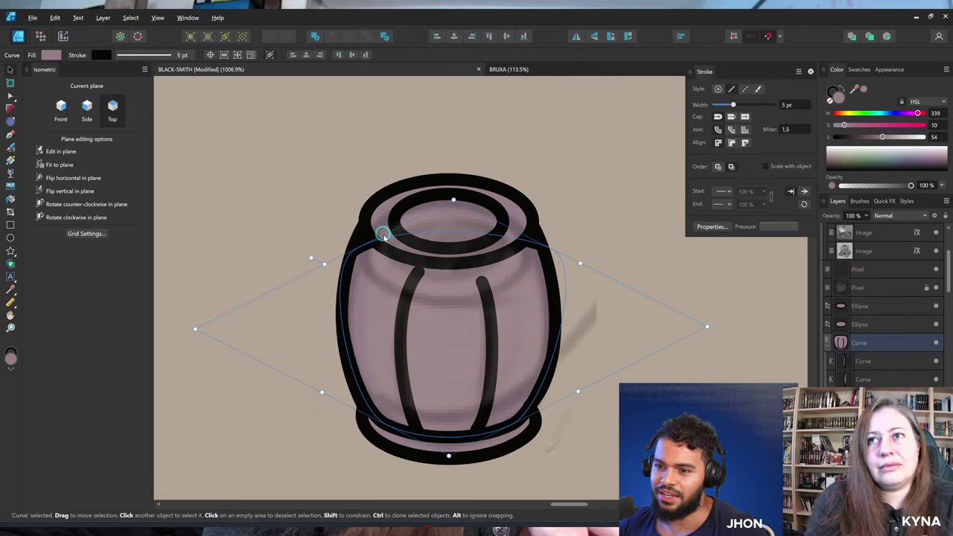
key("a")
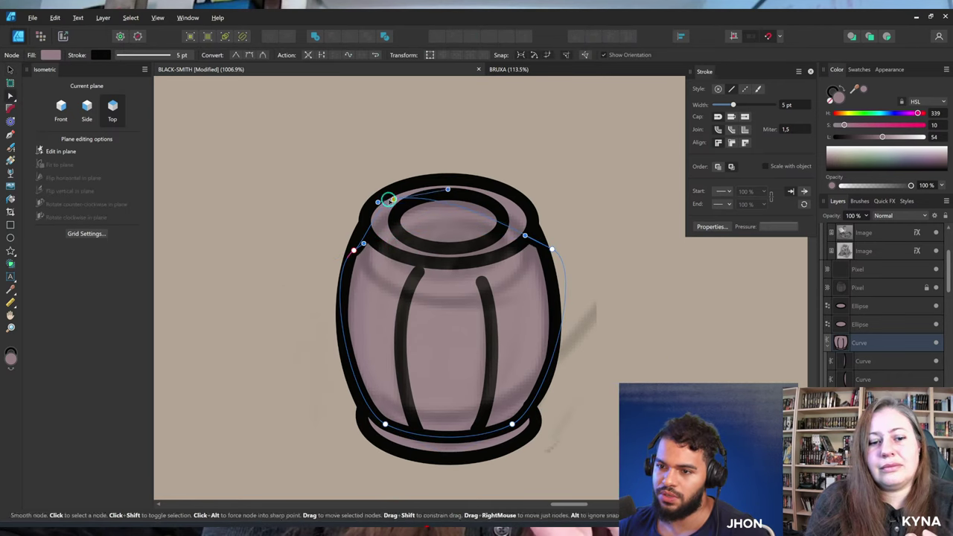
left_click_drag(362, 245, 339, 248)
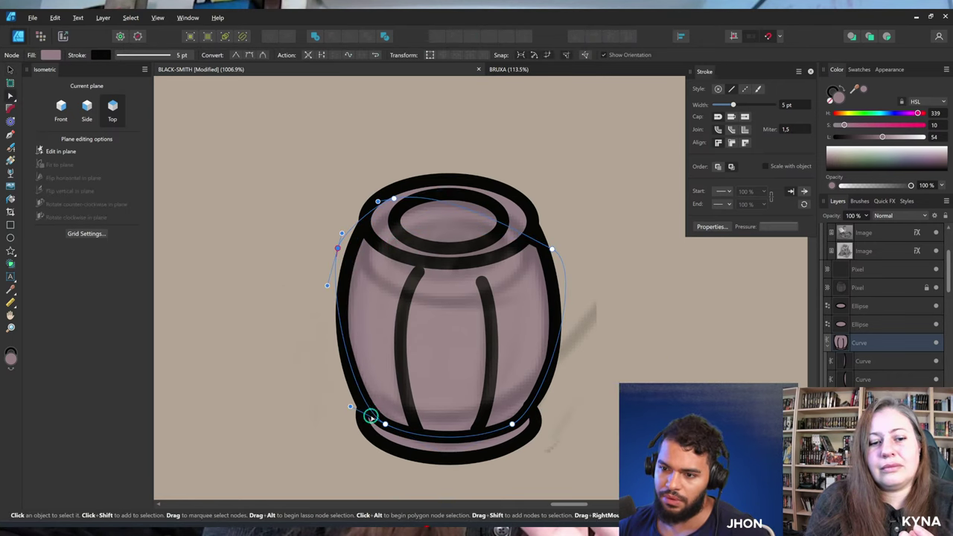
left_click_drag(552, 248, 553, 214)
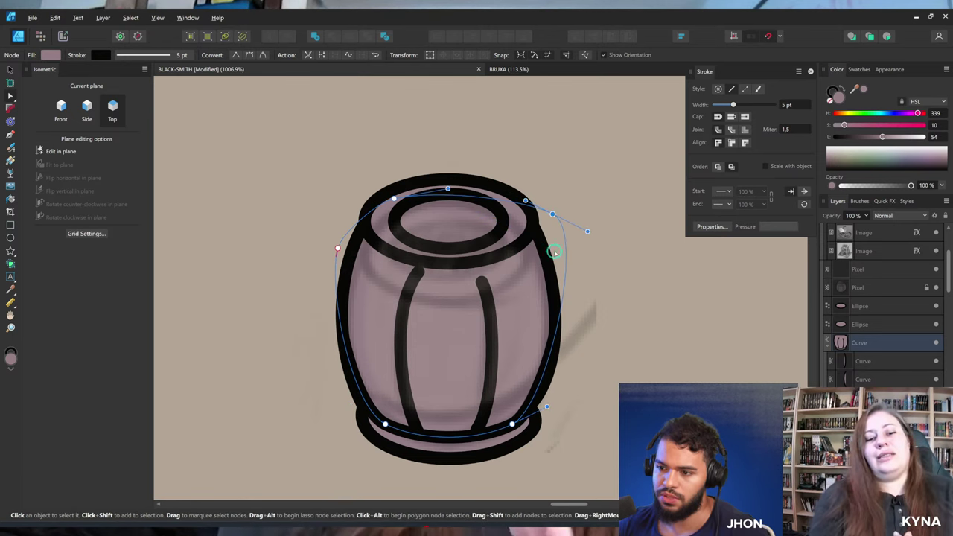
left_click(548, 407)
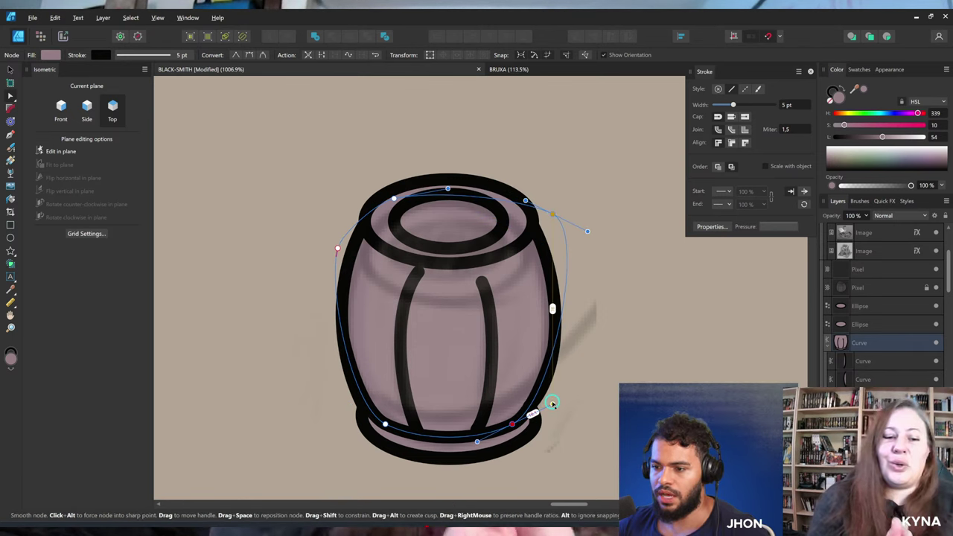
Extend the upper ends of both stave lines to the rim and enlarge the outer rim ellipse slightly.
left_click(489, 340)
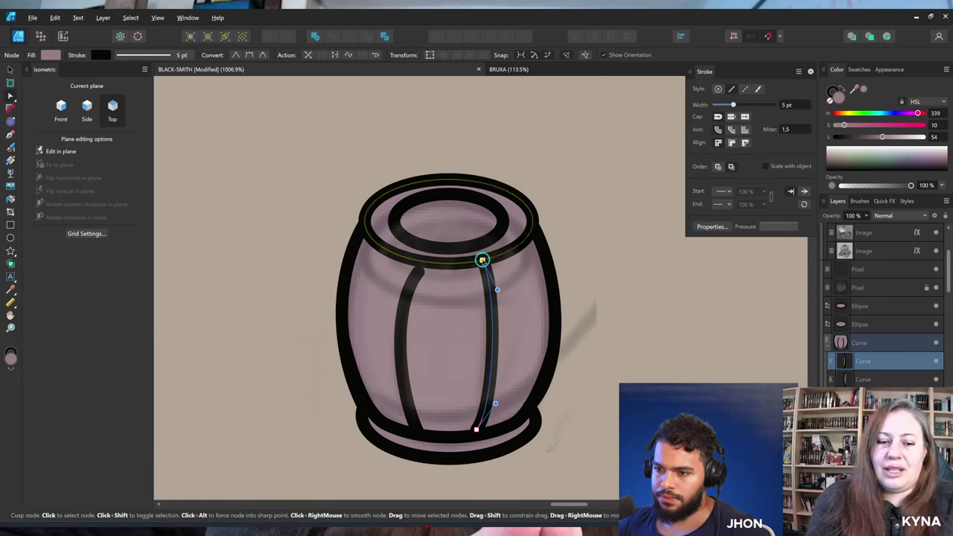
left_click(416, 273)
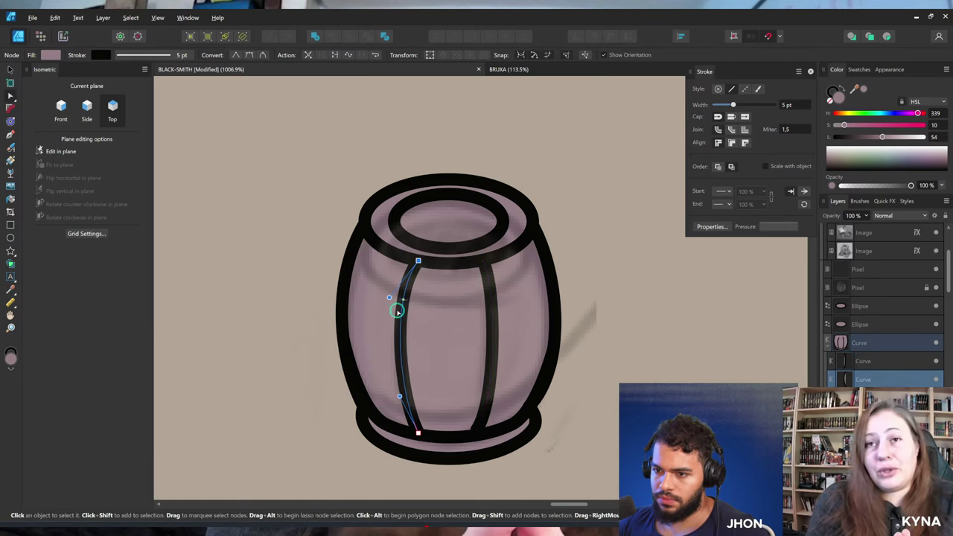
left_click(454, 263)
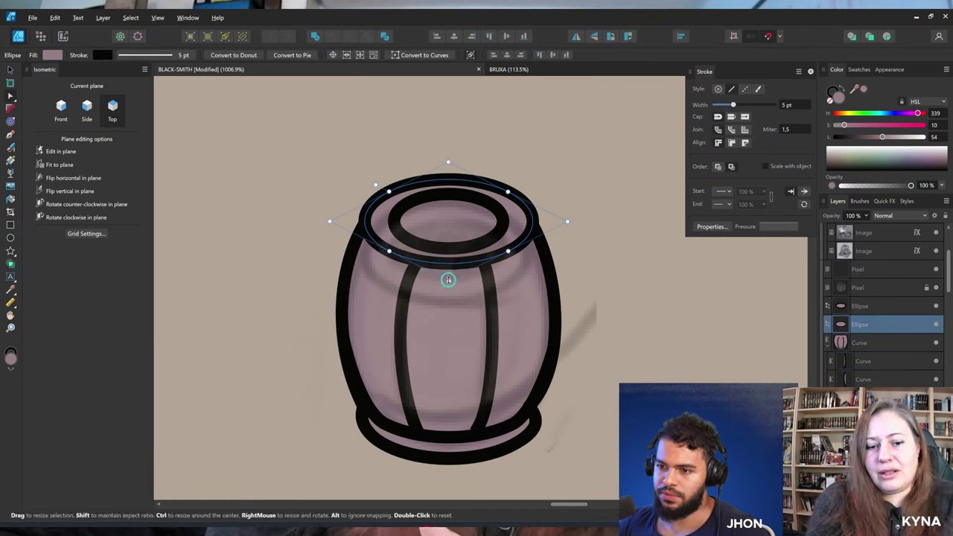
Convert the inner ellipse of the barrel's opening to curves and turn on transform mode for its nodes.
left_click(447, 240)
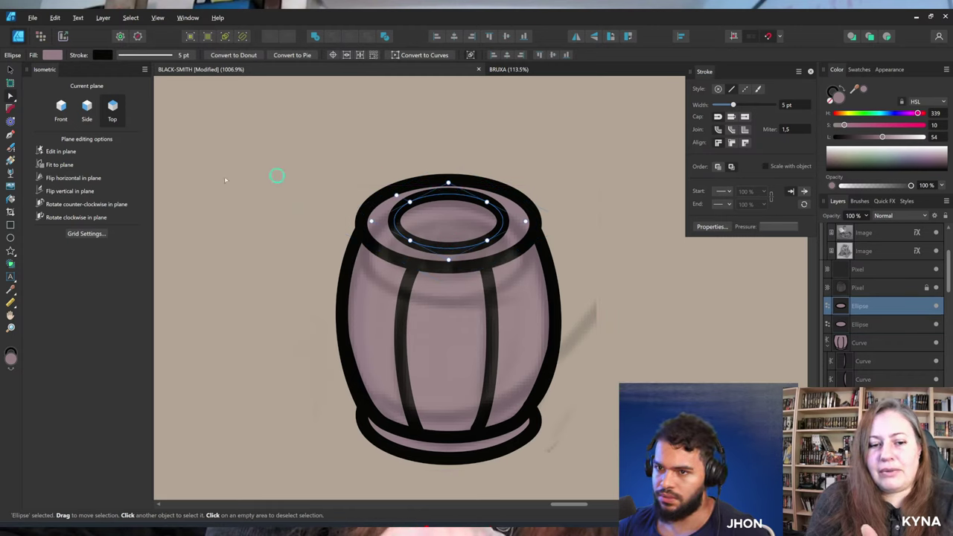
left_click(401, 58)
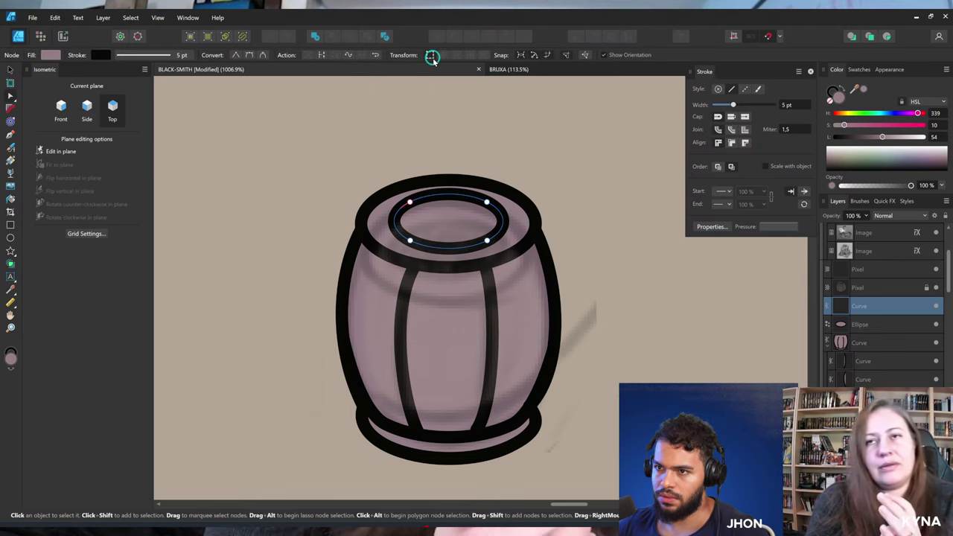
left_click(432, 58)
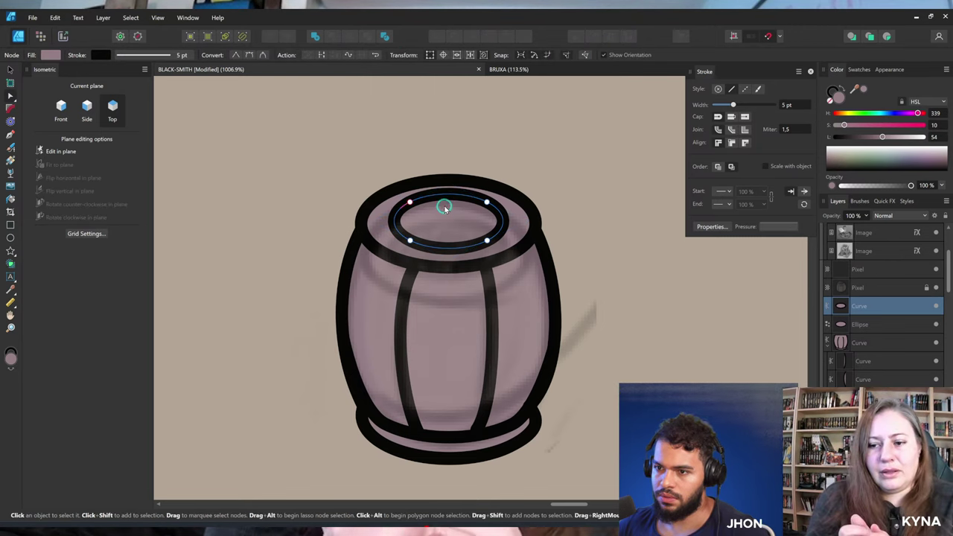
Scale the opening's inner curve down slightly about its center and switch its selection box to regular bounds.
key("v")
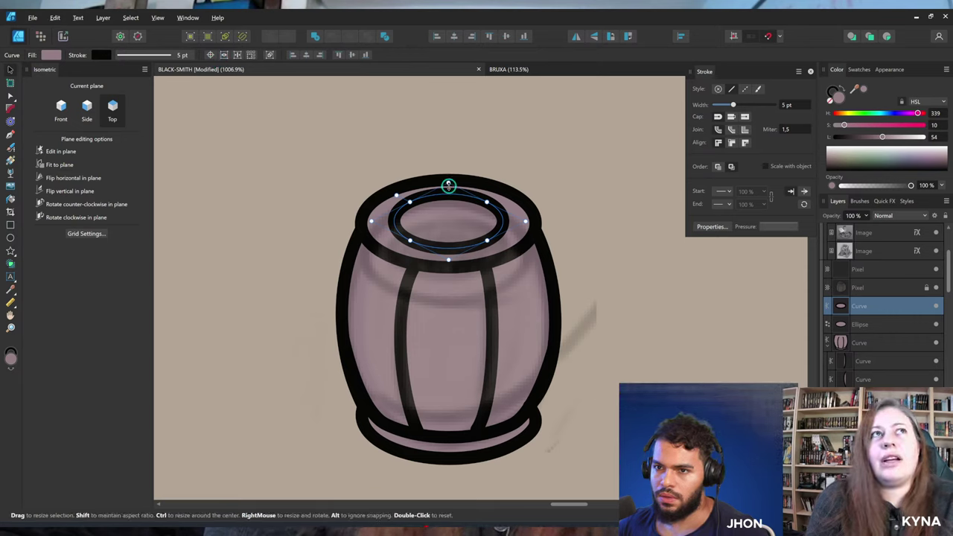
left_click_drag(448, 185, 450, 188)
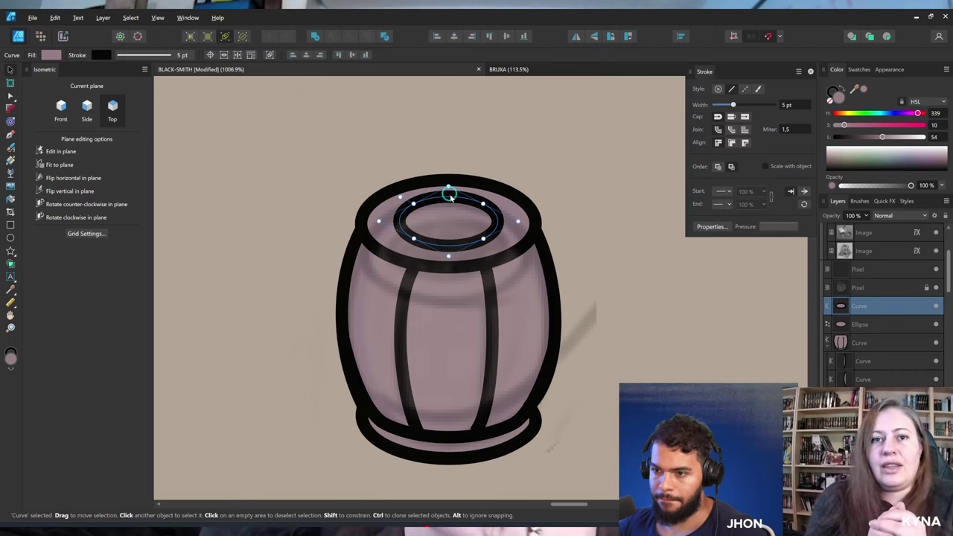
key("period")
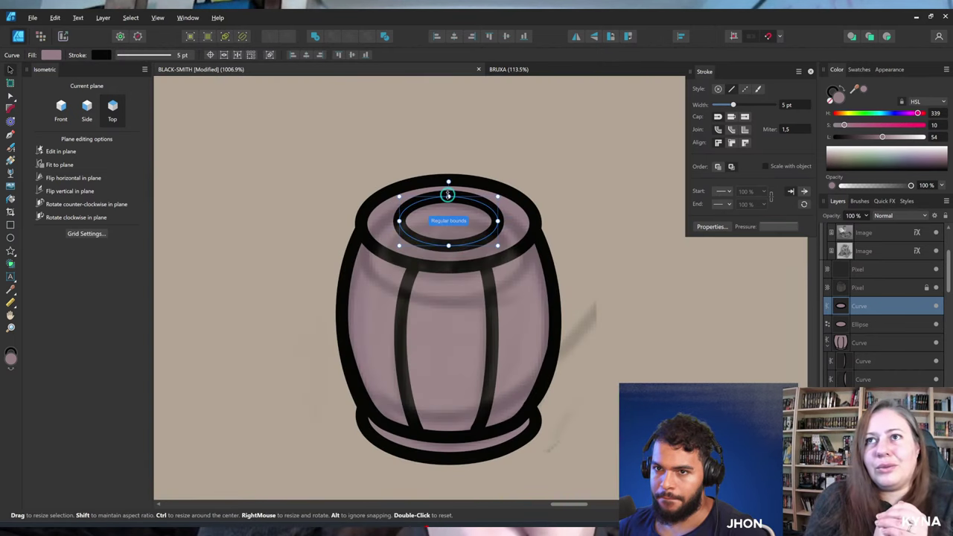
key("ctrl+y")
key("ctrl+y")
key("ctrl+y")
key("ctrl+y")
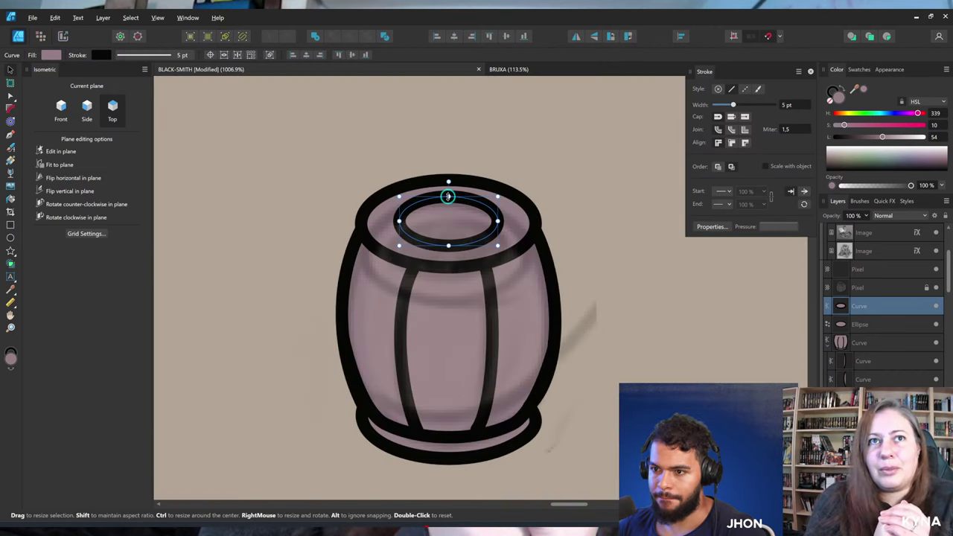
Try to stretch the opening's inner curve upward, and cycle its selection box through planar bounds and base box.
key("period")
key("period")
mouse_move(448, 196)
left_mouse_down()
mouse_move(452, 209)
mouse_move(444, 176)
mouse_move(448, 186)
left_mouse_up()
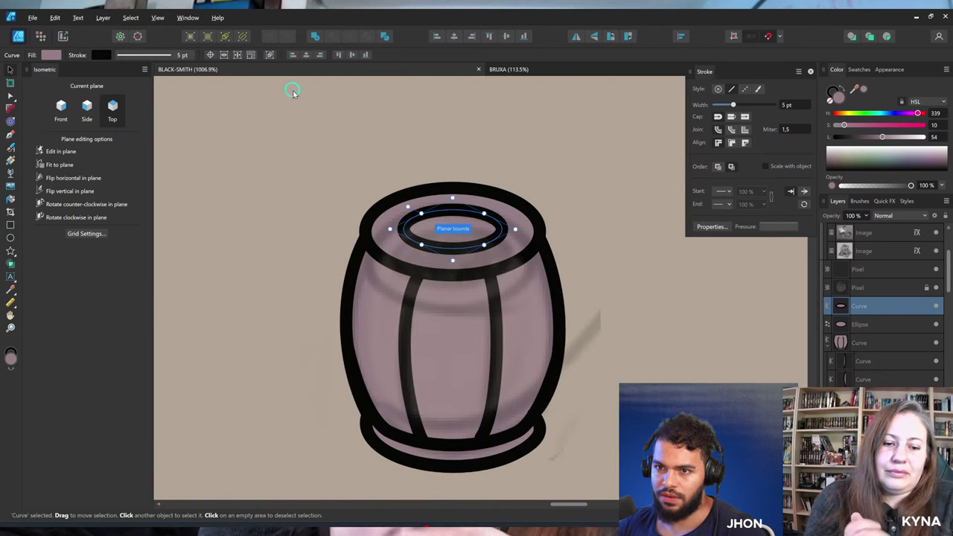
key("period")
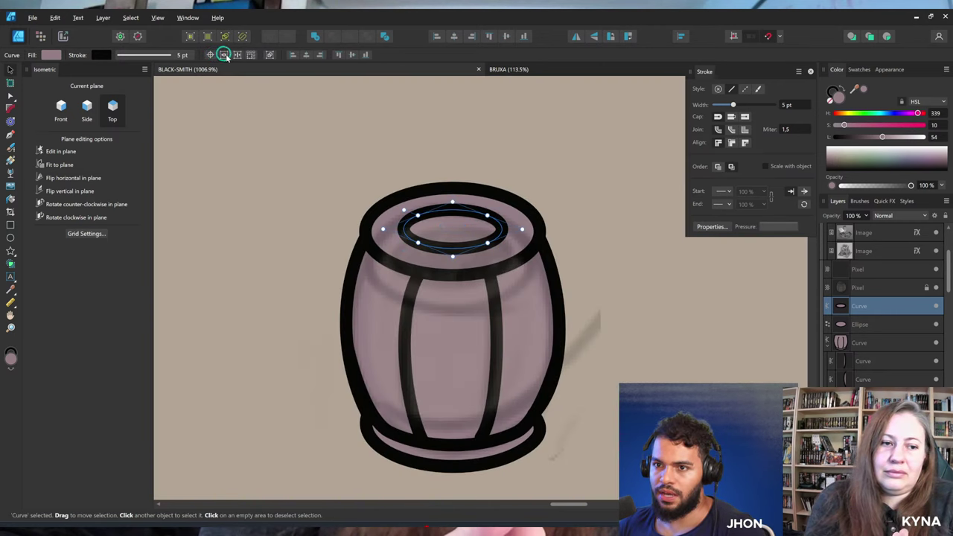
scroll(473, 211, "up", 3)
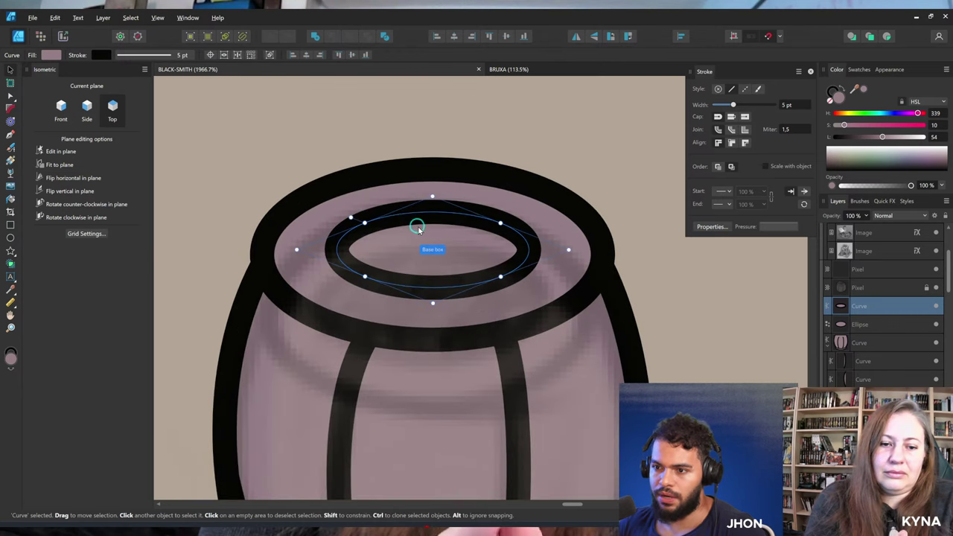
left_click(434, 247)
left_click(442, 254)
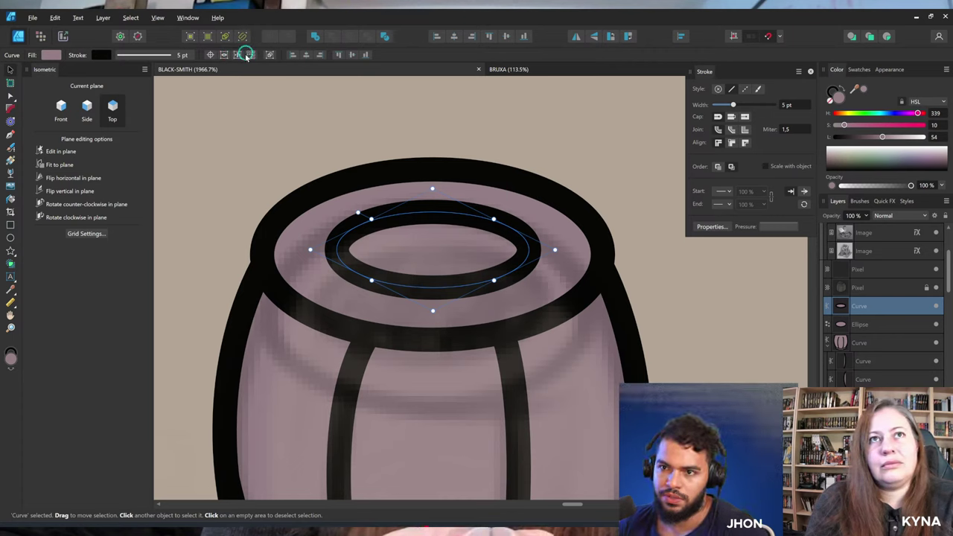
Switch the inner curve's selection box to regular bounds and try to stretch its upper edge slightly upward.
left_click(446, 250)
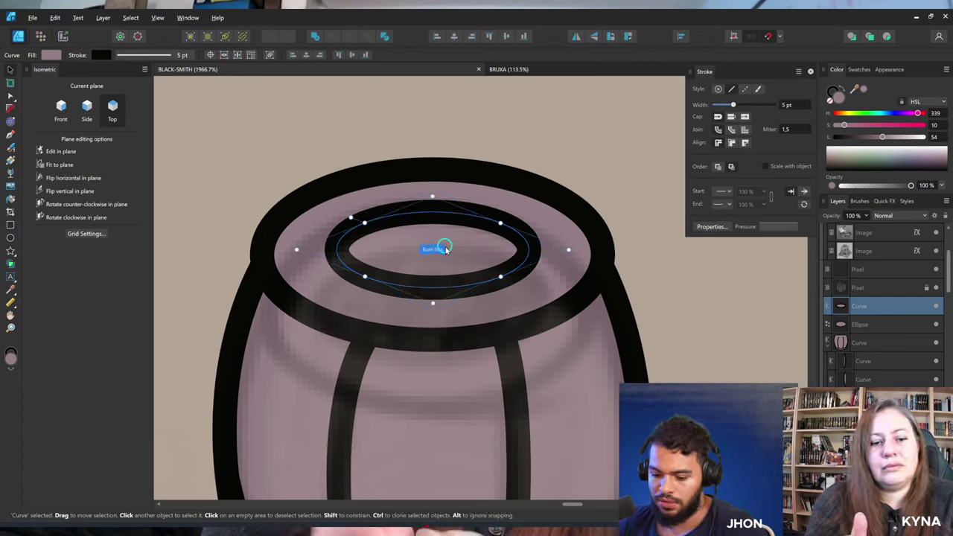
left_click(445, 250)
left_click(445, 251)
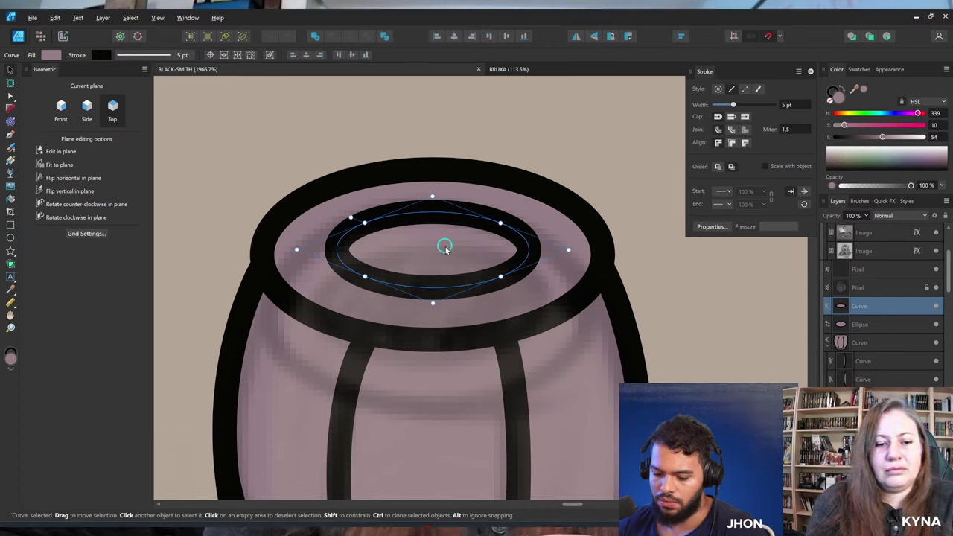
left_click(445, 250)
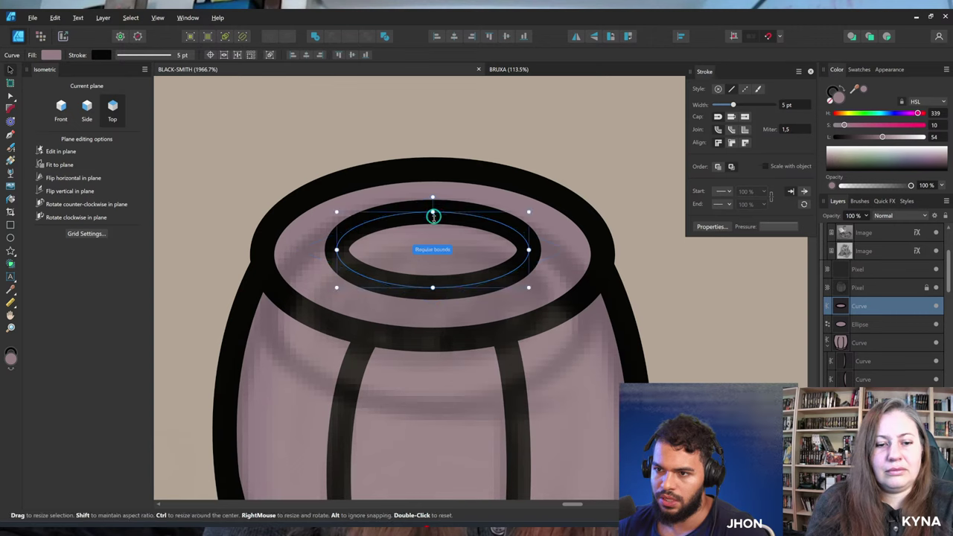
left_click_drag(432, 216, 433, 207)
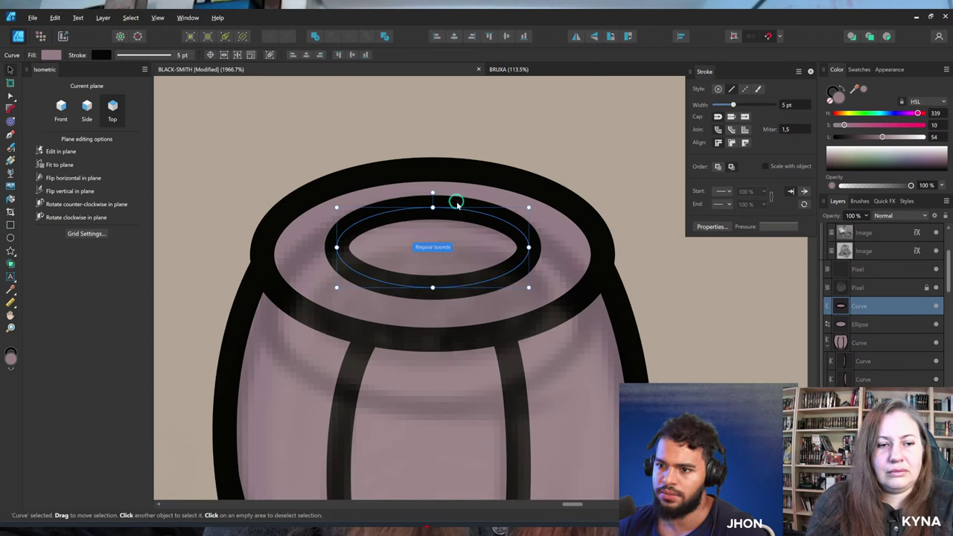
left_click(431, 198)
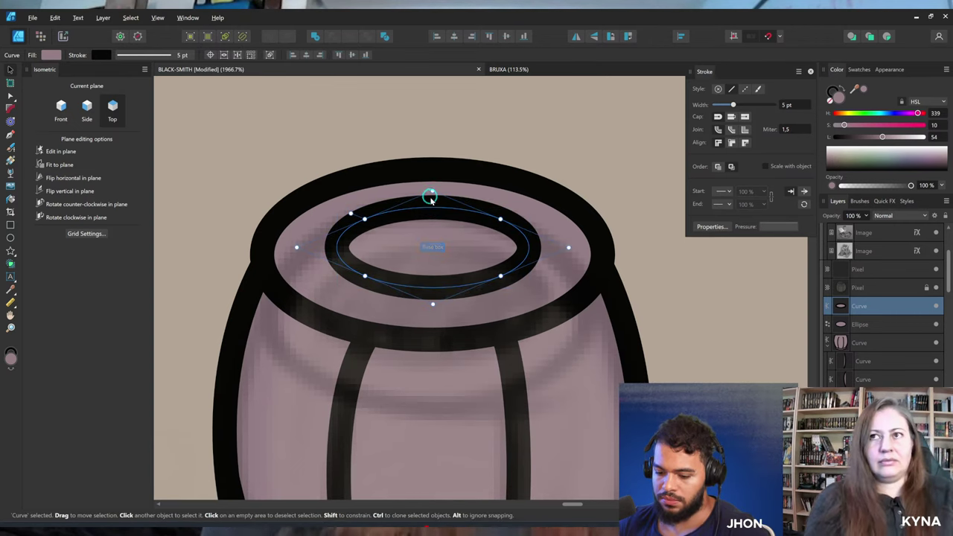
key("z")
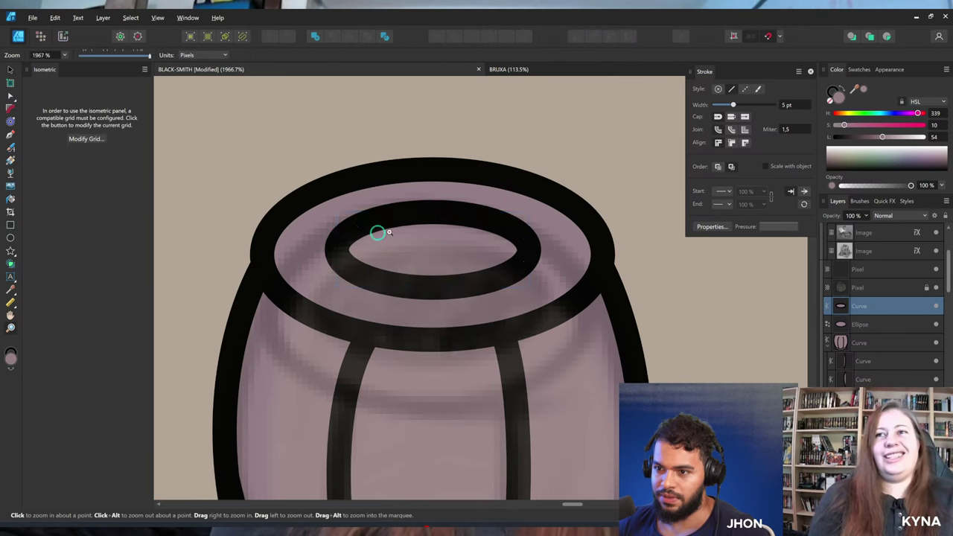
Darken the fill of the barrel's opening to a lightness of 28.
left_click_drag(378, 233, 418, 284)
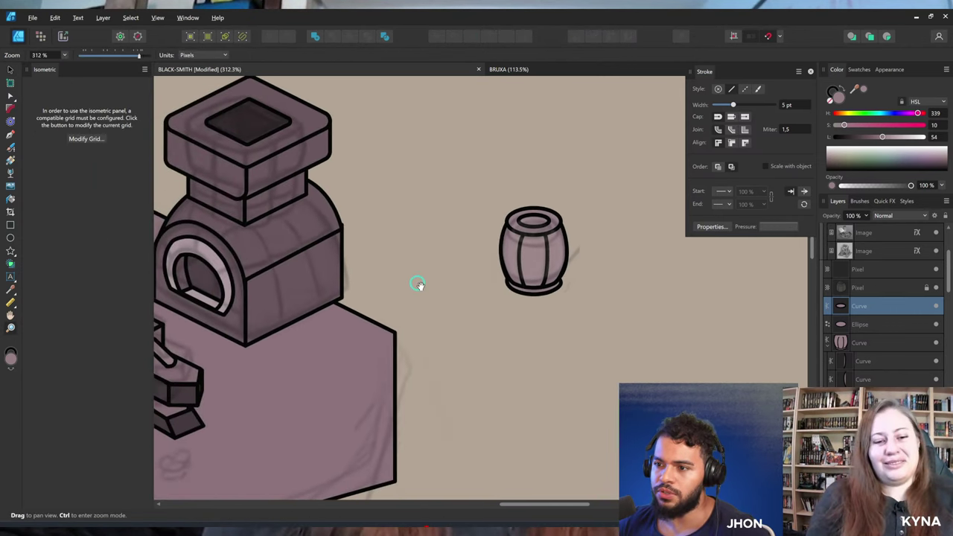
scroll(429, 287, "down", 1)
scroll(551, 260, "up", 8)
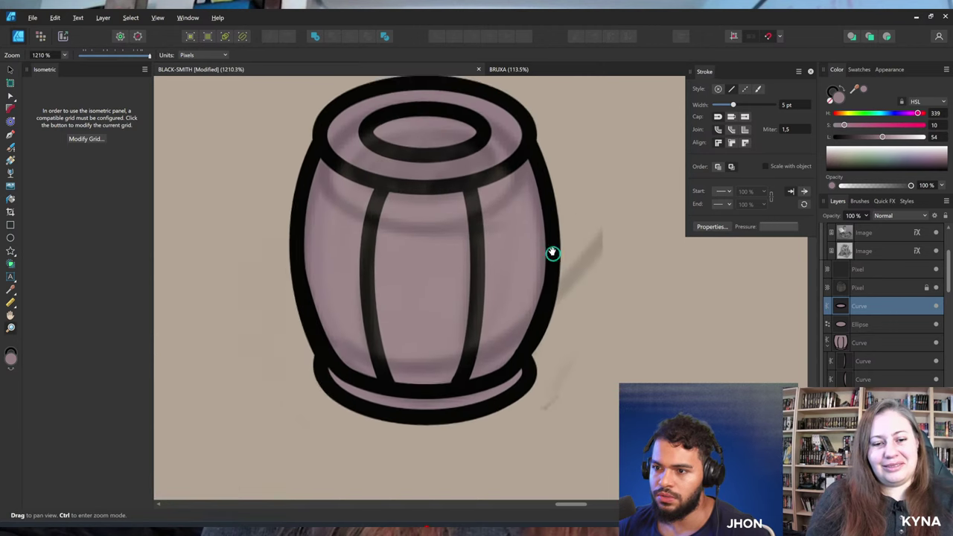
key("v")
left_click_drag(882, 137, 873, 139)
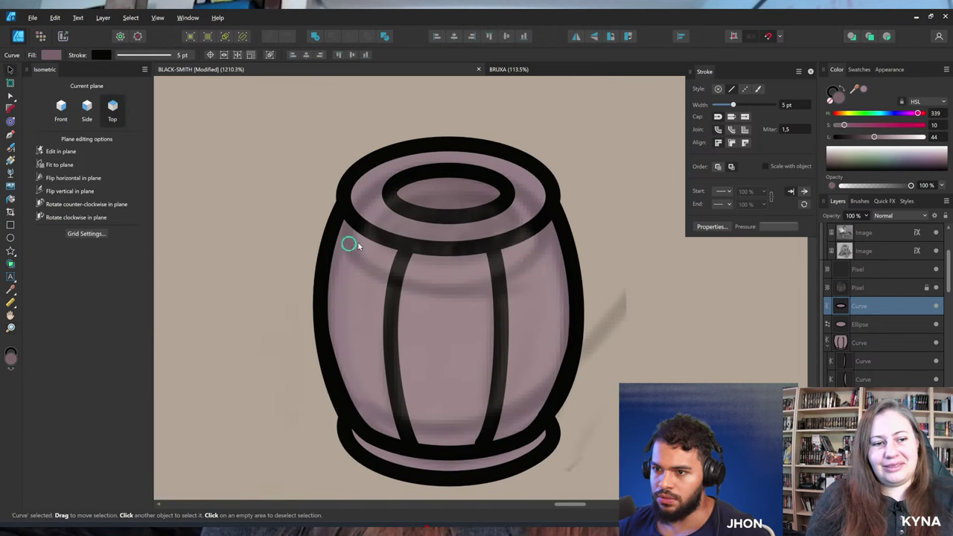
scroll(521, 208, "down", 2)
left_click(860, 138)
Select the opening curve, the rim ellipse and the barrel body with its stave lines, and group them.
key("z")
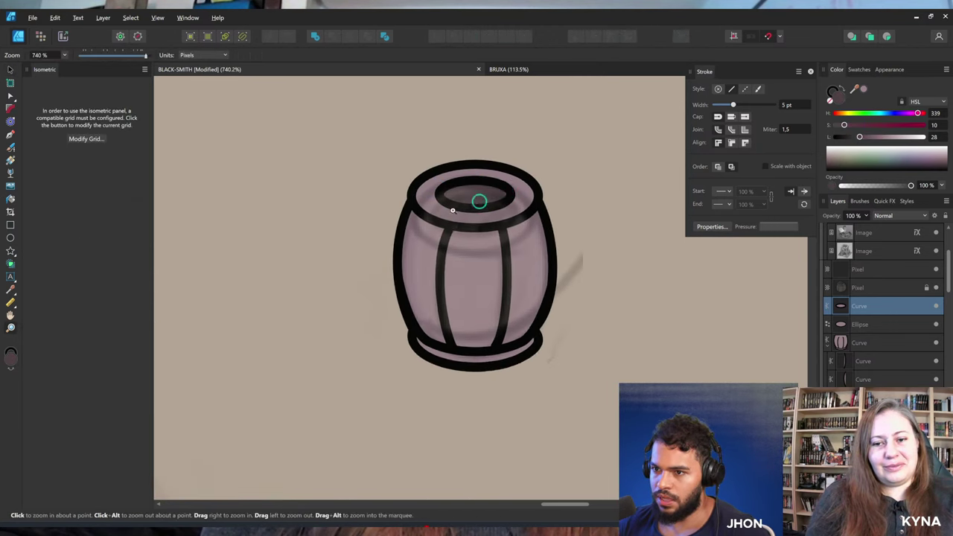
left_click_drag(479, 202, 362, 306)
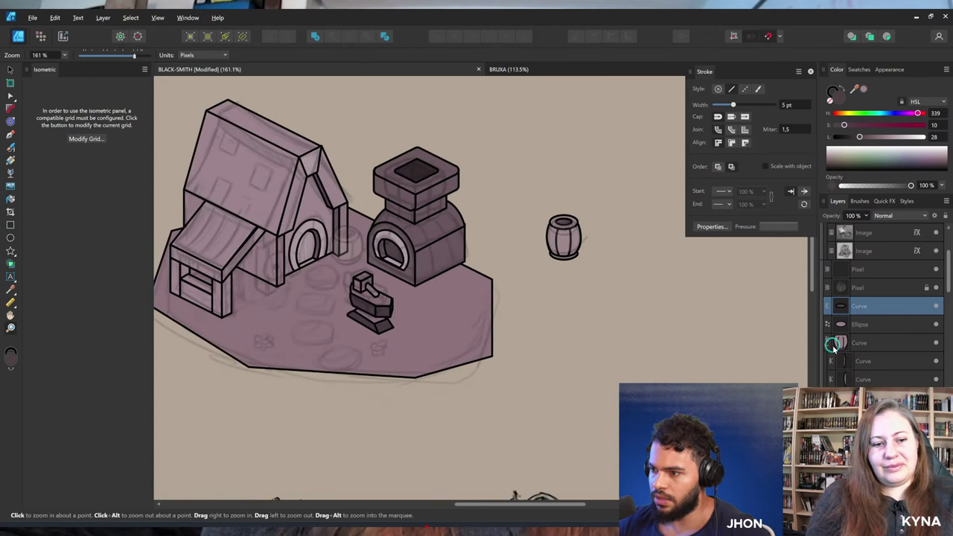
left_click(834, 344, "shift")
key("v")
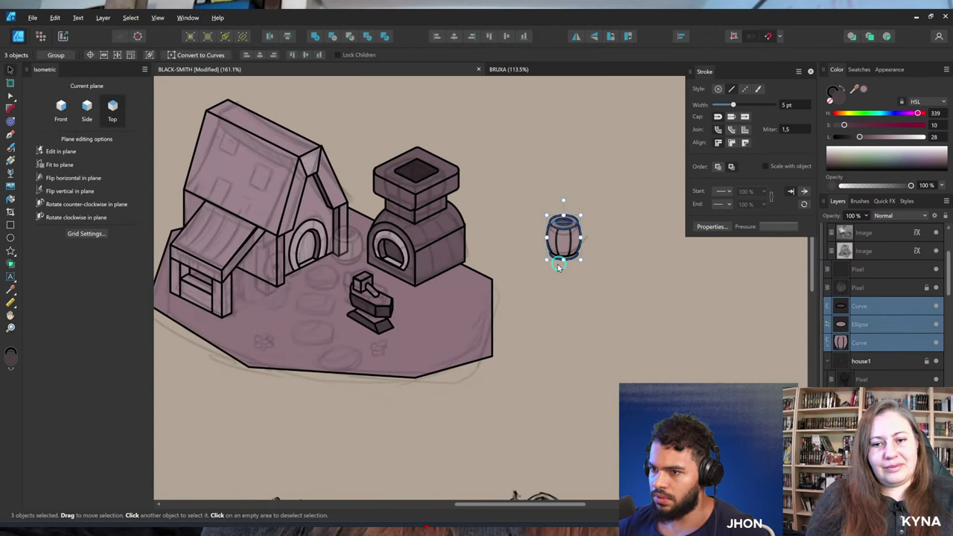
key("ctrl+g")
Cut the barrel group, paste it among the house's objects and place it between the arched doorway and the forge.
key("z")
left_click_drag(287, 280, 417, 271)
key("v")
key("ctrl+x")
left_click(423, 234)
double_click(414, 228)
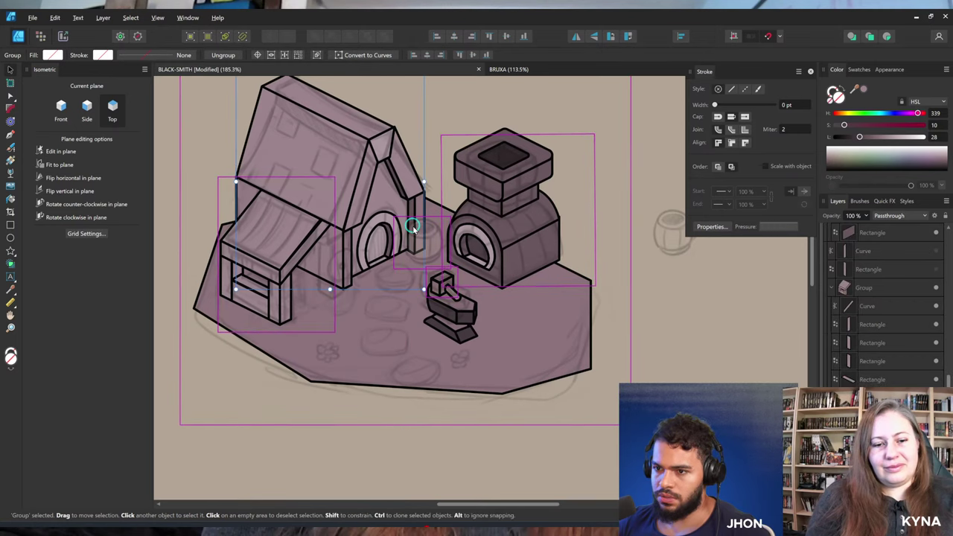
key("ctrl+v")
left_click_drag(670, 240, 462, 213)
Scale the barrel down proportionally and position it in front of the house's rear post beside the doorway.
key("z")
key("v")
left_click_drag(503, 182, 488, 201)
left_click_drag(471, 228, 475, 220)
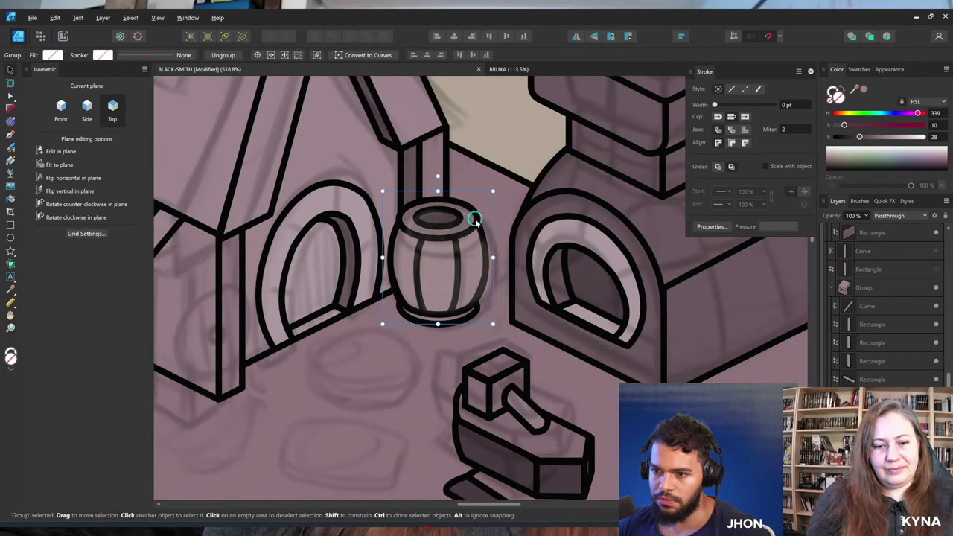
key("z")
mouse_move(487, 261)
left_mouse_down()
mouse_move(477, 272)
mouse_move(490, 268)
left_mouse_up()
key("v")
left_click(490, 268)
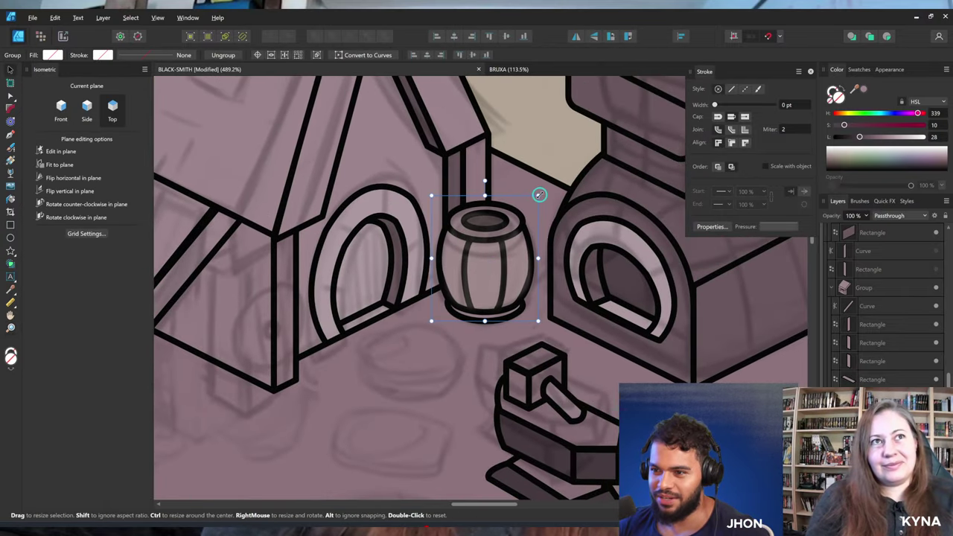
Shrink the barrel a little more to suit the scene and save the document.
key("z")
left_click_drag(539, 195, 443, 199)
left_click_drag(602, 228, 453, 246)
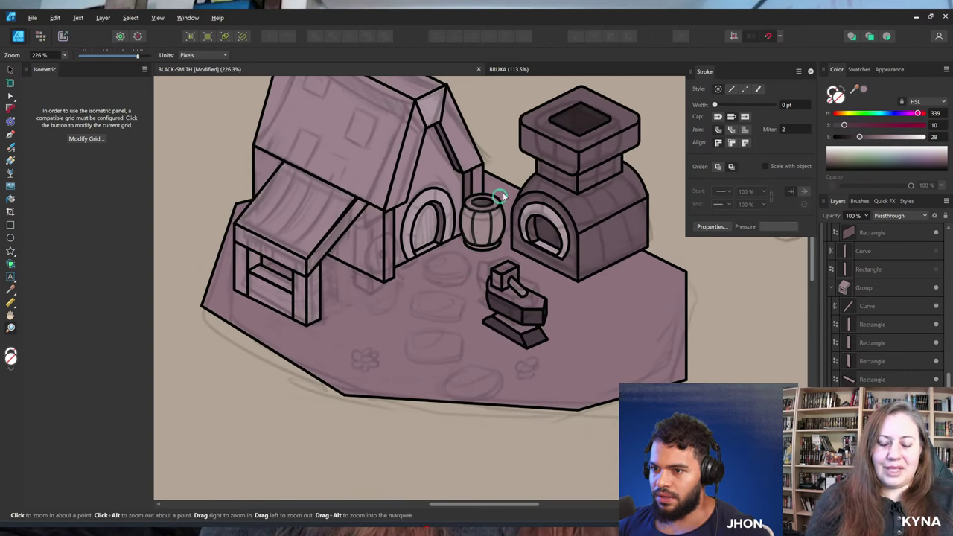
key("v")
left_click_drag(508, 192, 486, 206)
key("z")
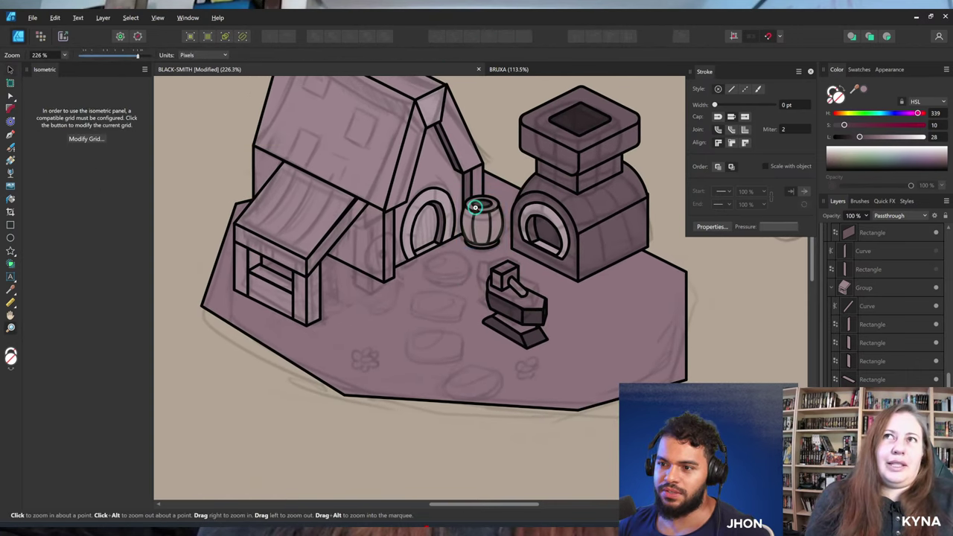
left_click_drag(427, 228, 436, 265)
left_click_drag(500, 263, 449, 266)
key("ctrl+s")
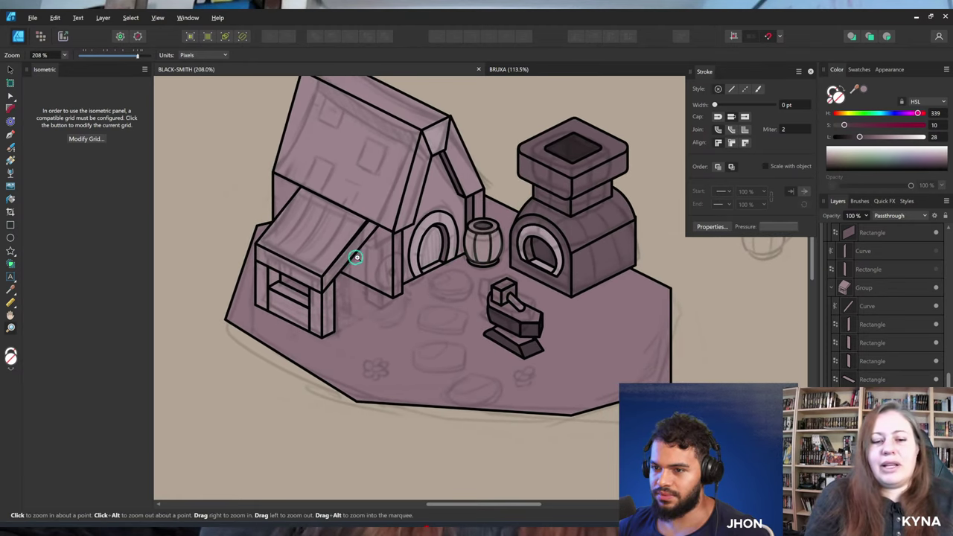
Draw a round disc over the lower part of the house's front corner post, edited in the front isometric plane.
mouse_move(356, 257)
left_mouse_down()
mouse_move(463, 264)
mouse_move(423, 241)
mouse_move(384, 245)
mouse_move(440, 292)
mouse_move(440, 303)
left_mouse_up()
left_click(12, 238)
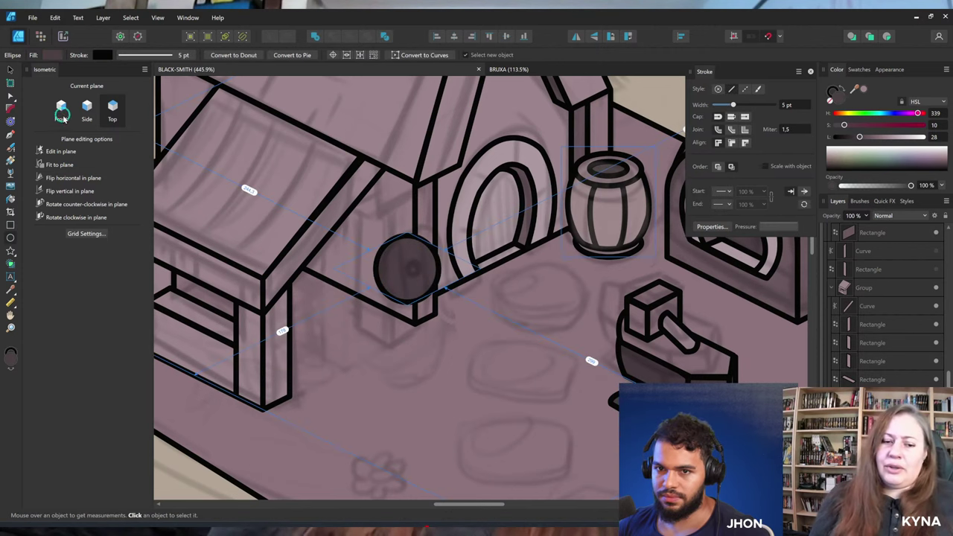
key("ctrl+z")
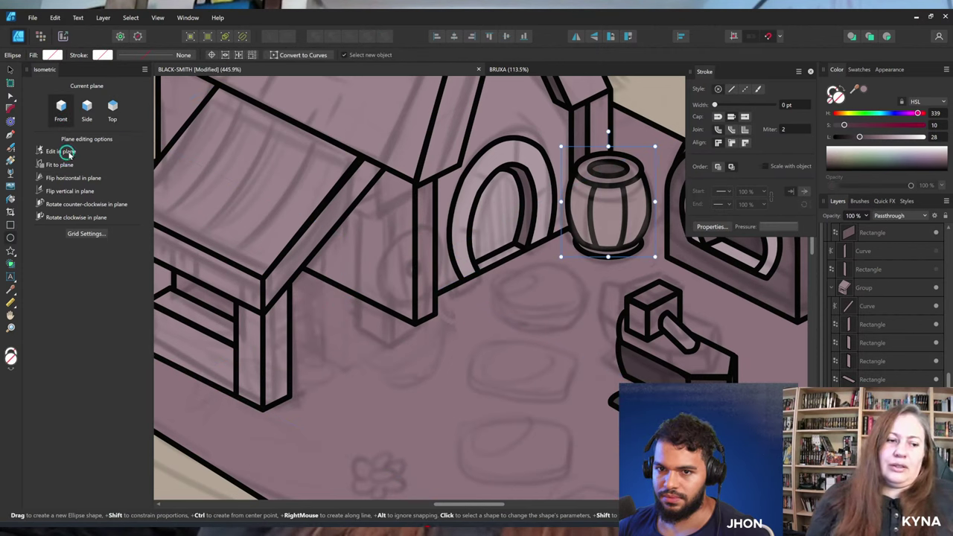
left_click(68, 152)
mouse_move(382, 249)
left_mouse_down()
mouse_move(438, 267)
mouse_move(425, 238)
mouse_move(421, 263)
mouse_move(417, 256)
left_mouse_up()
key("v")
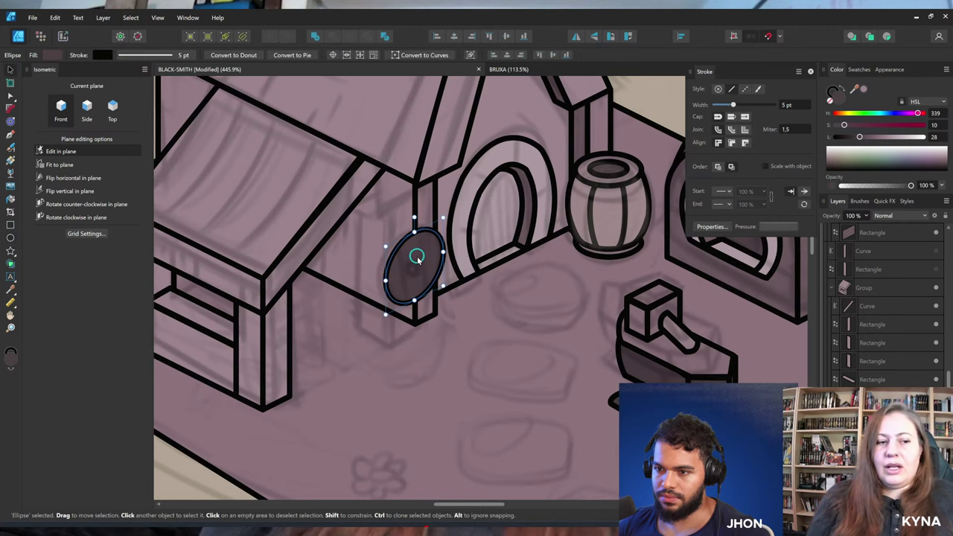
Widen the disc slightly and place a much smaller copy of it at its center as a hole.
scroll(477, 251, "up", 3)
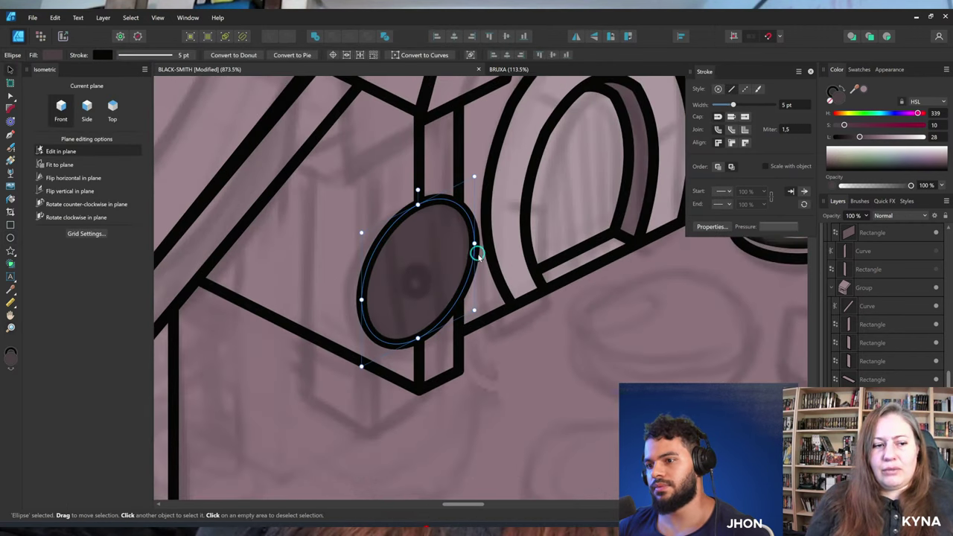
left_click_drag(473, 251, 479, 240)
left_click_drag(479, 175, 435, 248)
left_click_drag(425, 266, 430, 266)
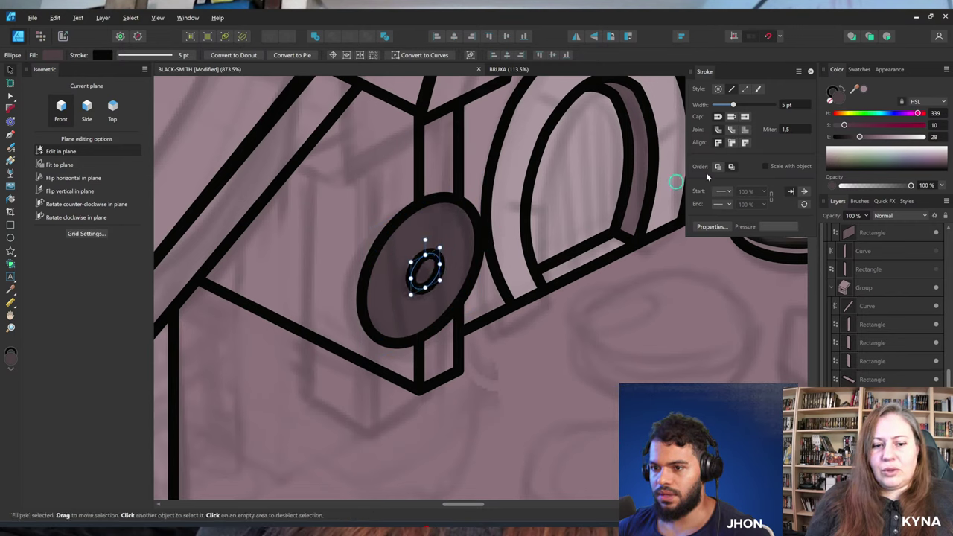
Lighten the large disc's fill to lightness 55 and give the small center ellipse a fill with hue 33 and lightness 36.
mouse_move(854, 139)
left_mouse_down()
mouse_move(883, 140)
mouse_move(867, 137)
left_mouse_up()
left_click(451, 222)
left_click(427, 270)
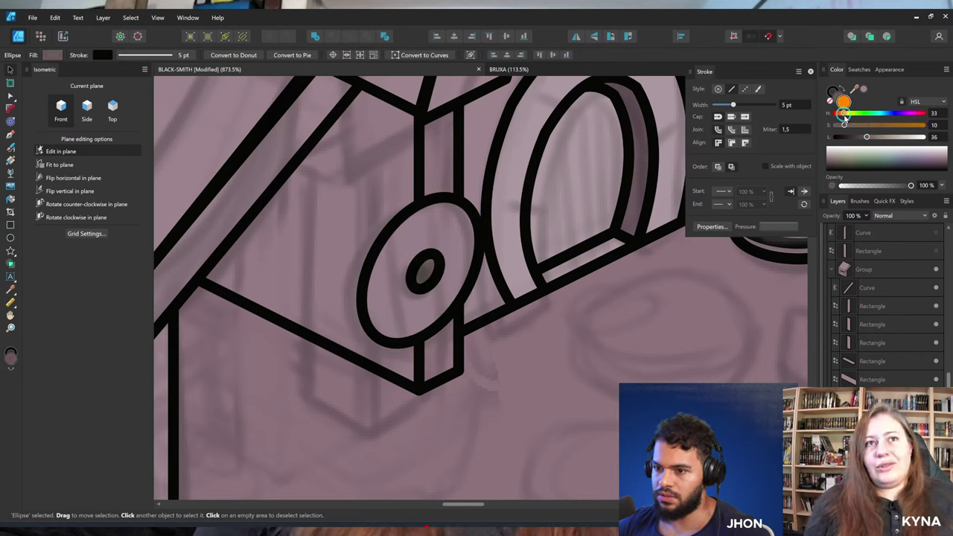
Raise the disc together with its center ellipse along the house's corner post.
left_click(457, 228)
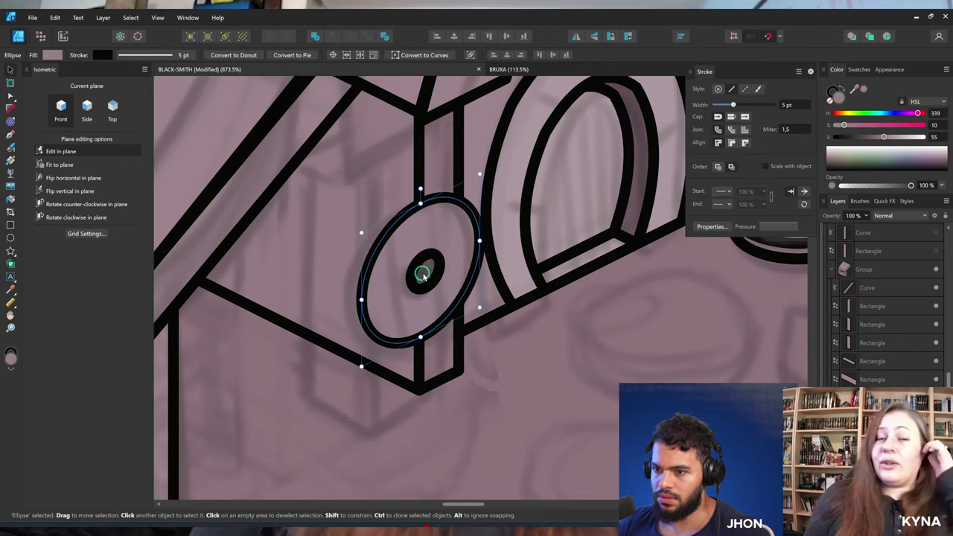
key("z")
scroll(437, 249, "down", 5)
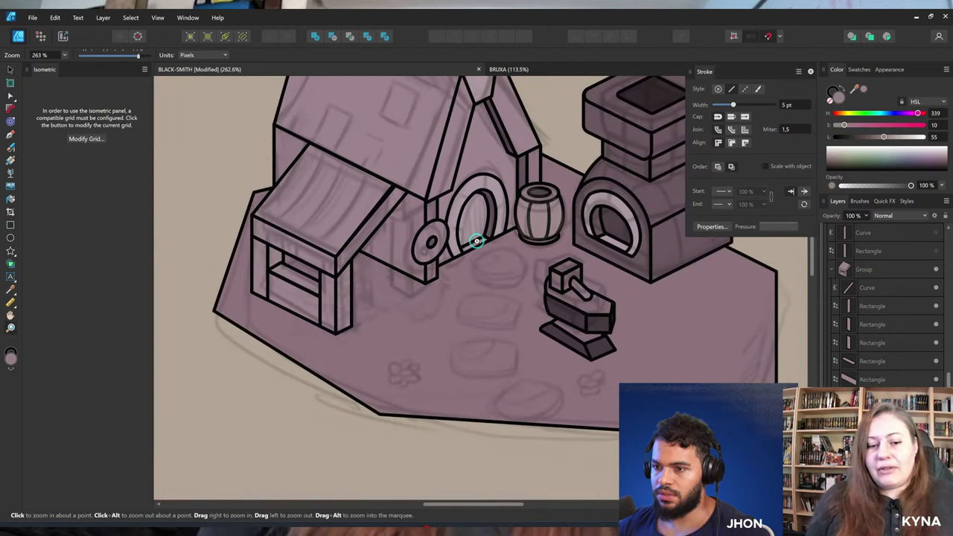
scroll(480, 221, "down", 3)
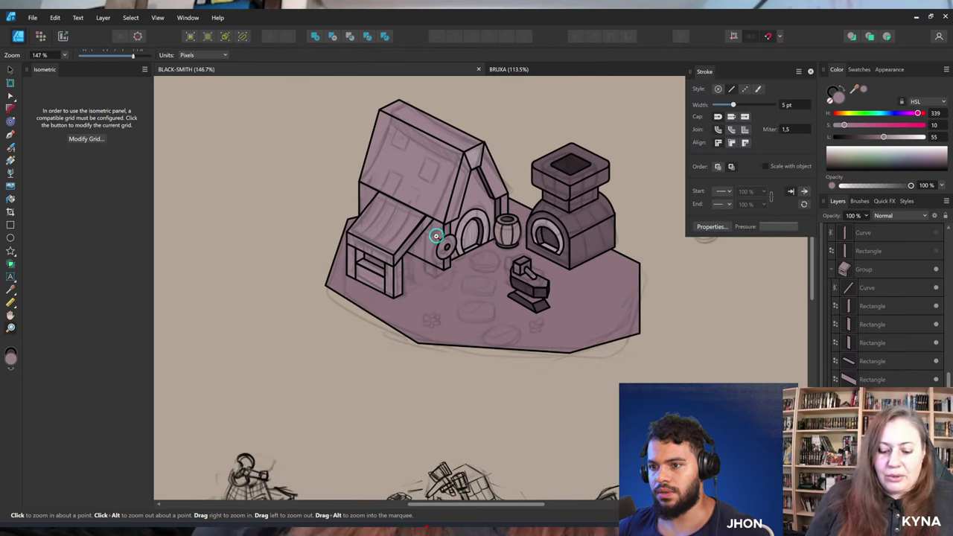
scroll(464, 241, "up", 5)
scroll(481, 251, "down", 3)
scroll(545, 254, "up", 4)
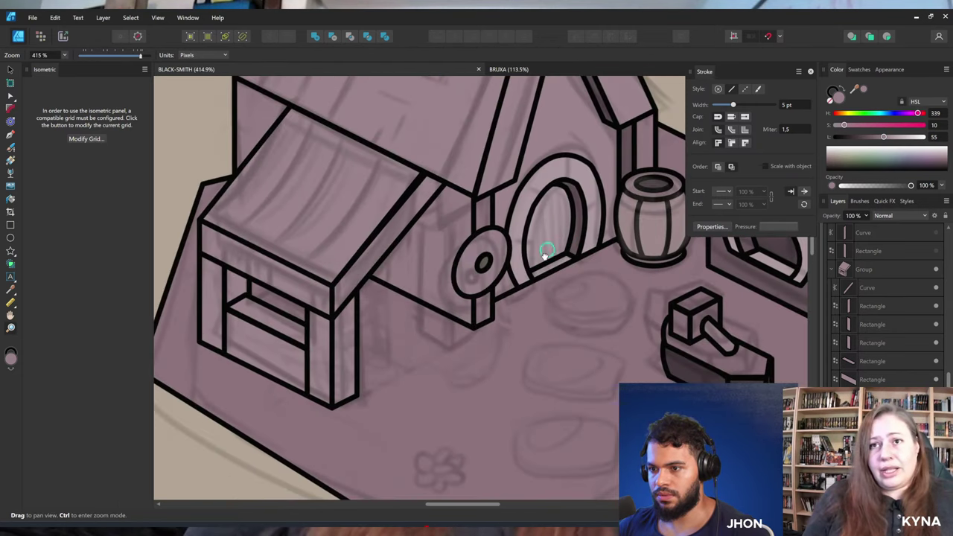
key("v")
left_click(425, 283)
scroll(423, 275, "up", 4)
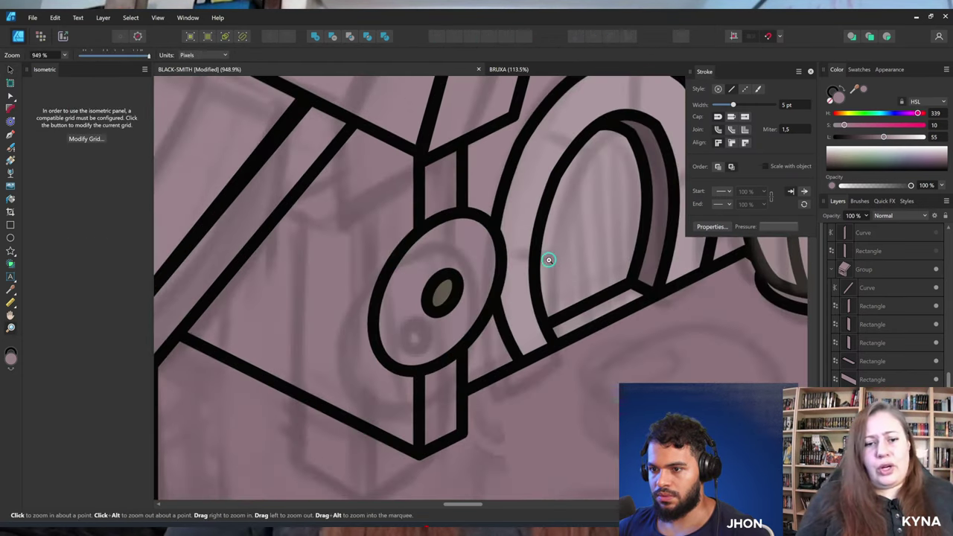
Draw a vertical plank line clipped inside the disc on its left part and place a copy of it on the right part.
left_click(457, 240)
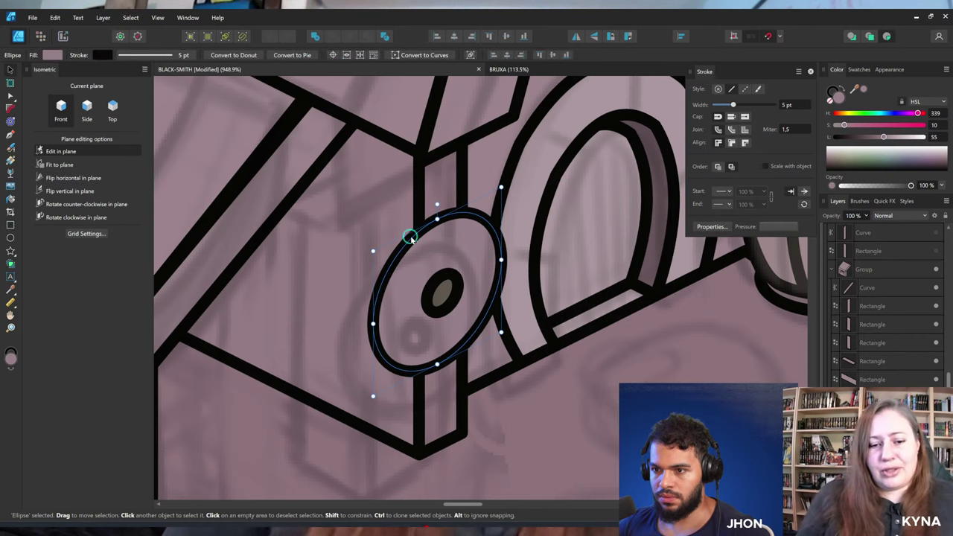
key("p")
left_click(414, 404)
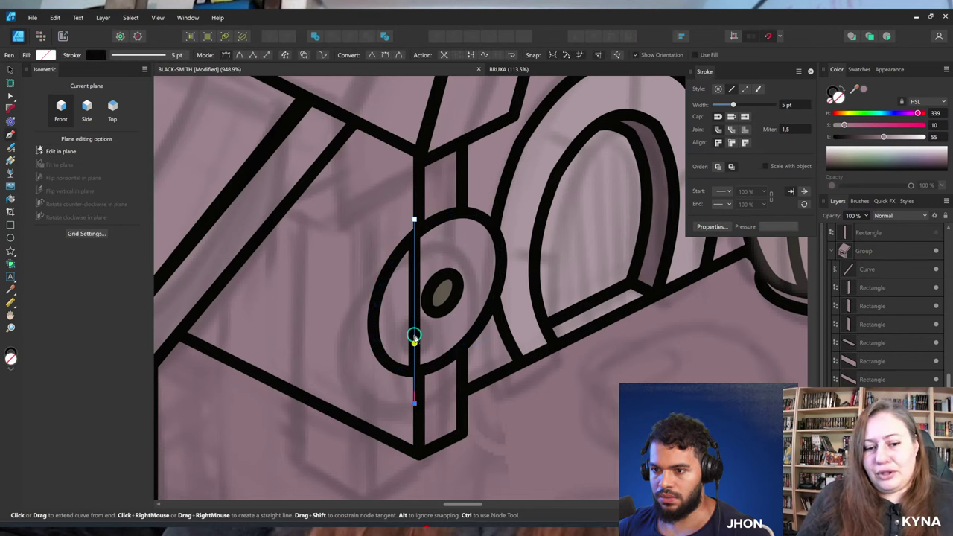
key("v")
left_click_drag(410, 330, 469, 309)
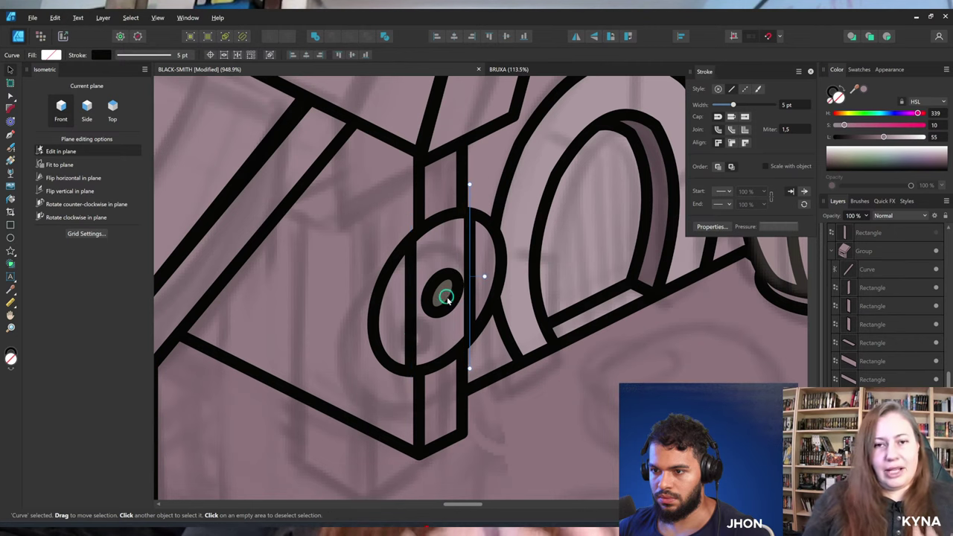
Nudge the small center ellipse of the disc slightly downward.
left_click(446, 292)
left_click_drag(456, 269, 455, 273)
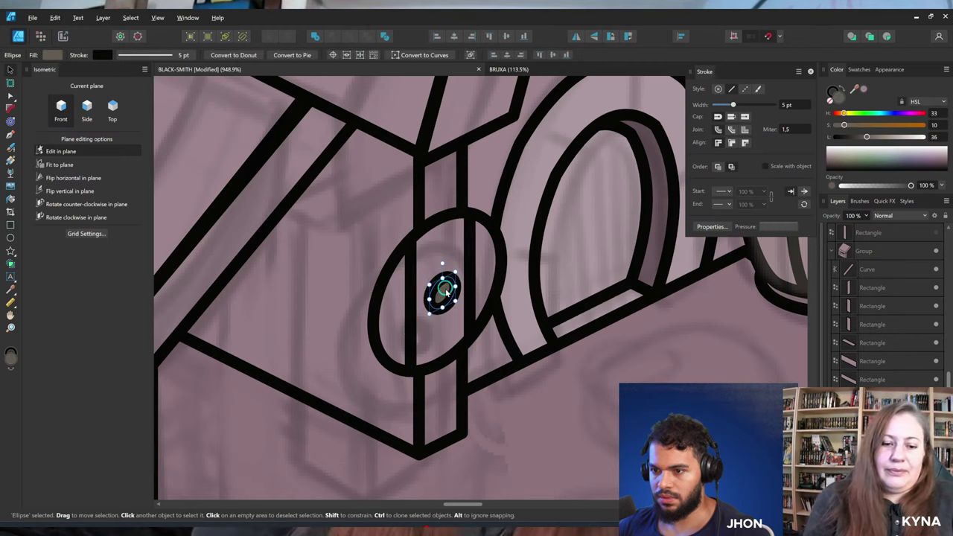
key("Left")
key("Down")
key("Right")
key("alt")
left_click(467, 260)
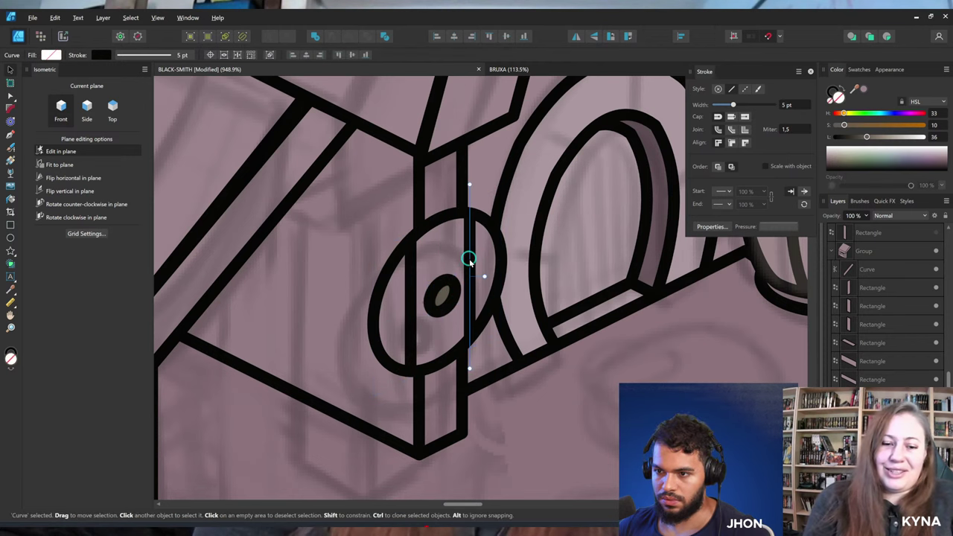
left_click(442, 294)
key("ctrl+space")
left_click_drag(463, 269, 494, 257)
key("v")
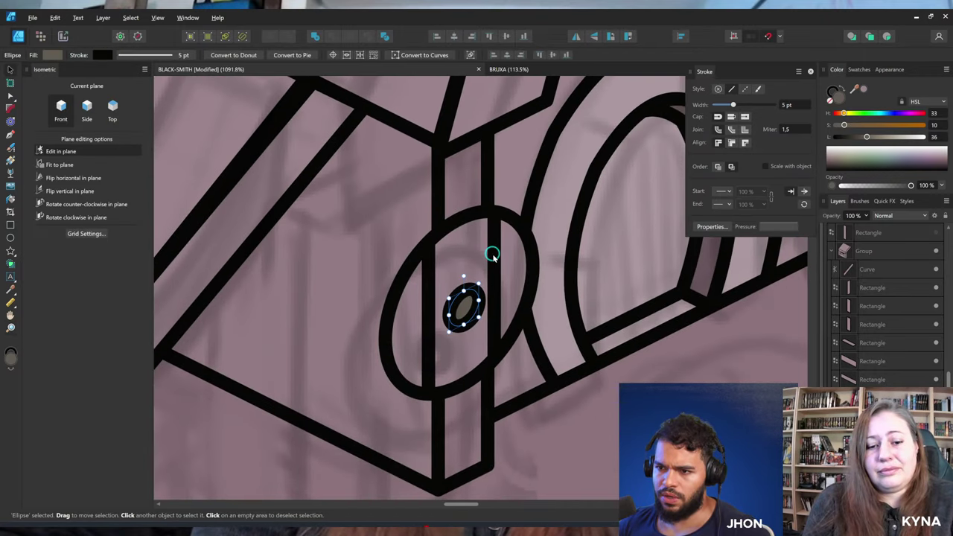
Duplicate the large disc and offset the copy behind it, up and to the left, to give the disc thickness.
left_click(424, 252)
key("ctrl+space")
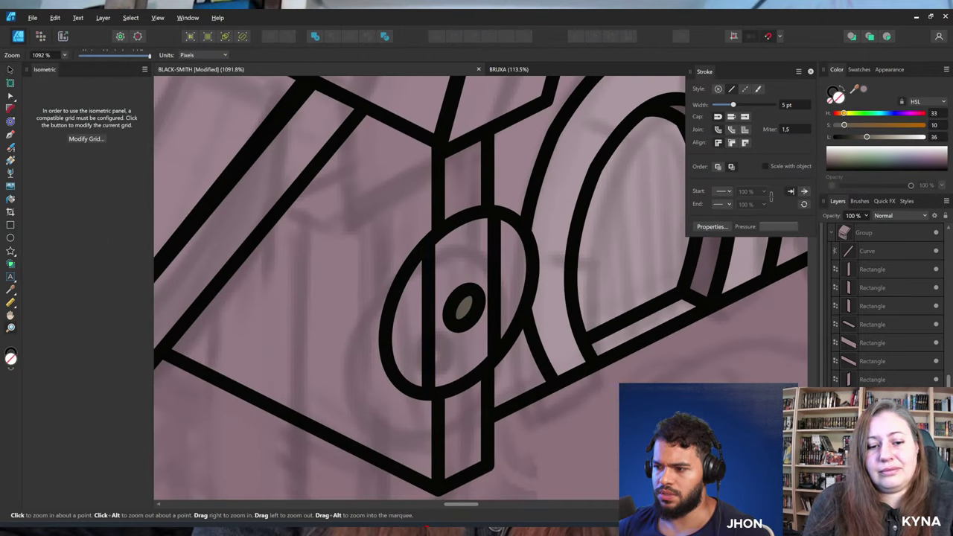
mouse_move(437, 260)
left_mouse_down()
mouse_move(428, 266)
mouse_move(476, 282)
mouse_move(449, 269)
left_mouse_up()
key("v")
left_click(462, 268)
key("space")
key("ctrl+space")
key("v")
left_click_drag(467, 275, 469, 274)
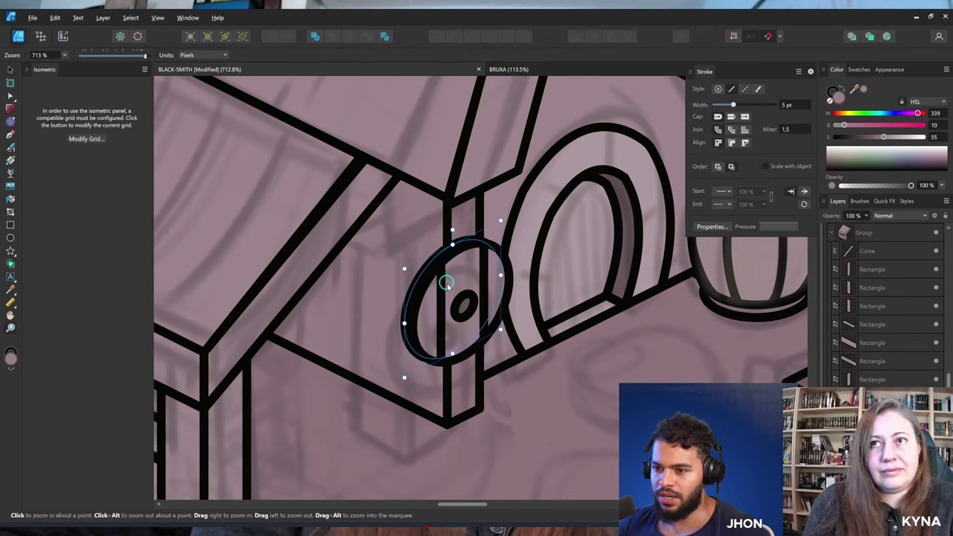
scroll(446, 280, "up", 3)
key("Up")
key("Left")
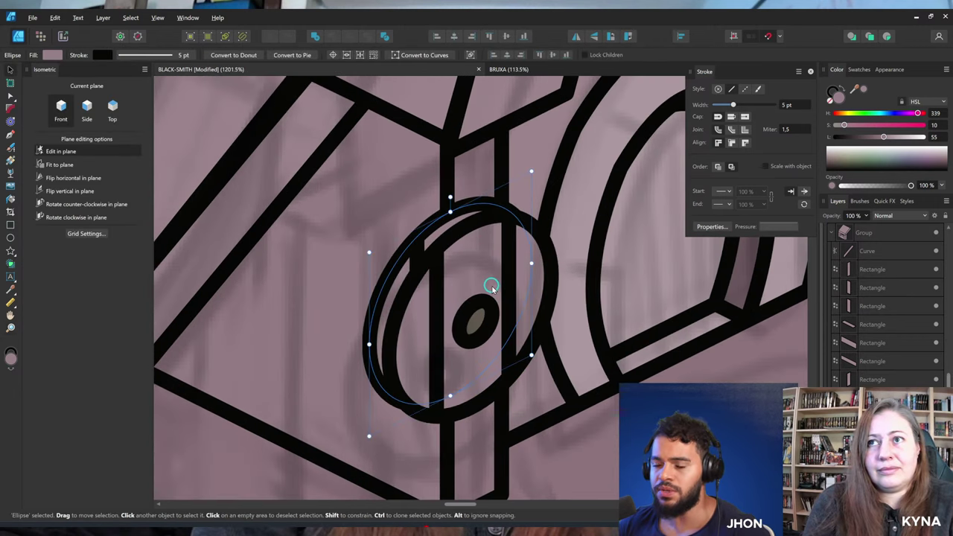
Delete the plank lines nested in the back disc and darken its fill to lightness 36.
left_click(416, 254)
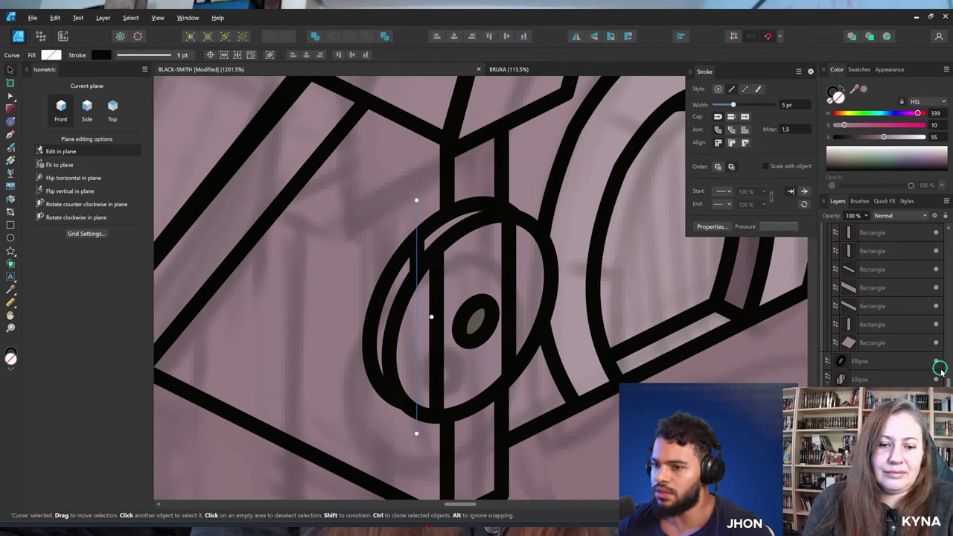
left_click(870, 345)
key("Delete")
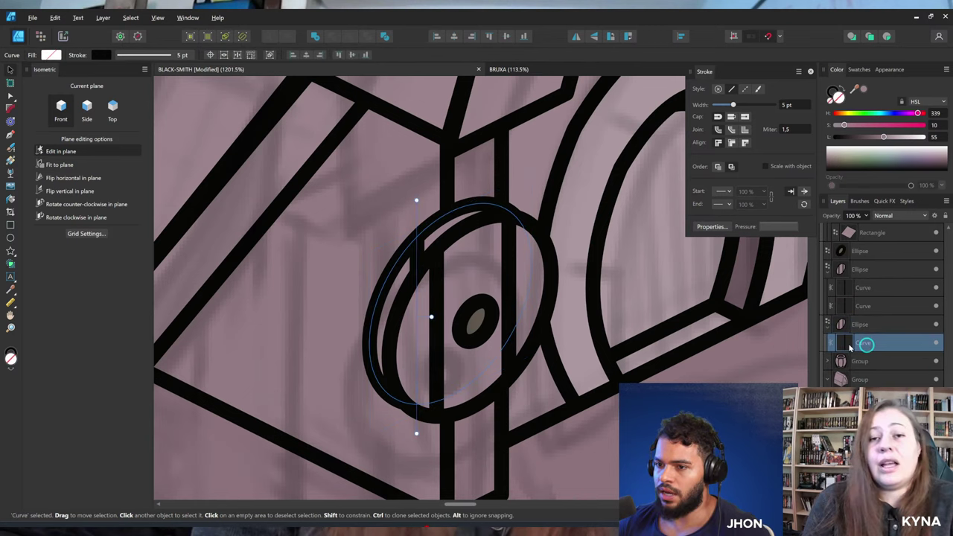
key("Delete")
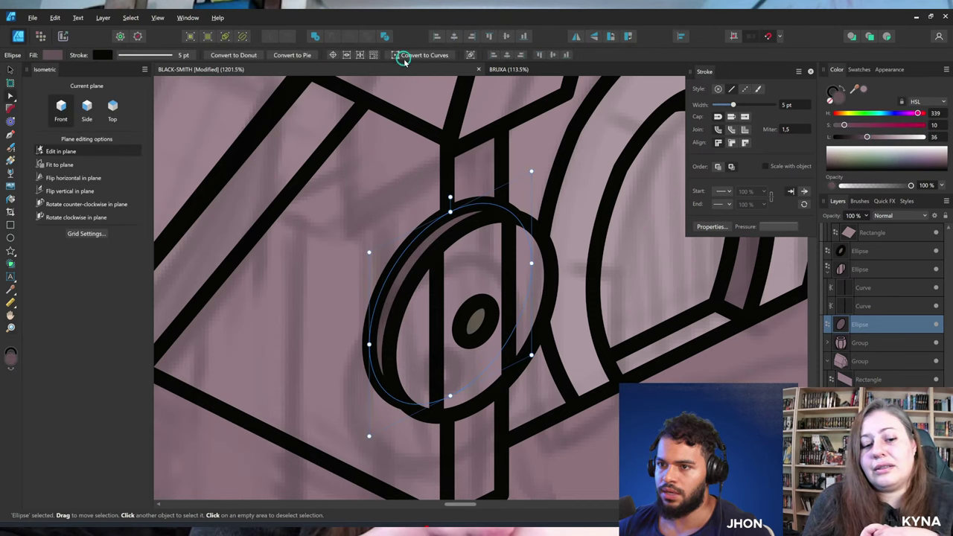
Convert the back disc to curves and adjust its lower and right-side nodes to blend its outline into the front disc.
left_click(412, 406)
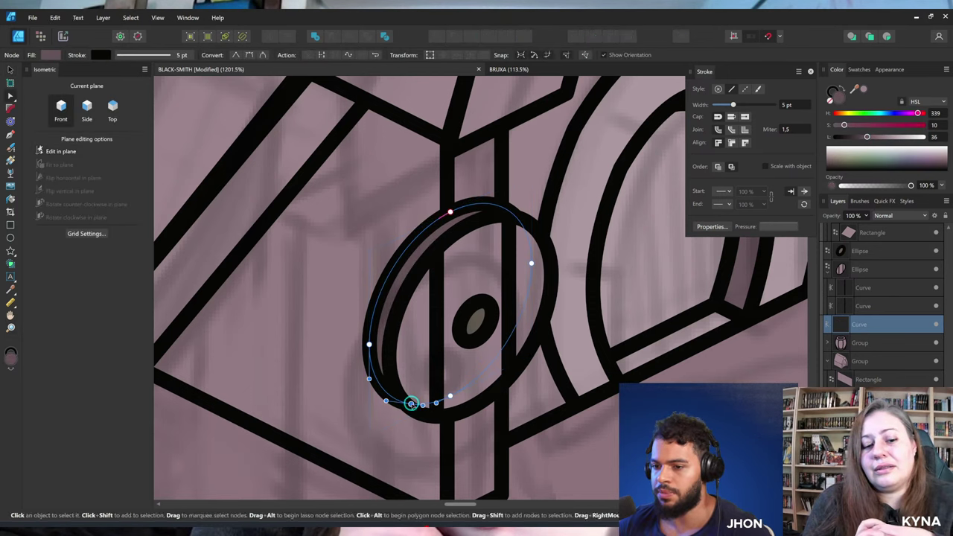
left_click_drag(412, 405, 416, 413)
left_click_drag(465, 268, 459, 299)
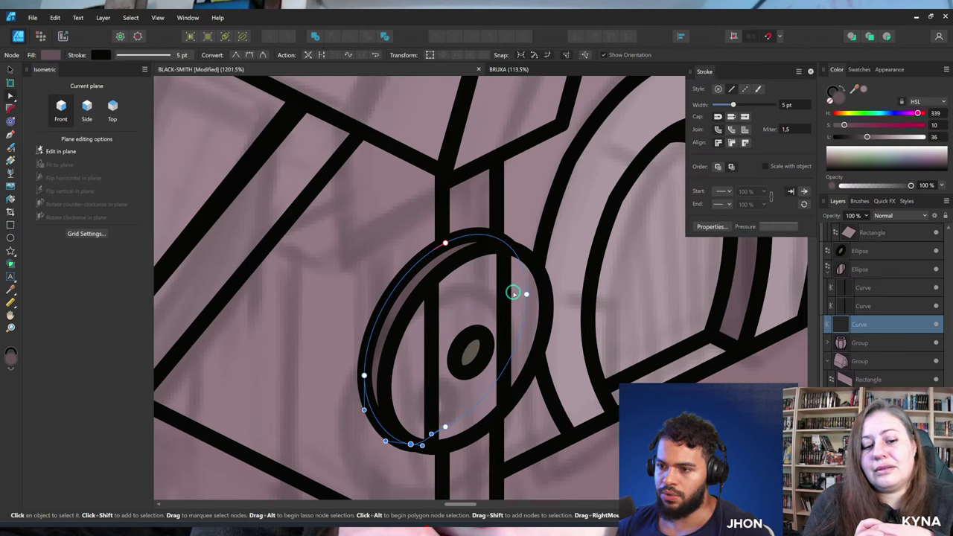
left_click_drag(526, 295, 508, 314)
key("z")
Draw a freehand S-shaped test stroke with the Pencil tool on the empty canvas above the buildings and examine its nodes.
key("n")
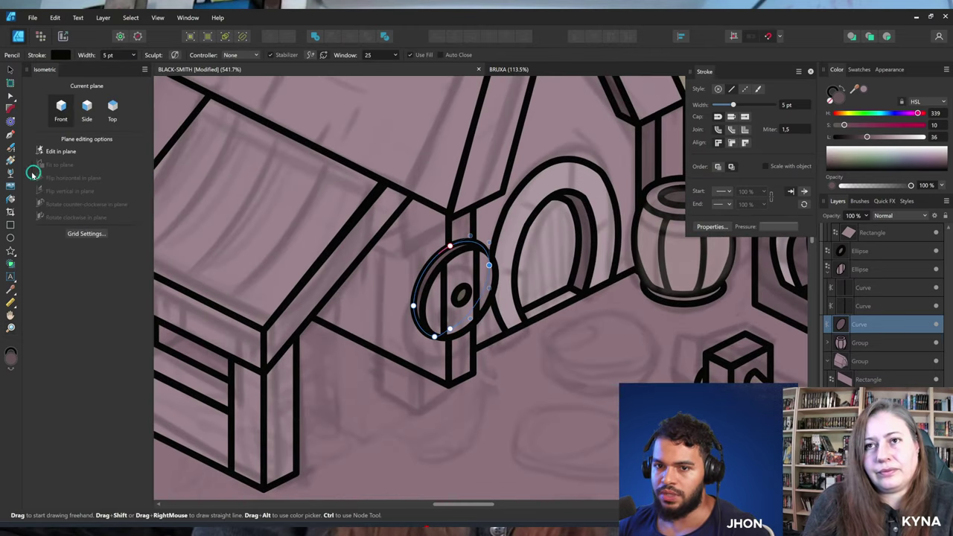
left_click_drag(379, 304, 354, 234)
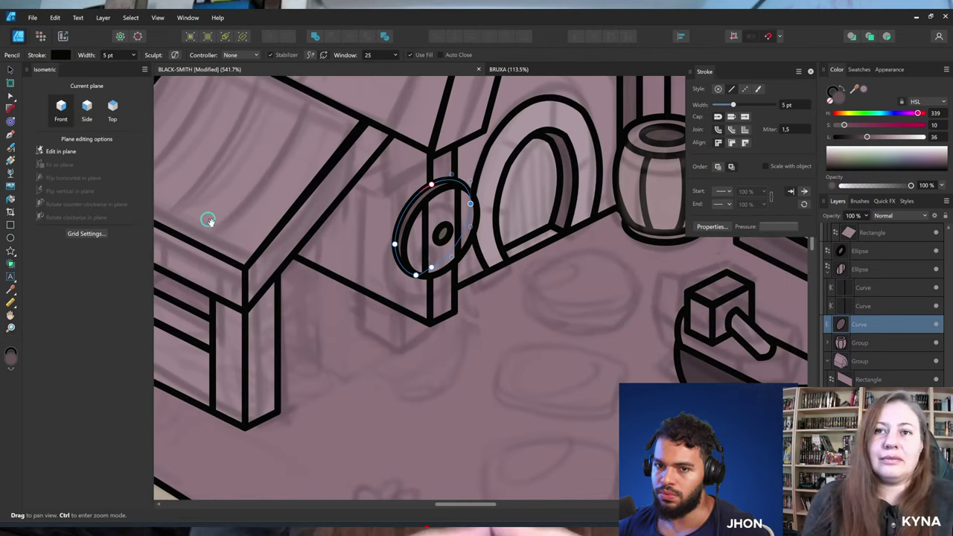
left_click(10, 83)
mouse_move(370, 295)
left_mouse_down()
mouse_move(362, 283)
mouse_move(357, 304)
left_mouse_up()
left_click_drag(541, 112, 385, 358)
left_click_drag(588, 183, 457, 449)
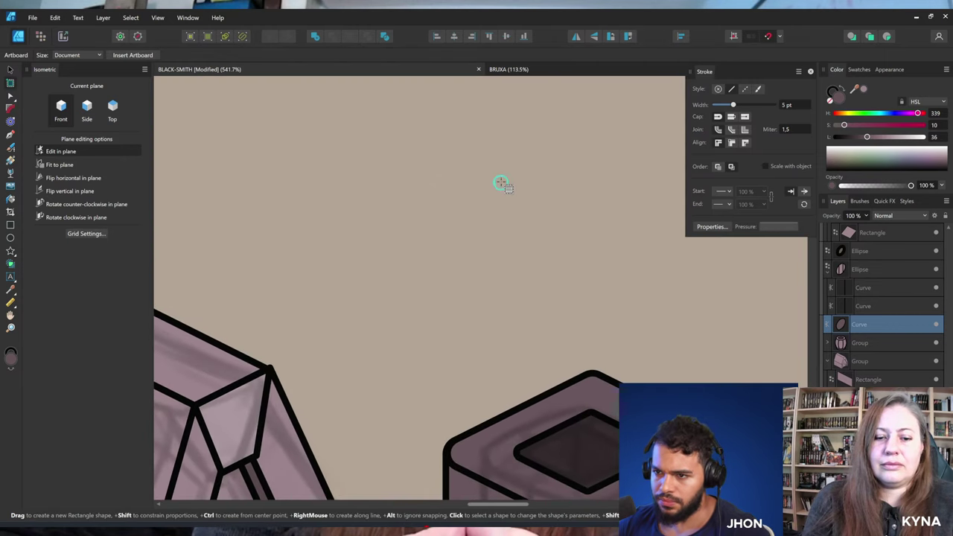
mouse_move(500, 176)
left_mouse_down()
mouse_move(455, 190)
mouse_move(443, 207)
mouse_move(477, 242)
mouse_move(419, 287)
left_mouse_up()
key("n")
left_click_drag(420, 287, 414, 321)
key("a")
scroll(467, 212, "up", 3)
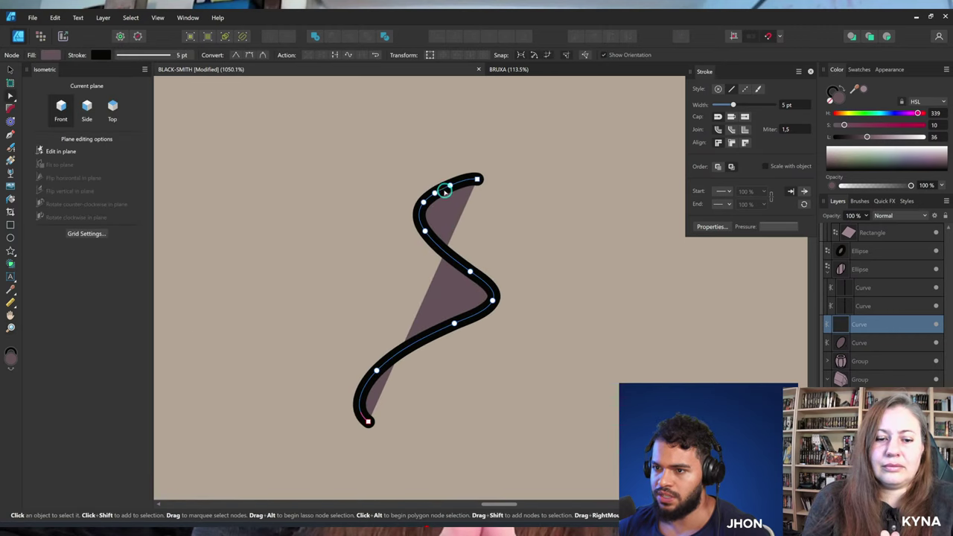
scroll(442, 192, "up", 3)
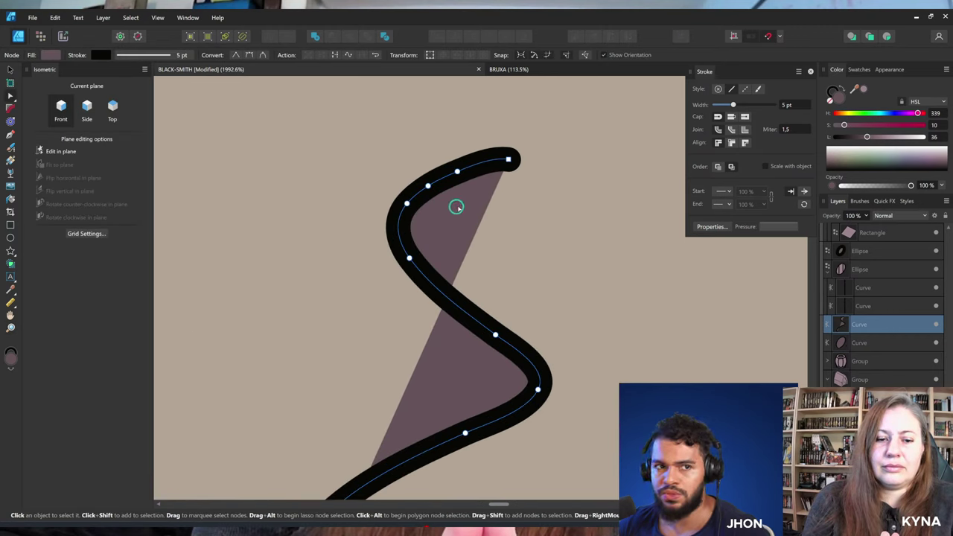
scroll(460, 238, "down", 3)
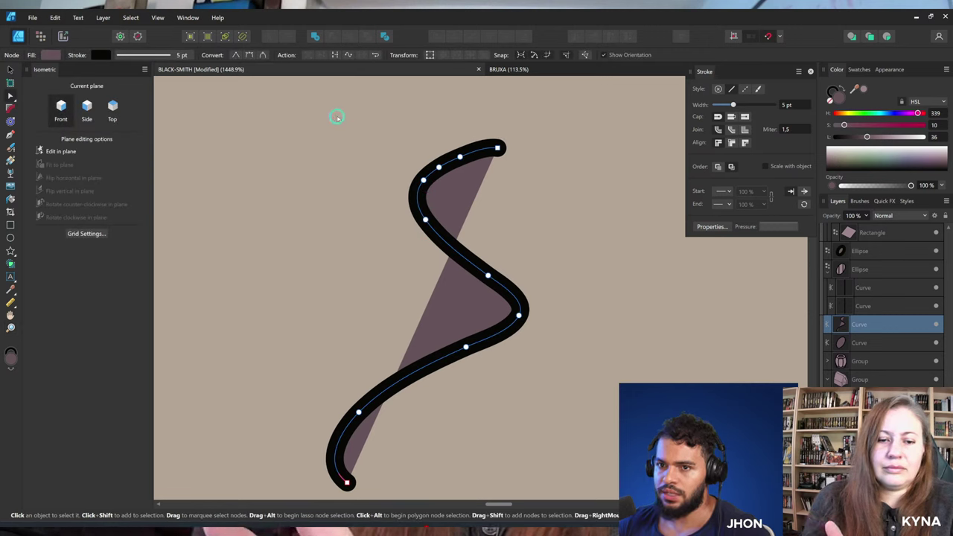
Extend the freehand test curve with a second stroke from its upper end, examine its nodes and delete the whole shape.
key("n")
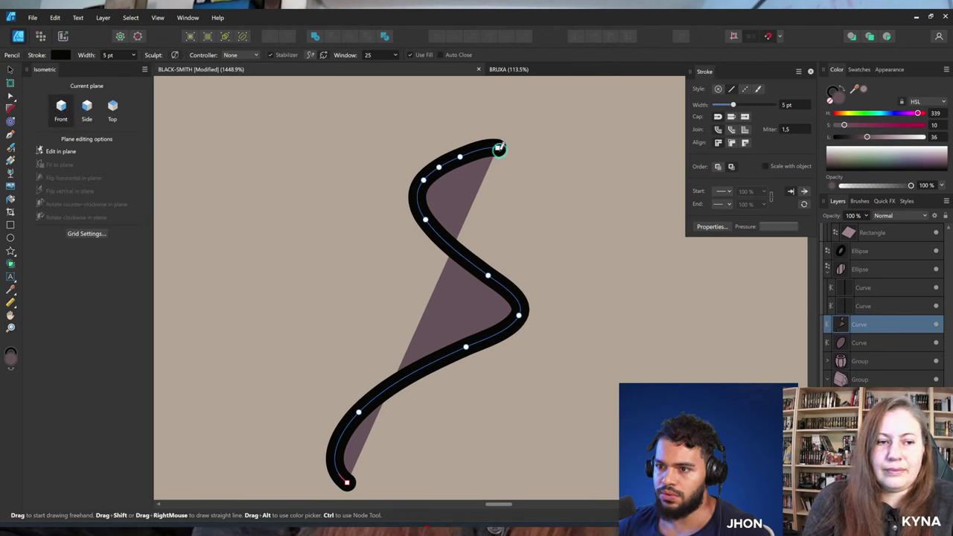
mouse_move(499, 149)
left_mouse_down()
mouse_move(589, 263)
mouse_move(595, 309)
left_mouse_up()
key("ctrl+z")
mouse_move(496, 146)
left_mouse_down()
mouse_move(565, 223)
mouse_move(596, 326)
left_mouse_up()
scroll(569, 190, "down", 2)
key("a")
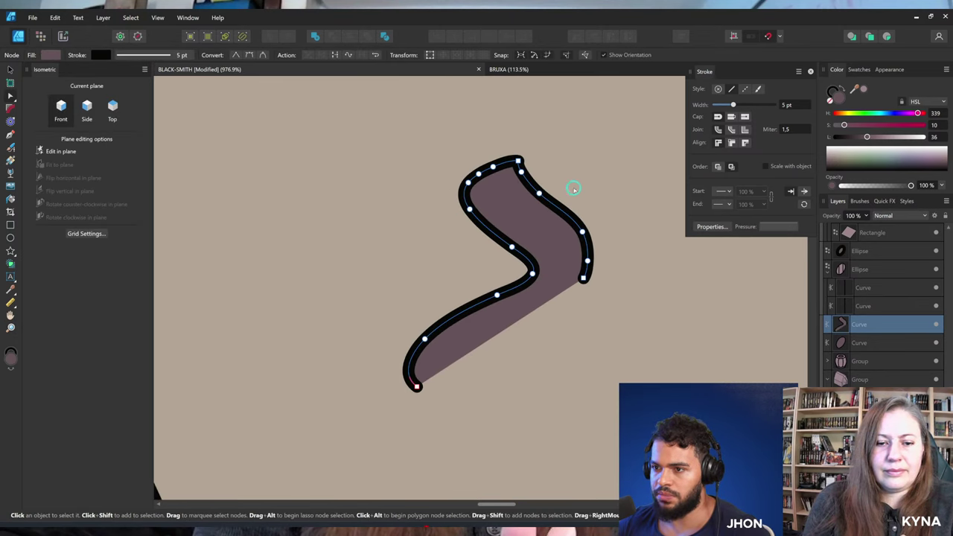
scroll(573, 188, "up", 2)
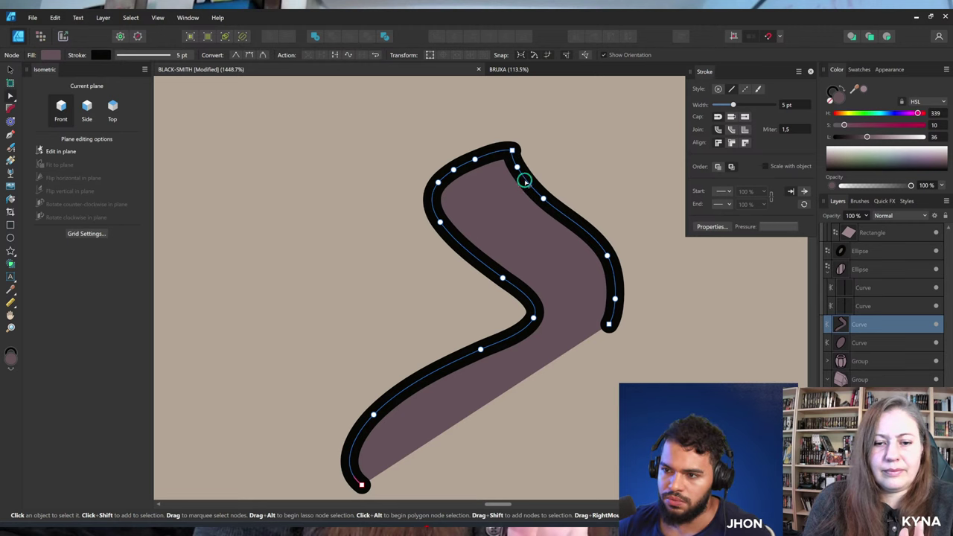
scroll(399, 265, "down", 7)
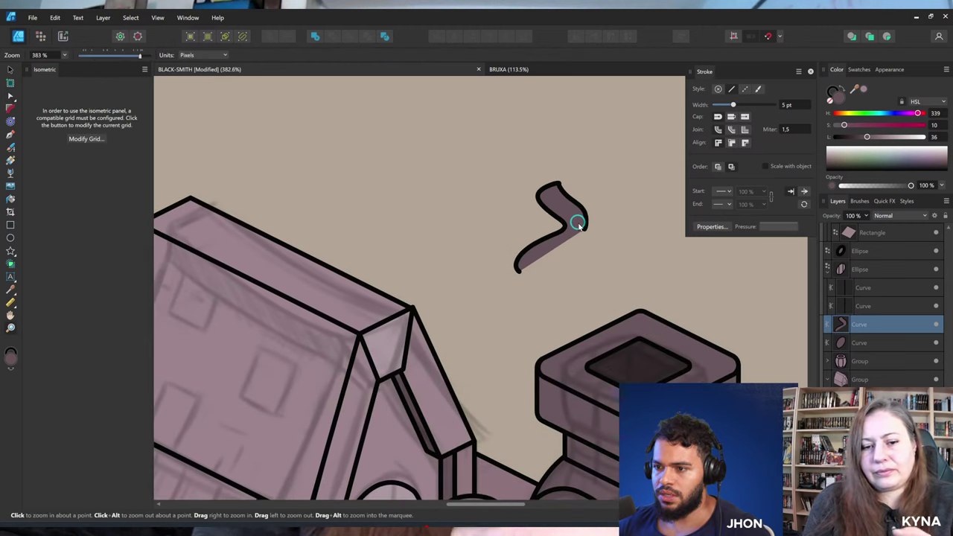
key("v")
key("Delete")
left_click_drag(408, 341, 514, 239)
double_click(507, 238)
scroll(554, 201, "up", 2)
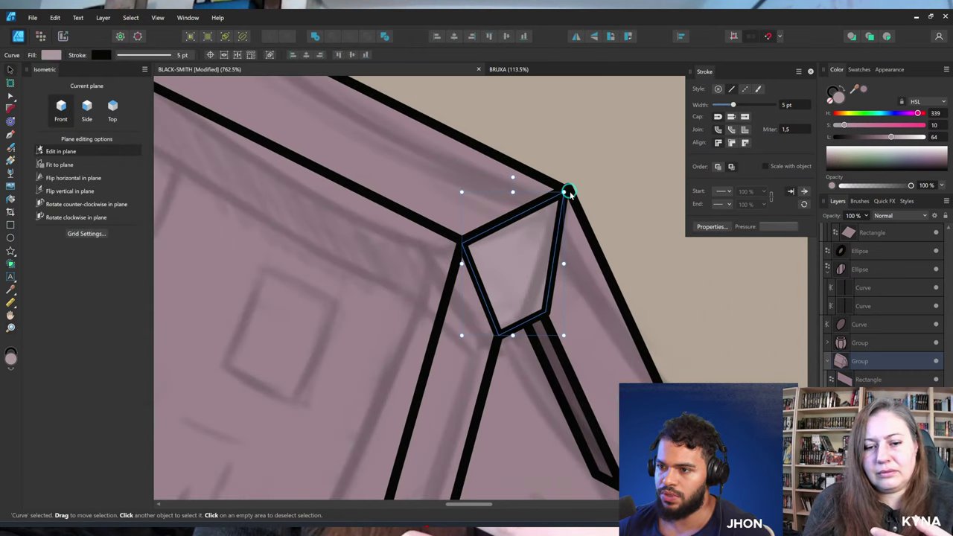
left_click(567, 189)
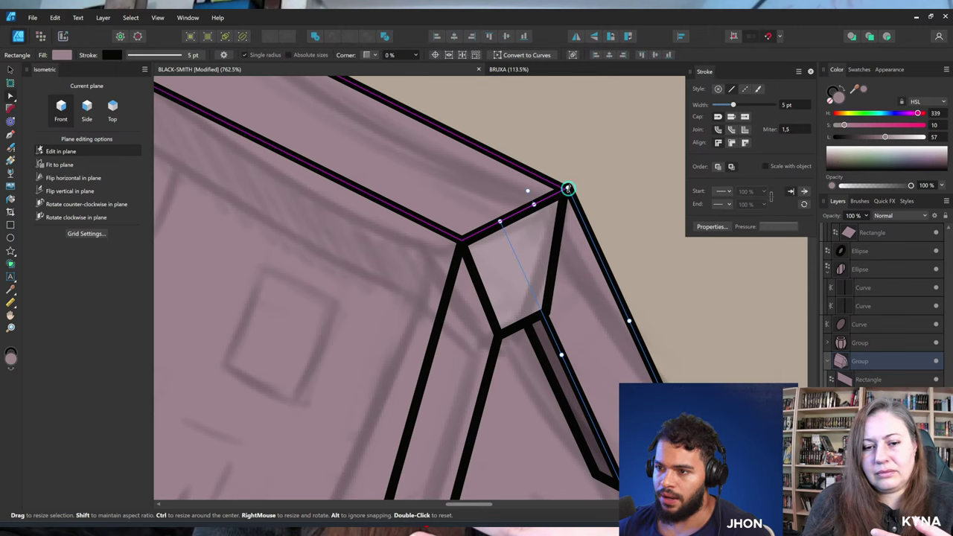
scroll(494, 245, "down", 5)
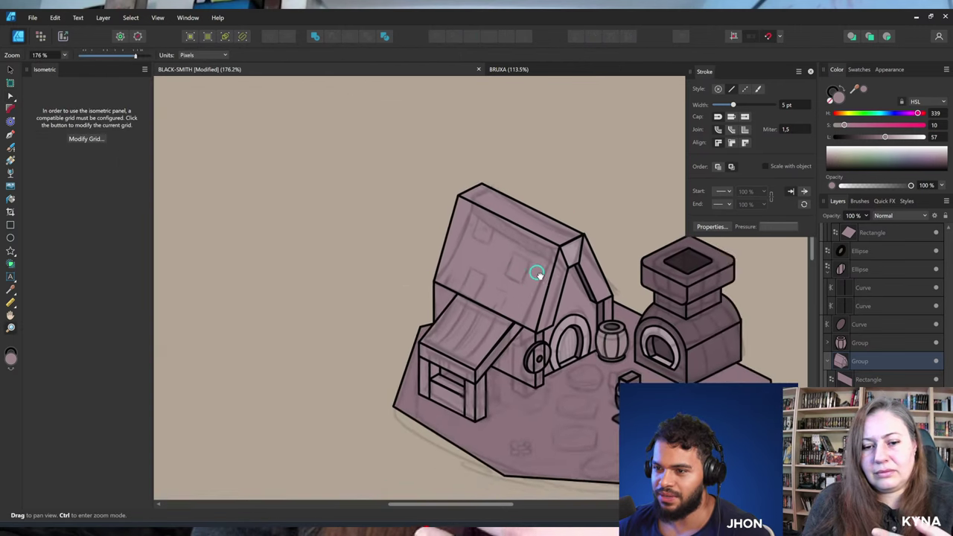
scroll(481, 251, "up", 2)
Darken the fill of the house's large sloping roof panel to lightness 36.
left_click(487, 242)
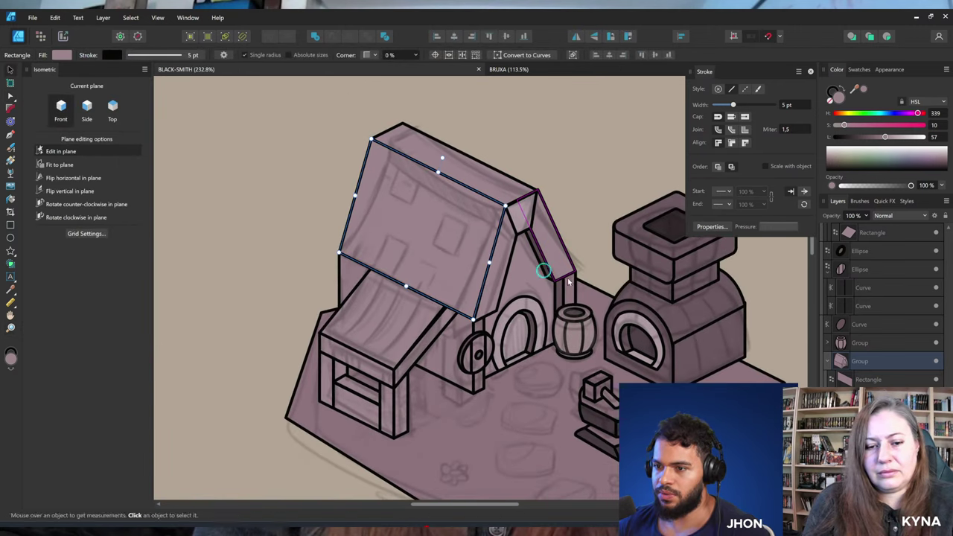
key("ctrl+s")
left_click(492, 230)
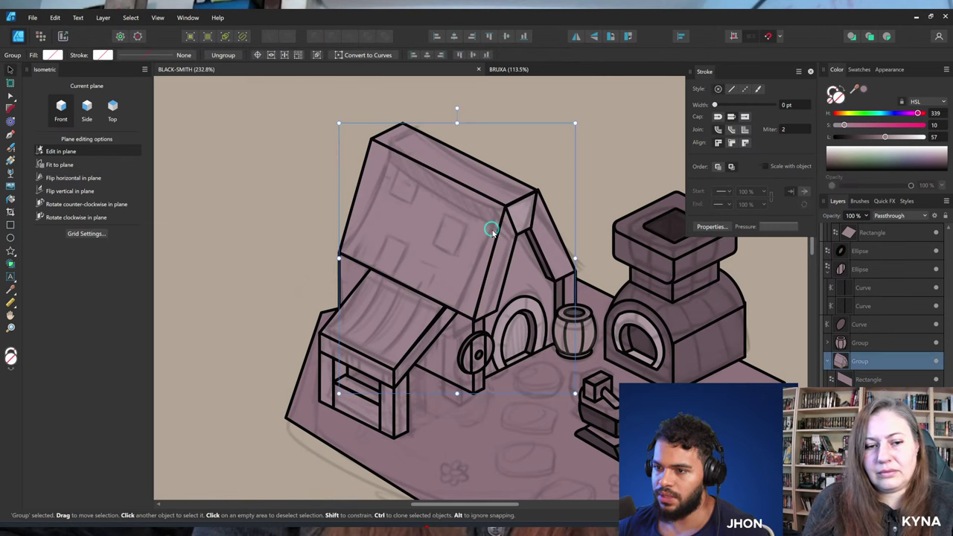
double_click(492, 230)
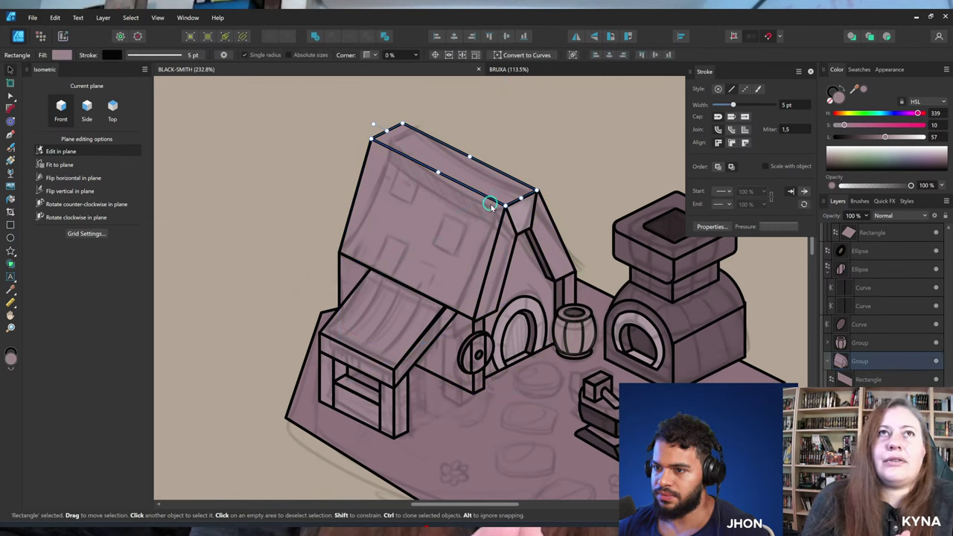
left_click(874, 137)
left_click_drag(874, 137, 870, 137)
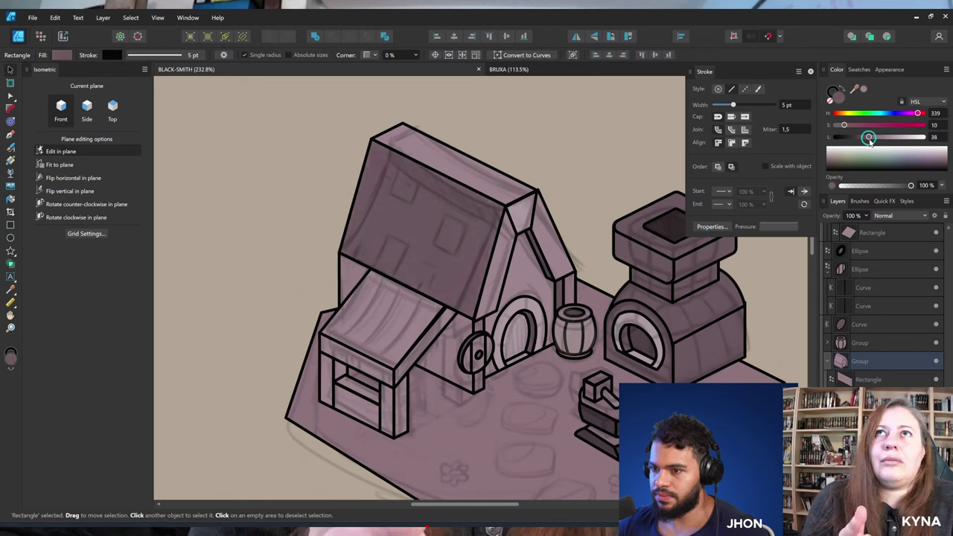
Darken the fill of the small front awning's roof panel to lightness 44.
left_click(424, 328)
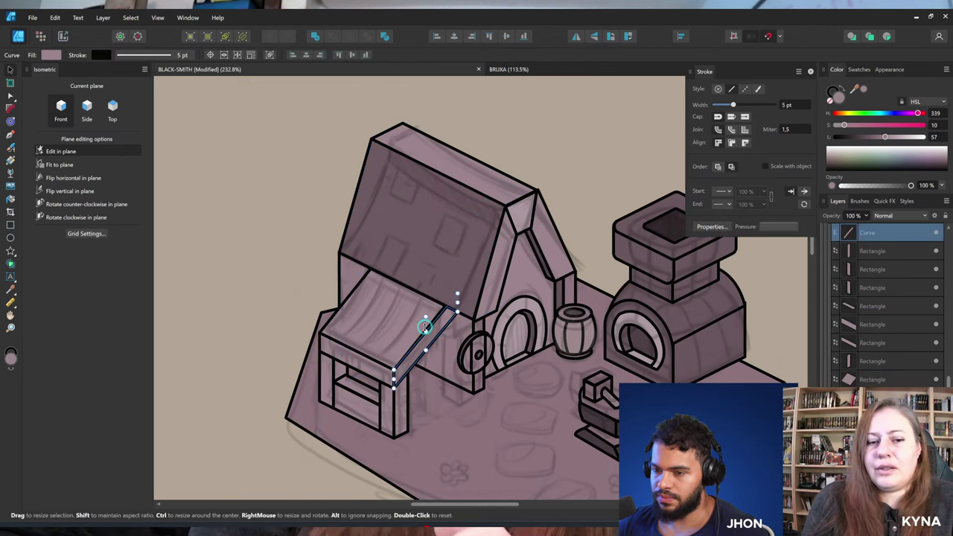
left_click(340, 344)
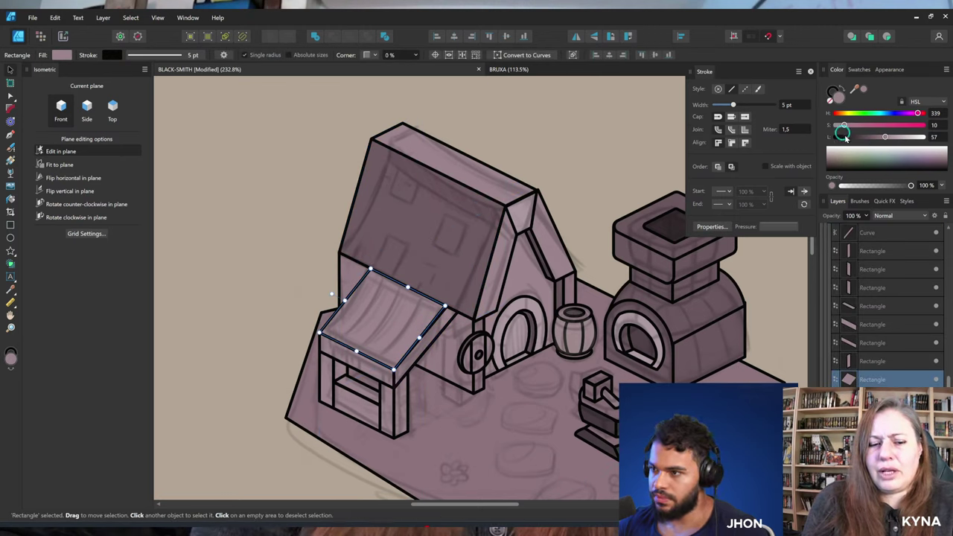
left_click(878, 138)
left_click_drag(876, 139, 875, 139)
left_click_drag(423, 381, 417, 345)
left_click_drag(599, 358, 552, 335)
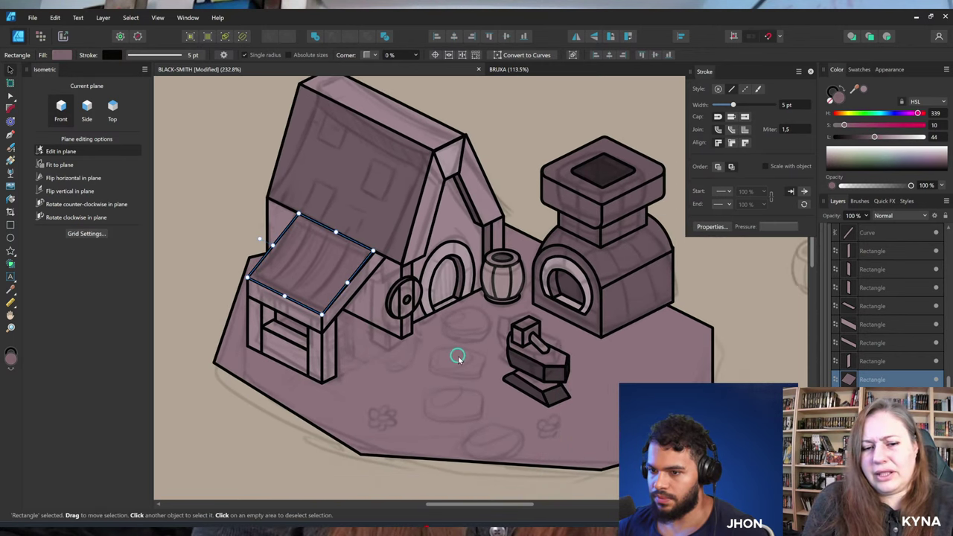
key("z")
left_click_drag(458, 337, 538, 336)
scroll(538, 336, "down", 2)
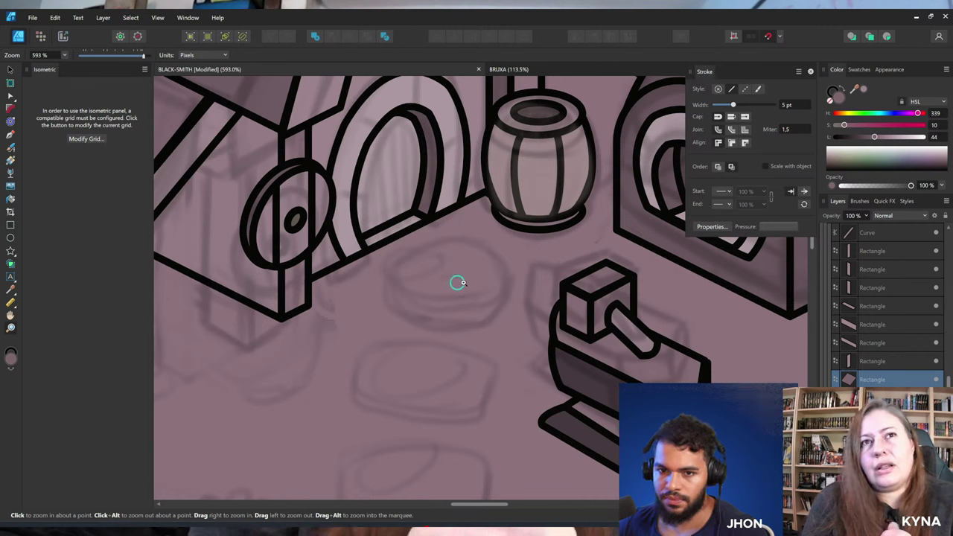
Draw a closed rounded outline freehand with the Pencil tool over the sketched round stone in front of the arched door.
key("p")
key("n")
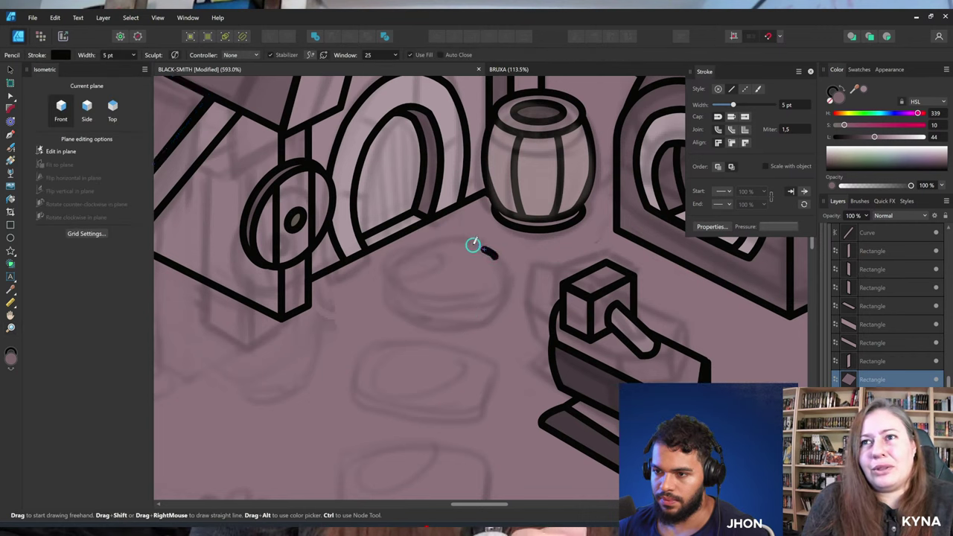
mouse_move(416, 251)
left_mouse_down()
mouse_move(395, 294)
mouse_move(492, 300)
mouse_move(493, 255)
left_mouse_up()
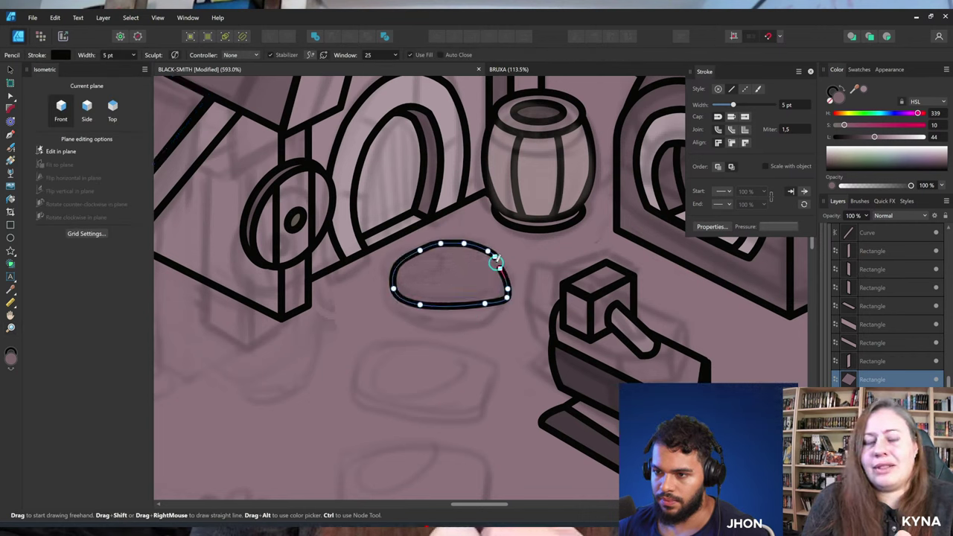
Delete the surplus nodes along the round stone's right side and smooth its lower right curve into an even oval.
key("ctrl")
left_click(494, 259)
key("Delete")
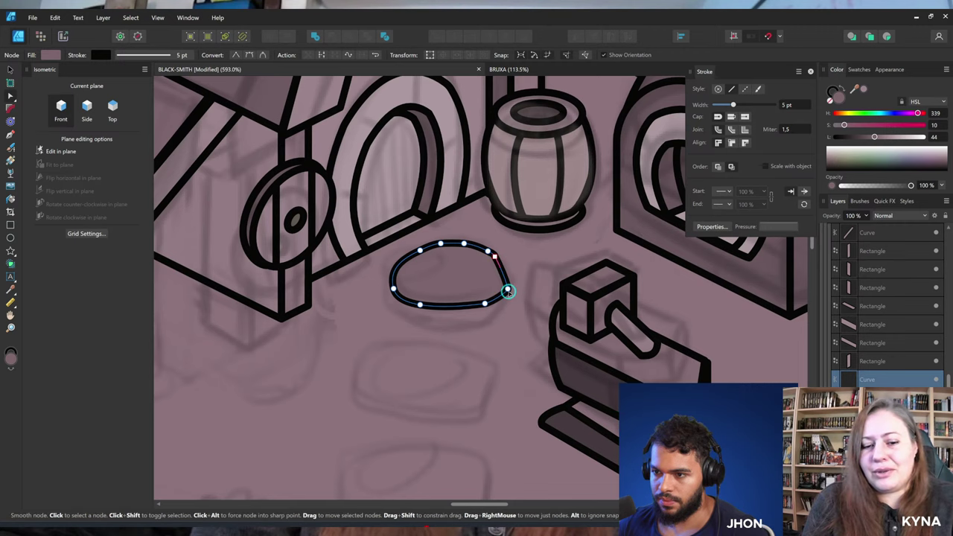
left_click(508, 290)
key("Delete")
left_click(485, 303)
left_click_drag(491, 302, 518, 282)
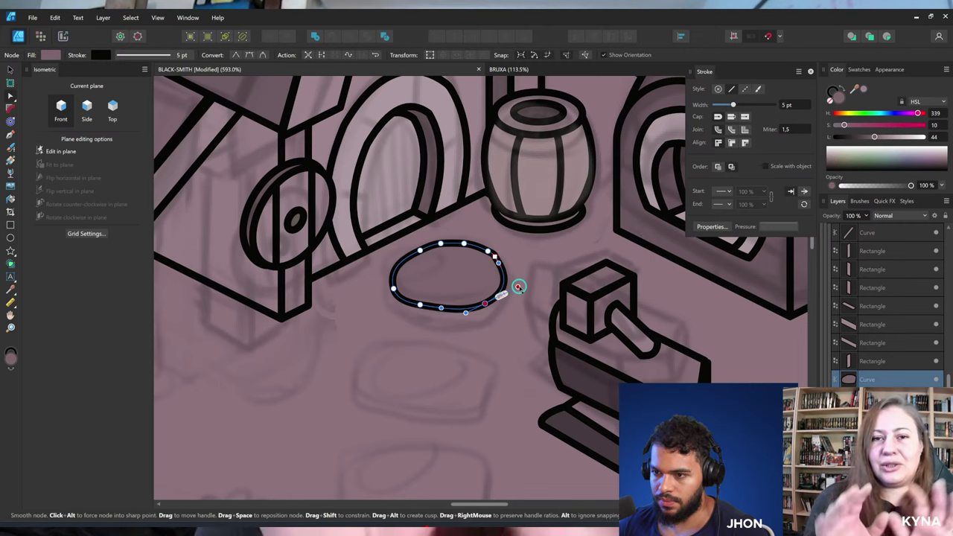
scroll(439, 306, "up", 1)
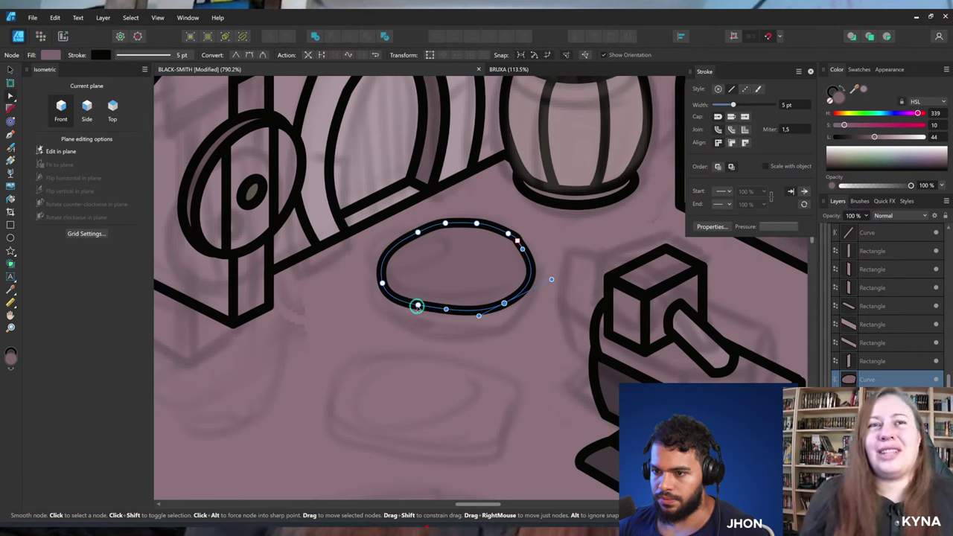
left_click(419, 308)
key("v")
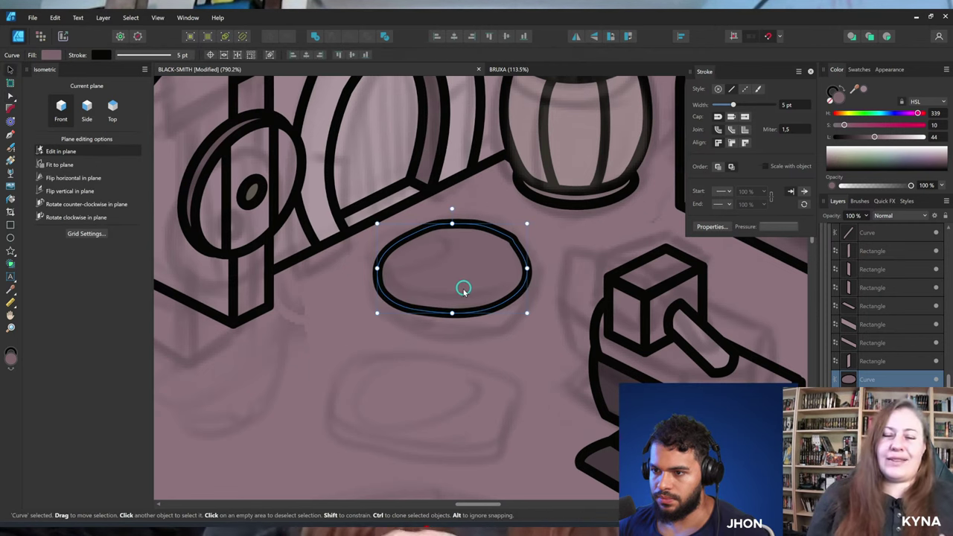
key("a")
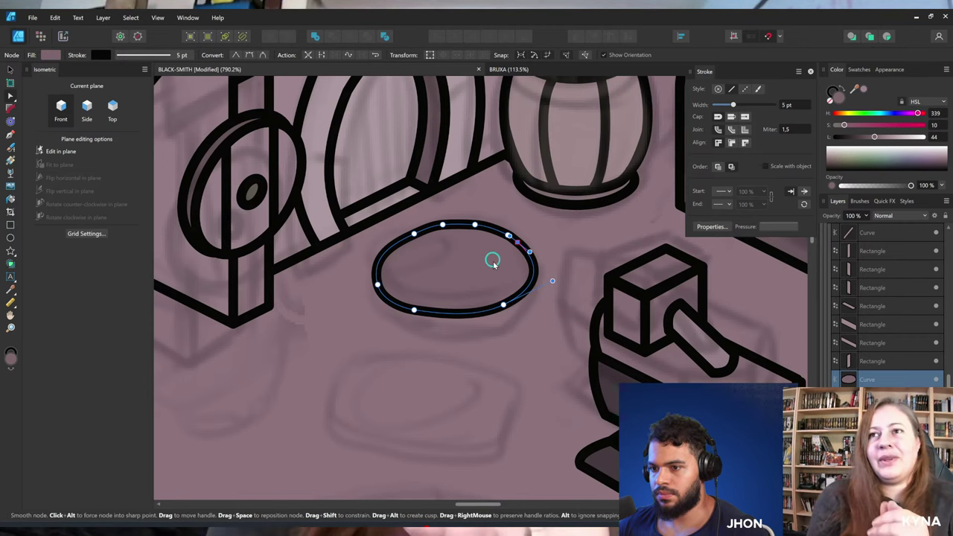
Duplicate the round stone's outline slightly below and behind the original to form its thickness.
key("v")
left_click_drag(493, 262, 488, 289)
left_click(476, 316)
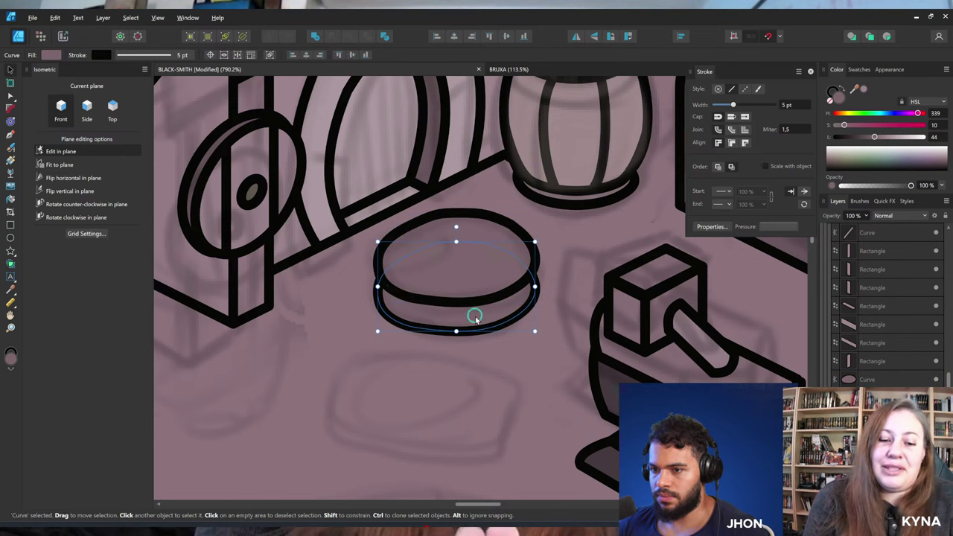
Reshape the lower outline's left and right side nodes so its sides rise to meet the round stone's top face.
double_click(379, 284)
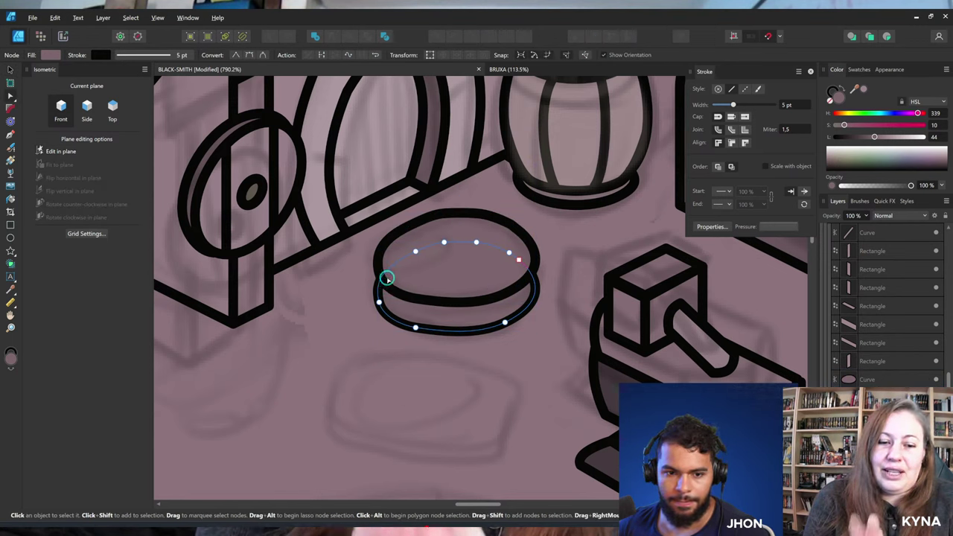
left_click(380, 280)
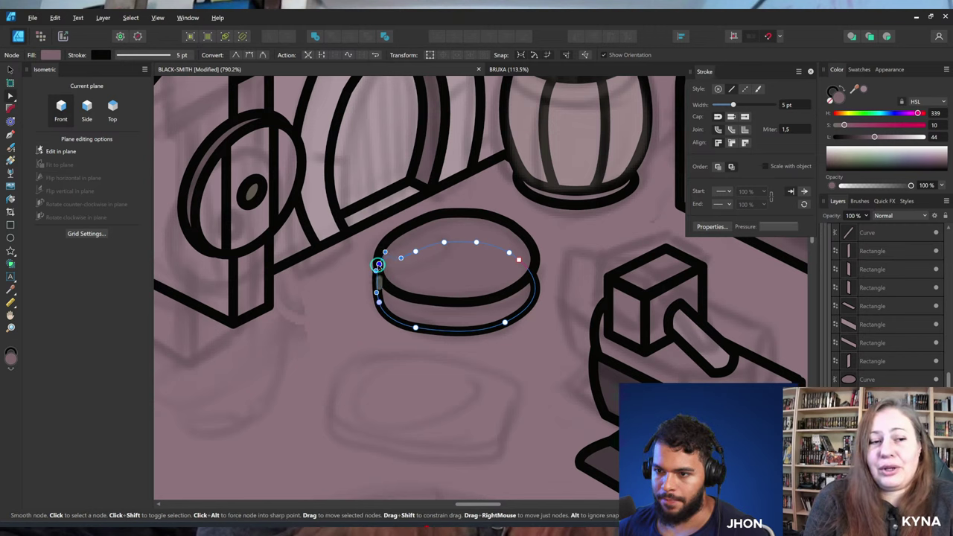
left_click(525, 253)
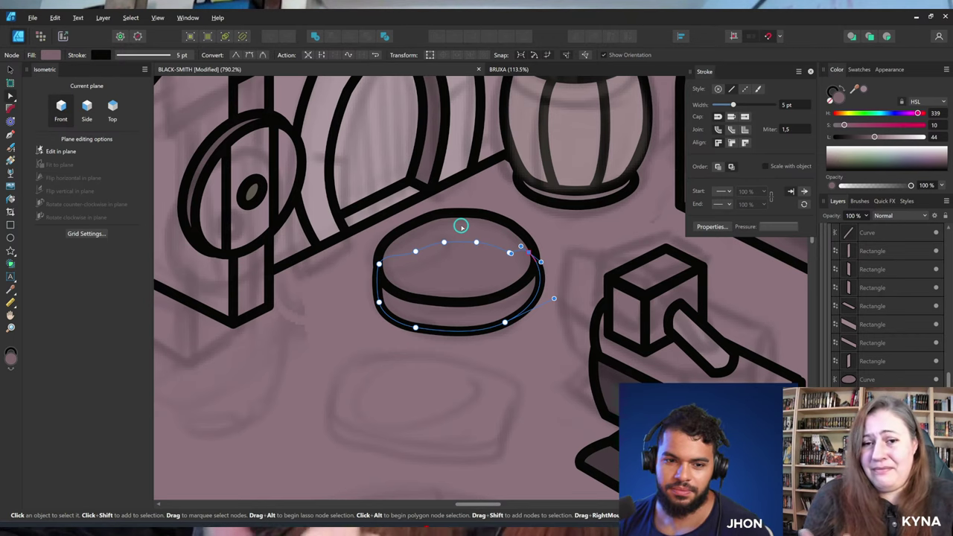
left_click_drag(474, 246, 480, 240)
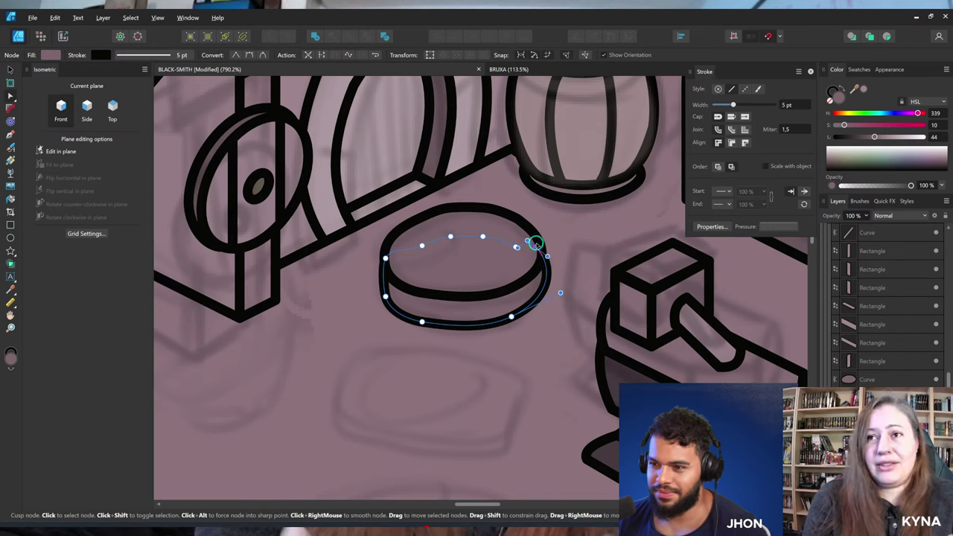
left_click_drag(535, 246, 538, 240)
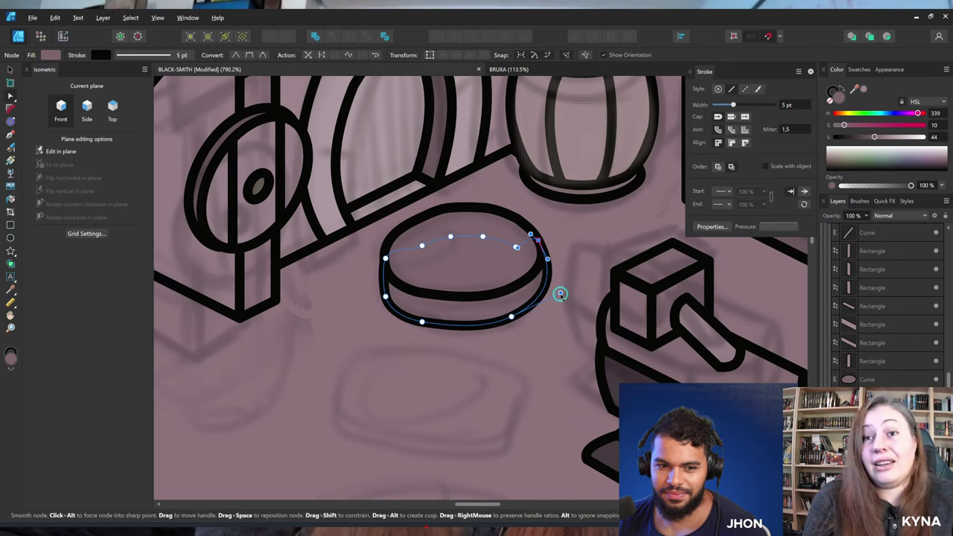
left_click_drag(561, 293, 515, 317)
left_click_drag(482, 274, 579, 276)
Move the lower outline up slightly to thin the round stone's edge and group it with the top outline.
key("v")
left_click_drag(476, 312, 469, 301)
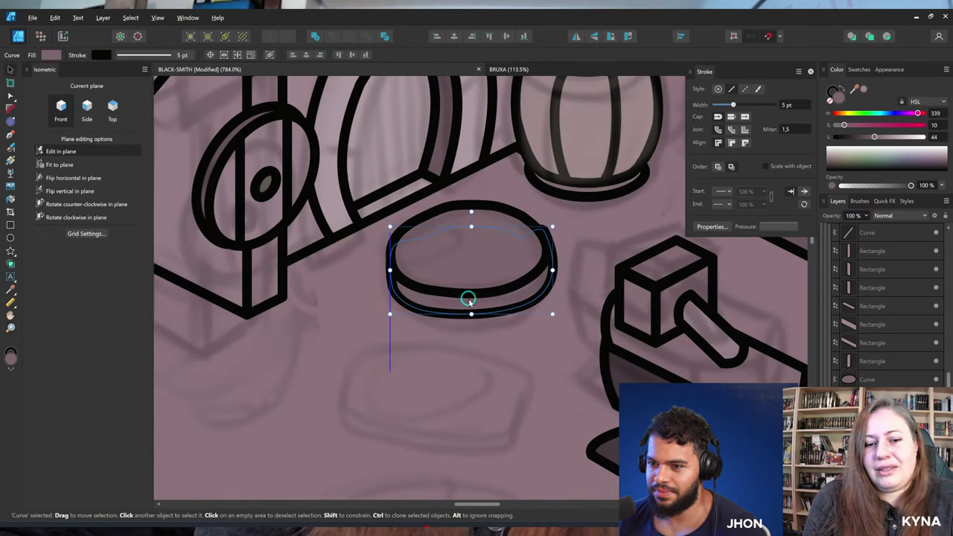
key("a")
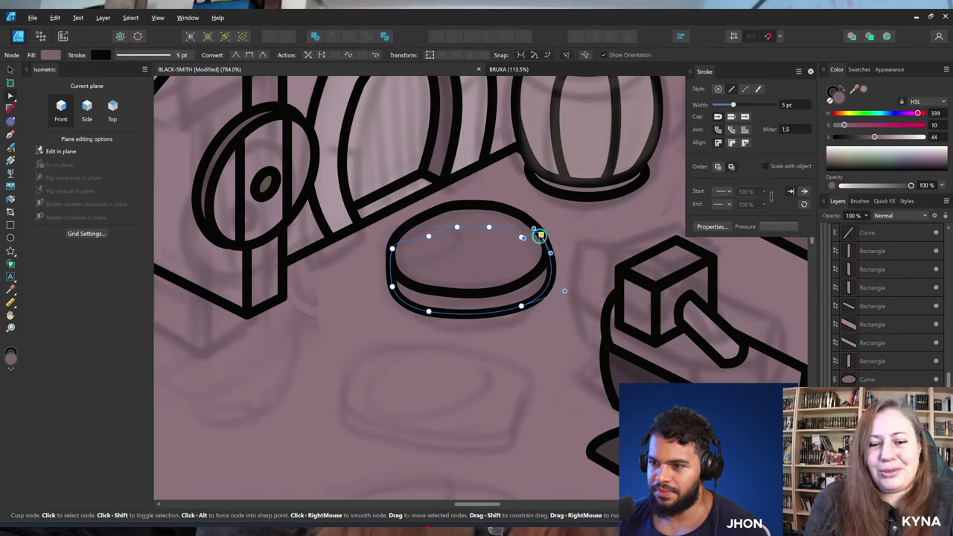
left_click(488, 213)
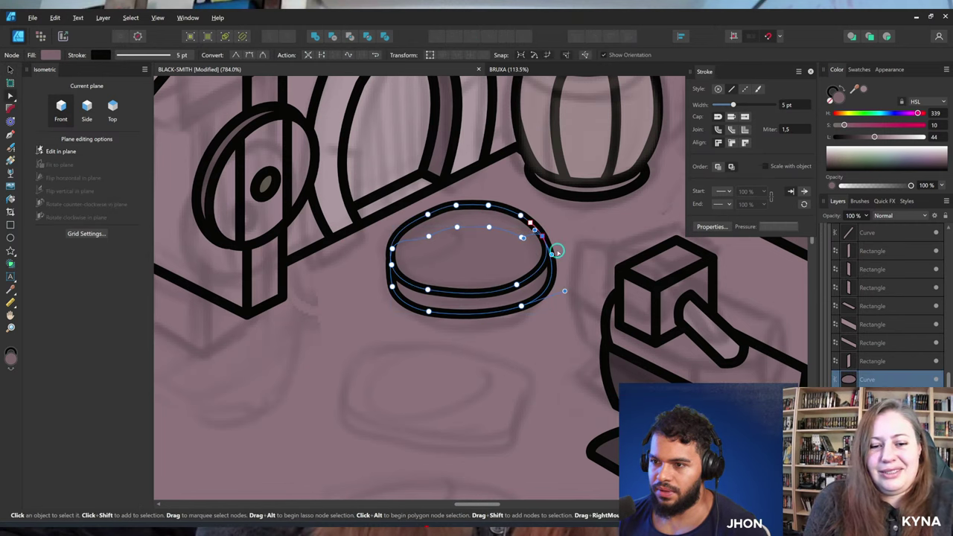
scroll(557, 251, "down", 5)
left_click_drag(472, 263, 458, 276)
key("v")
key("ctrl+g")
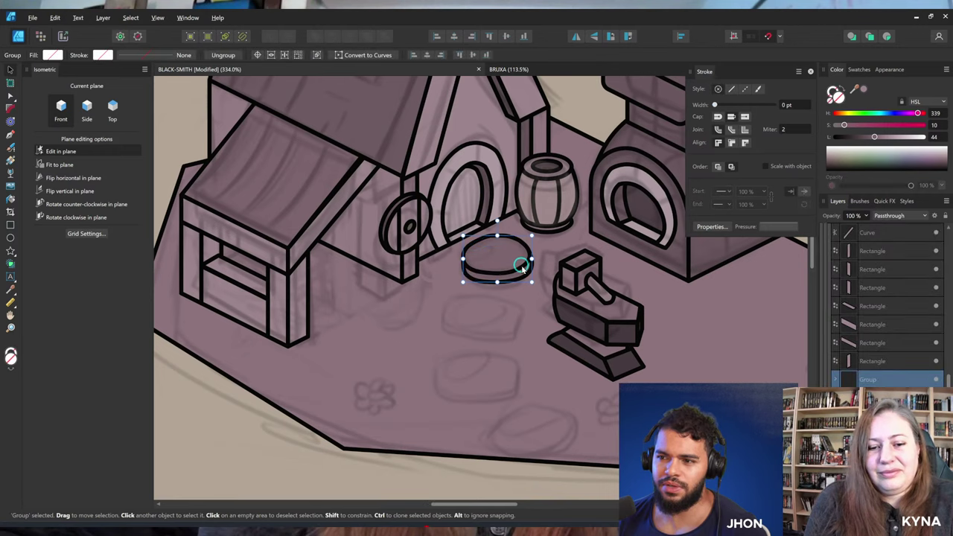
Lighten the round stone's top face to lightness 54 and shift the anvil group slightly toward the stone.
double_click(508, 272)
scroll(566, 259, "up", 2)
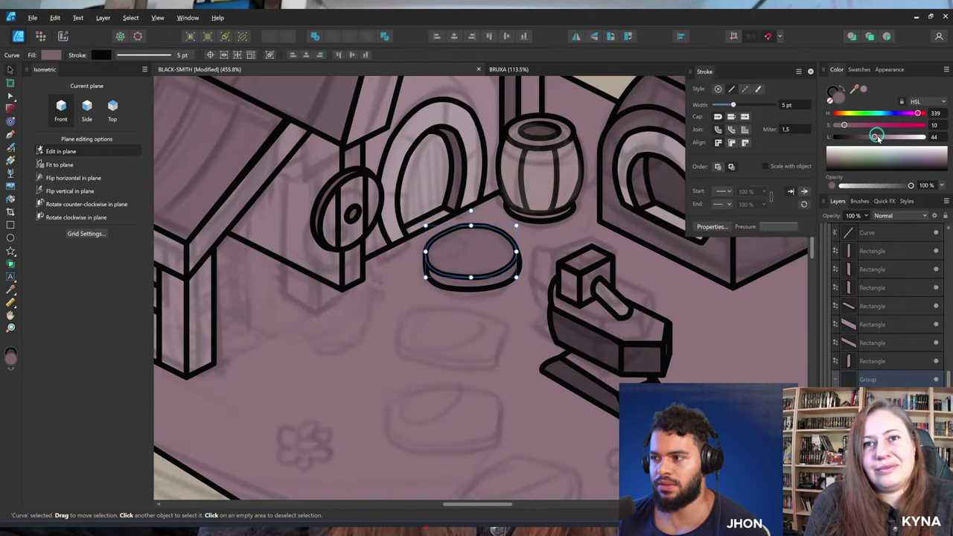
left_click_drag(876, 138, 883, 137)
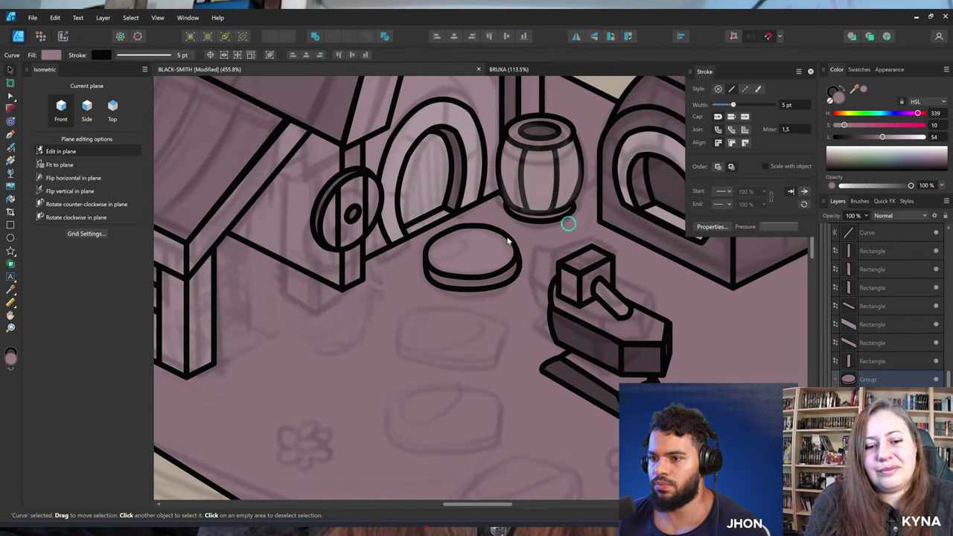
key("ctrl+z")
key("ctrl+z")
key("ctrl+z")
key("ctrl+z")
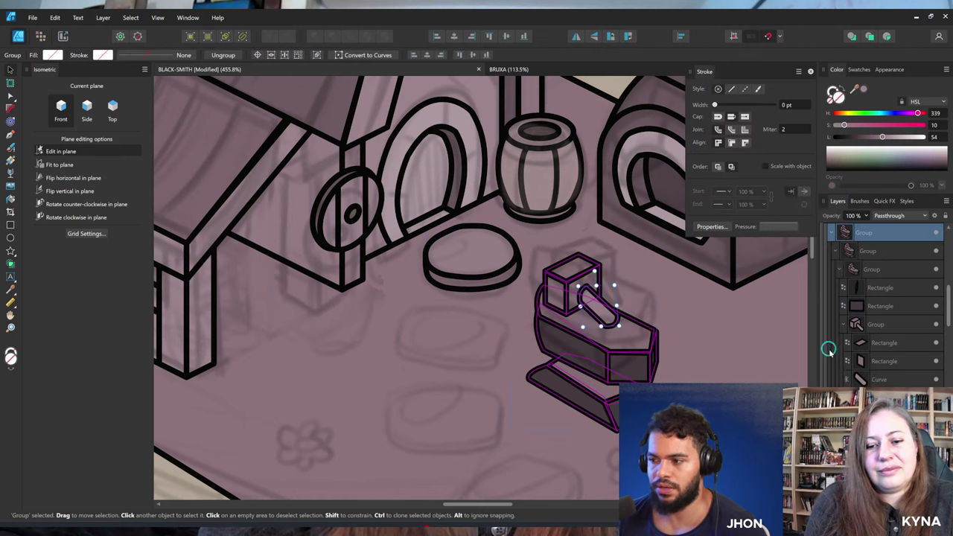
Draw a closed four-cornered stone outline freehand with the Pencil tool over the second sketched stone below the round one.
left_click(474, 272)
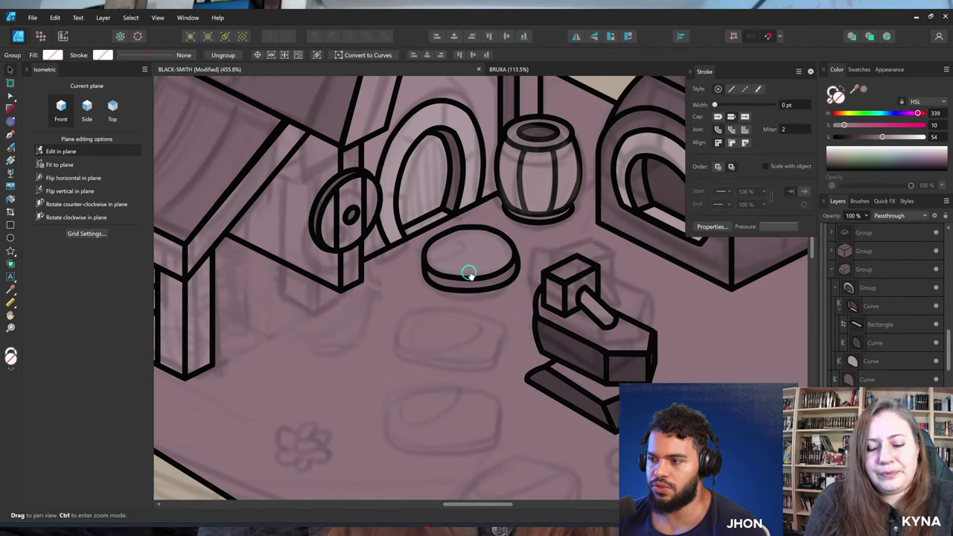
left_click_drag(514, 320, 512, 325)
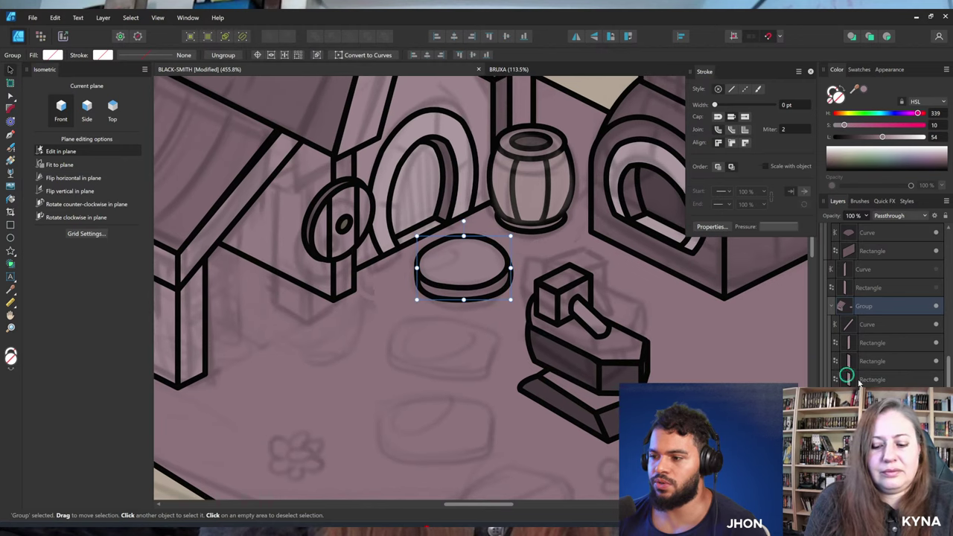
scroll(848, 376, "down", 1)
mouse_move(476, 264)
left_mouse_down()
mouse_move(355, 313)
mouse_move(477, 300)
mouse_move(479, 253)
left_mouse_up()
key("z")
mouse_move(436, 300)
left_mouse_down()
mouse_move(528, 324)
mouse_move(548, 272)
mouse_move(494, 253)
mouse_move(400, 245)
mouse_move(384, 248)
mouse_move(374, 308)
left_mouse_up()
key("n")
left_click_drag(492, 327, 524, 330)
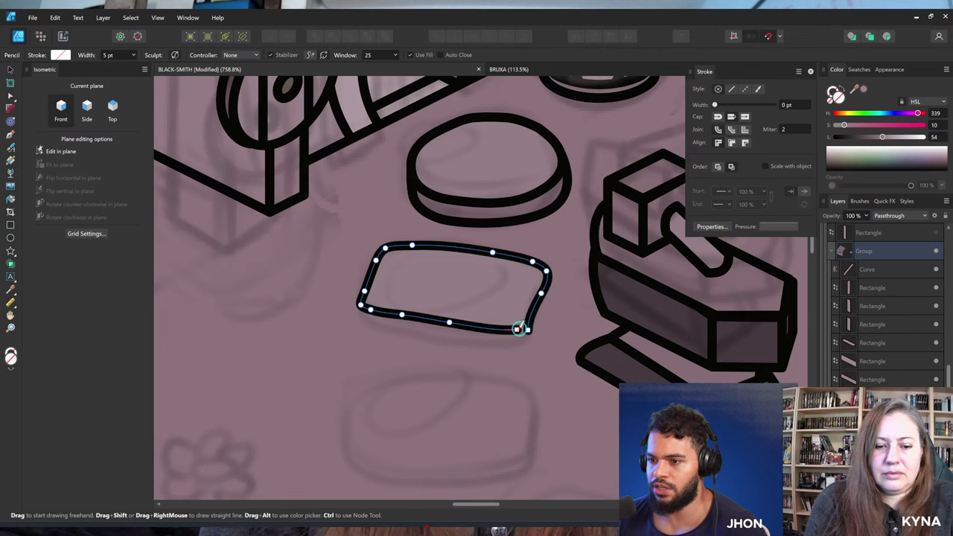
Duplicate the second stone's outline slightly below the original and send the copy behind it.
key("a")
key("z")
scroll(358, 301, "up", 1)
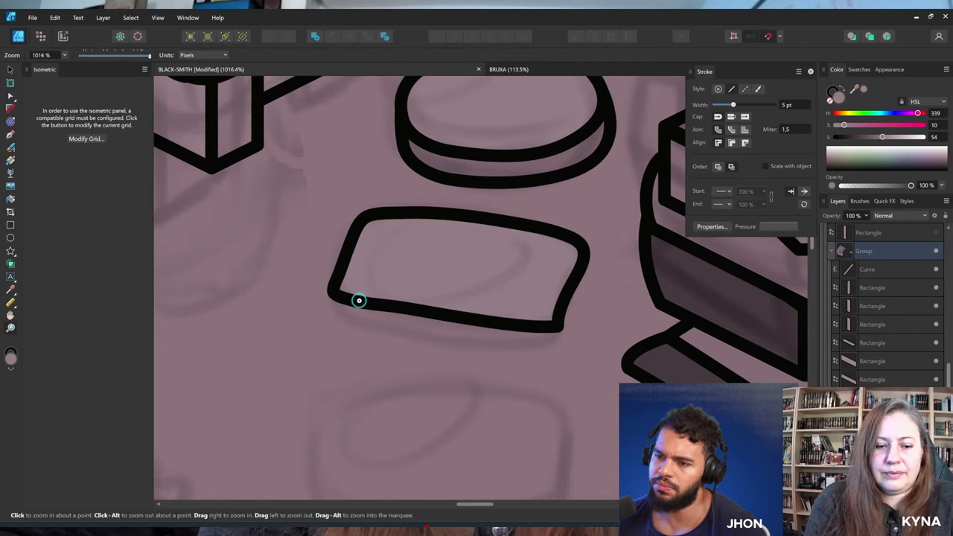
key("v")
mouse_move(413, 296)
left_mouse_down()
mouse_move(398, 285)
mouse_move(411, 286)
mouse_move(403, 296)
left_mouse_up()
key("ctrl+[")
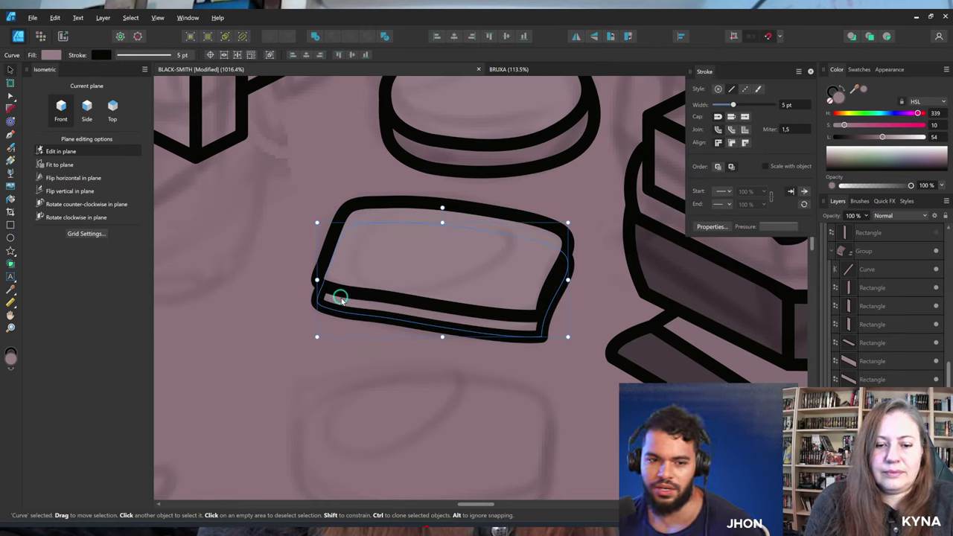
Reshape the lower copy's left edge, right edge and lower right corner to give the second stone an even thickness.
key("z")
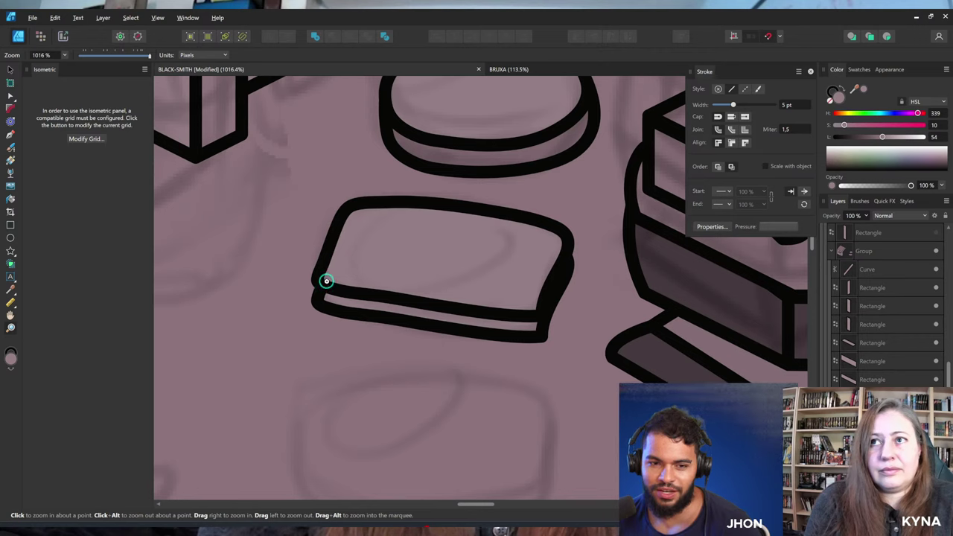
key("a")
left_click(319, 282)
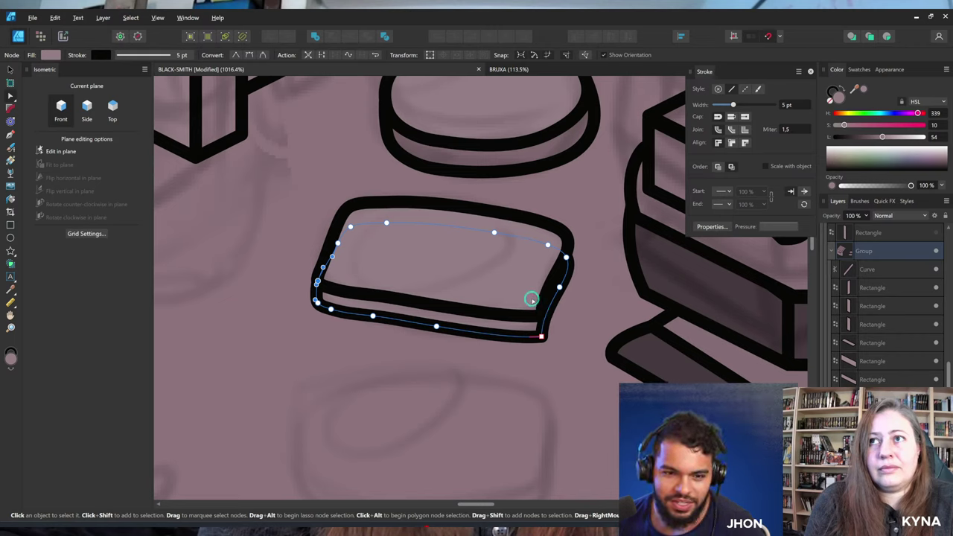
left_click_drag(560, 287, 569, 292)
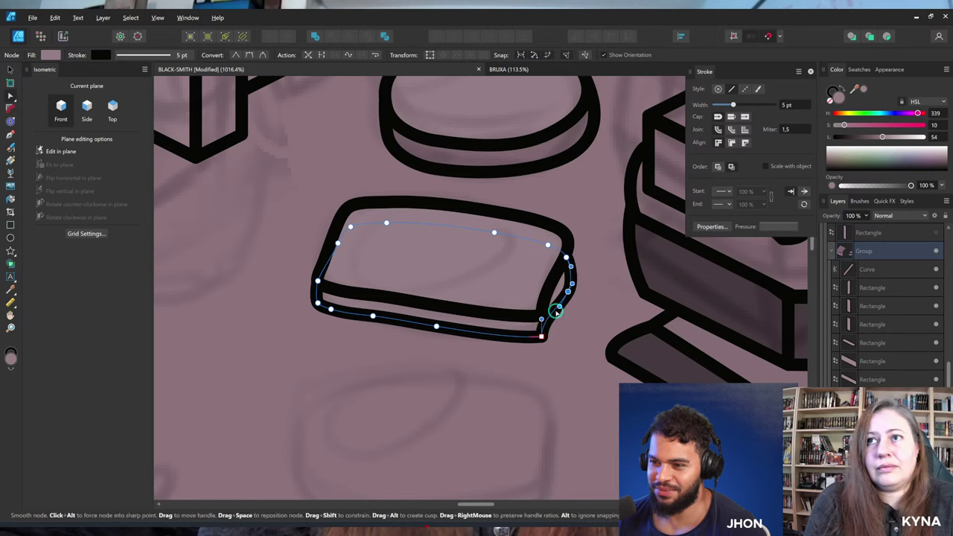
left_click(543, 336)
left_click(546, 334)
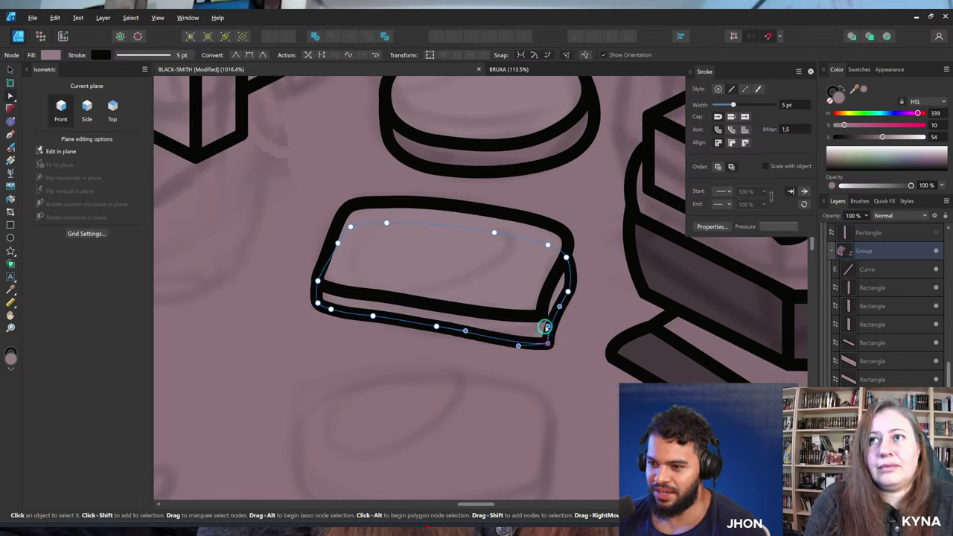
left_click(568, 293)
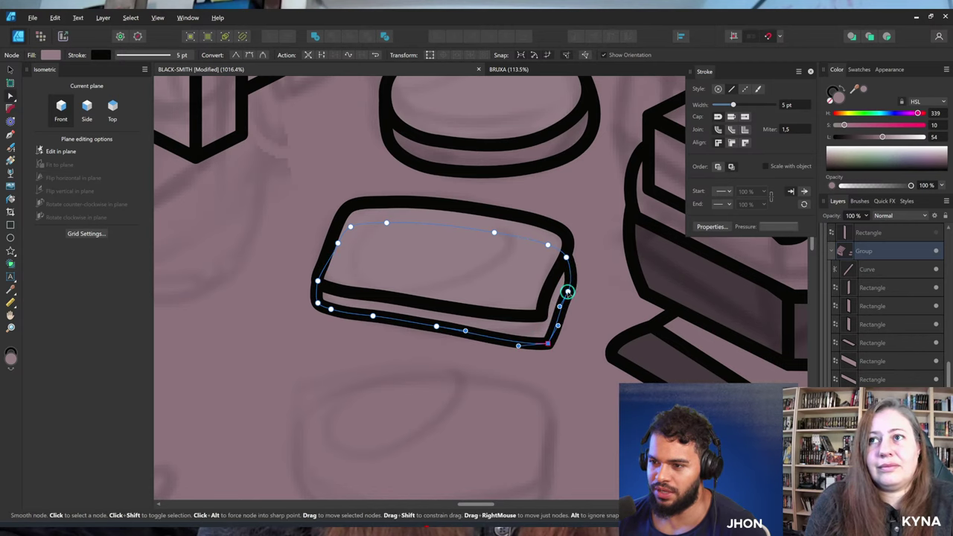
left_click_drag(566, 257, 573, 252)
Switch to the BRUXA document and examine the witch's face and hair up close, undoing any shift of the artwork.
scroll(558, 97, "down", 3)
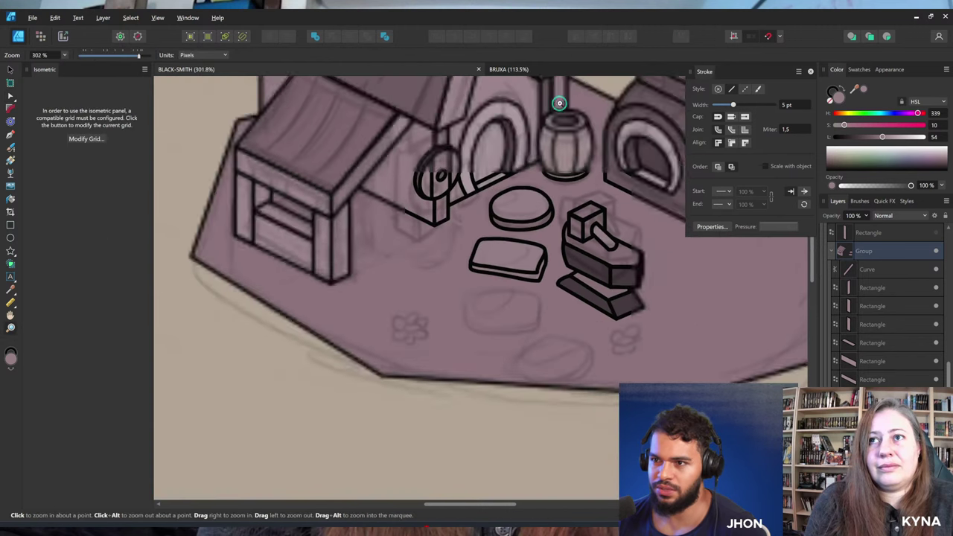
left_click(508, 70)
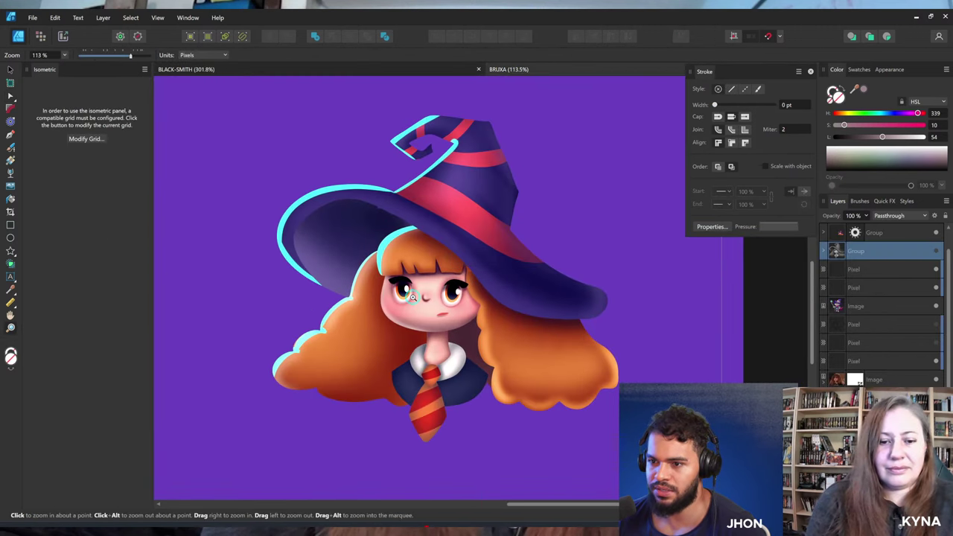
left_click_drag(410, 296, 435, 298)
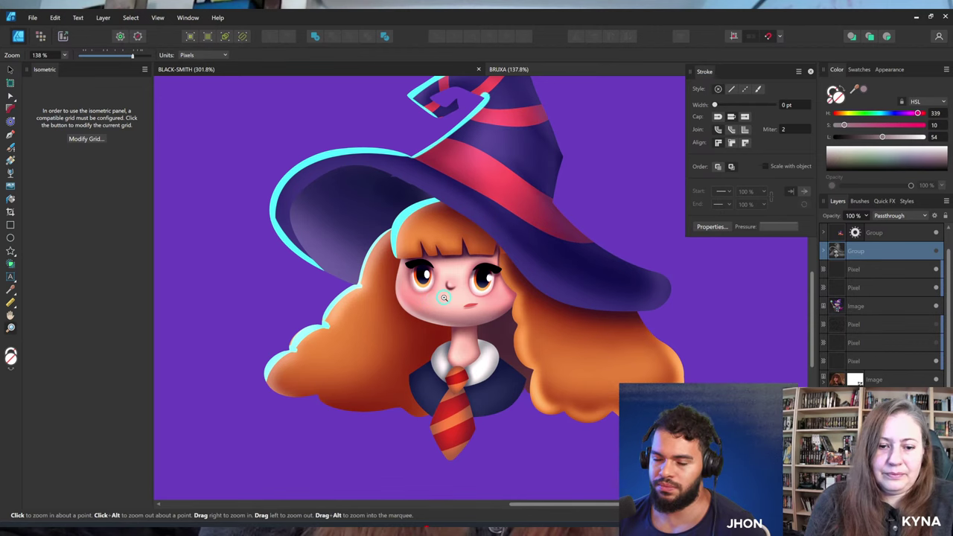
left_click(572, 345, "ctrl")
left_click_drag(596, 344, 529, 323)
key("z")
key("v")
key("z")
left_click_drag(525, 324, 405, 343)
key("v")
key("ctrl+z")
key("z")
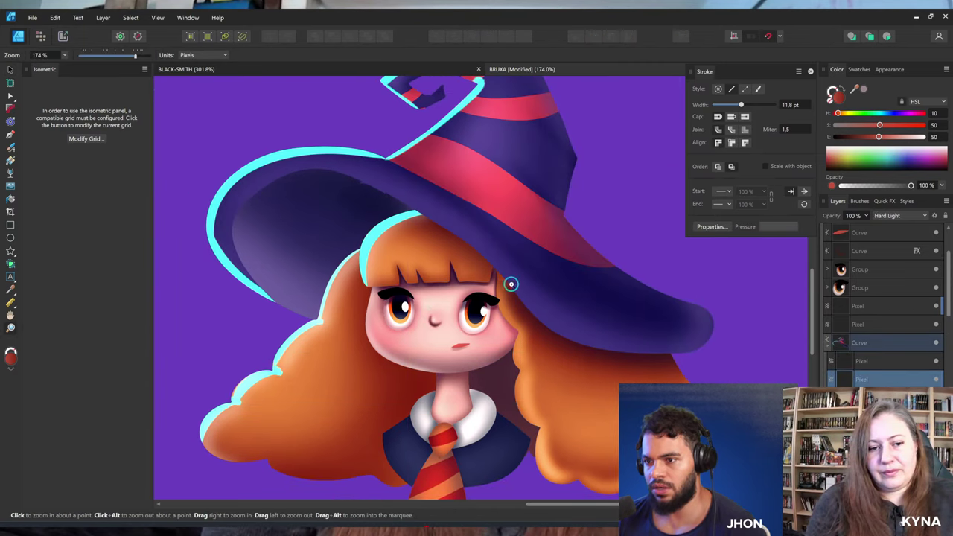
Examine the witch's hat, hair and cyan rim light at several magnifications, undoing any shift of the artwork.
left_click_drag(517, 288, 469, 291)
key("v")
left_click_drag(543, 268, 511, 299)
key("ctrl+z")
key("z")
left_click_drag(558, 250, 692, 279)
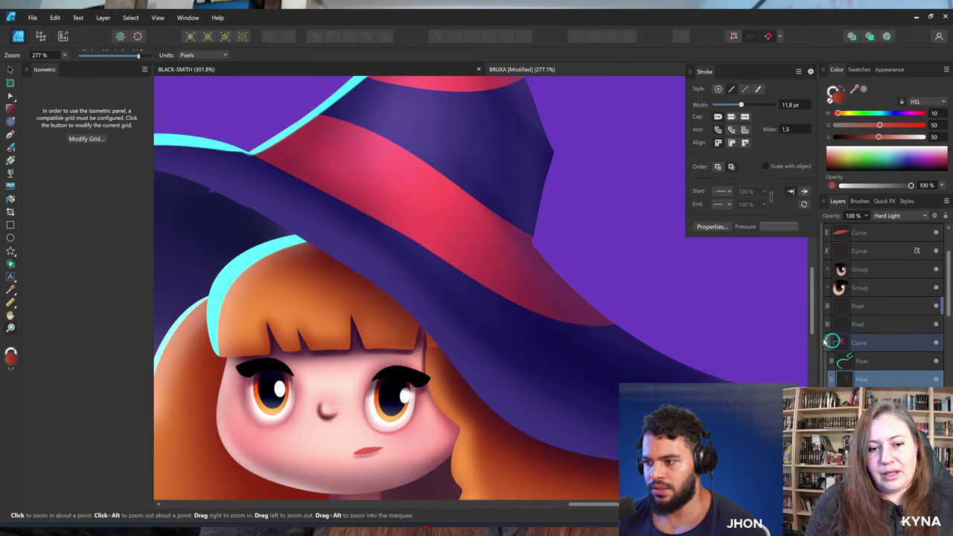
left_click_drag(588, 311, 543, 312)
left_click_drag(543, 312, 551, 391)
mouse_move(531, 280)
left_mouse_down()
mouse_move(602, 320)
mouse_move(511, 340)
mouse_move(545, 283)
left_mouse_up()
key("a")
key("z")
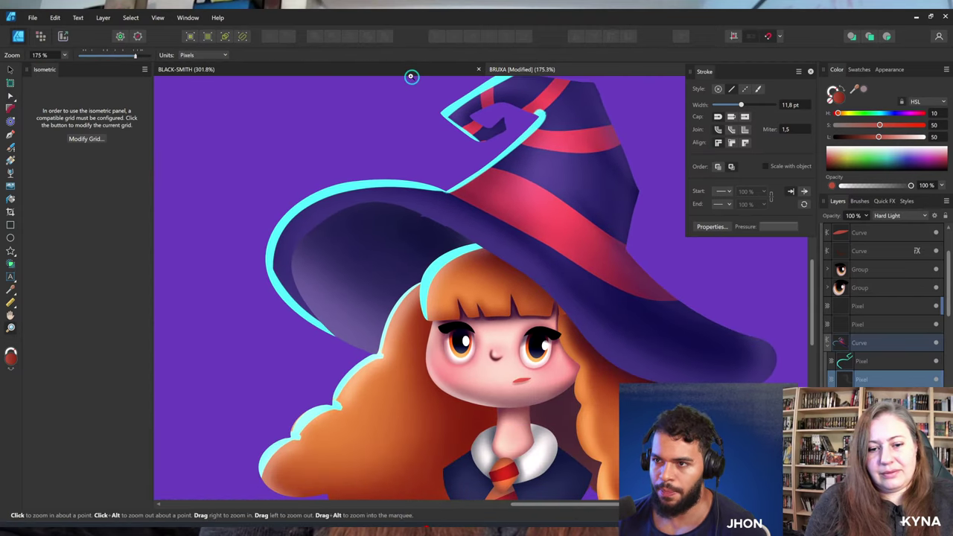
Return to the BLACK-SMITH document and reposition the ground shape's back-left corner node beside the lean-to roof.
left_click(403, 71)
key("a")
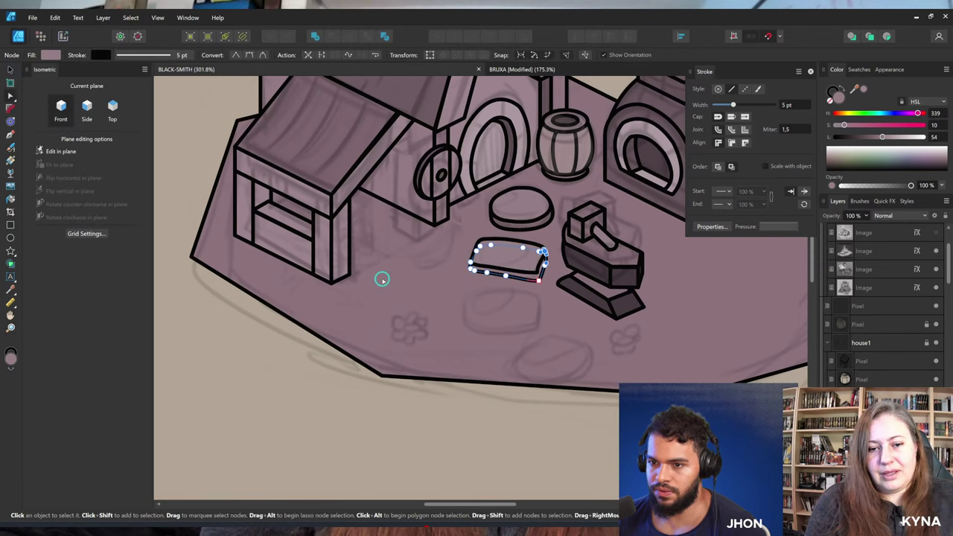
left_click(357, 322)
scroll(267, 280, "down", 1)
key("space")
left_click_drag(313, 230, 430, 312)
left_click_drag(358, 226, 362, 209)
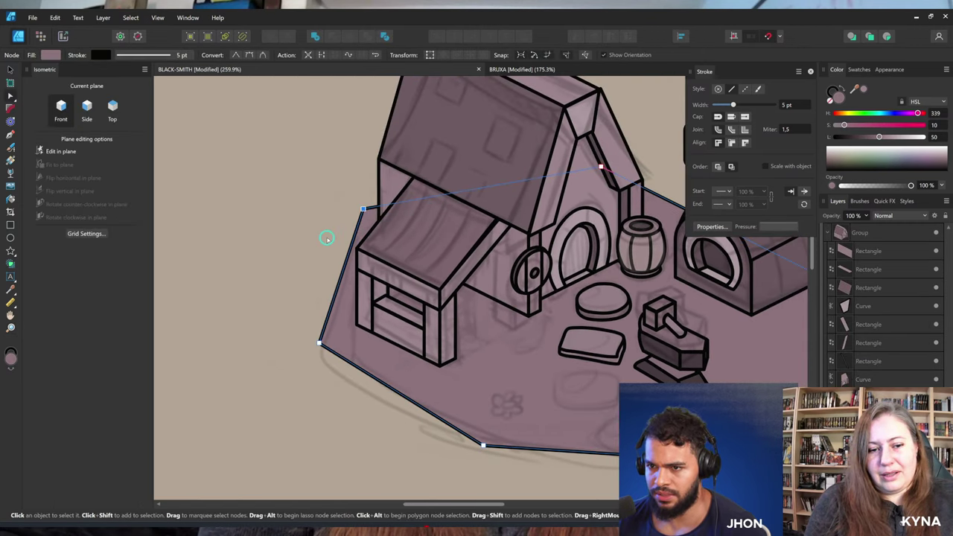
Bend the ground shape's straight front-left edge into a curve that follows the sketched outline.
scroll(329, 246, "down", 2)
scroll(280, 229, "up", 1)
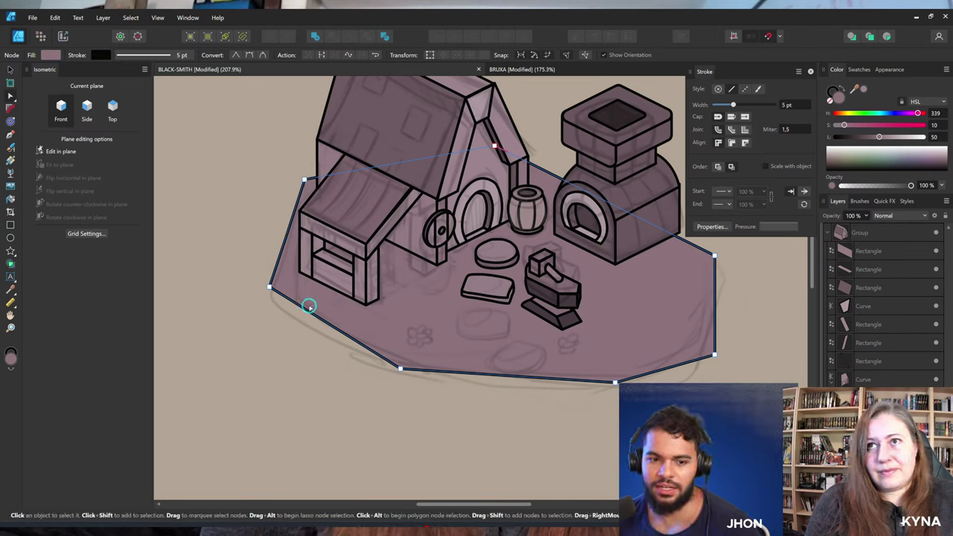
left_click_drag(288, 312, 379, 363)
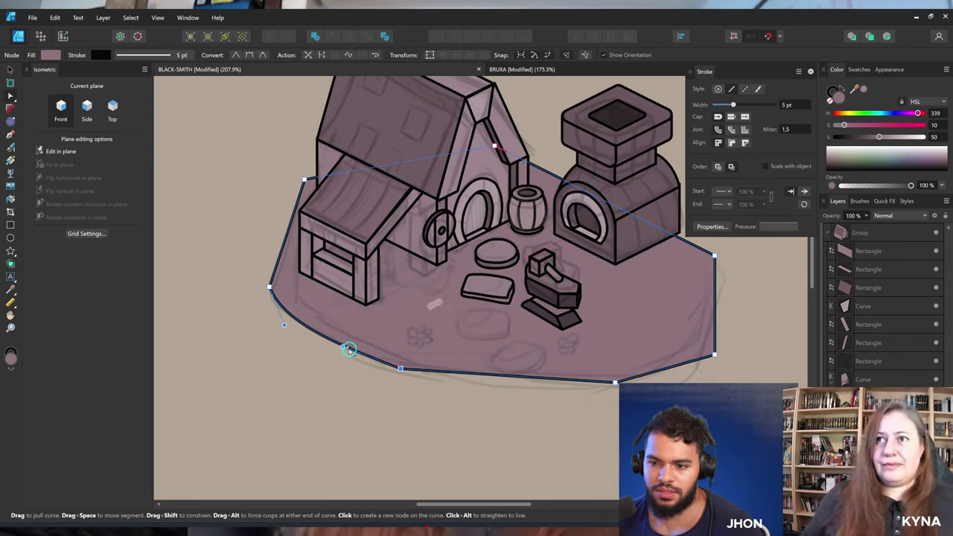
left_click_drag(344, 348, 308, 303)
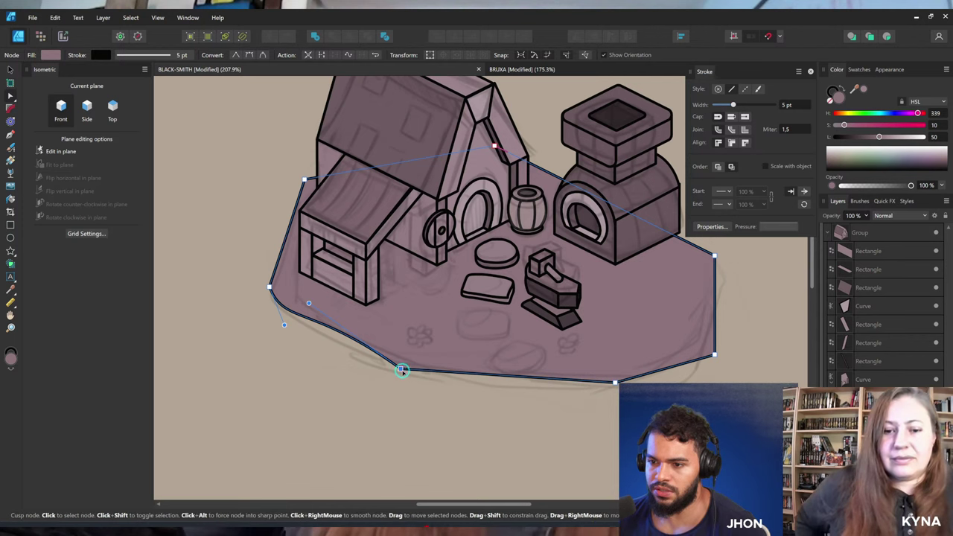
left_click_drag(402, 369, 403, 370)
left_click_drag(483, 381, 440, 370)
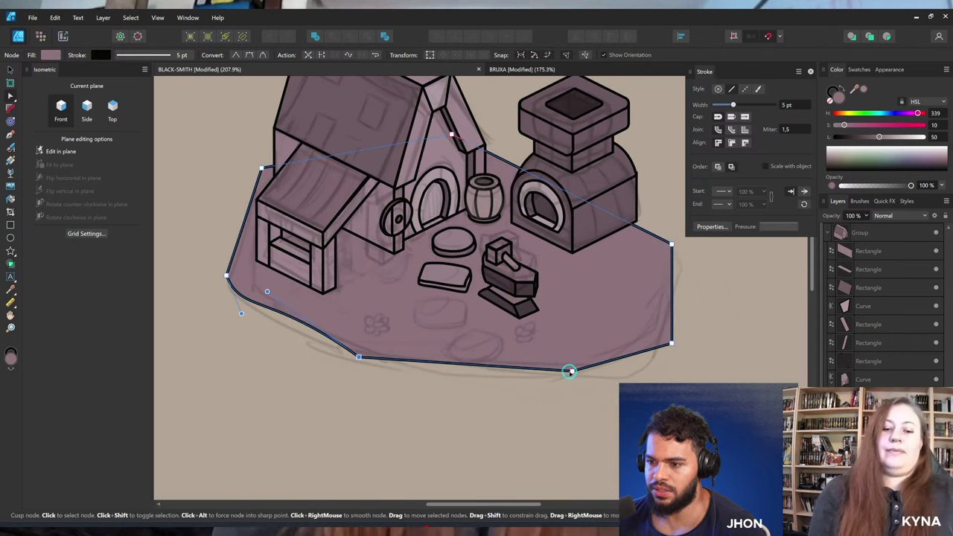
Curve the ground's front-right edge, pull its right corner inward and bulge the right side outward with an added node.
left_click_drag(568, 368, 621, 366)
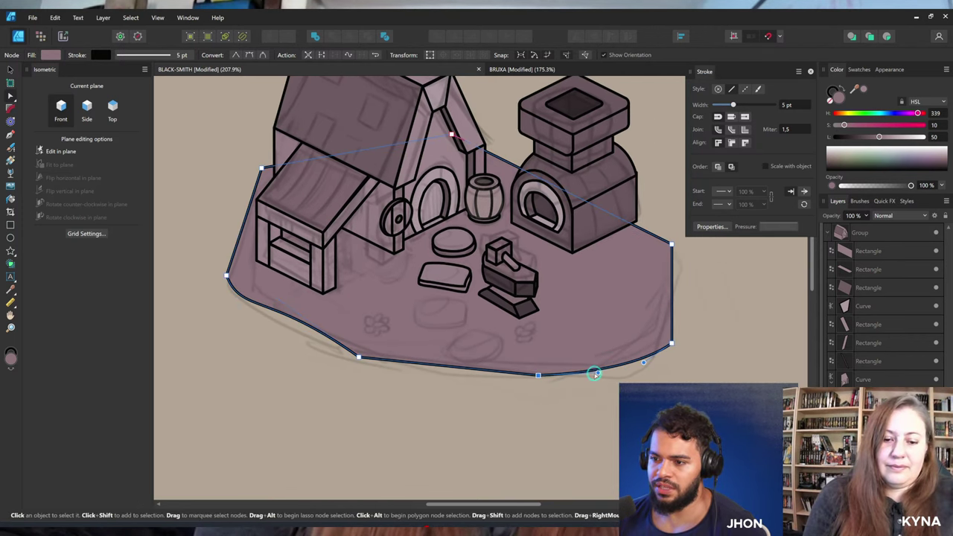
left_click_drag(671, 343, 658, 354)
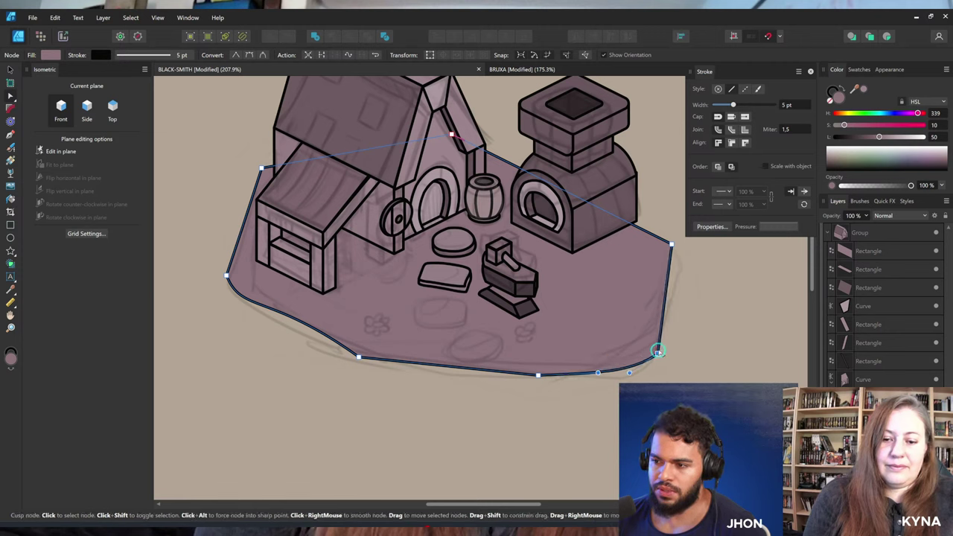
left_click_drag(667, 282, 689, 269)
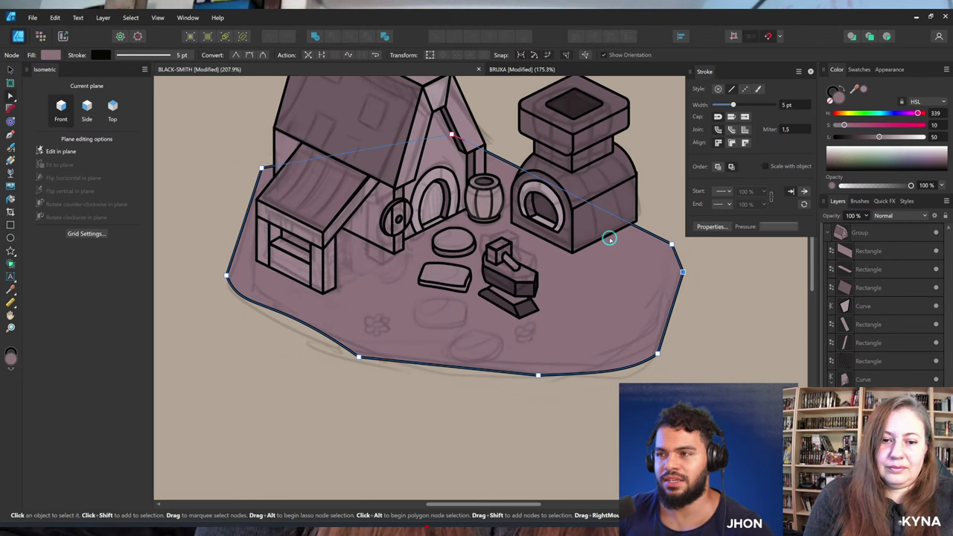
mouse_move(618, 252)
left_mouse_down()
mouse_move(582, 280)
mouse_move(648, 252)
mouse_move(611, 269)
left_mouse_up()
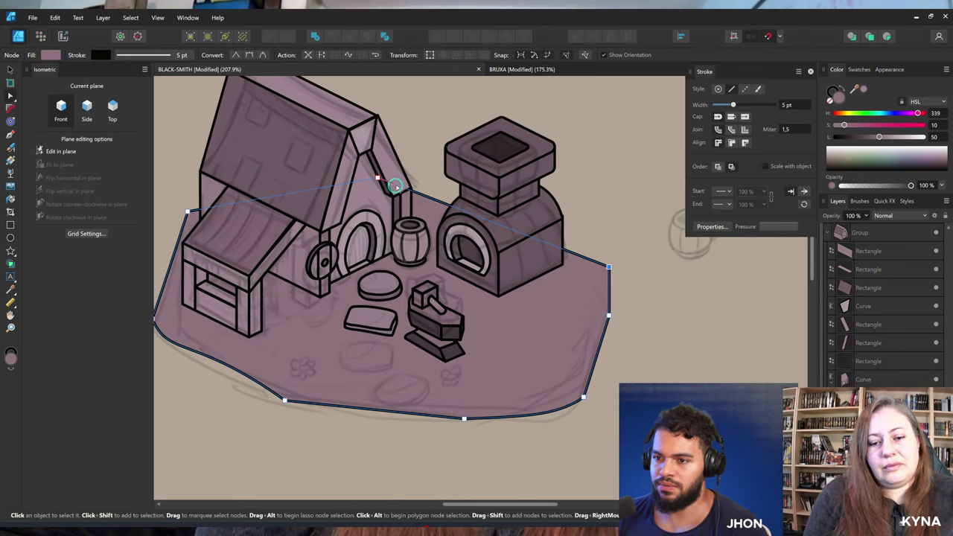
Adjust the ground's back node behind the house, its corner beside the furnace and its left side, then deselect it.
mouse_move(379, 179)
left_mouse_down()
mouse_move(393, 159)
mouse_move(382, 165)
left_mouse_up()
left_click_drag(556, 242, 600, 232)
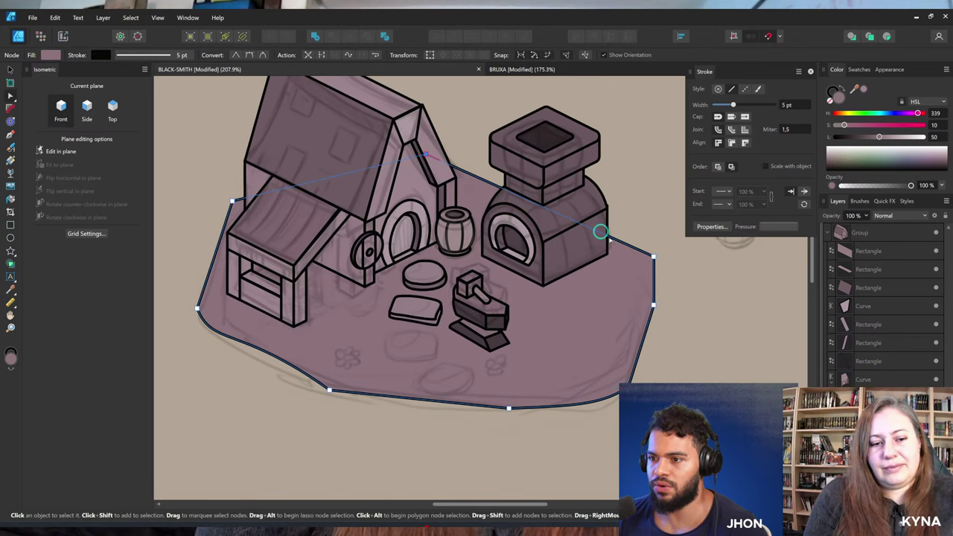
left_click_drag(655, 257, 656, 250)
left_click_drag(597, 264, 613, 249)
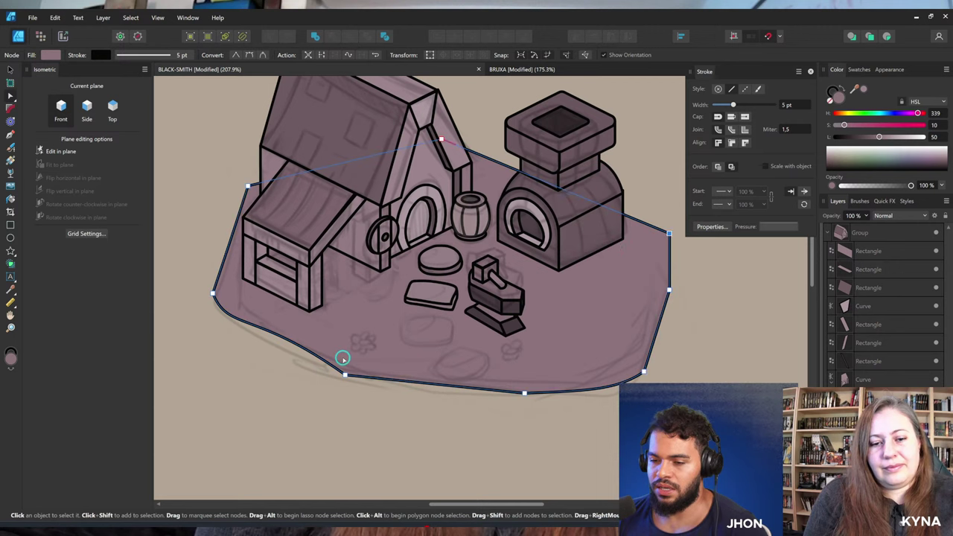
left_click_drag(306, 348, 326, 341)
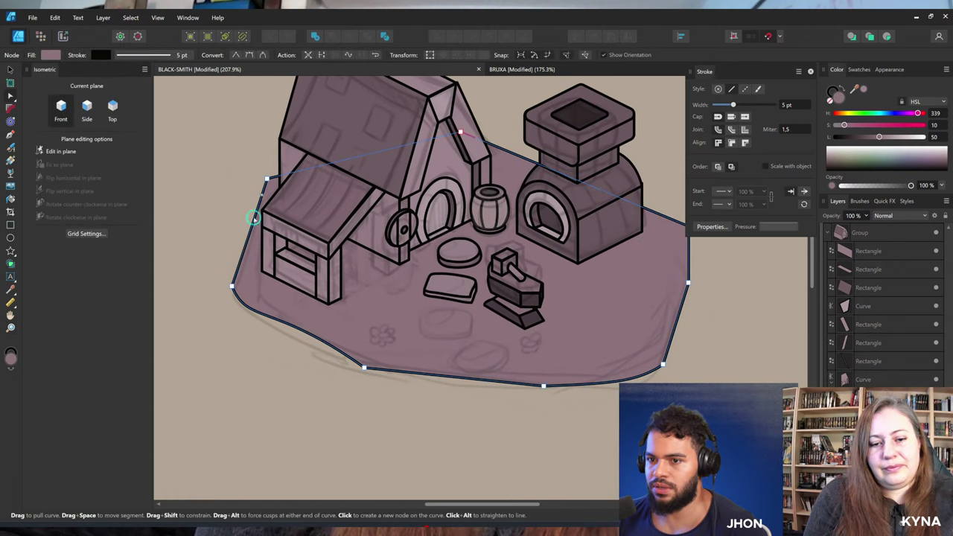
left_click_drag(233, 286, 261, 273)
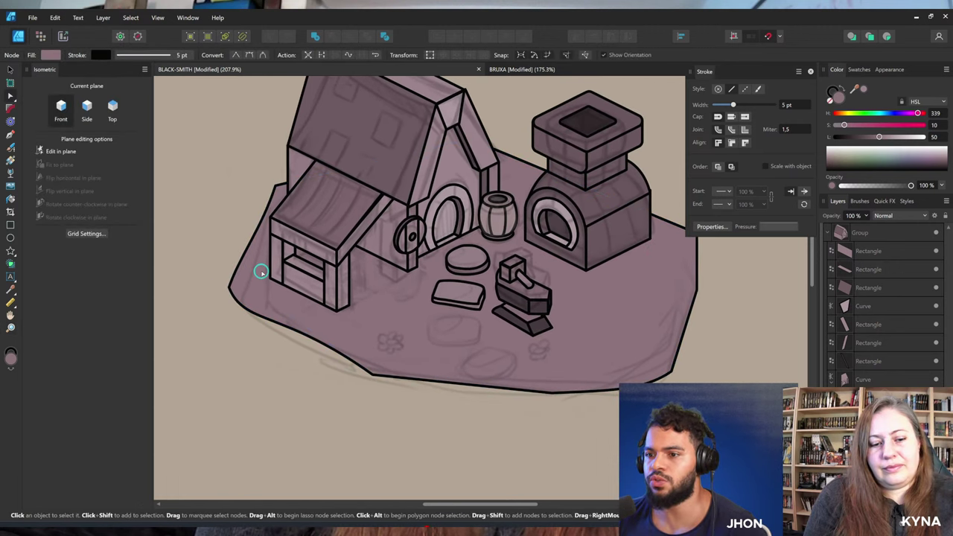
left_click_drag(381, 273, 370, 286)
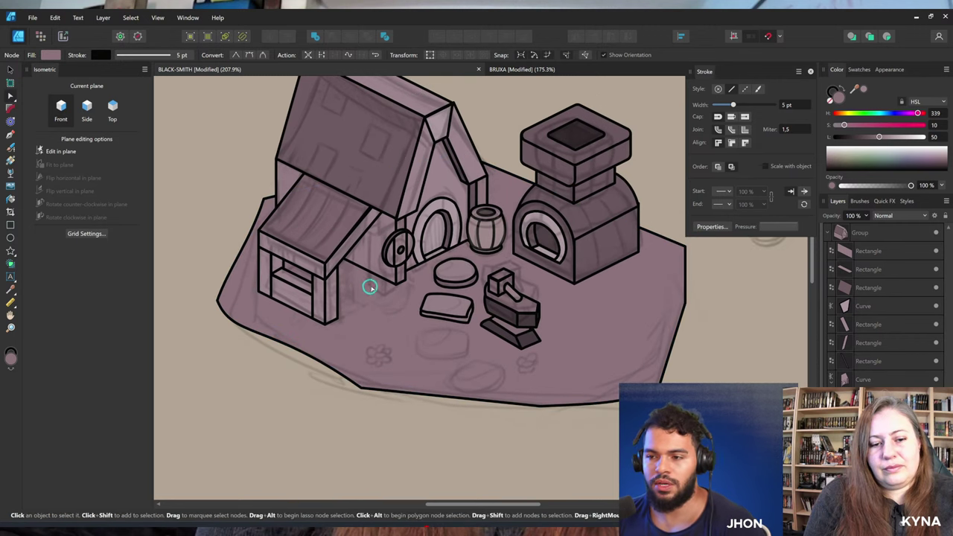
Select the complete group containing the anvil, its base and the hammer.
left_click(512, 322)
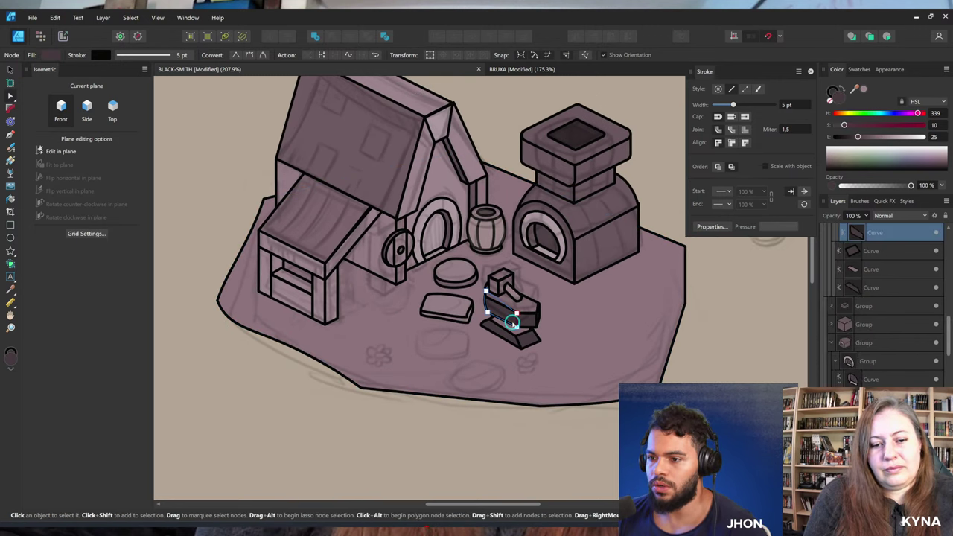
left_click_drag(460, 329, 492, 332)
scroll(887, 322, "up", 4)
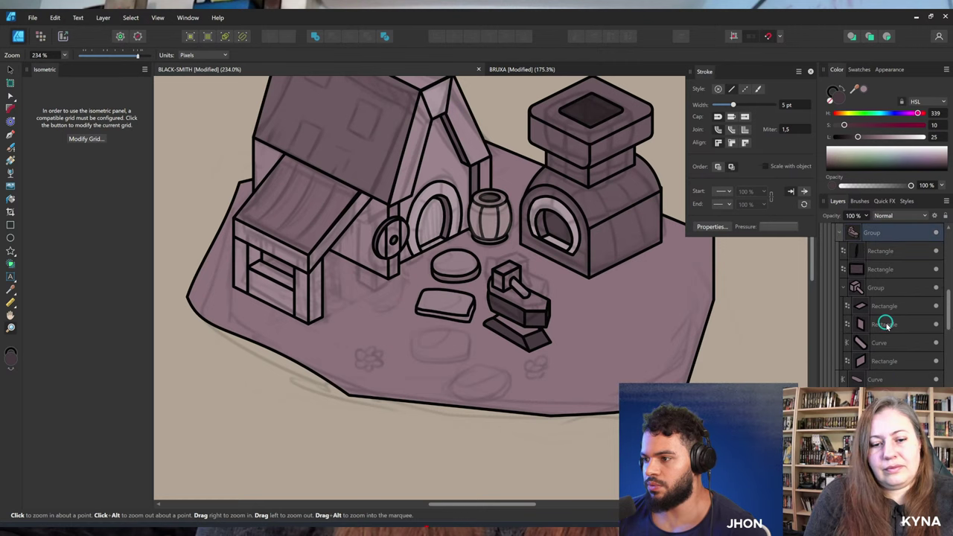
key("v")
left_click(868, 252)
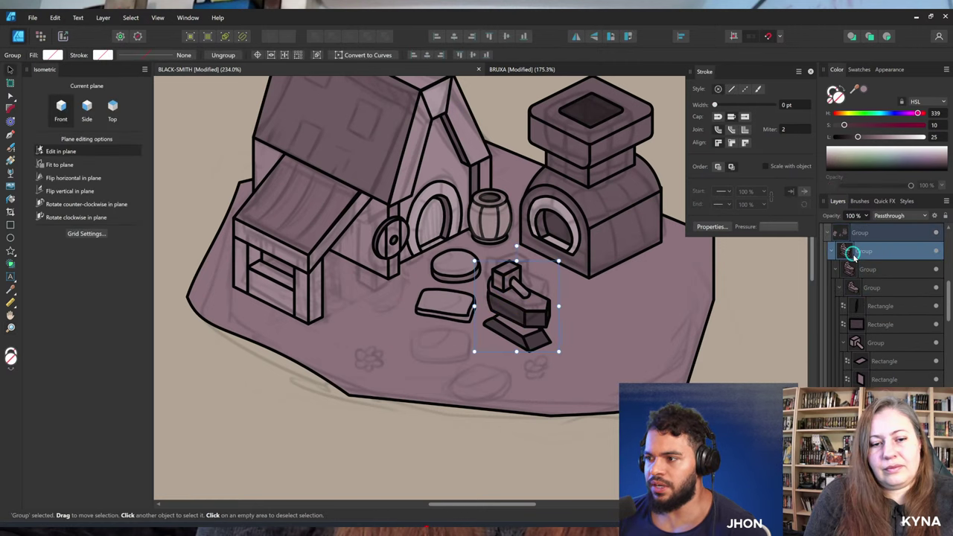
scroll(520, 315, "right", 1)
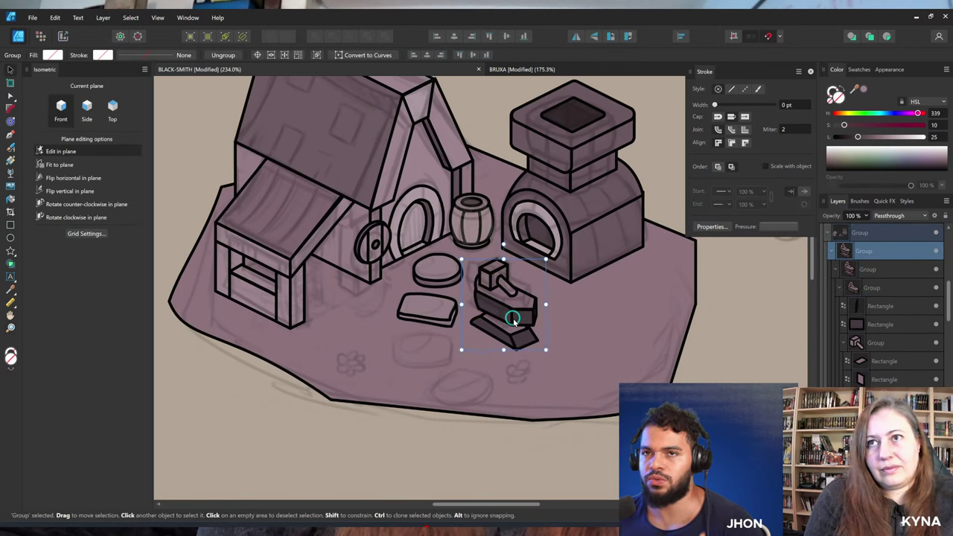
key("z")
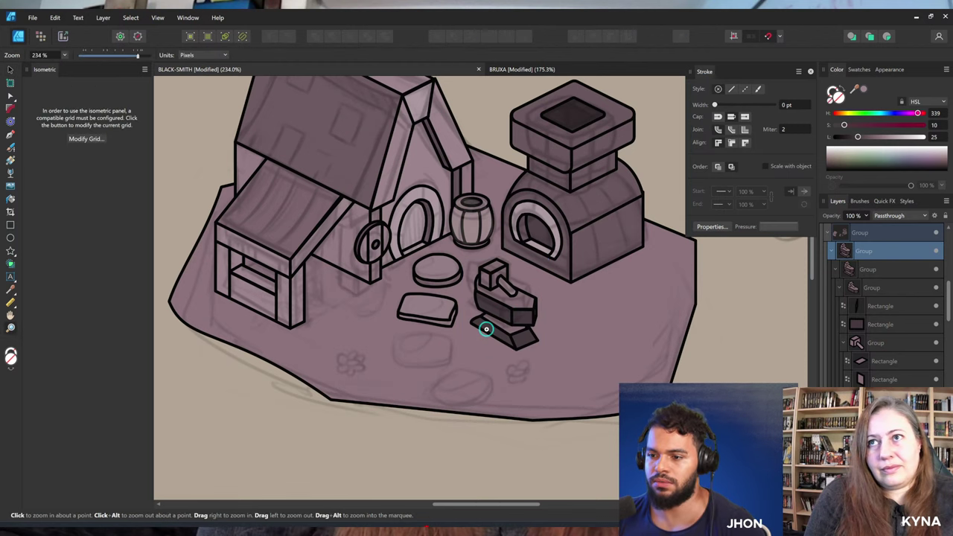
Push the left side of the round stone's lower outline outward and adjust its bottom node.
left_click_drag(407, 331, 483, 320)
left_click_drag(446, 260, 563, 248)
key("v")
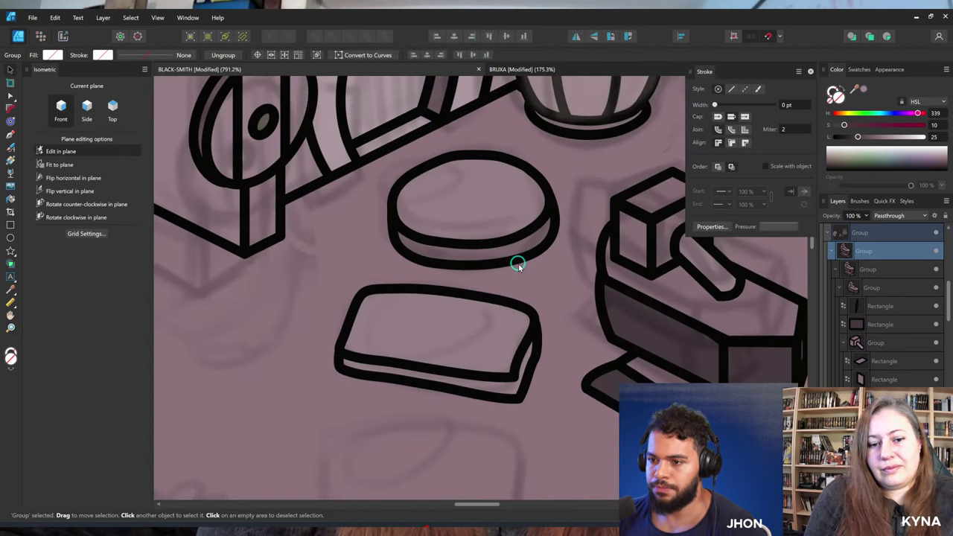
left_click(470, 252)
double_click(395, 244)
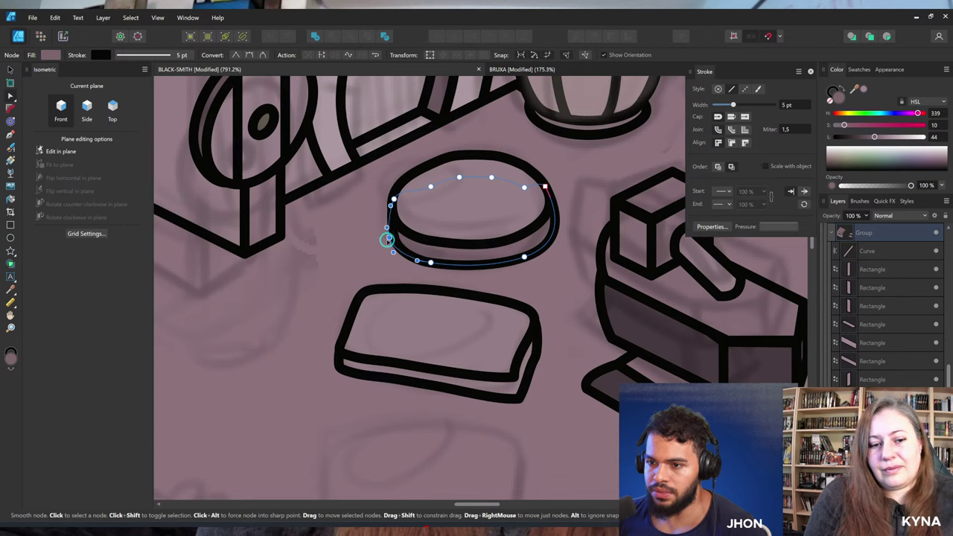
left_click_drag(382, 238, 380, 234)
left_click_drag(430, 262, 438, 262)
Reshape the round stone's top face into a four-cornered slab by removing extra nodes and pulling out its left and right corners.
left_click(435, 228)
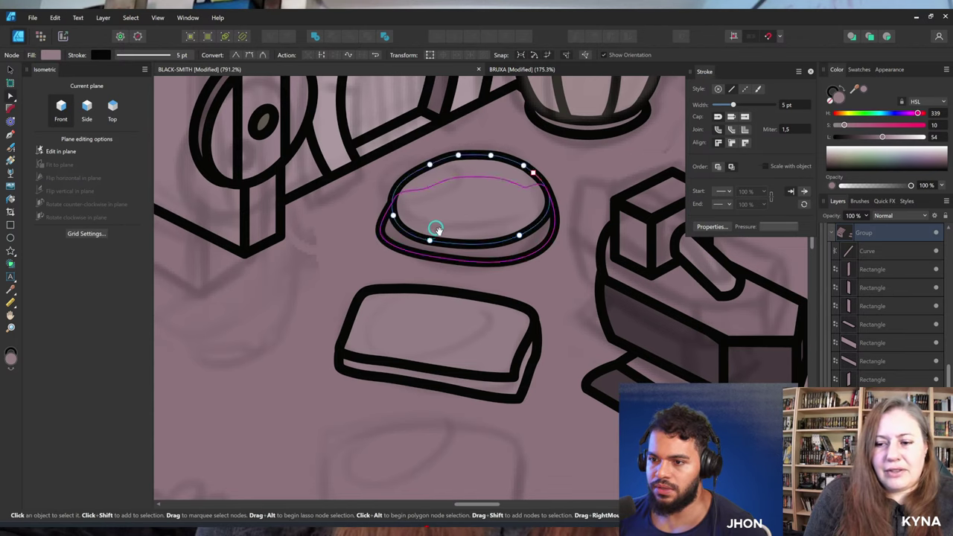
left_click_drag(399, 230, 375, 241)
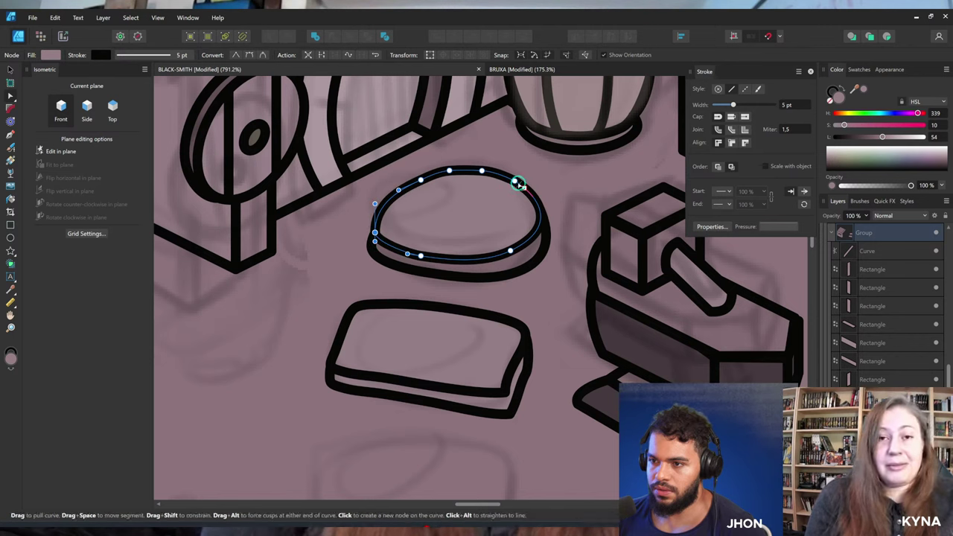
left_click_drag(525, 189, 545, 196)
key("Delete")
left_click_drag(519, 247, 539, 250)
key("ctrl+z")
left_click_drag(588, 226, 553, 242)
left_click_drag(517, 183, 560, 206)
left_click_drag(449, 171, 401, 189)
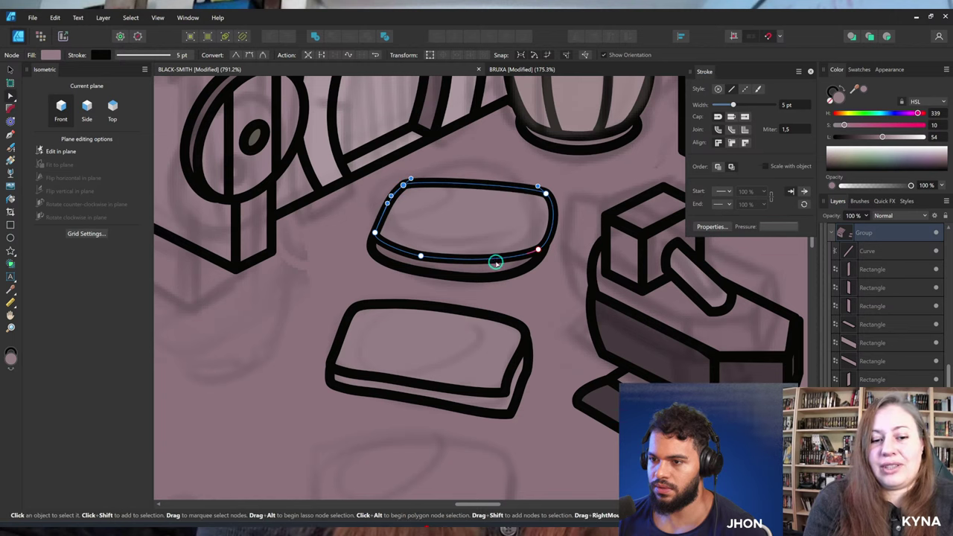
Fit the first stone's lower outline to its new top face on the right and left sides, and save the document.
left_click(497, 271)
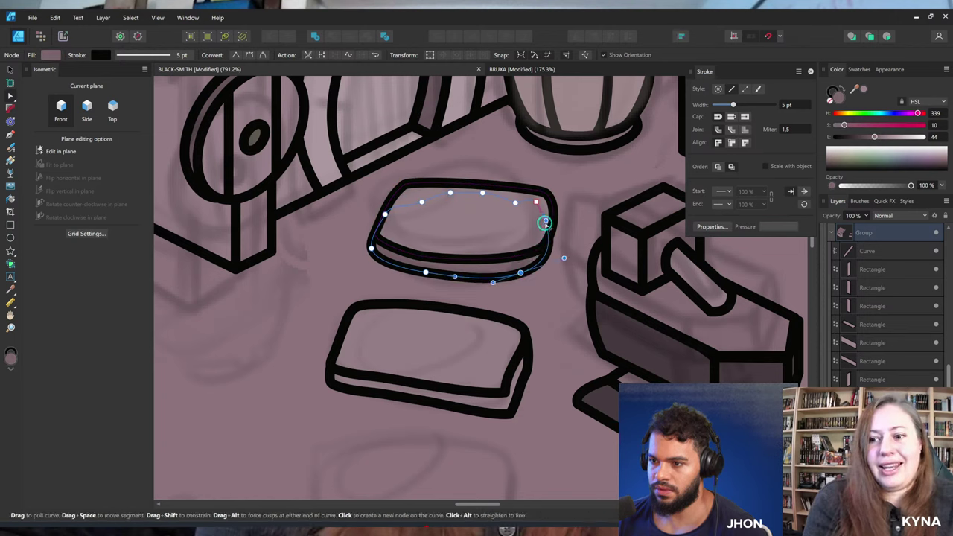
left_click(548, 206)
left_click_drag(548, 206, 538, 231)
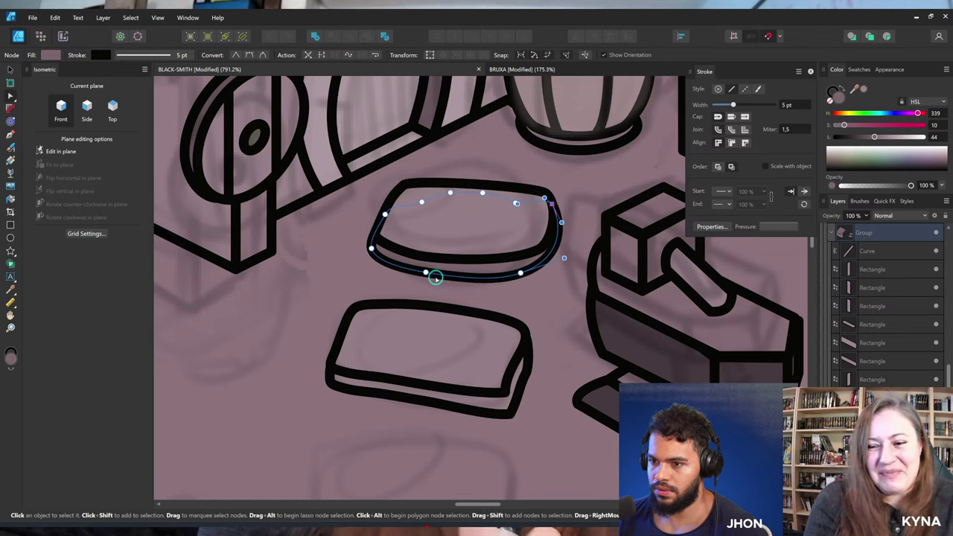
left_click(376, 250)
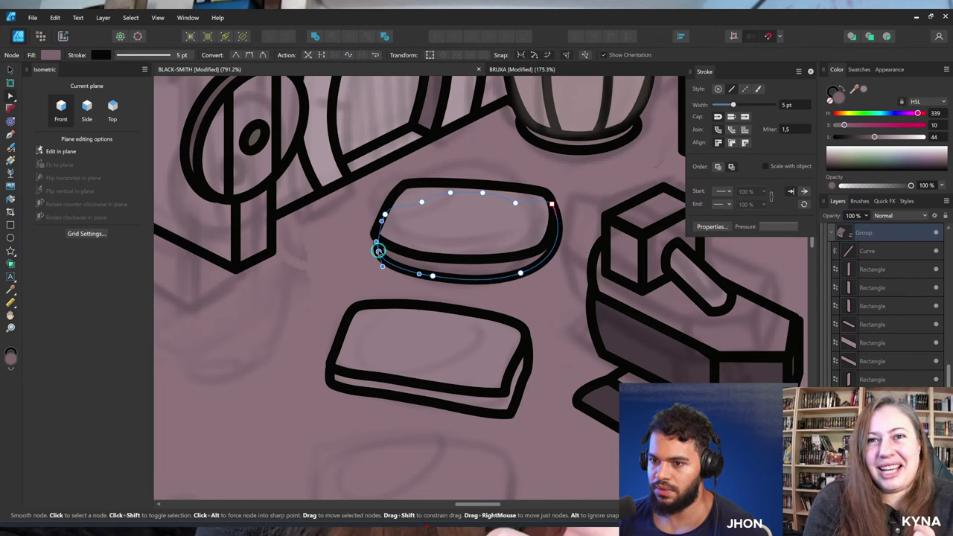
left_click_drag(370, 234, 367, 230)
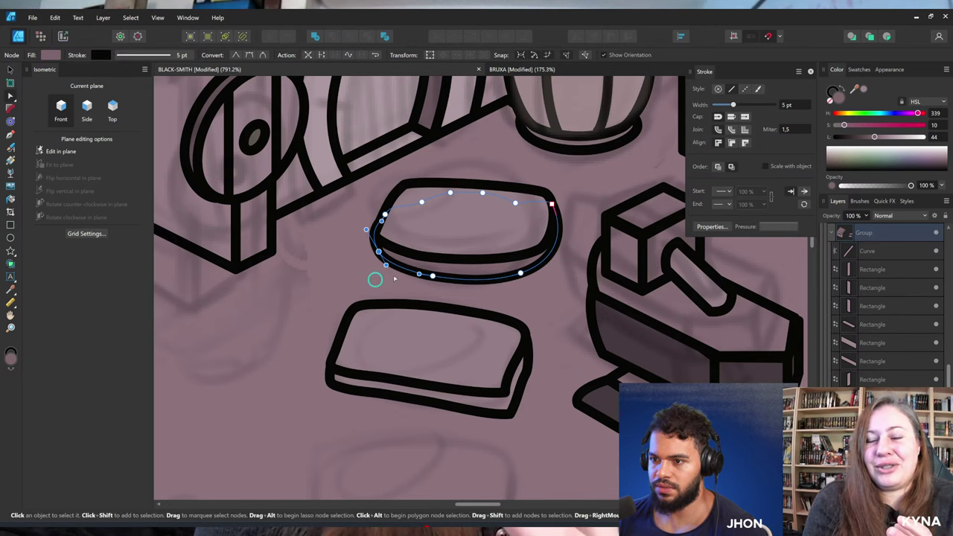
key("z")
left_click_drag(583, 201, 455, 290)
key("ctrl+s")
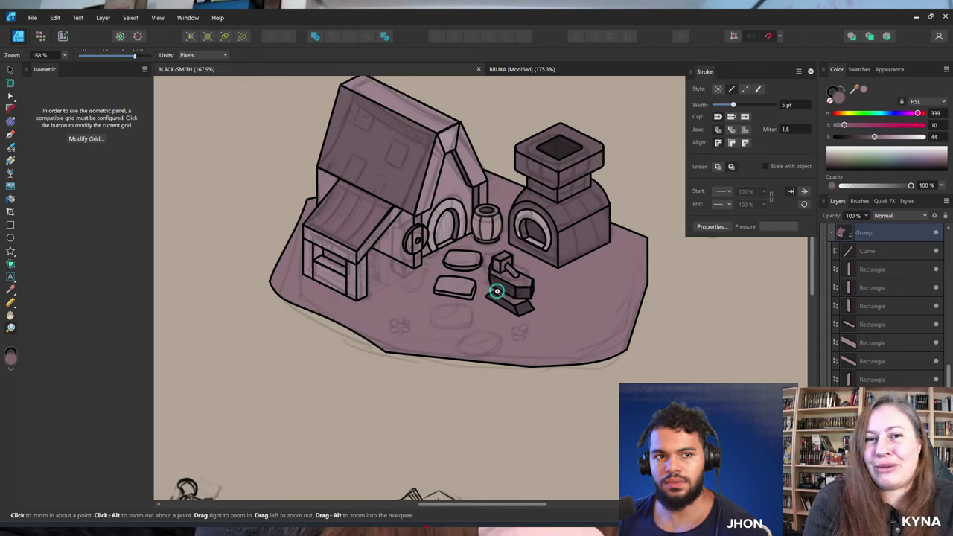
Fine-tune the outlines of the first stone's top face and thickness, and deselect them.
scroll(497, 291, "up", 6)
key("a")
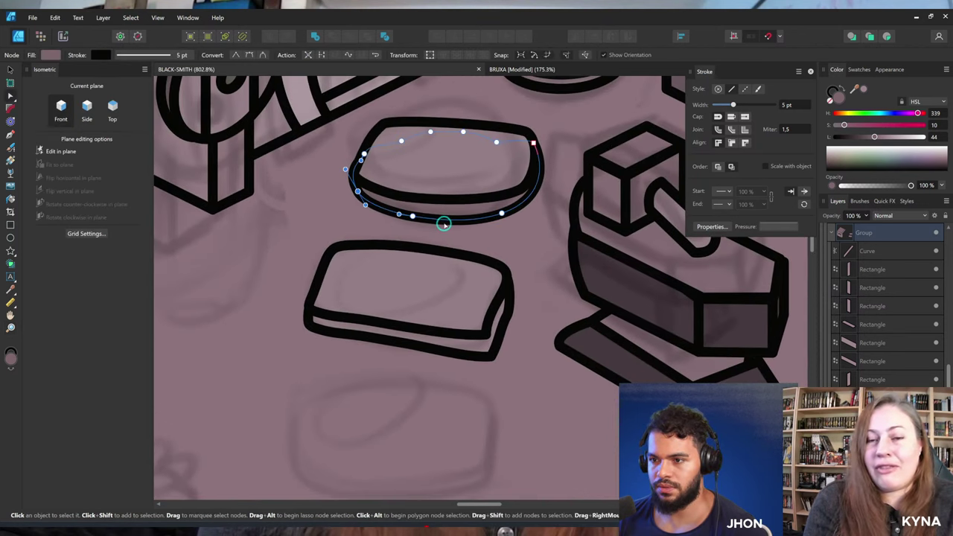
left_click_drag(441, 199, 421, 244)
left_click(458, 245)
left_click(419, 242)
key("Escape")
left_click_drag(492, 190, 504, 202)
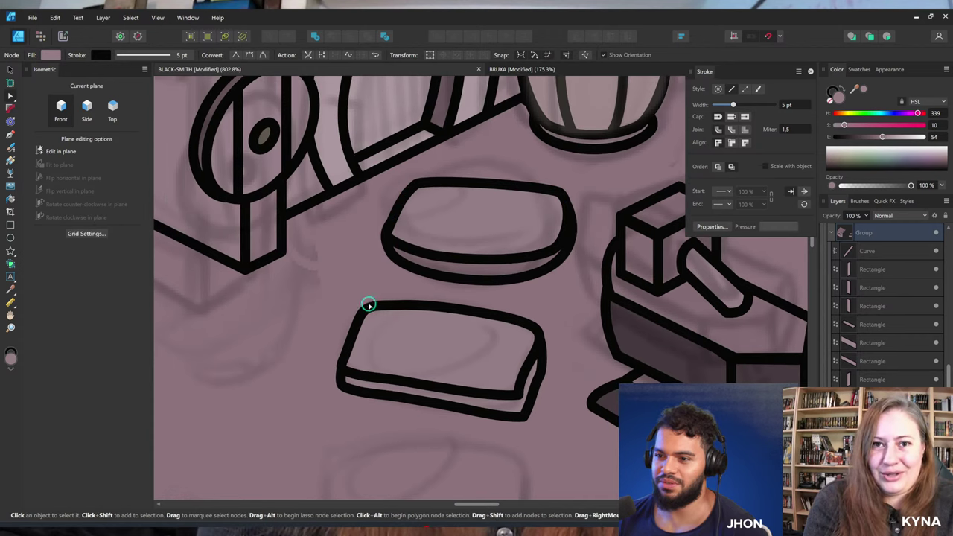
scroll(467, 350, "down", 3)
left_click_drag(467, 350, 528, 295)
scroll(480, 277, "up", 4)
key("v")
left_click(505, 273)
key("a")
scroll(485, 315, "down", 4)
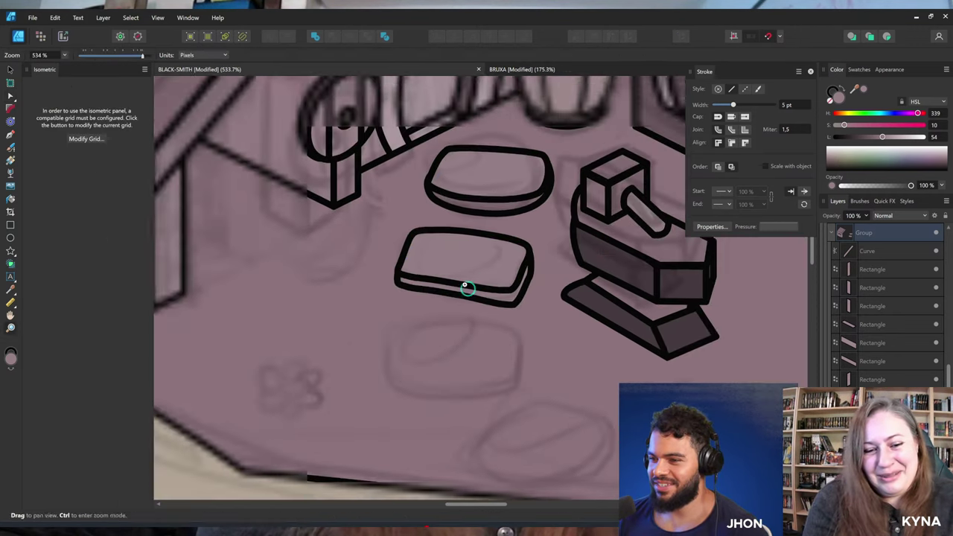
Duplicate the four-cornered slab stone onto the next sketched stone below it and mirror the copy horizontally.
scroll(466, 275, "up", 2)
key("v")
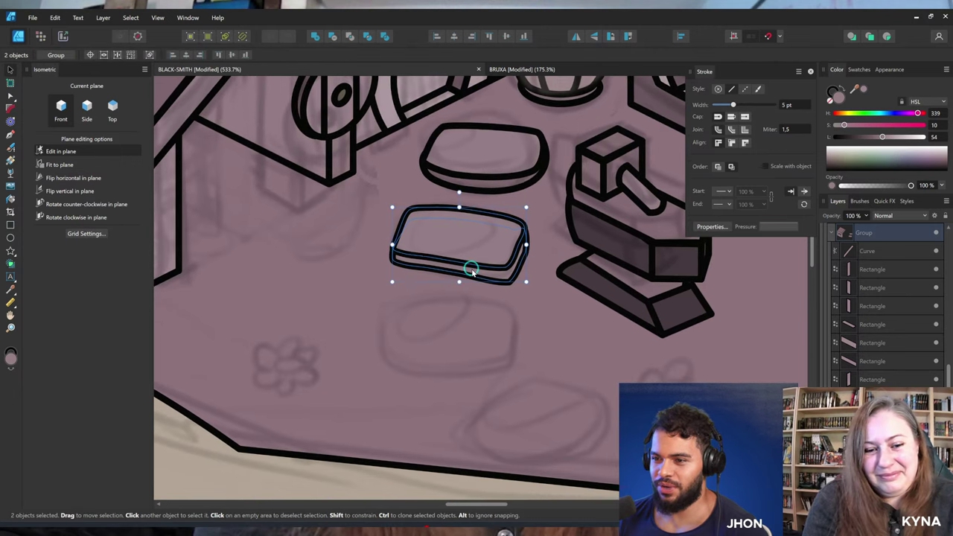
left_click(469, 278)
left_click_drag(468, 278, 476, 346)
key("shift+h")
key("z")
mouse_move(476, 346)
left_mouse_down()
mouse_move(517, 362)
mouse_move(500, 318)
left_mouse_up()
key("v")
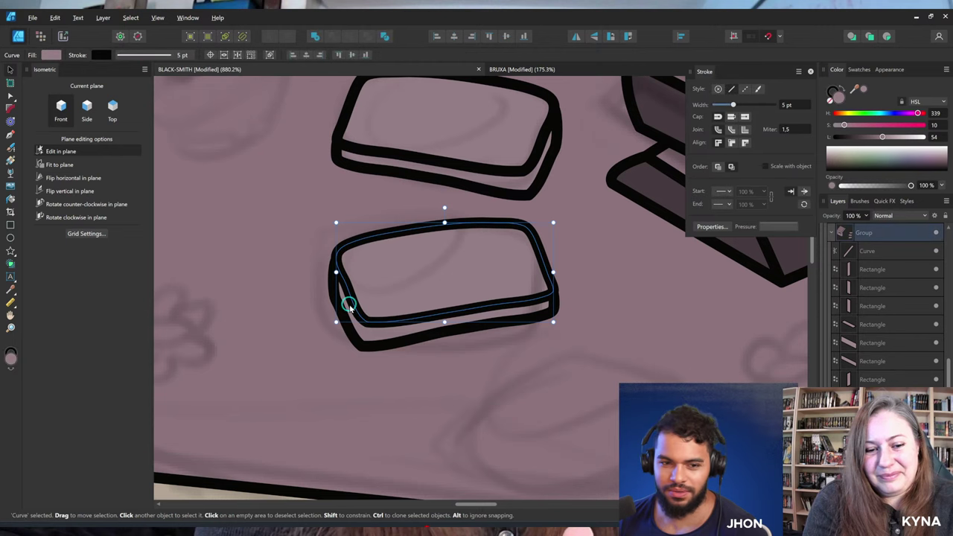
Curve the left side of the third stone's top face outward to follow the sketch.
double_click(346, 298)
mouse_move(413, 297)
left_mouse_down()
mouse_move(403, 294)
mouse_move(421, 307)
left_mouse_up()
left_click_drag(557, 274, 558, 285)
double_click(350, 300)
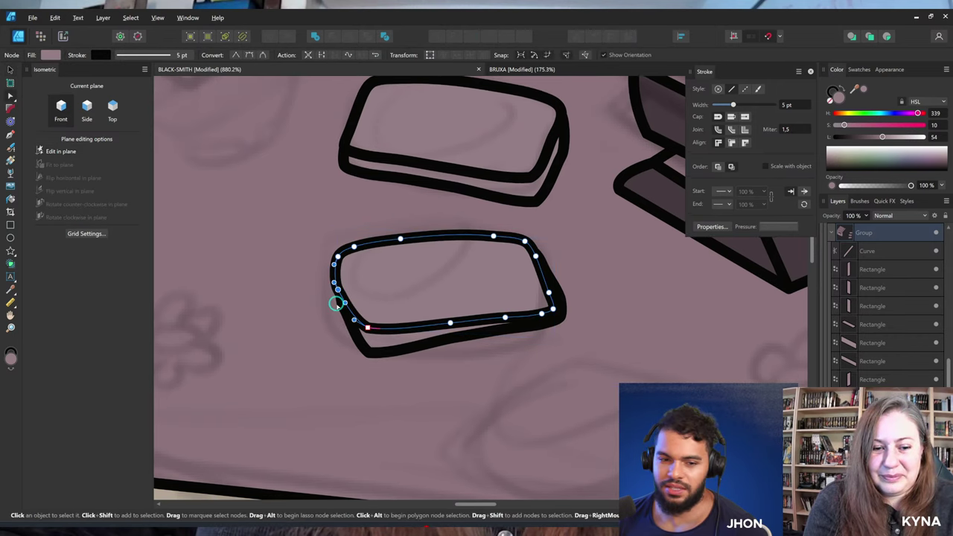
left_click(343, 309)
left_click_drag(399, 287, 387, 287)
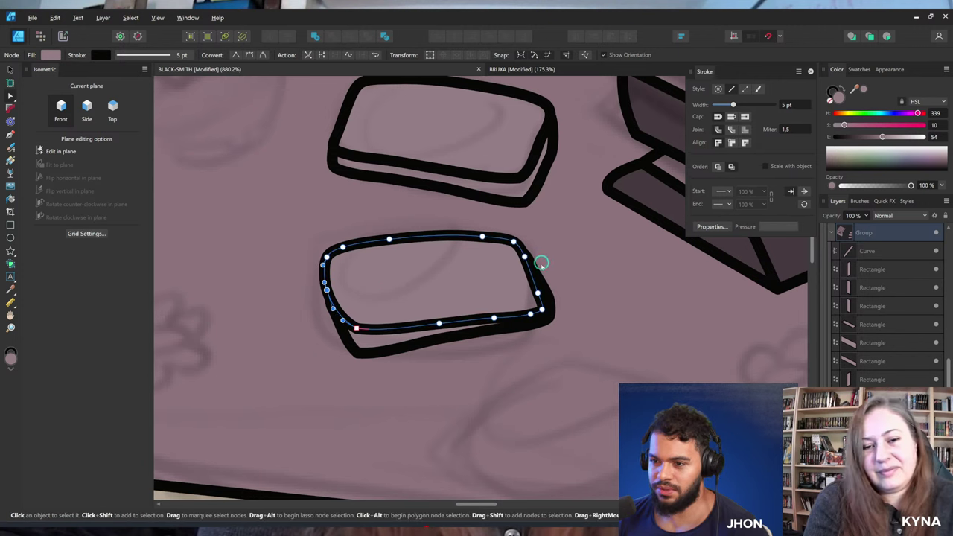
Delete a node on the left of the third stone's lower outline, then pull its front edge down and round its right corner.
left_click(424, 337)
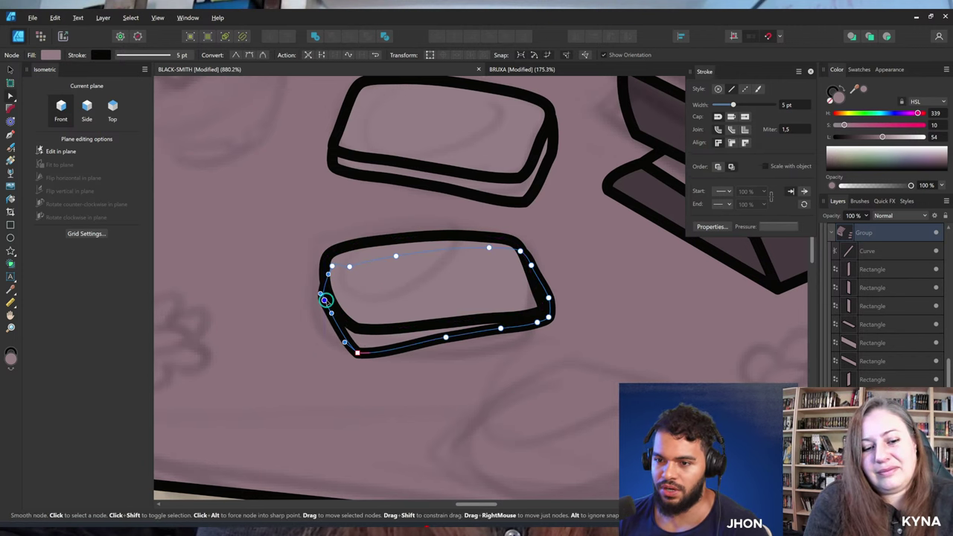
left_click_drag(332, 314, 330, 330)
key("Delete")
left_click_drag(428, 324, 519, 340)
left_click(549, 318)
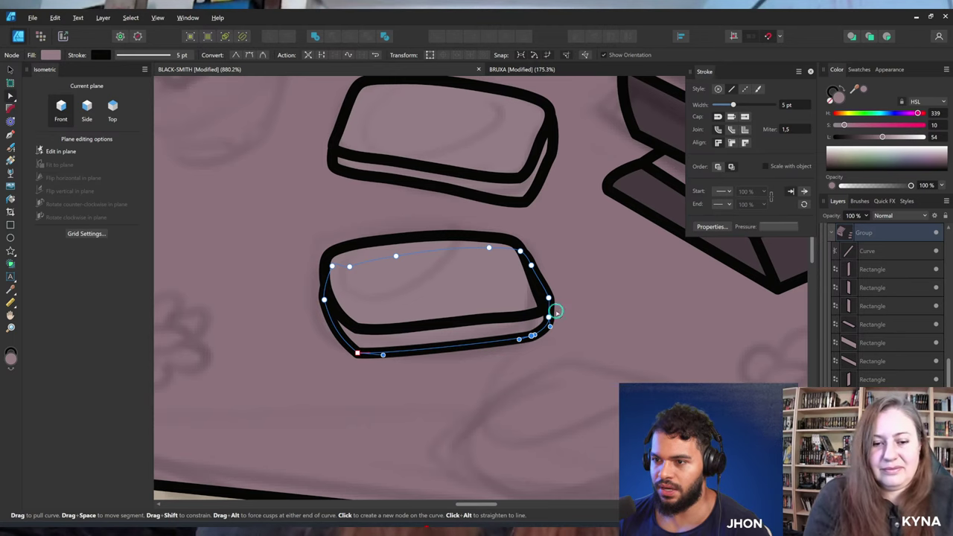
Duplicate both shapes of the third stone onto the last sketched stone near the ground's front edge.
key("z")
scroll(558, 311, "down", 8)
left_click_drag(559, 308, 497, 308)
scroll(497, 308, "up", 1)
scroll(890, 332, "up", 3)
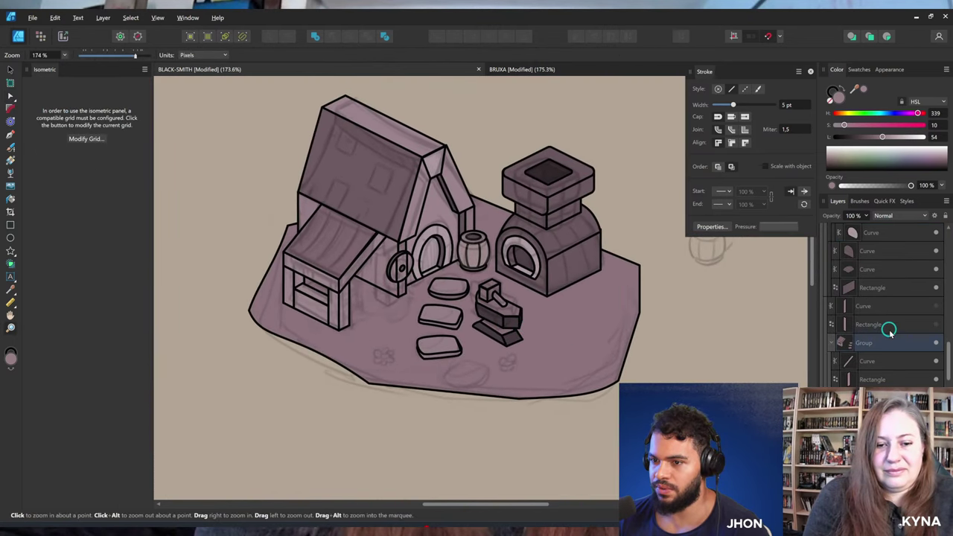
scroll(539, 360, "up", 4)
key("v")
left_click(431, 356)
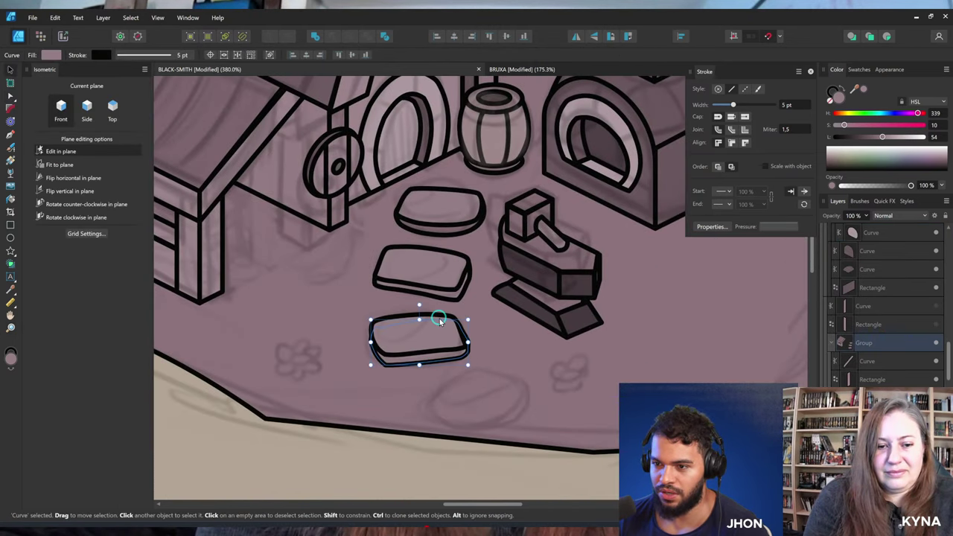
left_click(439, 318, "shift")
left_click_drag(429, 333, 494, 394)
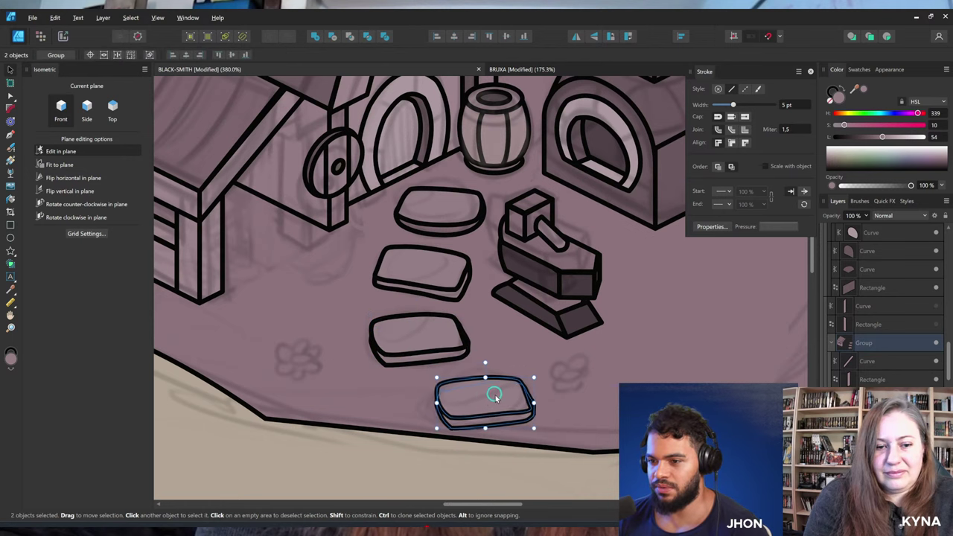
Rotate the fourth stone counter-clockwise to match the tilt of its sketch.
scroll(493, 394, "up", 2)
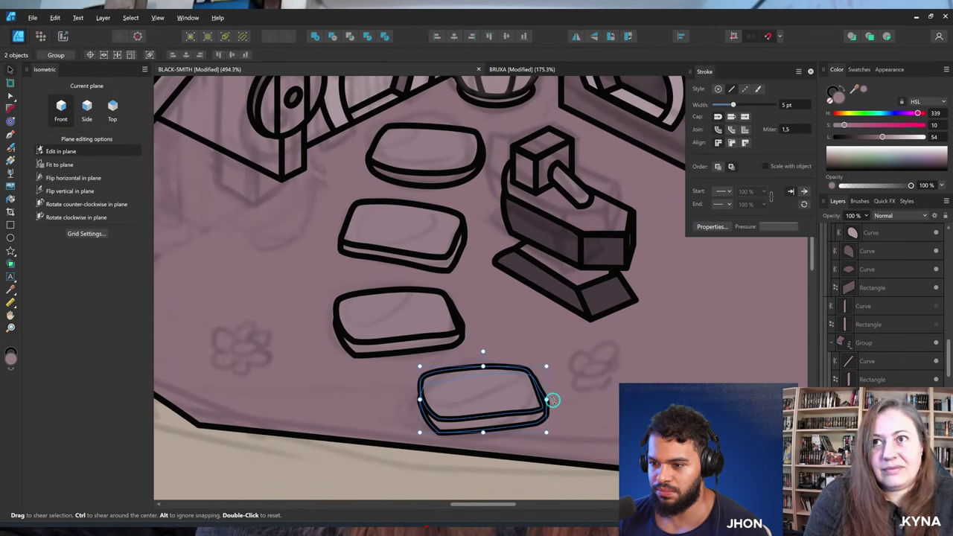
left_click_drag(552, 400, 432, 303)
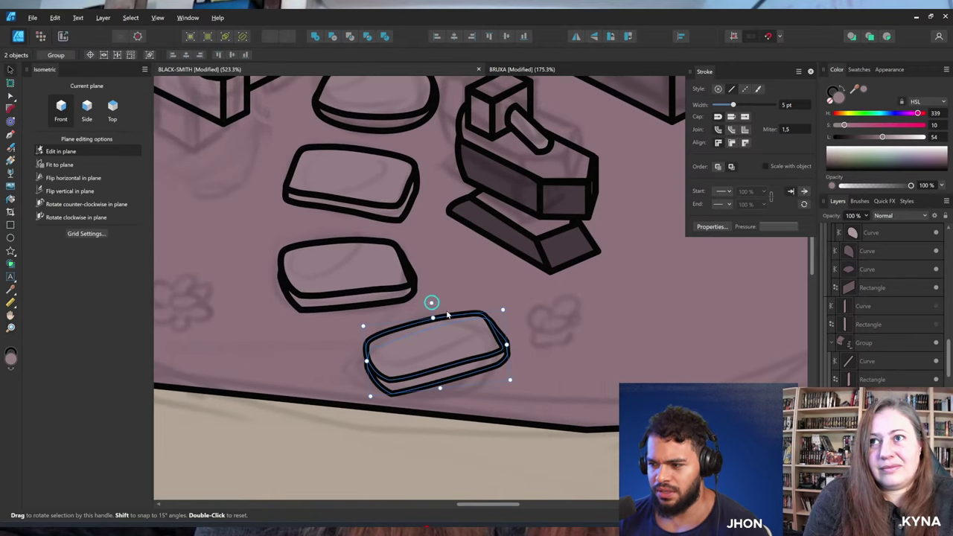
left_click(926, 528)
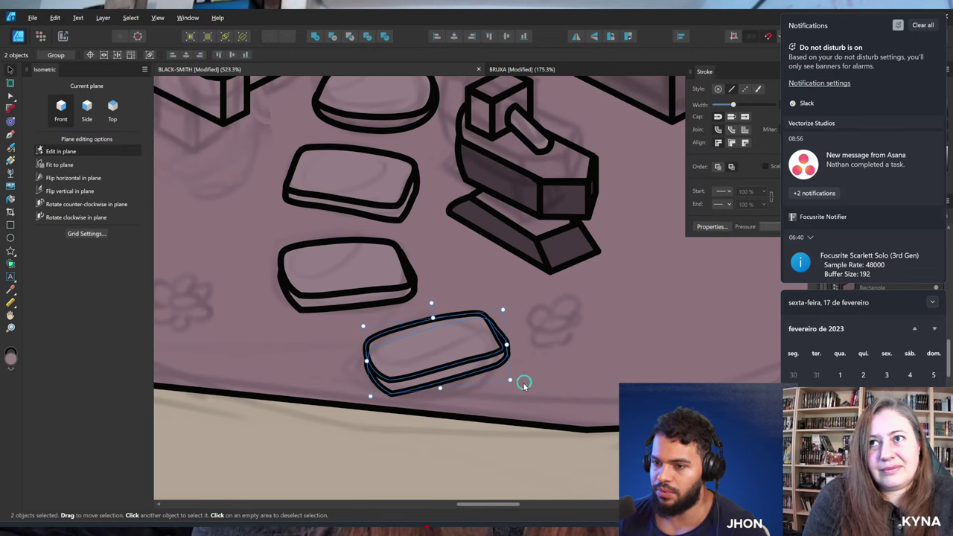
left_click(472, 360)
Round the front-left corner of the fourth stone's lower outline by adjusting its corner node.
scroll(481, 383, "up", 3)
mouse_move(481, 383)
left_mouse_down()
mouse_move(500, 394)
mouse_move(499, 380)
left_mouse_up()
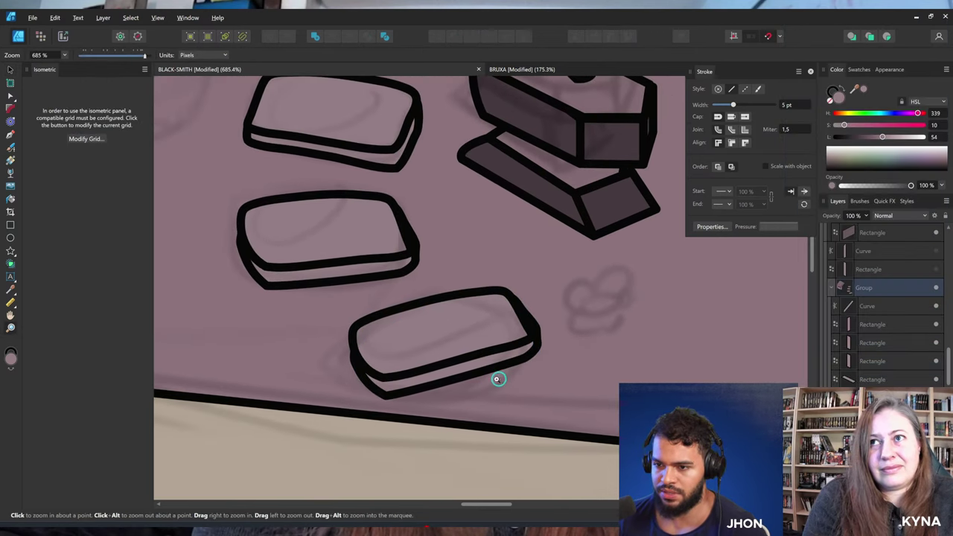
left_click_drag(351, 346, 348, 346)
left_click(435, 389)
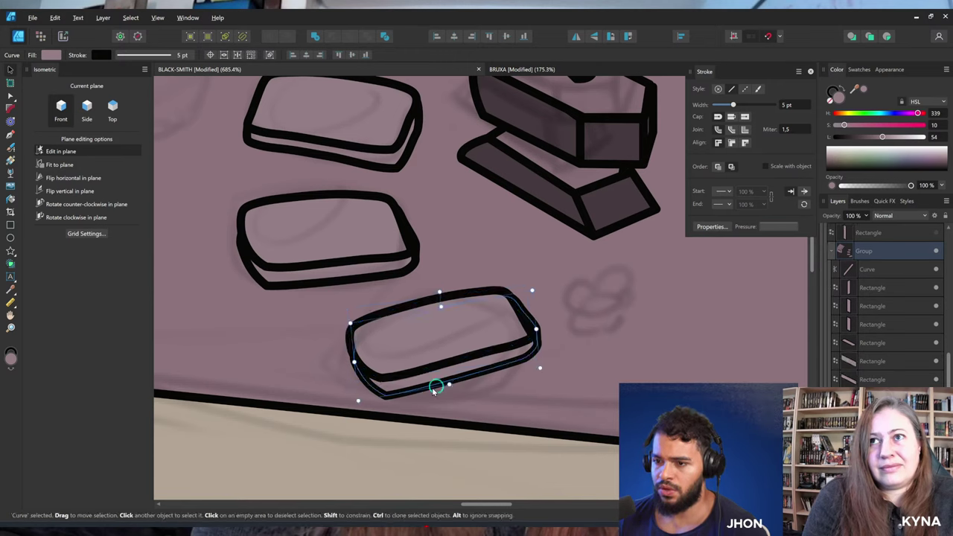
double_click(387, 397)
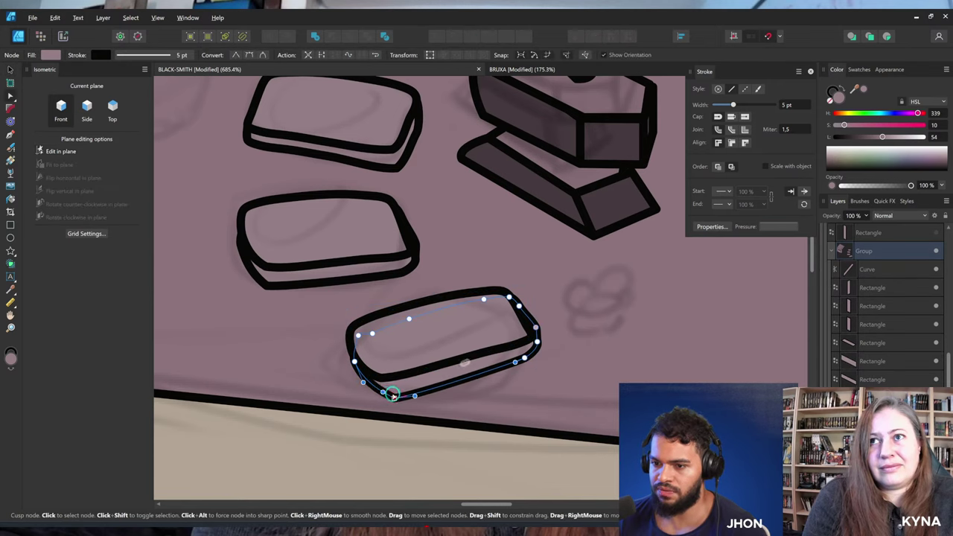
left_click_drag(368, 395, 391, 395)
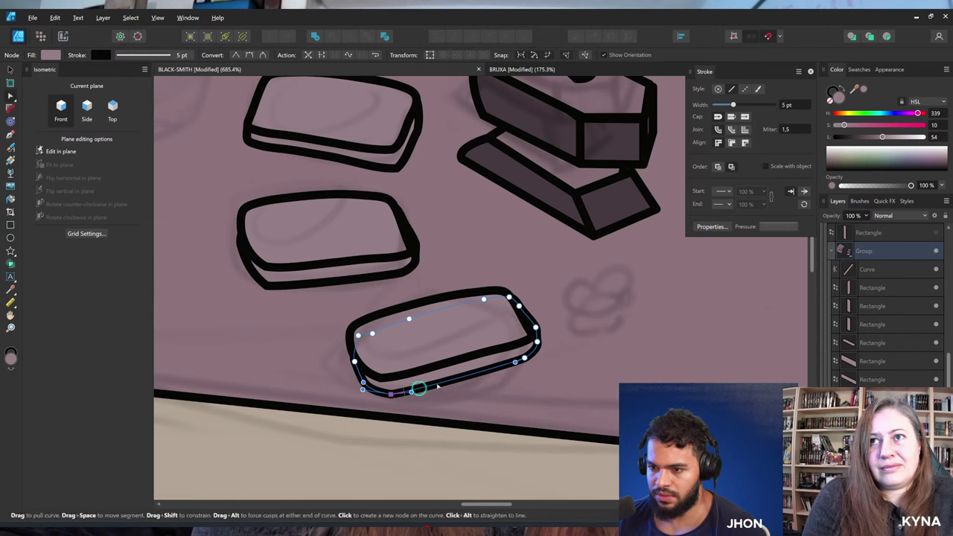
scroll(521, 335, "down", 5)
scroll(517, 341, "up", 2)
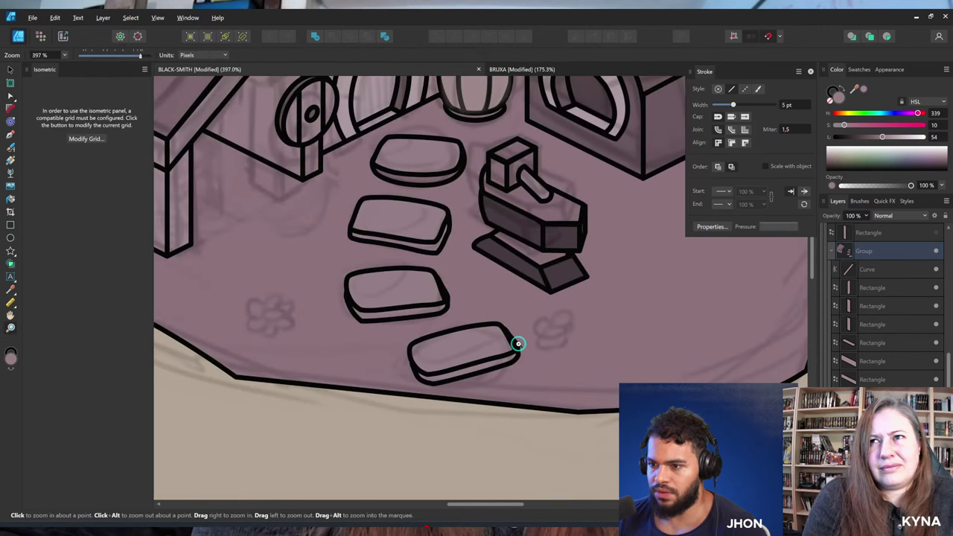
Edit the nodes of both fourth-stone shapes and bend the front edge of its top face downward.
key("v")
scroll(585, 360, "up", 2)
left_click(500, 351)
left_click(500, 366, "shift")
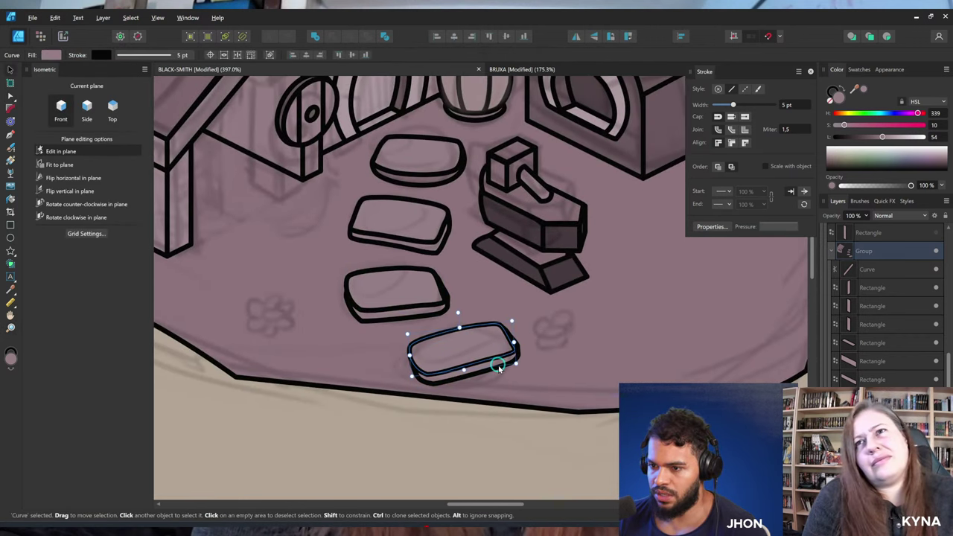
left_click_drag(483, 361, 548, 407)
key("a")
scroll(488, 359, "up", 3)
left_click_drag(459, 350, 558, 402)
left_click_drag(548, 365, 549, 379)
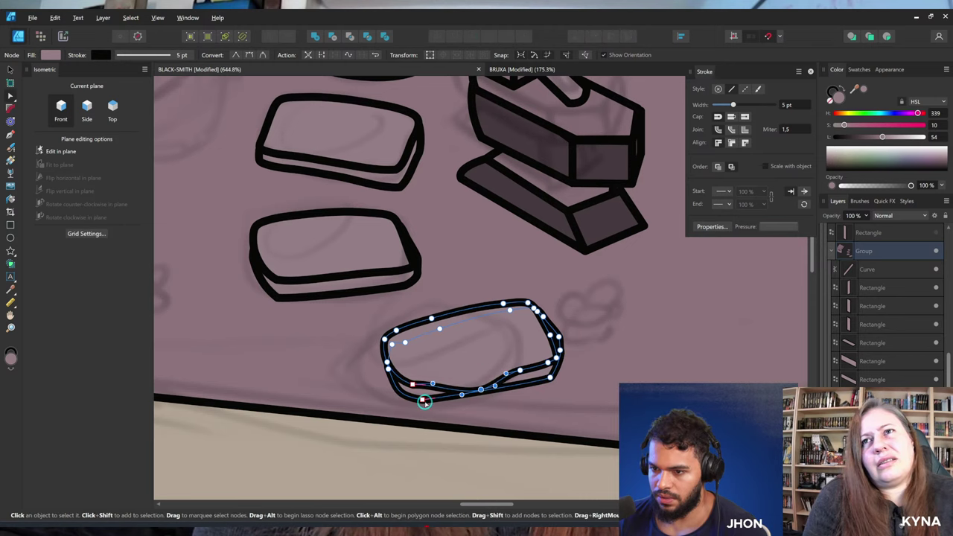
Remove extra nodes from the fourth stone's lower outline, bow its front edge downward, and save the document.
key("Delete")
left_click_drag(483, 390, 481, 402)
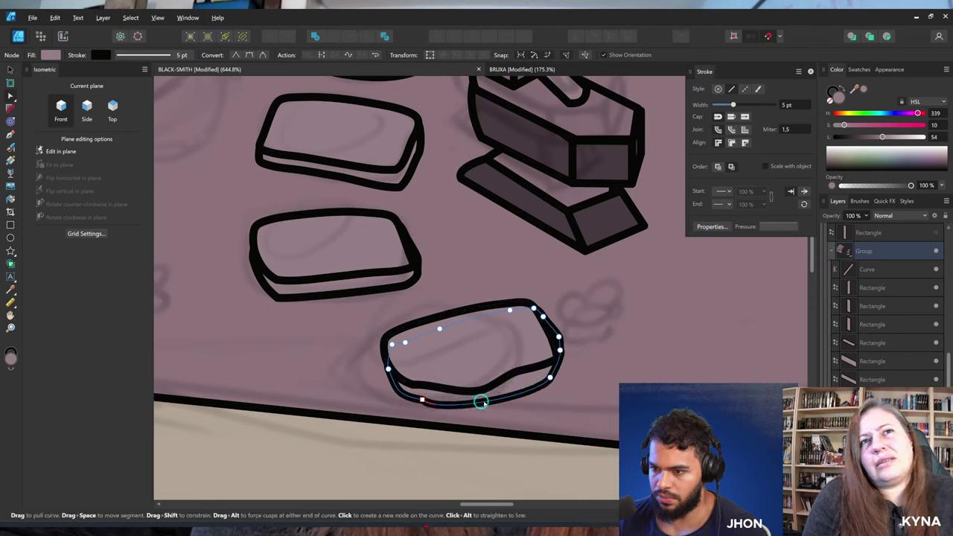
left_click_drag(519, 358, 438, 354)
key("ctrl+s")
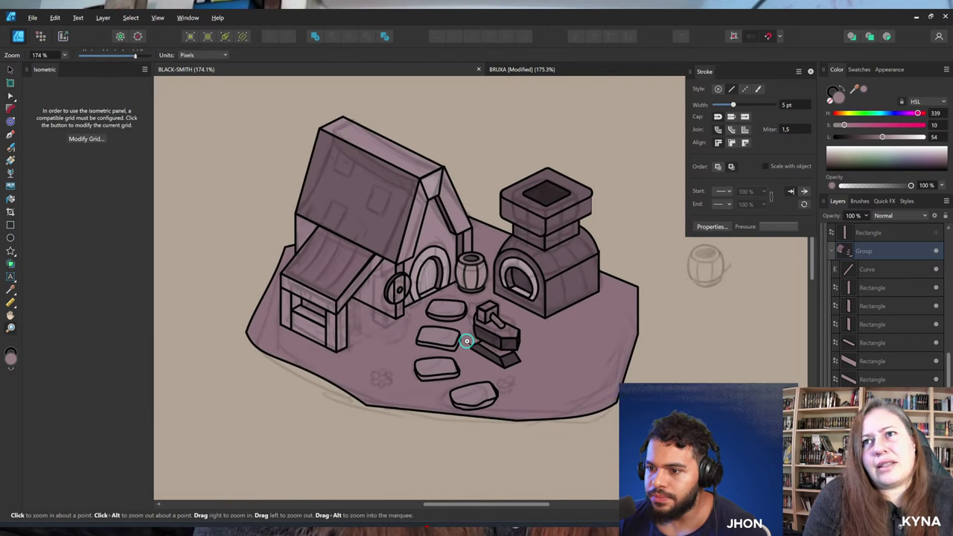
scroll(581, 379, "up", 8)
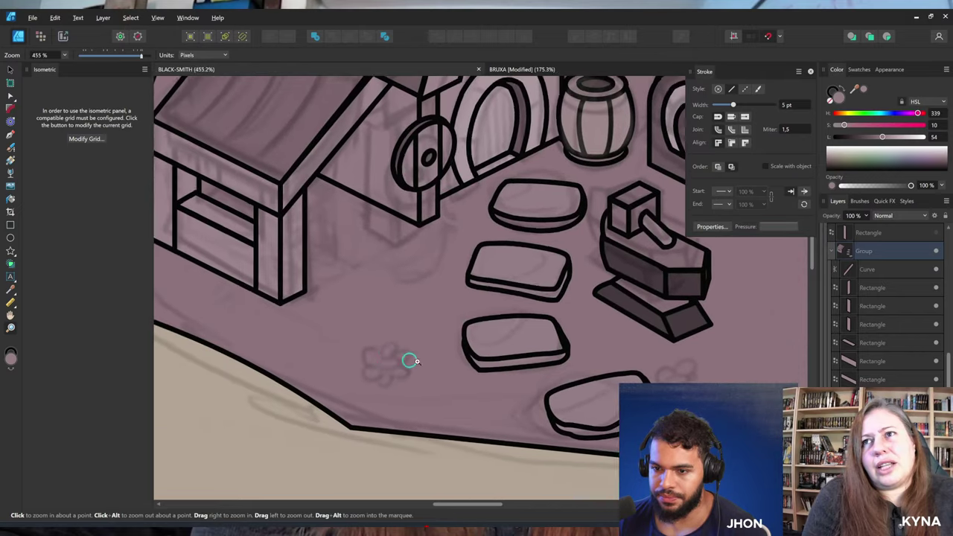
scroll(410, 340, "up", 2)
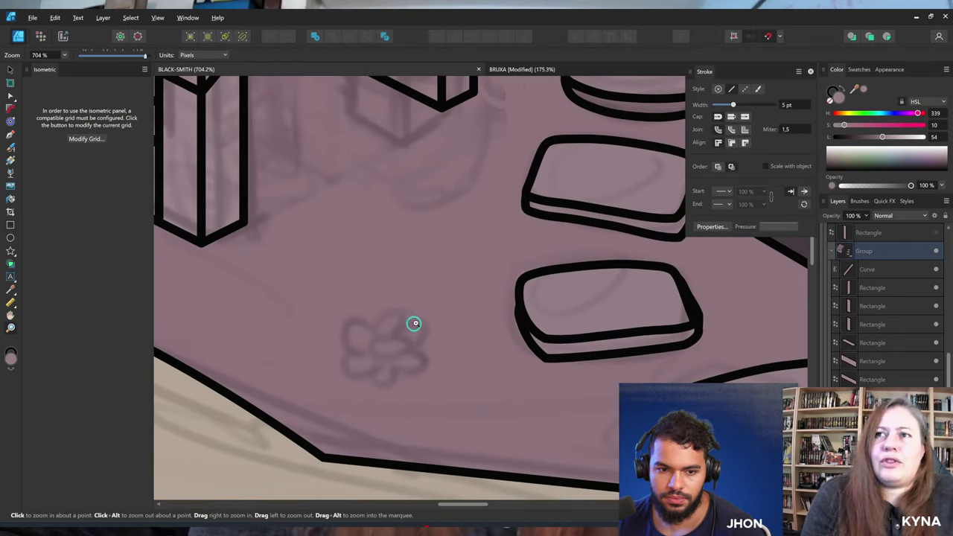
scroll(414, 323, "down", 8)
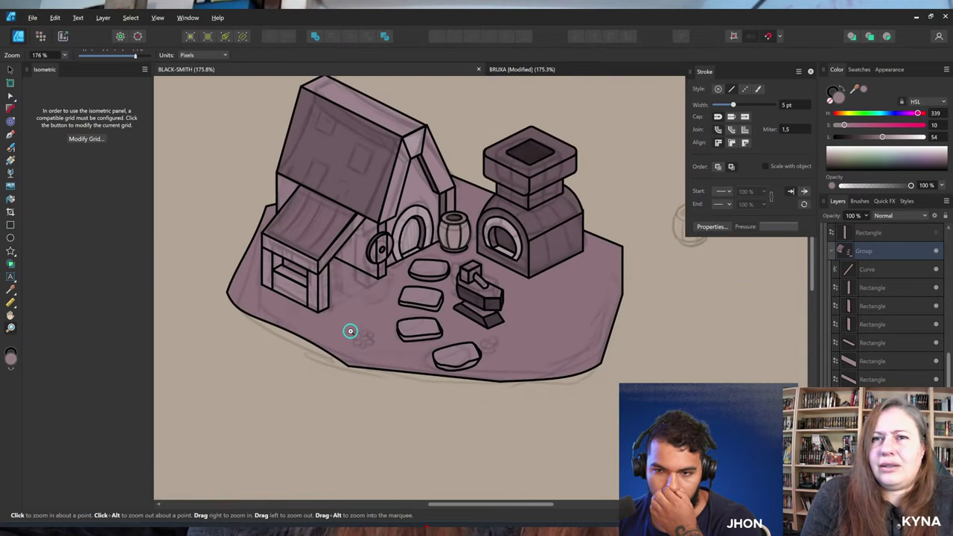
scroll(376, 329, "down", 1)
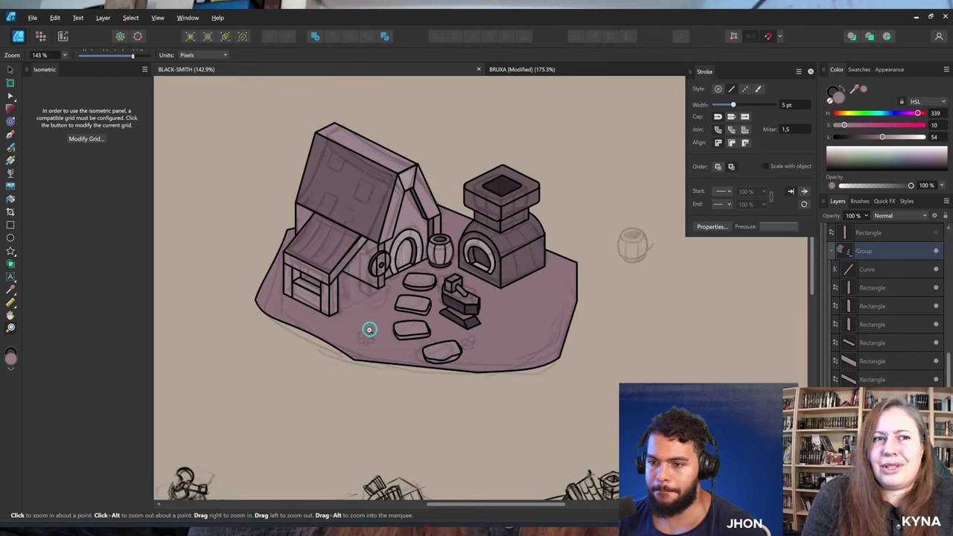
left_click_drag(366, 333, 398, 336)
left_click_drag(398, 342, 439, 351)
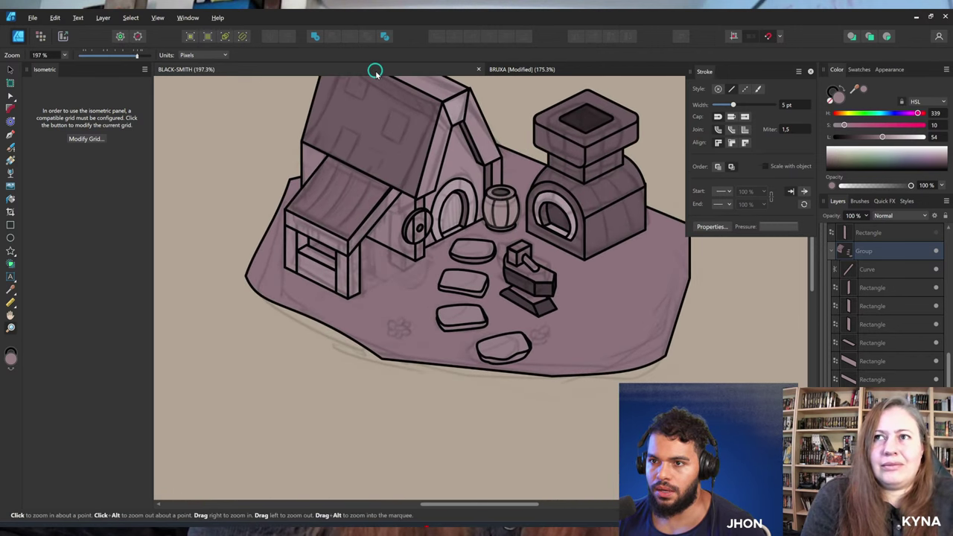
Switch to the BRUXA document and select the group containing the whole witch character, undoing any accidental move.
left_click(522, 70)
key("a")
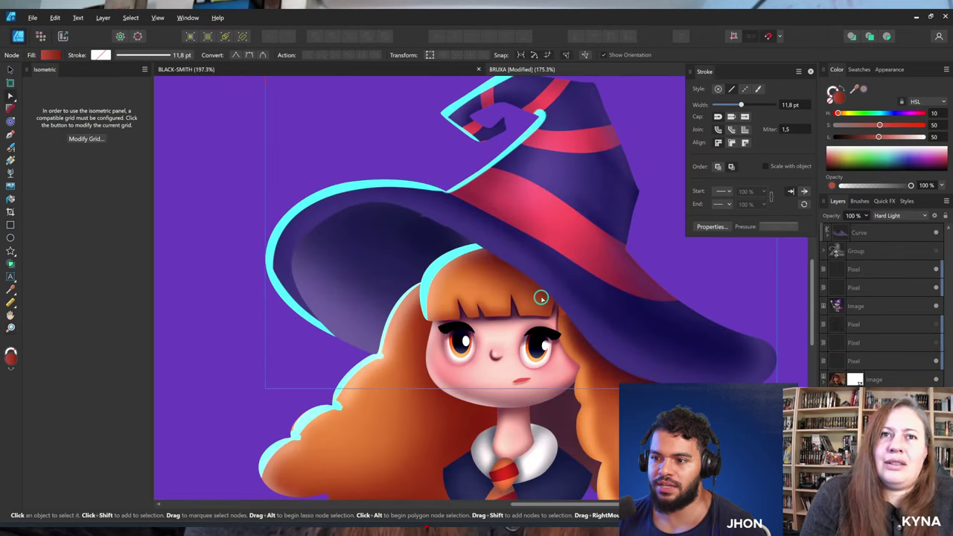
key("z")
scroll(526, 291, "down", 2)
left_click_drag(532, 291, 455, 292)
key("v")
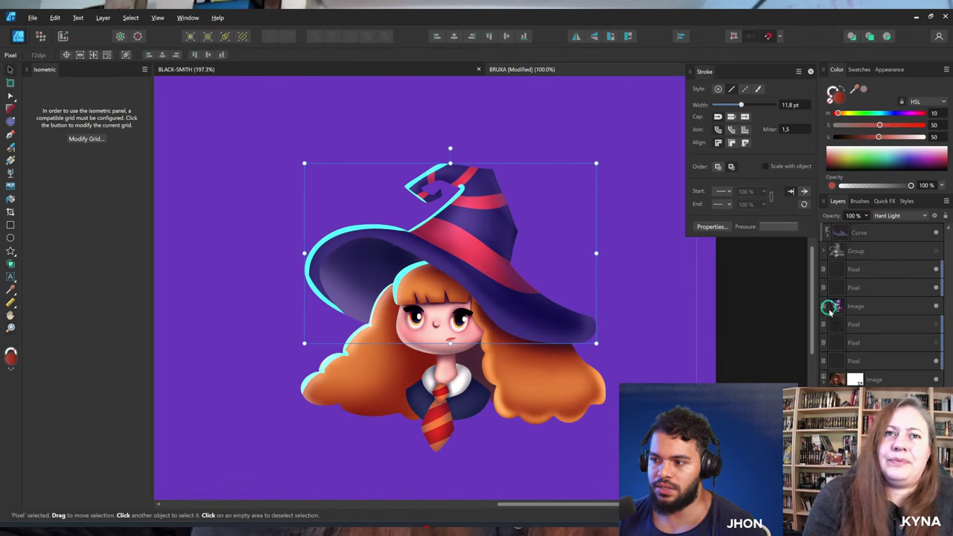
left_click(857, 252)
left_click(454, 302)
left_click_drag(473, 303, 470, 321)
key("ctrl+z")
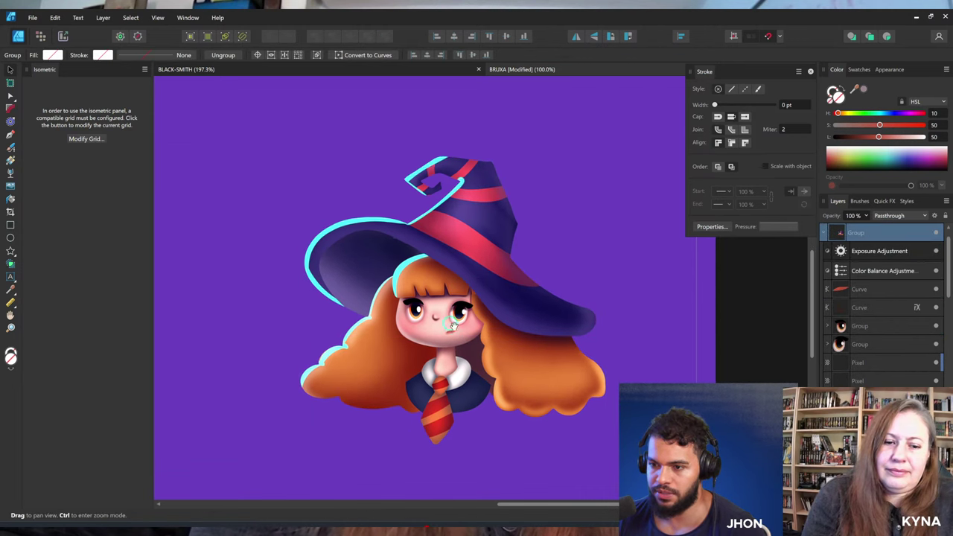
Set up the witch document's grid with the 64x32 Pixel Isometric (with Planes) preset.
left_click(107, 145)
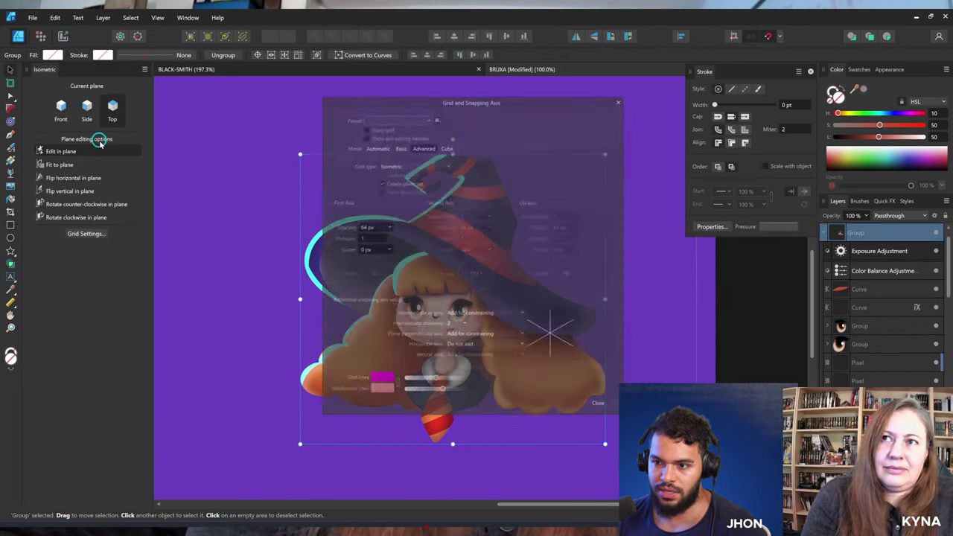
left_click(388, 112)
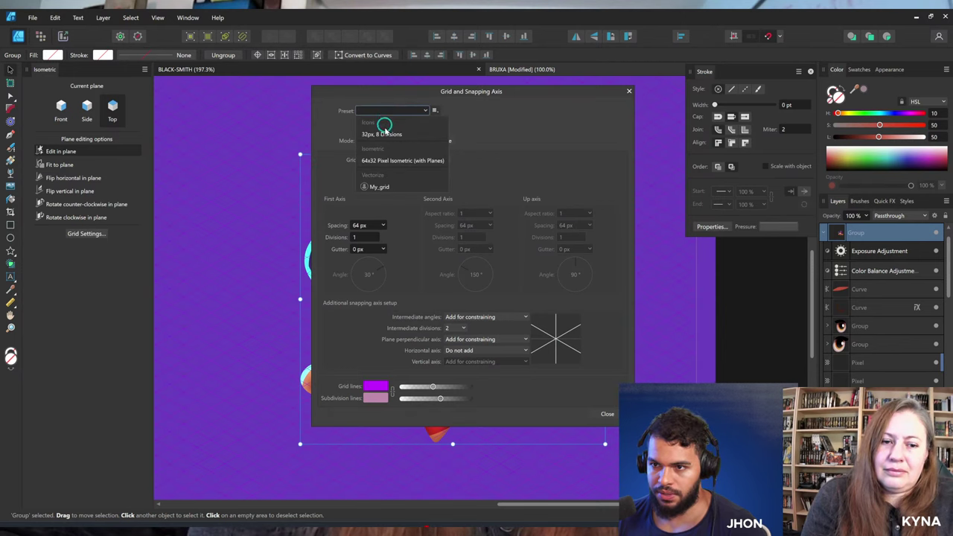
left_click(388, 112)
left_click(389, 113)
left_click(381, 160)
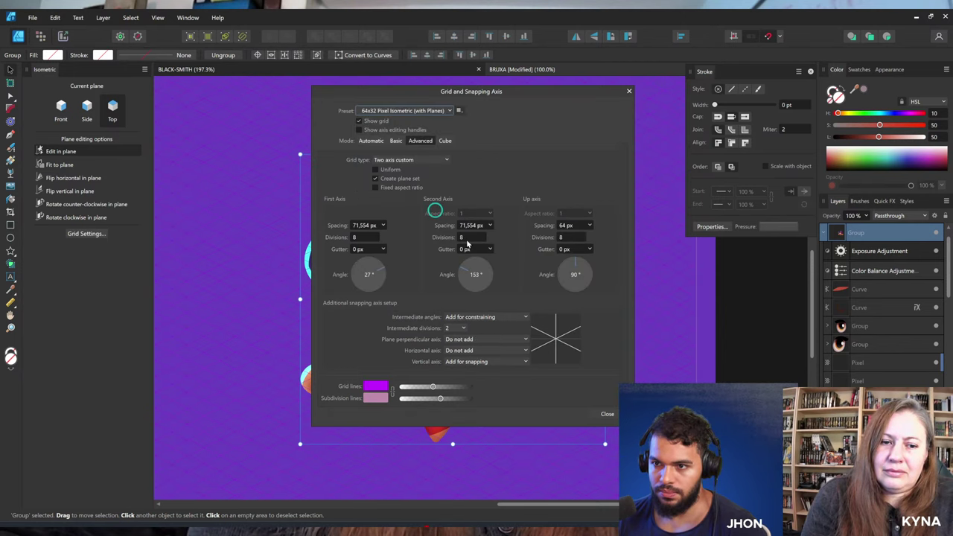
left_click(611, 415)
Fit the witch group to the top isometric plane and rotate it clockwise in that plane.
key("z")
left_click_drag(411, 317, 436, 282)
key("space")
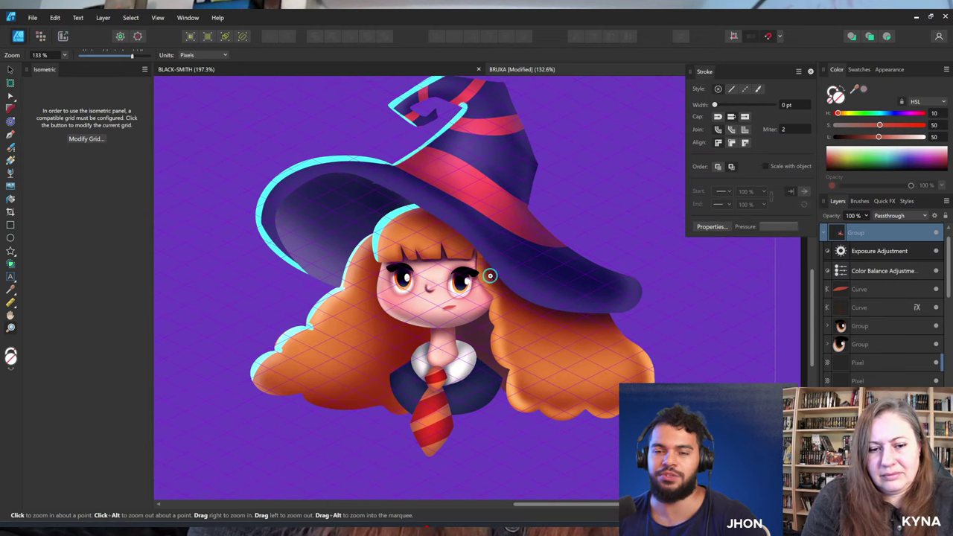
key("v")
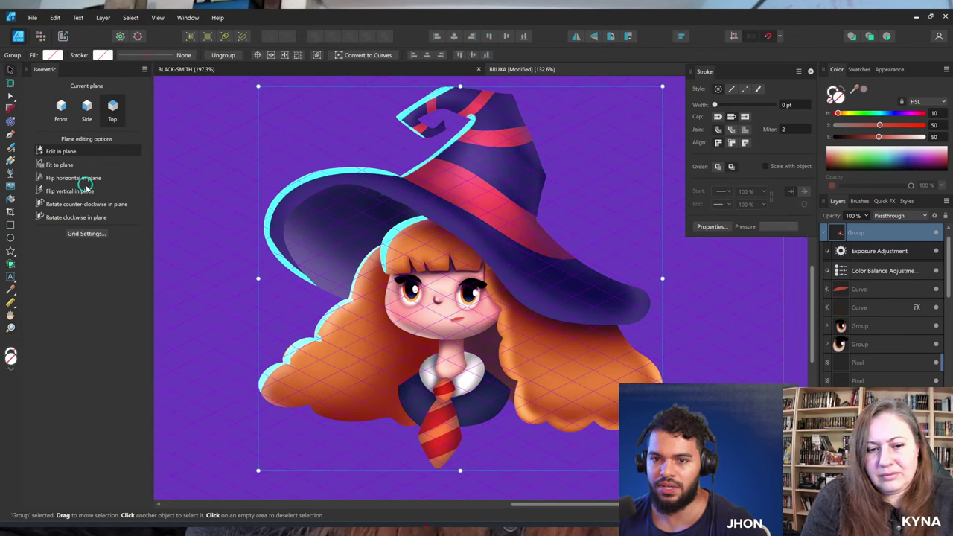
left_click(60, 164)
left_click(87, 216)
key("z")
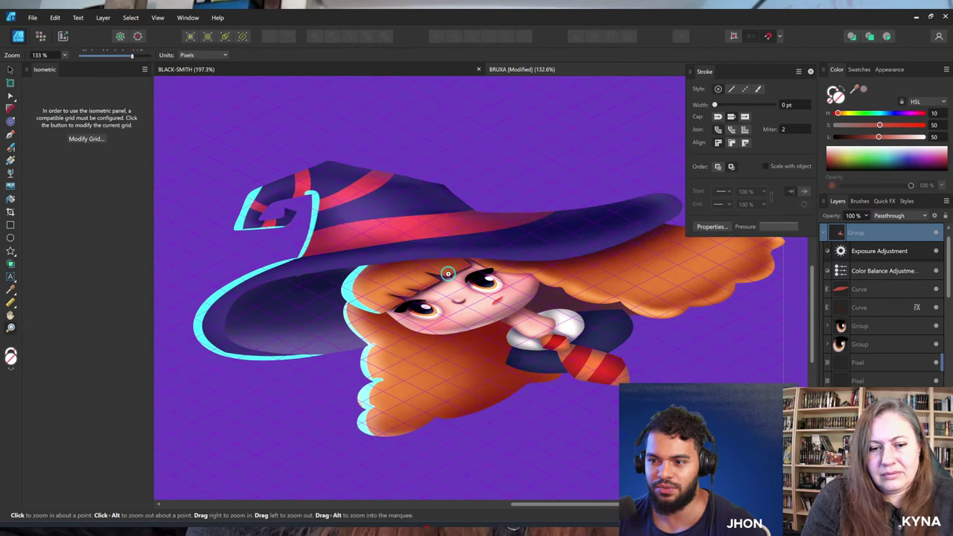
Fit the witch group to the front isometric plane and then to the side plane.
left_click(448, 290, "alt")
left_click(447, 291)
key("v")
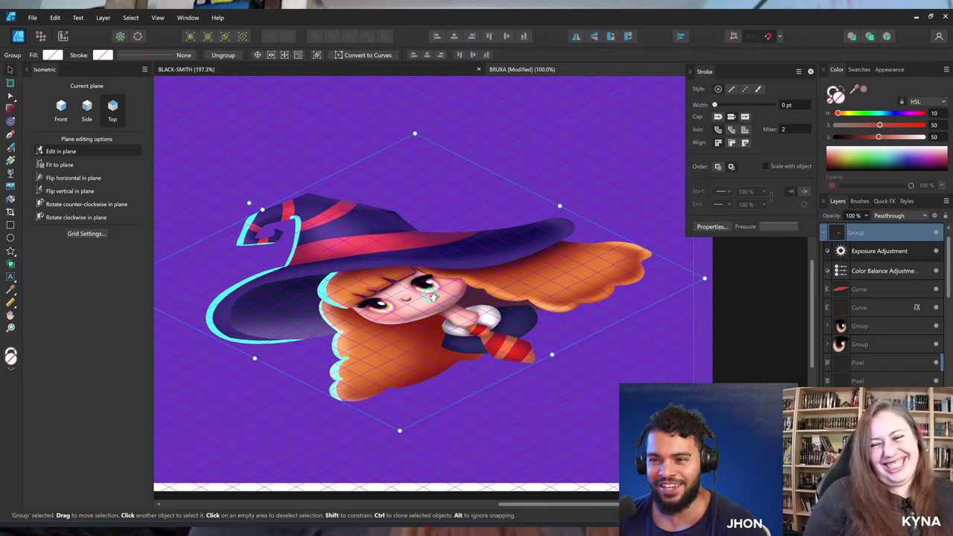
left_click(61, 108)
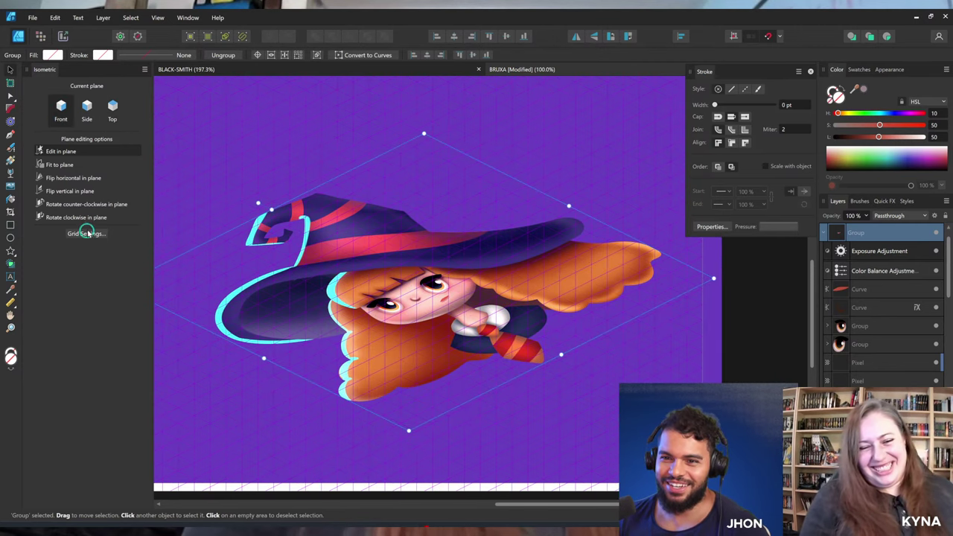
left_click(65, 165)
left_click(86, 108)
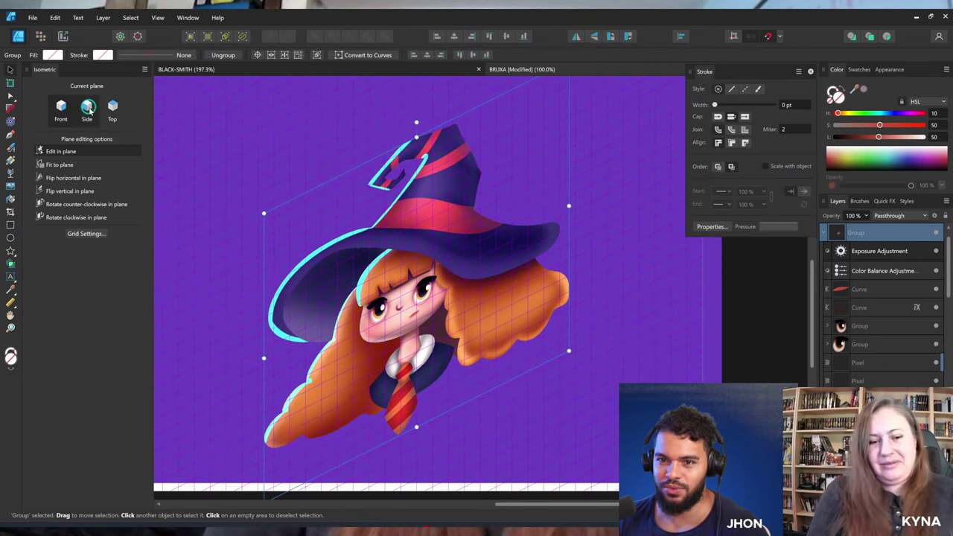
left_click(64, 164)
left_click_drag(407, 217, 415, 239)
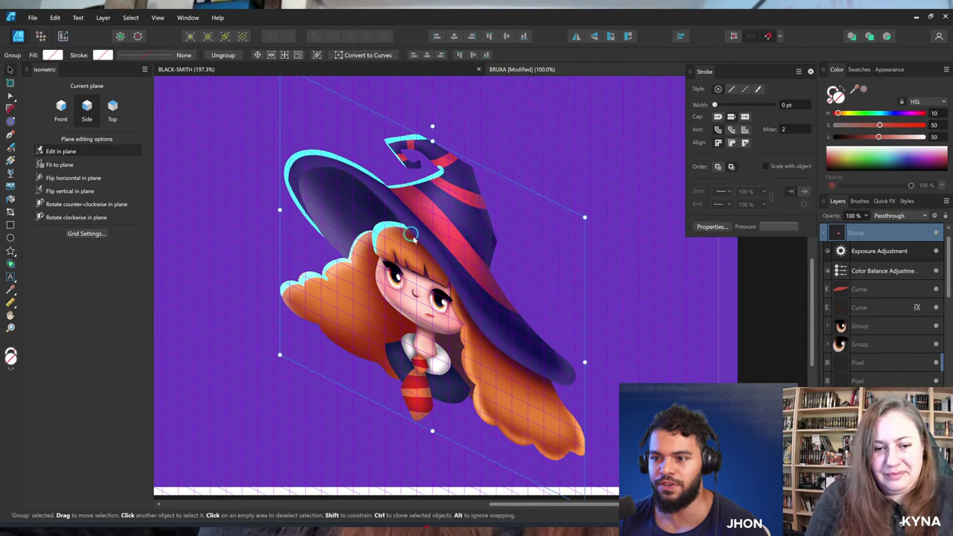
scroll(438, 273, "down", 2)
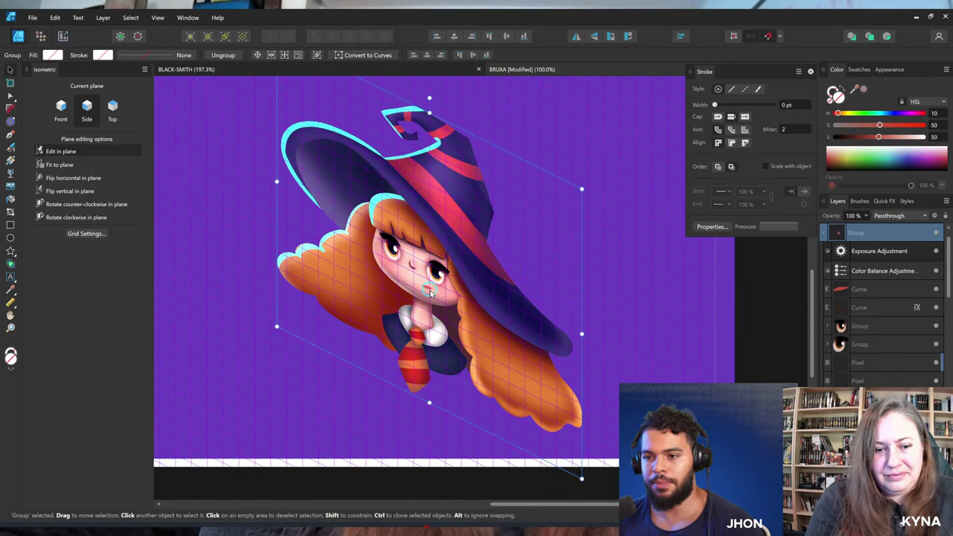
Undo the witch group's latest plane fits and switch to the BLACK-SMITH document.
key("ctrl+z")
key("ctrl+z")
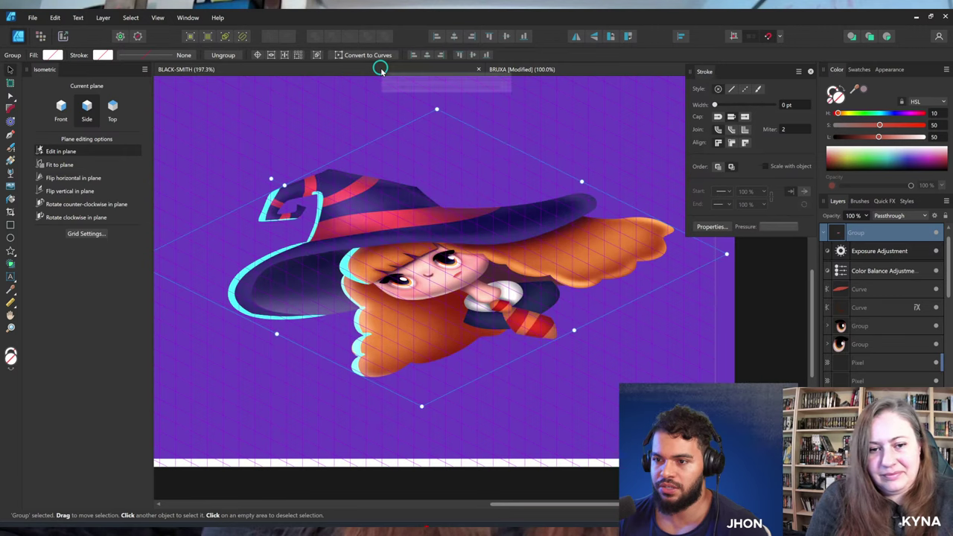
key("ctrl+z")
key("ctrl+z")
left_click(381, 69)
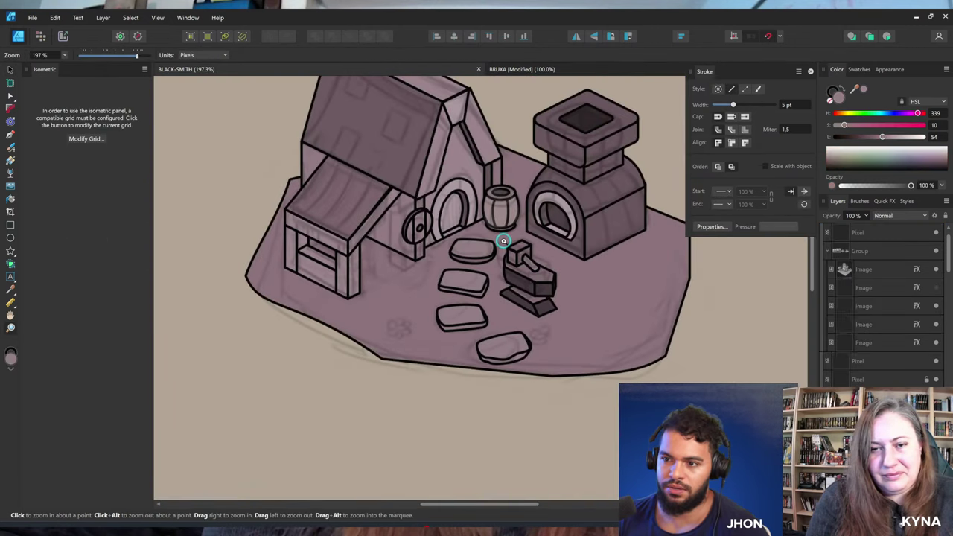
Select the forge's side wall, paste the witch group above it in the layer order, and scale the group down to about forge size.
key("v")
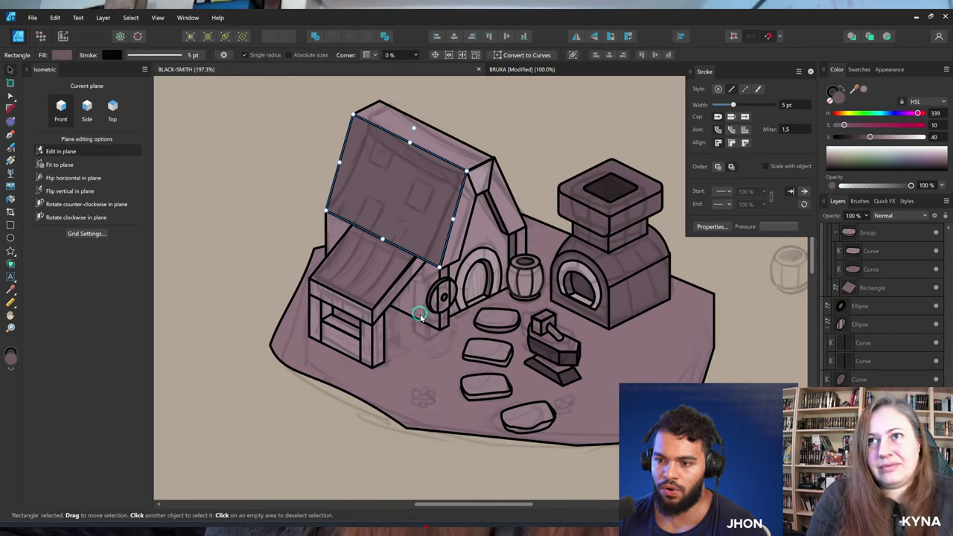
left_click_drag(526, 330, 462, 283)
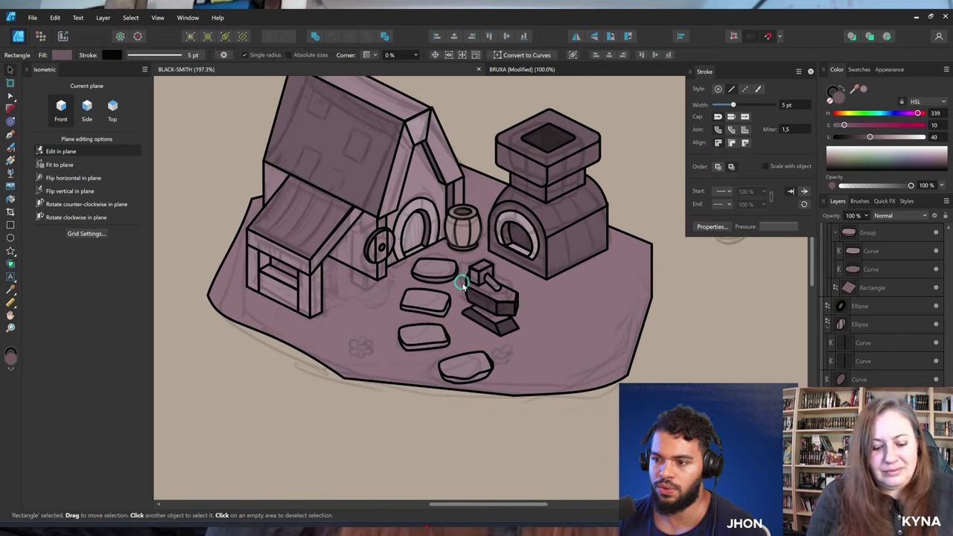
left_click(580, 249)
scroll(484, 282, "right", 3)
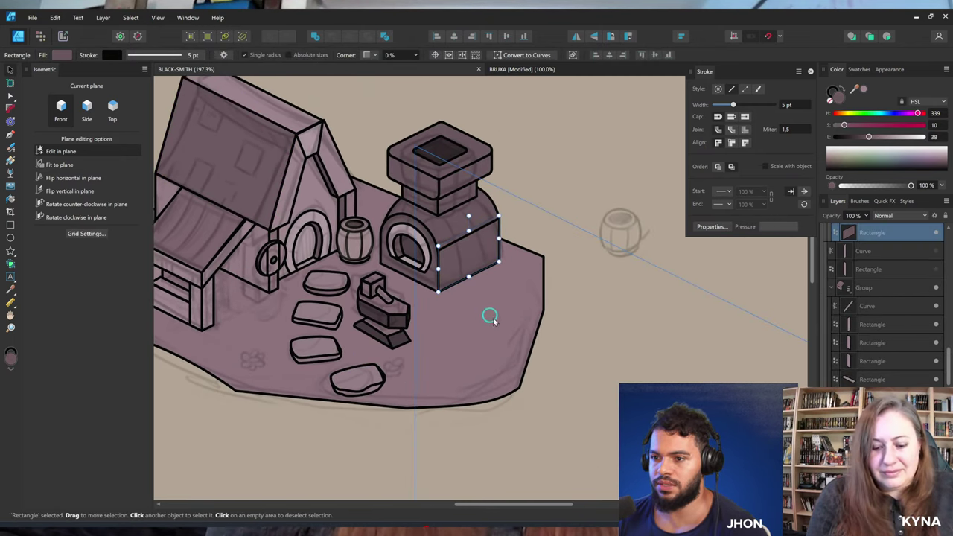
key("ctrl+v")
left_click_drag(576, 415, 470, 281)
key("z")
key("v")
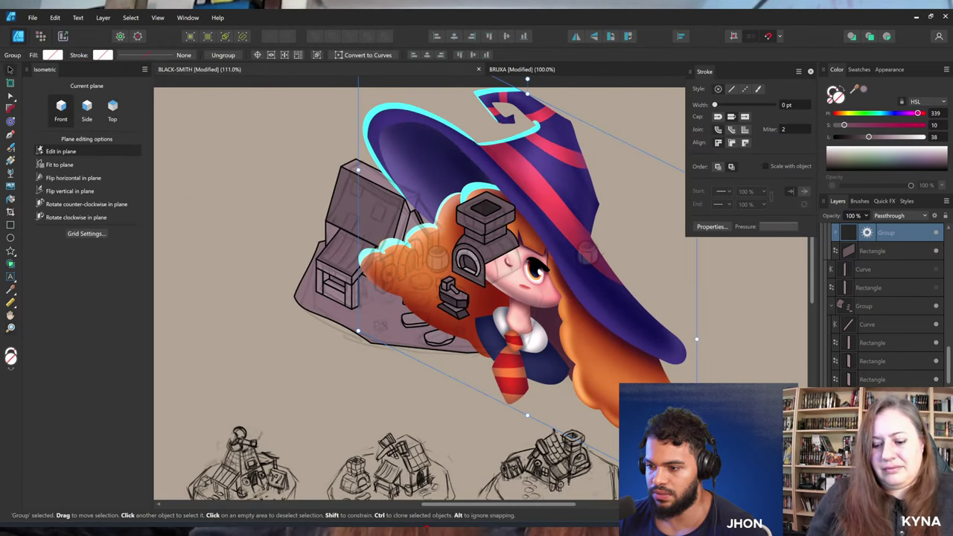
left_click_drag(697, 339, 488, 175)
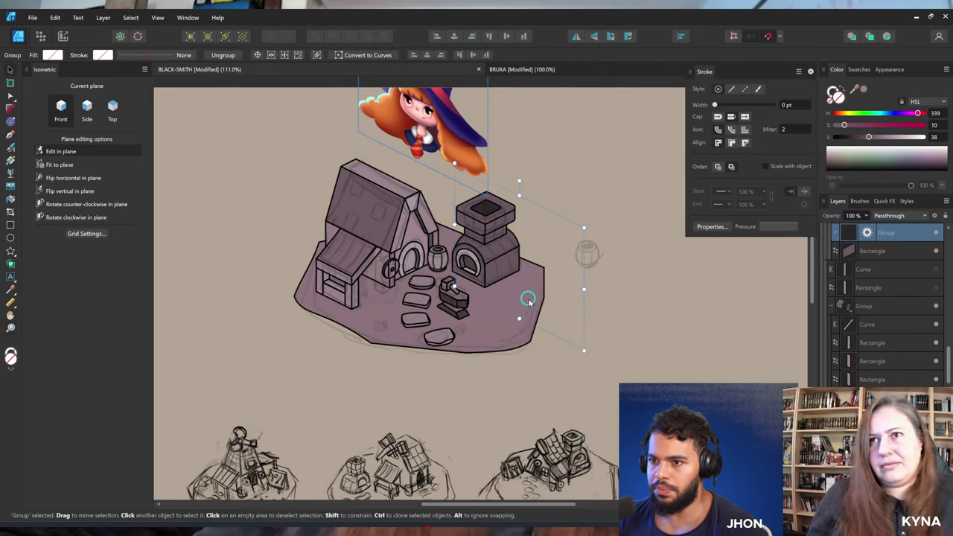
left_click_drag(585, 352, 528, 268)
Place the witch group on the forge's side wall, flip it horizontally, and shrink it to fit the wall.
key("ctrl+space")
left_click_drag(502, 239, 529, 258)
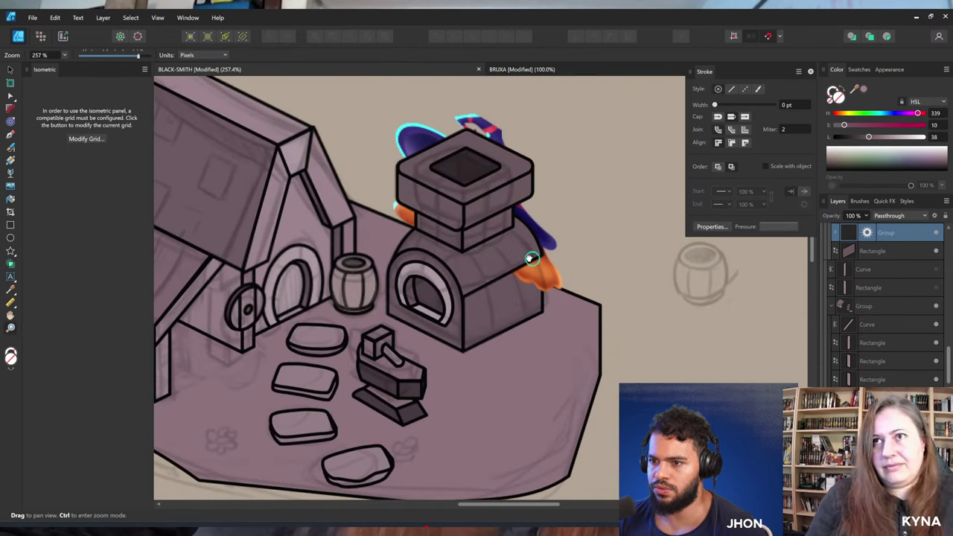
left_click_drag(541, 300, 494, 292)
left_click_drag(473, 221, 495, 307)
key("space")
key("shift+h")
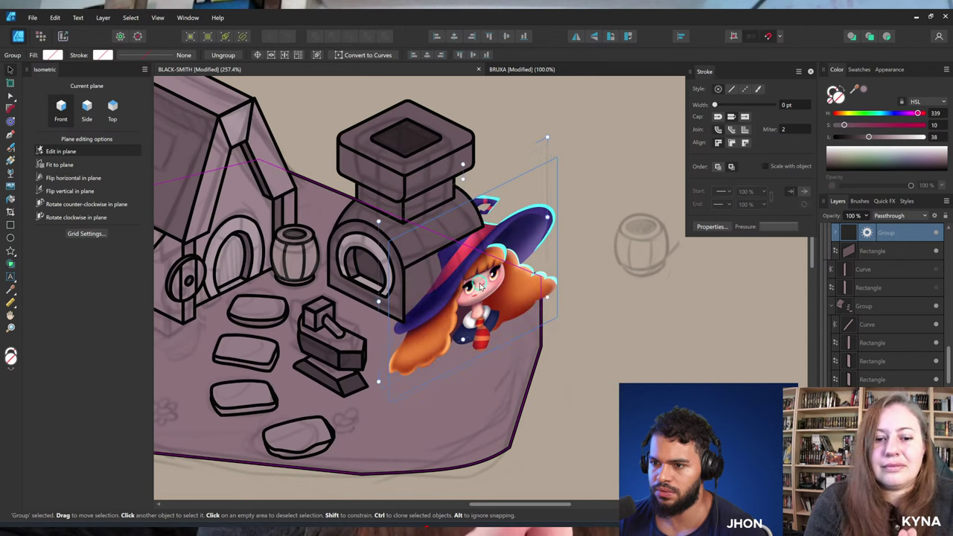
left_click_drag(549, 141, 509, 181)
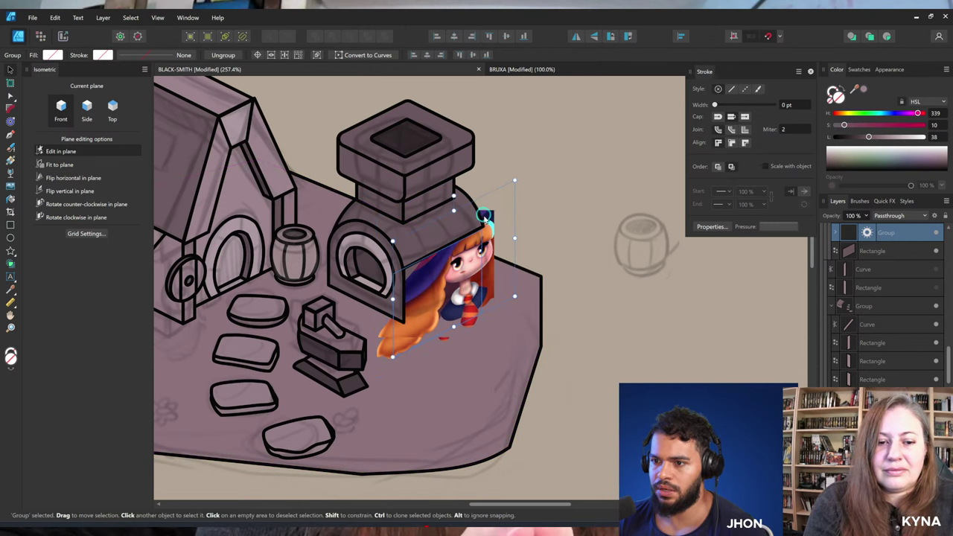
key("space")
left_click_drag(453, 269, 568, 264)
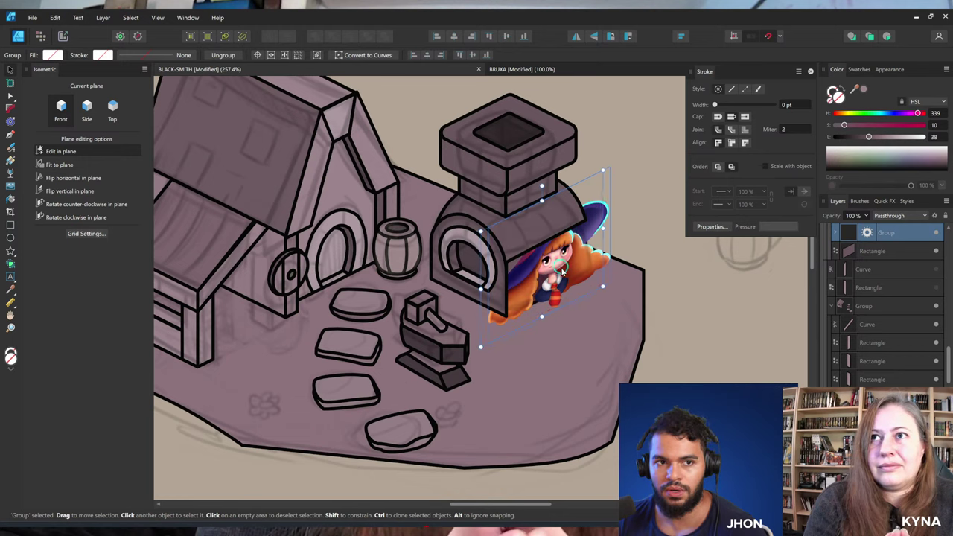
Delete the pasted witch group from the blacksmith scene.
key("ctrl+space")
left_click_drag(557, 298, 740, 275)
left_click_drag(440, 214, 510, 269)
key("space")
left_click_drag(510, 269, 90, 307)
left_click_drag(398, 295, 484, 297)
key("Delete")
Convert the house's large front roof panel to curves and bend both of its sloping edges inward.
key("space")
scroll(915, 304, "up", 3)
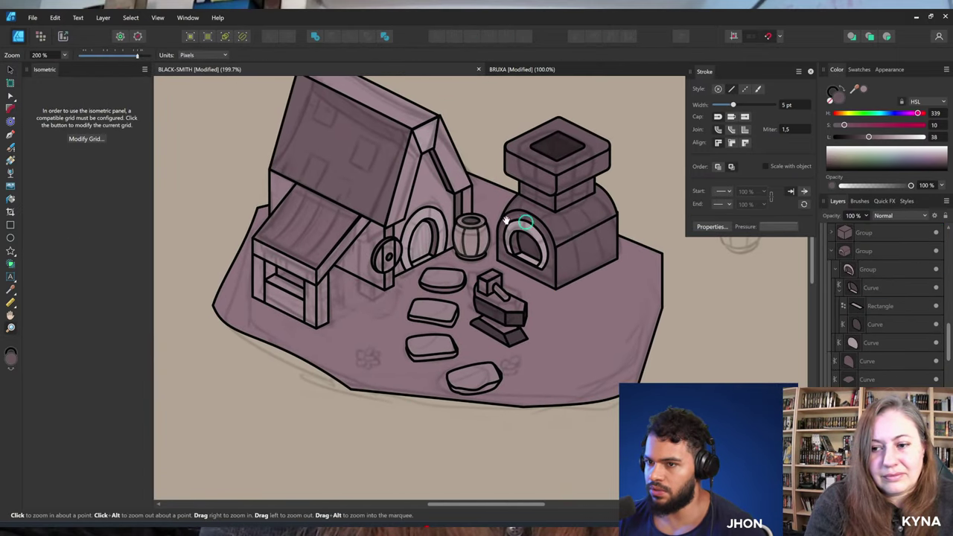
left_click_drag(354, 141, 476, 229)
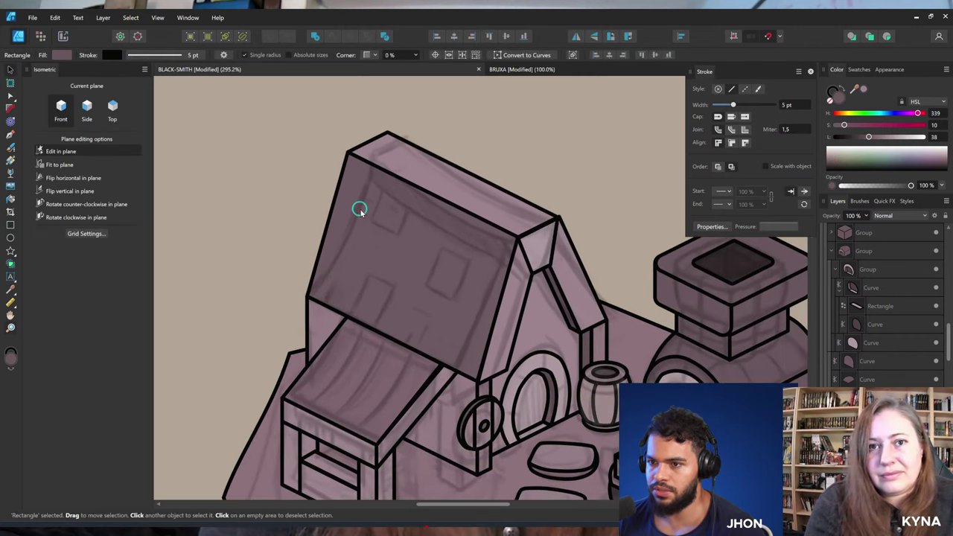
left_click(360, 210)
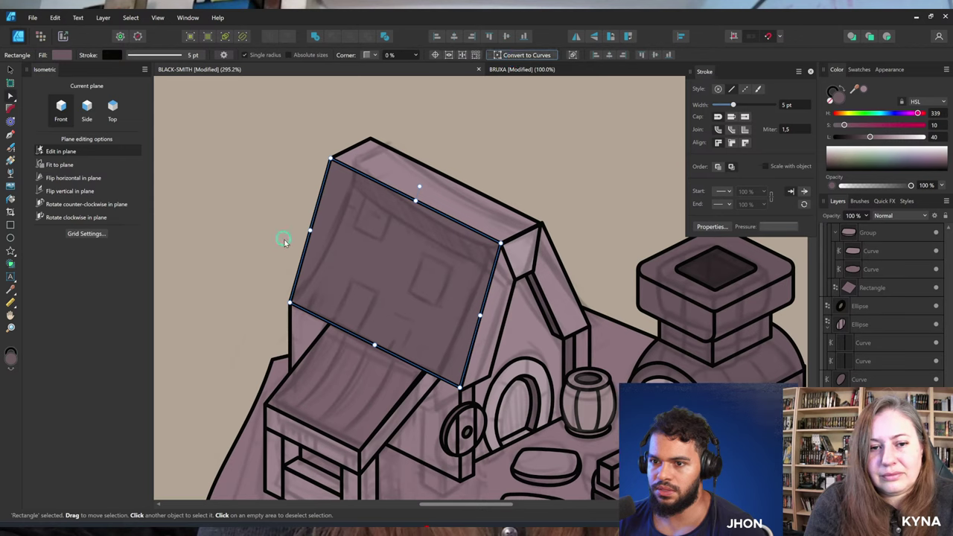
key("ctrl+Return")
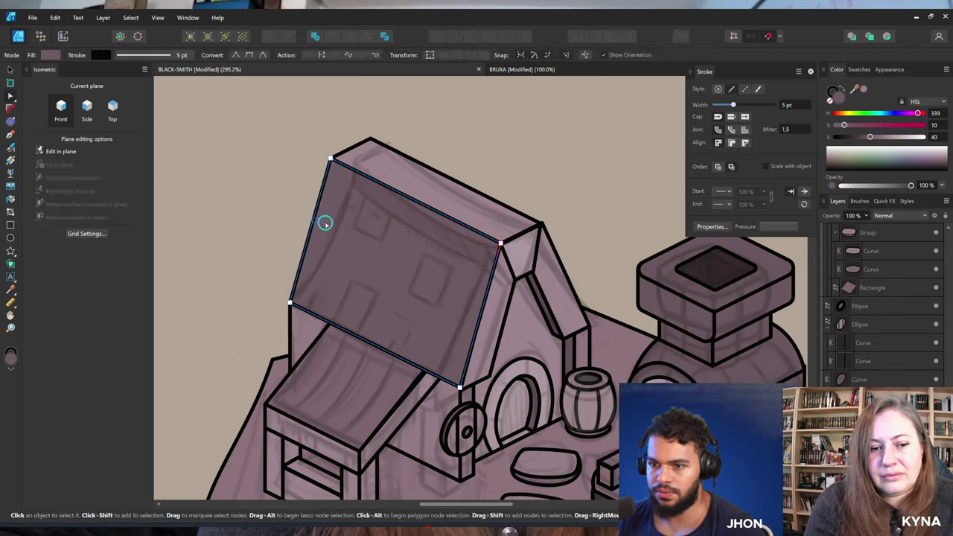
left_click_drag(314, 219, 330, 228)
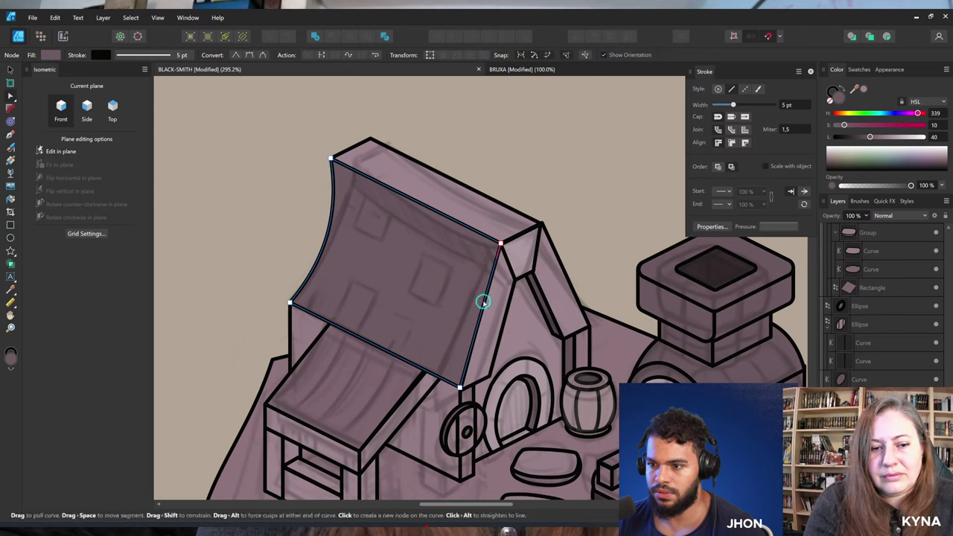
left_click_drag(485, 298, 488, 304)
Convert the roof panel on the far side of the gable to curves and bend its outer sloping edge inward.
left_click(556, 269)
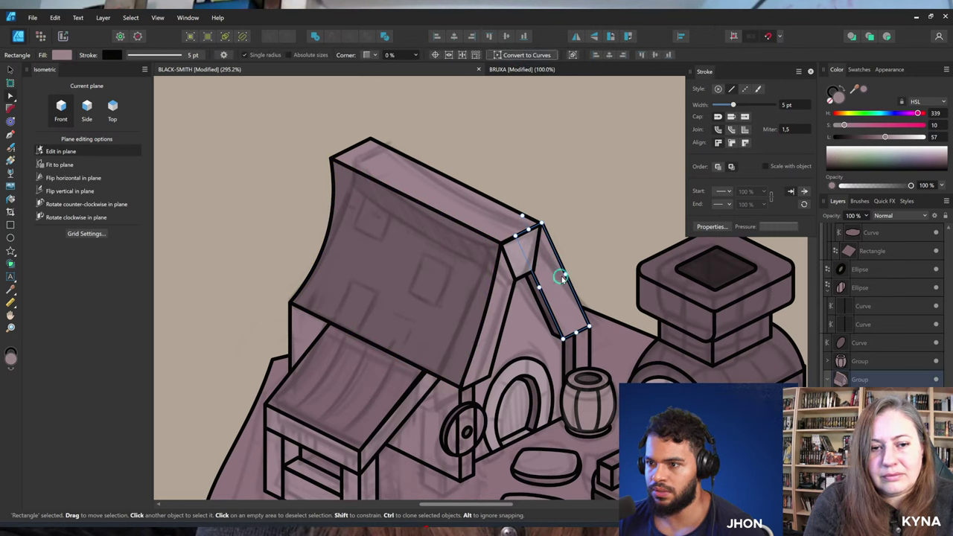
key("a")
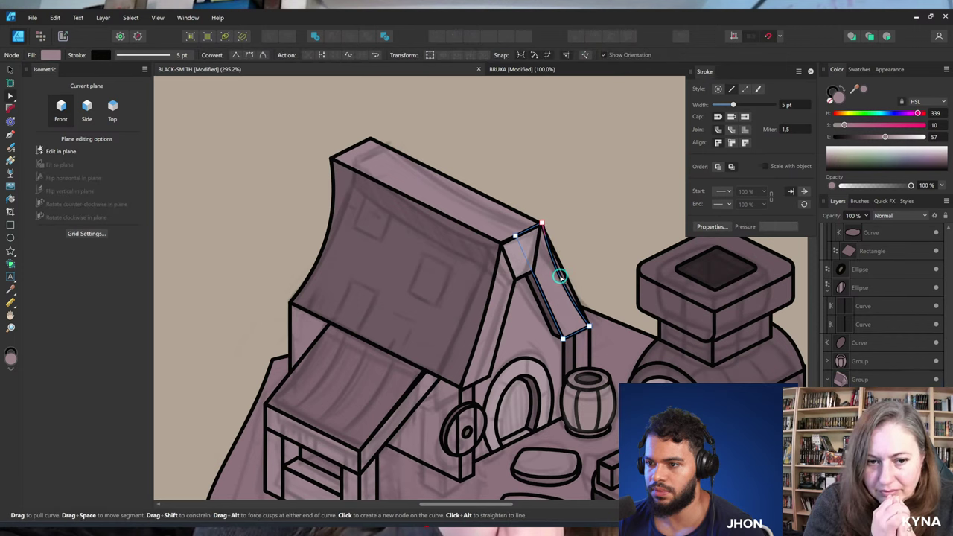
scroll(555, 282, "down", 1)
key("v")
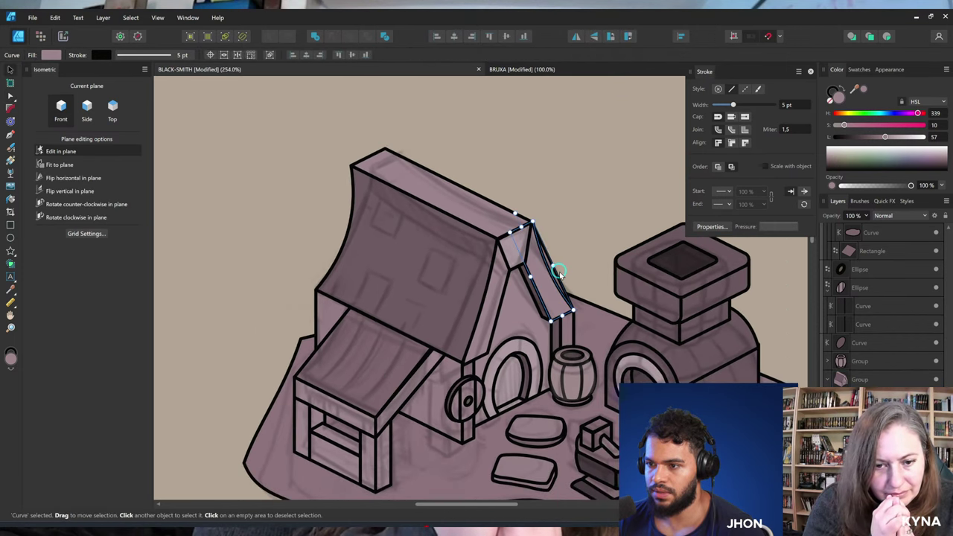
Lower the gable wall's peak node and curve its sloping edge so it stays within the bent roof panel.
left_click(557, 274)
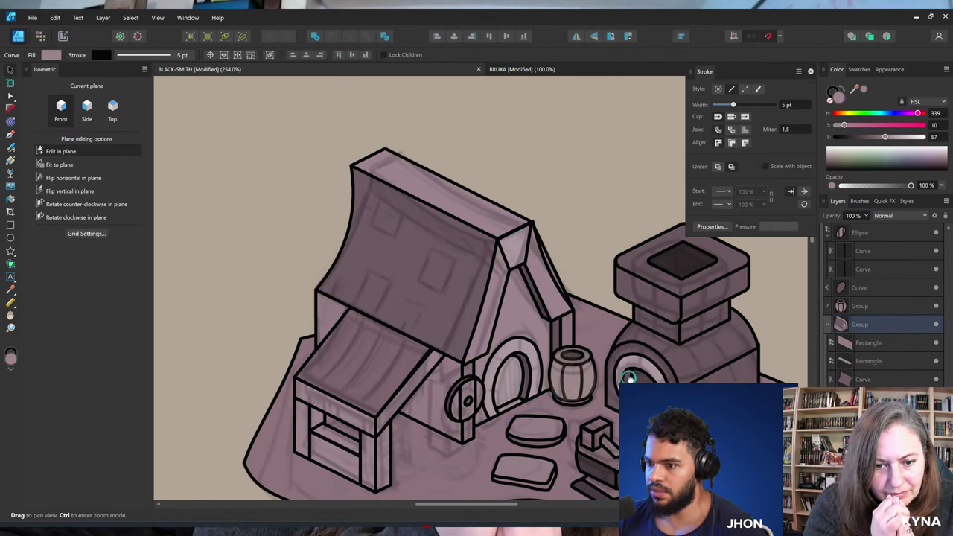
left_click_drag(632, 378, 571, 326)
key("a")
left_click_drag(470, 172, 471, 184)
left_click_drag(489, 216, 486, 221)
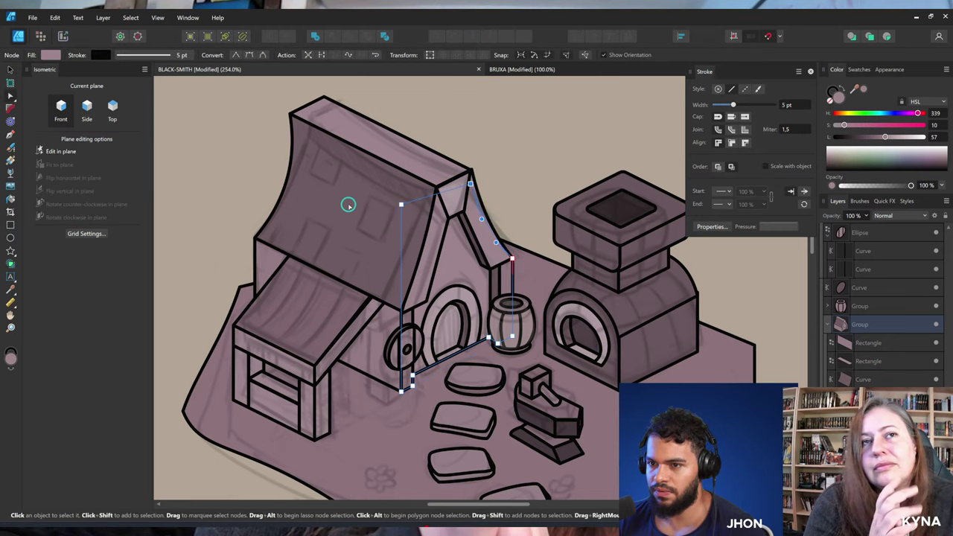
Convert the lean-to roof to curves and bow its sloping edges inward, curving the adjoining fascia board to match.
left_click_drag(349, 205, 397, 219)
left_click_drag(330, 185, 425, 238, "ctrl")
key("v")
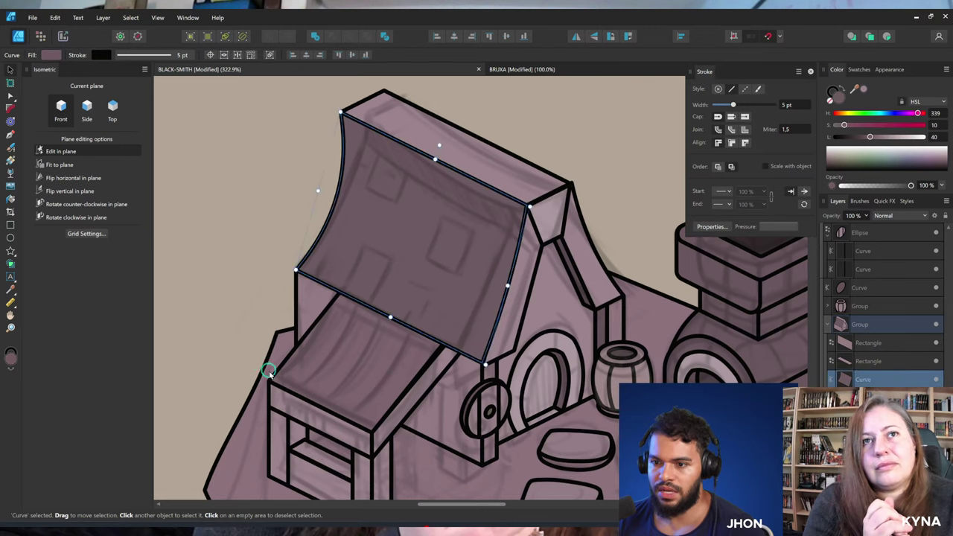
left_click_drag(319, 351, 330, 316)
left_click(312, 312)
key("a")
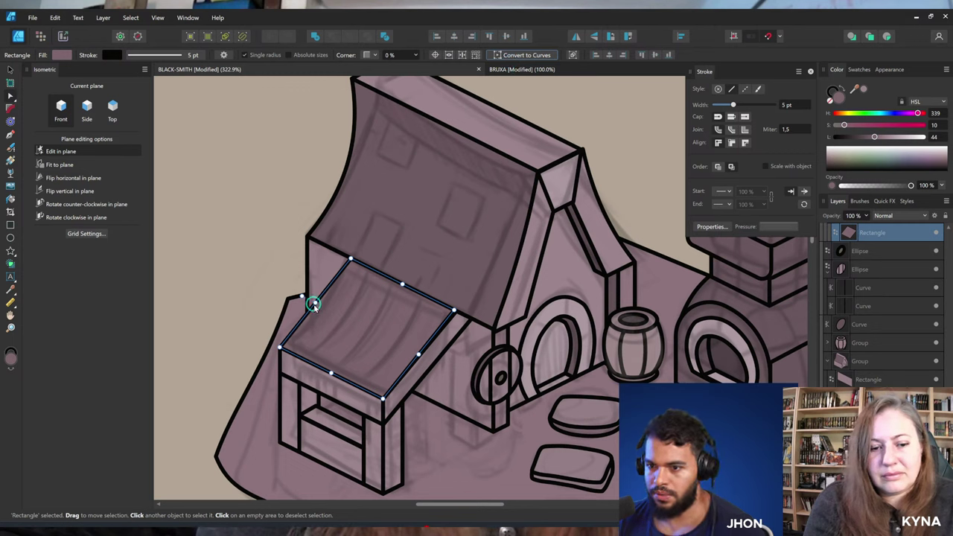
left_click_drag(316, 304, 323, 310)
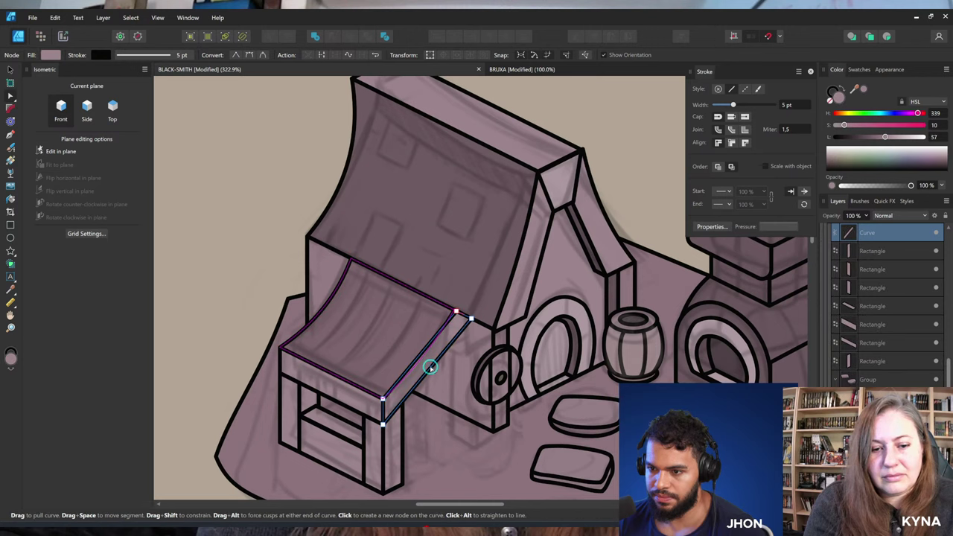
Draw a small upright rectangle on the main roof over the sketched window.
left_click(464, 228)
scroll(441, 173, "up", 1)
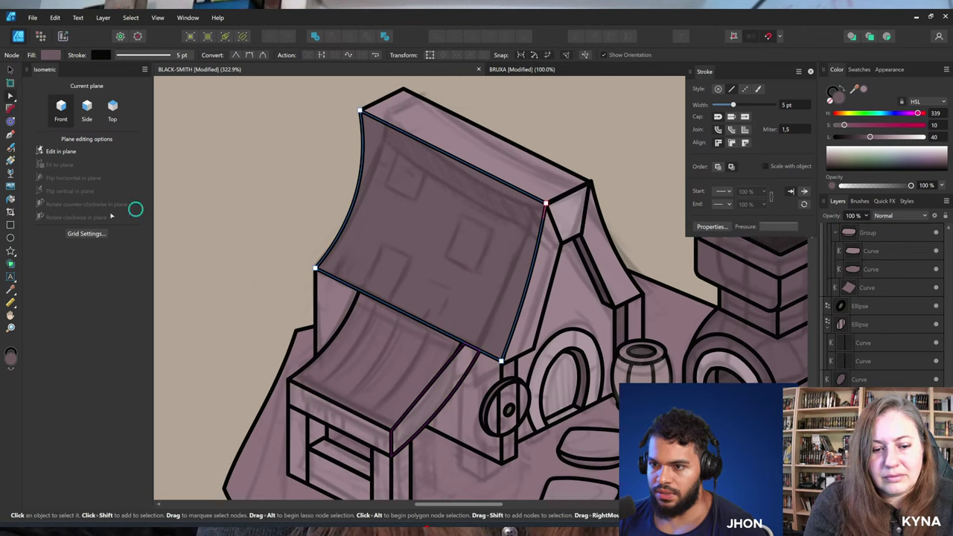
left_click(11, 226)
left_click_drag(461, 251, 442, 248)
left_click_drag(435, 235, 475, 301)
Shear and shorten the window rectangle so it follows the roof's slope and matches the sketched window.
key("v")
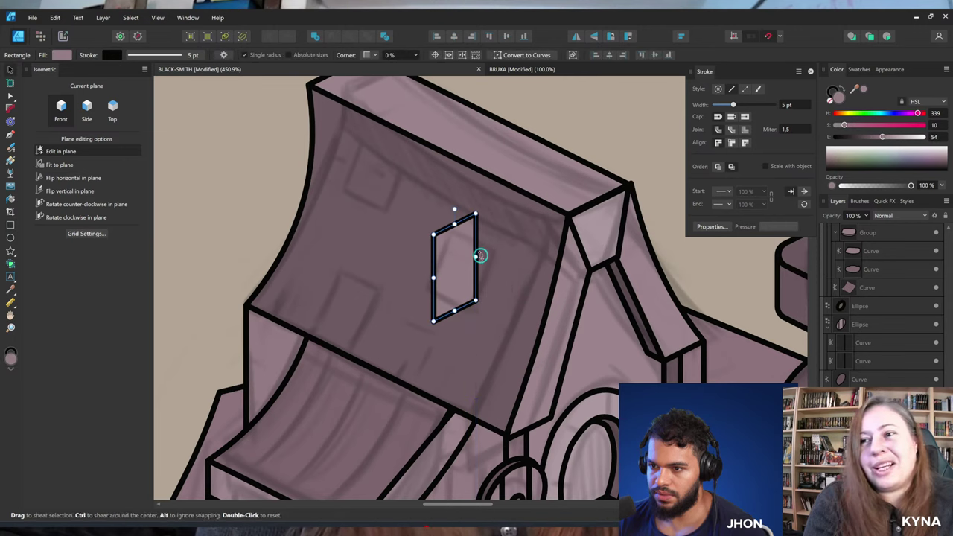
mouse_move(481, 258)
left_mouse_down()
mouse_move(476, 305)
mouse_move(470, 256)
left_mouse_up()
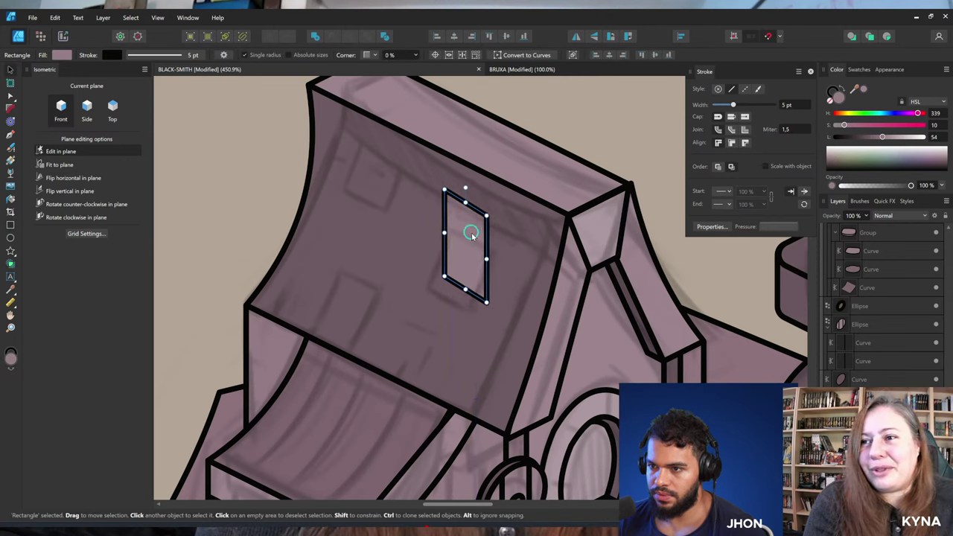
left_click_drag(465, 191, 466, 233)
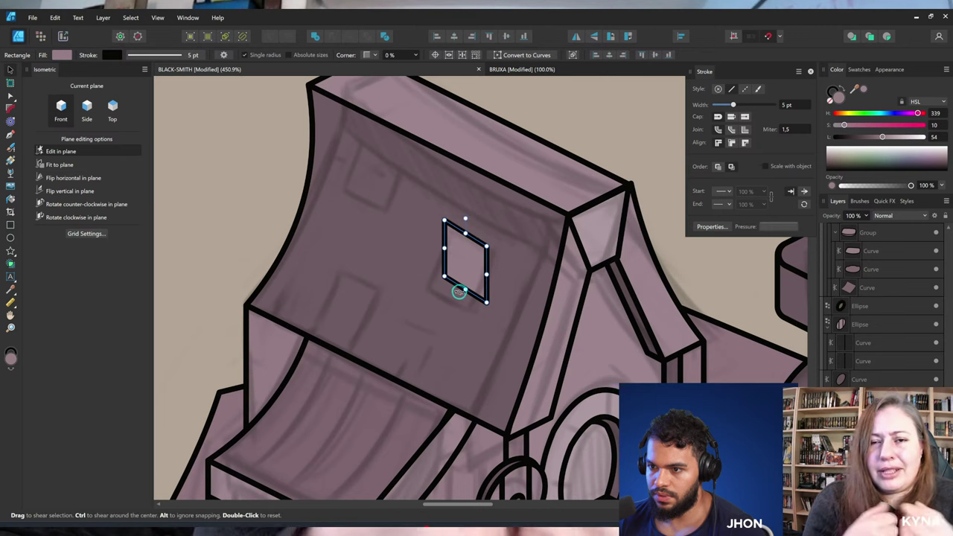
mouse_move(457, 291)
left_mouse_down()
mouse_move(447, 286)
mouse_move(451, 296)
mouse_move(454, 281)
left_mouse_up()
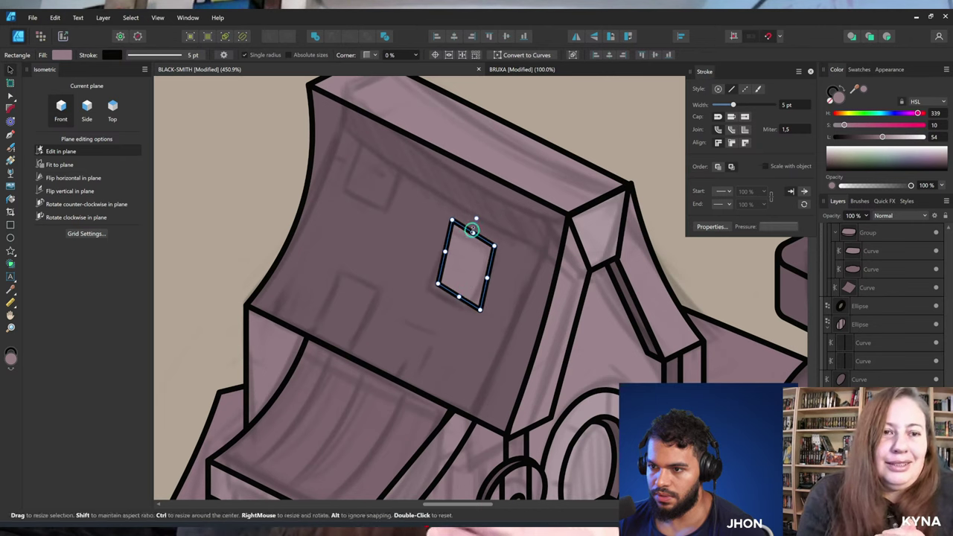
left_click_drag(481, 221, 467, 246)
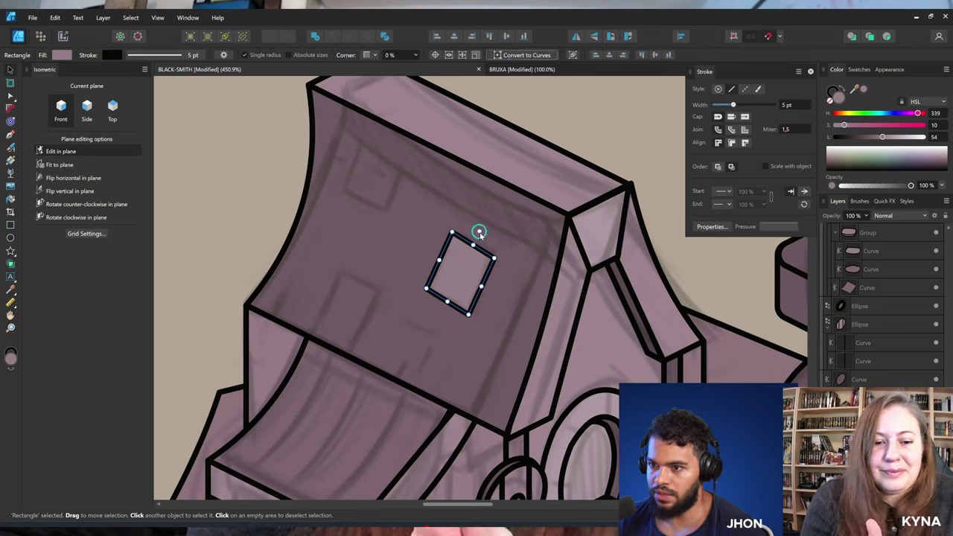
Convert the roof window rectangle to curves and rotate it slightly to match the sketched window.
key("a")
key("v")
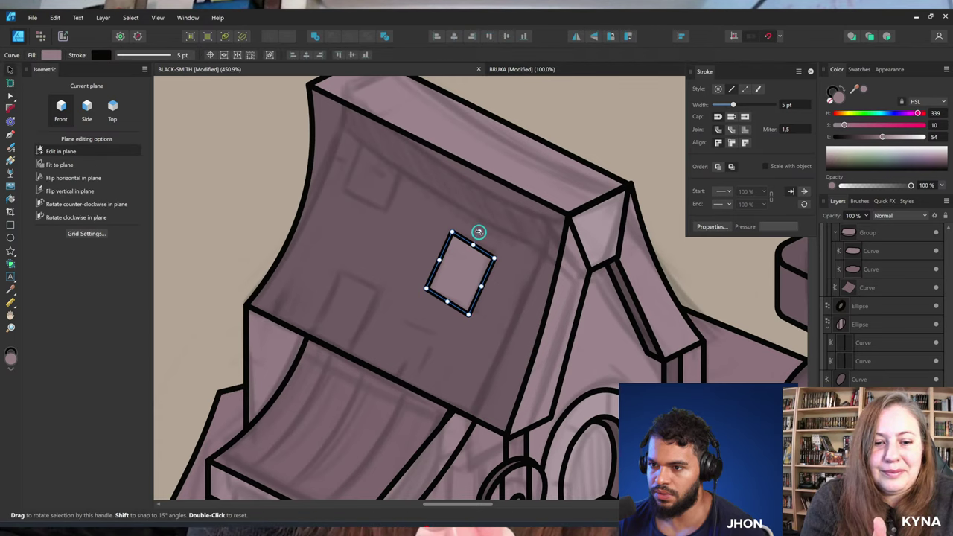
key("a")
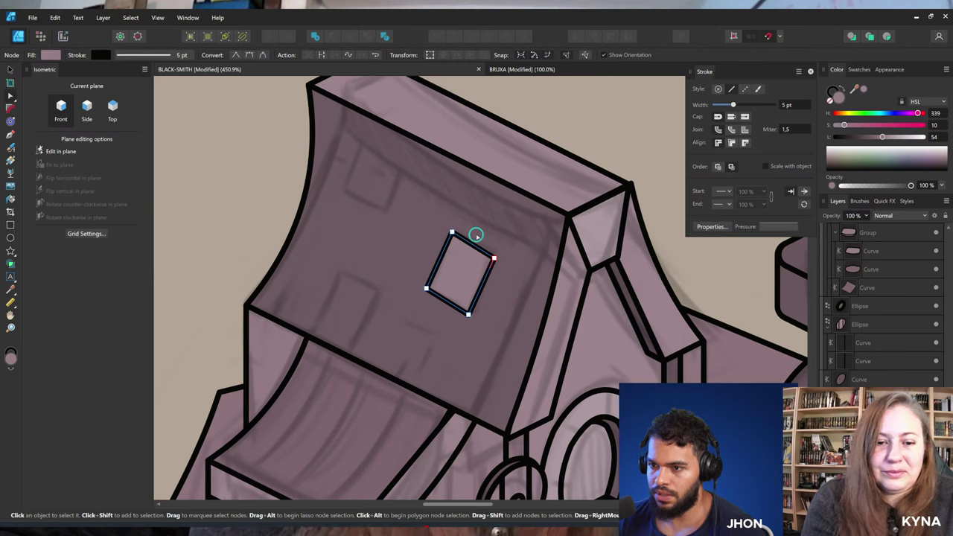
key("v")
left_click_drag(478, 231, 474, 228)
Copy the window to the upper and lower spots on the far side of the main roof, shearing the lower copy to lean more.
mouse_move(450, 260)
left_mouse_down()
mouse_move(320, 279)
mouse_move(366, 213)
mouse_move(380, 158)
left_mouse_up()
left_click(347, 257)
left_click(339, 270)
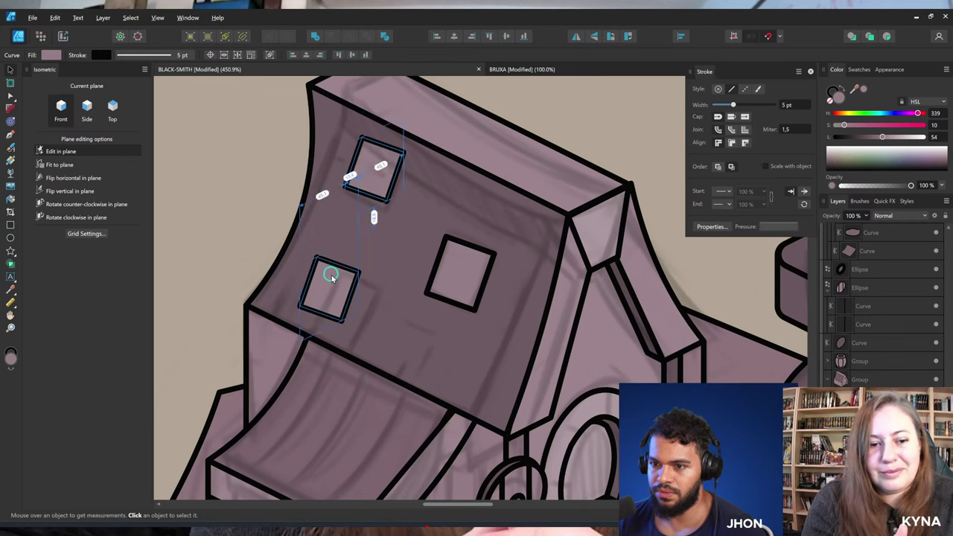
left_click(332, 275)
left_click_drag(335, 258, 344, 261)
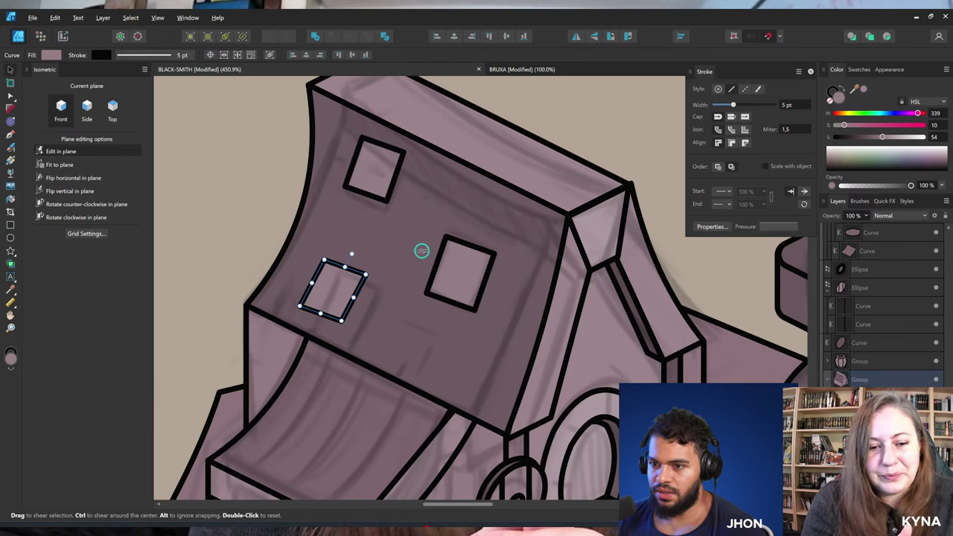
Duplicate the ground base, place the copy behind and slightly below the original, and darken its fill to lightness 23 as the slab's edge.
scroll(409, 249, "down", 8)
scroll(410, 249, "up", 2)
left_click_drag(410, 249, 378, 246)
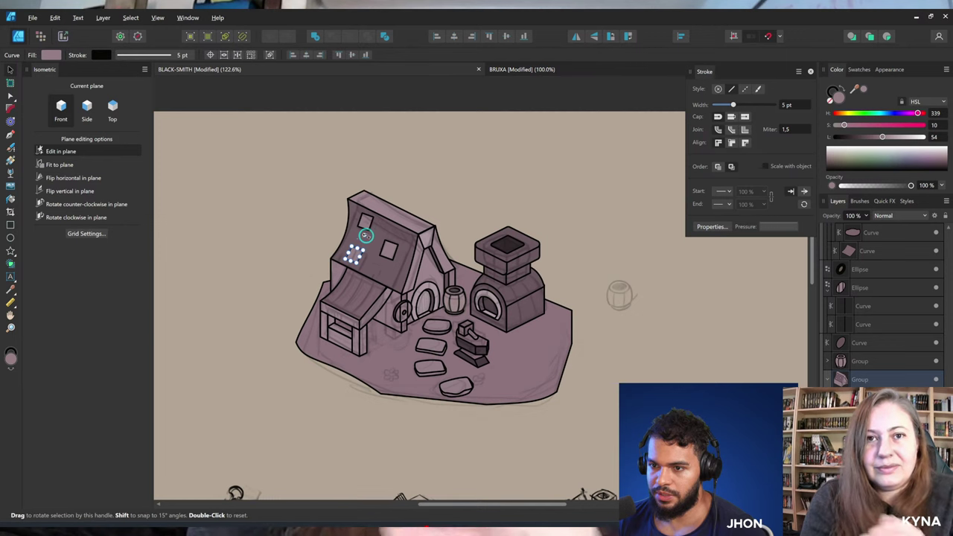
left_click_drag(477, 356, 488, 341)
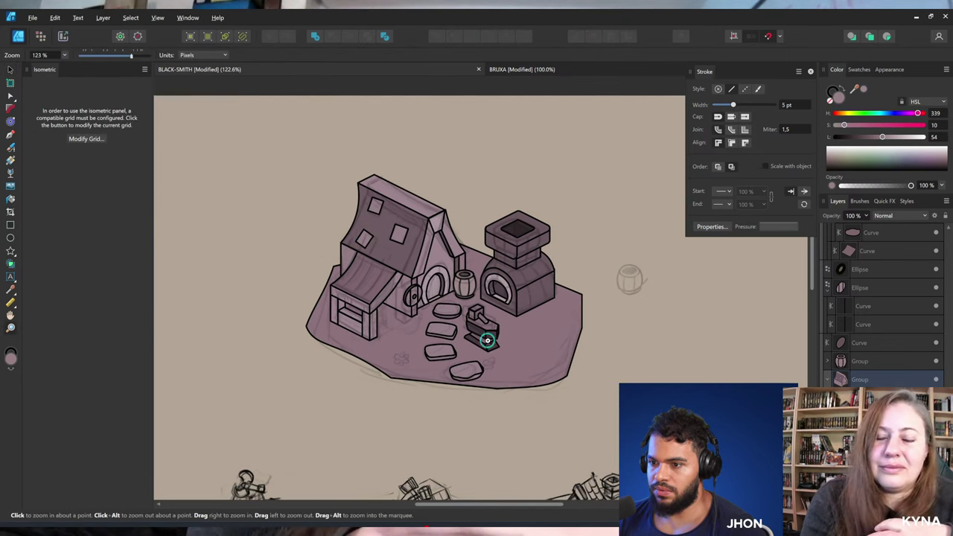
key("v")
scroll(527, 340, "up", 2)
left_click(536, 337)
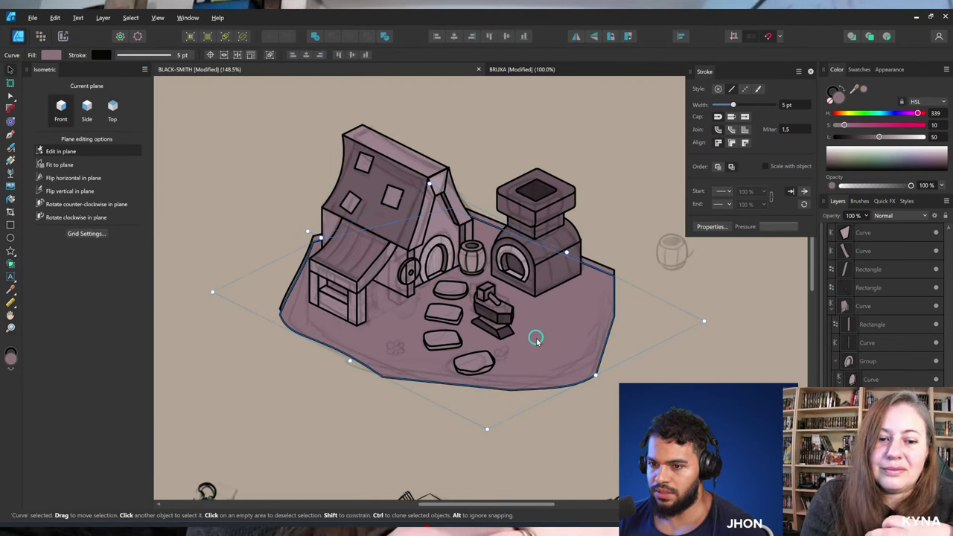
key("ctrl+[")
key("shift+Down")
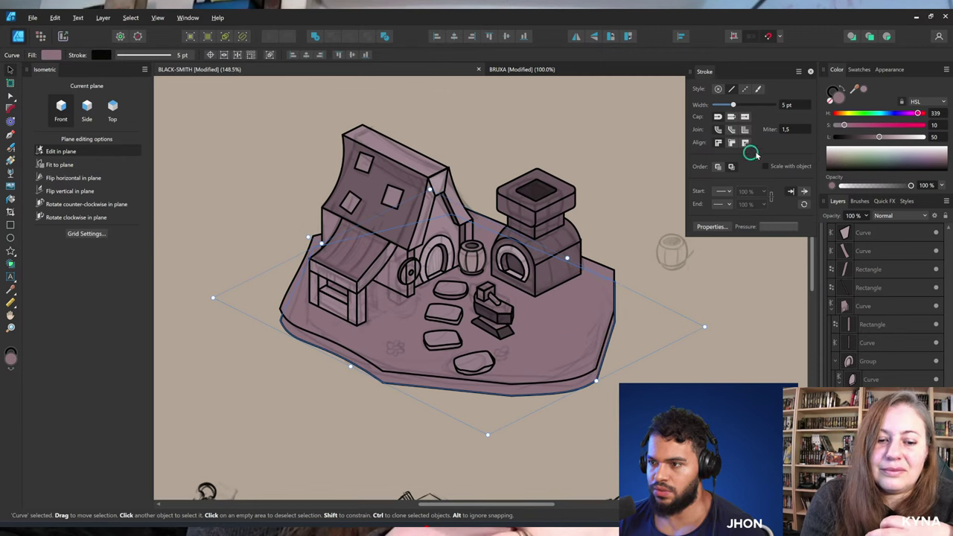
key("a")
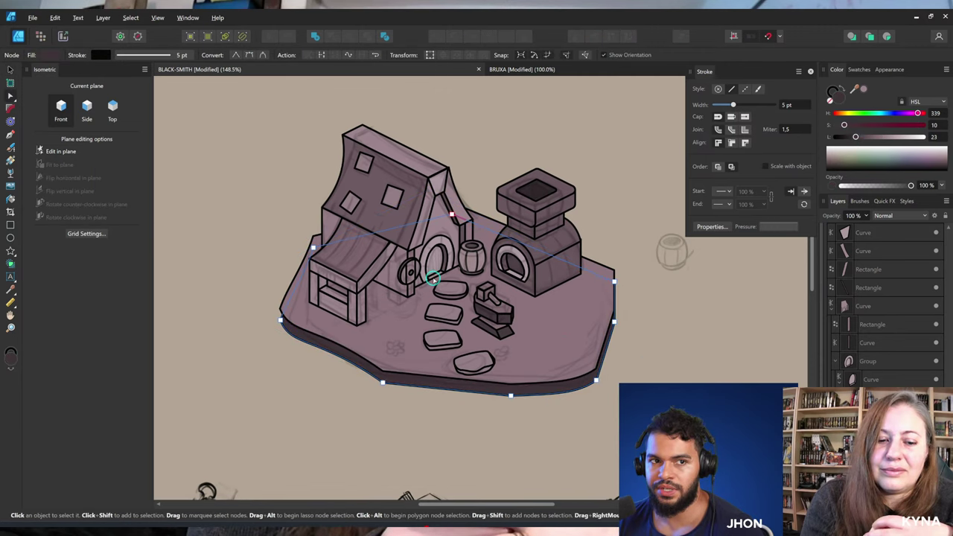
key("v")
Set the fill lightness of the house's side wall beneath the main roof to 34.
scroll(445, 289, "up", 1)
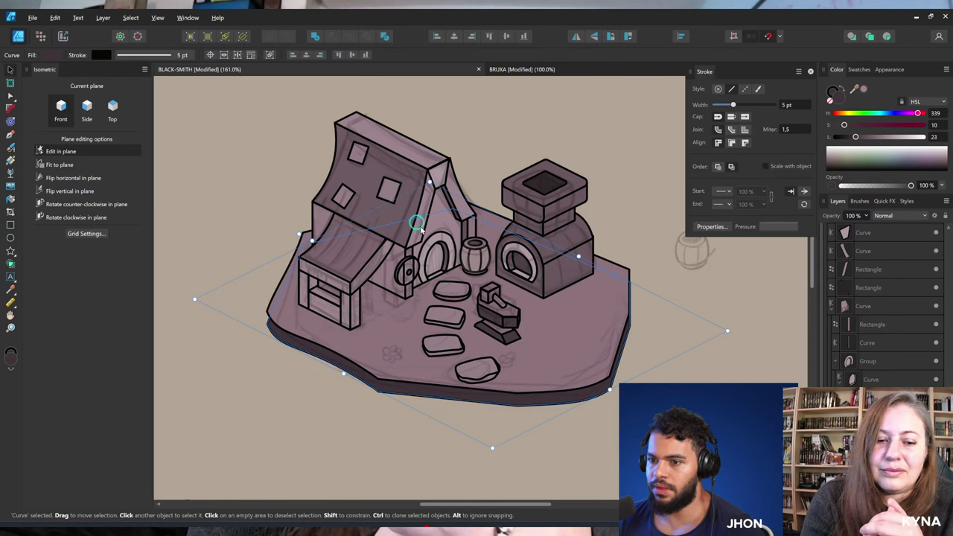
left_click(393, 259)
left_click_drag(426, 234, 420, 237)
left_click_drag(860, 137, 866, 137)
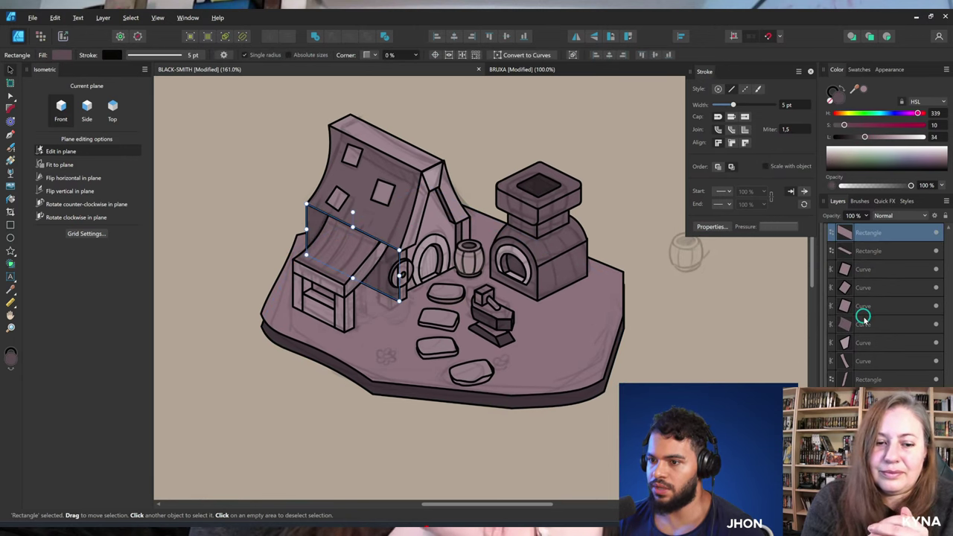
Hide the pixel layer holding the blacksmith sketch so only the vector scene shows.
scroll(864, 321, "up", 3)
left_click_drag(949, 374, 950, 233)
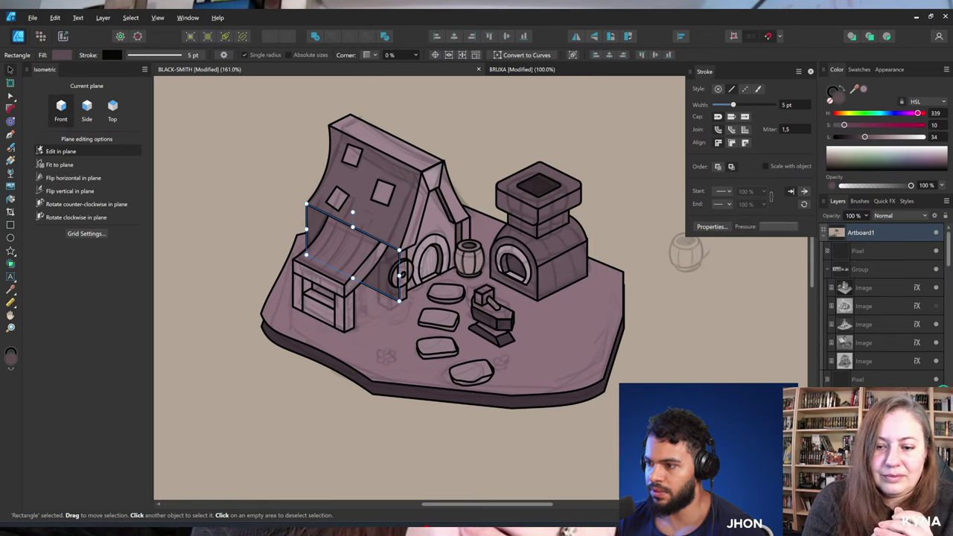
left_click(936, 391)
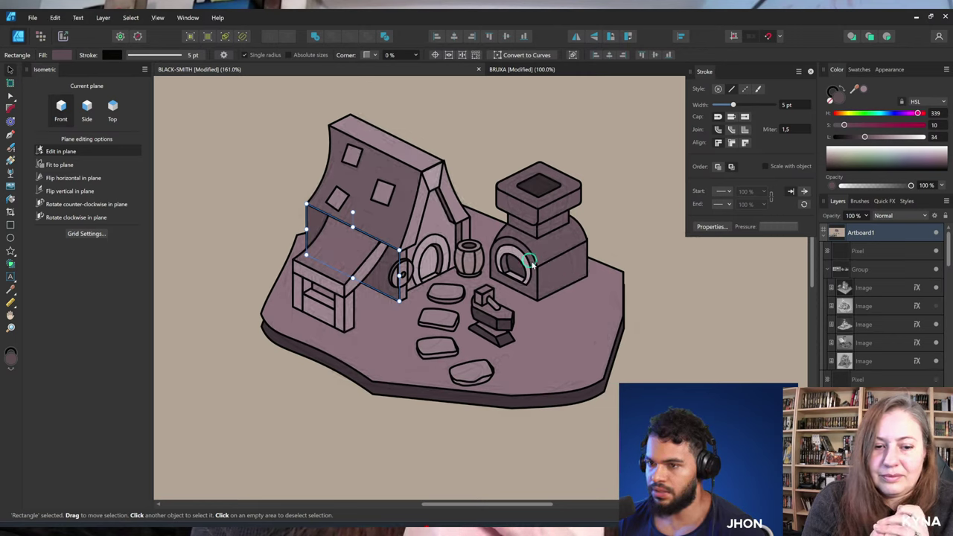
Lighten the fills of the furnace's side wall and the chimney cap's top face, using lightness 56 for the cap.
left_click(551, 308)
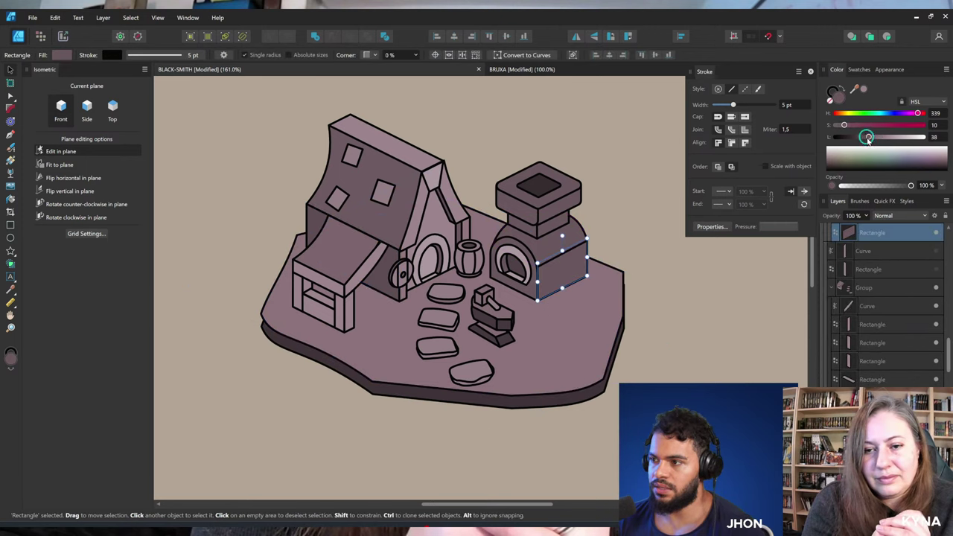
left_click_drag(867, 140, 885, 143)
left_click(568, 192)
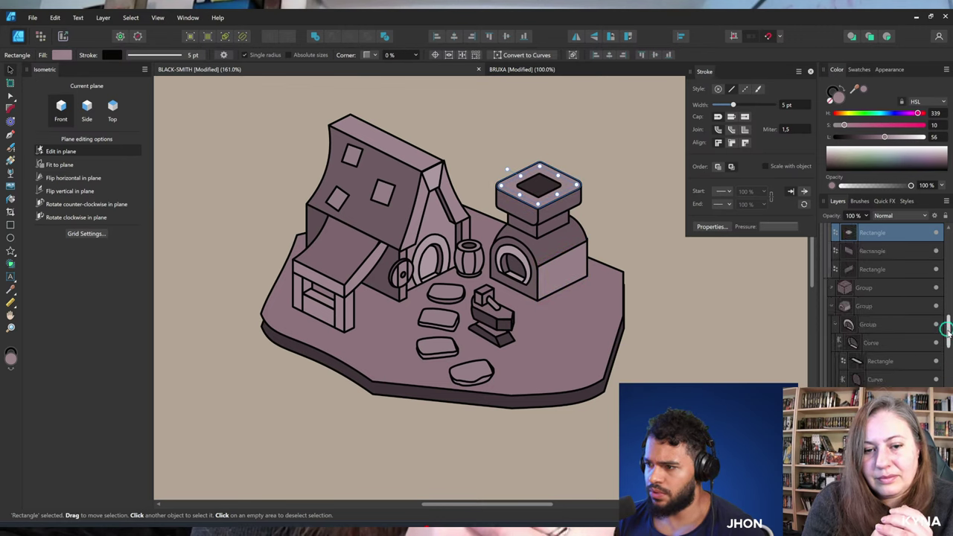
Collapse the expanded layer groups, select all the blacksmith scene's vector objects and group them together.
left_click_drag(946, 328, 948, 253)
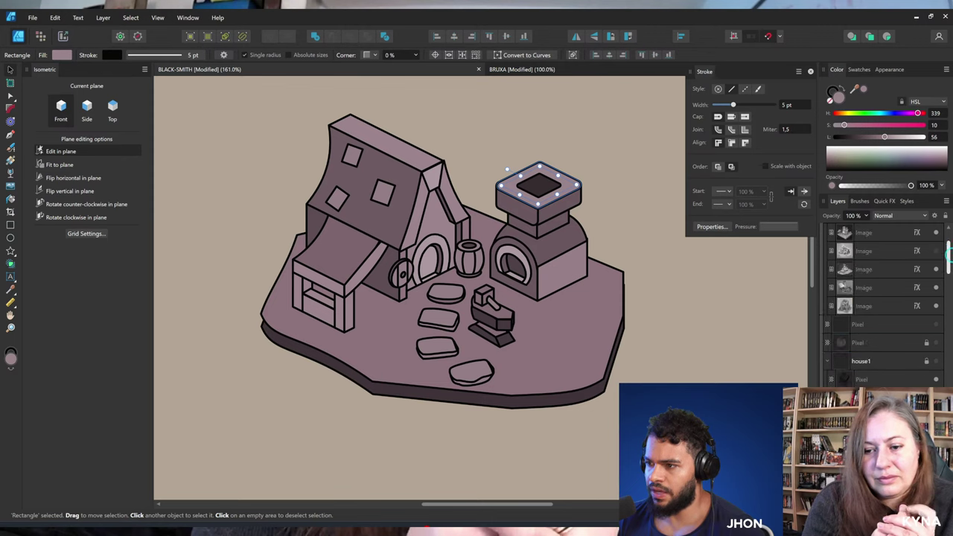
scroll(933, 321, "down", 3)
left_click(477, 313)
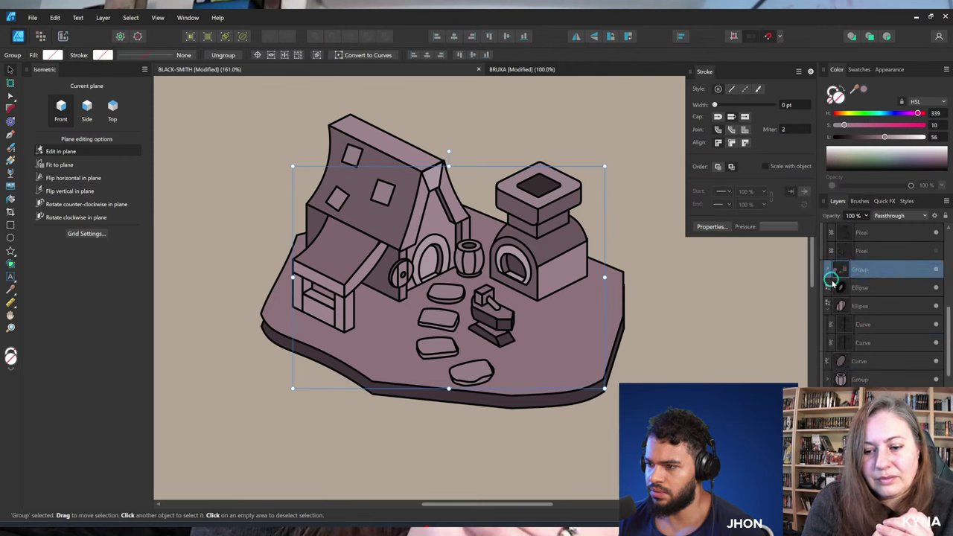
left_click(827, 306)
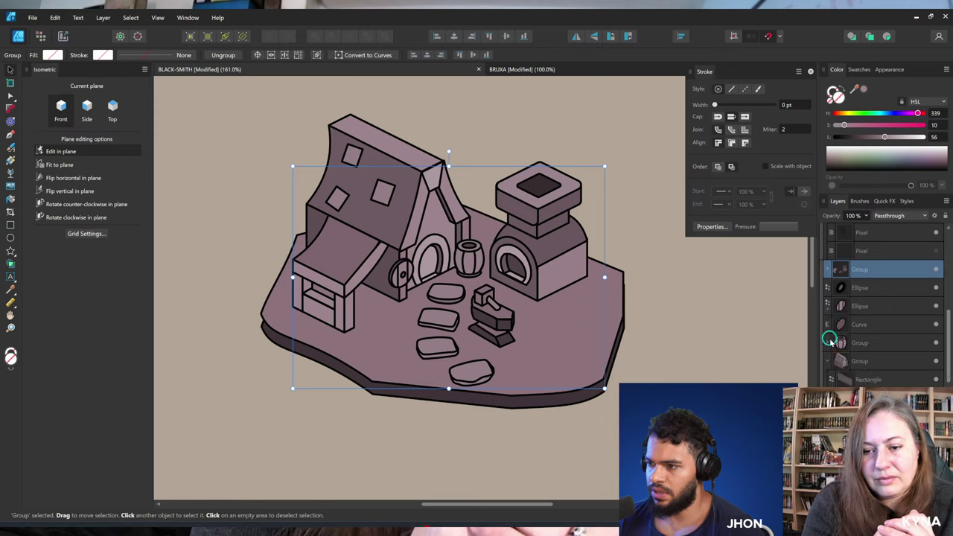
left_click(828, 342)
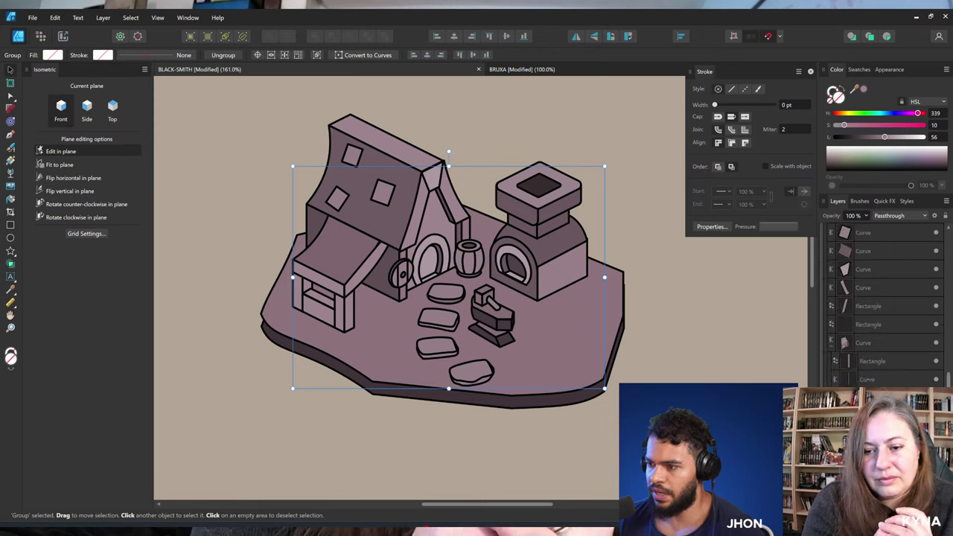
left_click(872, 435, "shift")
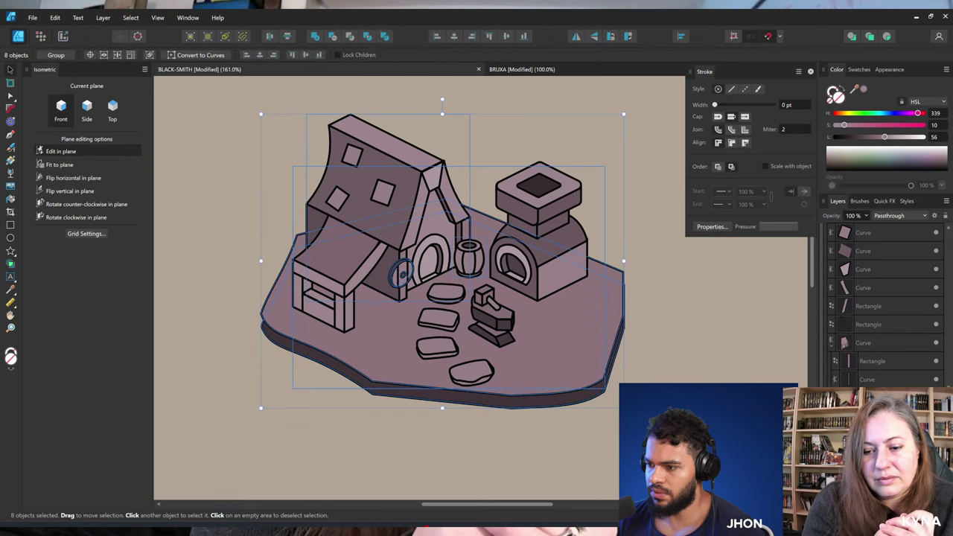
left_click(872, 453, "shift")
key("ctrl+g")
left_click_drag(549, 287, 546, 315)
key("ctrl+z")
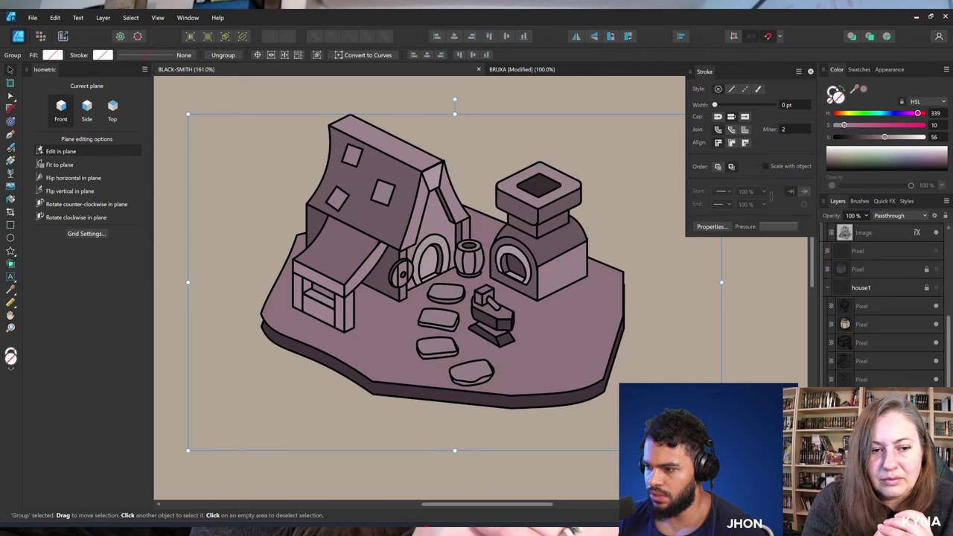
Add a Gradient Map adjustment to the scene group, make its start stop dark grey and delete the green middle stop.
left_click(878, 483)
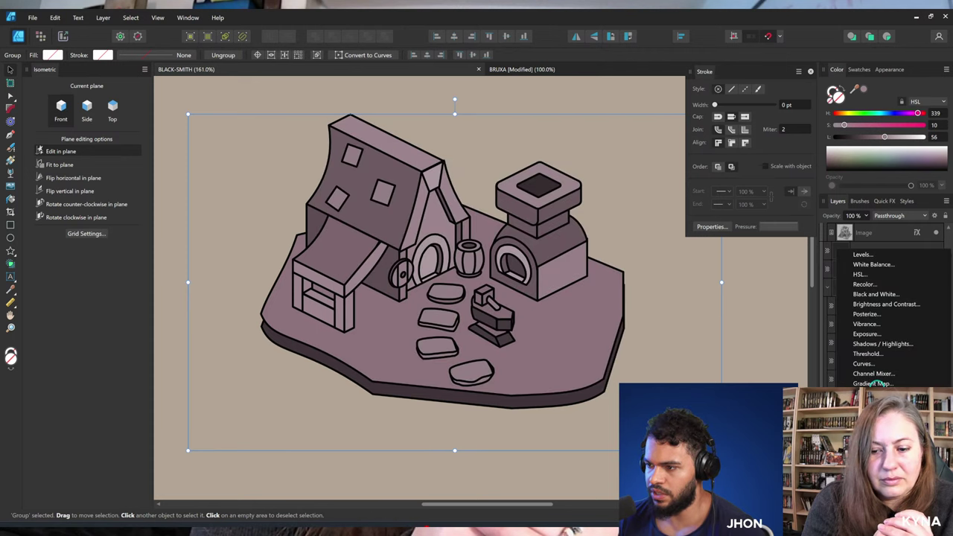
left_click(873, 383)
left_click_drag(699, 391, 754, 303)
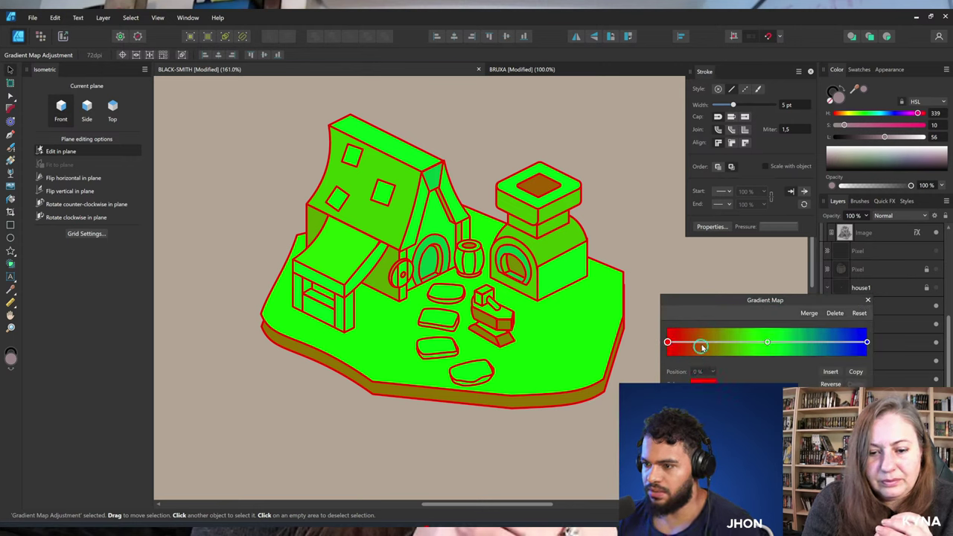
mouse_move(752, 447)
left_mouse_down()
mouse_move(670, 447)
mouse_move(689, 458)
left_mouse_up()
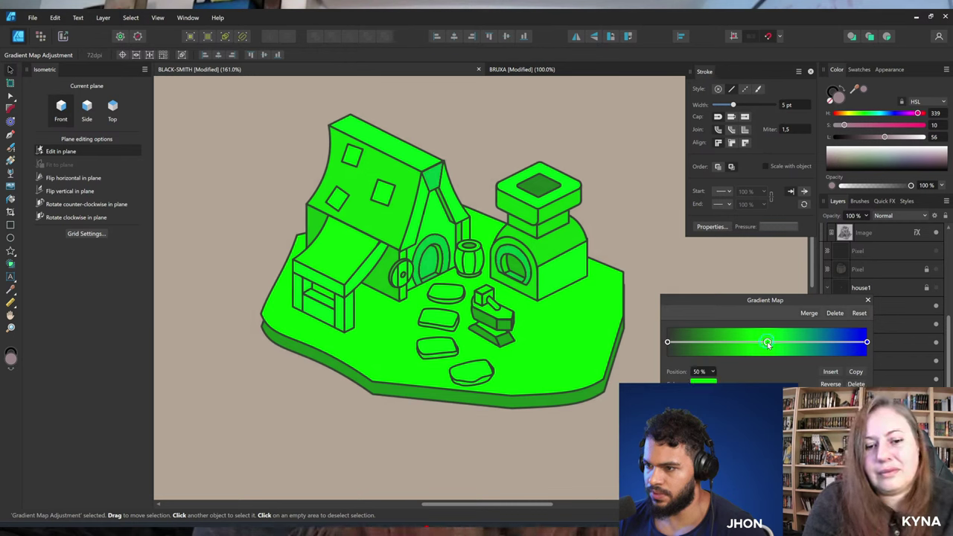
left_click(856, 383)
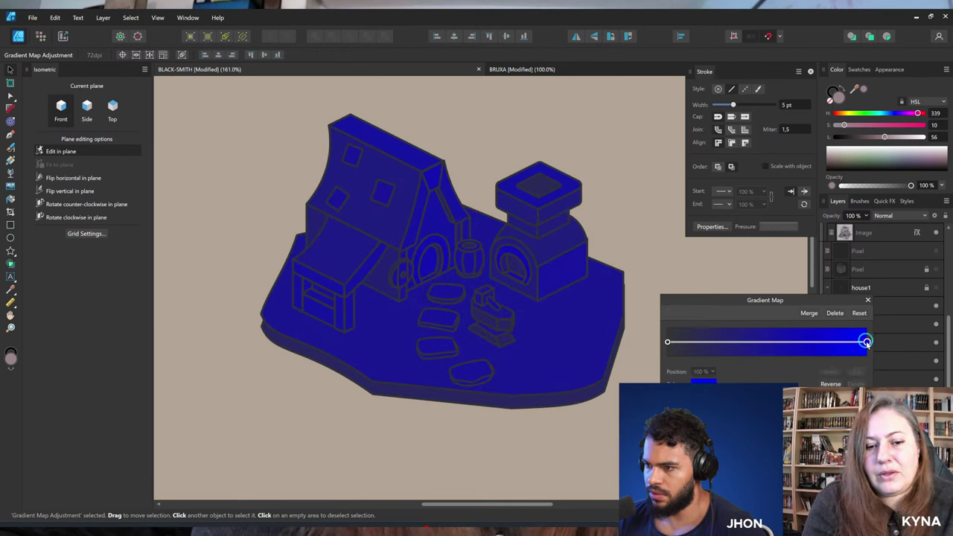
Try yellow and pale yellow for the gradient map's end stop, then set it to white.
left_click(683, 435)
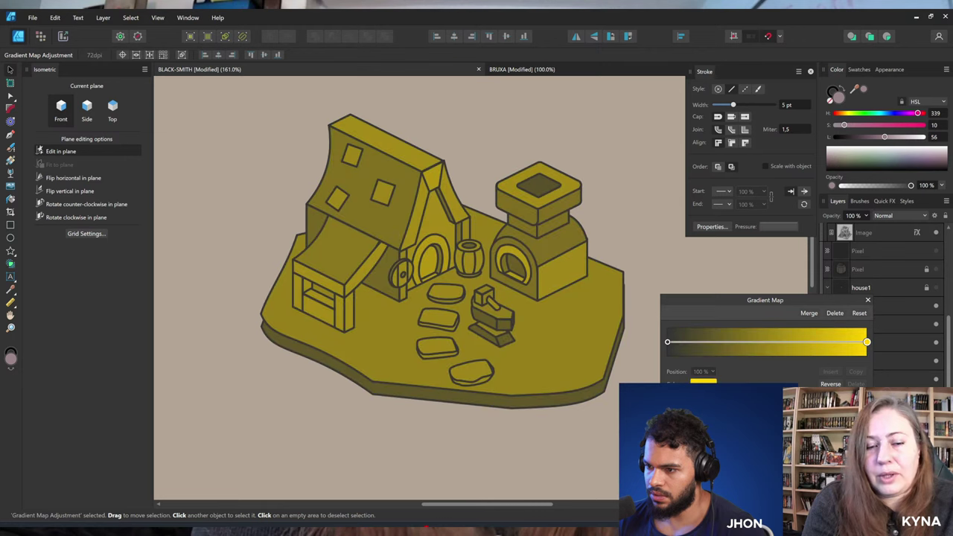
left_click_drag(696, 447, 705, 449)
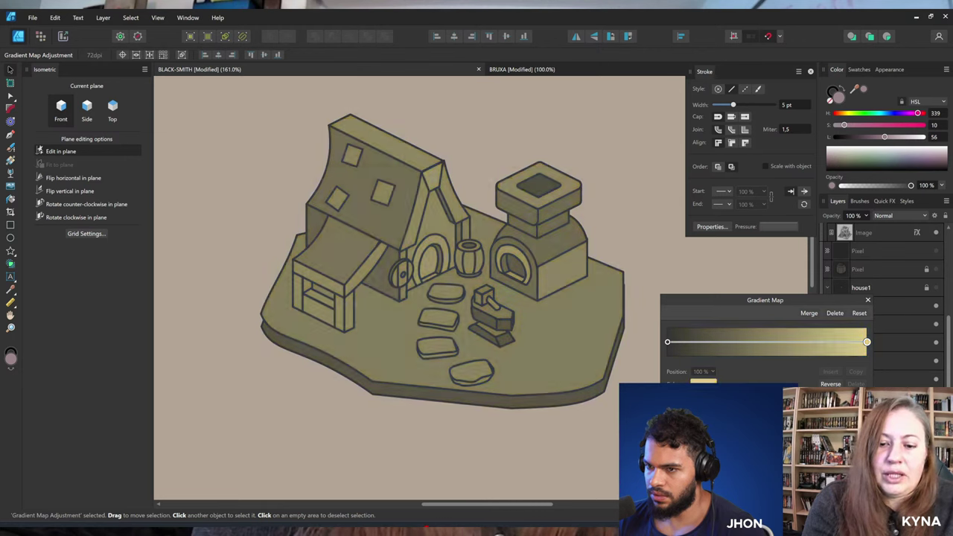
left_click(703, 447)
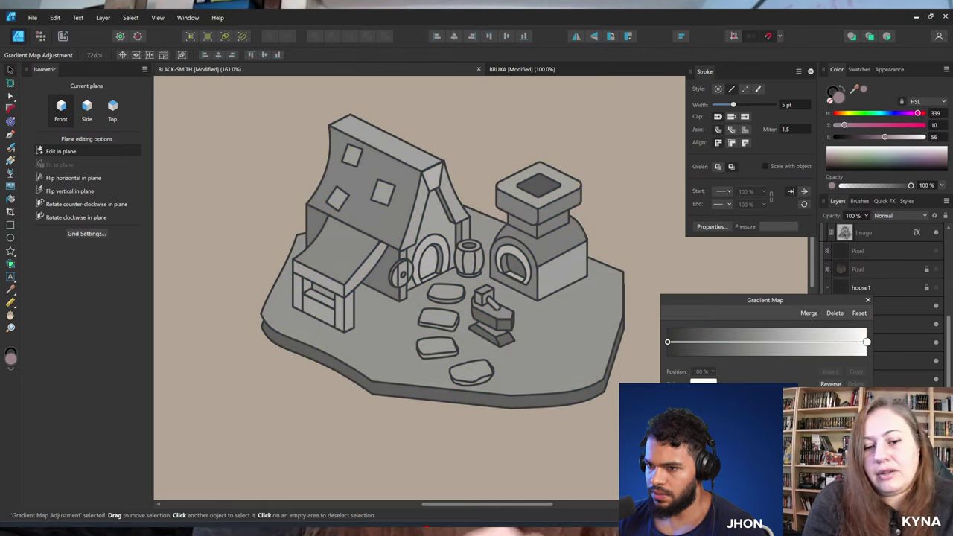
Add a middle stop to the gradient map at 38% and darken the start stop to near-black.
mouse_move(691, 342)
left_mouse_down()
mouse_move(747, 343)
mouse_move(702, 342)
mouse_move(721, 346)
left_mouse_up()
left_click(668, 342)
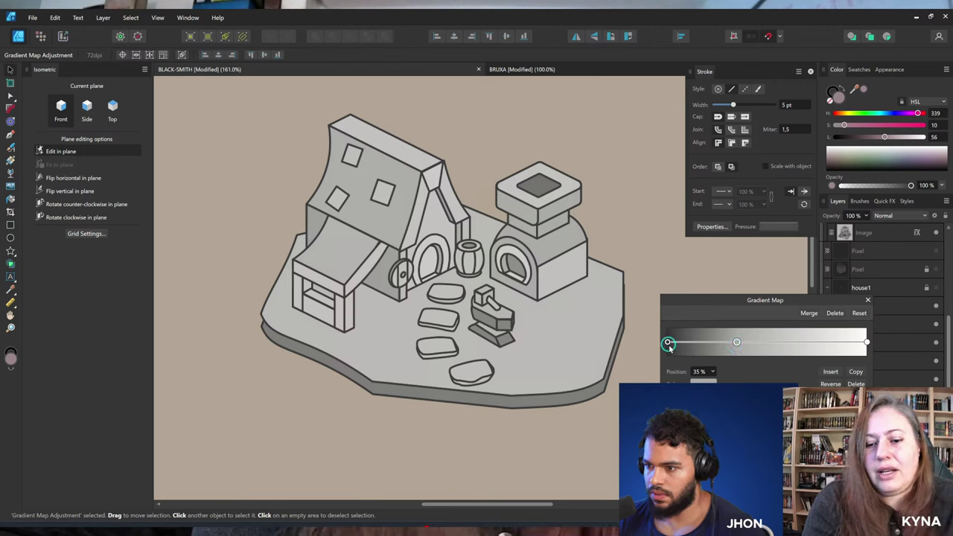
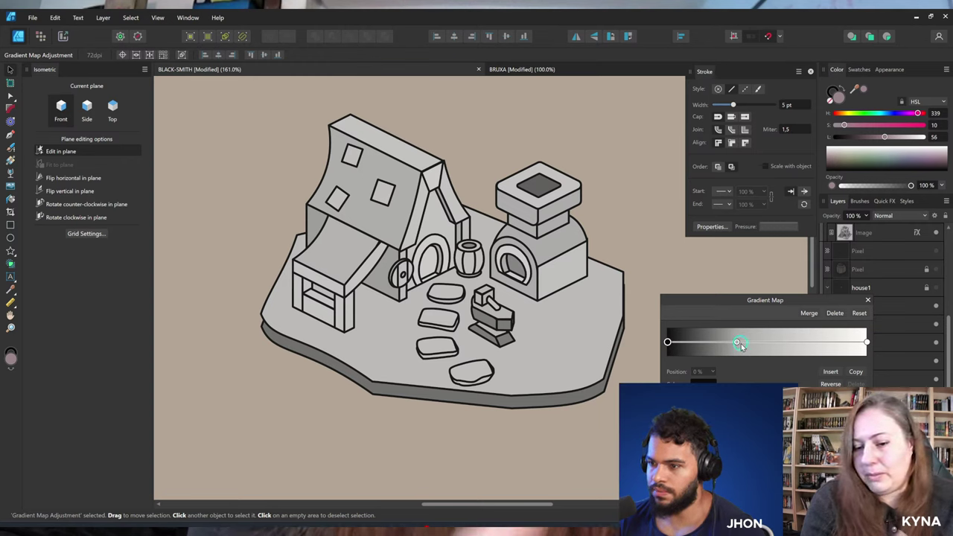
mouse_move(737, 342)
left_mouse_down()
mouse_move(793, 343)
mouse_move(746, 346)
left_mouse_up()
Recolor the gradient map's end stop soft yellow and its 38% middle stop a warm tan.
left_click(866, 342)
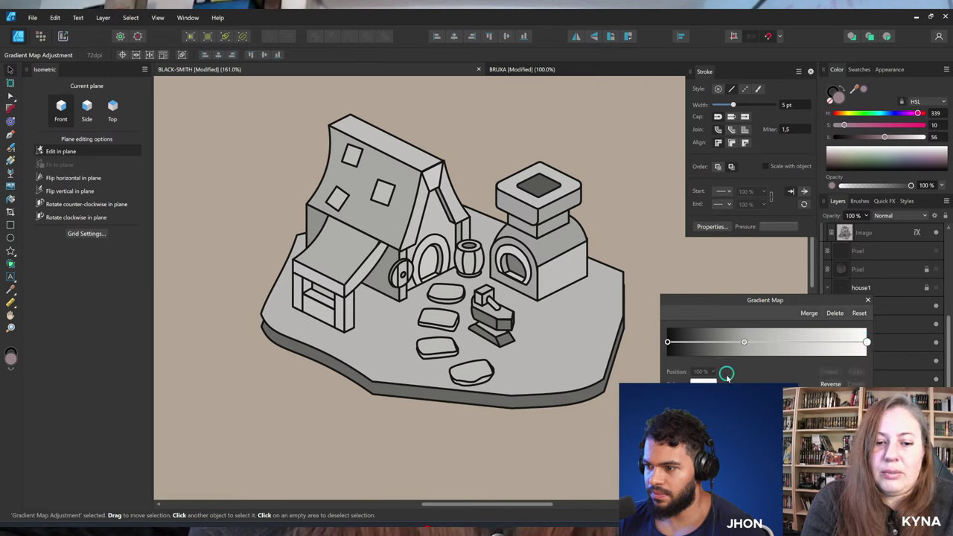
left_click(708, 447)
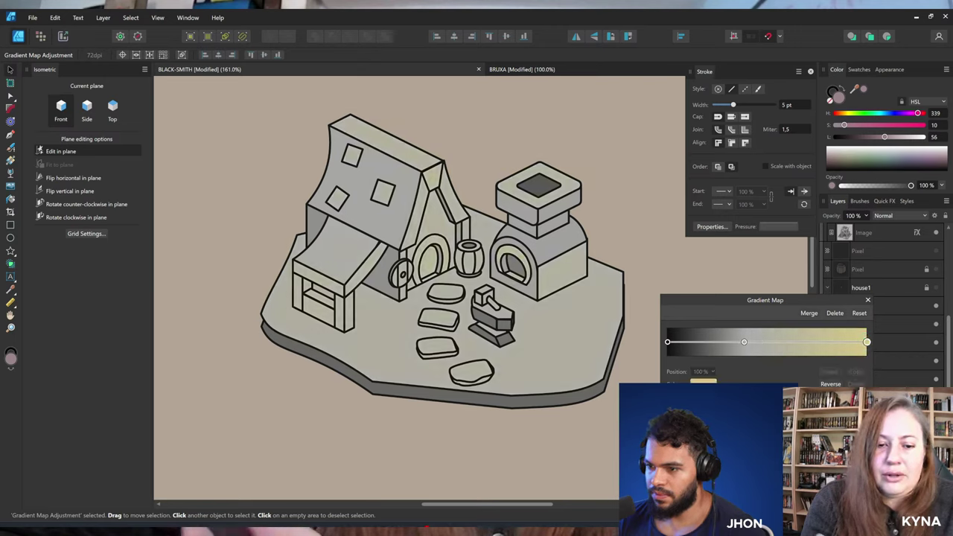
left_click(707, 446)
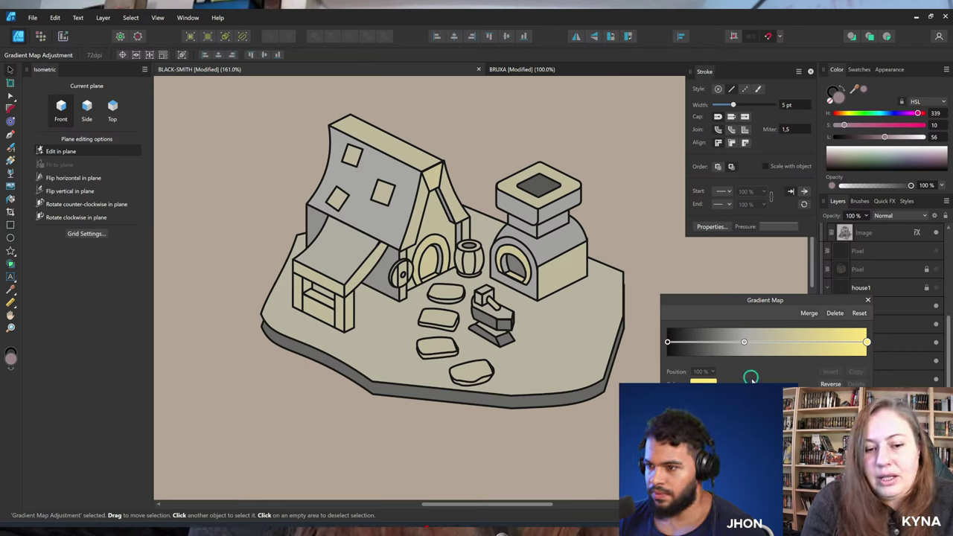
left_click(744, 341)
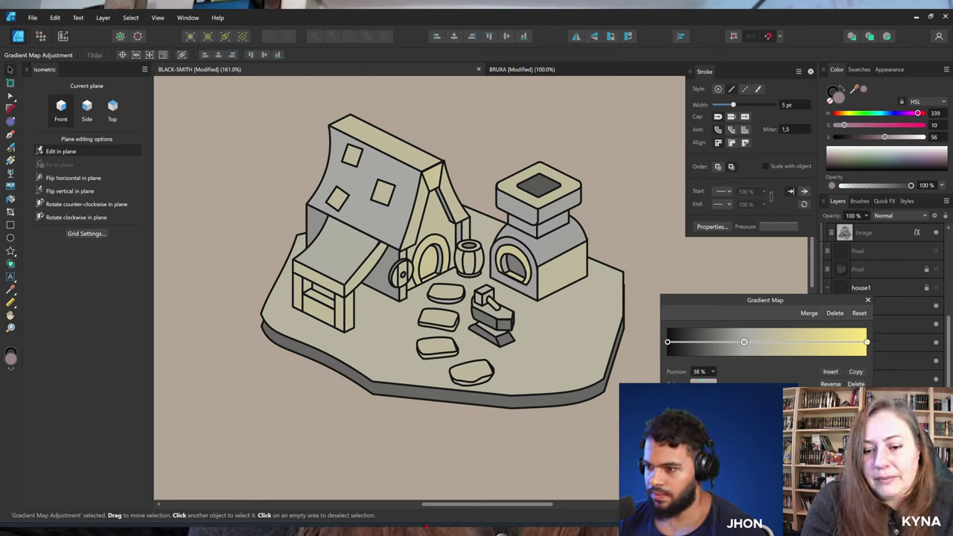
mouse_move(700, 447)
left_mouse_down()
mouse_move(730, 458)
mouse_move(715, 458)
mouse_move(710, 436)
left_mouse_up()
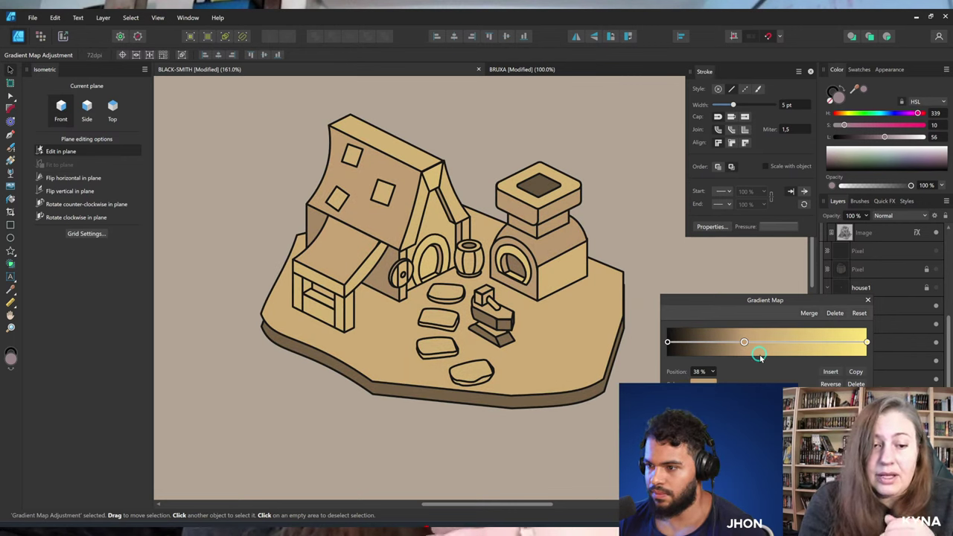
Add another middle stop so the gradient map has tan stops at 32% and about 43%, and close its settings.
mouse_move(668, 344)
left_mouse_down()
mouse_move(764, 344)
mouse_move(718, 343)
mouse_move(752, 344)
left_mouse_up()
left_click(731, 343)
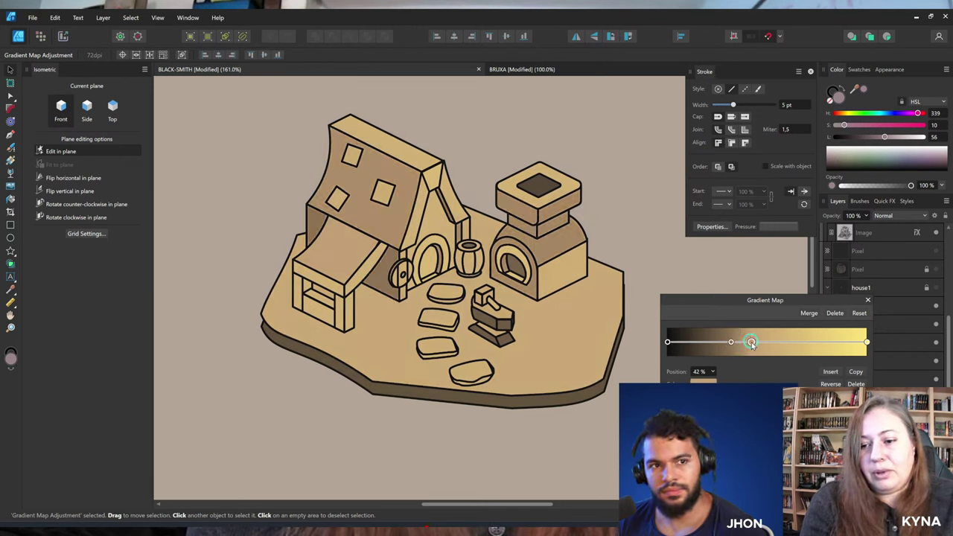
left_click(868, 300)
Darken the fill of the four stepping stones' side shapes together and undo the accidental move of the ground.
scroll(444, 300, "up", 1)
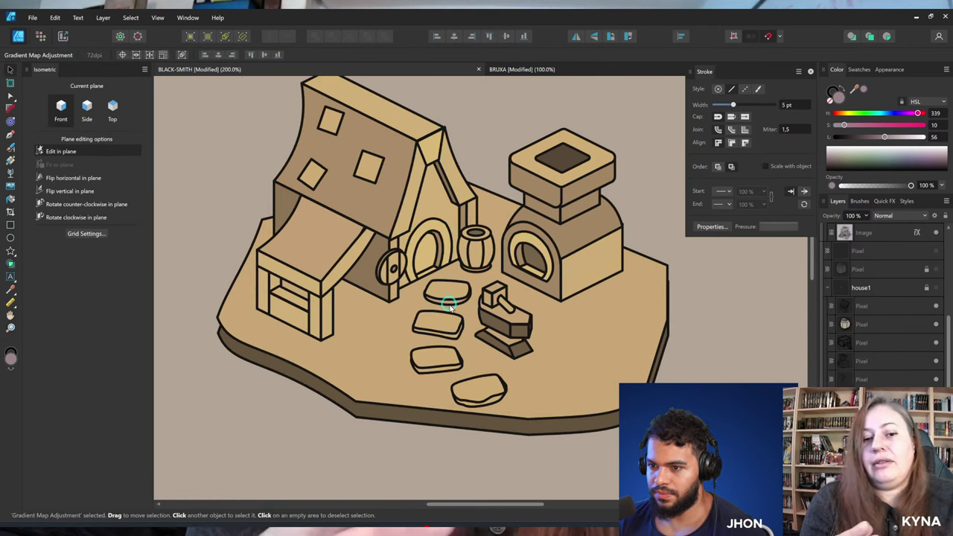
left_click(447, 300)
left_click(444, 339, "shift")
left_click(444, 363, "shift")
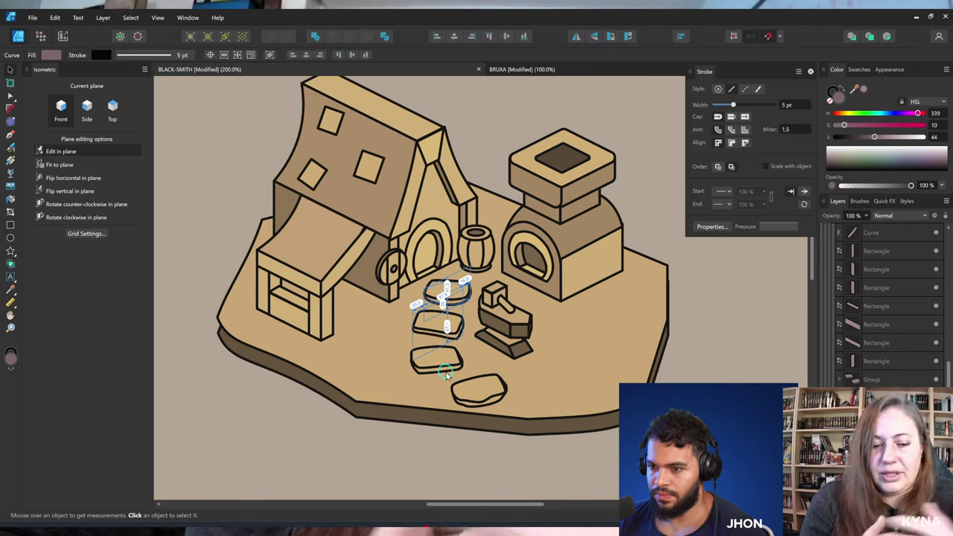
left_click(484, 394, "shift")
left_click_drag(863, 137, 861, 139)
left_click_drag(508, 206, 533, 236)
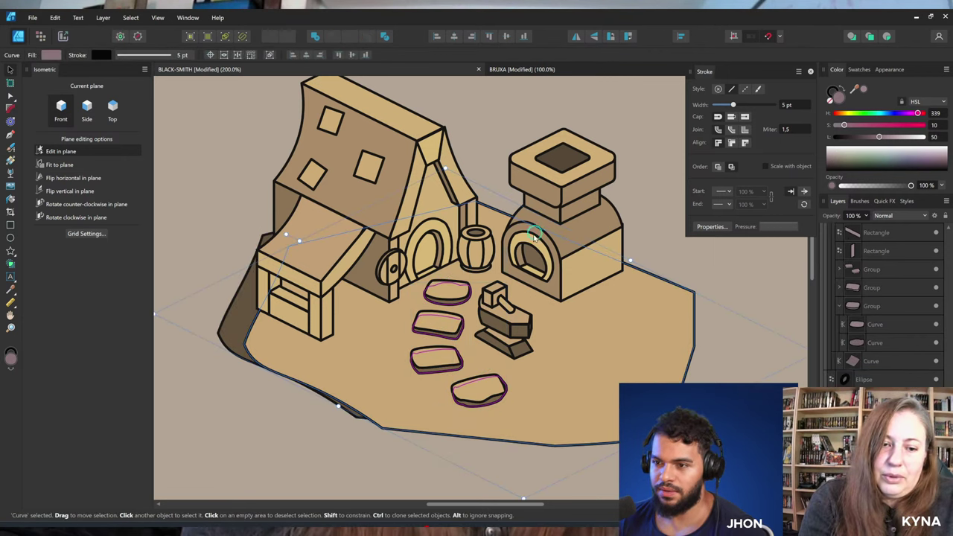
key("ctrl+z")
Darken the fill of the rectangle inside the front stall's opening to lightness 32.
left_click_drag(392, 279, 406, 280)
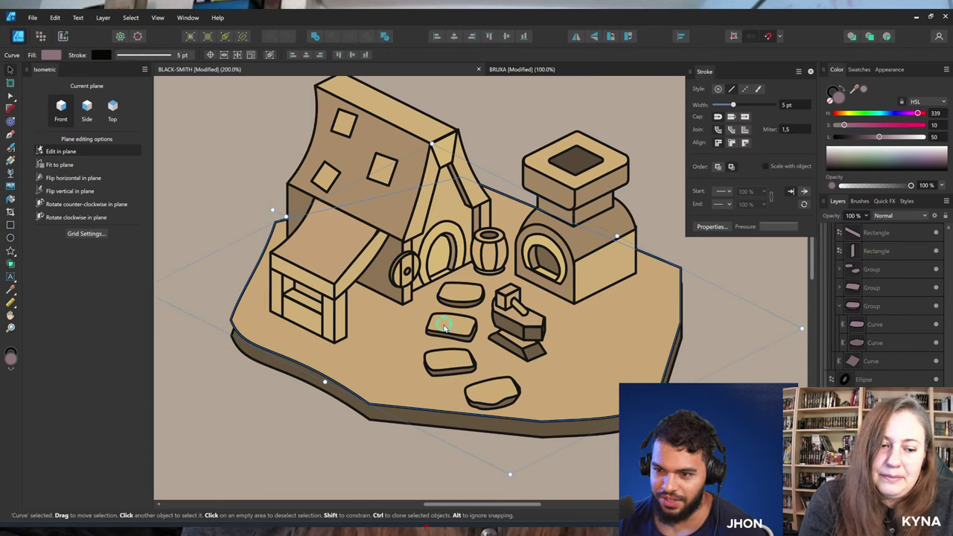
key("z")
scroll(340, 312, "left", 2)
left_click_drag(333, 313, 313, 301)
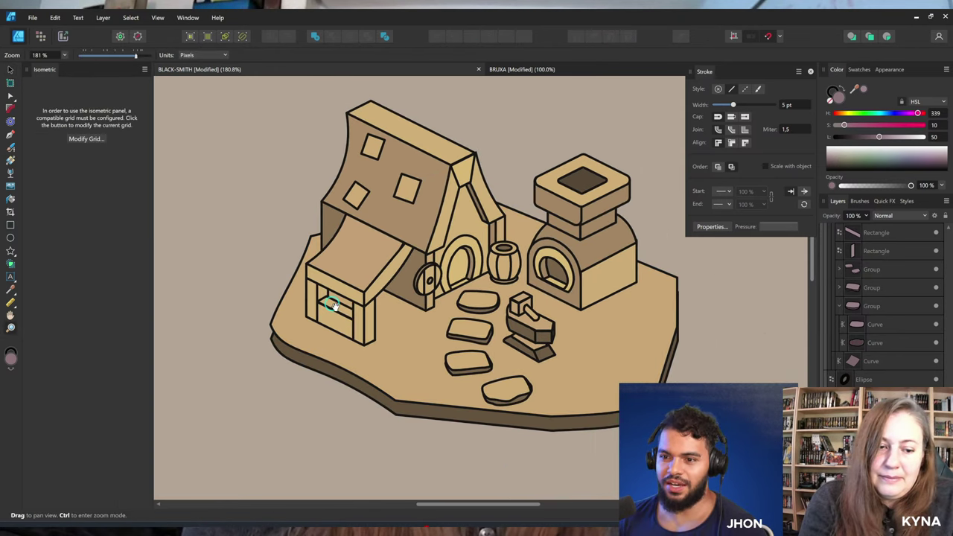
key("v")
left_click(883, 251)
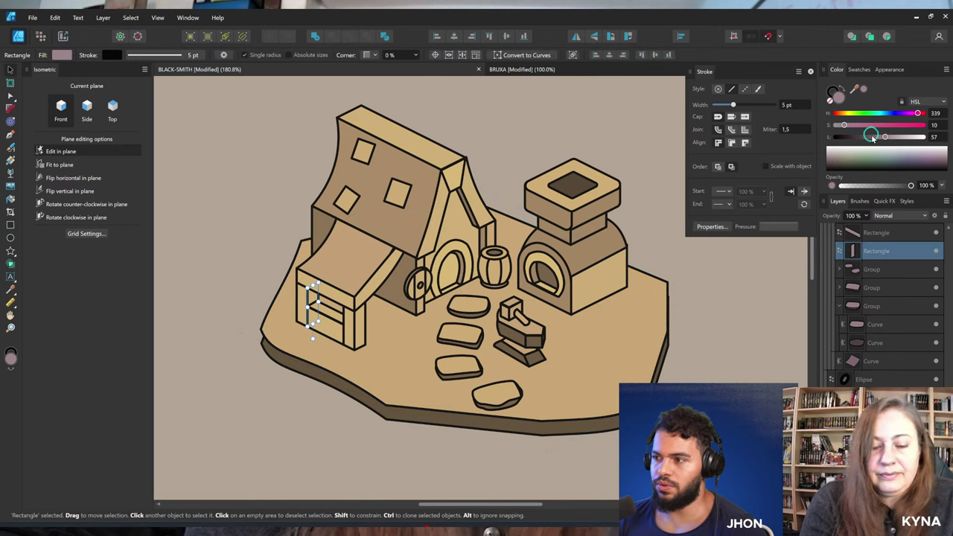
left_click_drag(461, 217, 456, 235)
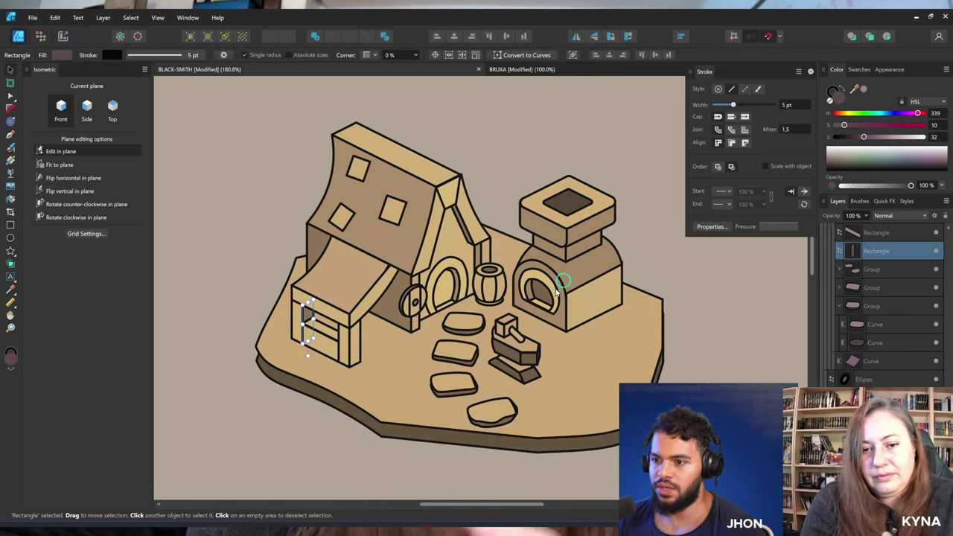
left_click(387, 313)
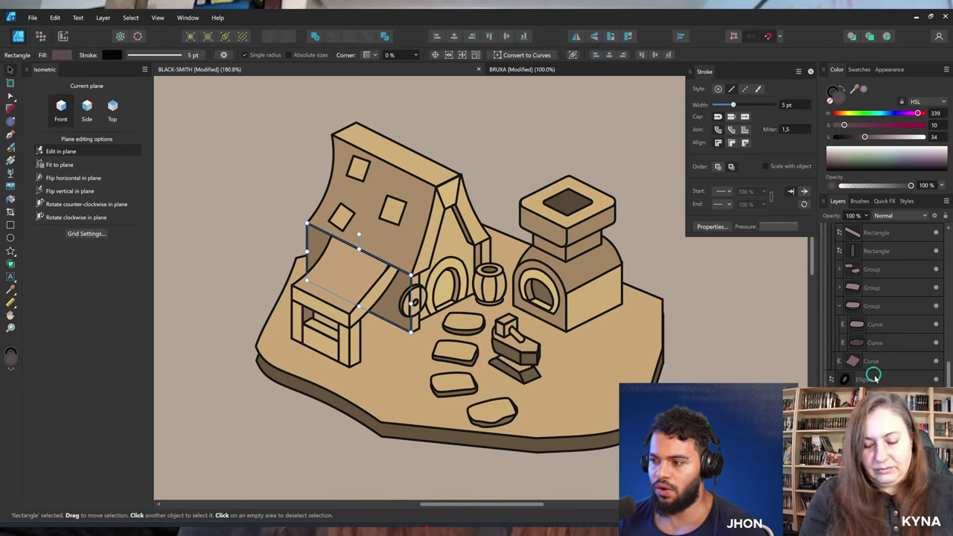
Recolor the scene's gradient map in neutral tones: end stop near-white, 43% stop light grey and 32% stop mid grey.
scroll(887, 328, "up", 5)
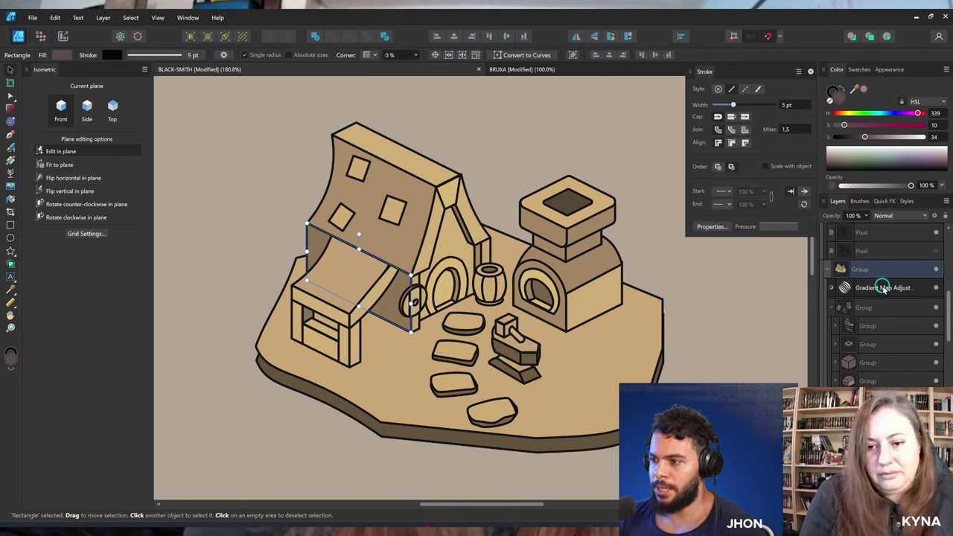
left_click(848, 289)
double_click(848, 289)
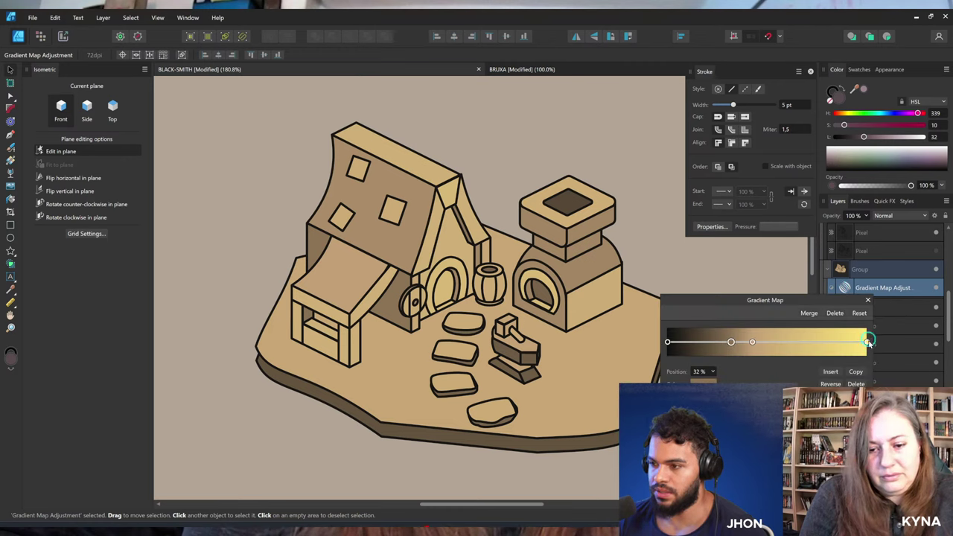
left_click(867, 342)
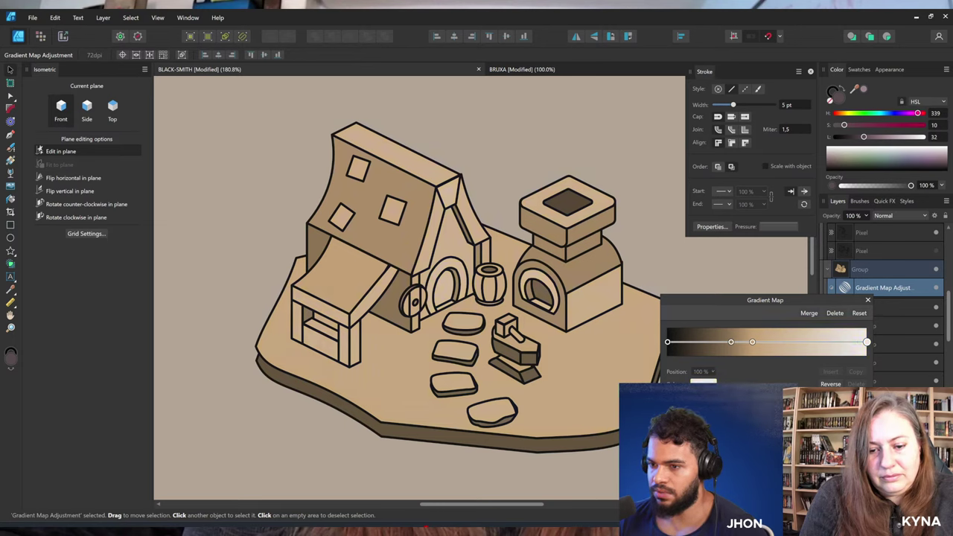
left_click(752, 342)
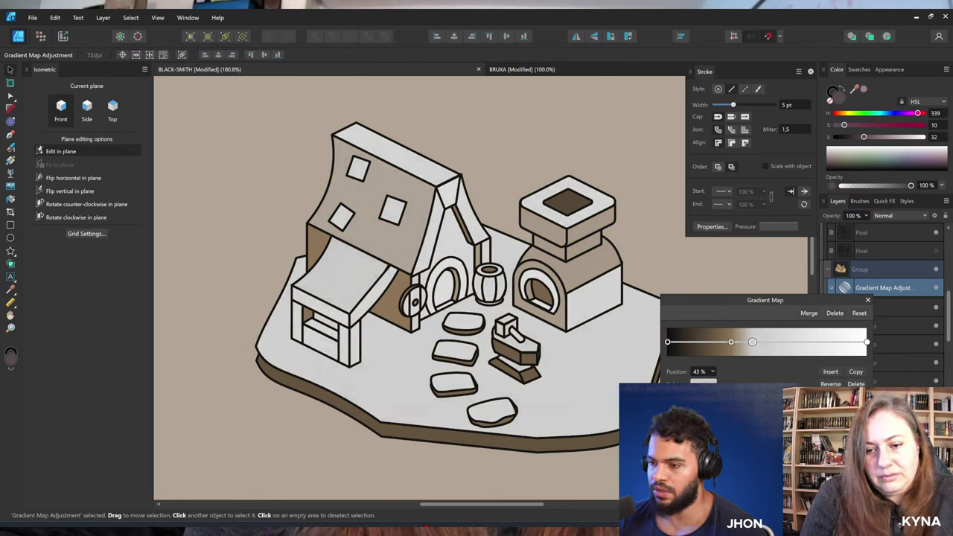
left_click(732, 342)
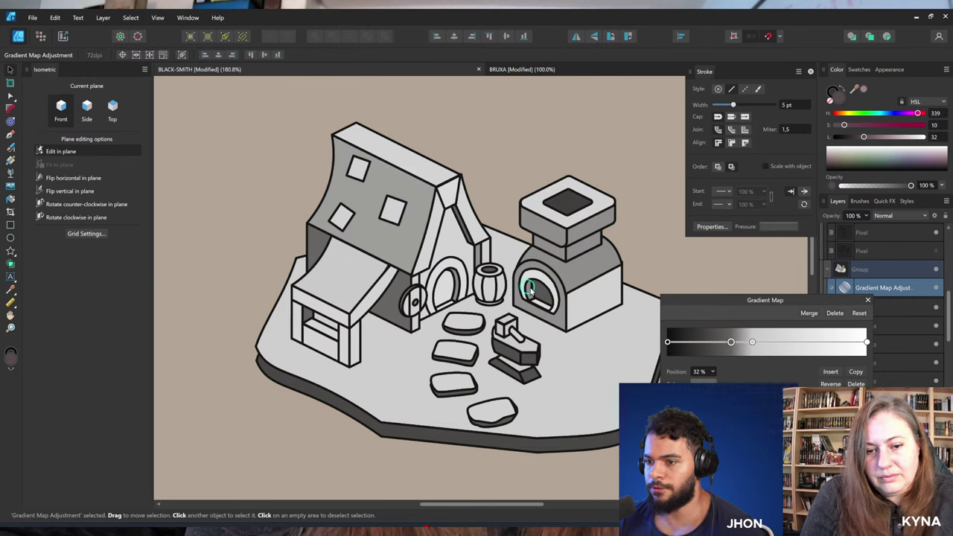
left_click(867, 299)
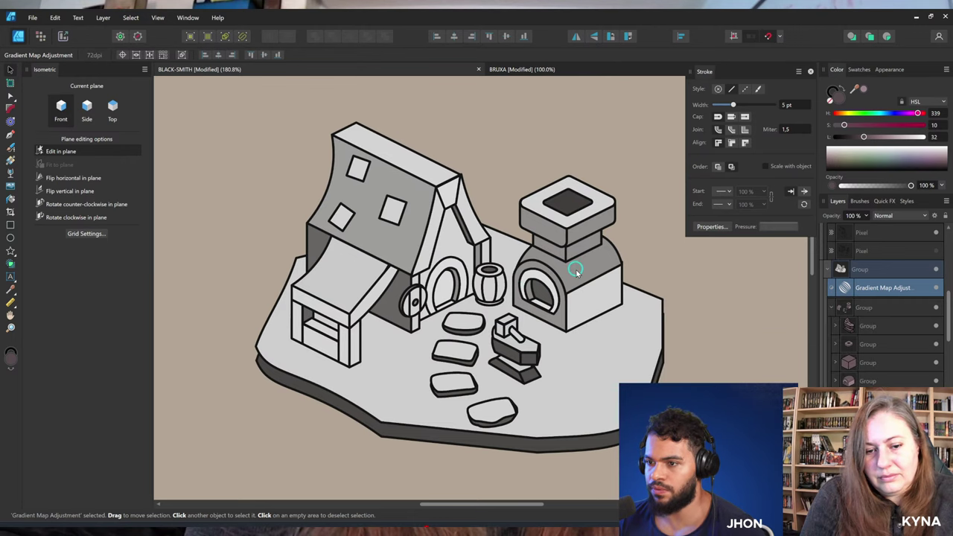
Set the fill lightness of the furnace's curved top to 40.
left_click(575, 272)
mouse_move(863, 137)
left_mouse_down()
mouse_move(893, 139)
mouse_move(872, 142)
left_mouse_up()
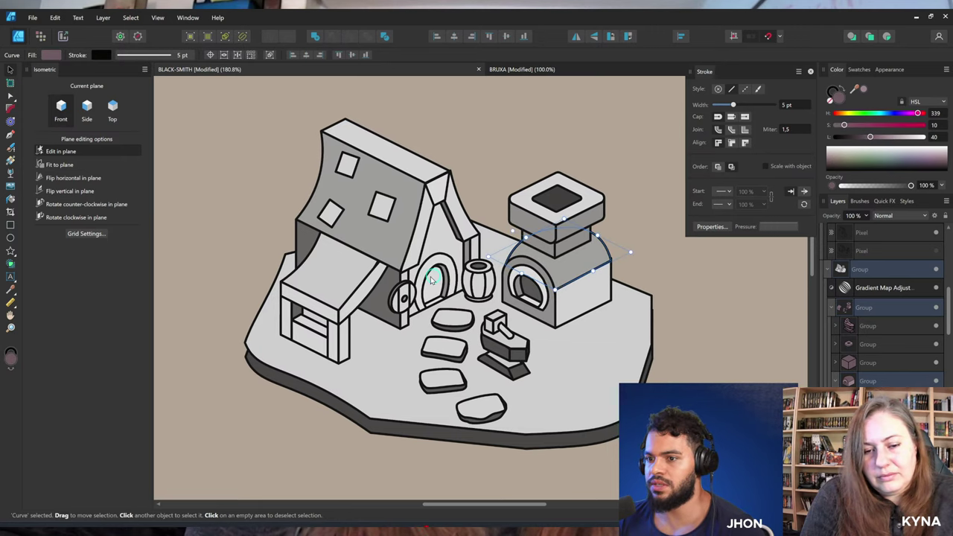
key("z")
left_click_drag(417, 221, 305, 255)
left_click_drag(377, 204, 371, 270)
Switch to the web browser, look over the Vectorize course library and open the Affinity 2.0 Ultimate Designer Course.
left_click(895, 289)
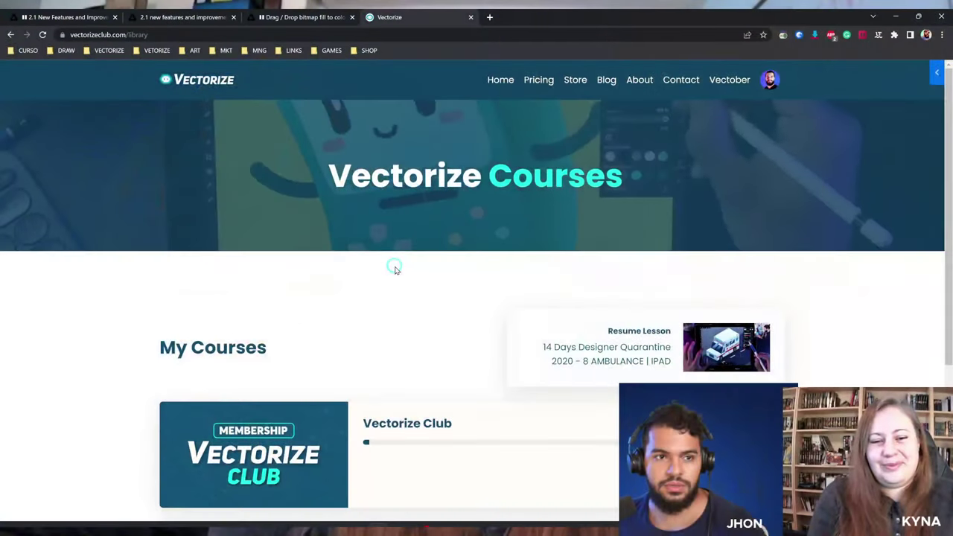
scroll(396, 270, "down", 2)
scroll(397, 271, "up", 2)
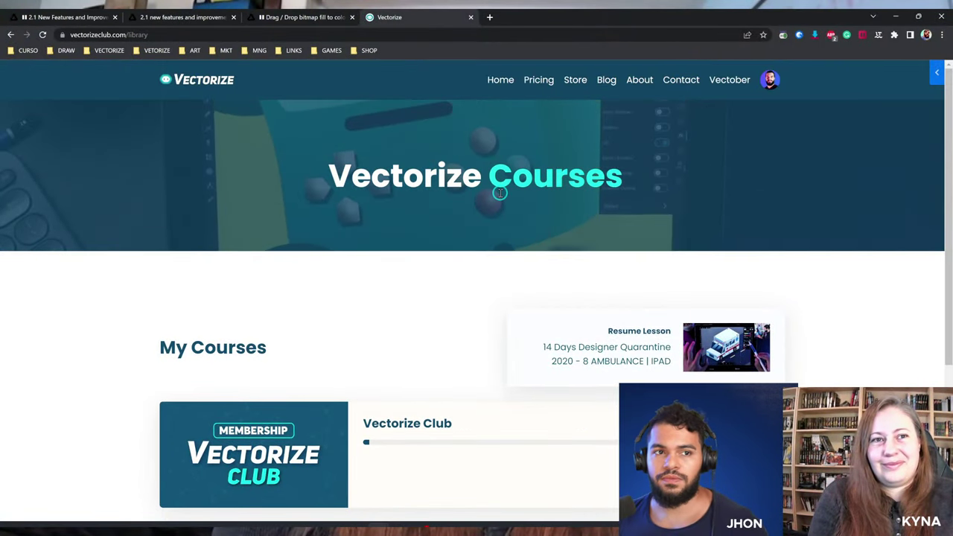
scroll(368, 262, "down", 3)
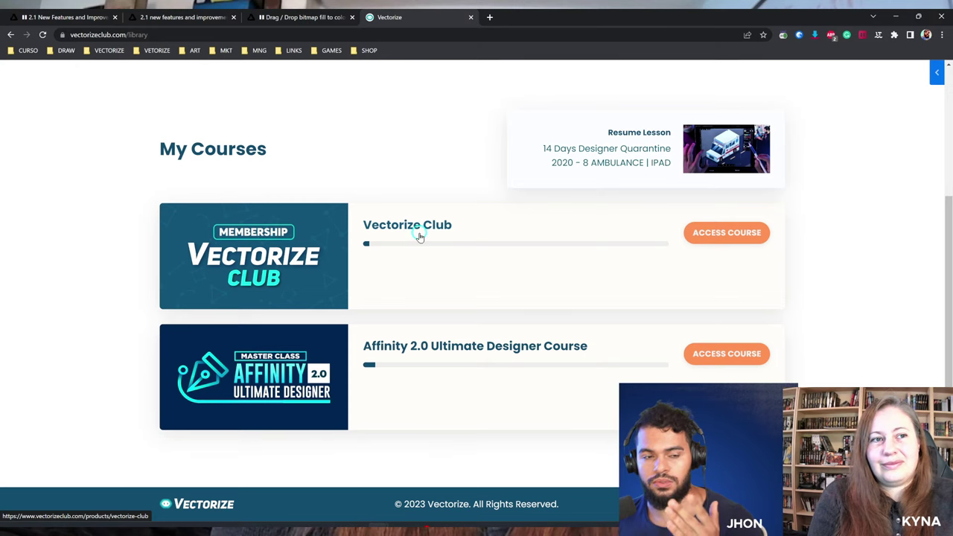
scroll(432, 268, "down", 1)
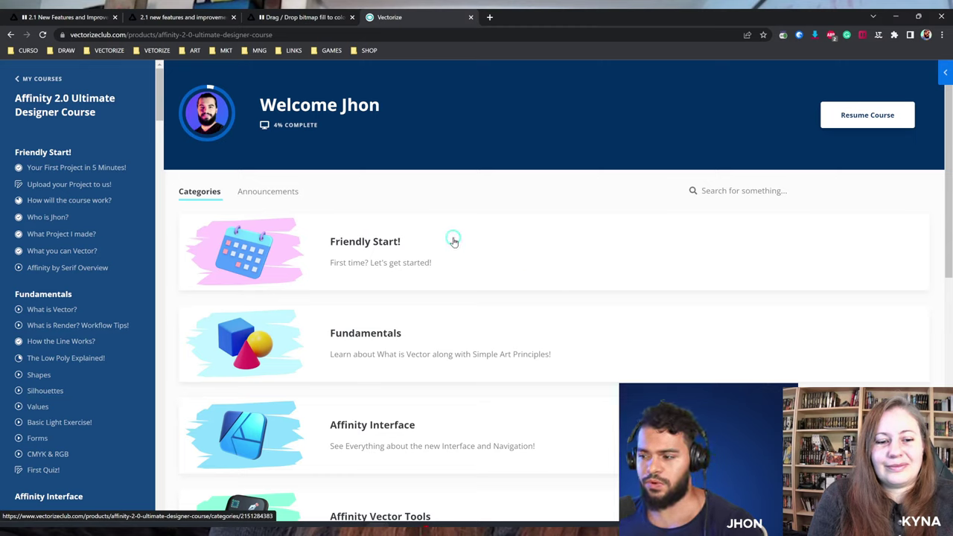
Look through the lesson categories of the Affinity 2.0 Ultimate Designer Course.
scroll(385, 247, "down", 3)
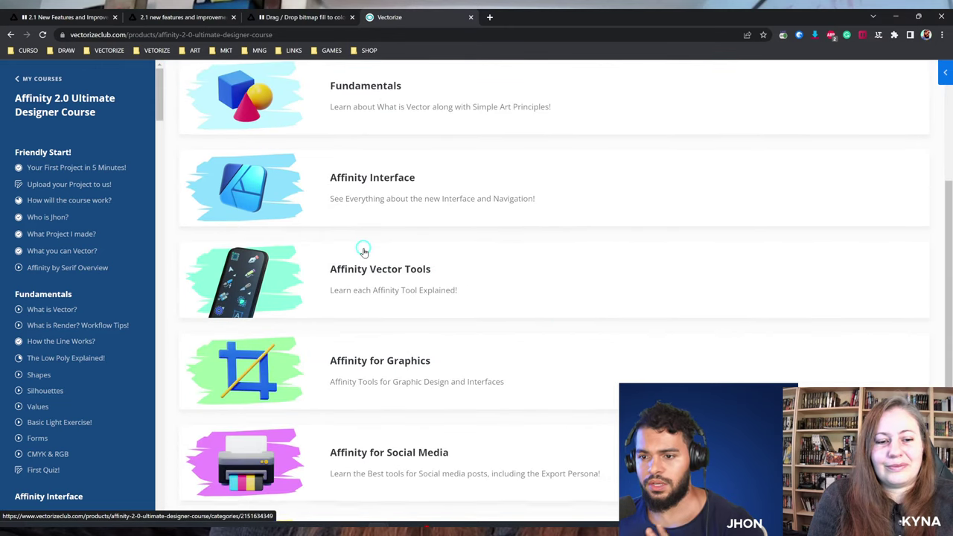
scroll(364, 257, "up", 2)
scroll(364, 263, "down", 3)
scroll(364, 263, "down", 3)
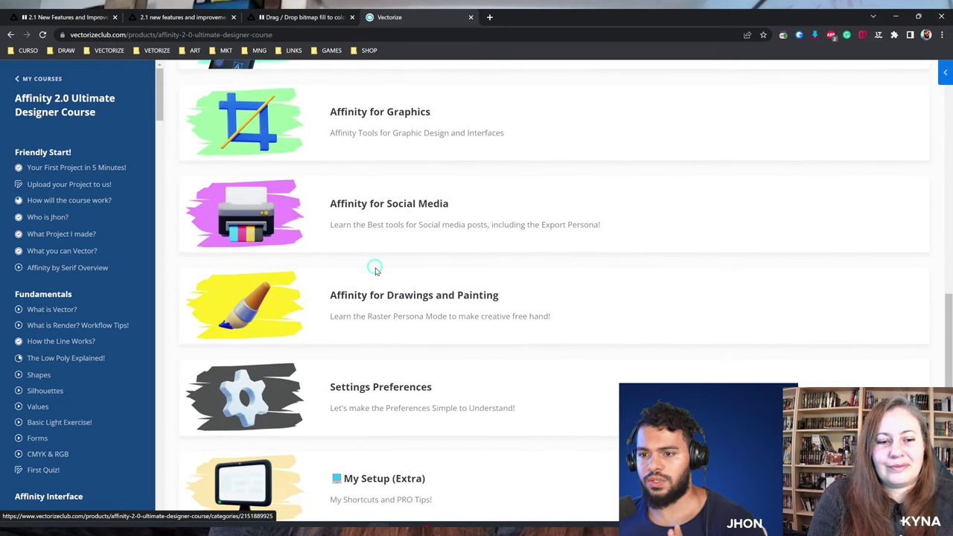
scroll(404, 276, "up", 7)
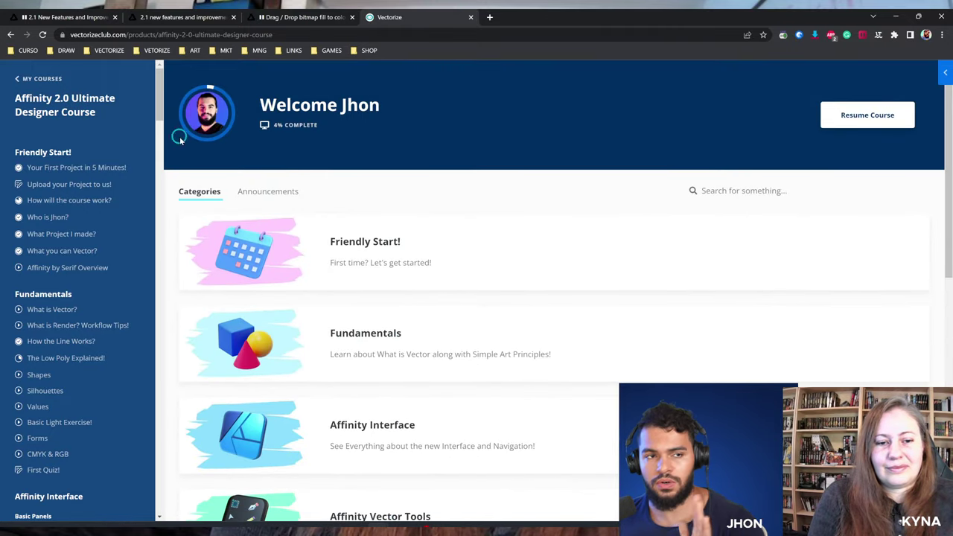
scroll(447, 286, "down", 4)
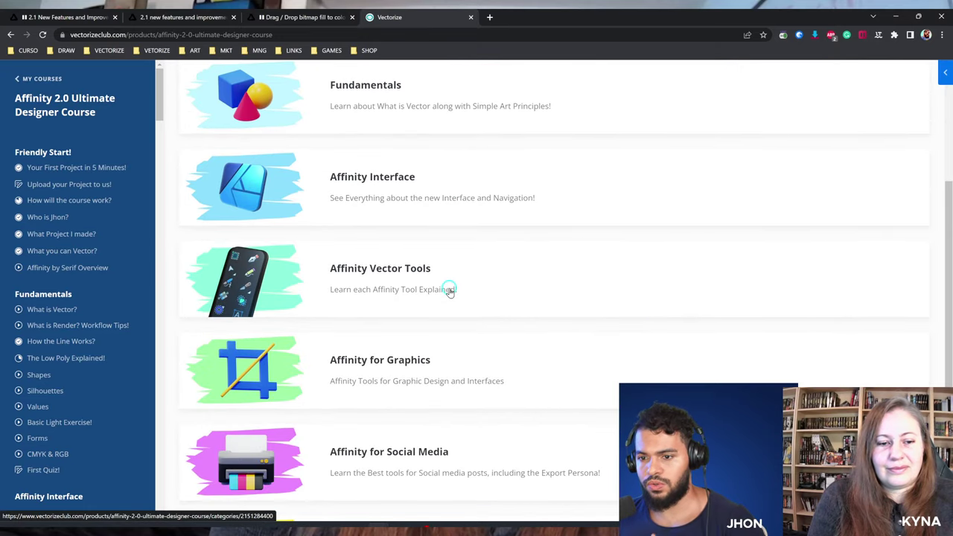
scroll(449, 290, "down", 2)
scroll(444, 291, "up", 2)
scroll(385, 260, "down", 1)
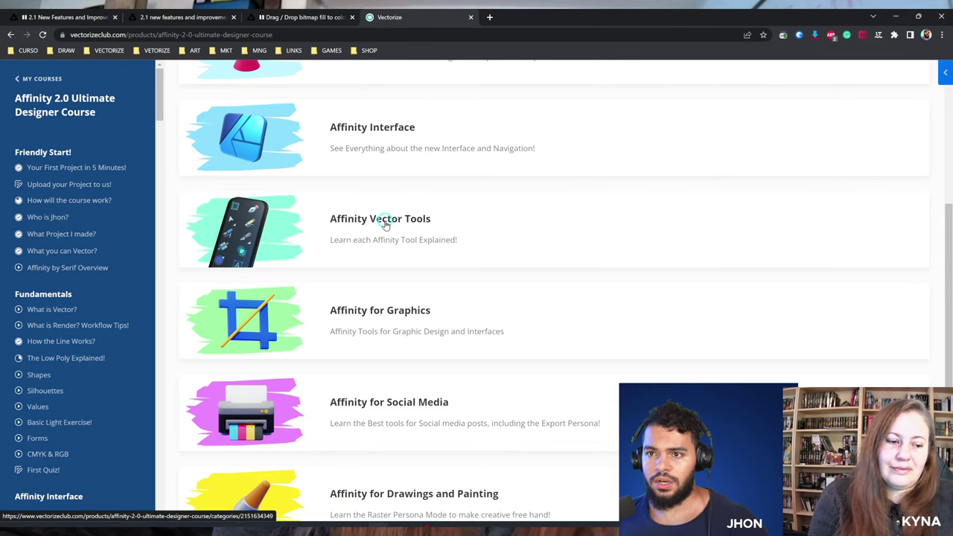
scroll(380, 223, "up", 2)
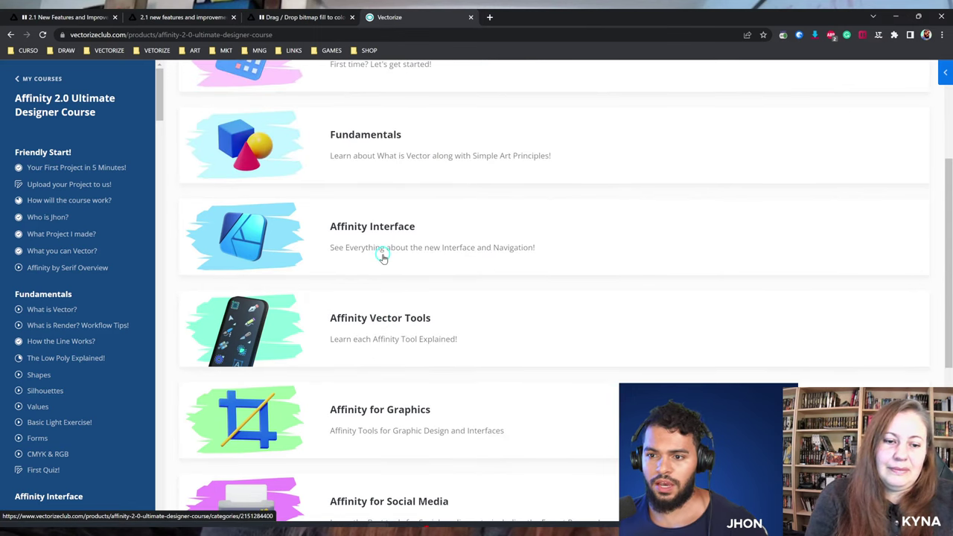
scroll(383, 258, "down", 2)
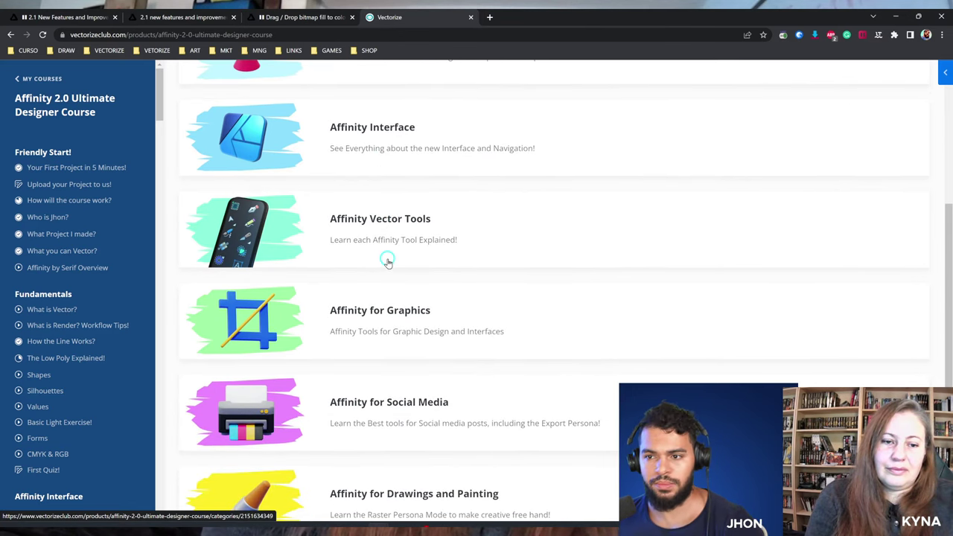
scroll(387, 262, "up", 1)
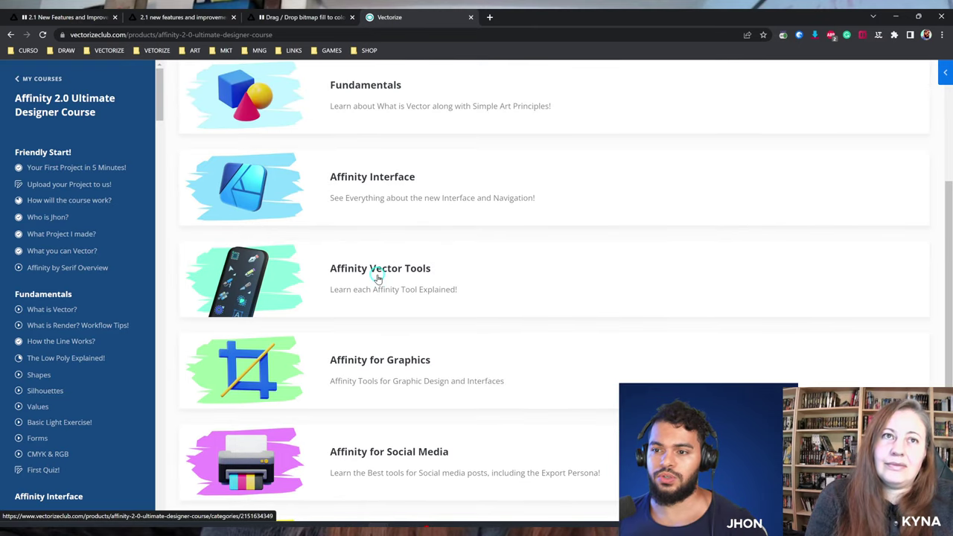
Open the Affinity Vector Tools category and review its lessons from Shapes through Pen Tool to Fill Tool.
left_click(379, 274)
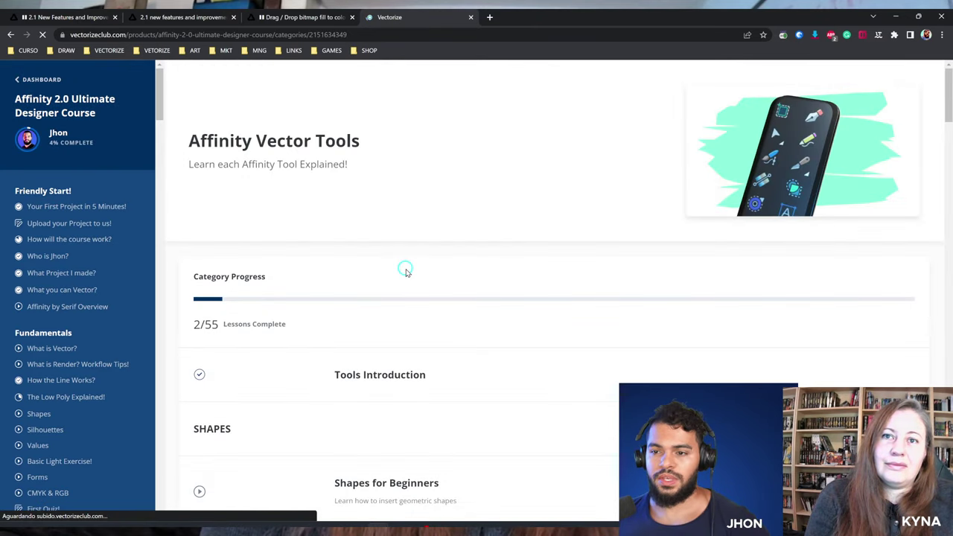
scroll(414, 274, "down", 4)
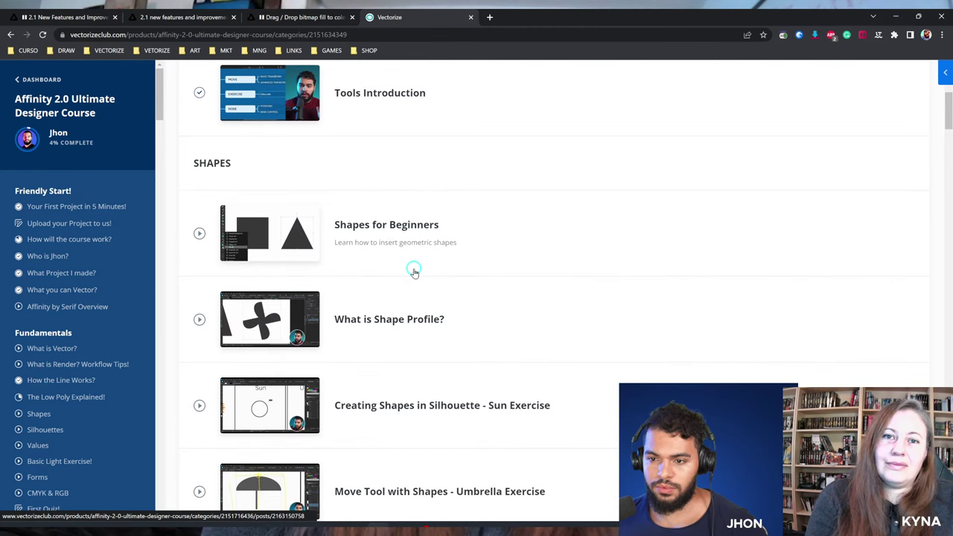
scroll(414, 272, "down", 2)
scroll(414, 270, "down", 1)
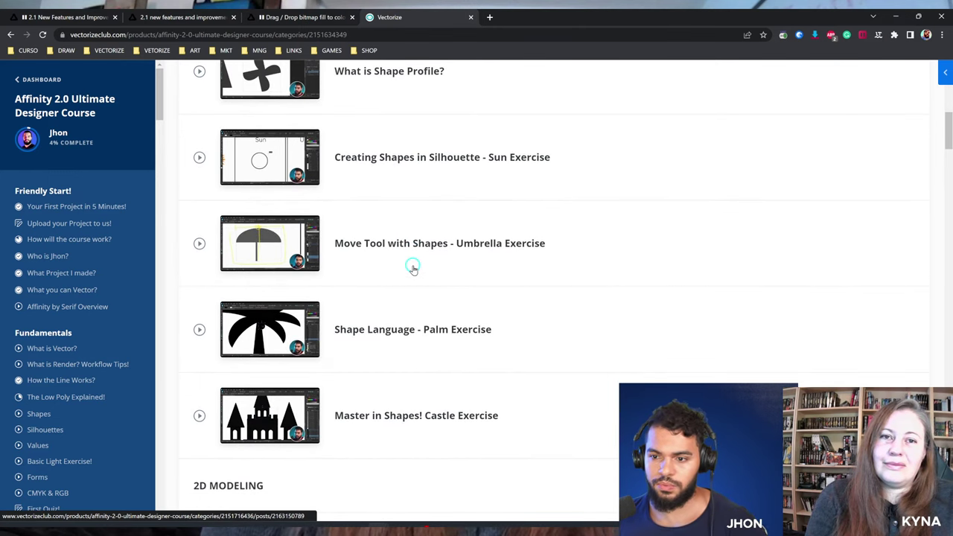
scroll(414, 270, "down", 1)
scroll(414, 270, "down", 6)
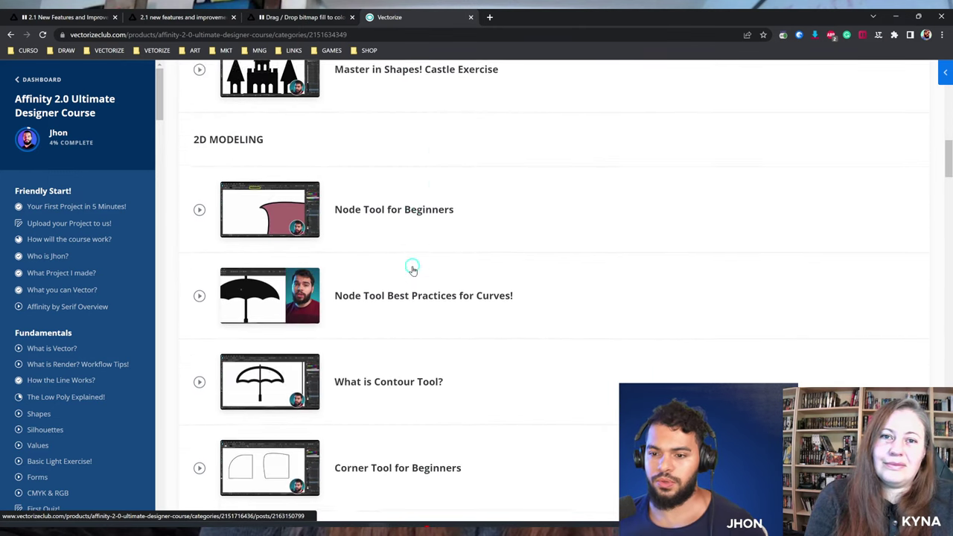
scroll(414, 268, "down", 9)
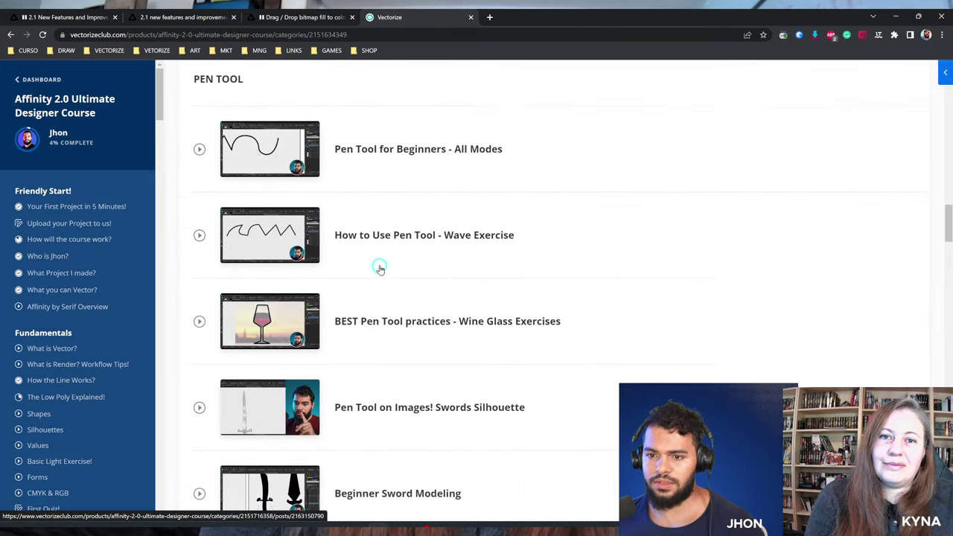
scroll(382, 261, "down", 10)
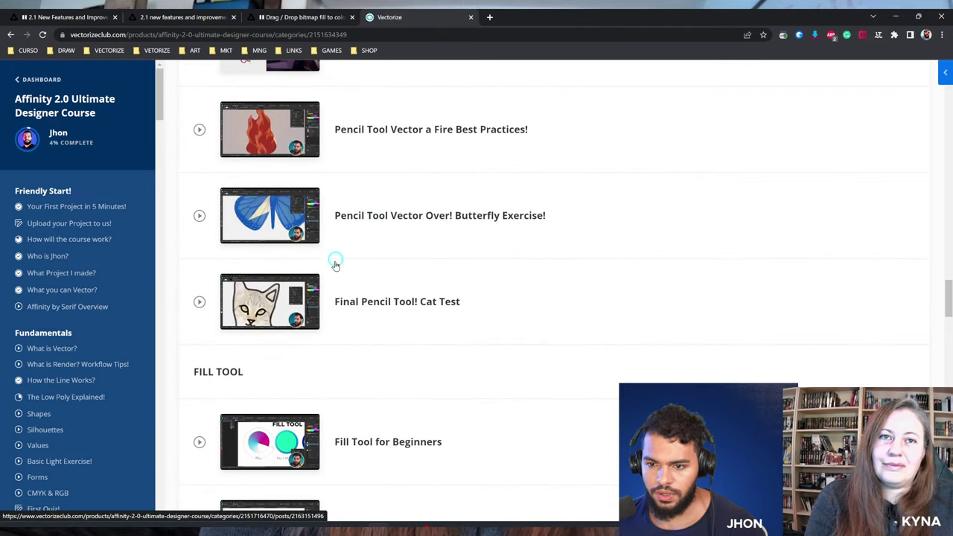
scroll(376, 238, "up", 1)
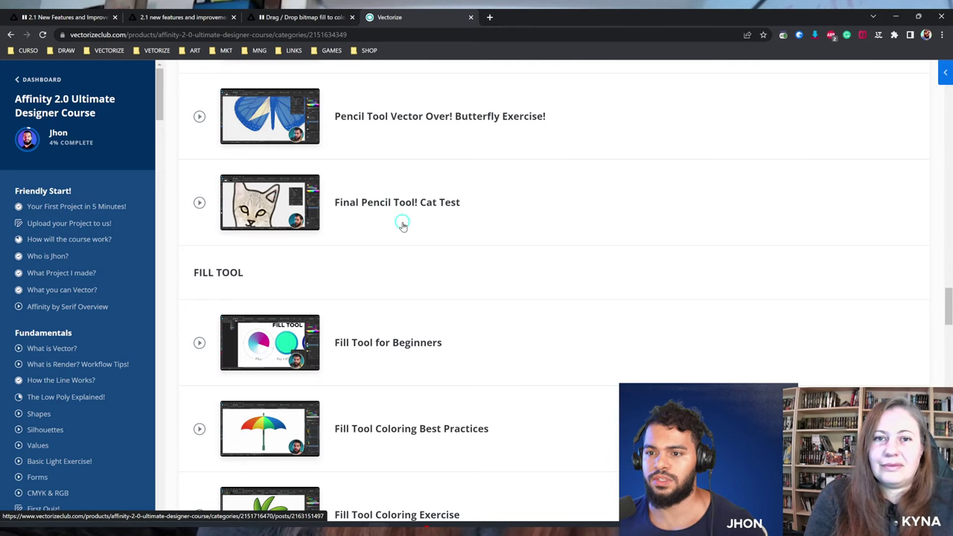
Open the Final Pencil Tool! Cat Test lesson and skim its video forward to about 15:00 to preview the cat drawing process.
scroll(402, 225, "up", 2)
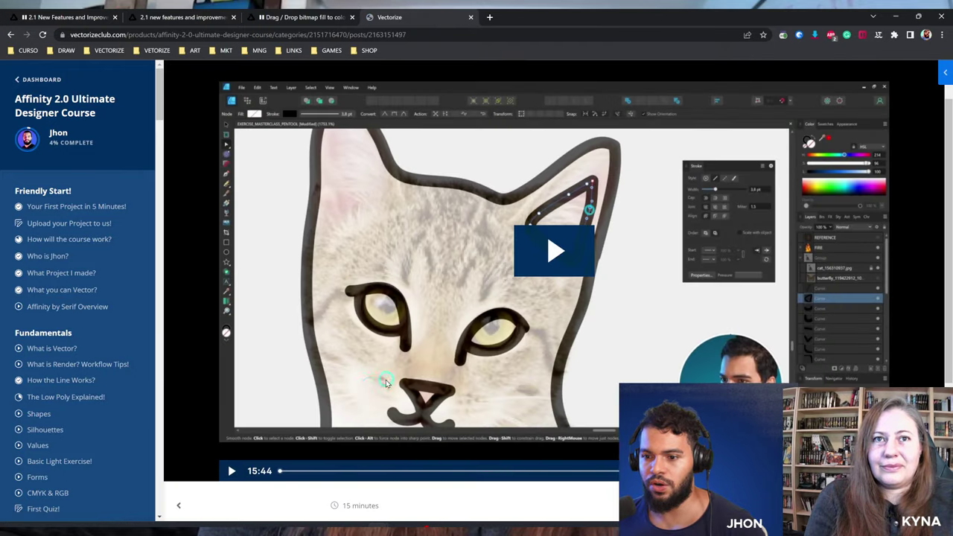
left_click_drag(251, 475, 291, 472)
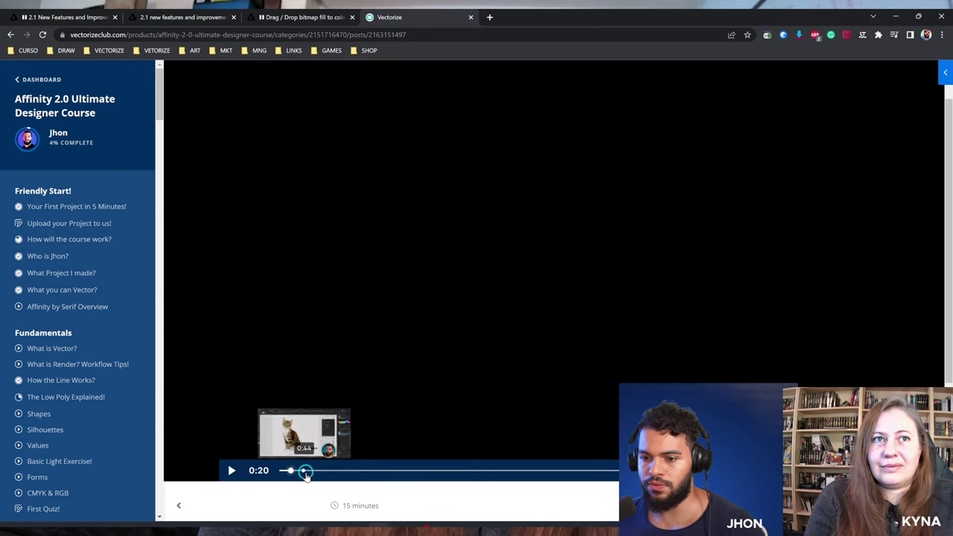
left_click(335, 472)
left_click(356, 472)
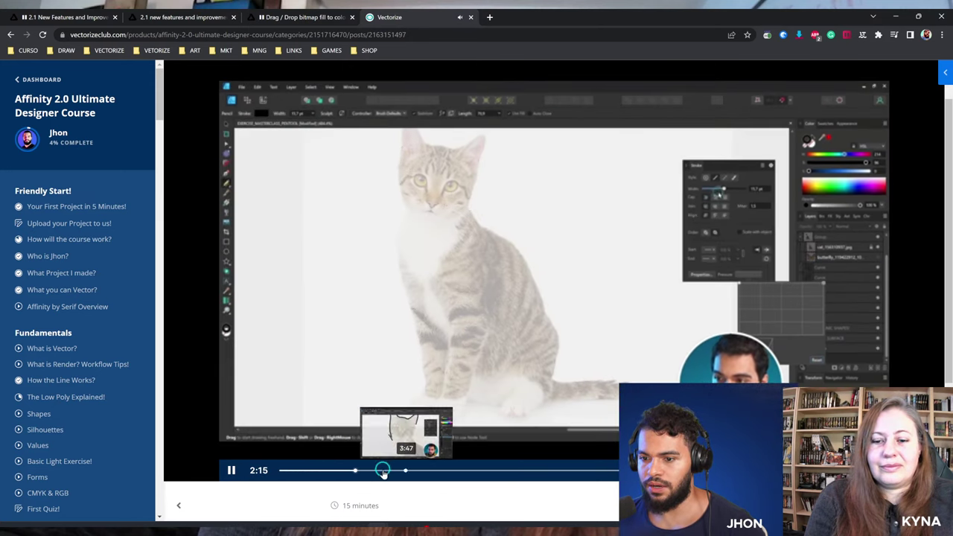
left_click_drag(383, 472, 663, 477)
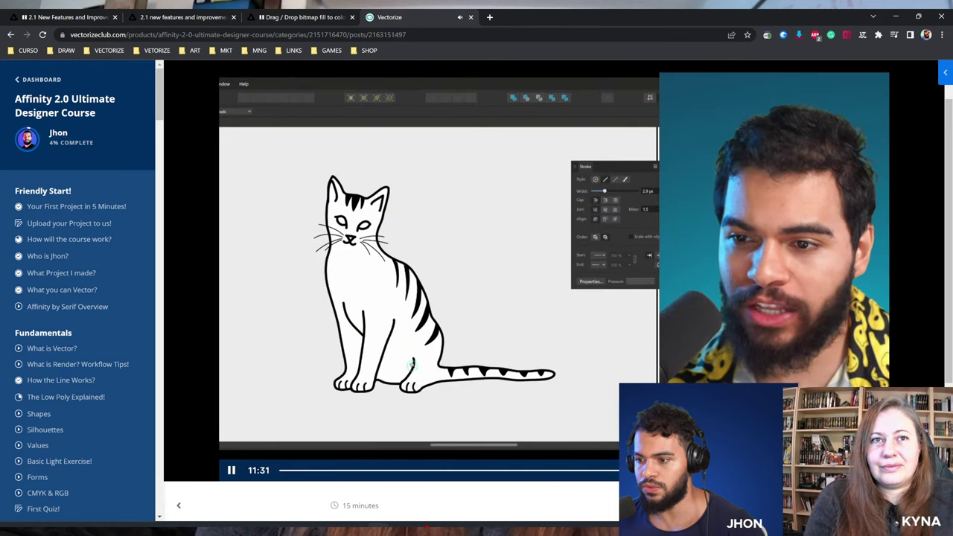
left_click(699, 475)
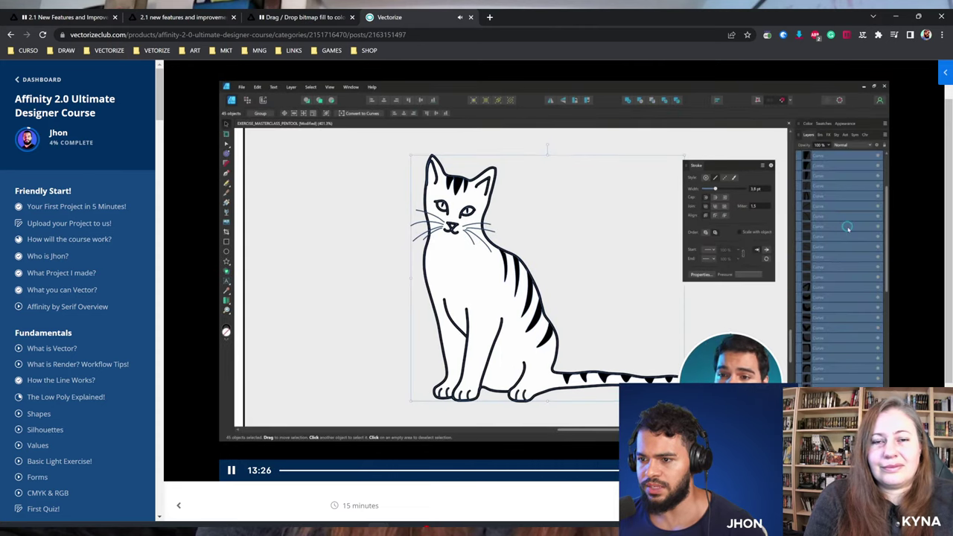
left_click(747, 475)
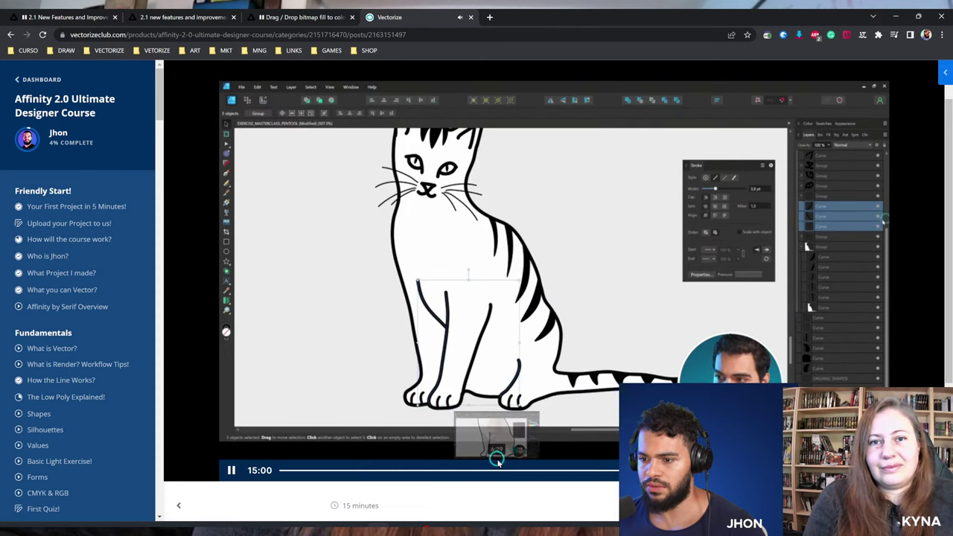
Skip back through the cat lesson video to about 6:24, 2:57 and 1:14 to review the earlier tracing stages.
left_click(492, 470)
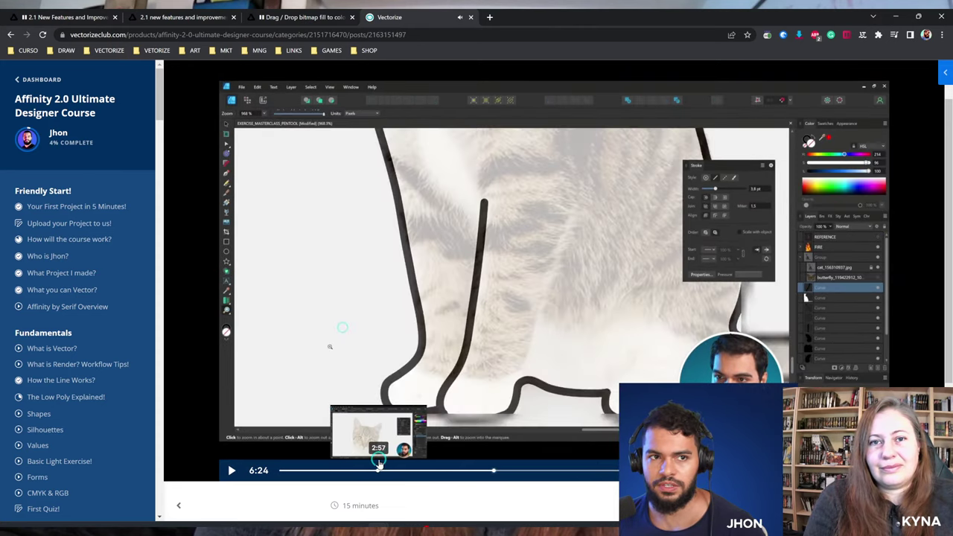
left_click(379, 470)
left_click(321, 470)
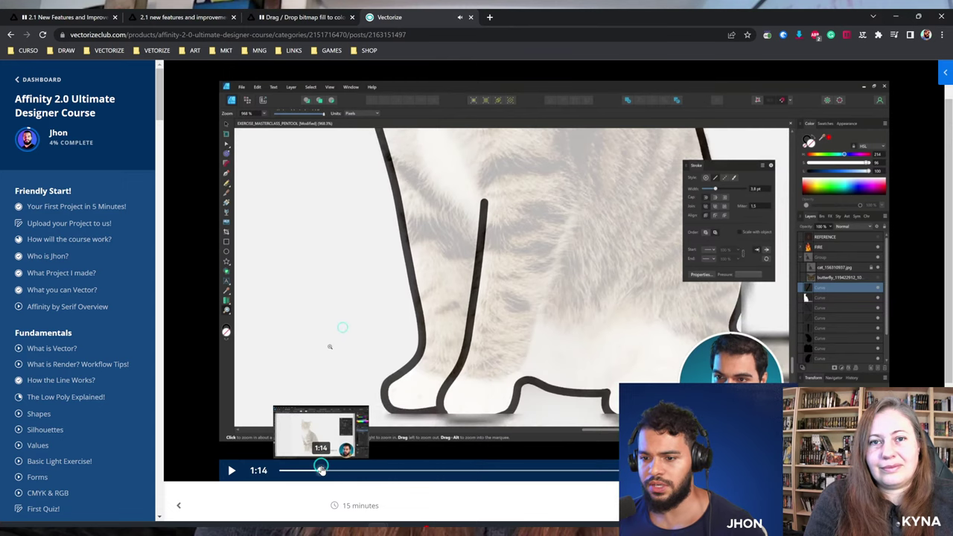